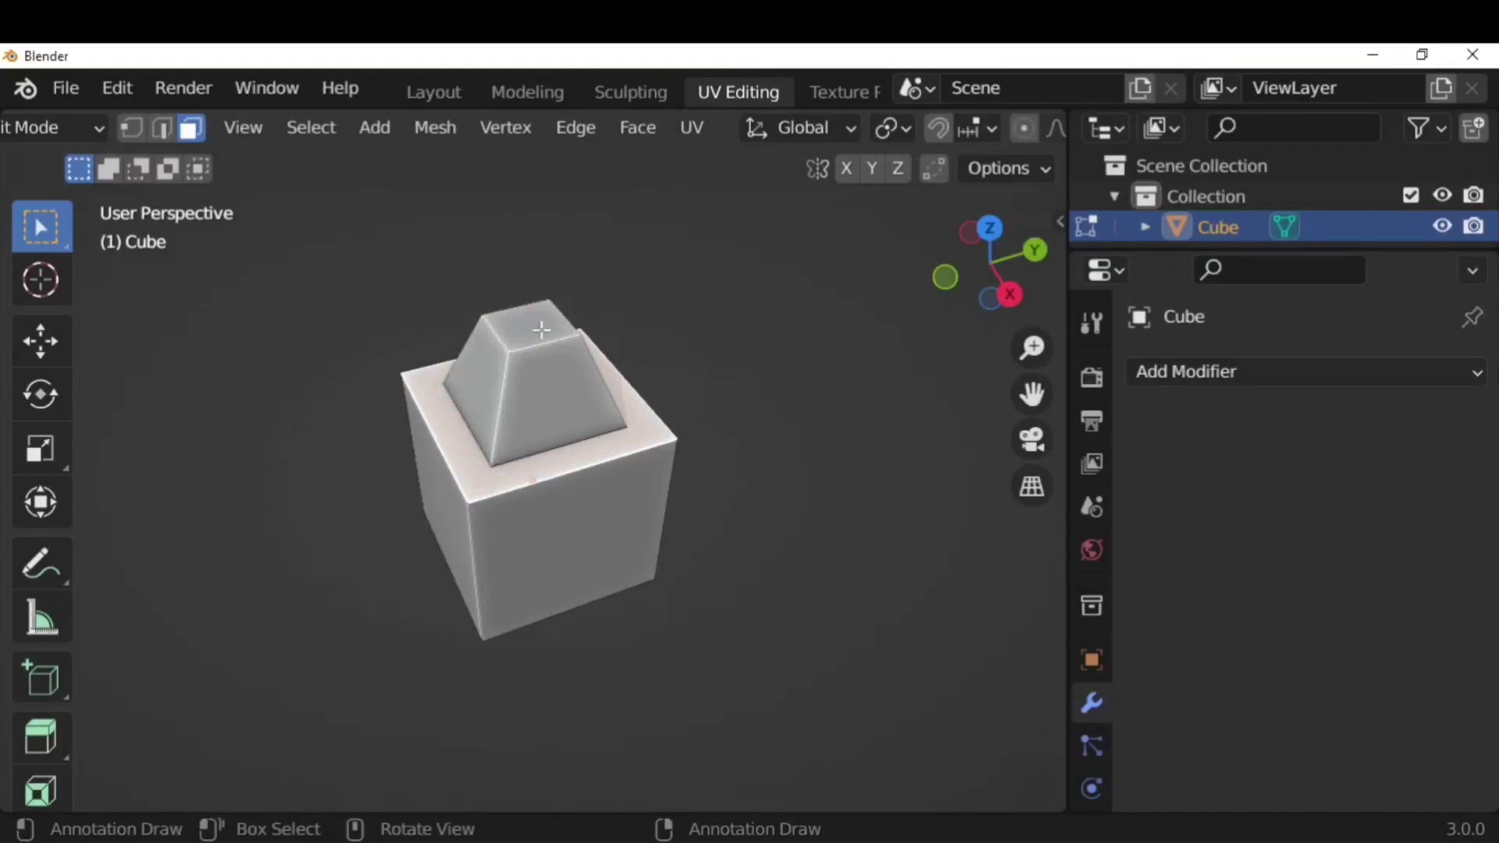
Duplicate the tapered block's top face in place, scale it down slightly, and extrude it upward about 1.3 m into a column
left_click(541, 330)
middle_click_drag(716, 421, 737, 542)
key("shift+d")
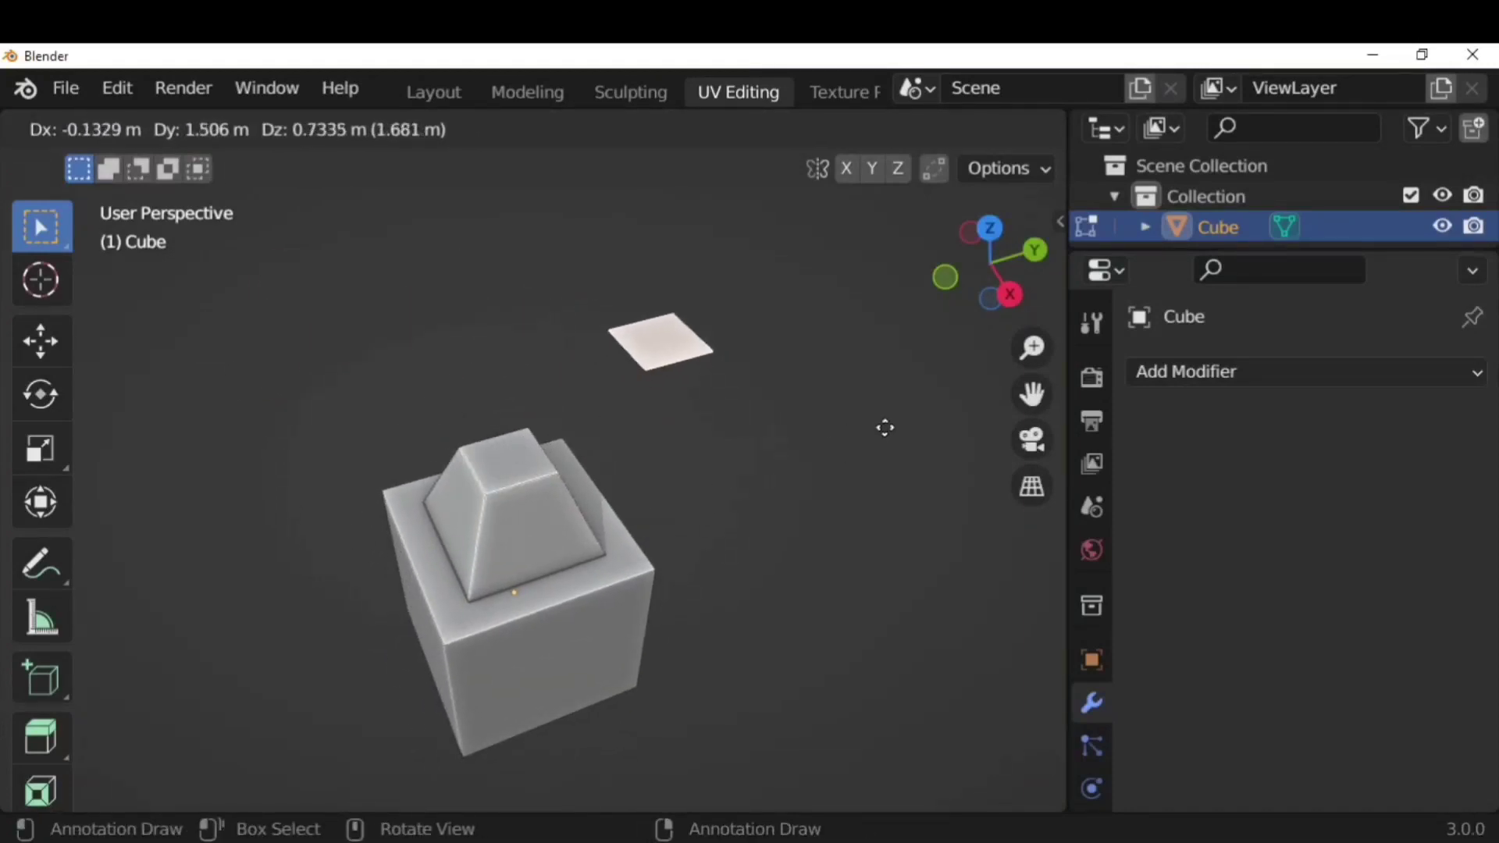
key("Escape")
key("s")
left_click(730, 609)
key("e")
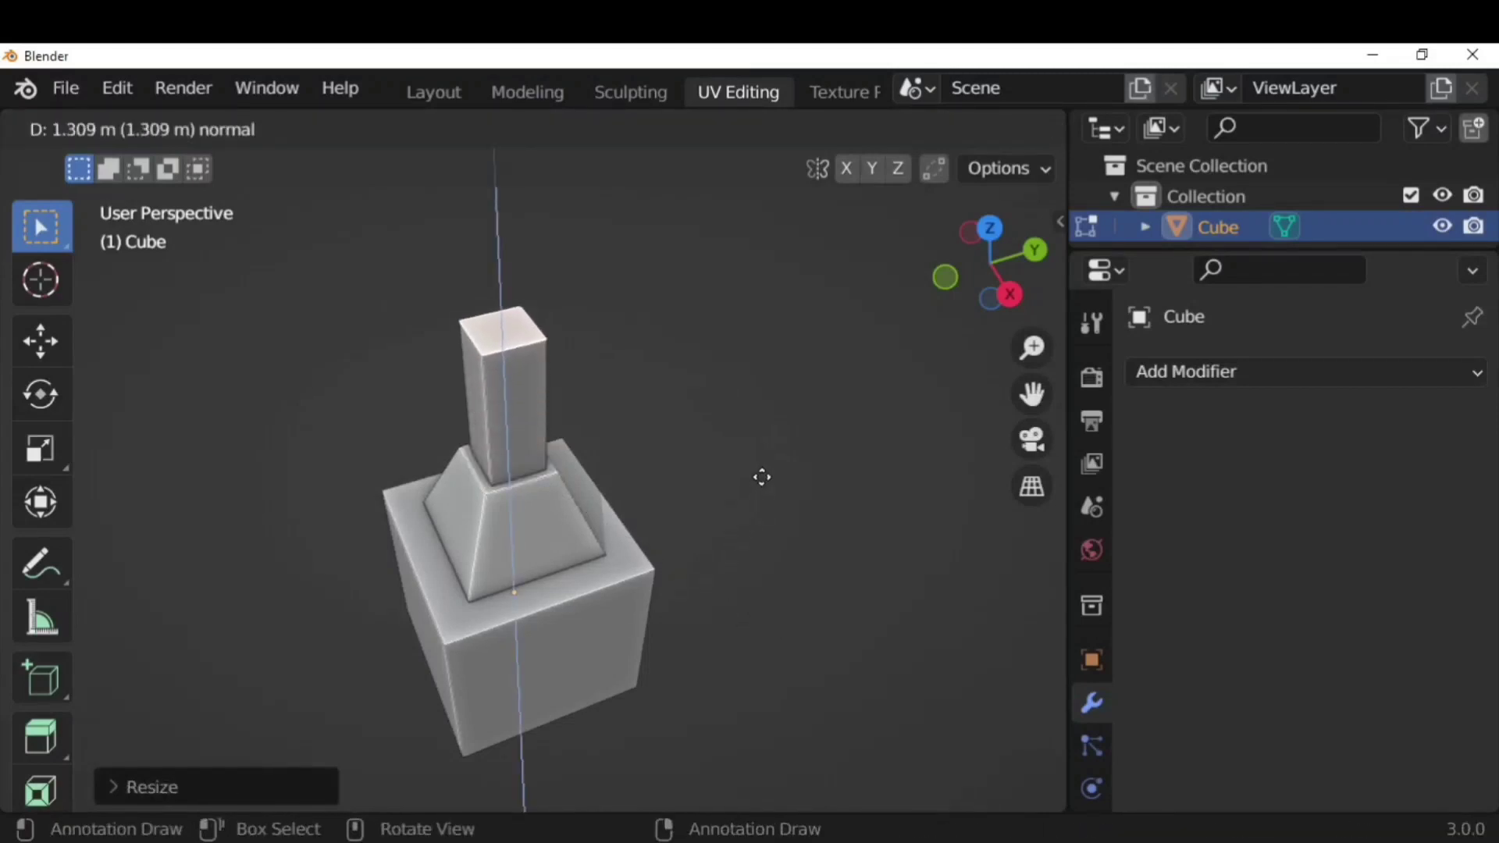
left_click(762, 477)
left_click(803, 562)
middle_click_drag(803, 562, 794, 512)
Extrude the ring-shaped top face of the base cube a short distance to form a rim
left_click(520, 536)
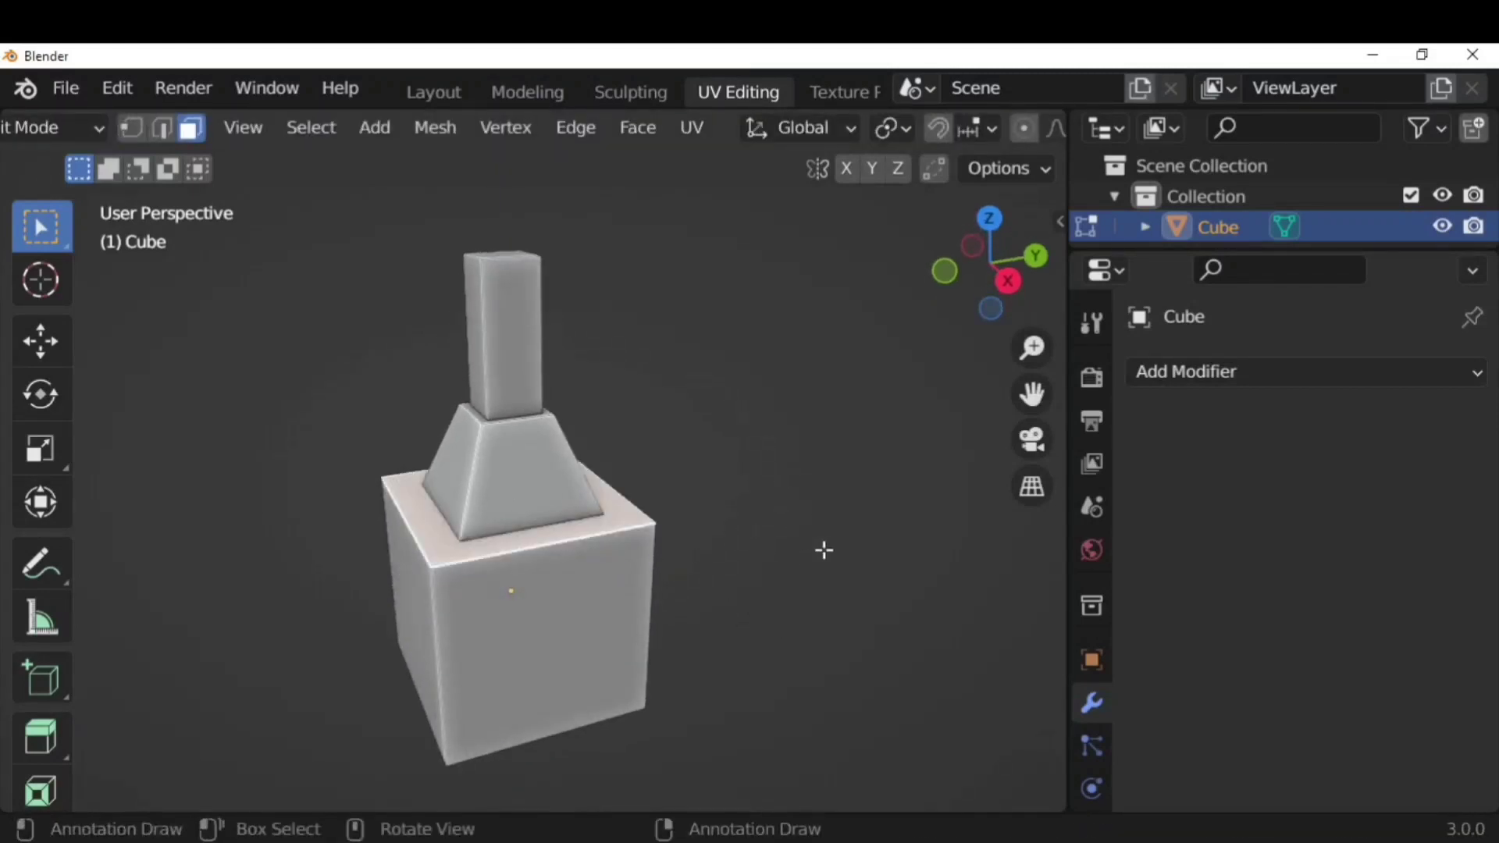
key("e")
left_click(826, 562)
middle_click_drag(827, 562, 770, 412)
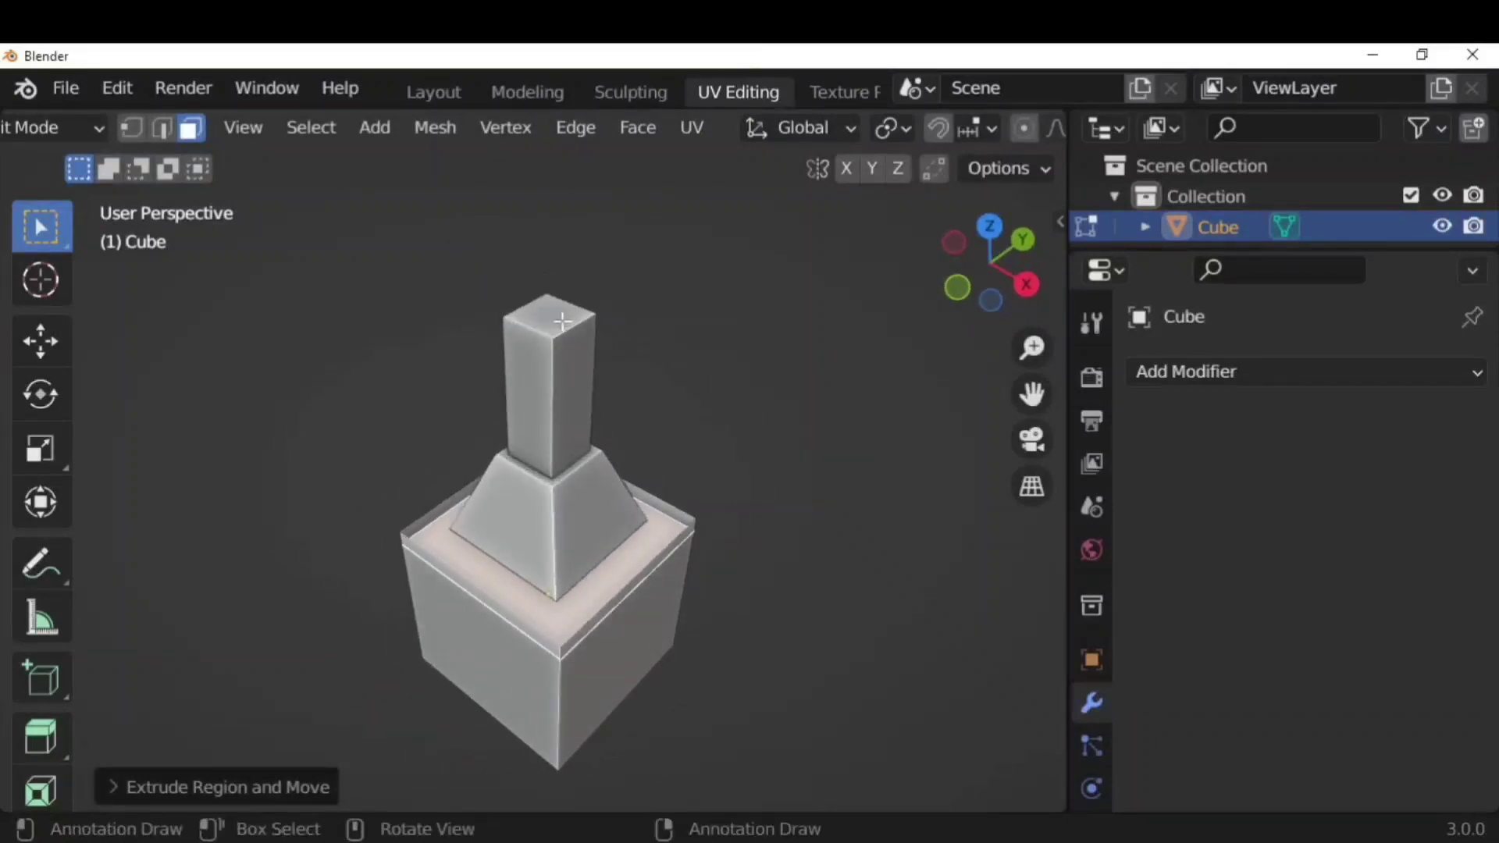
Duplicate the column's top face and place the copy in empty space beside the column
left_click(771, 412)
key("shift+d")
right_click(901, 463)
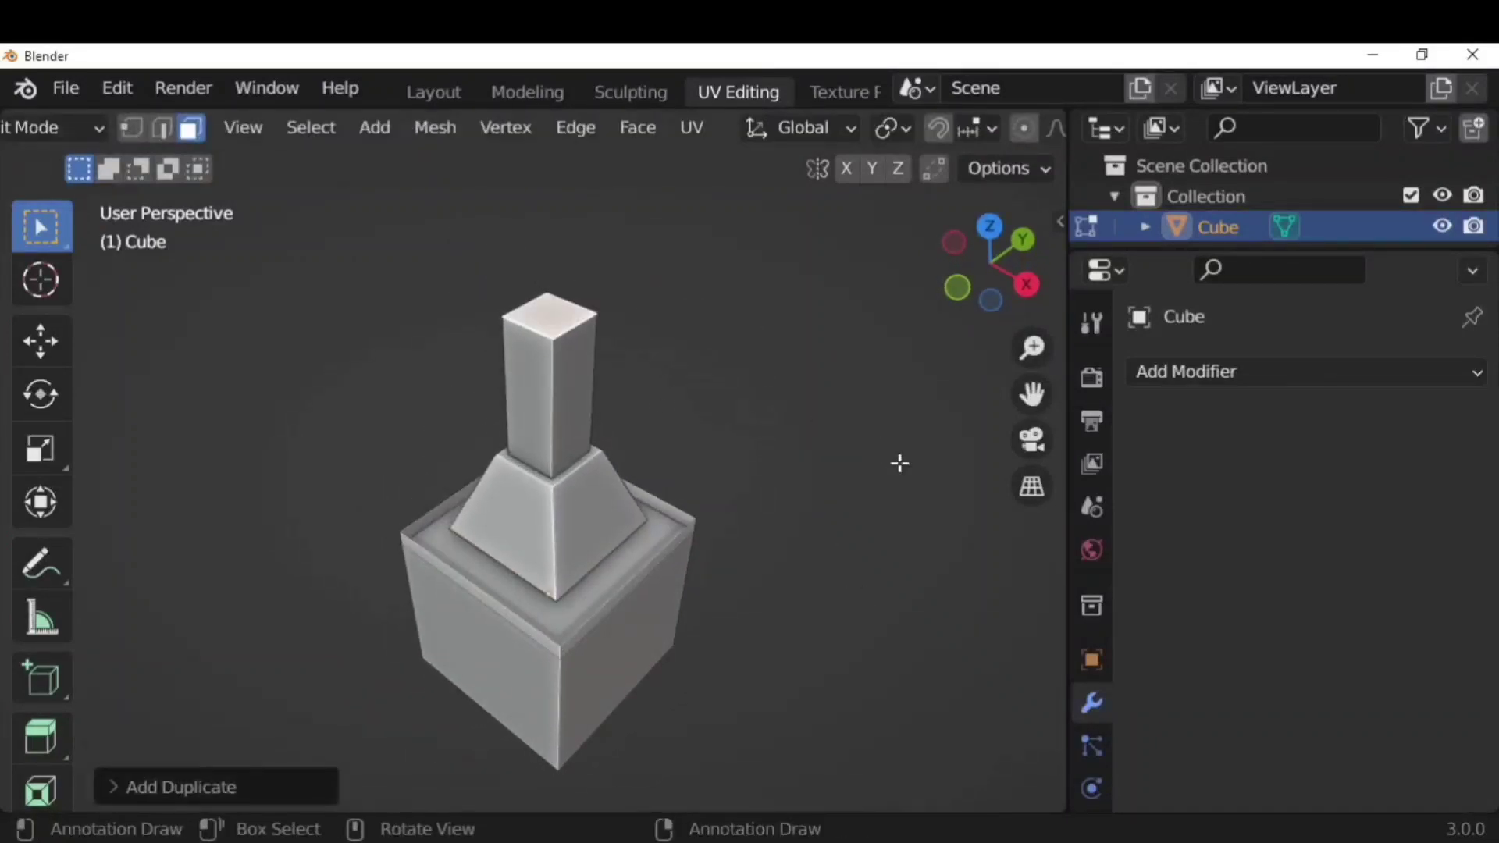
key("shift+d")
left_click(690, 346)
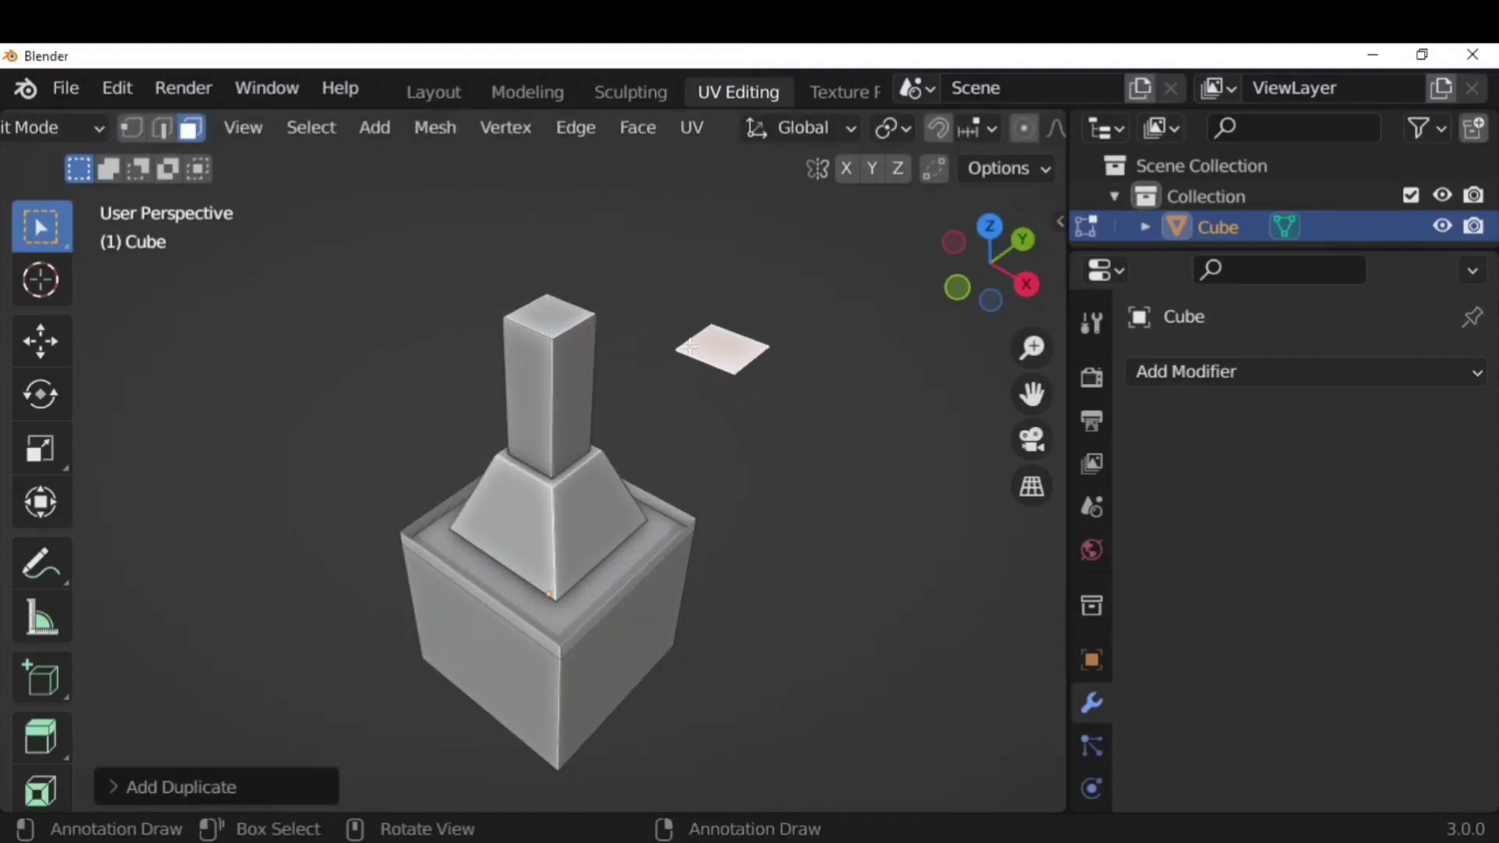
Duplicate one vertical side face of the column and place the copy well away from the model
left_click(579, 386)
key("shift+d")
right_click(810, 508)
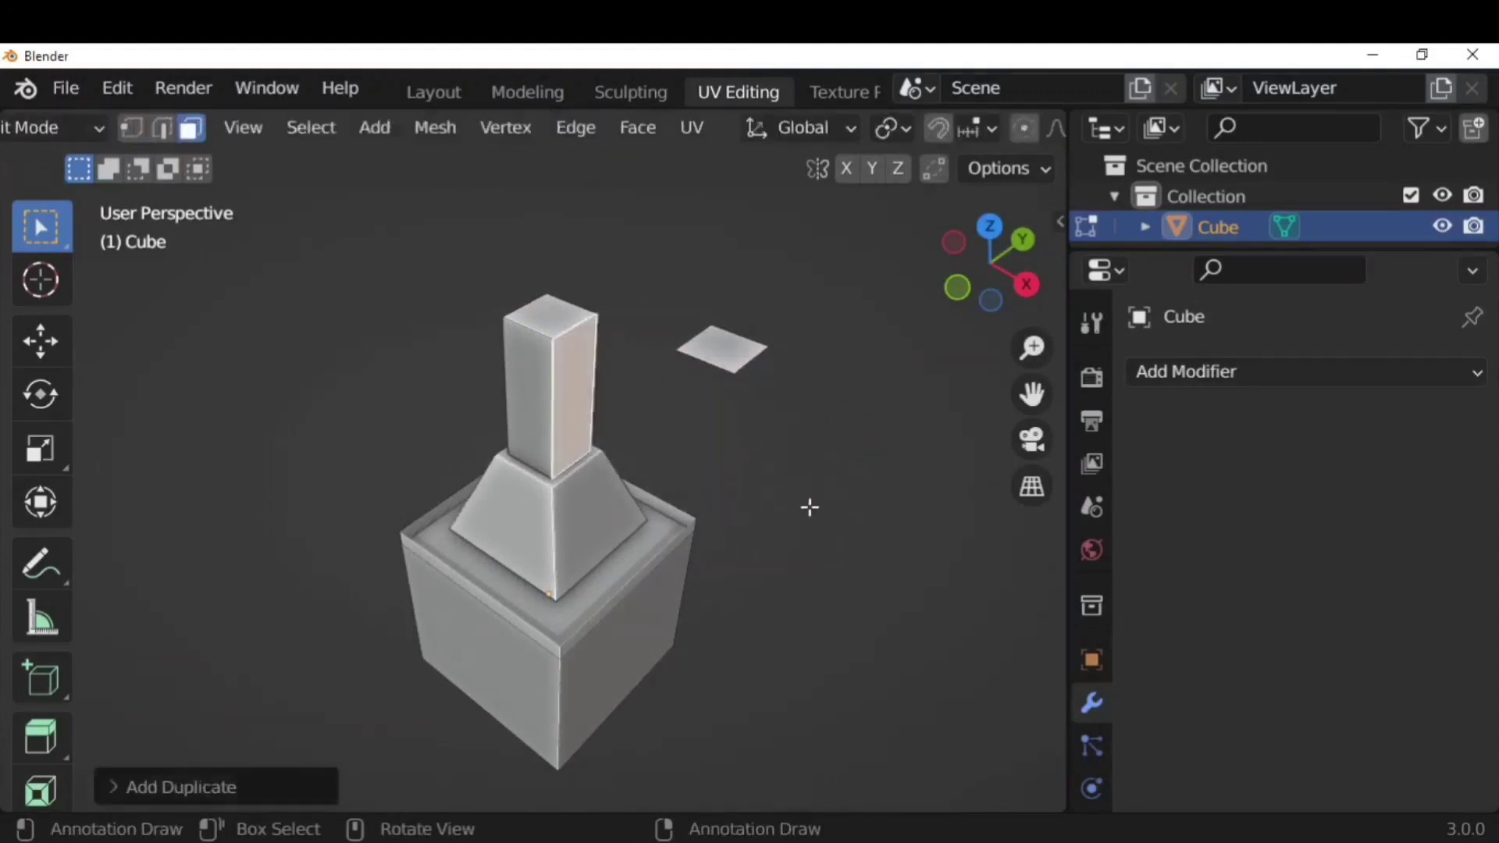
key("shift+d")
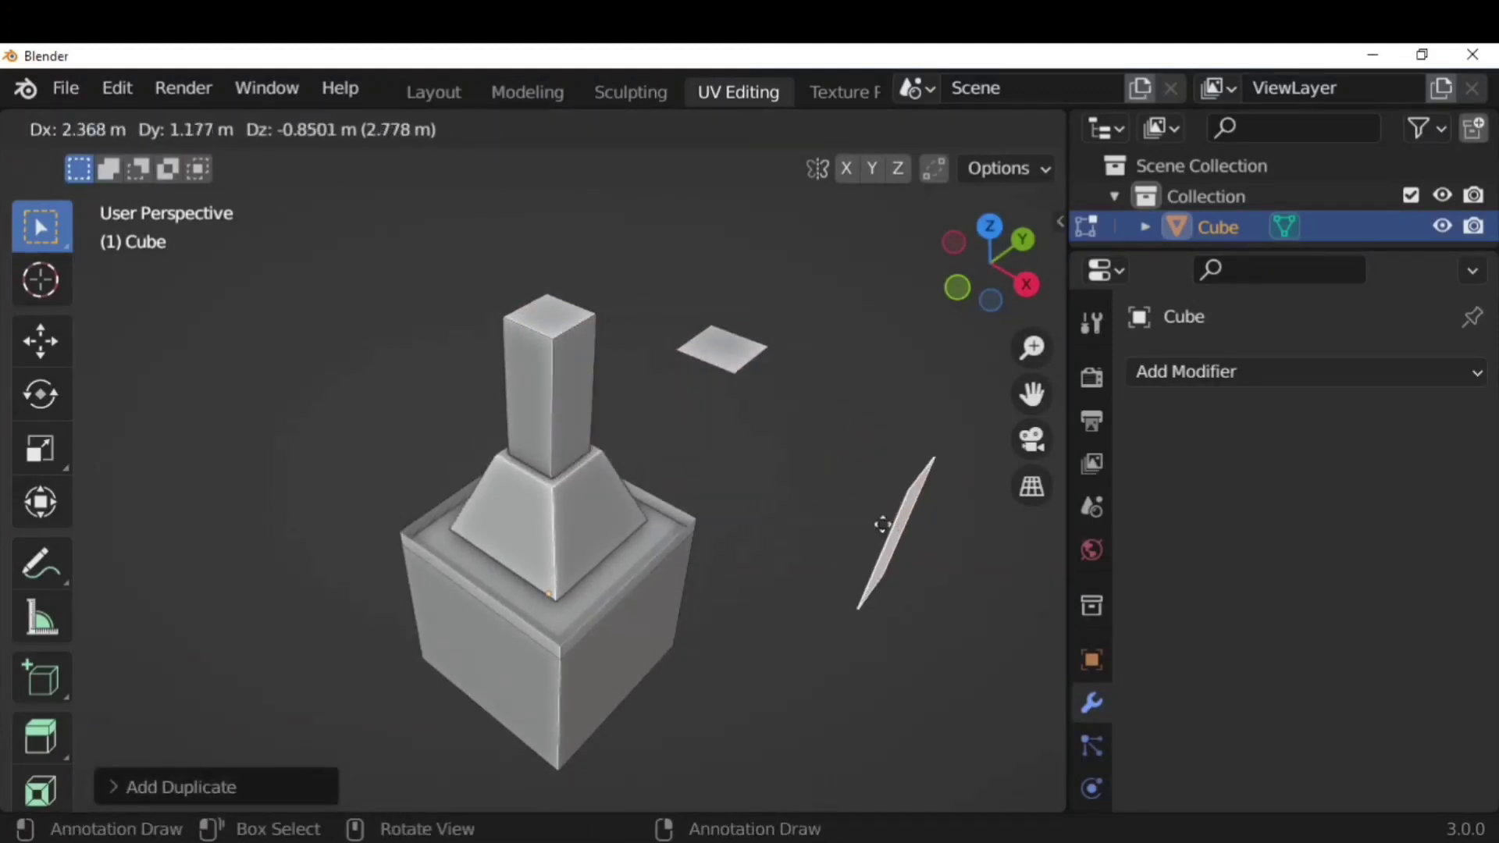
left_click(880, 475)
Duplicate a sloped side face of the tapered block and place the copy just beside the block
left_click(606, 507)
key("shift+d")
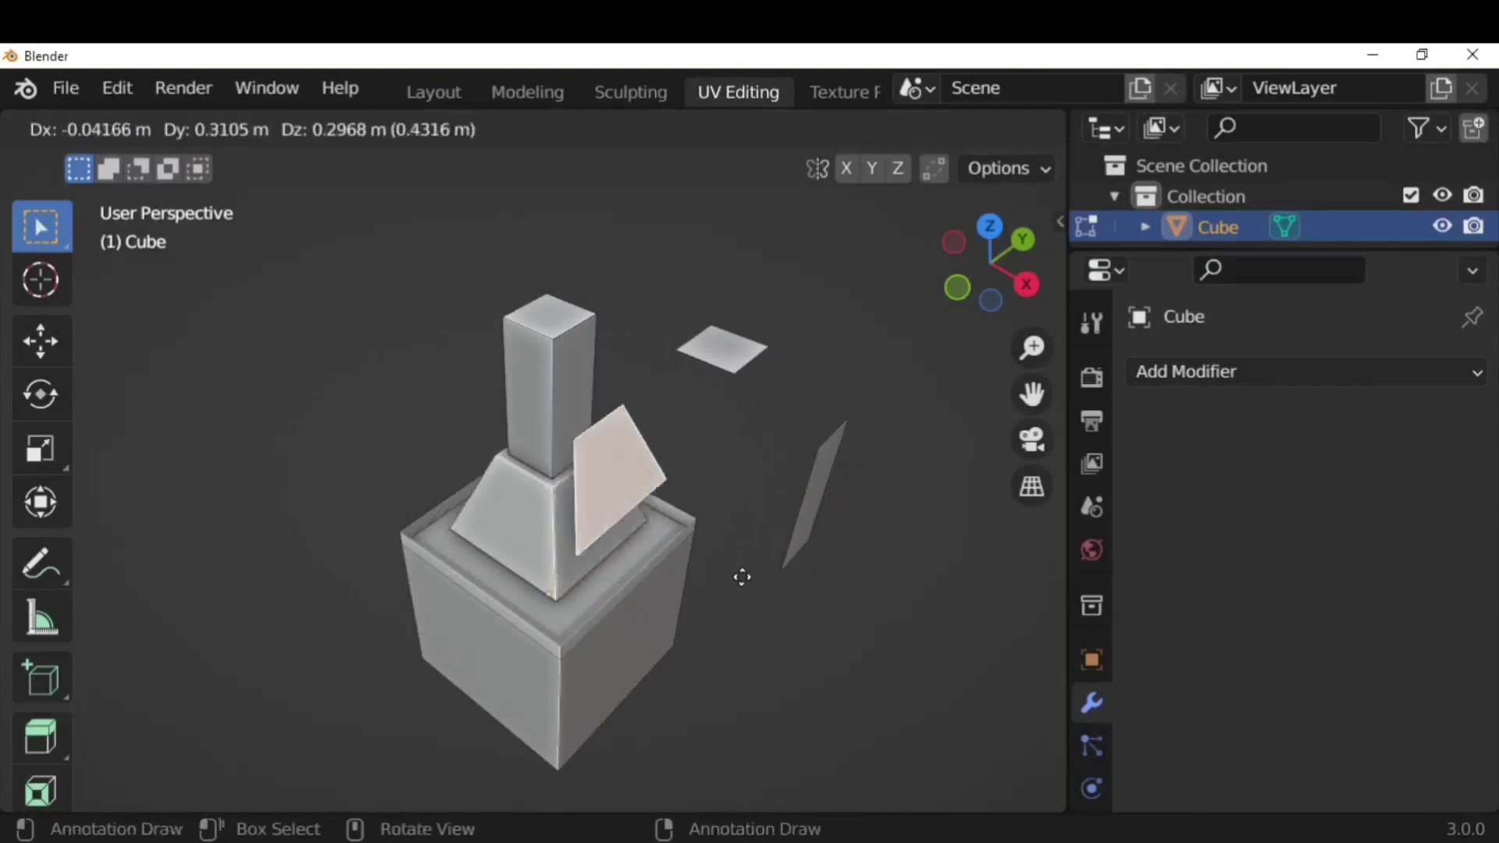
left_click(773, 586)
Duplicate the tapered block's sloped side face in place, scale the copy, and extrude it
left_click(584, 524)
key("shift+d")
right_click(687, 585)
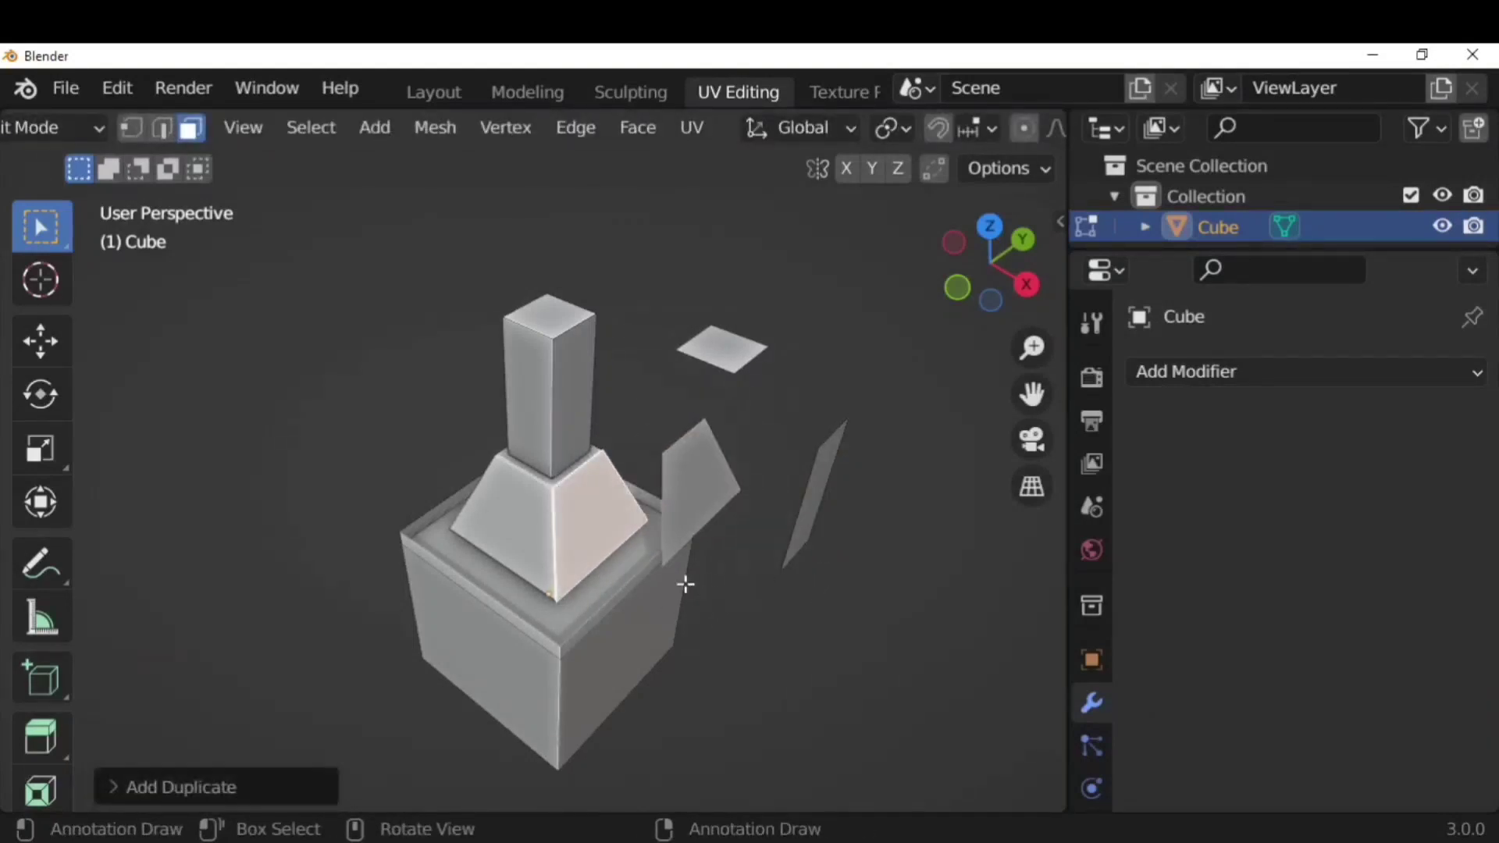
key("s")
left_click(642, 544)
key("e")
left_click(712, 565)
middle_click_drag(715, 564, 699, 525)
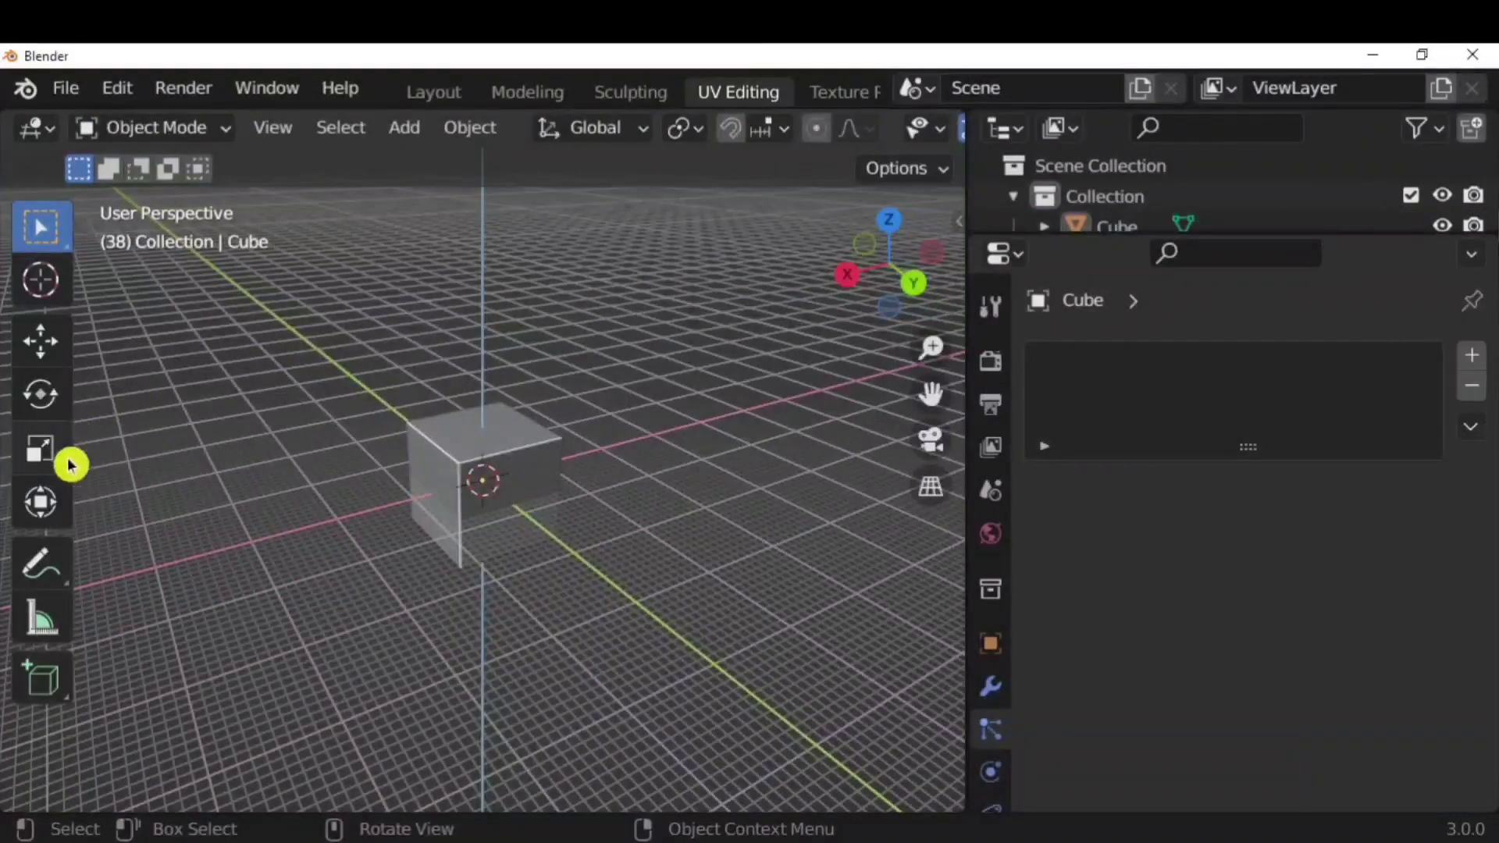
Draw a freehand annotation stroke beside the cube with the Annotate tool
left_click(40, 563)
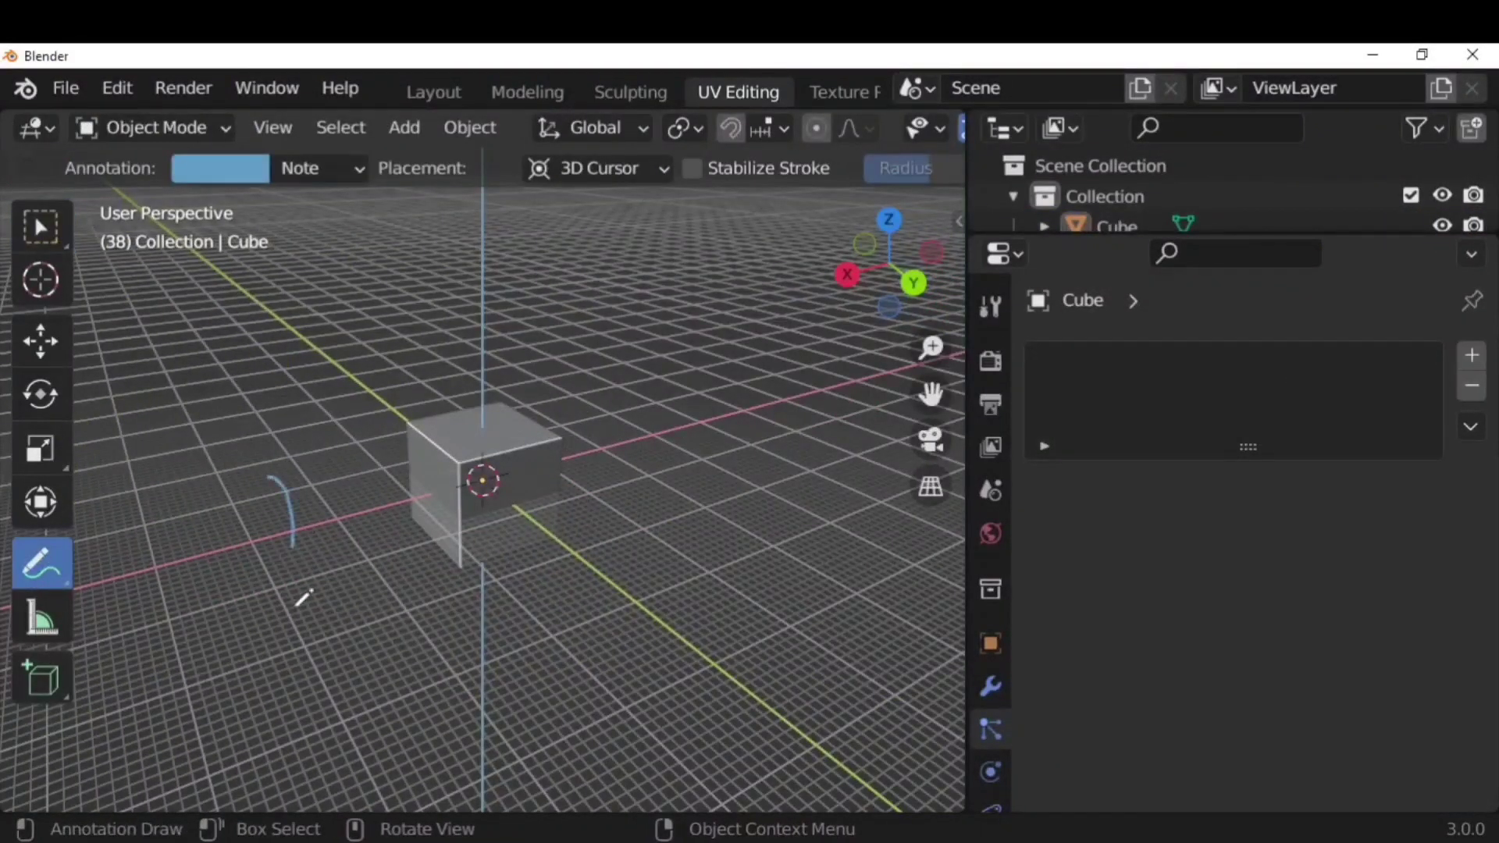
left_click_drag(484, 338, 285, 495)
mouse_move(284, 495)
middle_mouse_down()
mouse_move(632, 516)
mouse_move(301, 408)
mouse_move(189, 489)
mouse_move(318, 485)
middle_mouse_up()
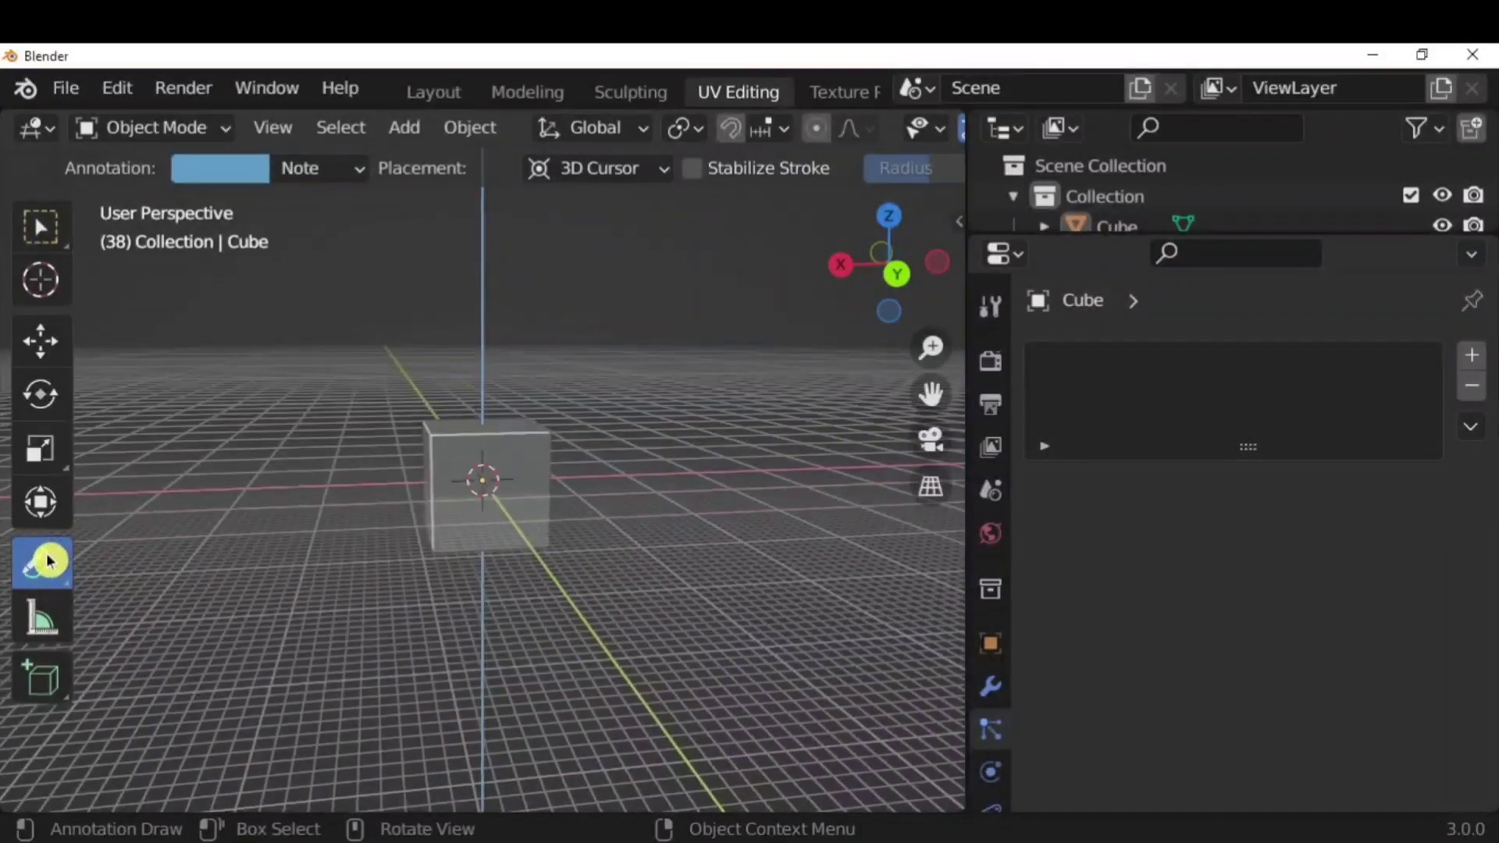
Draw straight annotation lines around the cube with Annotate Line: along both sides, below and above it
left_click_drag(40, 564, 275, 445)
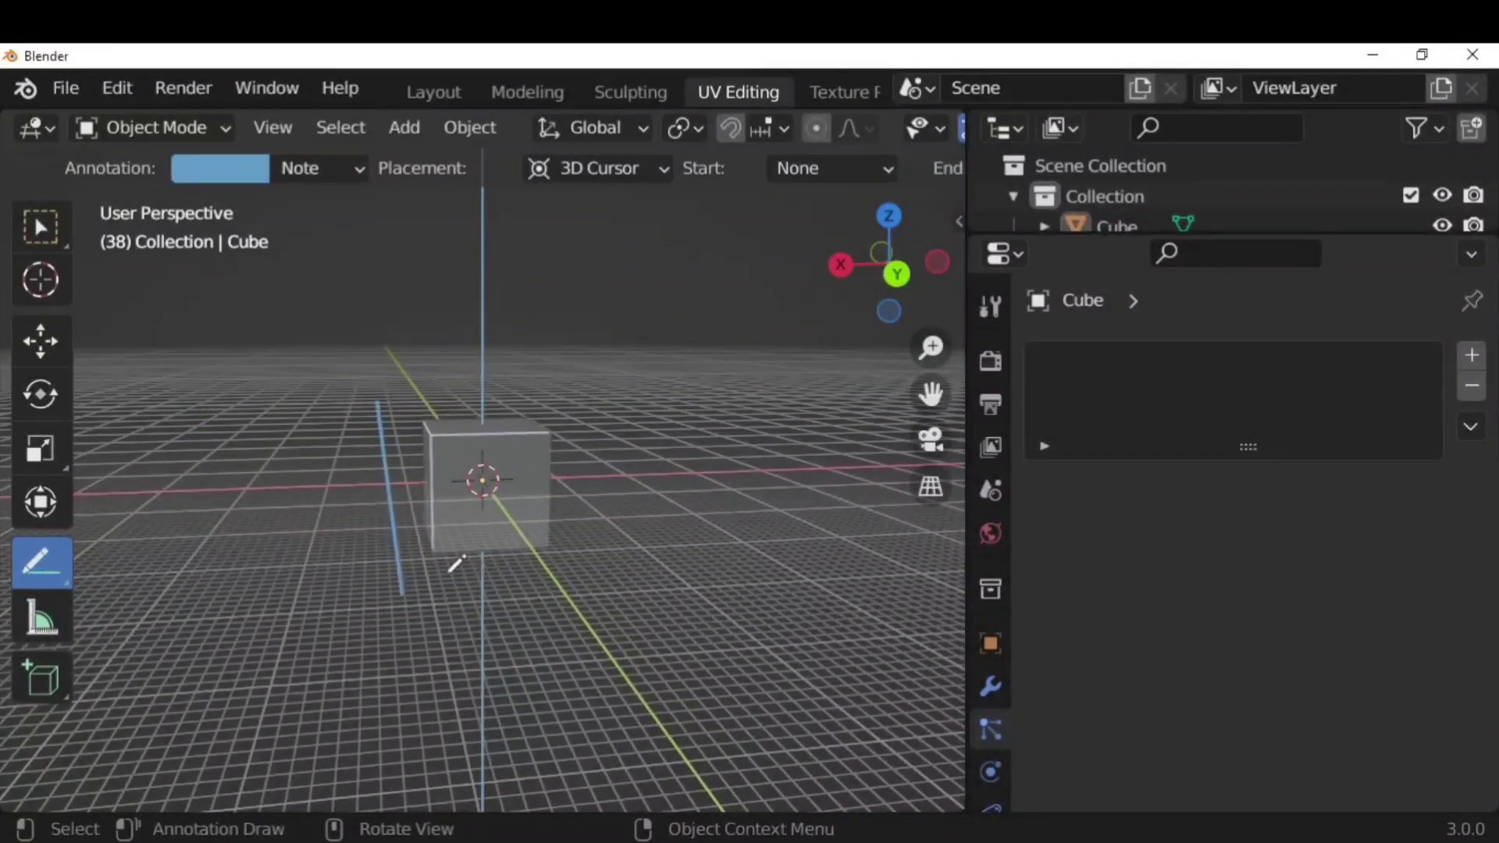
left_click_drag(457, 564, 597, 565)
middle_click_drag(669, 535, 568, 504)
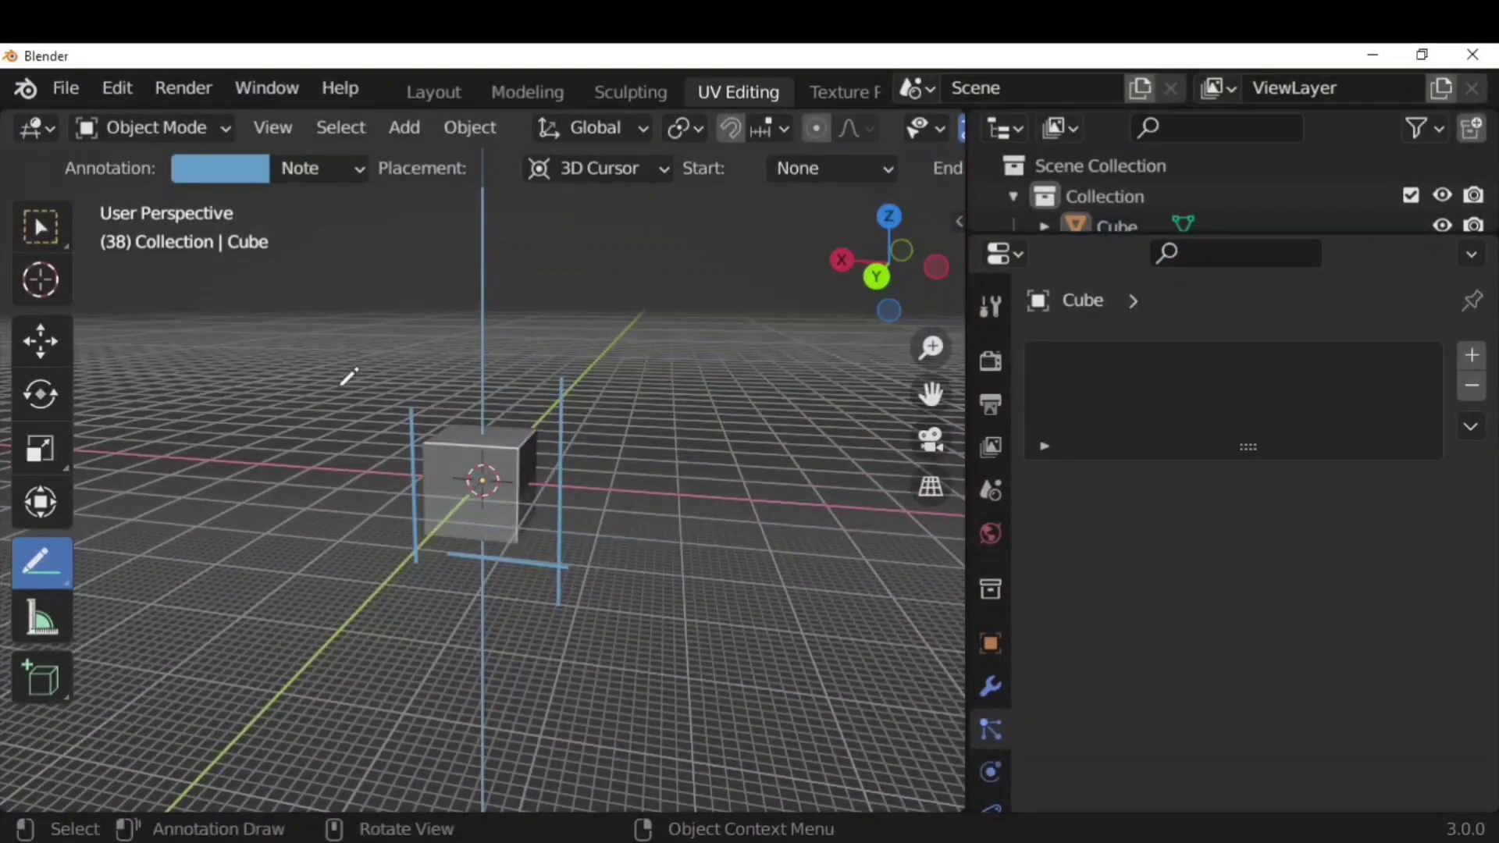
left_click_drag(342, 388, 603, 384)
mouse_move(703, 415)
middle_mouse_down()
mouse_move(301, 445)
mouse_move(693, 468)
mouse_move(519, 535)
mouse_move(609, 522)
middle_mouse_up()
Draw a zigzag of connected segments in front of and beside the cube with Annotate Polygon
left_click_drag(45, 565, 191, 492)
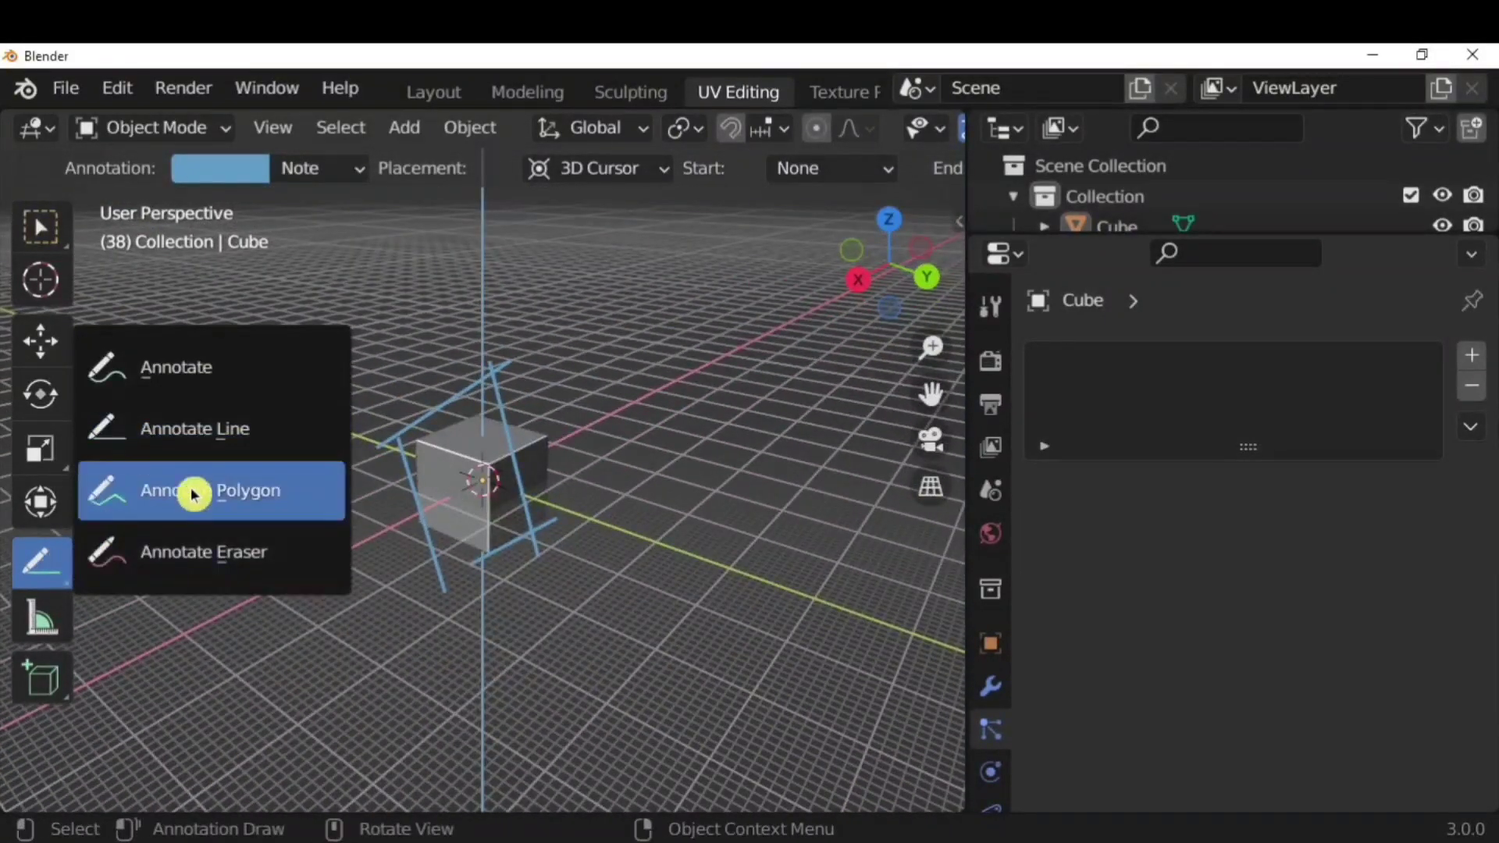
left_click(196, 589)
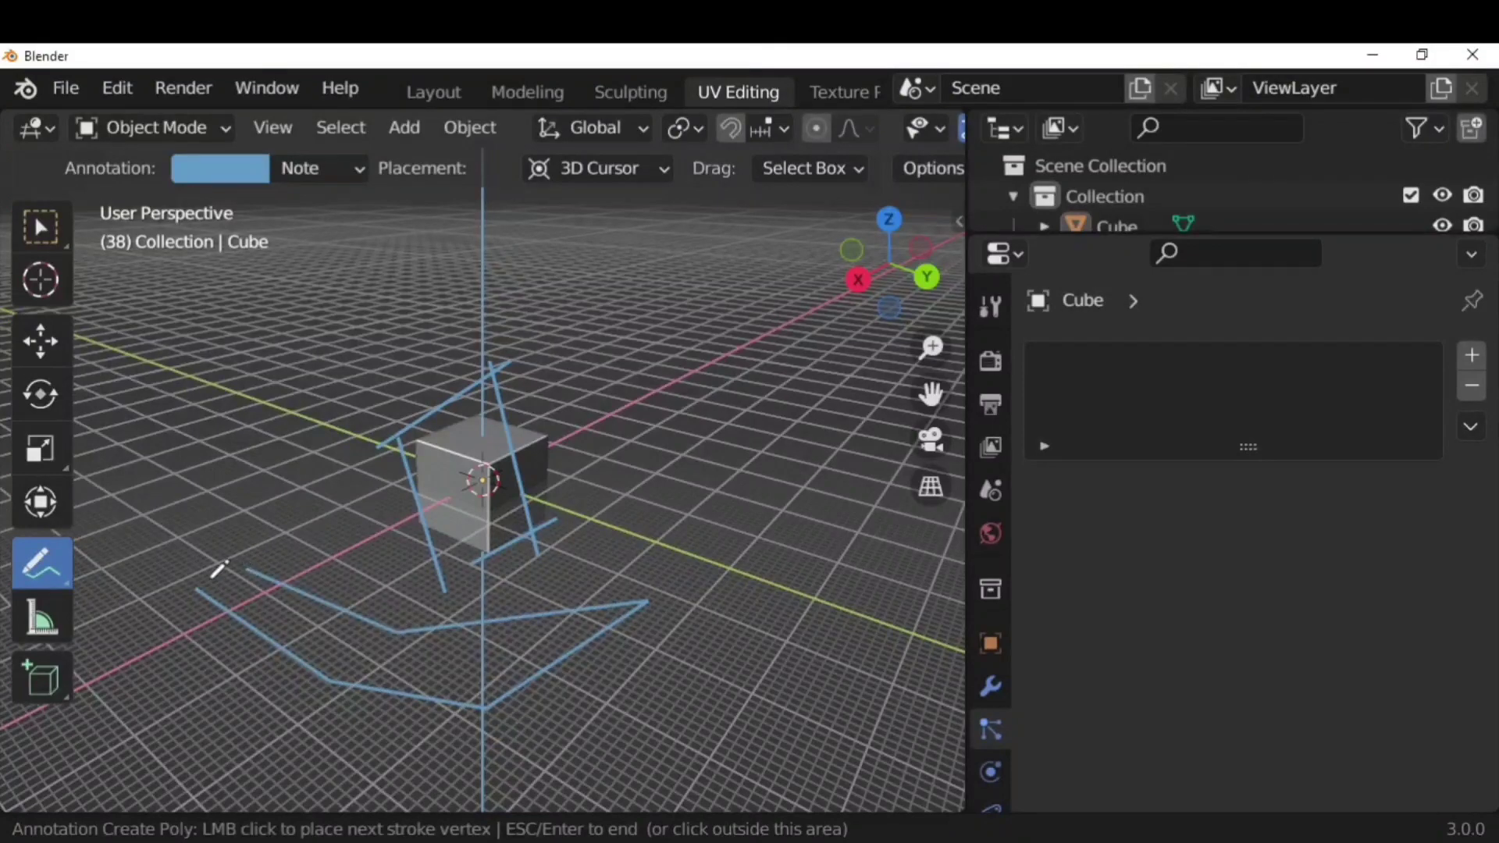
left_click(271, 493)
left_click(164, 376)
left_click(254, 309)
left_click(293, 344)
left_click(242, 414)
left_click(293, 461)
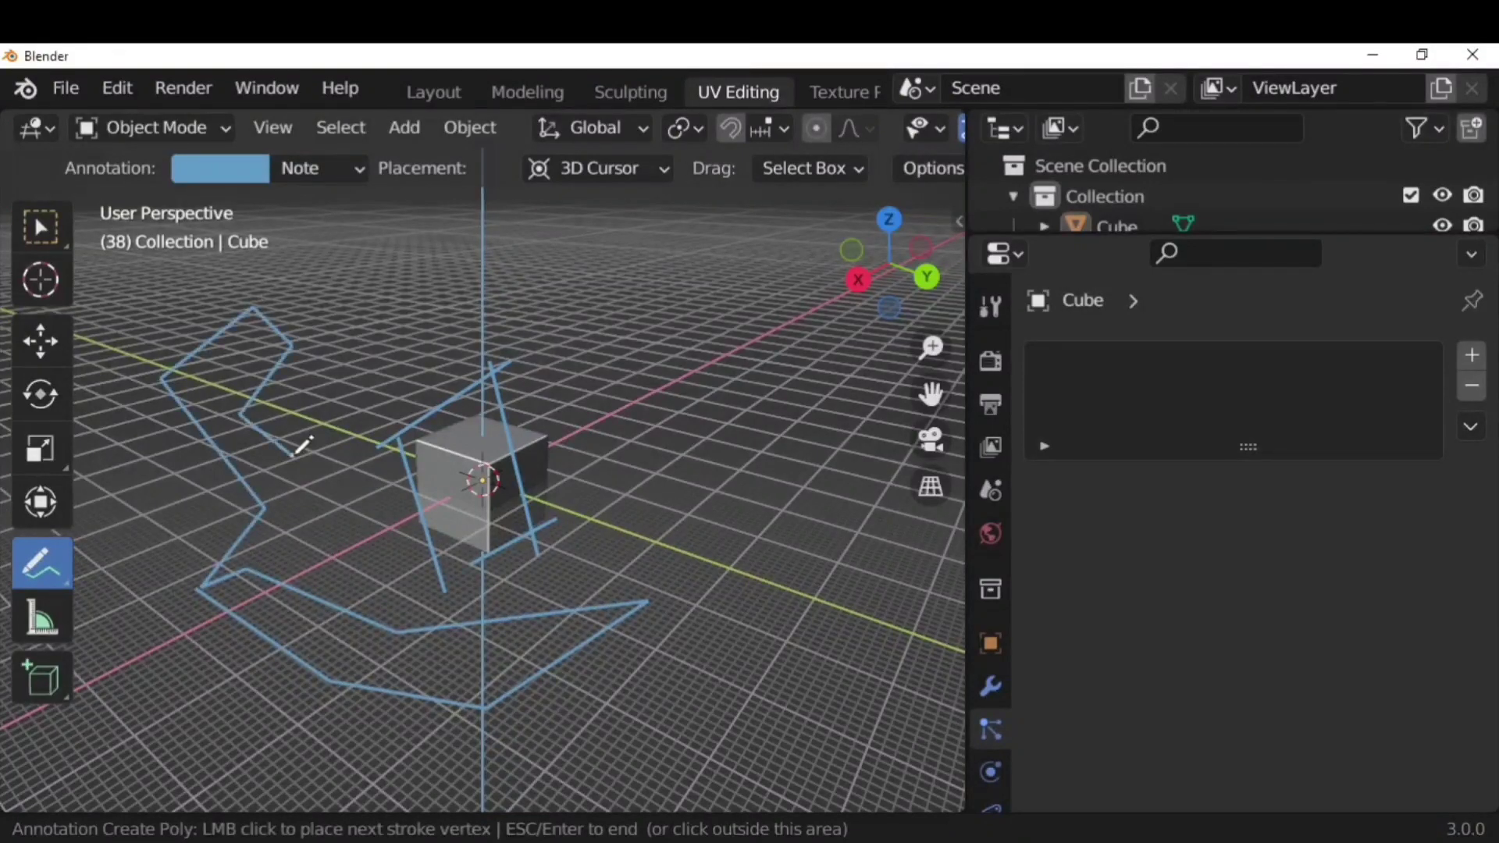
left_click(226, 512)
mouse_move(329, 514)
middle_mouse_down()
mouse_move(602, 502)
mouse_move(729, 471)
mouse_move(353, 550)
middle_mouse_up()
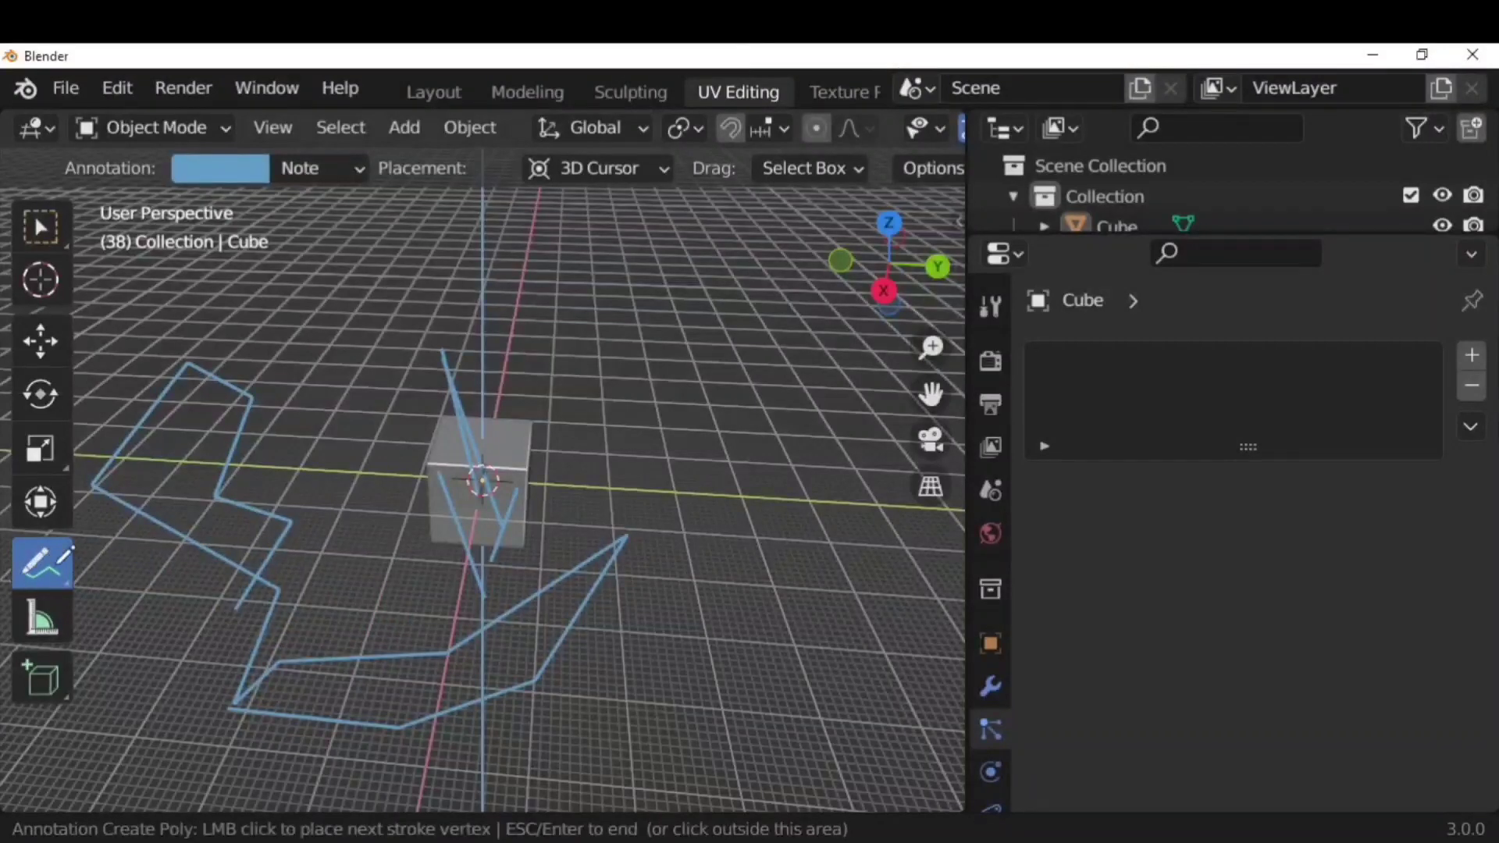
Erase all the annotation strokes around the cube with the Annotate Eraser
left_click_drag(42, 562, 156, 549)
scroll(337, 407, "down", 2)
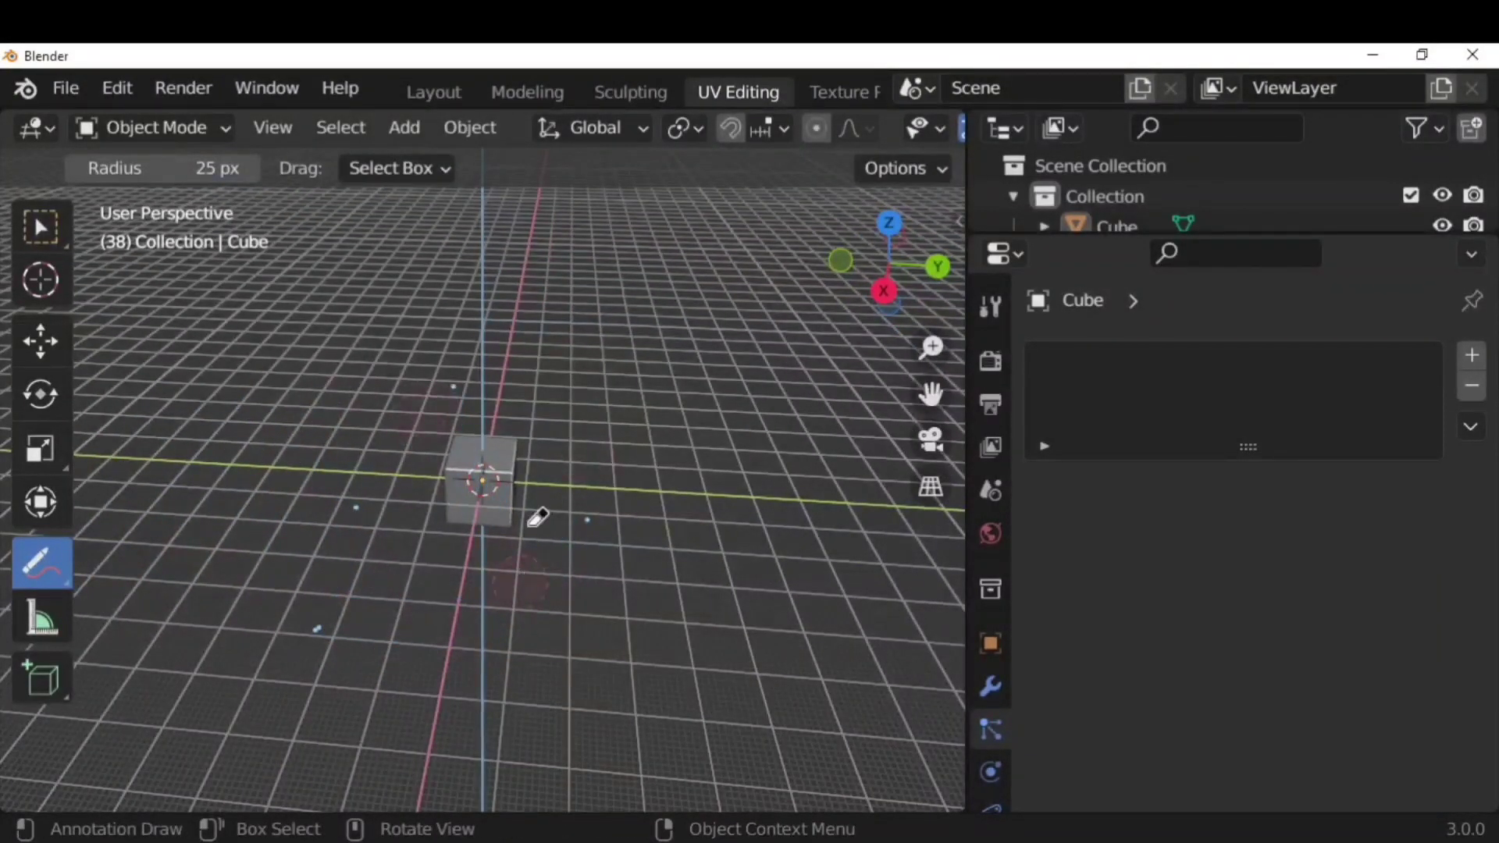
scroll(324, 355, "up", 2)
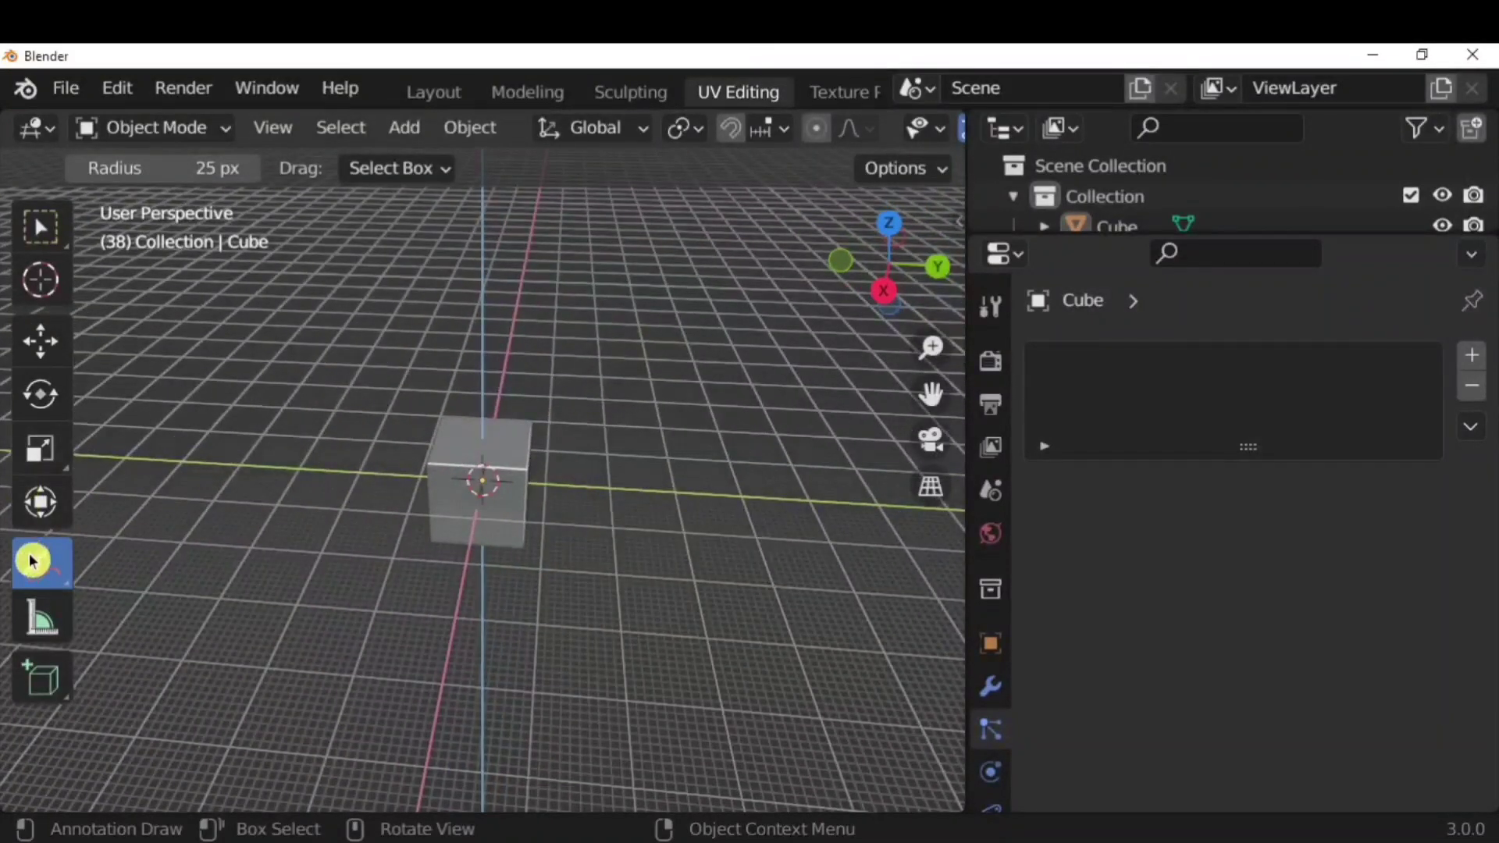
Set the annotation color to red (H 0.978, S 0.818, V 0.780) and draw a straight annotation line beside the cube
left_click_drag(42, 562, 197, 441)
left_click(235, 174)
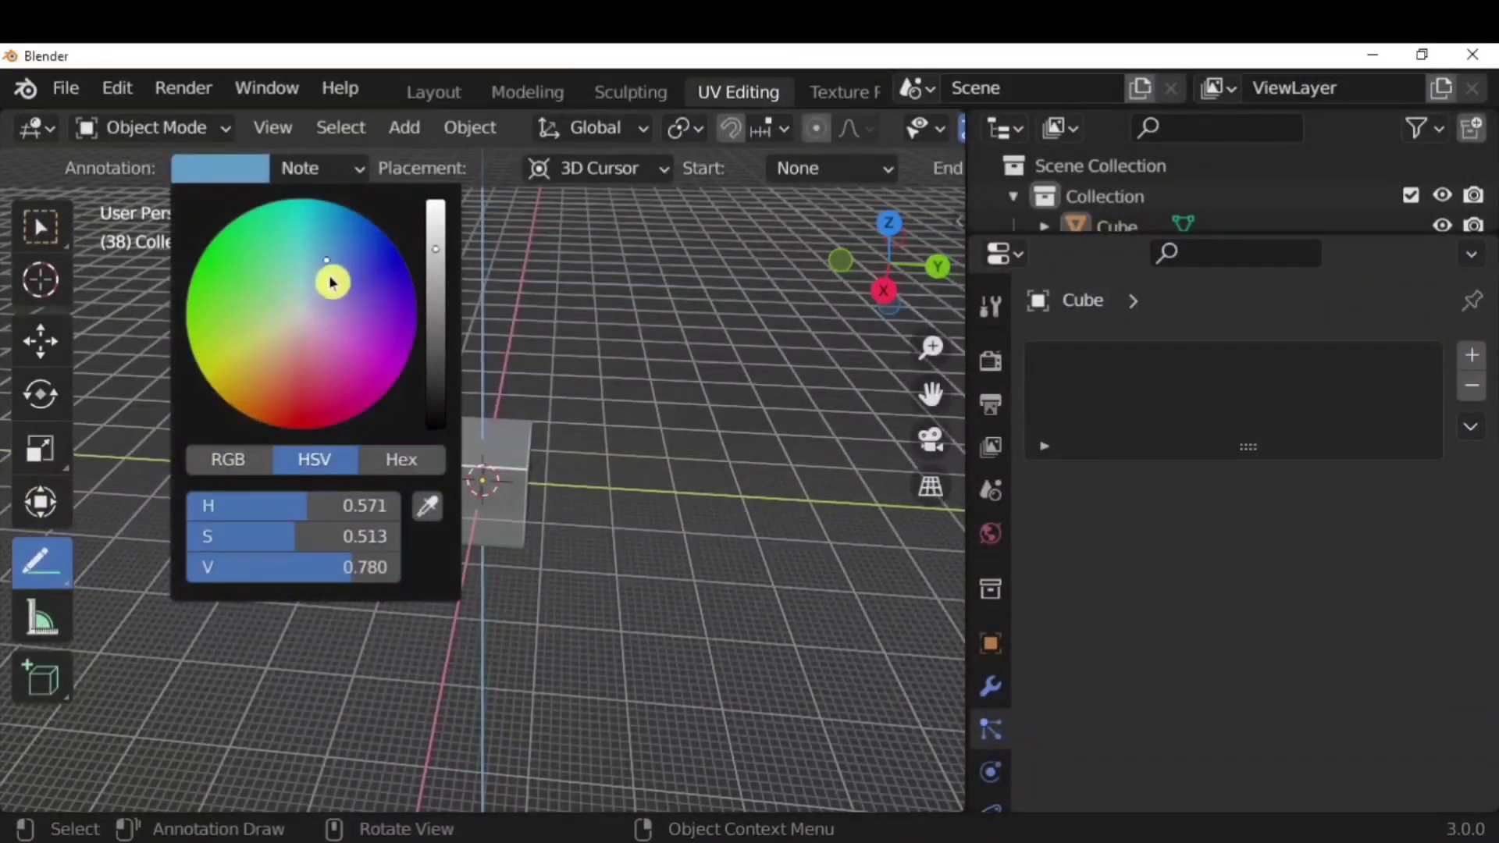
mouse_move(331, 281)
left_mouse_down()
mouse_move(265, 285)
mouse_move(221, 310)
mouse_move(268, 409)
mouse_move(311, 405)
left_mouse_up()
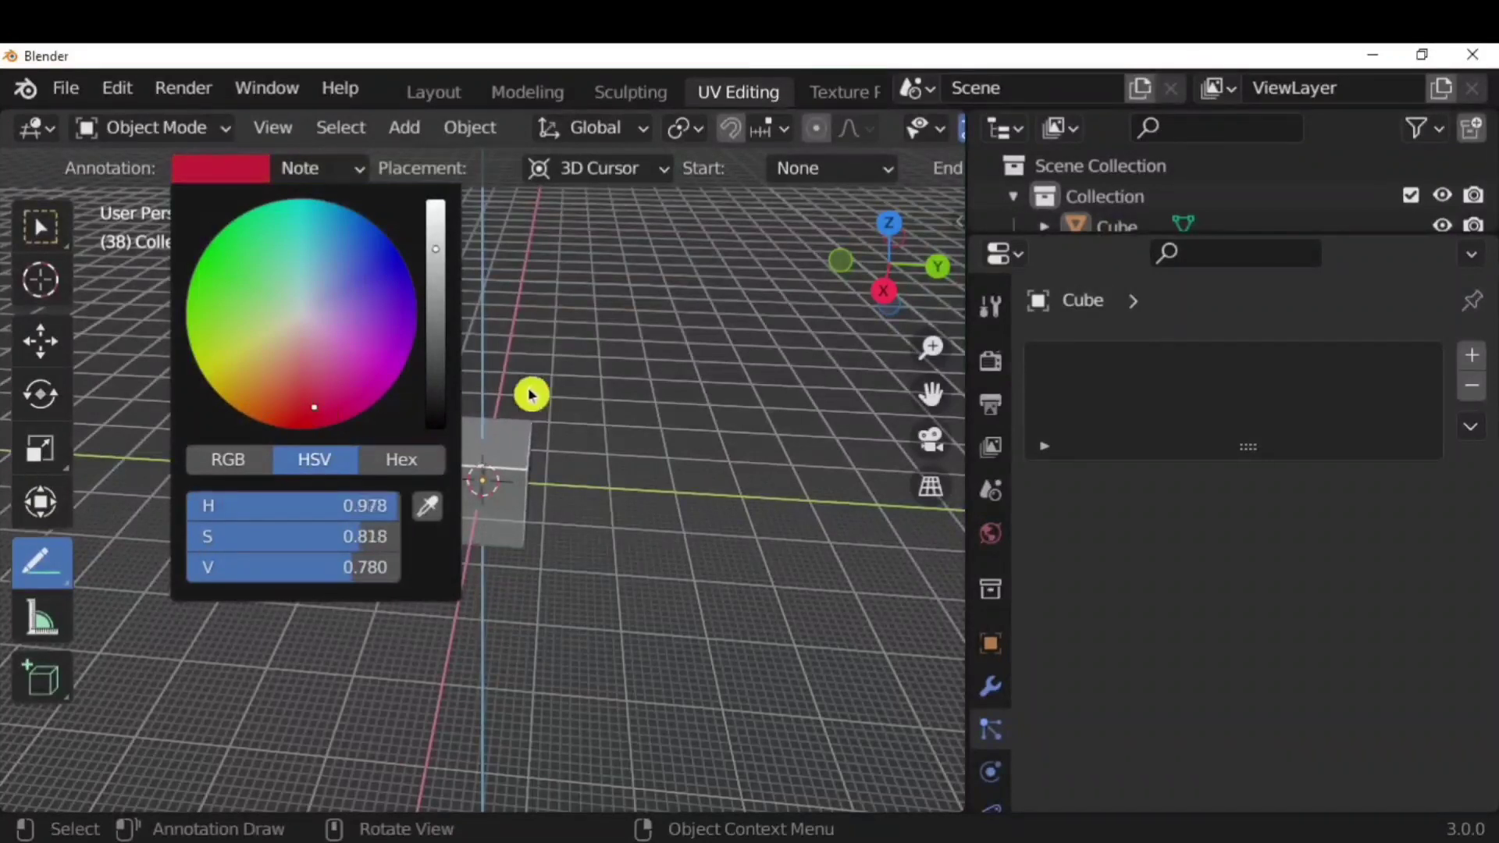
mouse_move(590, 360)
left_mouse_down()
mouse_move(645, 541)
mouse_move(624, 578)
left_mouse_up()
Increase the annotation note's thickness and draw more thick straight lines around and across the cube
left_click(323, 168)
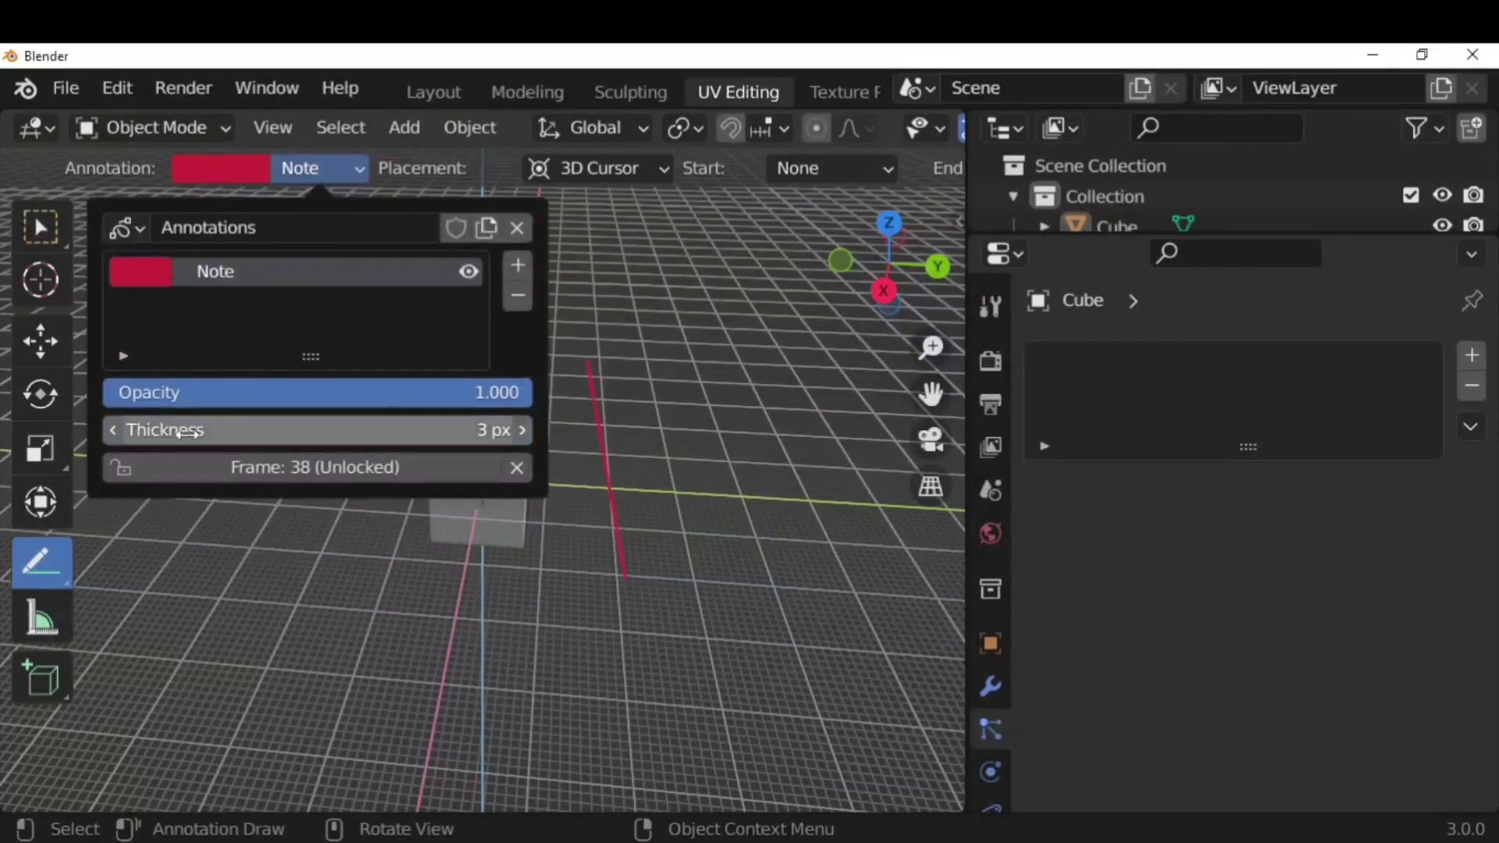
left_click_drag(234, 429, 273, 429)
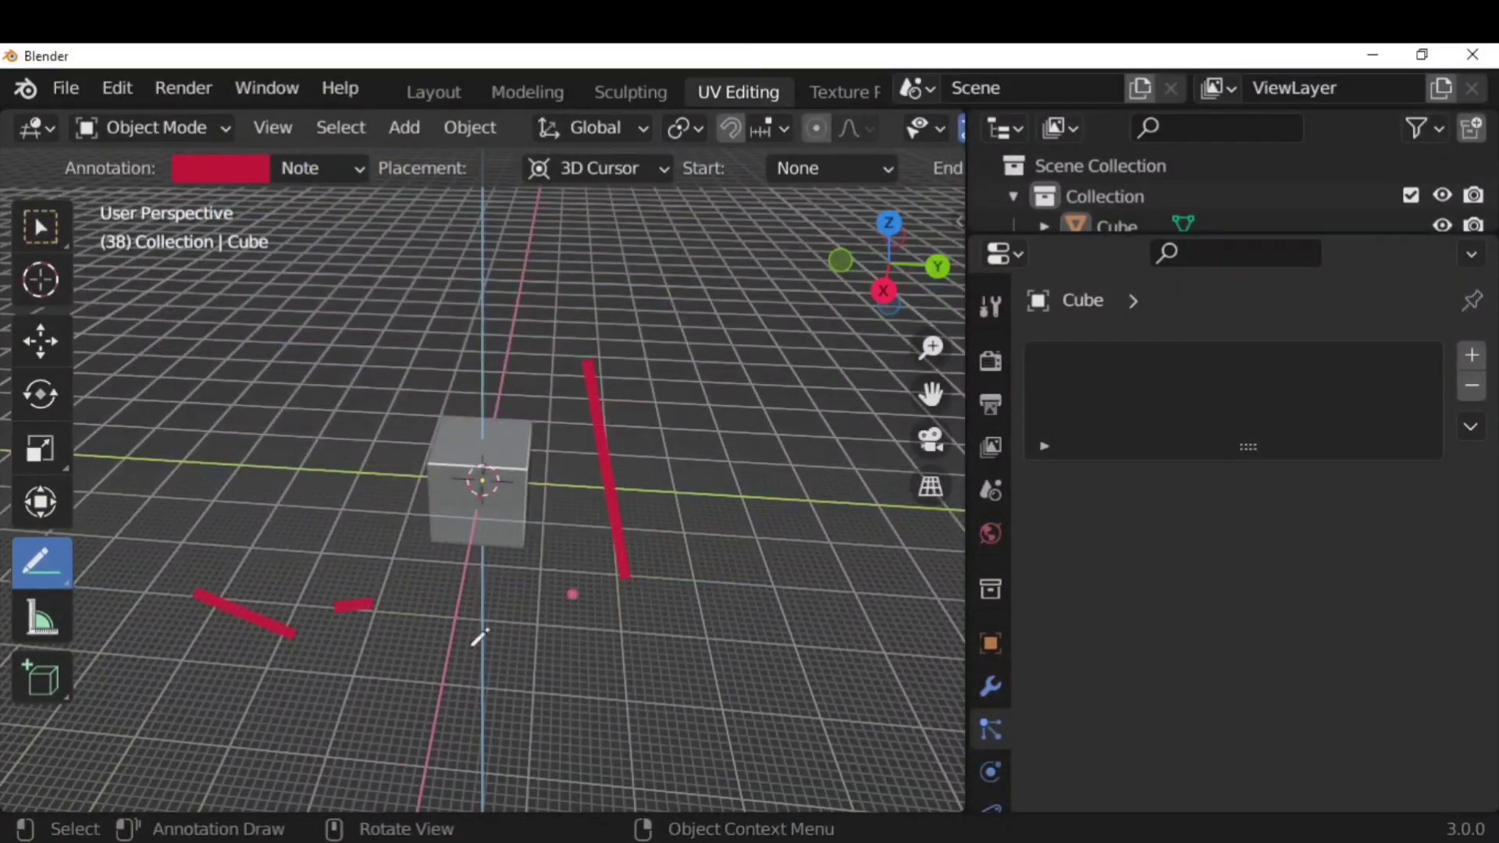
scroll(277, 189, "up", 2)
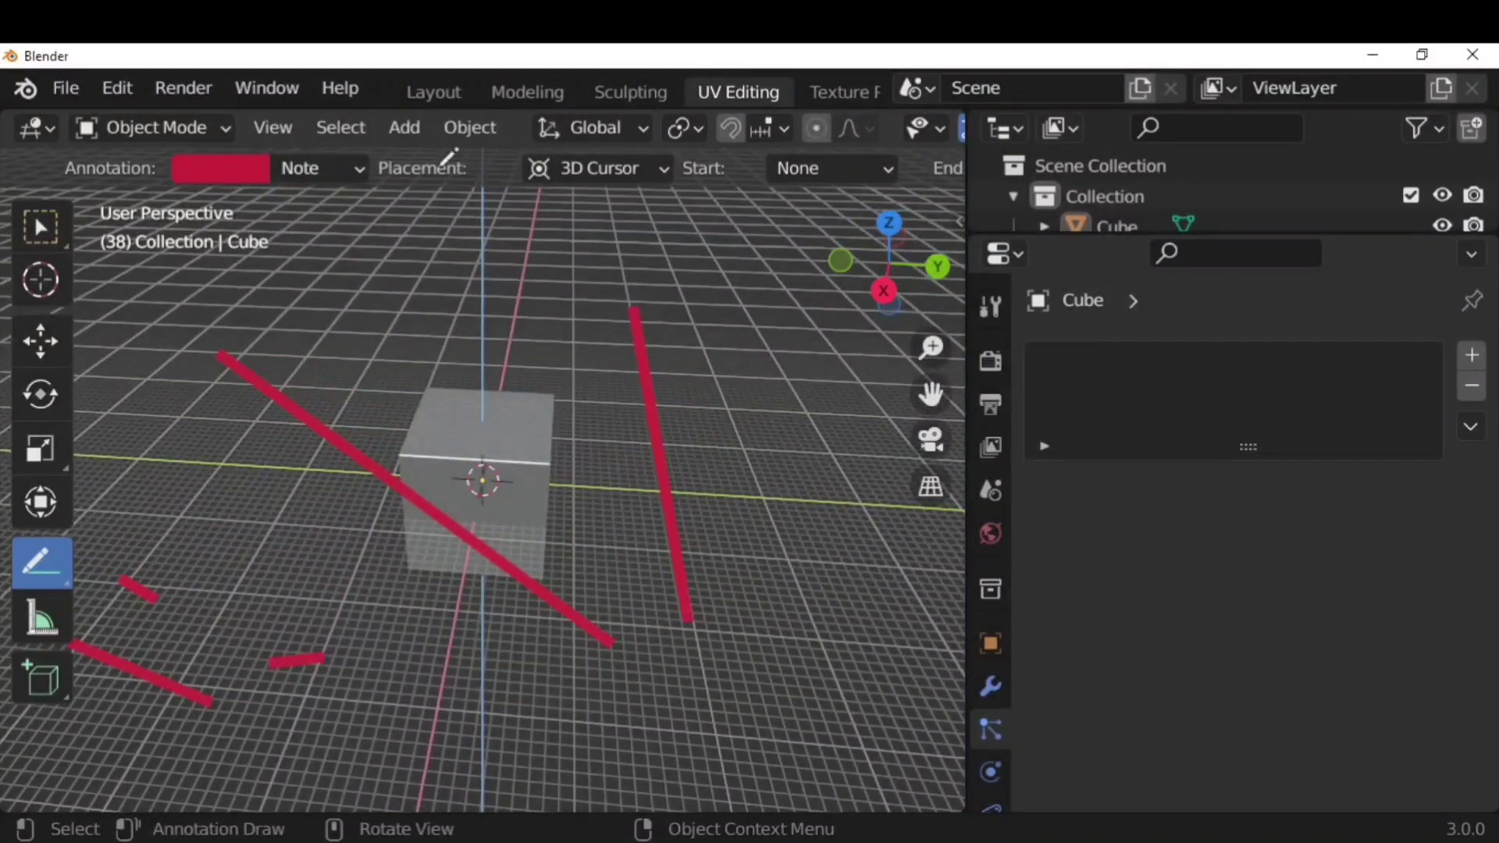
mouse_move(758, 185)
middle_mouse_down()
mouse_move(167, 187)
mouse_move(669, 190)
middle_mouse_up()
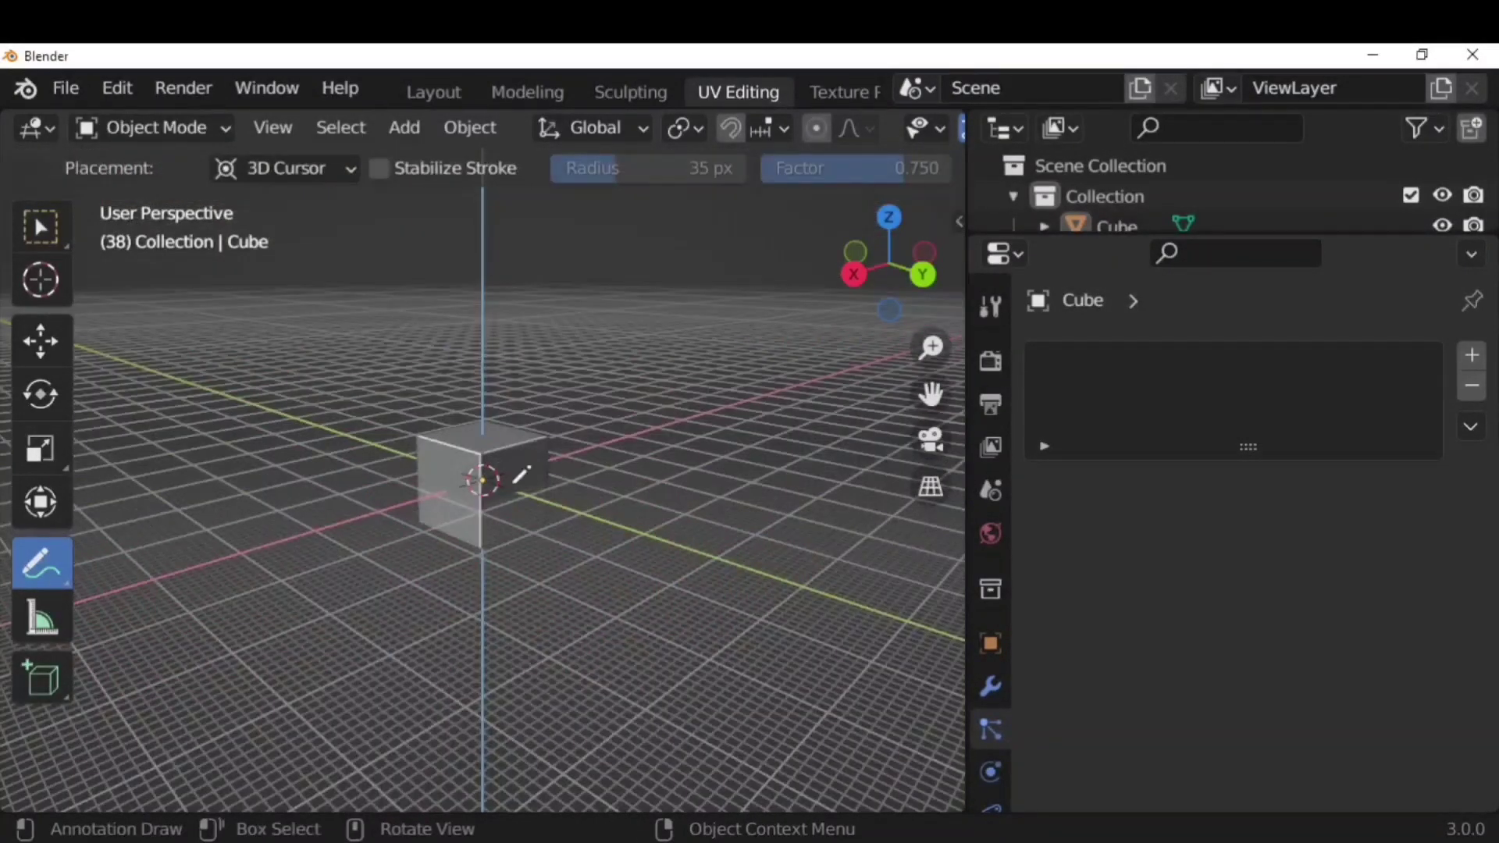
Set the freehand Annotate tool's stroke placement to View
key("n")
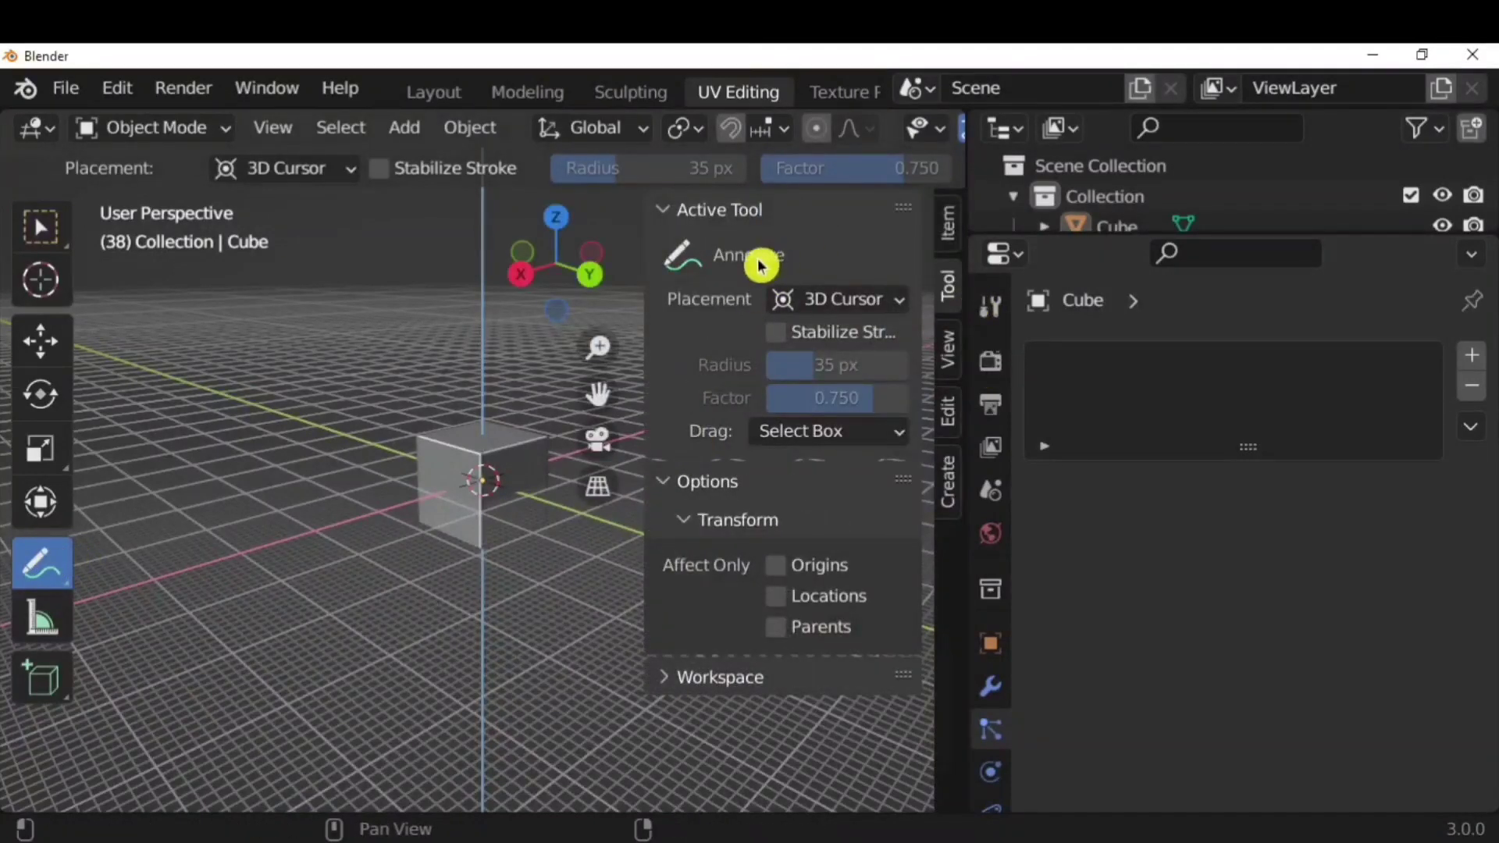
left_click(862, 311)
left_click(877, 368)
key("n")
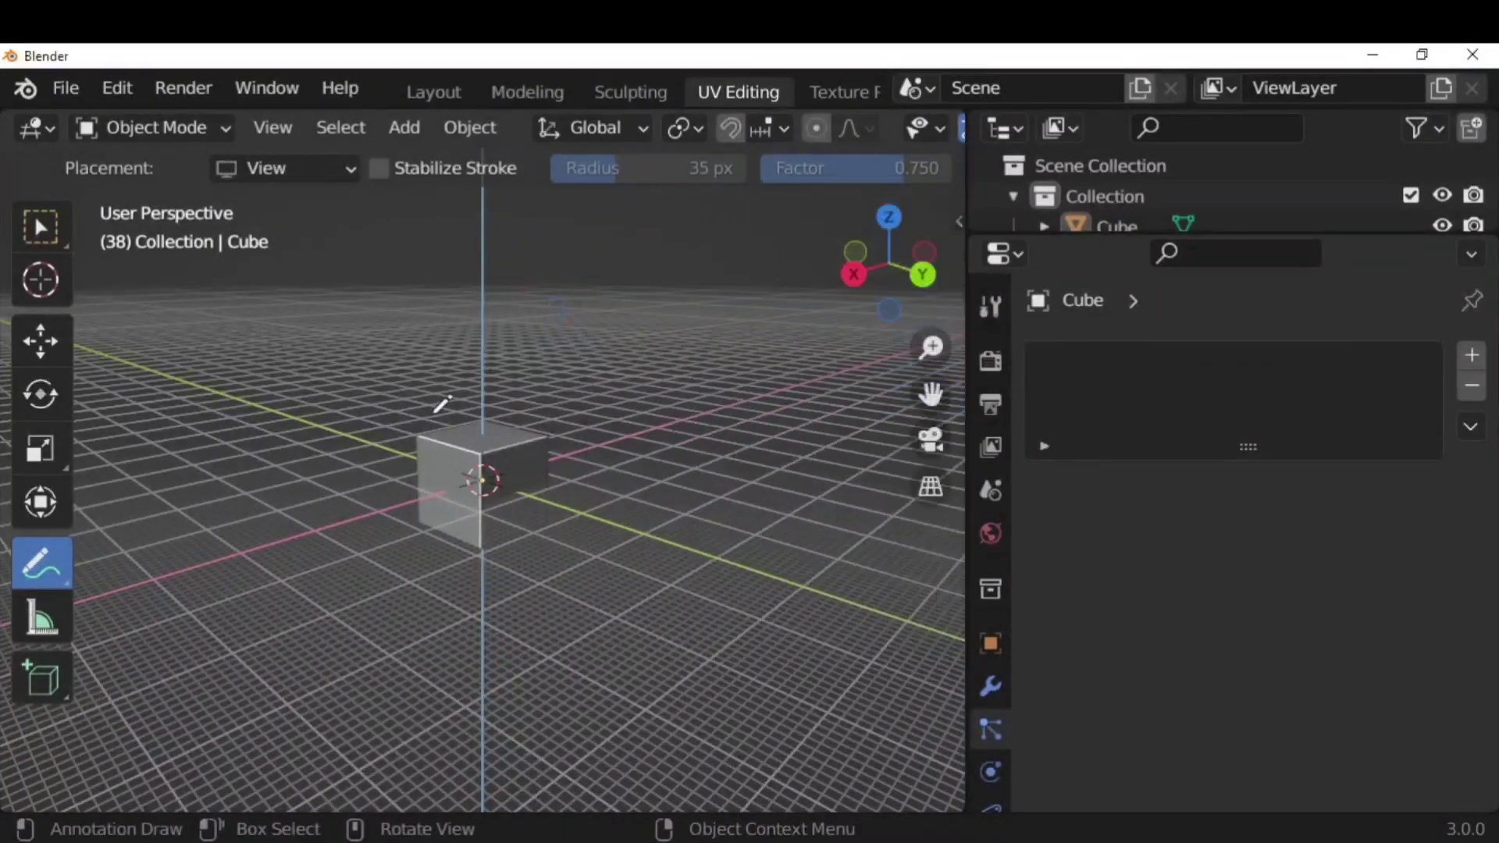
Draw a freehand test stroke near the cube using View placement, check it from another angle, and undo it
left_click_drag(362, 390, 347, 367)
mouse_move(438, 368)
middle_mouse_down()
mouse_move(442, 425)
mouse_move(716, 455)
mouse_move(442, 458)
mouse_move(389, 316)
middle_mouse_up()
key("ctrl+z")
scroll(581, 488, "up", 1)
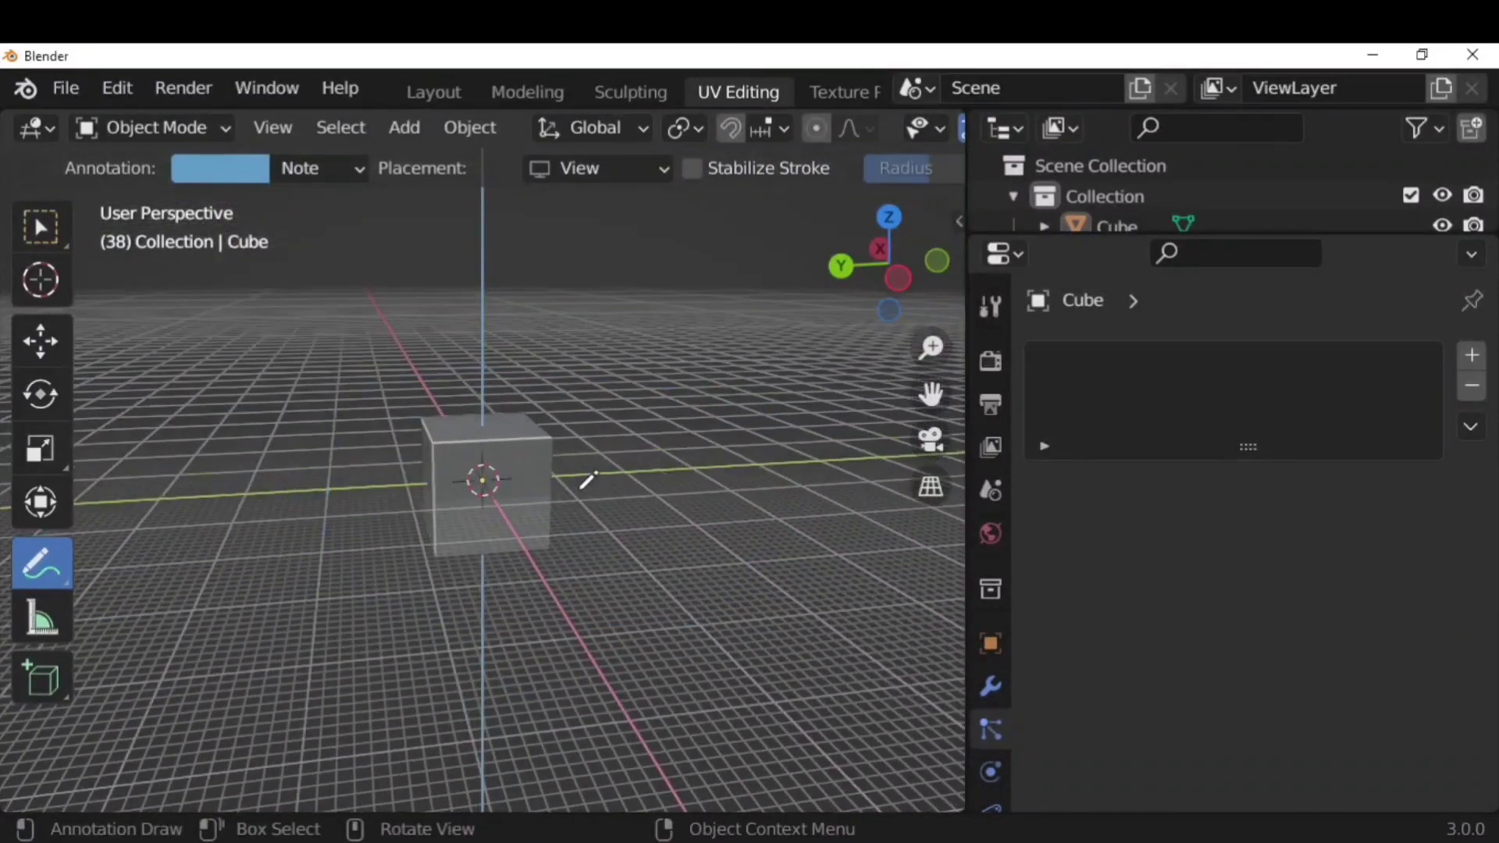
Set the freehand Annotate tool's stroke placement to Surface
key("n")
left_click(862, 371)
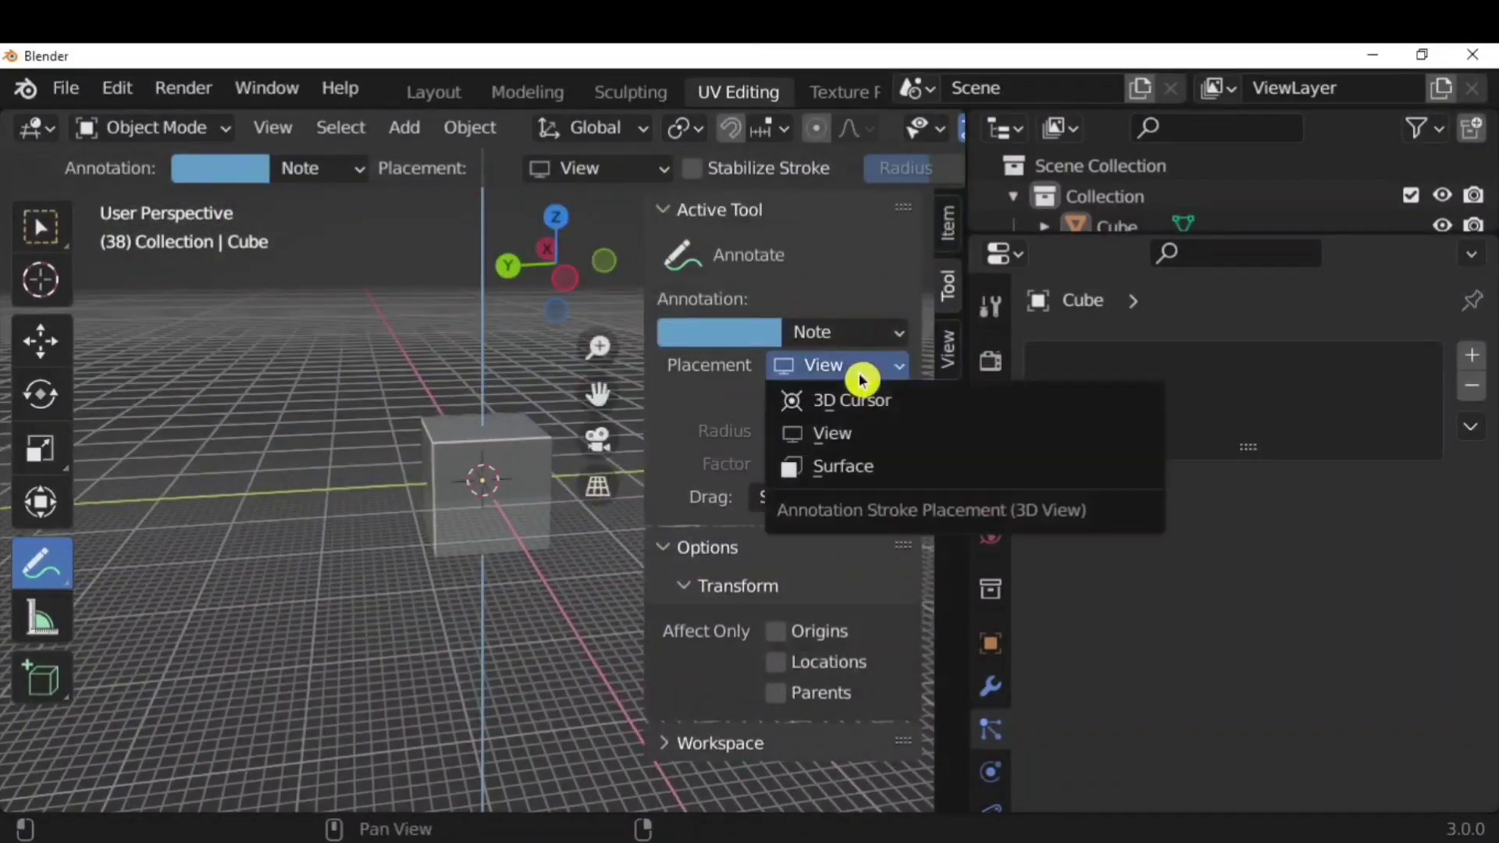
left_click(867, 467)
key("n")
Draw freehand annotation strokes directly across the cube's top and side faces from several viewing angles
middle_click_drag(569, 508, 539, 426)
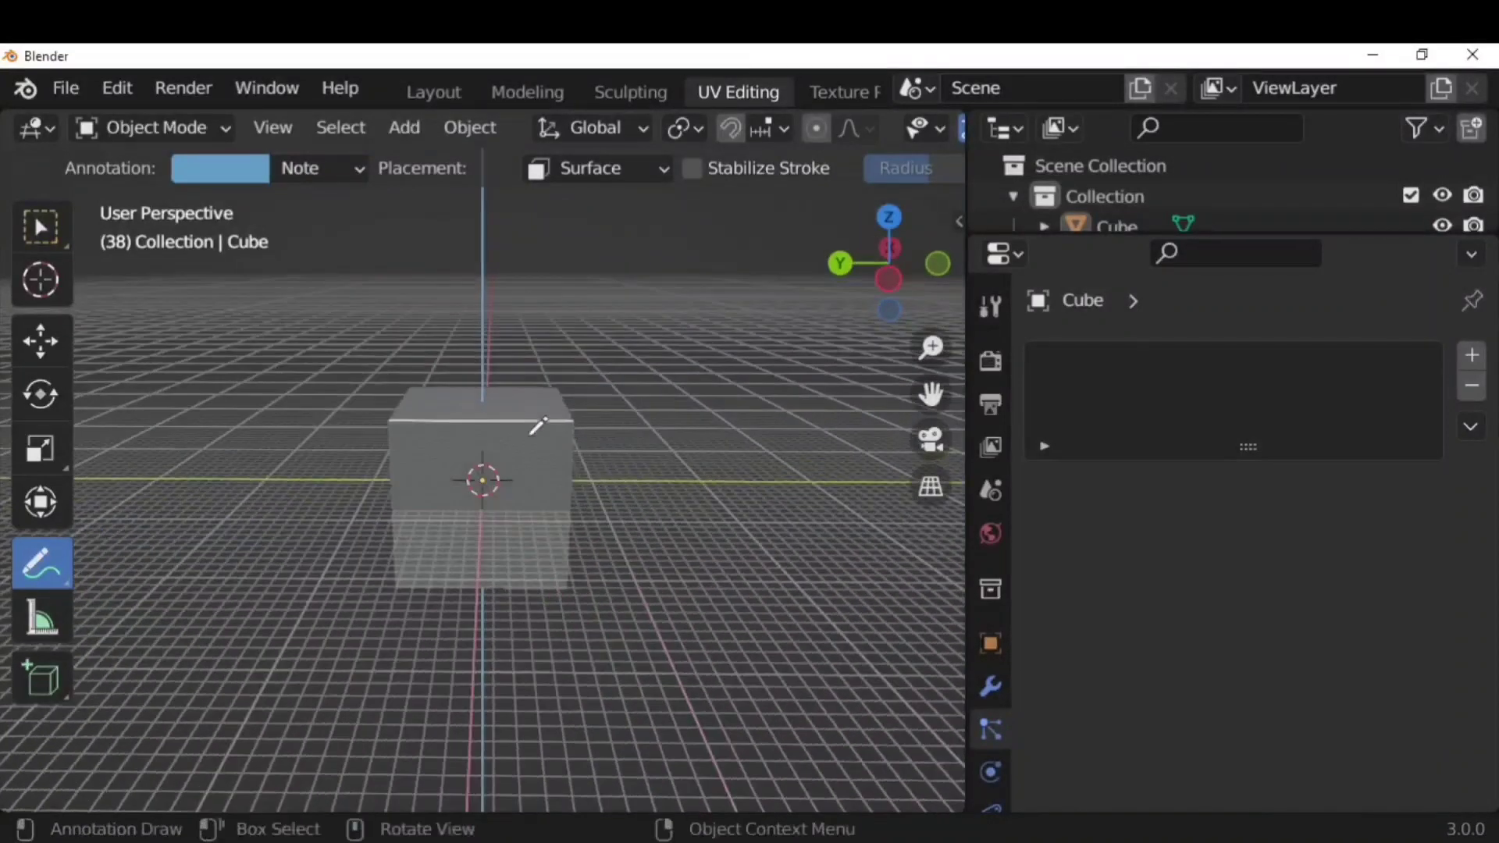
middle_click_drag(635, 434, 350, 435)
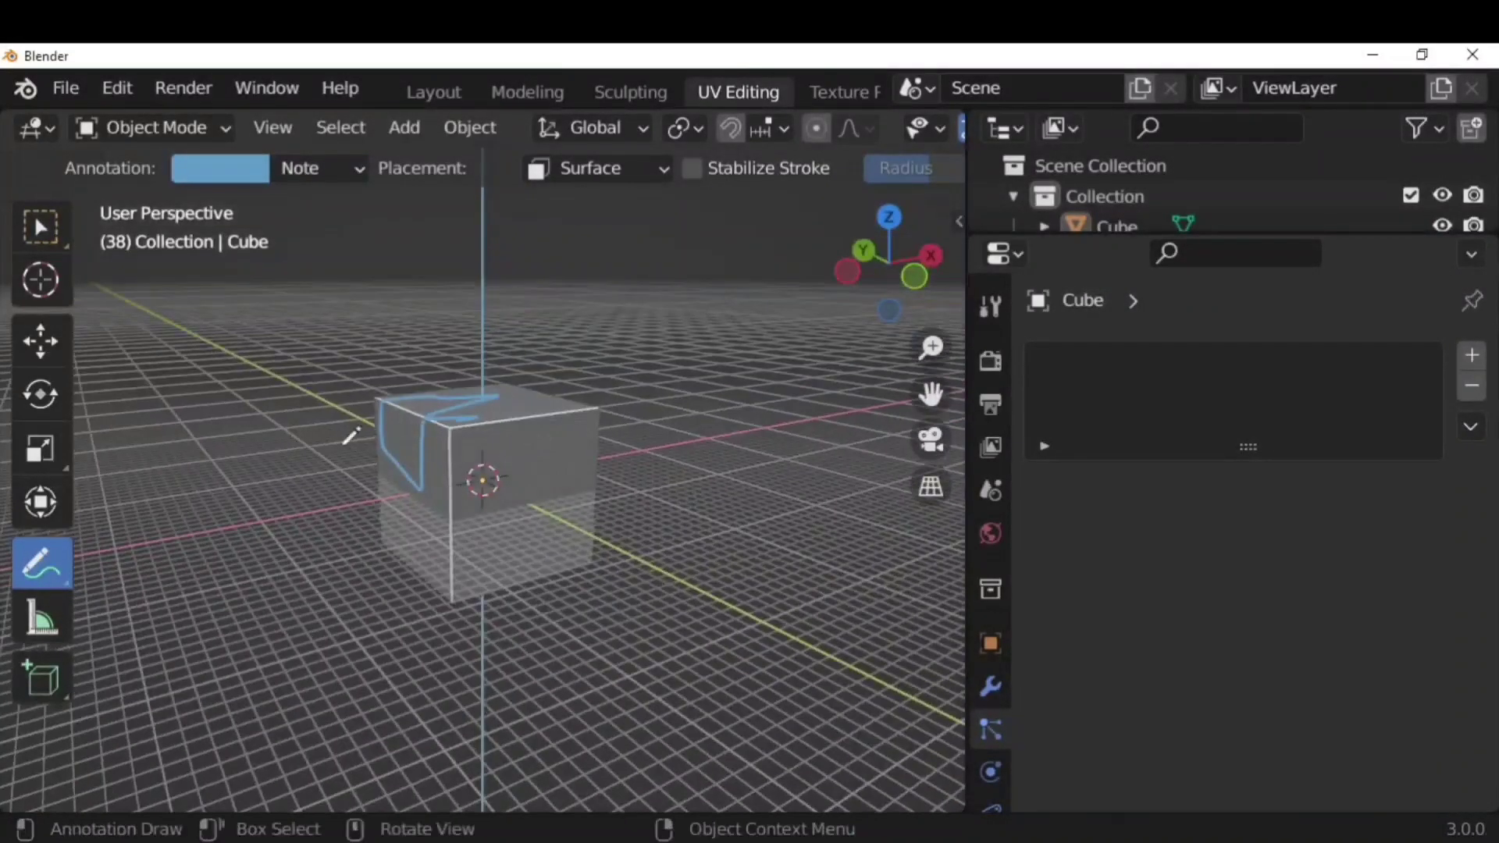
middle_click_drag(719, 502, 473, 450)
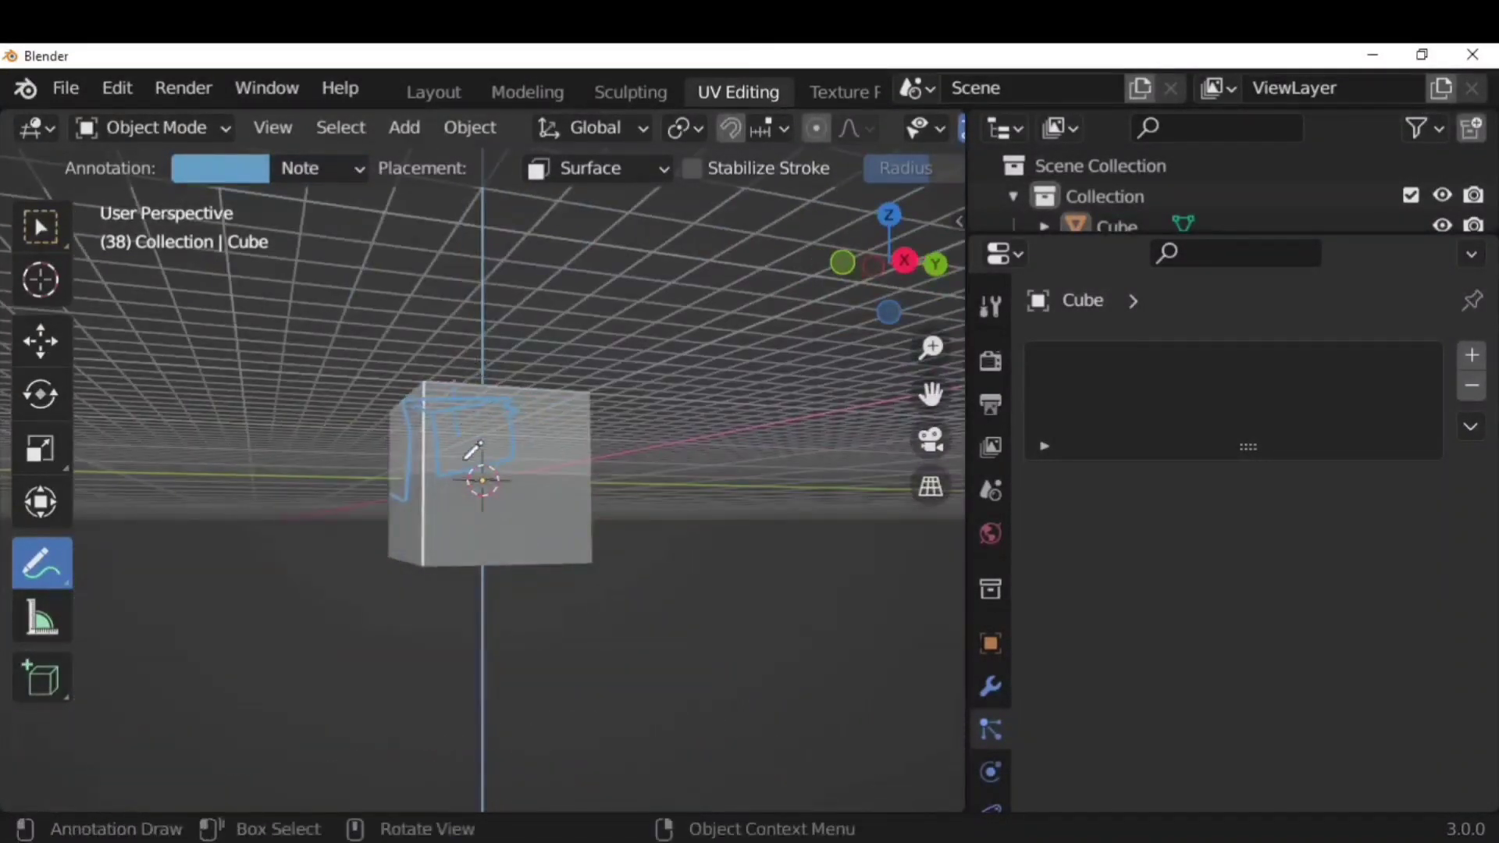
mouse_move(596, 492)
middle_mouse_down()
mouse_move(385, 552)
mouse_move(431, 517)
middle_mouse_up()
middle_click_drag(543, 511, 733, 606)
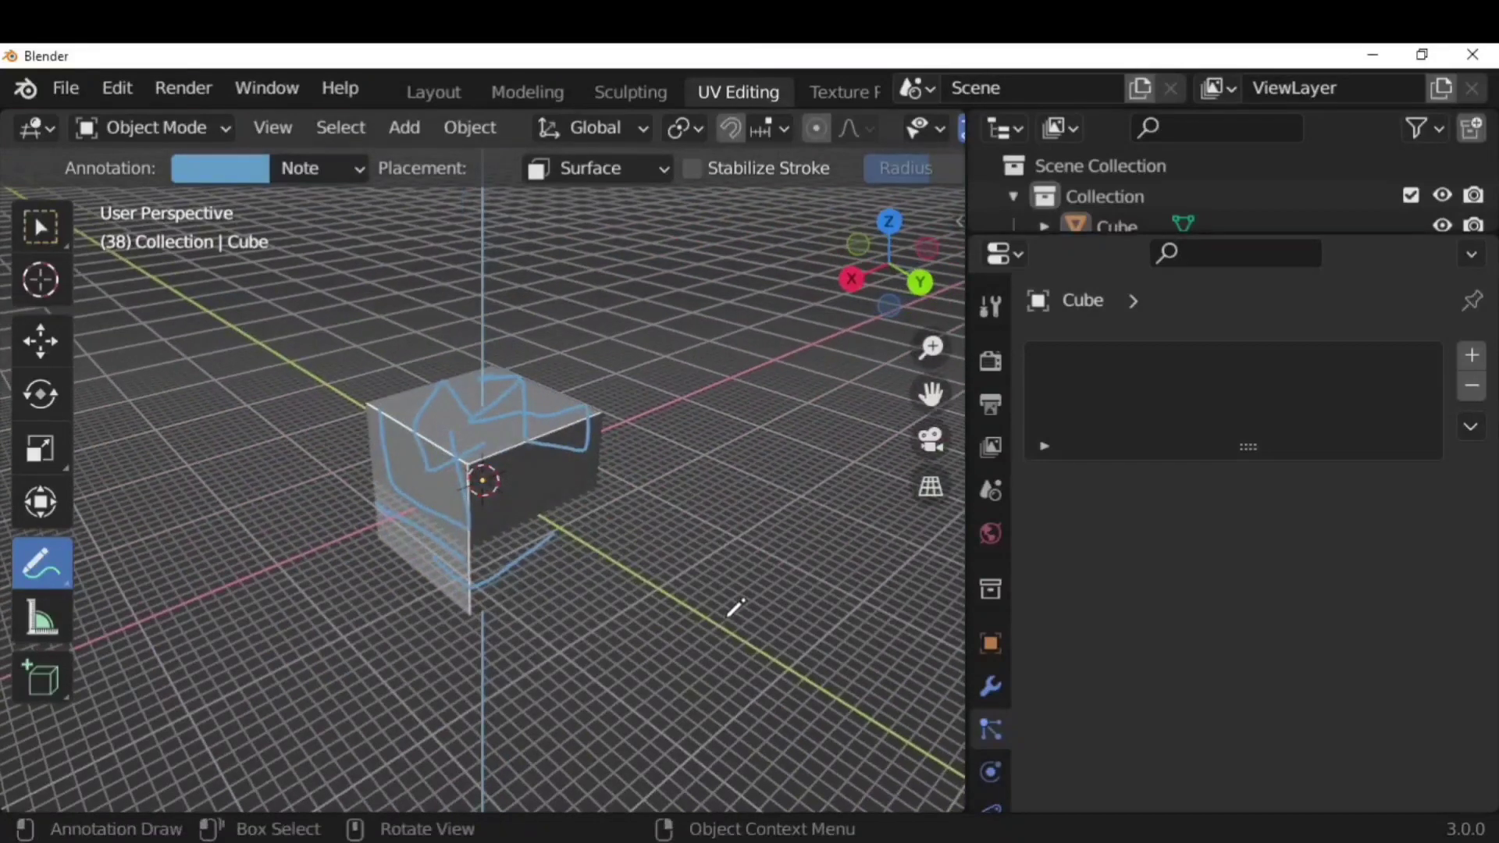
Enable Stabilize Stroke for the freehand Annotate tool
key("n")
left_click(788, 412)
key("n")
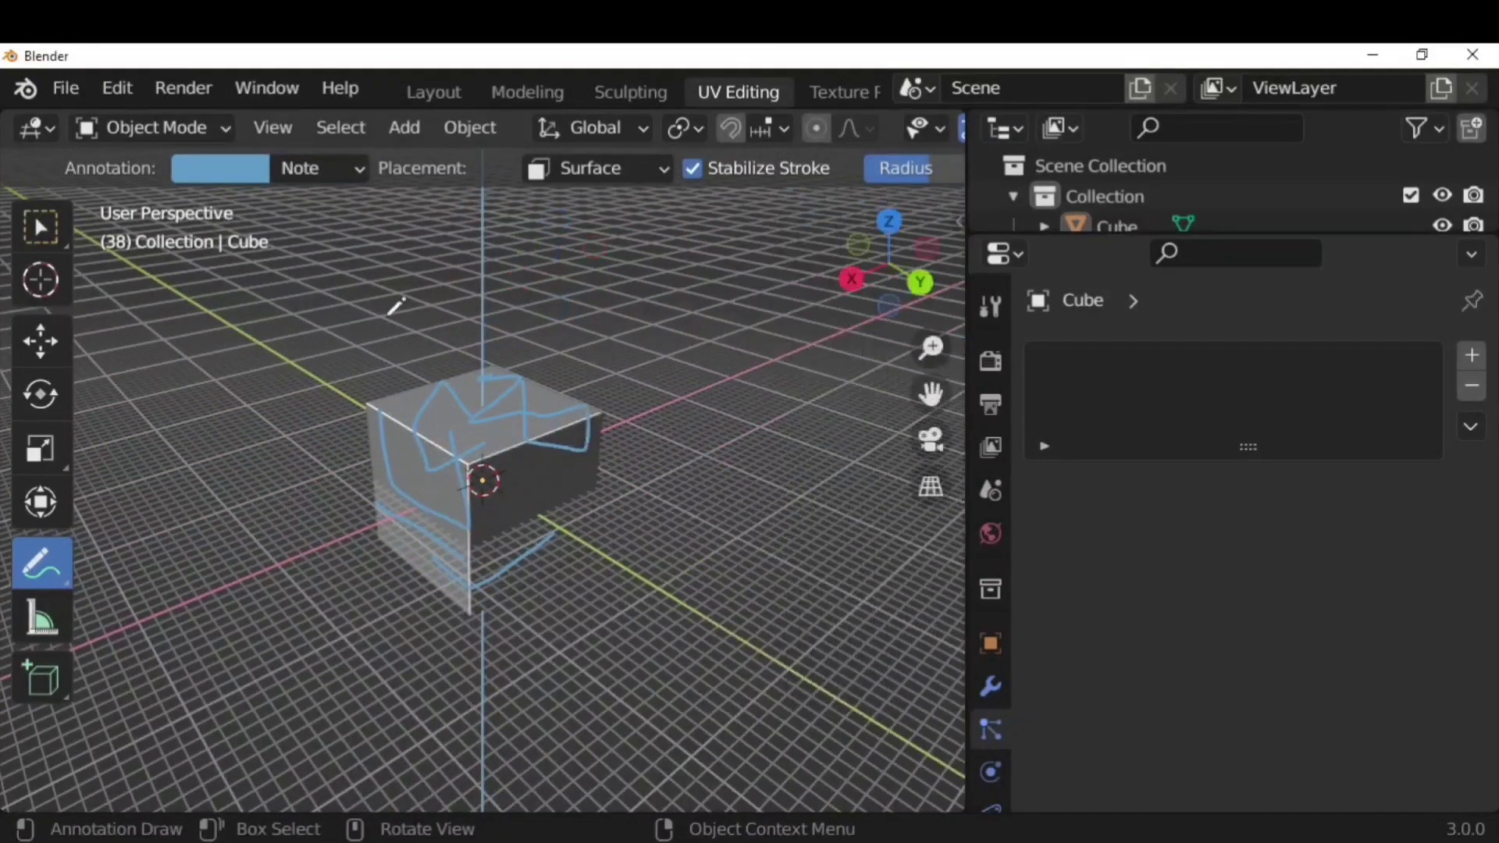
mouse_move(416, 277)
middle_mouse_down()
mouse_move(409, 471)
mouse_move(631, 519)
middle_mouse_up()
middle_click_drag(724, 502, 511, 426)
middle_click_drag(726, 419, 617, 261)
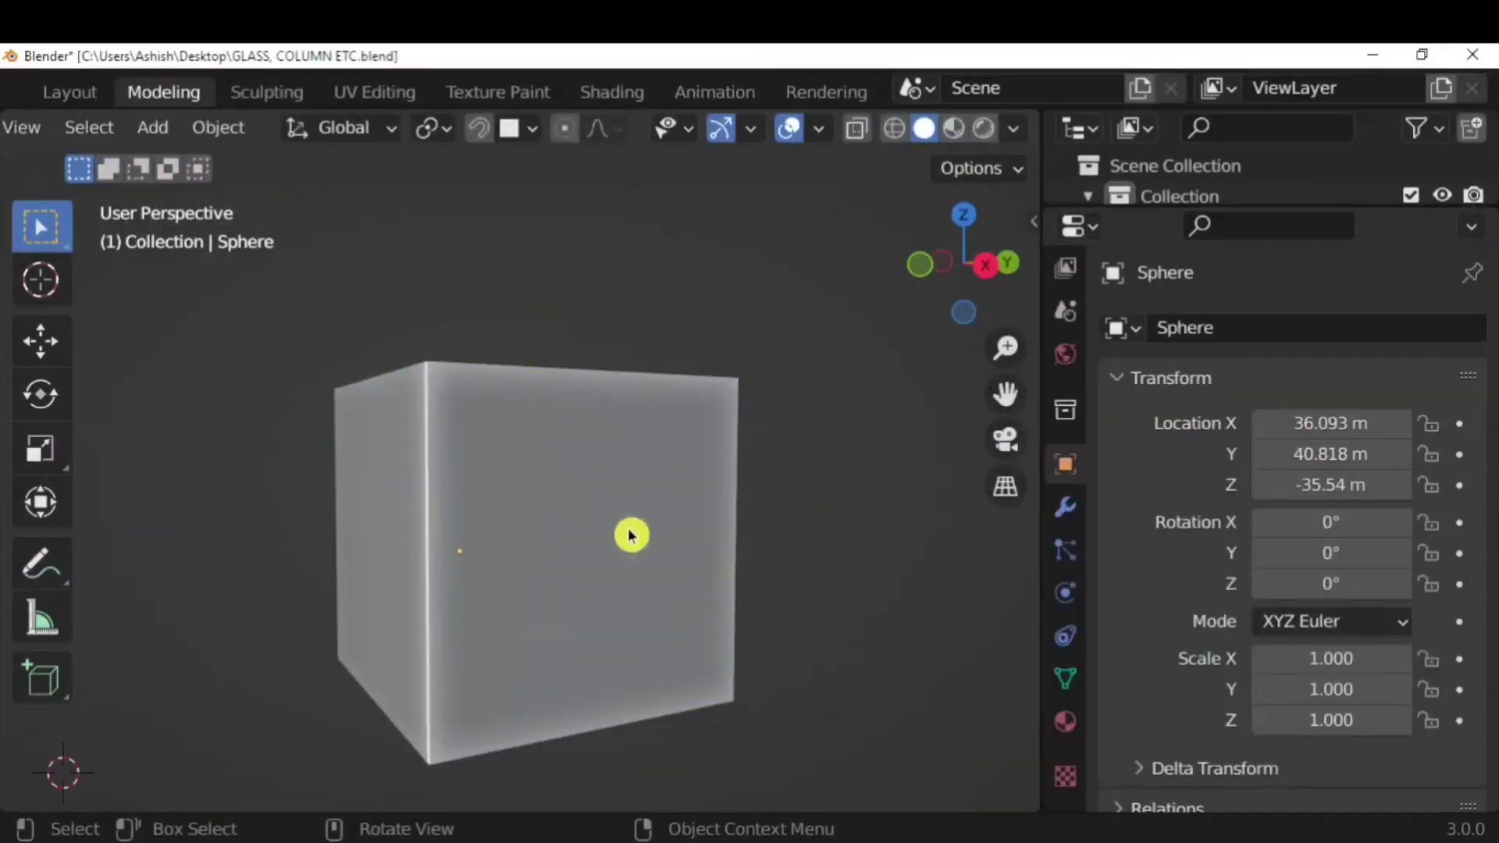
Apply Shade Smooth to the faceted sphere beside the round-edged block
right_click(630, 535)
middle_click_drag(438, 588, 663, 606)
scroll(723, 596, "up", 2)
right_click(691, 636)
mouse_move(691, 636)
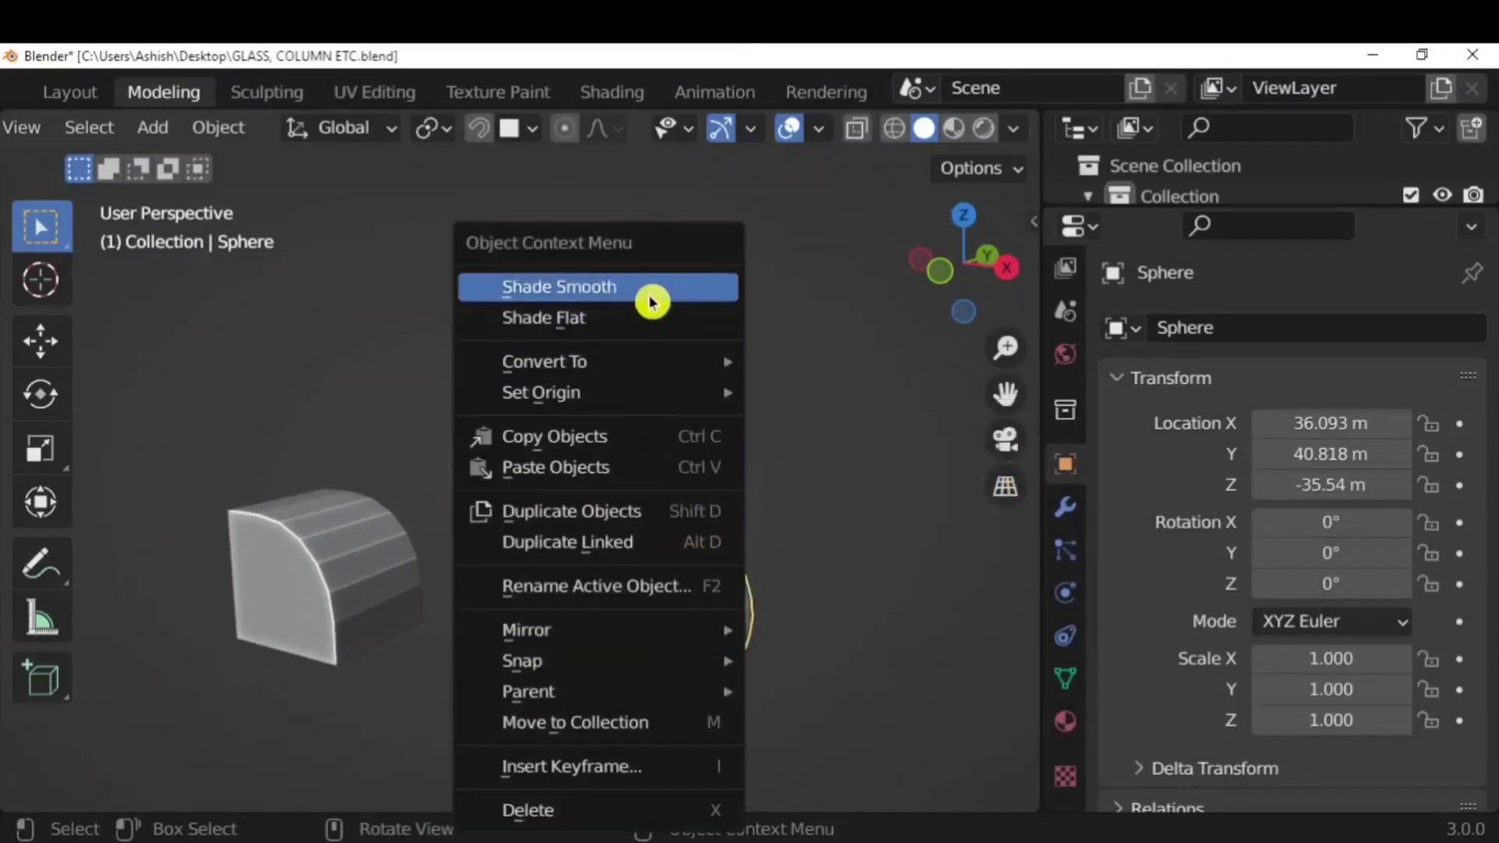
left_click(652, 297)
scroll(743, 622, "up", 2)
scroll(790, 635, "down", 2)
middle_click_drag(790, 635, 782, 618)
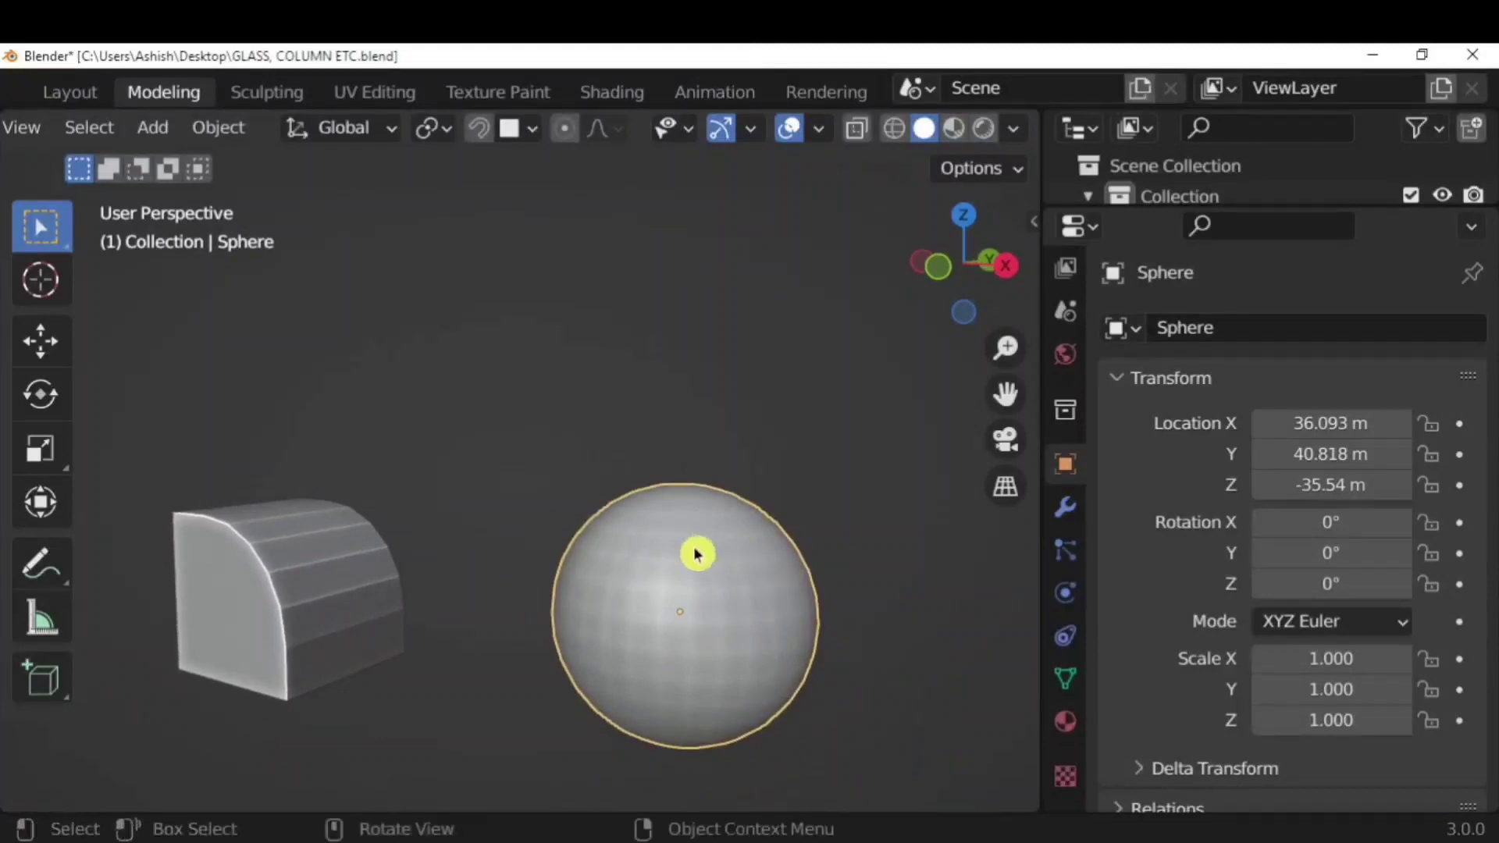
Try Shade Smooth on the round-edged block beside the sphere and undo it
scroll(325, 602, "down", 2)
middle_click_drag(325, 602, 290, 619)
scroll(365, 596, "up", 2)
left_click(341, 579)
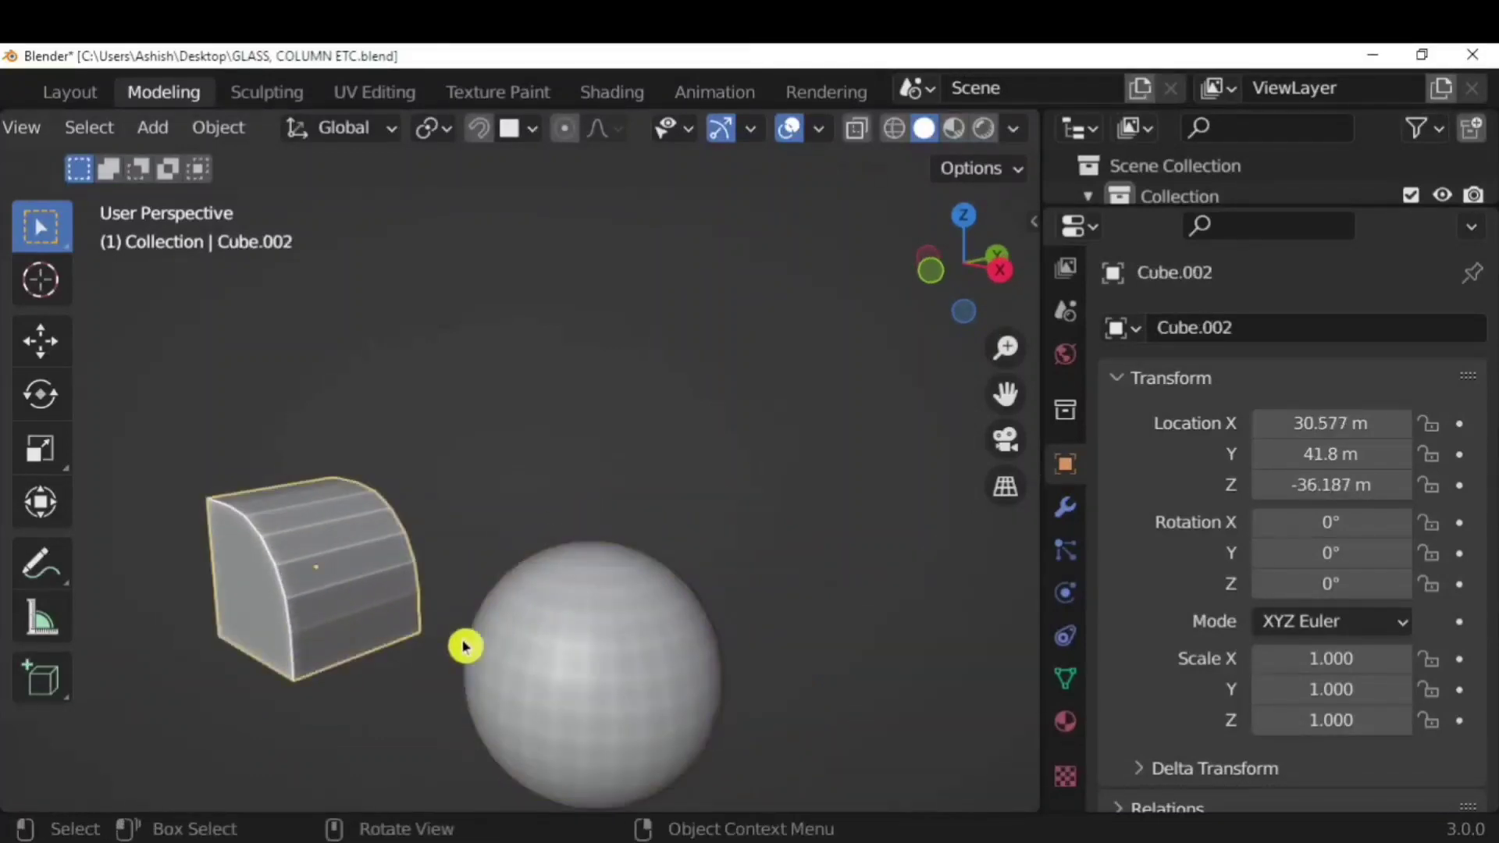
scroll(375, 609, "up", 2)
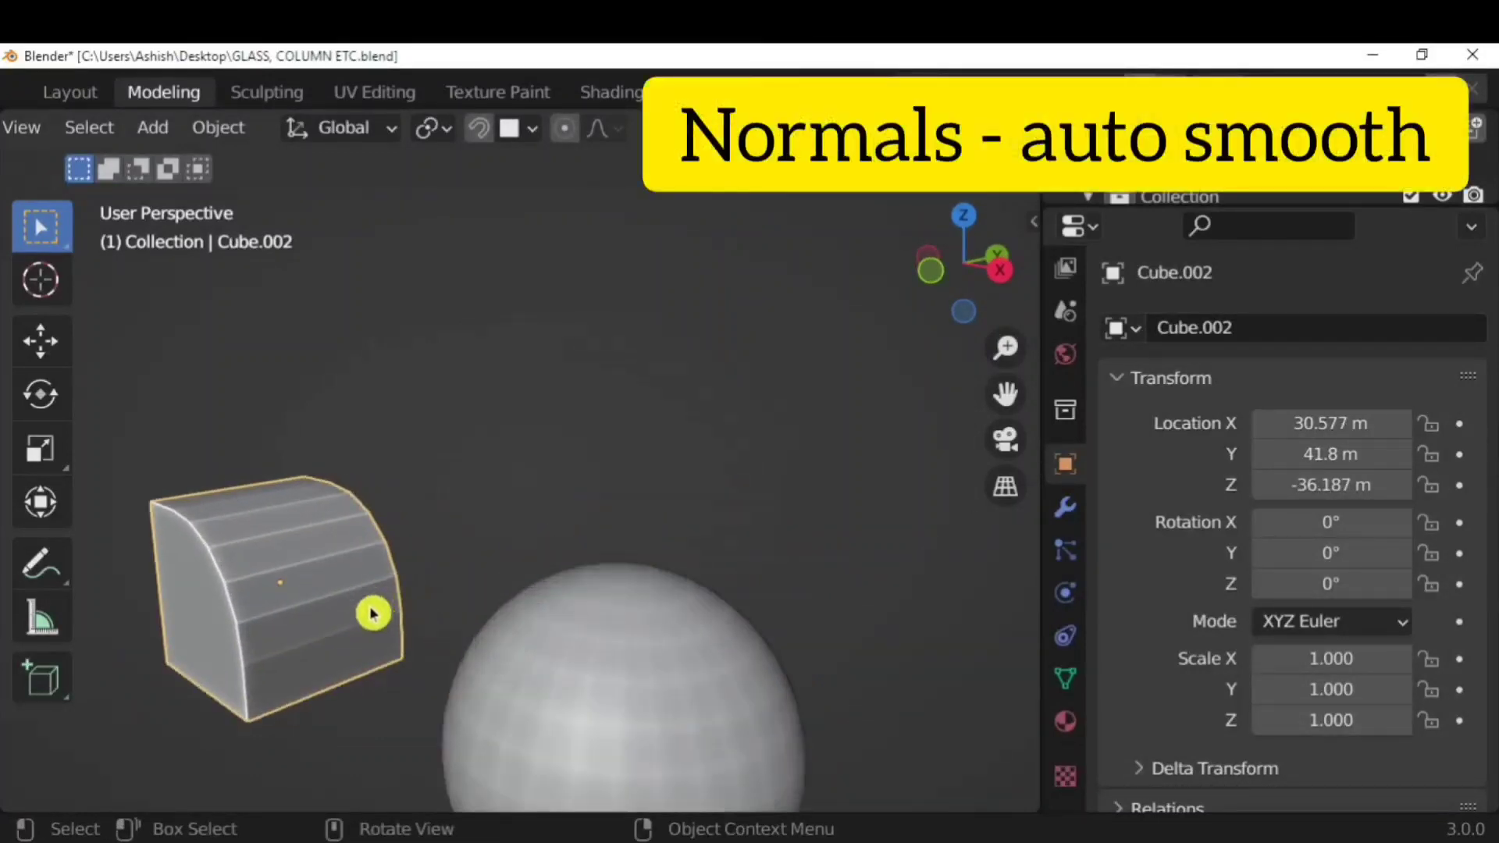
mouse_move(375, 609)
middle_mouse_down()
mouse_move(478, 575)
mouse_move(342, 663)
mouse_move(405, 625)
middle_mouse_up()
right_click(268, 596)
left_click(236, 289)
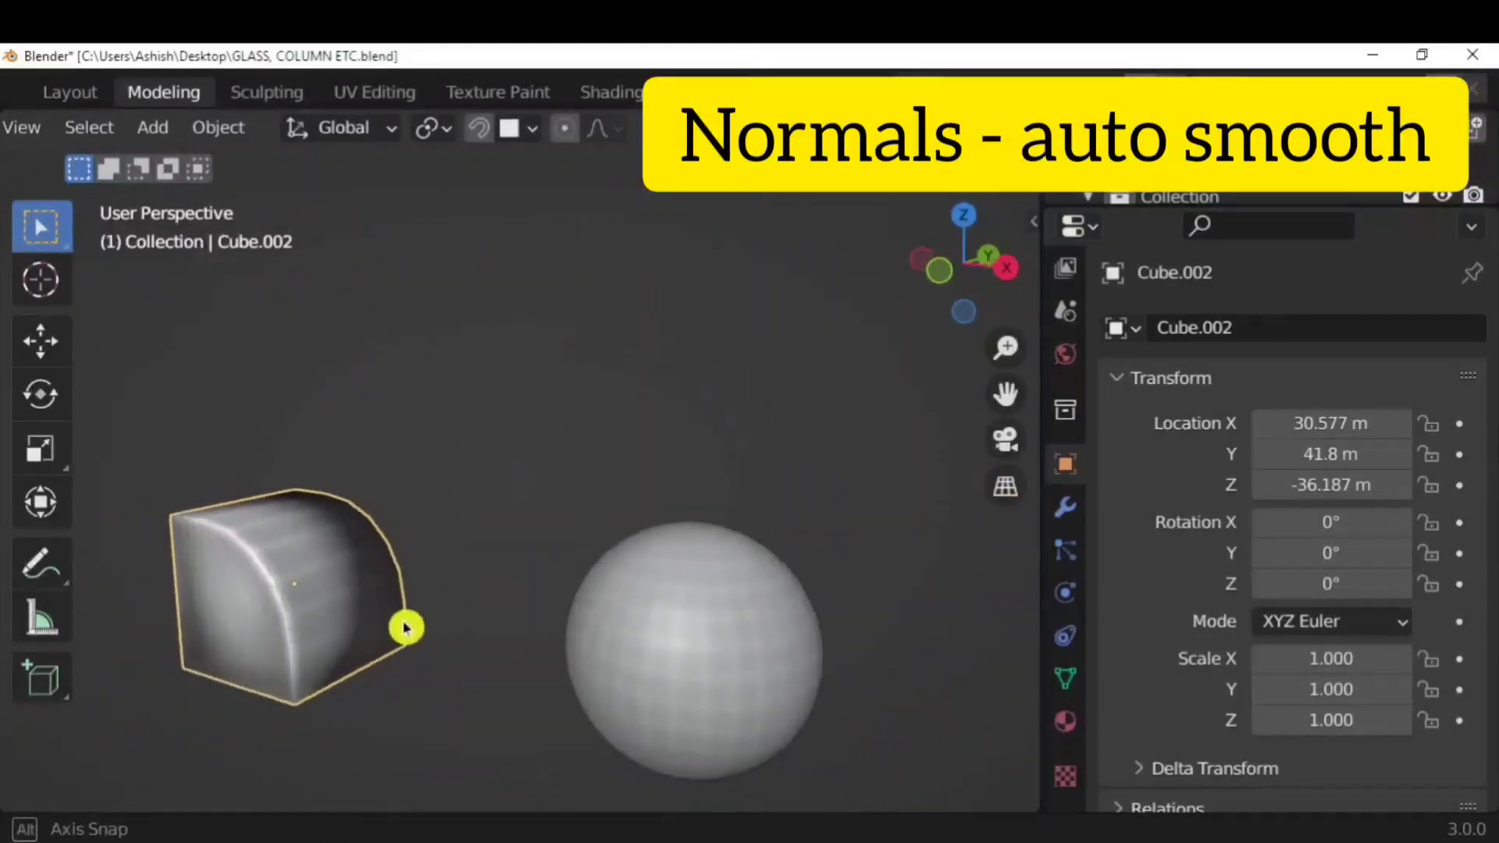
key("ctrl+z")
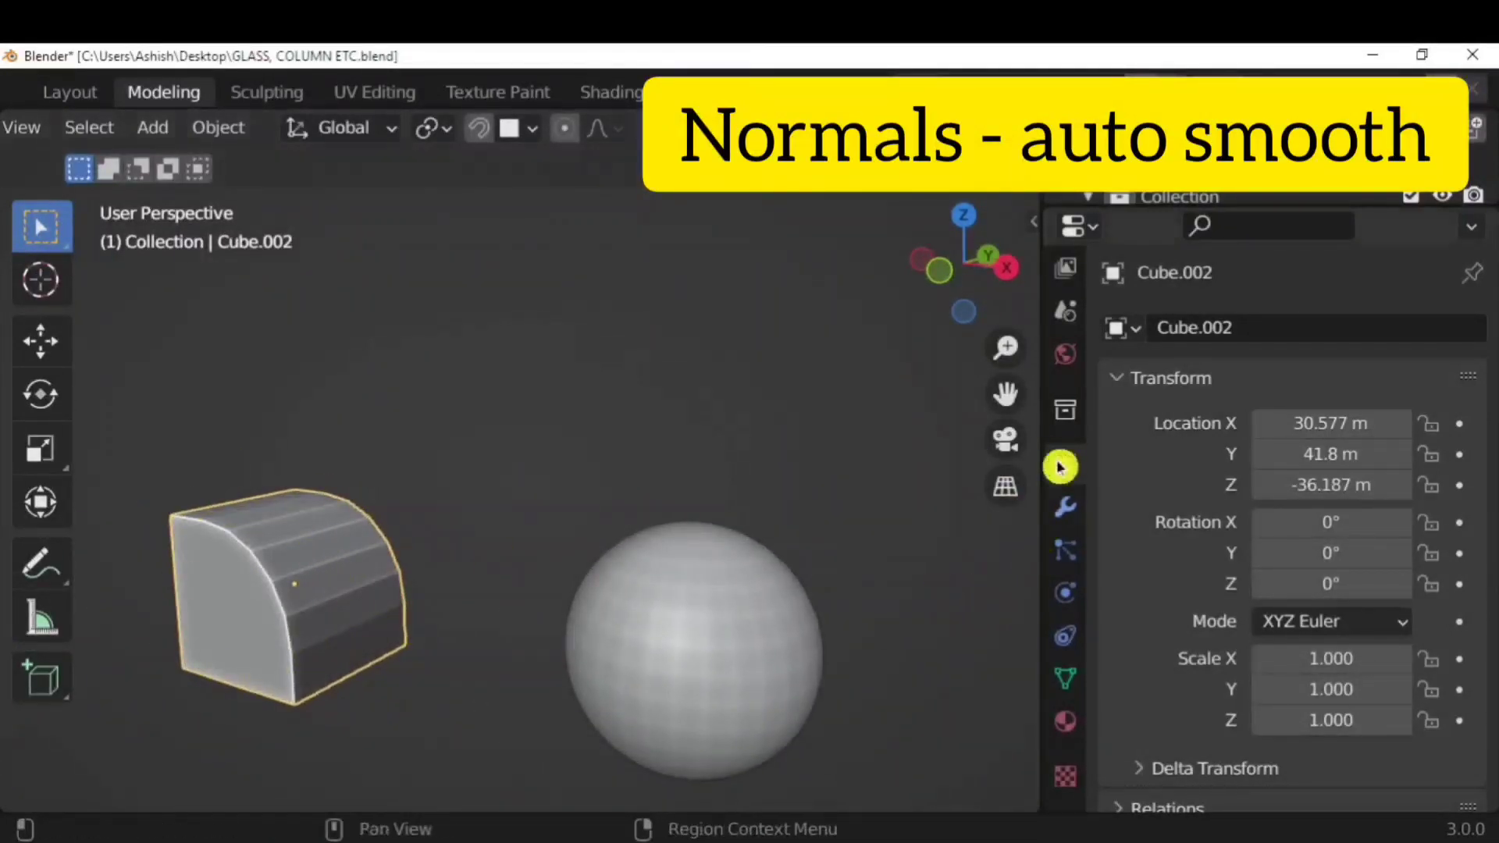
Enable Auto Smooth in the round-edged block's Normals settings and apply Shade Smooth to the block
left_click(1066, 679)
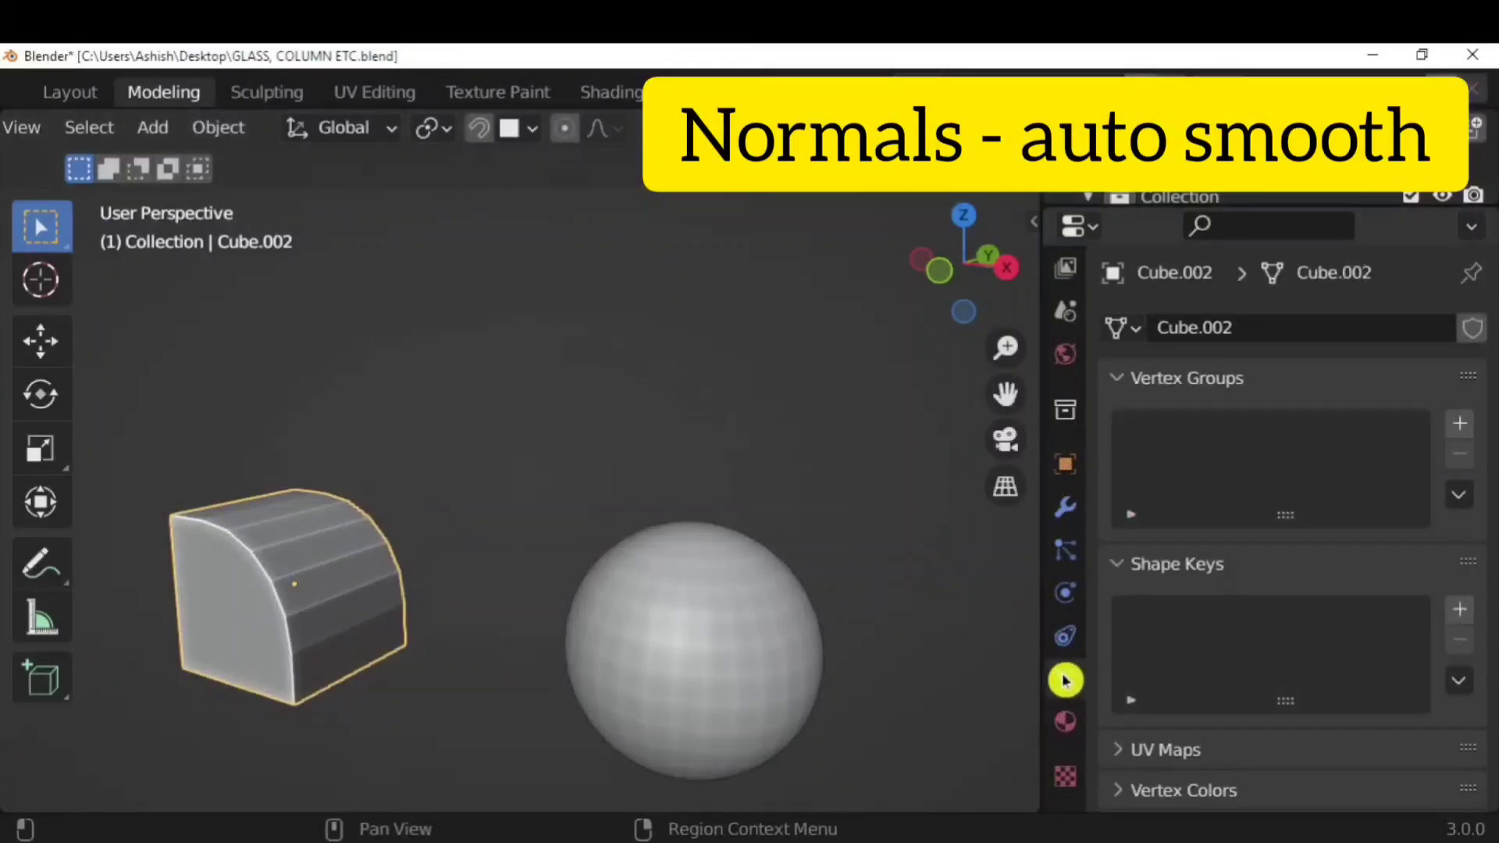
scroll(1198, 568, "down", 6)
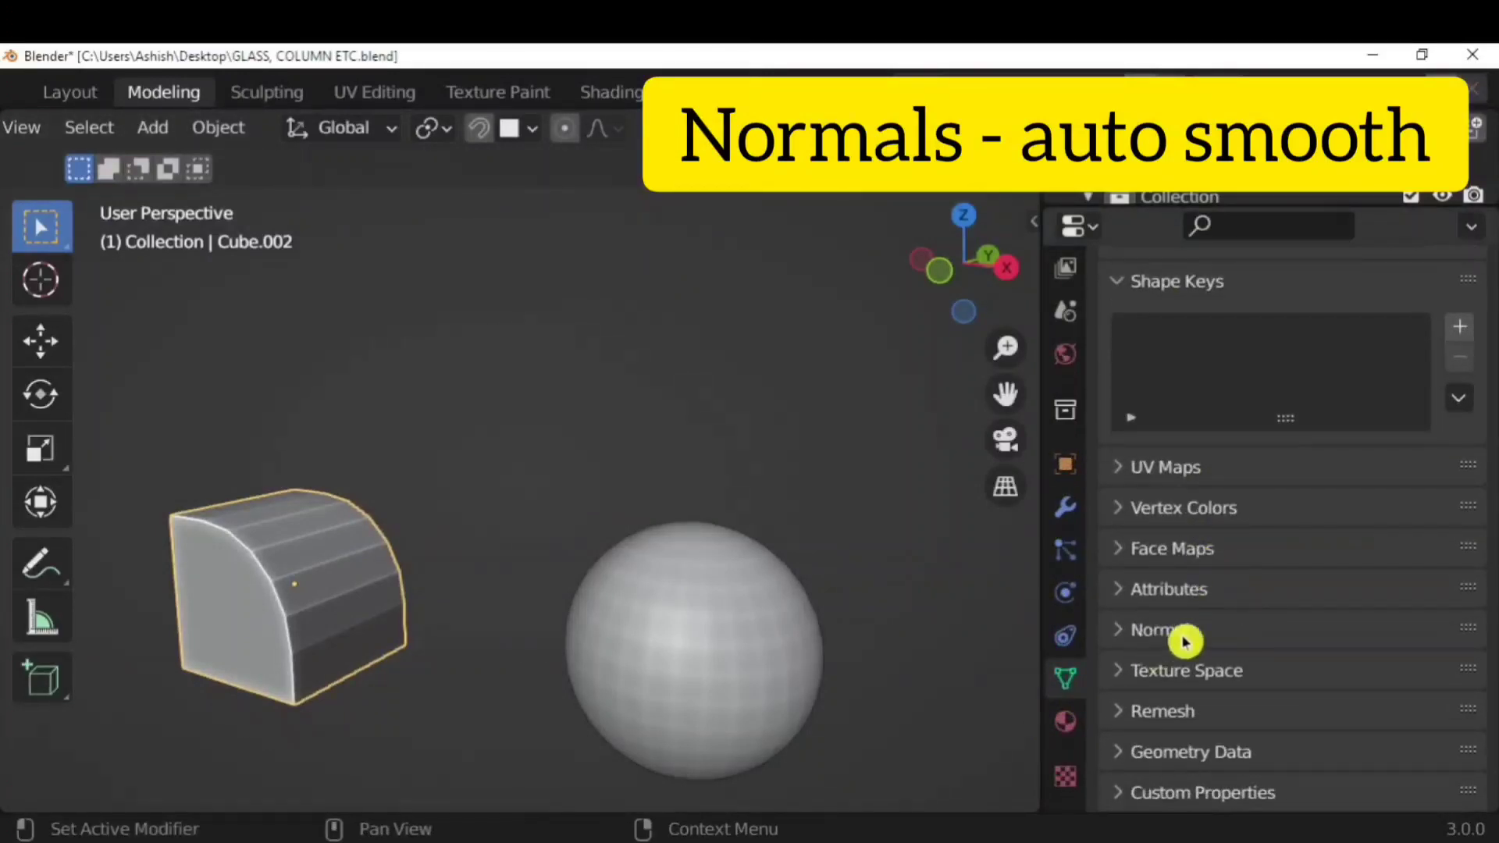
left_click(1119, 631)
left_click(1263, 676)
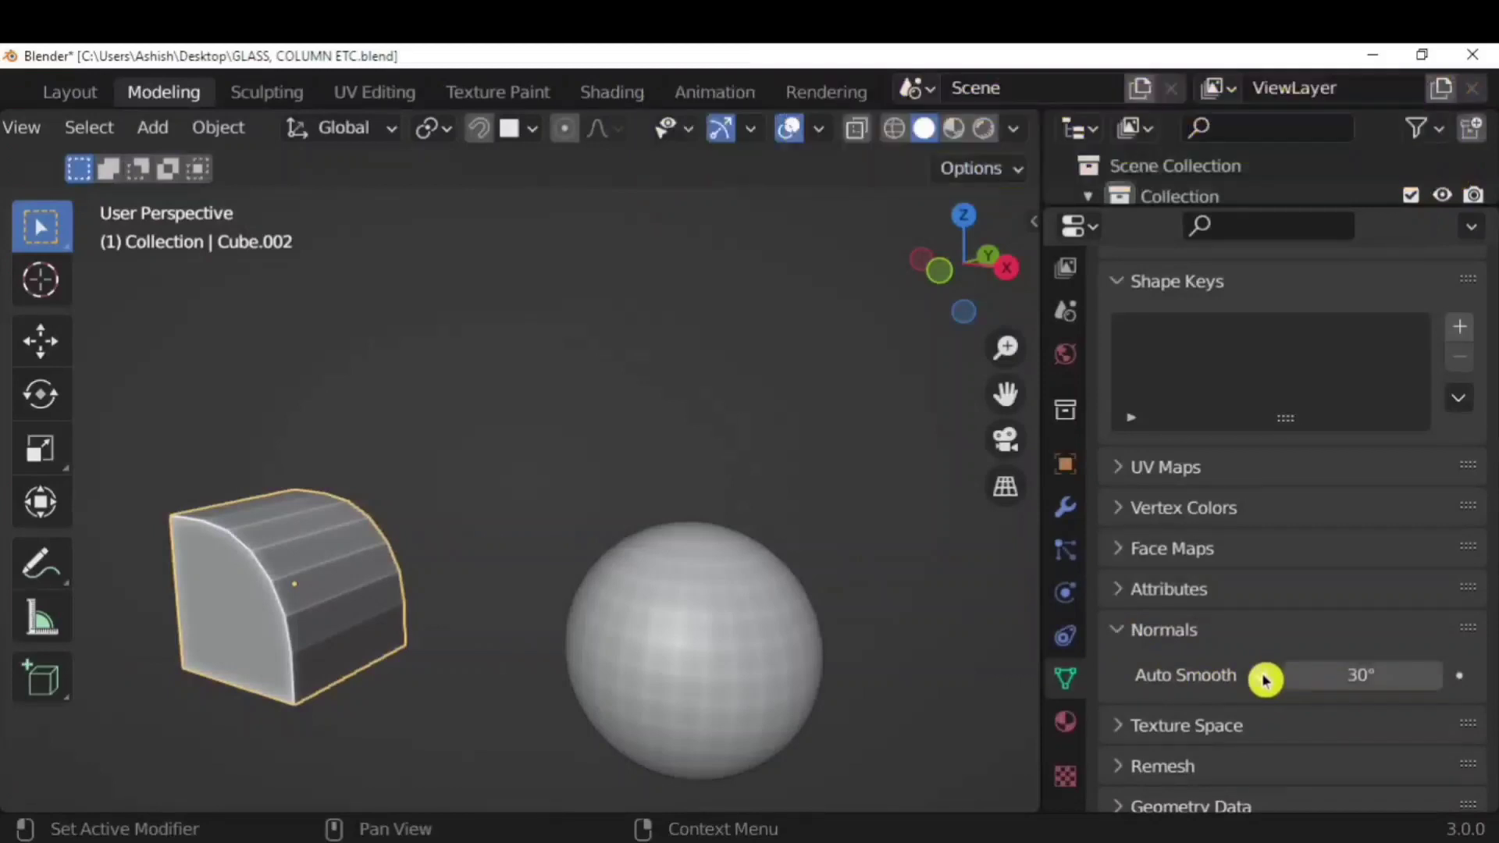
right_click(291, 555)
left_click(250, 306)
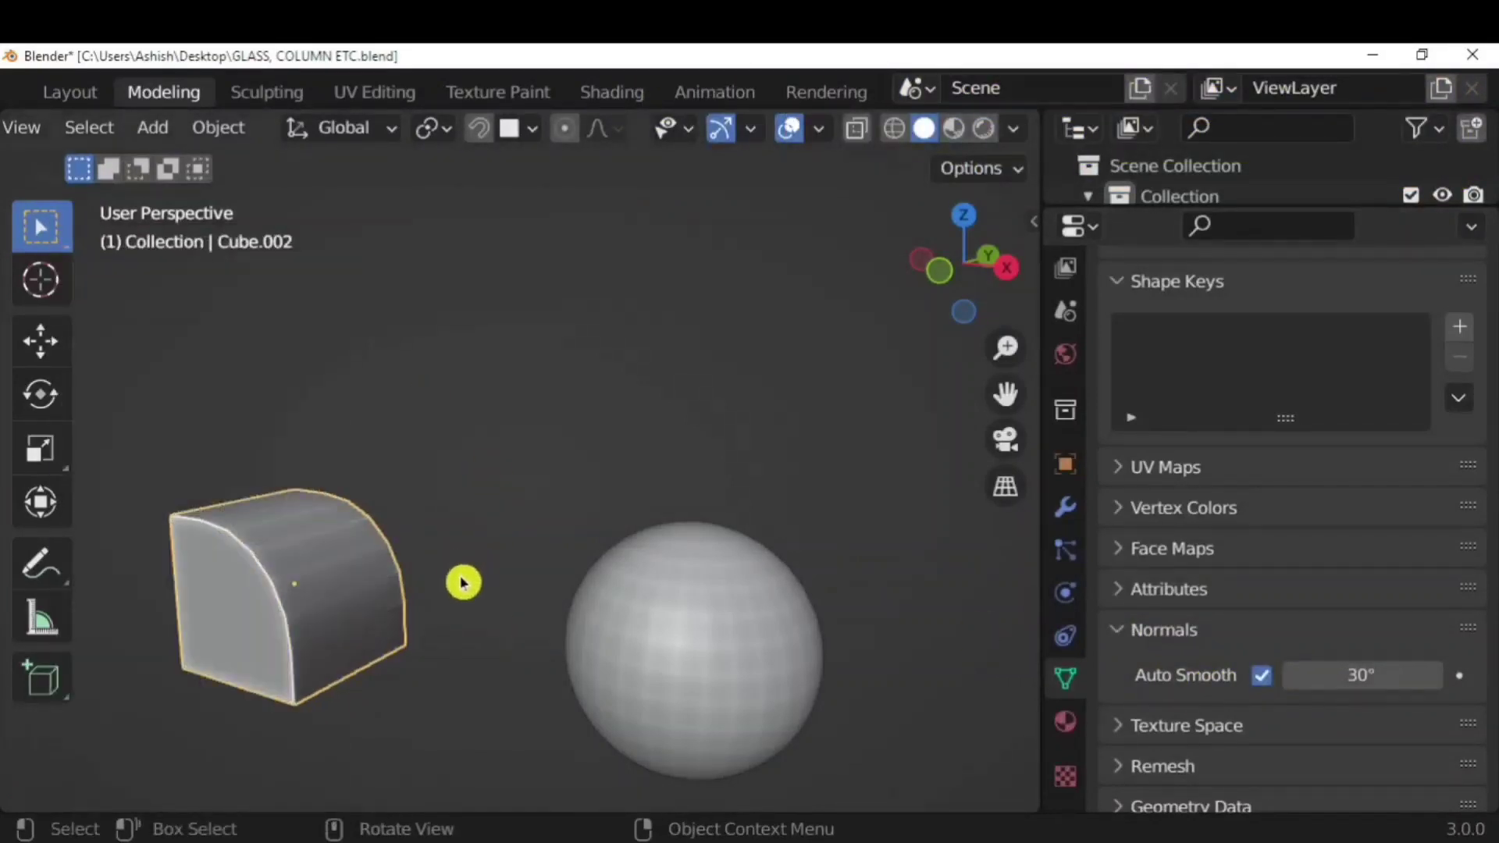
middle_click_drag(421, 624, 346, 617)
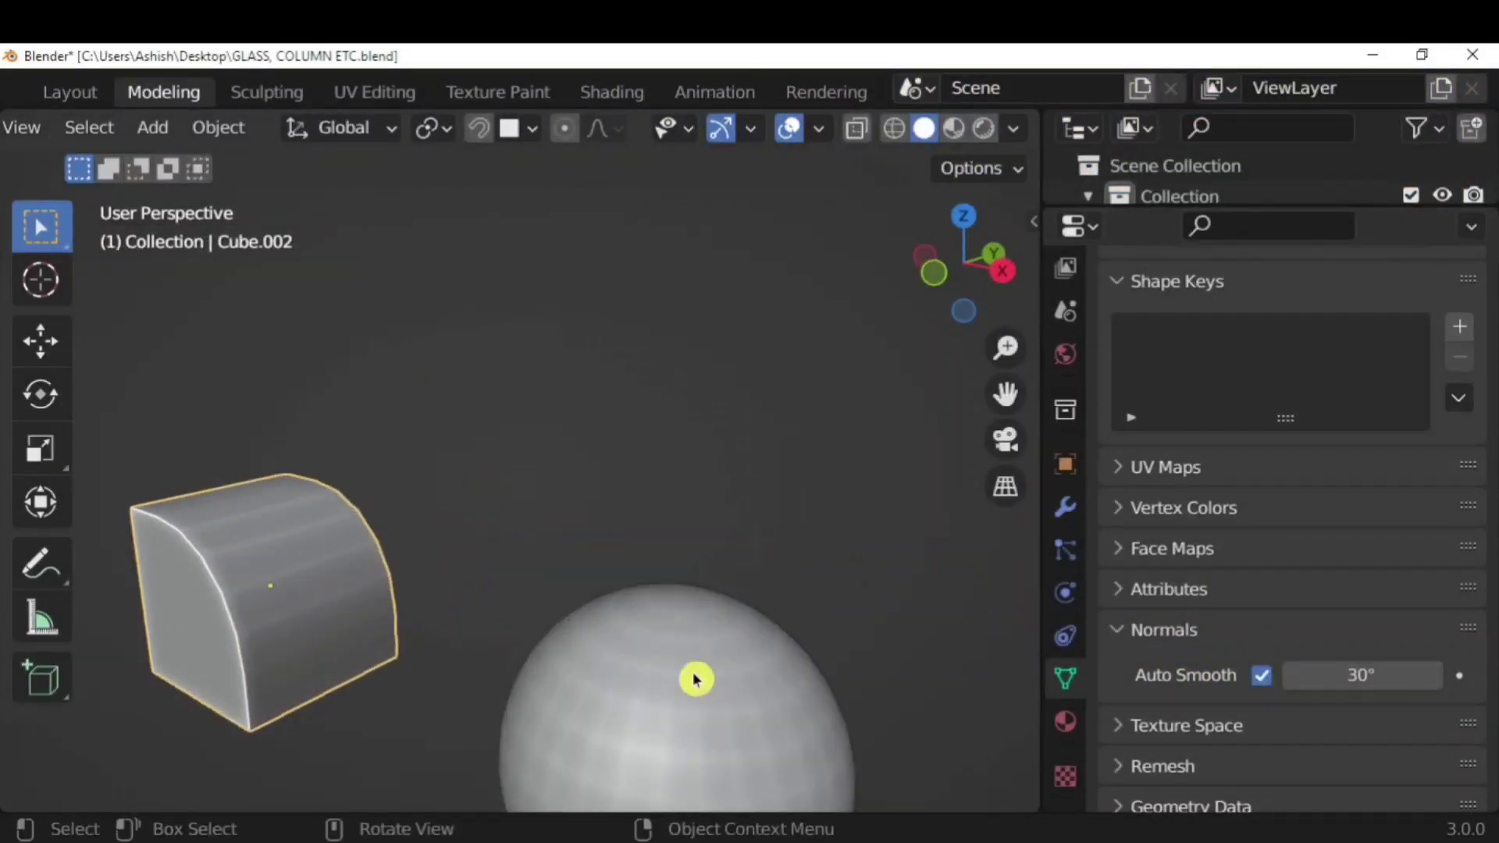
Apply Shade Smooth to the sphere and enable Auto Smooth in its Normals settings
middle_click_drag(695, 679, 742, 562)
left_click(713, 545)
right_click(713, 546)
left_click(669, 312)
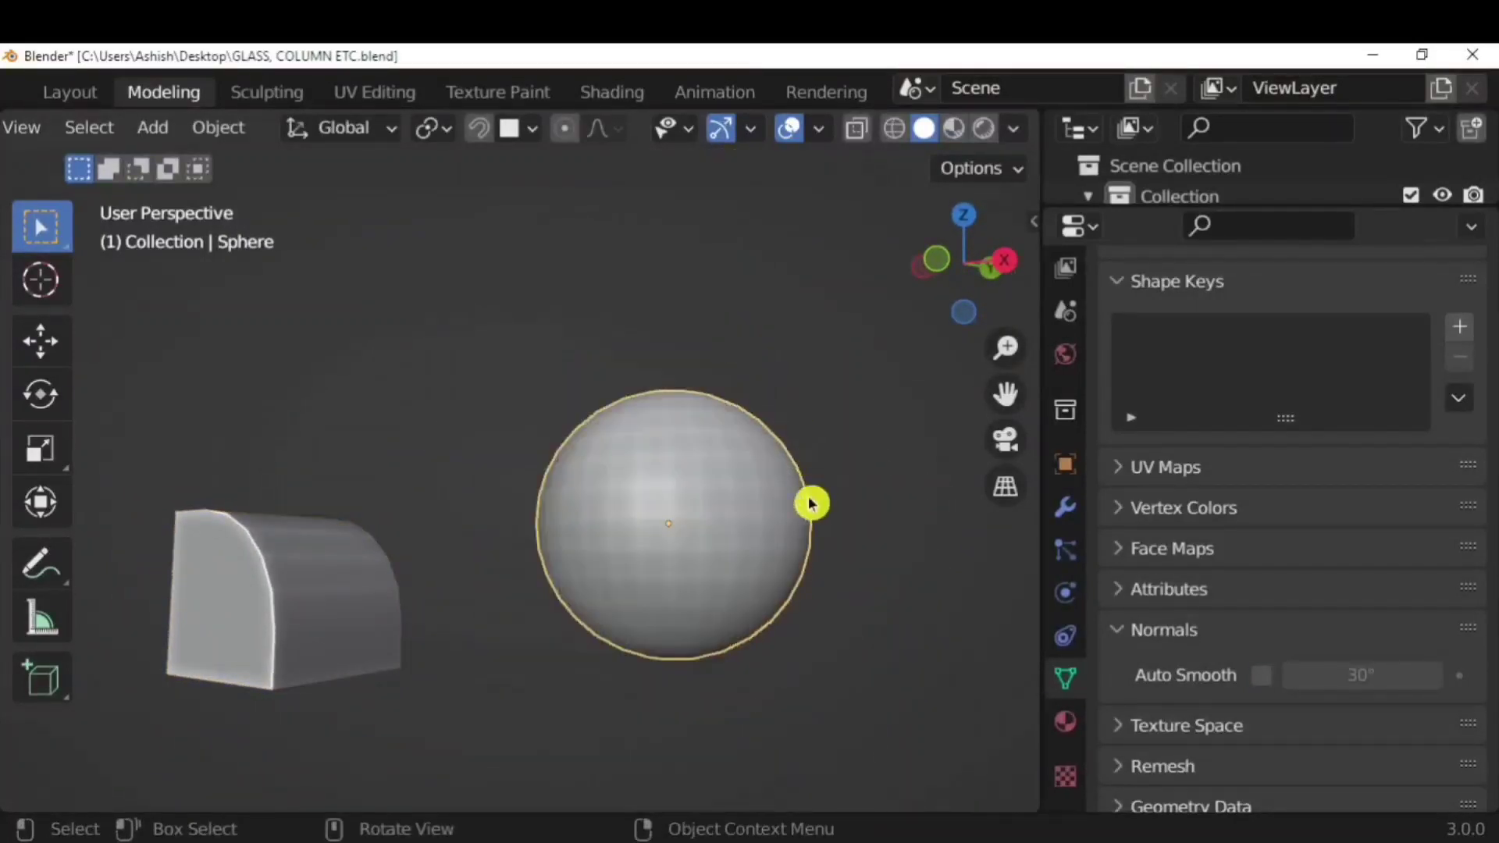
middle_click_drag(812, 504, 508, 569)
scroll(562, 507, "up", 2)
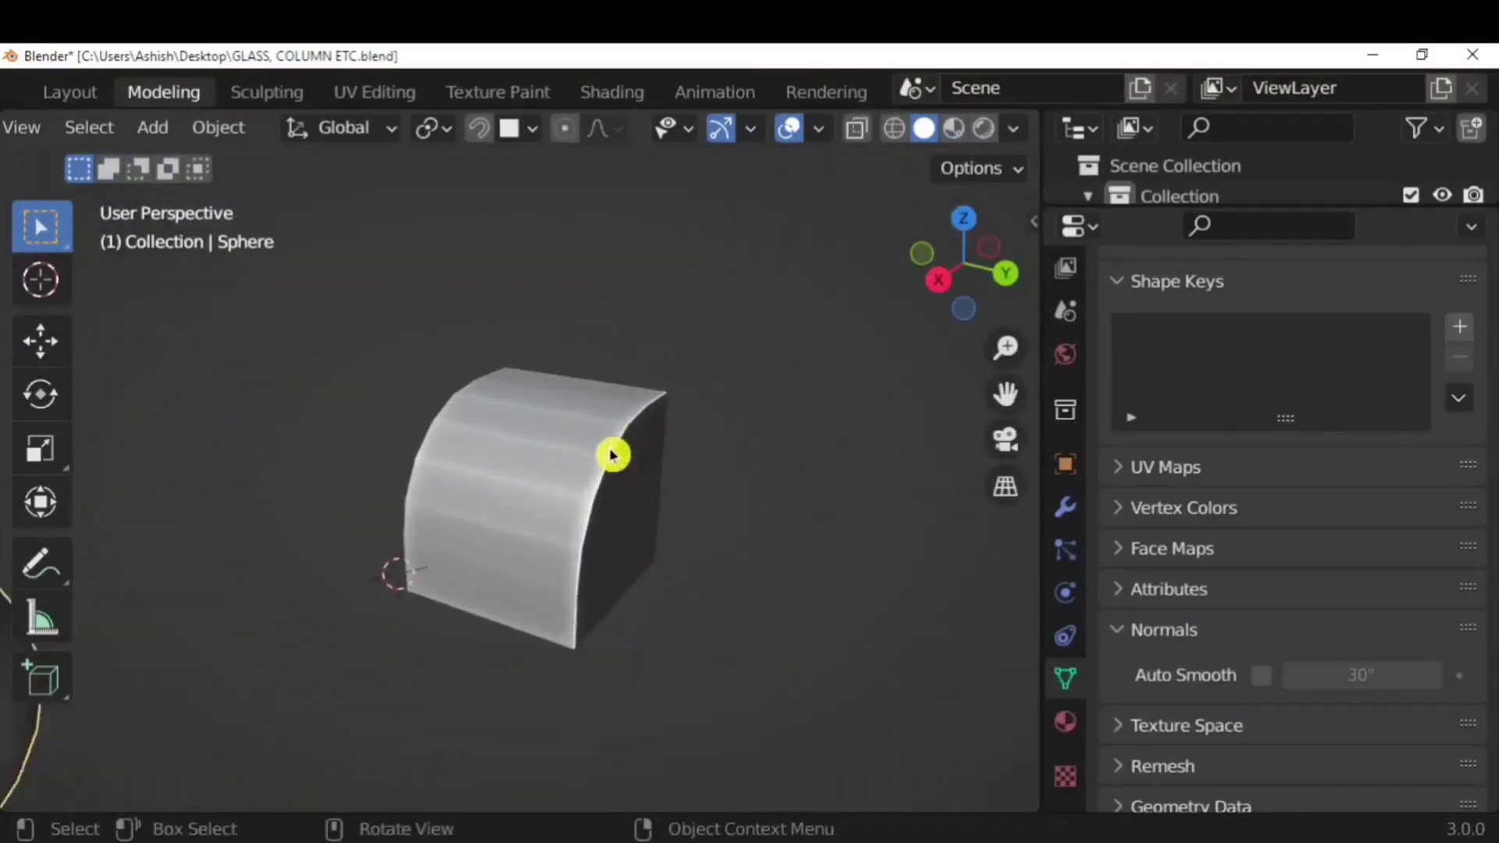
scroll(613, 455, "up", 2)
middle_click_drag(686, 479, 763, 509)
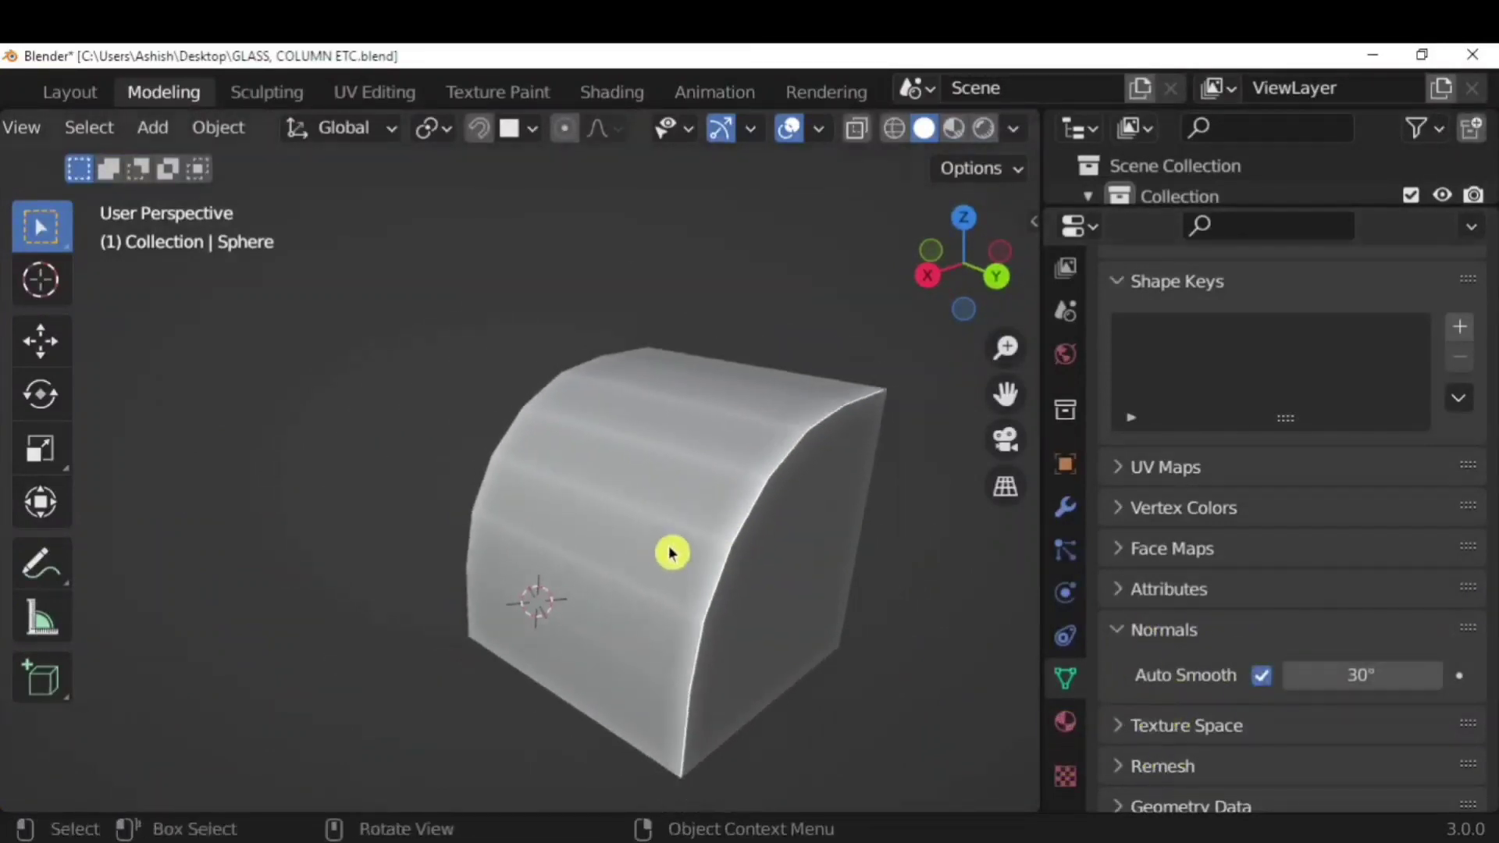
scroll(706, 595, "down", 3)
scroll(707, 596, "up", 3)
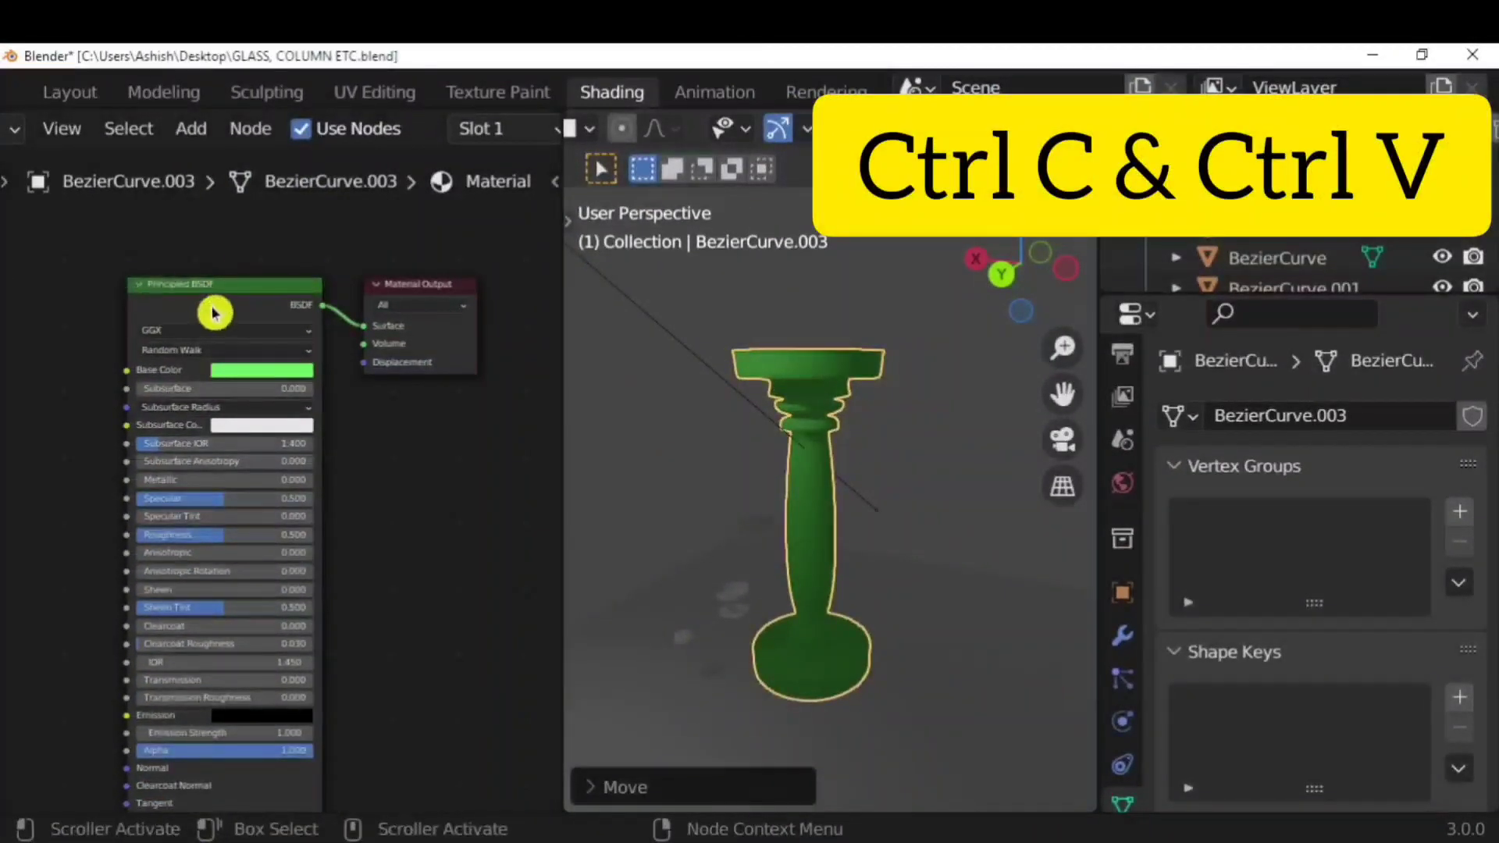
Copy the green Base Color of the column's Principled BSDF material into its Emission color
key("ctrl+v")
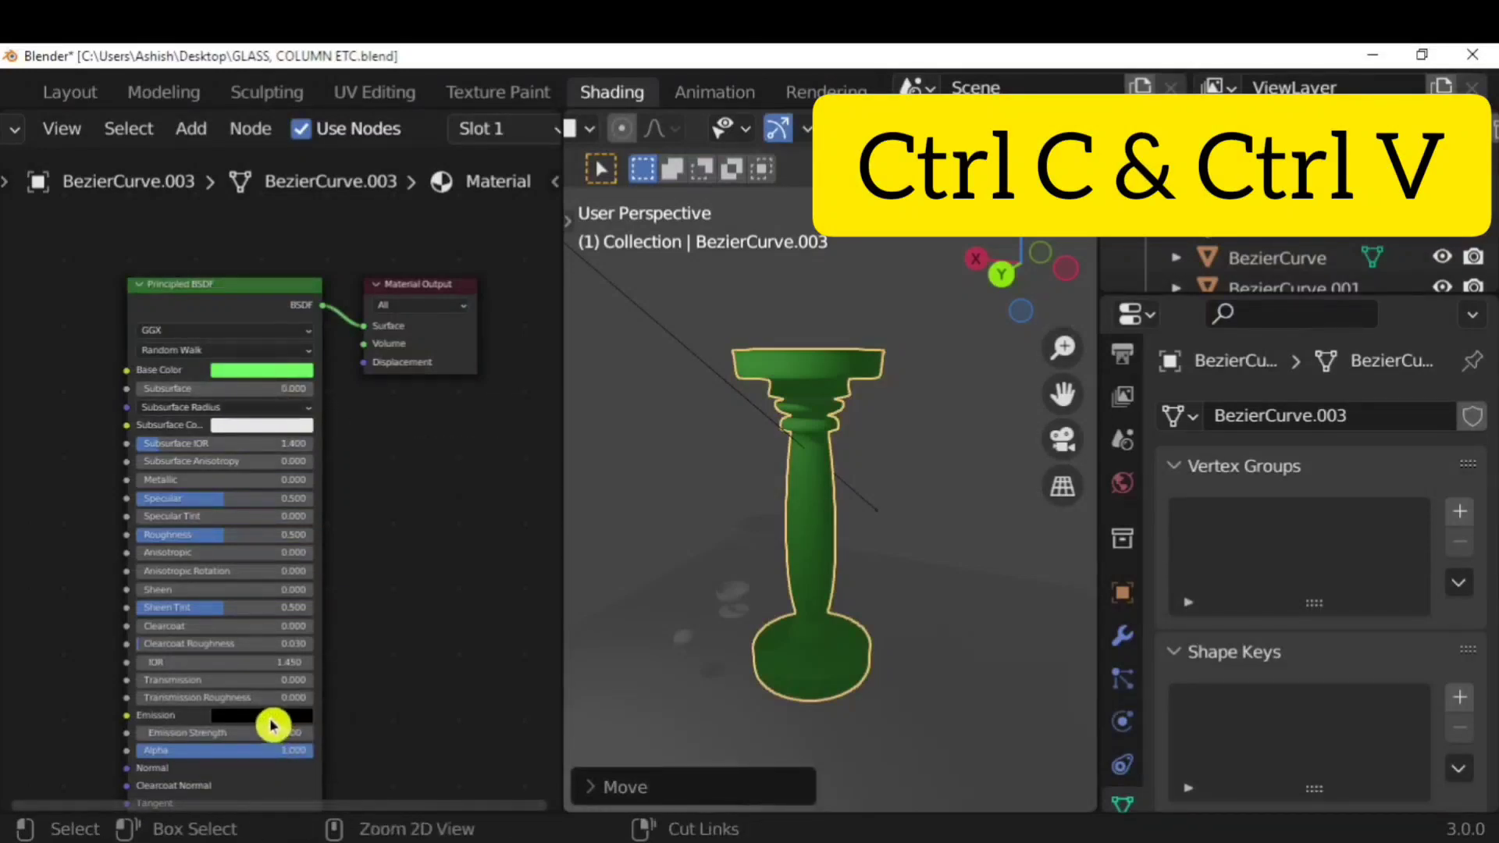
key("ctrl+v")
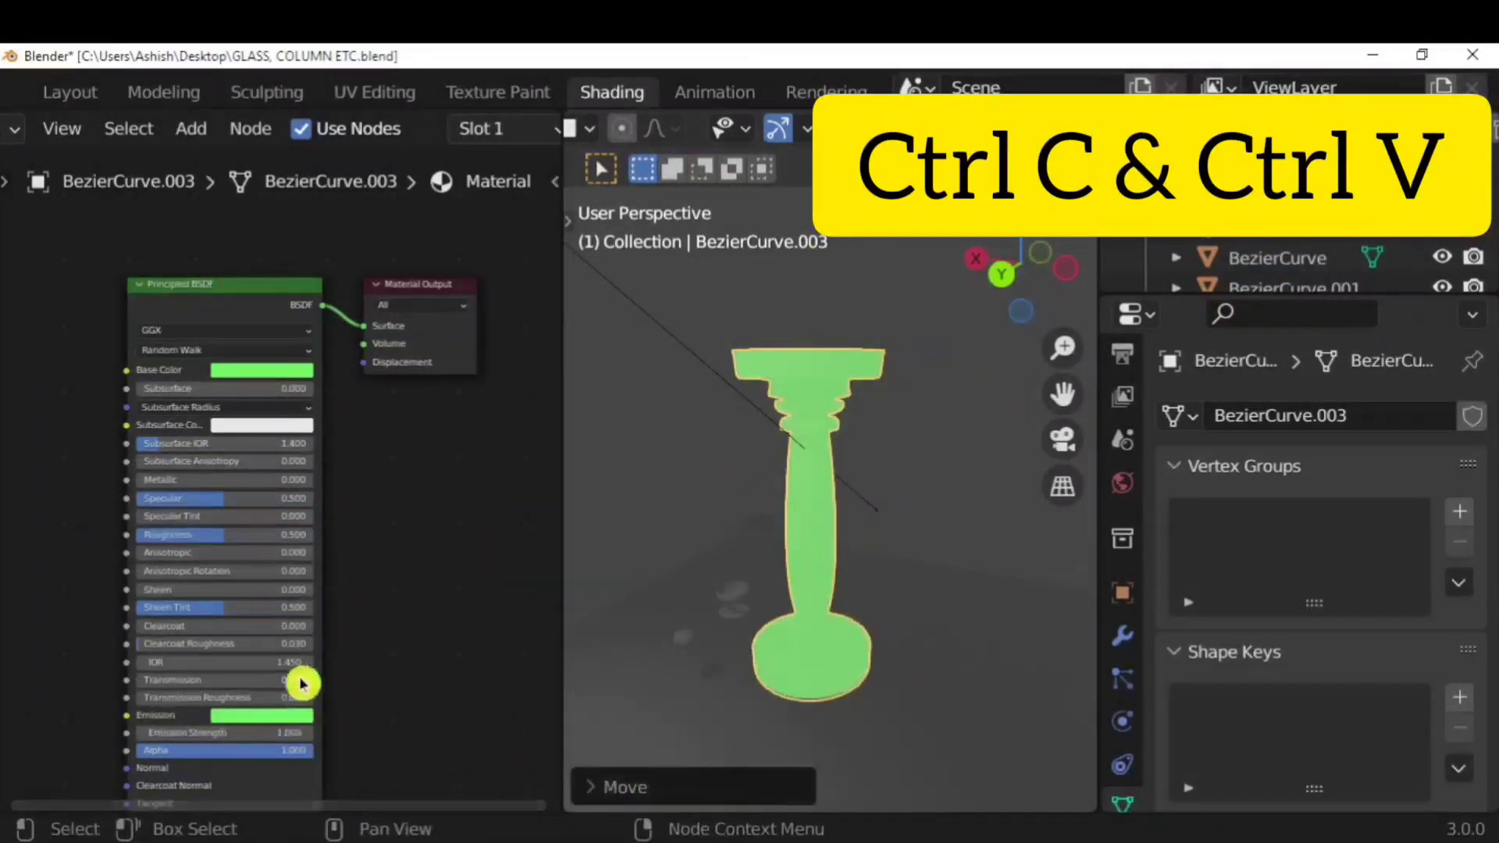
left_click(711, 491)
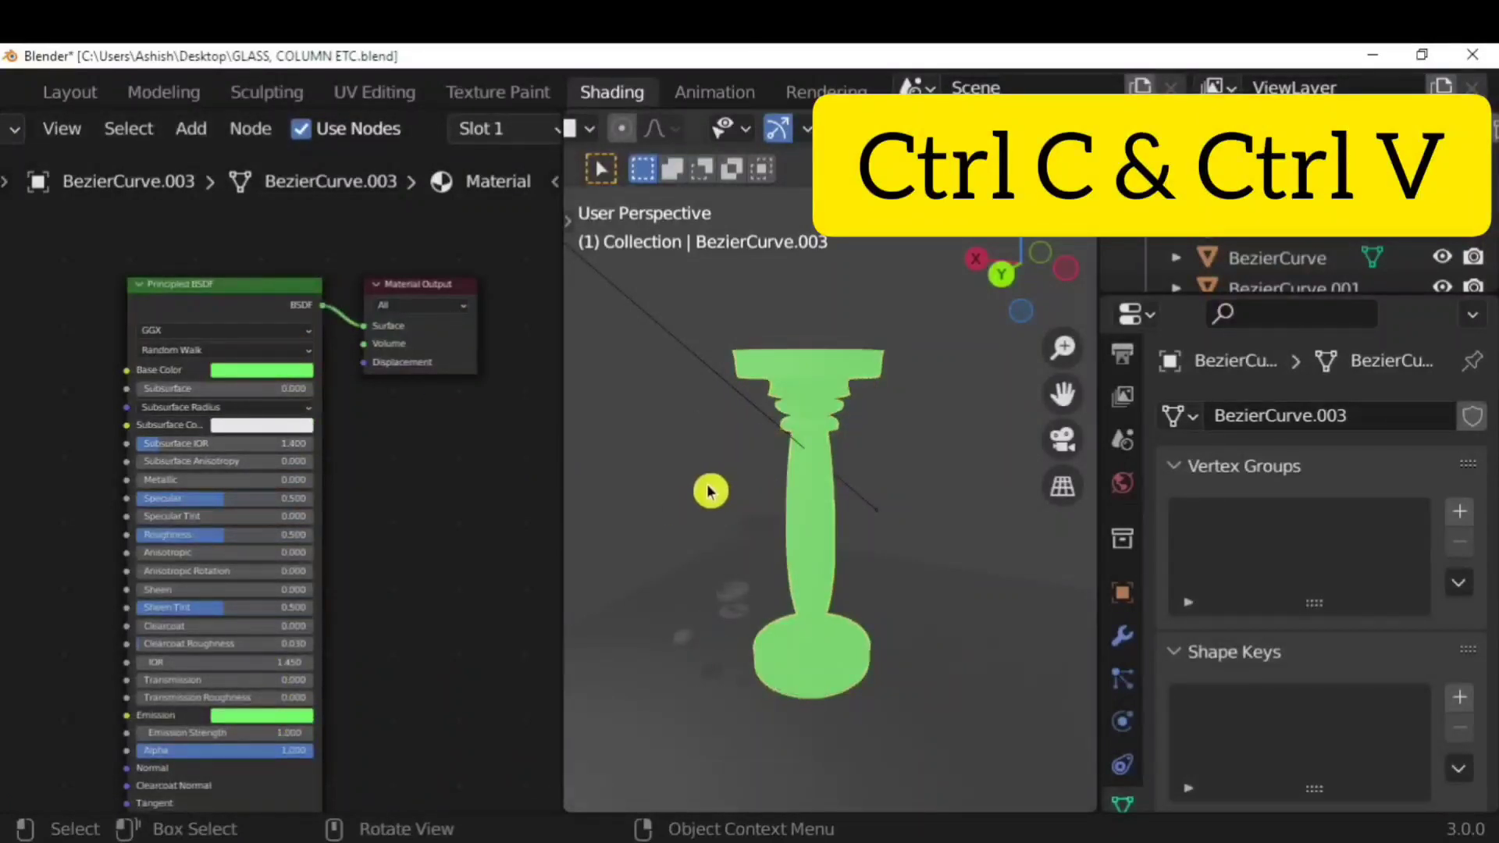
mouse_move(965, 490)
middle_mouse_down()
mouse_move(703, 492)
mouse_move(797, 522)
mouse_move(987, 472)
mouse_move(965, 492)
middle_mouse_up()
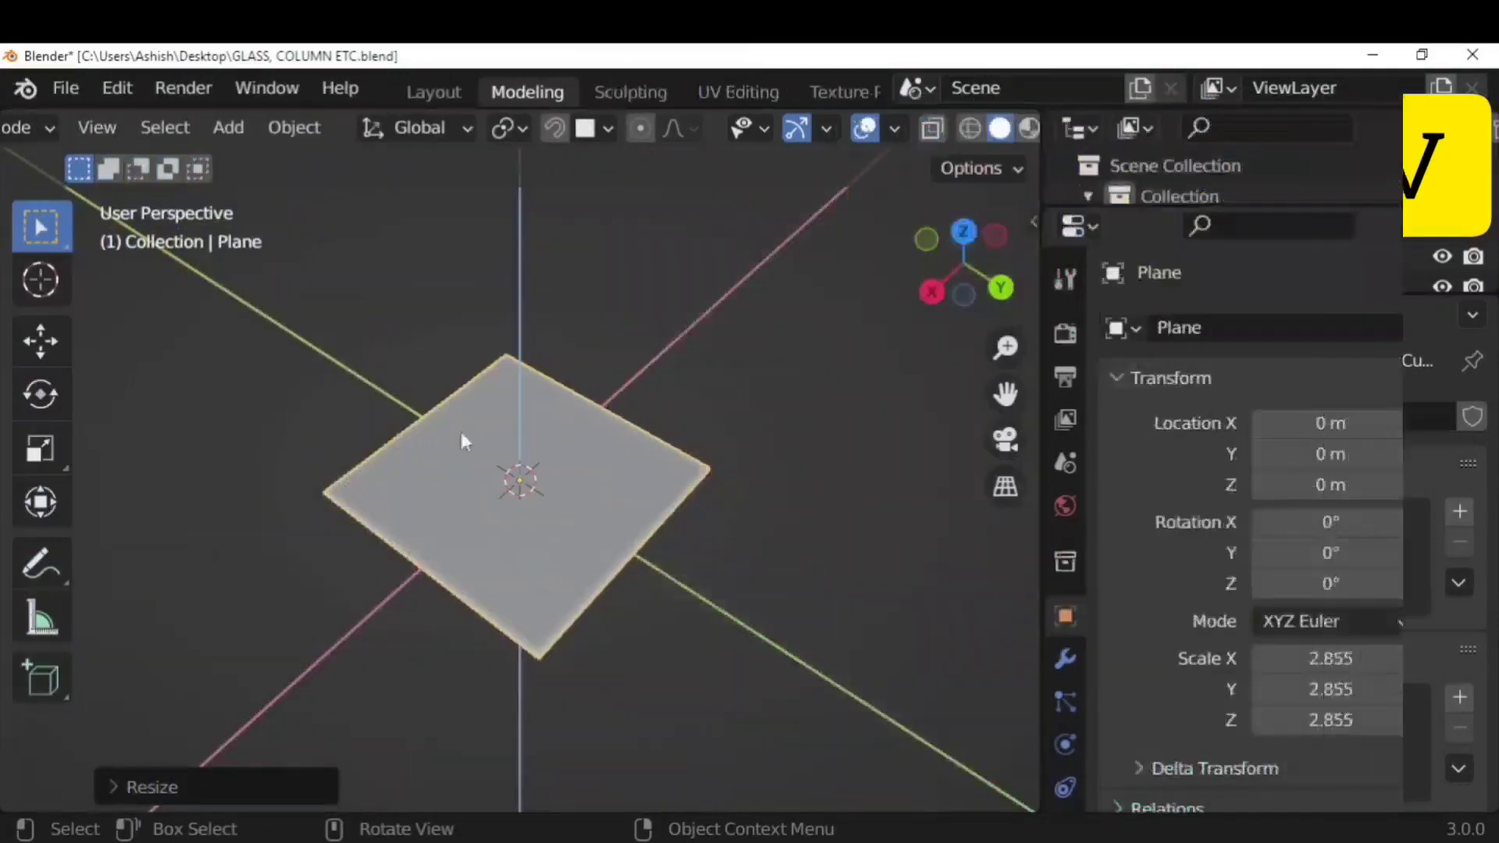
Subdivide the plane's mesh in Edit Mode with 10 cuts
key("Tab")
right_click(654, 522)
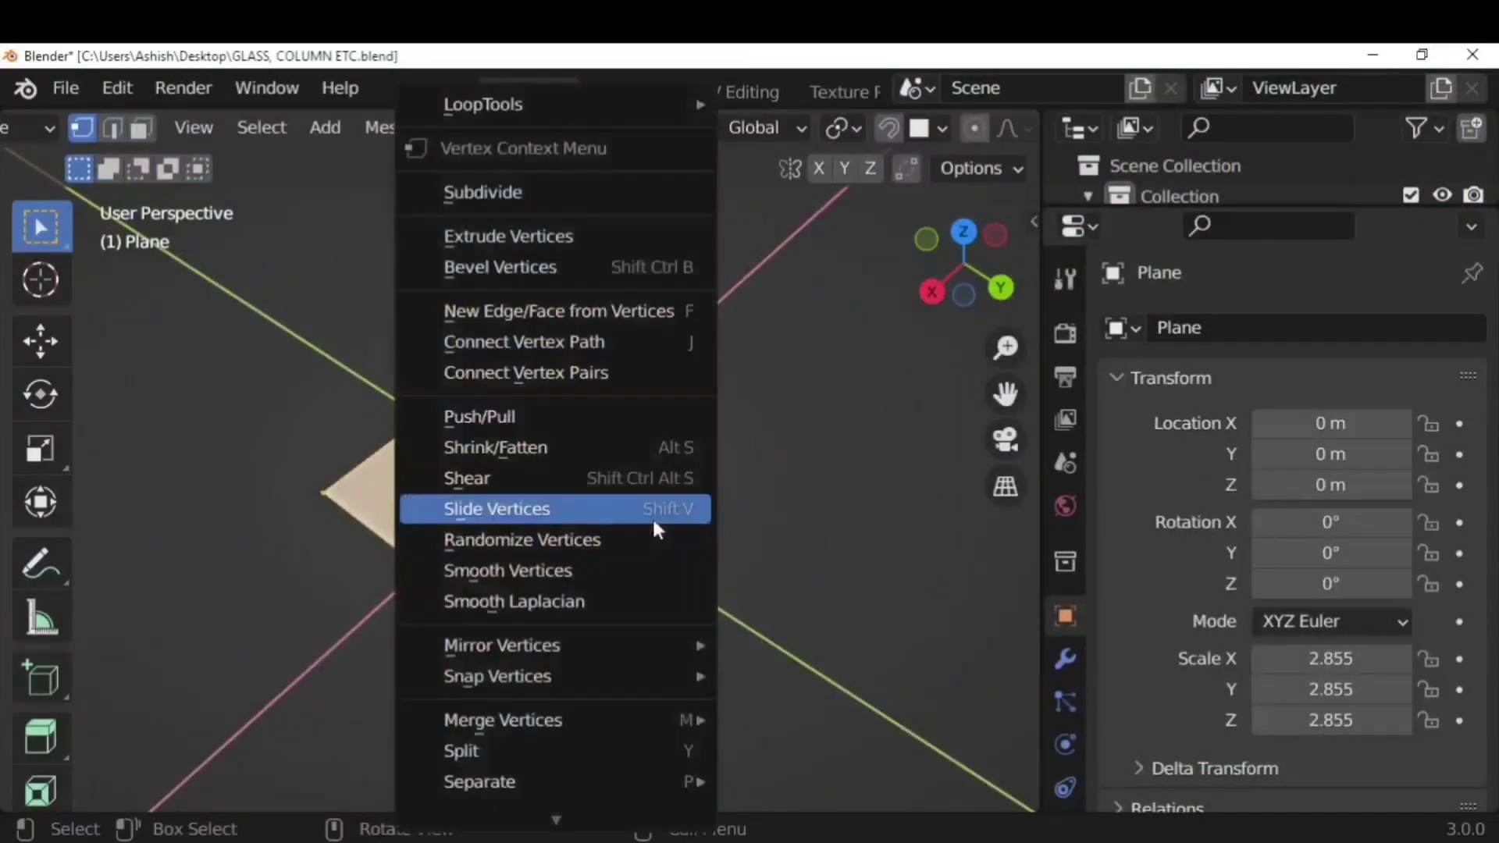
left_click(596, 192)
left_click(200, 794)
double_click(391, 580)
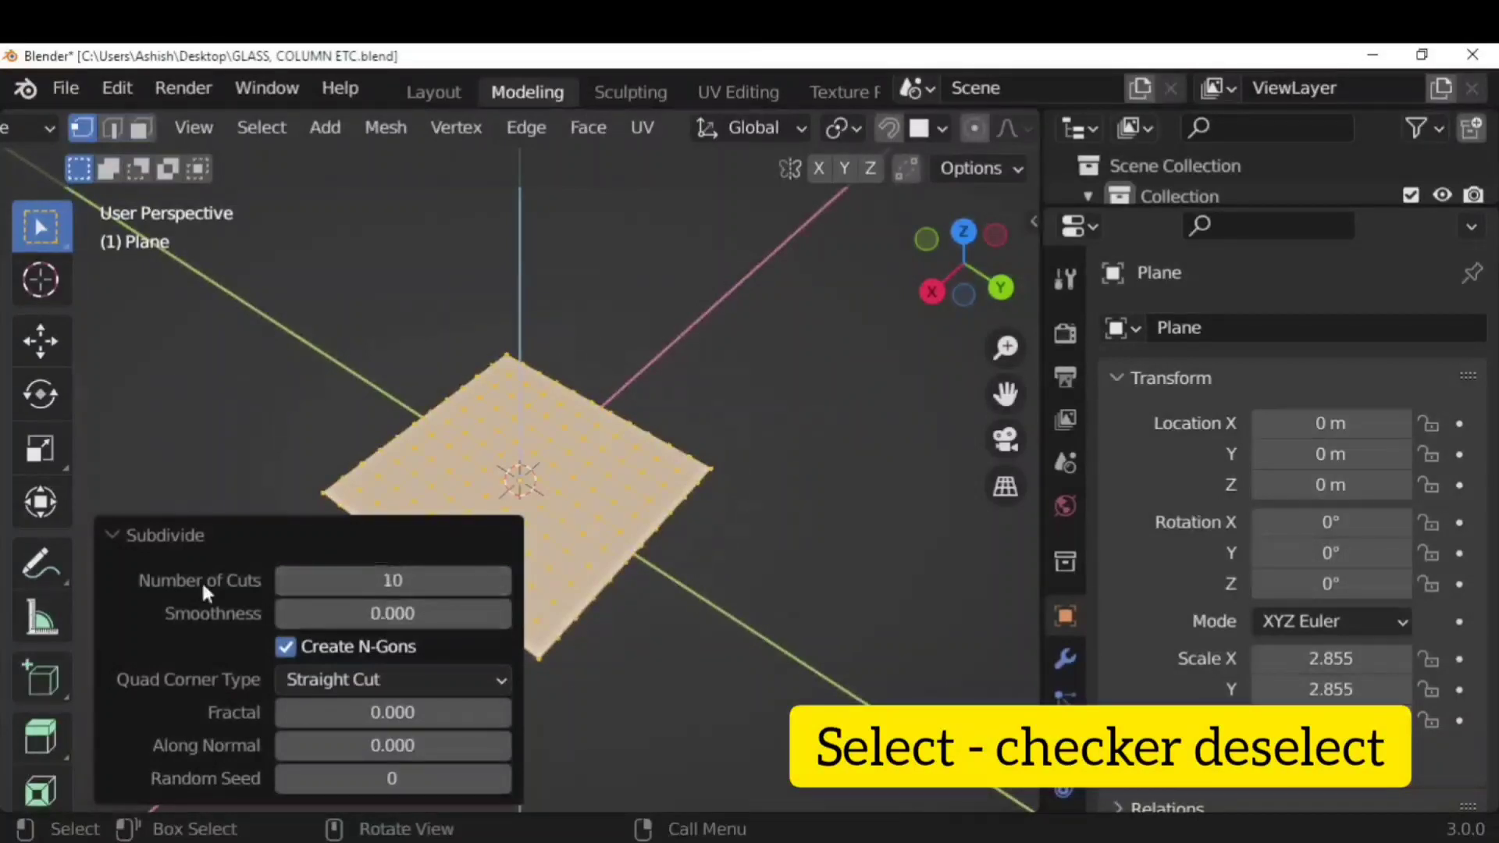
left_click(117, 535)
Switch to face selection and apply Checker Deselect to the subdivided plane's faces
left_click(141, 130)
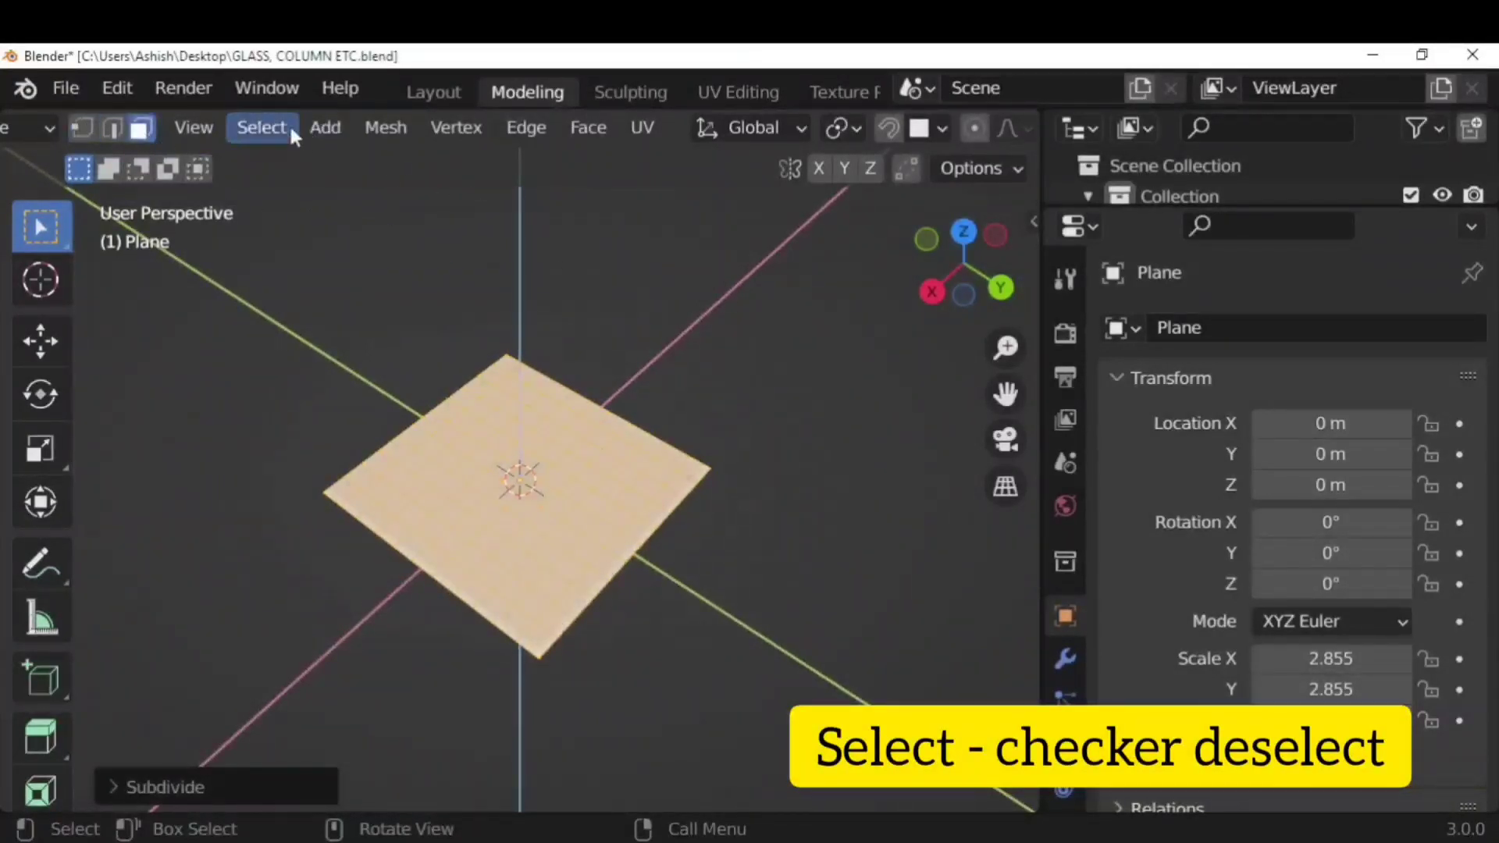
left_click(263, 127)
left_click(351, 404)
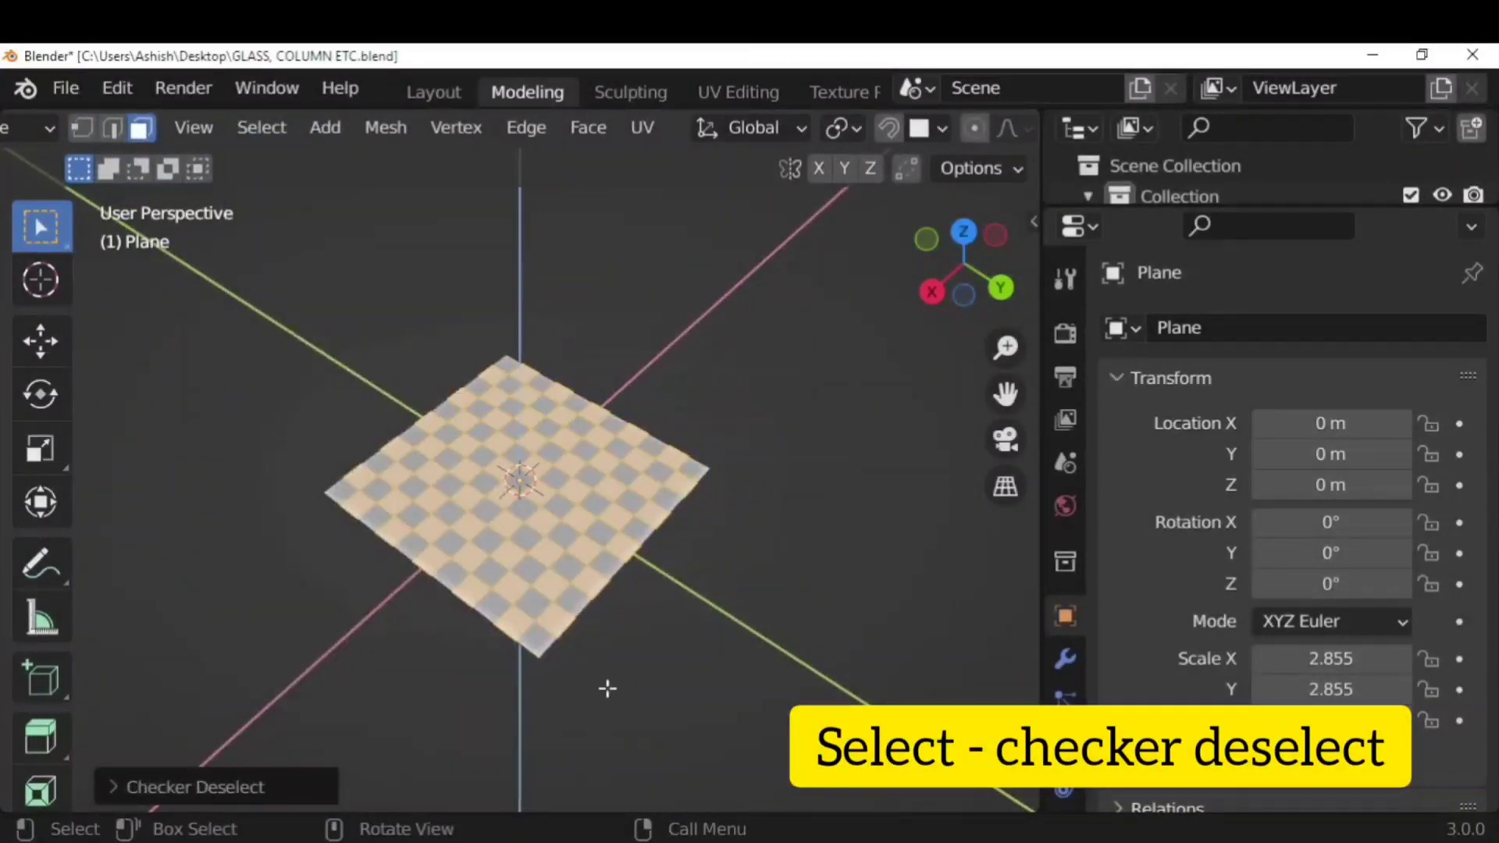
middle_click_drag(607, 688, 701, 670)
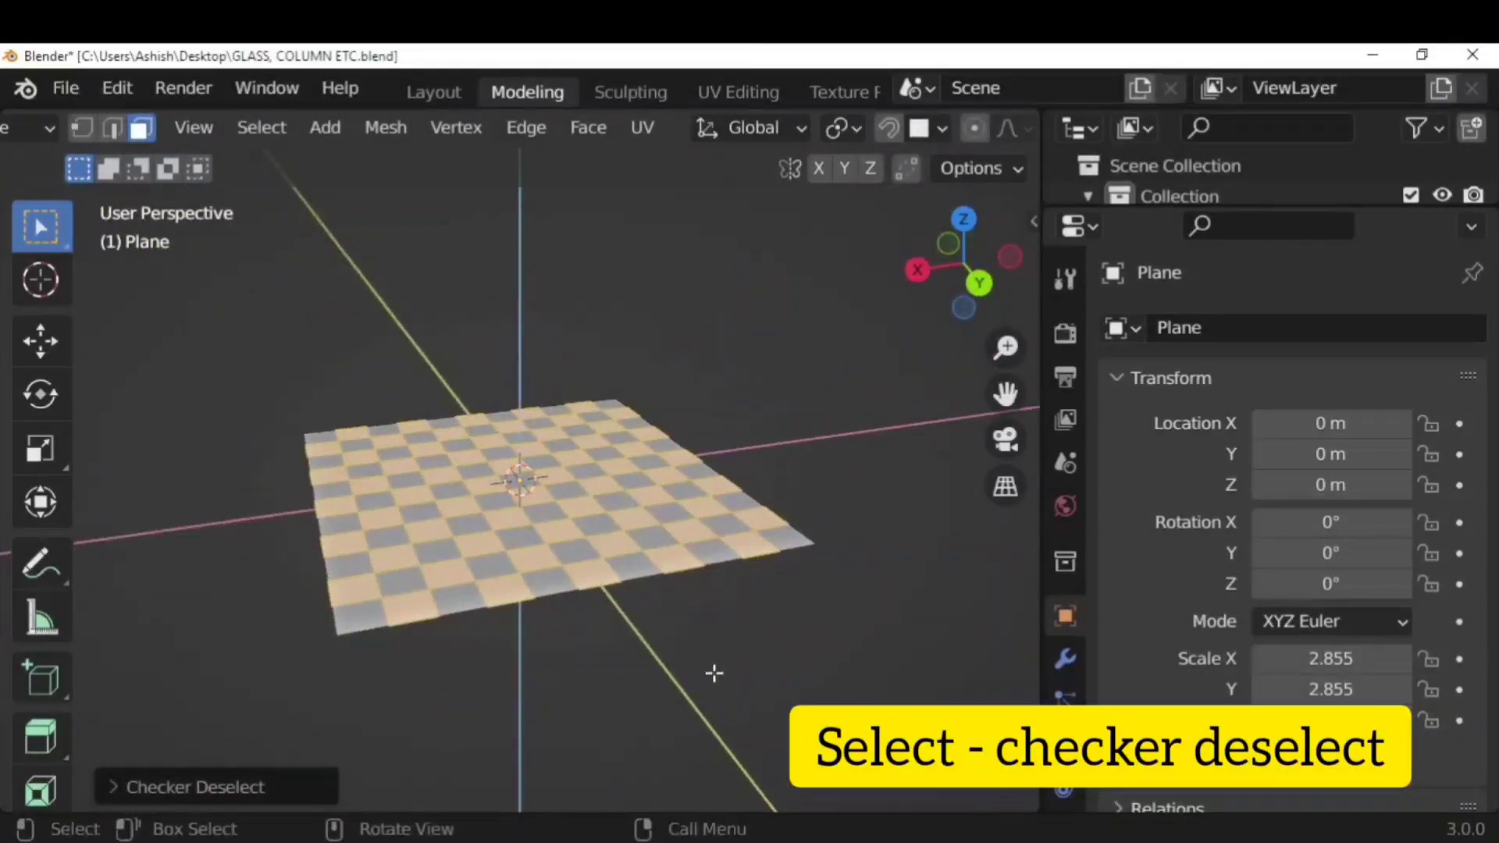
Extrude the checkered faces upward into low blocks and inset their top faces by about 0.08 m
key("e")
left_click(713, 646)
key("i")
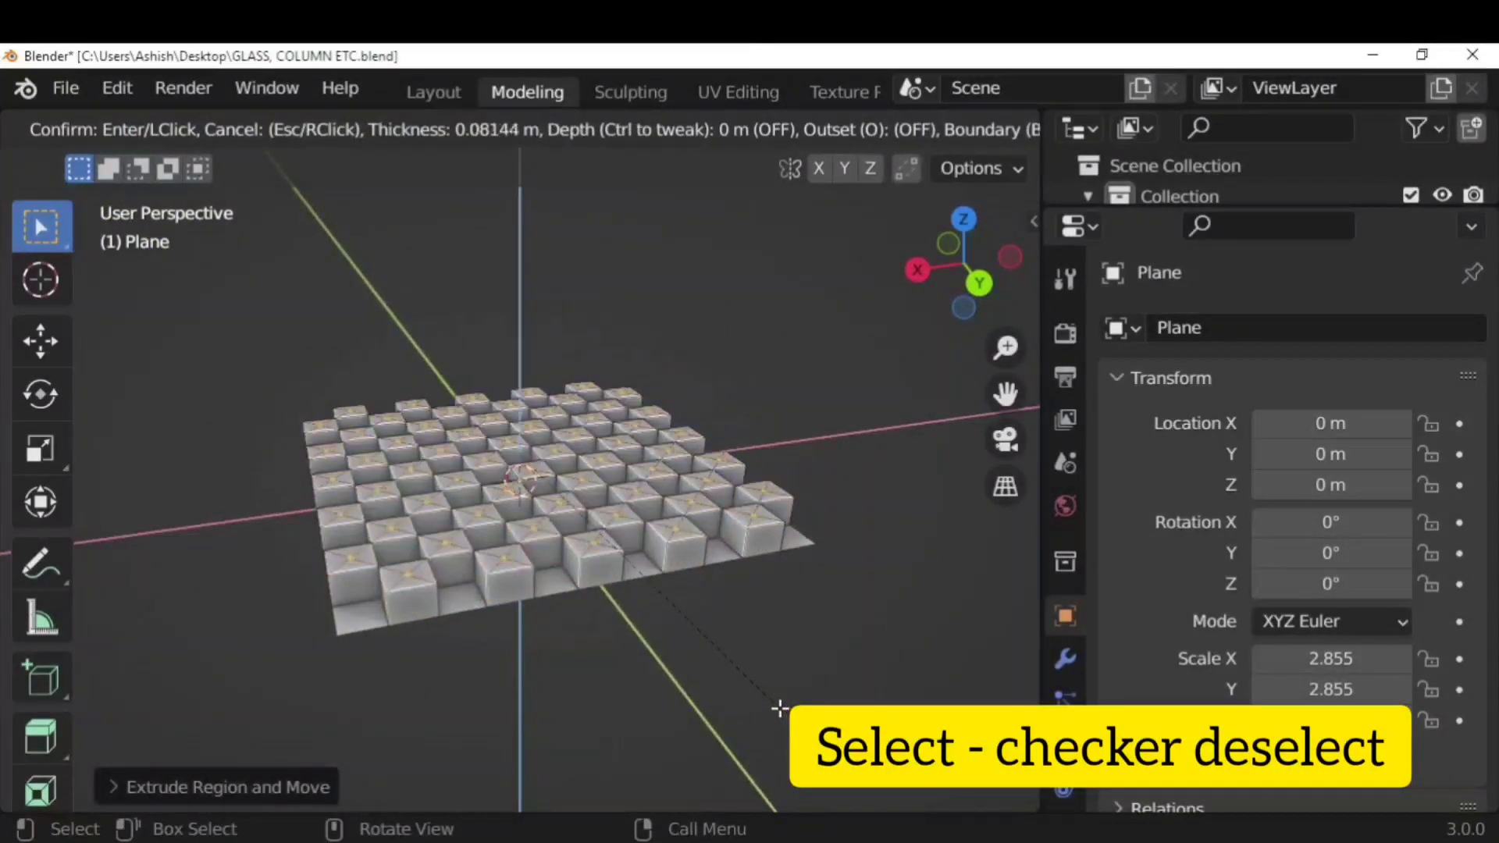
left_click(782, 712)
Extrude the inset faces into tall posts, and bend the post tips outward with a second extrusion scaled to about 1.07
key("e")
left_click(778, 619)
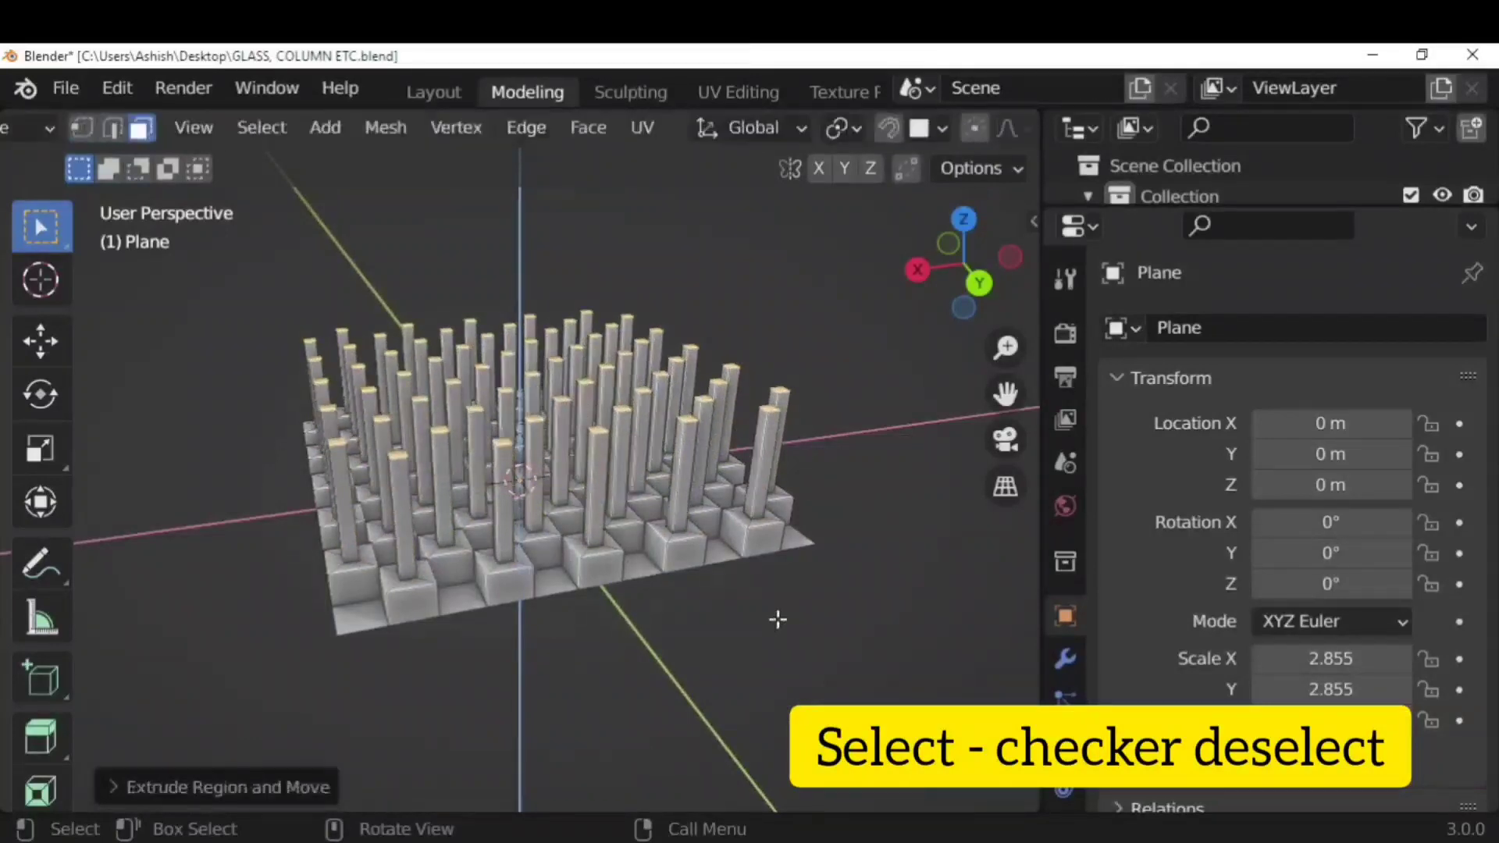
key("e")
left_click(780, 603)
key("s")
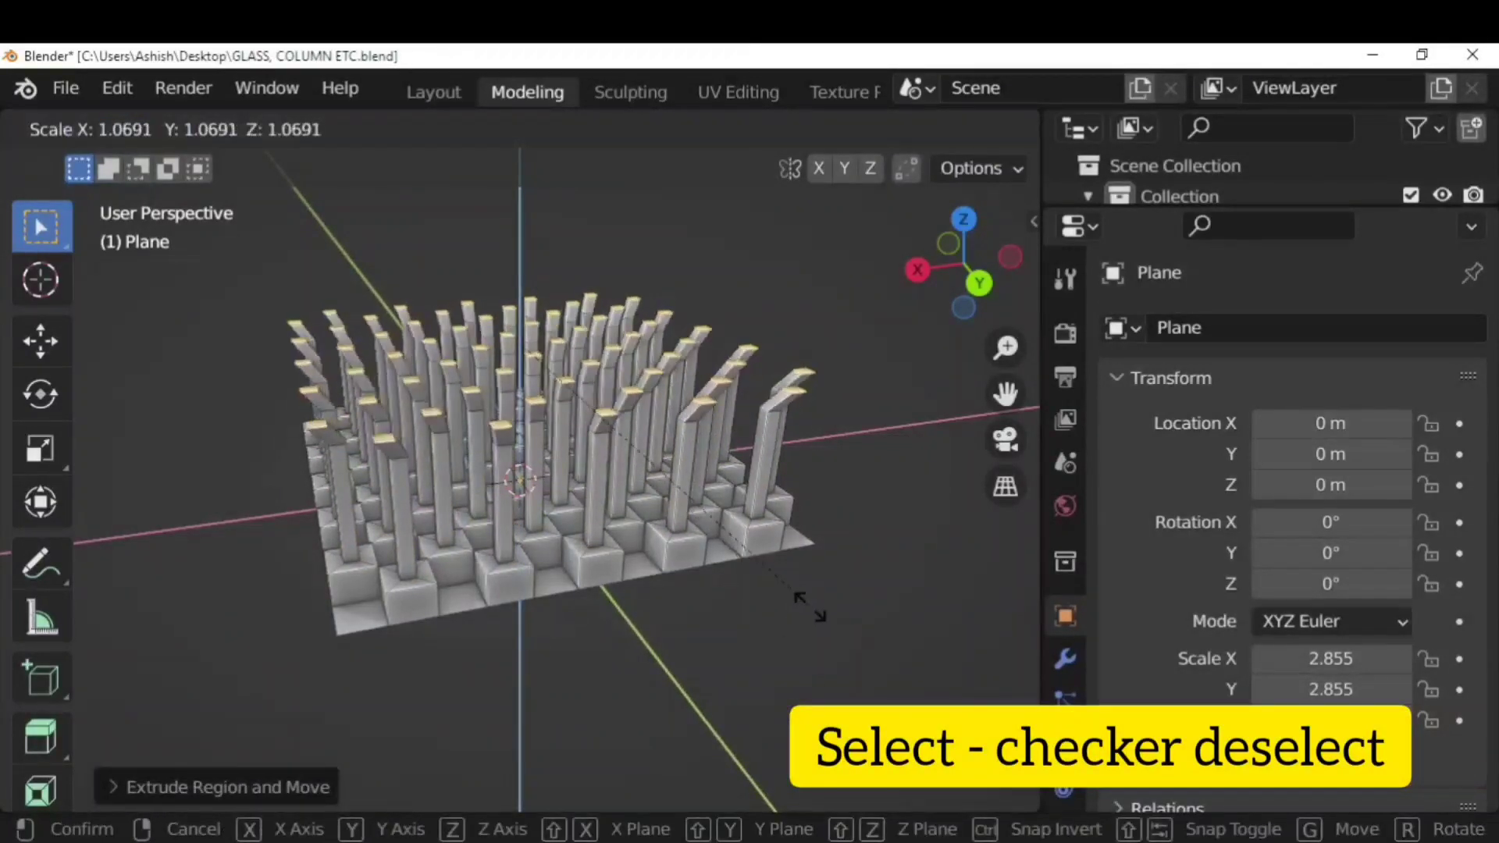
left_click(811, 607)
middle_click_drag(810, 607, 529, 748)
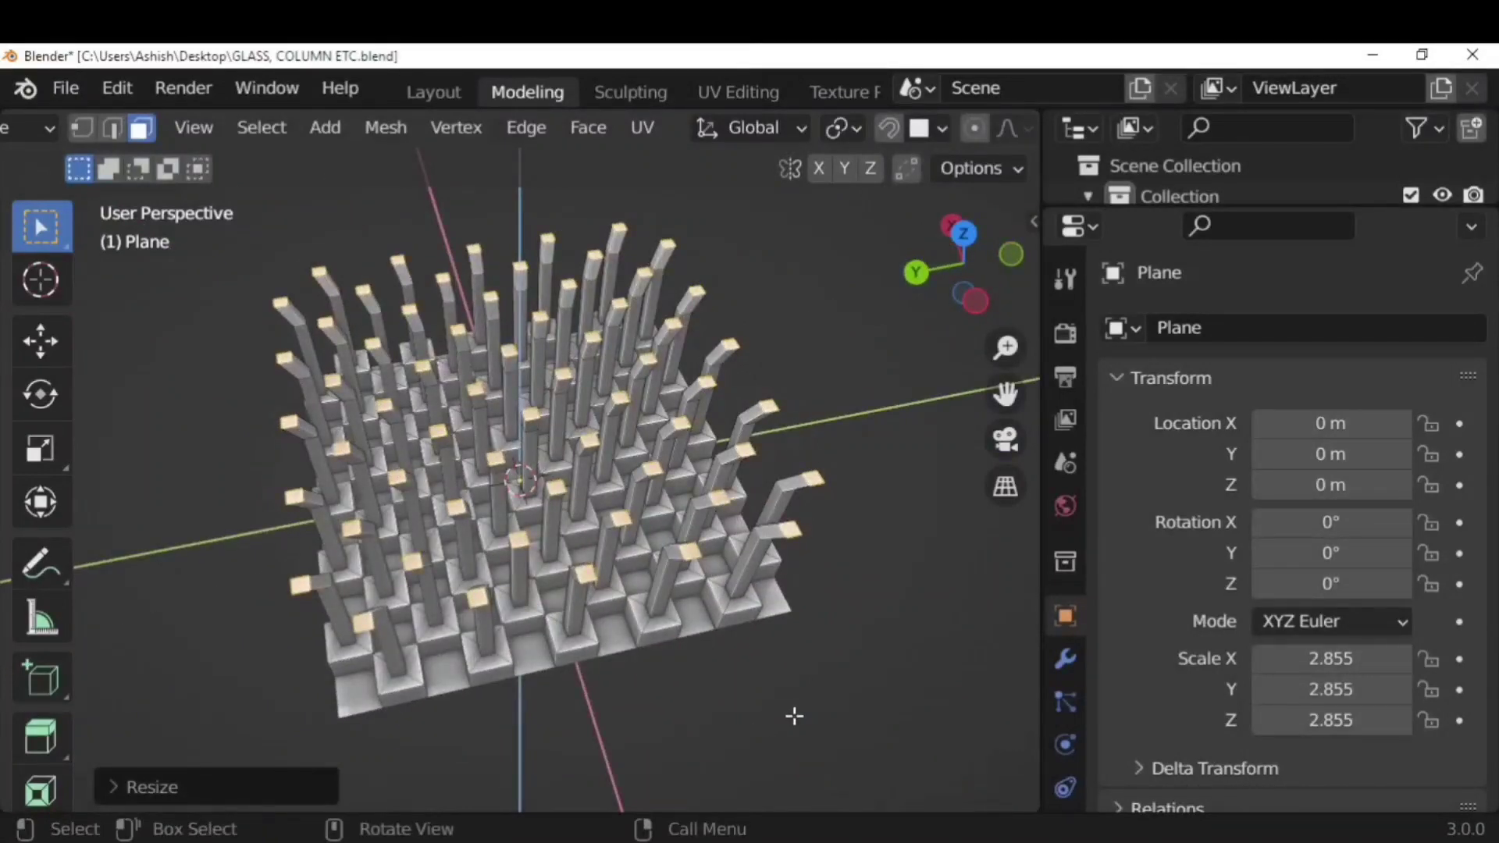
Undo the checker-pattern extrusions back to the flat grid and pick faces on it with Select Random
key("ctrl+z")
left_click(261, 127)
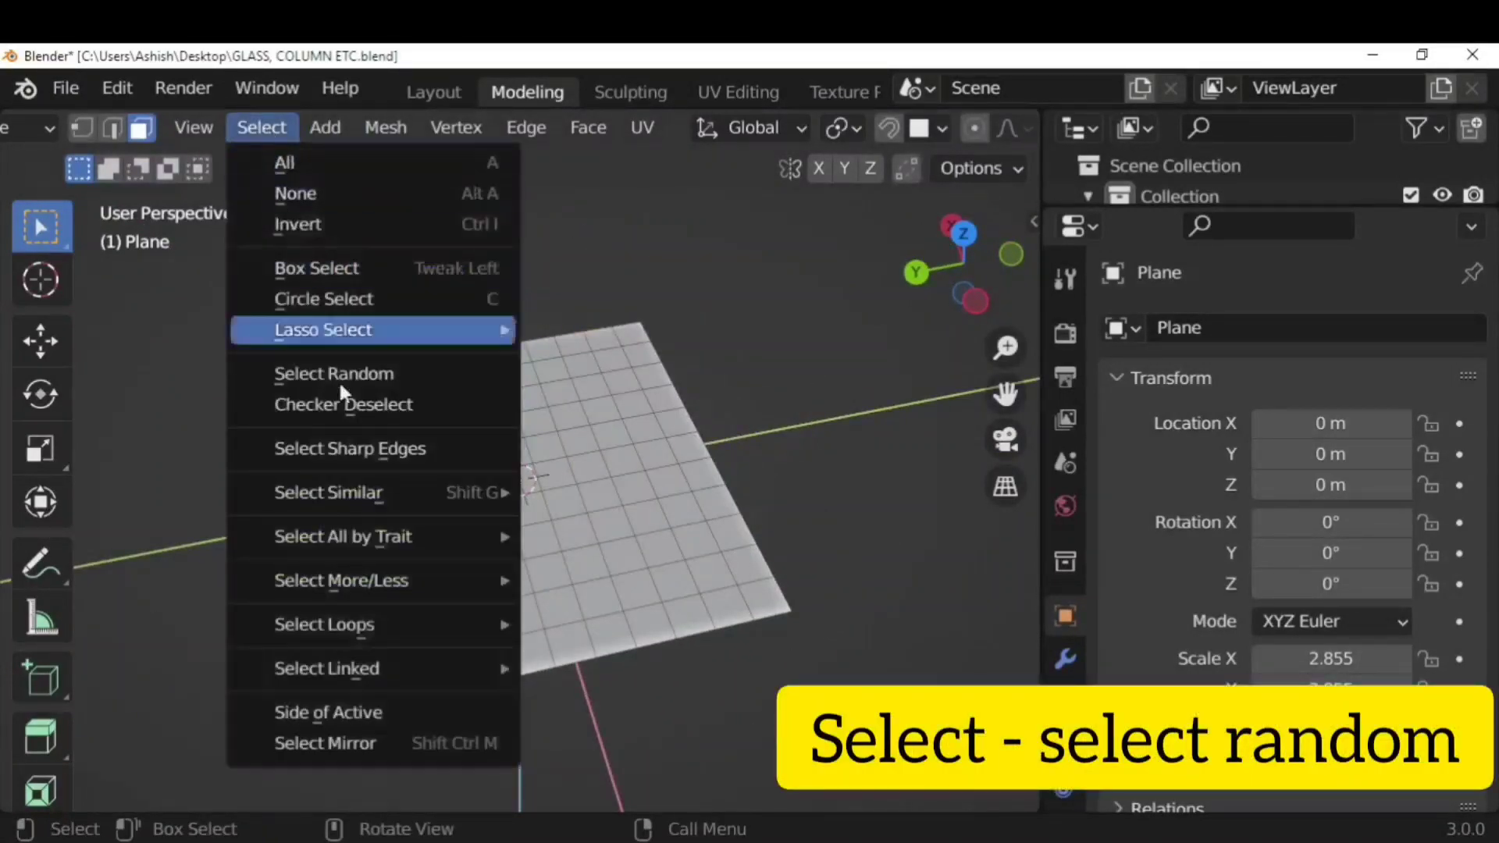
left_click(363, 370)
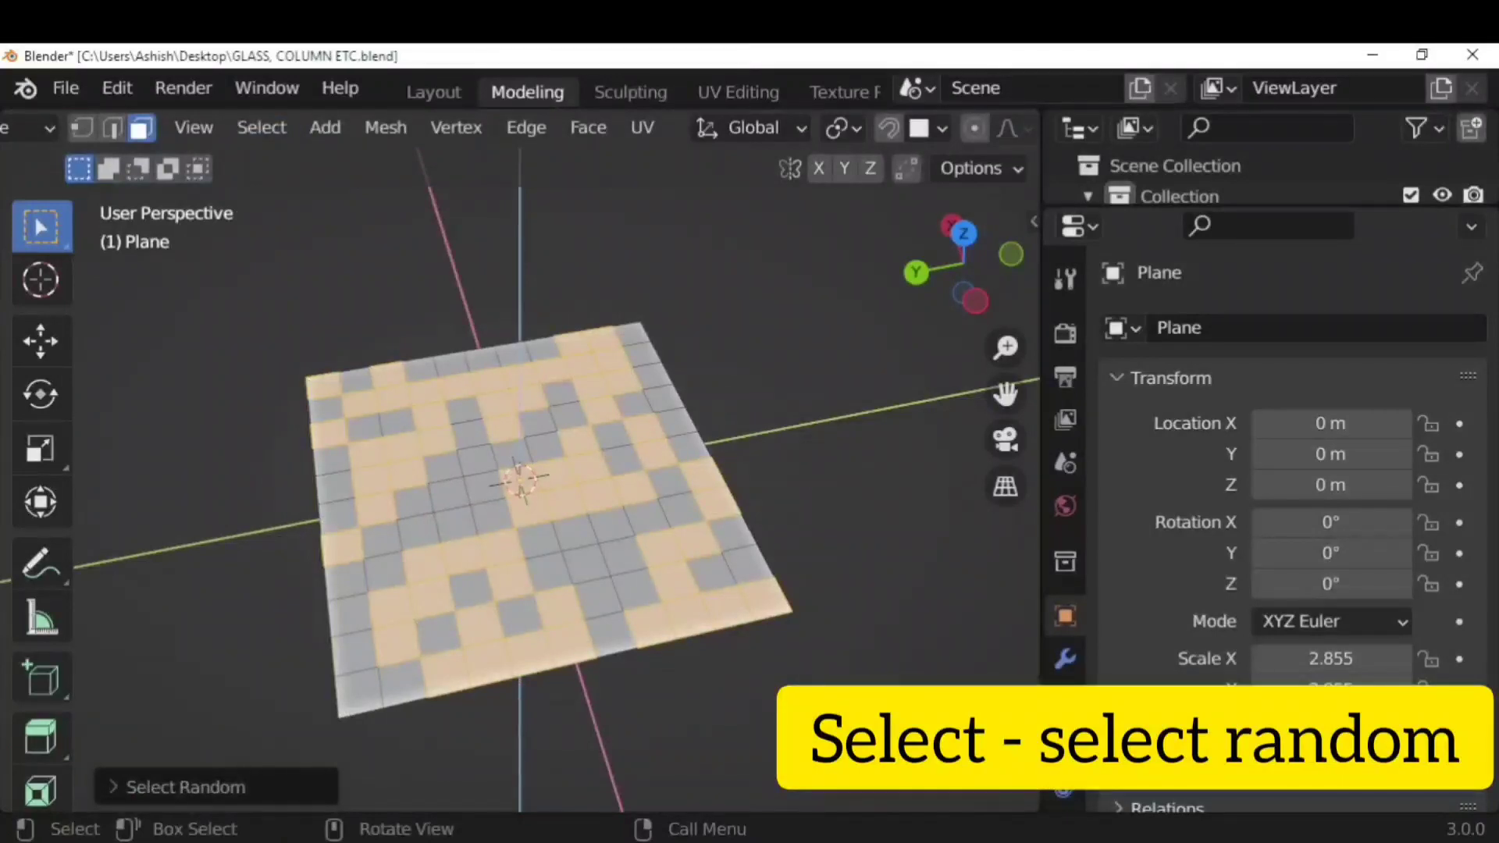
Extrude the randomly selected faces upward into low blocks and inset their top faces
key("e")
left_click(886, 679)
key("i")
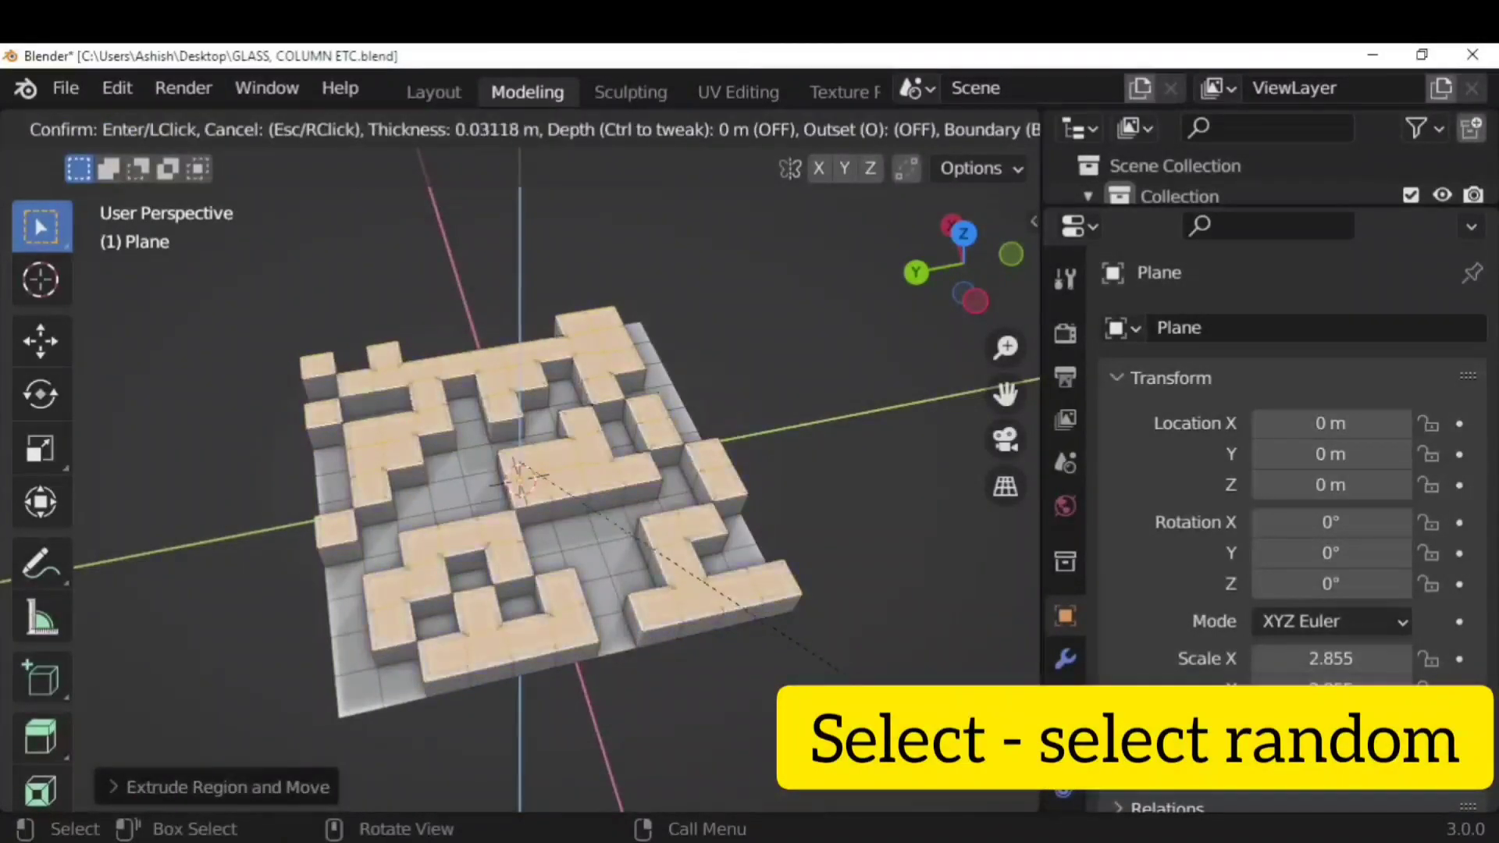
left_click(882, 676)
Extrude the inset top faces upward by about 0.74 m and inset the raised faces by about 0.04 m
key("e")
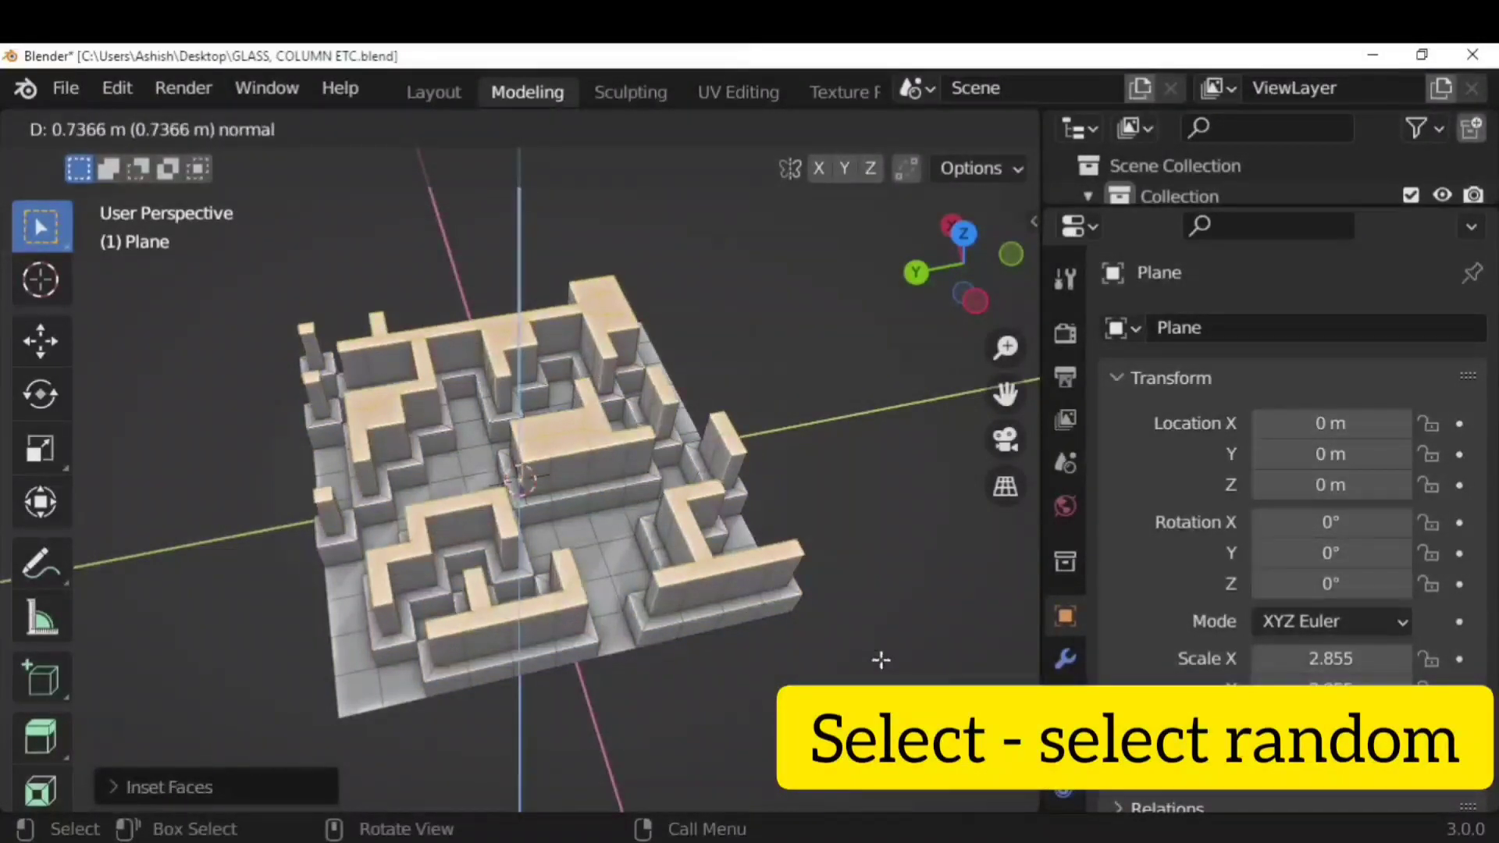
left_click(880, 659)
key("i")
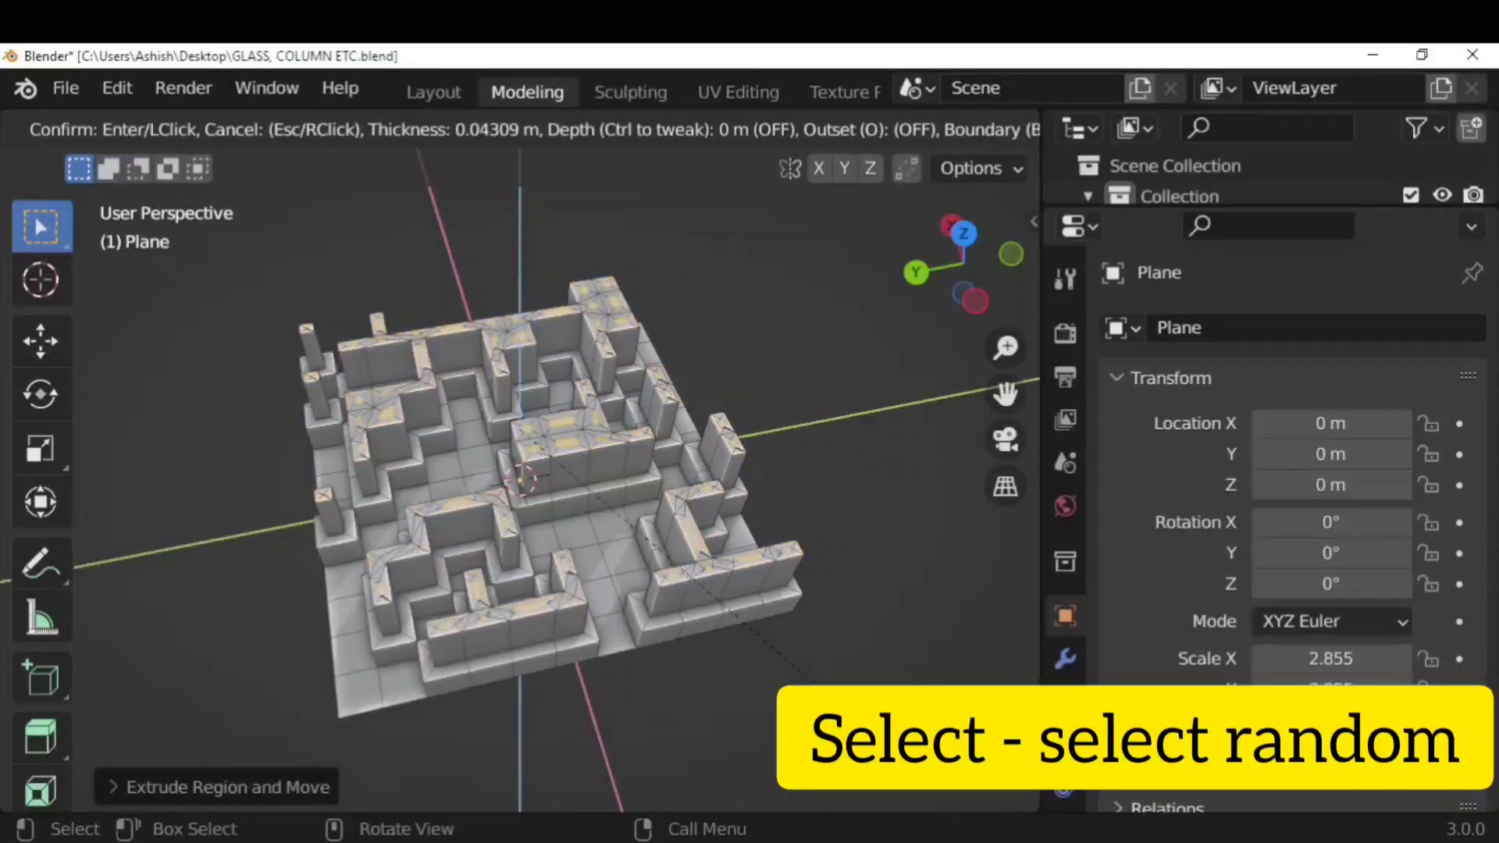
left_click(826, 678)
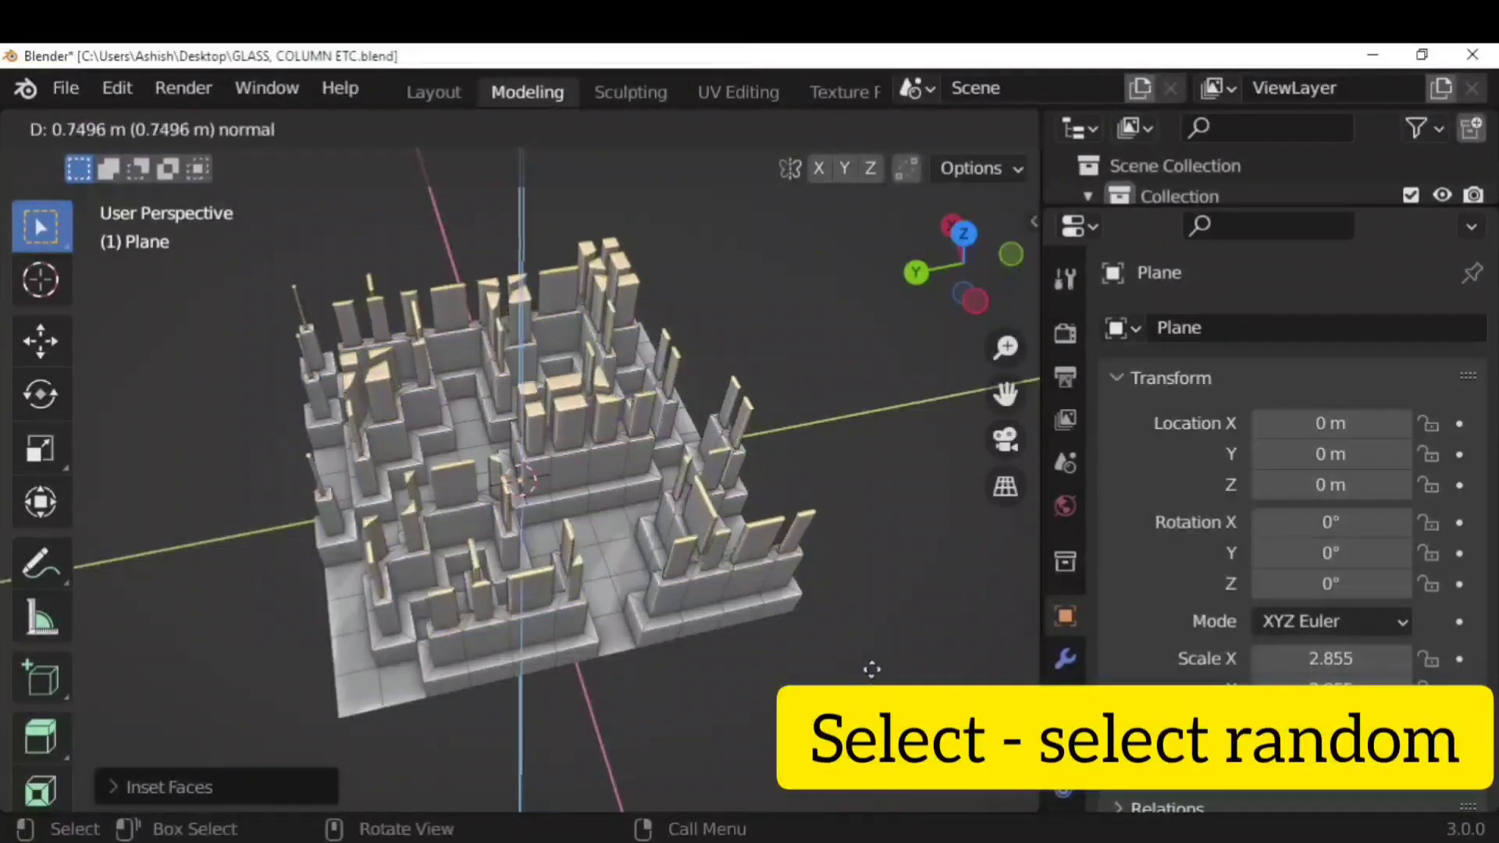
Extrude the newly inset faces into tall thin towers and return to Object Mode to inspect the model
left_click(883, 633)
scroll(888, 660, "up", 2)
key("Tab")
scroll(887, 658, "down", 4)
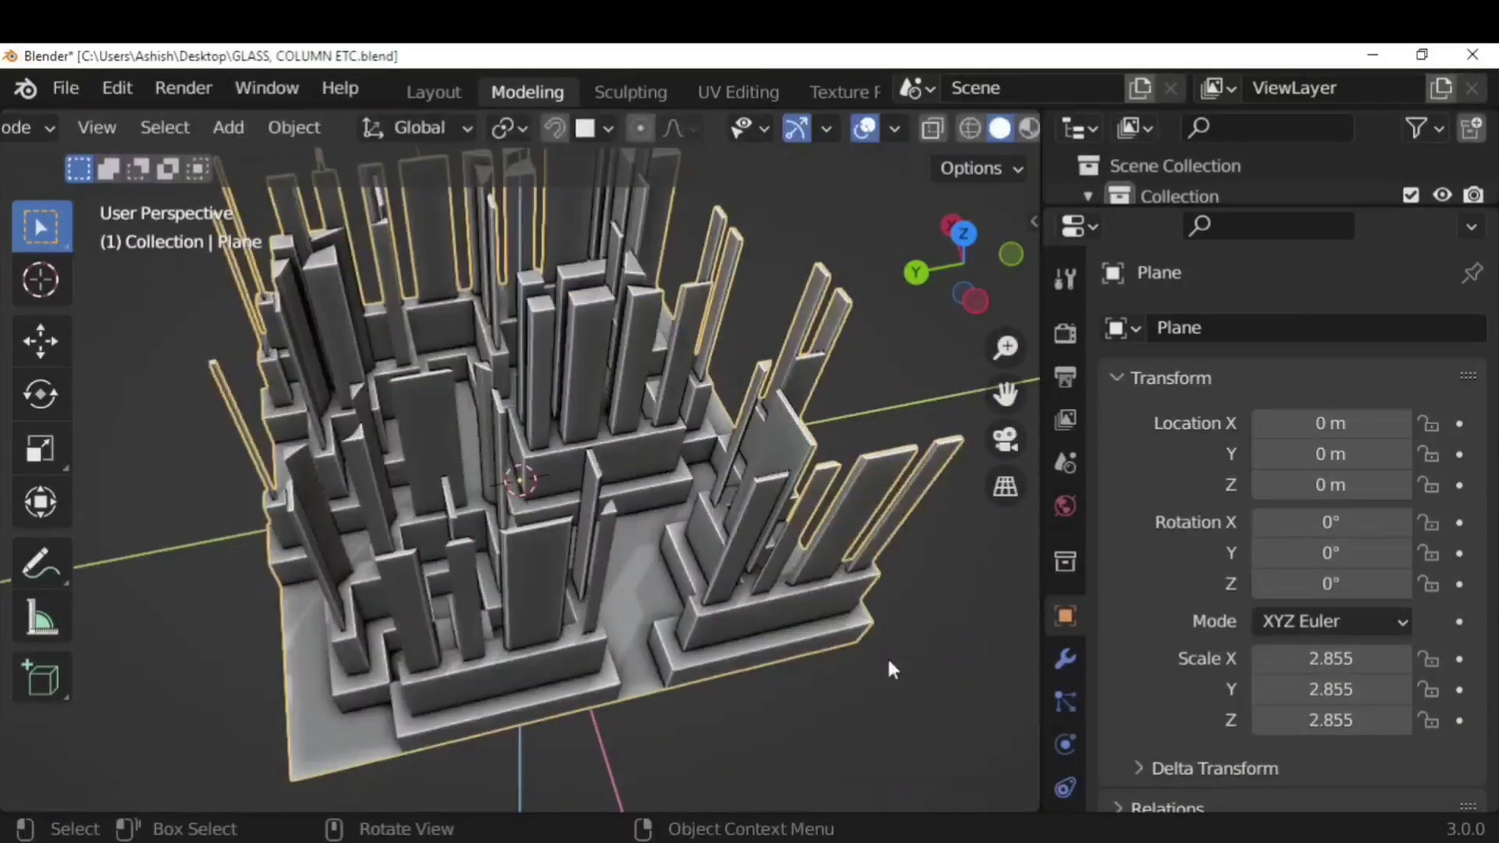
middle_click_drag(882, 666, 254, 600)
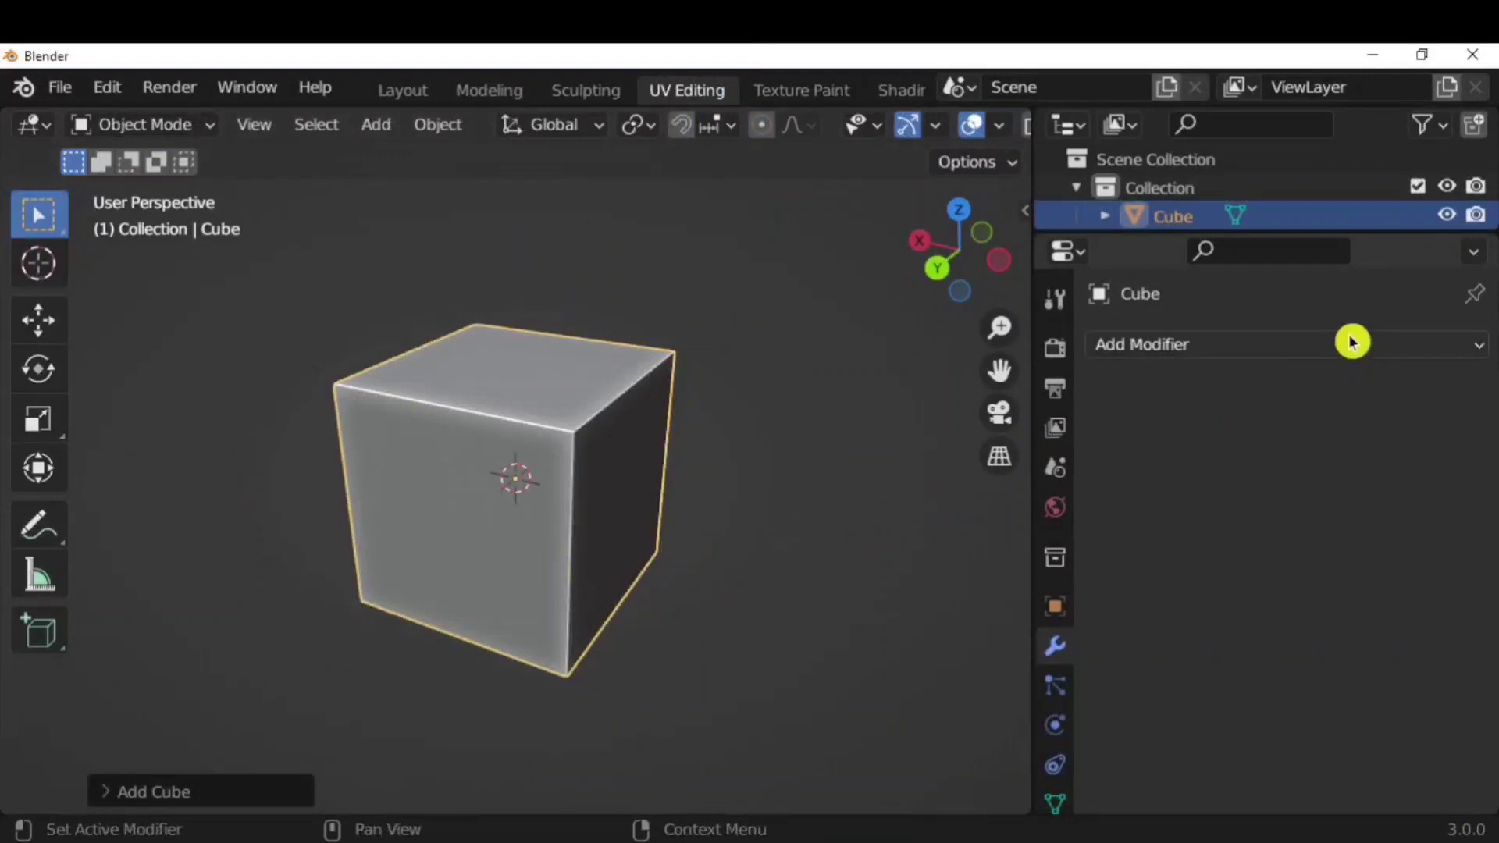
Add a Subdivision Surface modifier to the cube and set its viewport levels to 4
left_click(1352, 342)
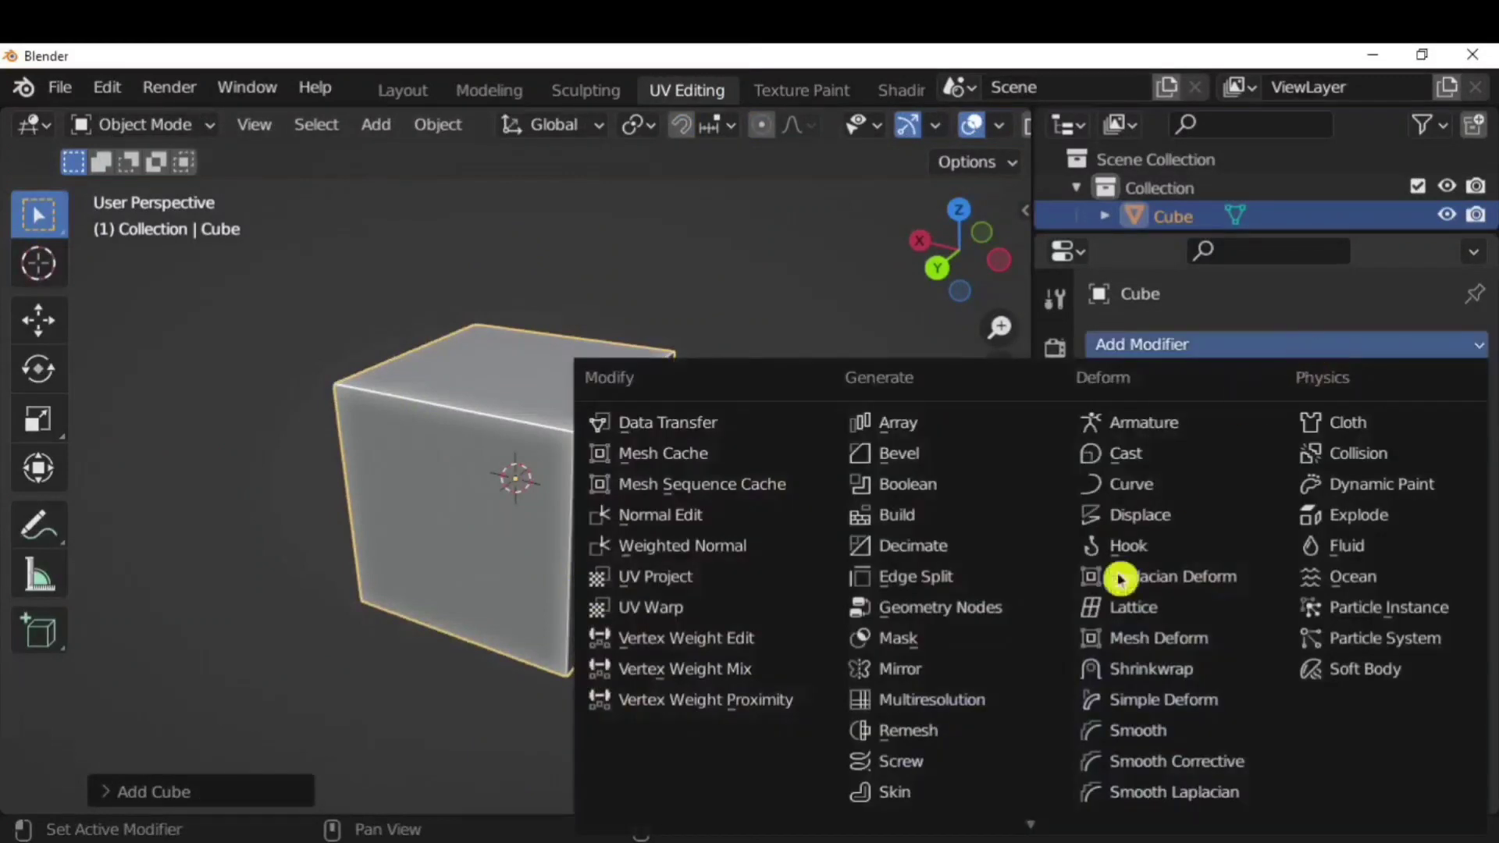
scroll(930, 797, "down", 4)
left_click(966, 711)
double_click(1344, 467)
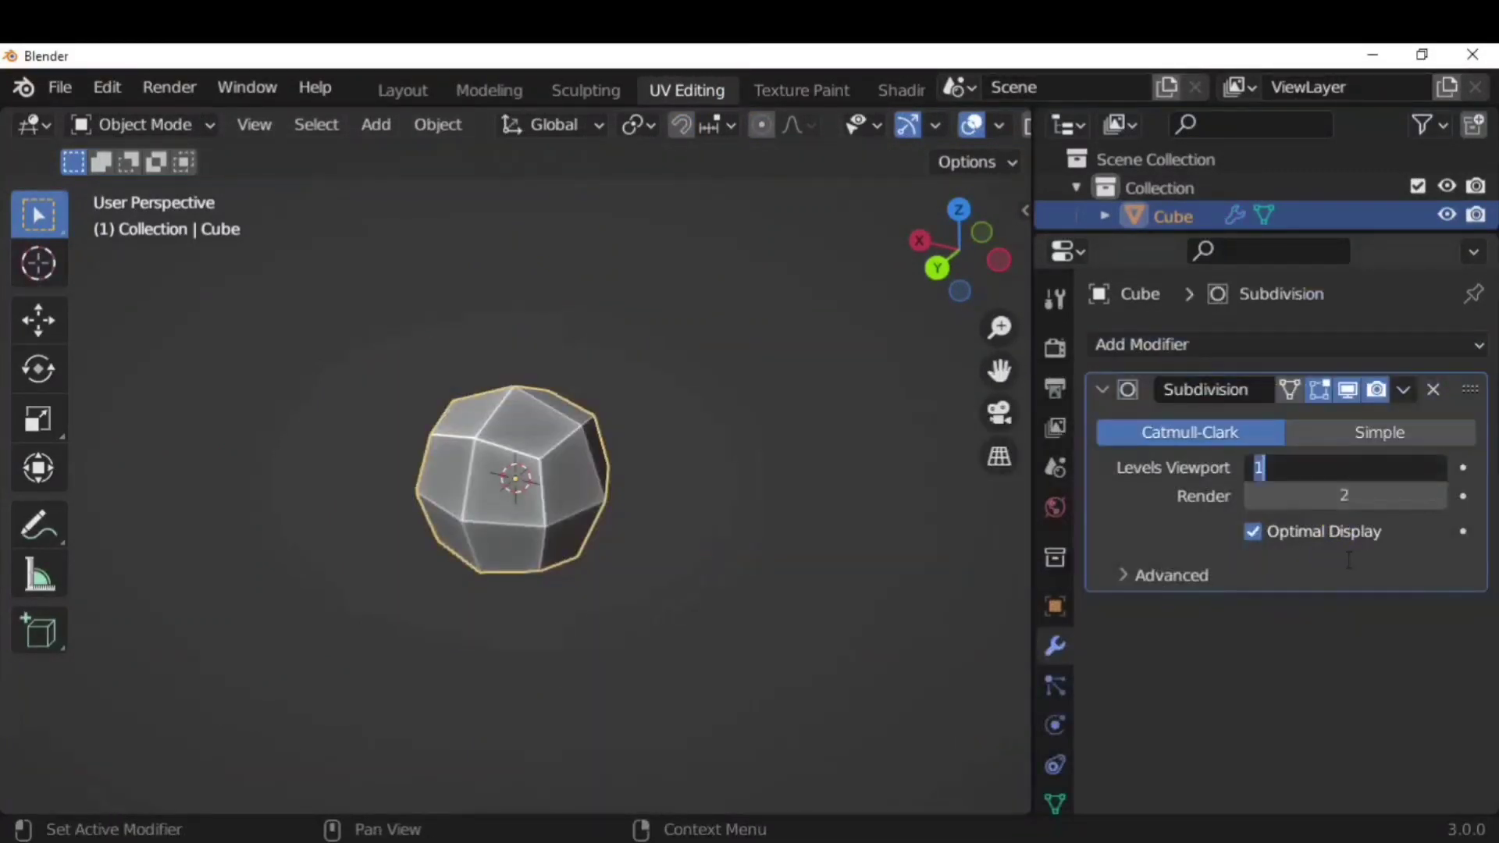
type("4")
left_click(1376, 627)
Apply Shade Smooth to the subdivided cube
right_click(546, 465)
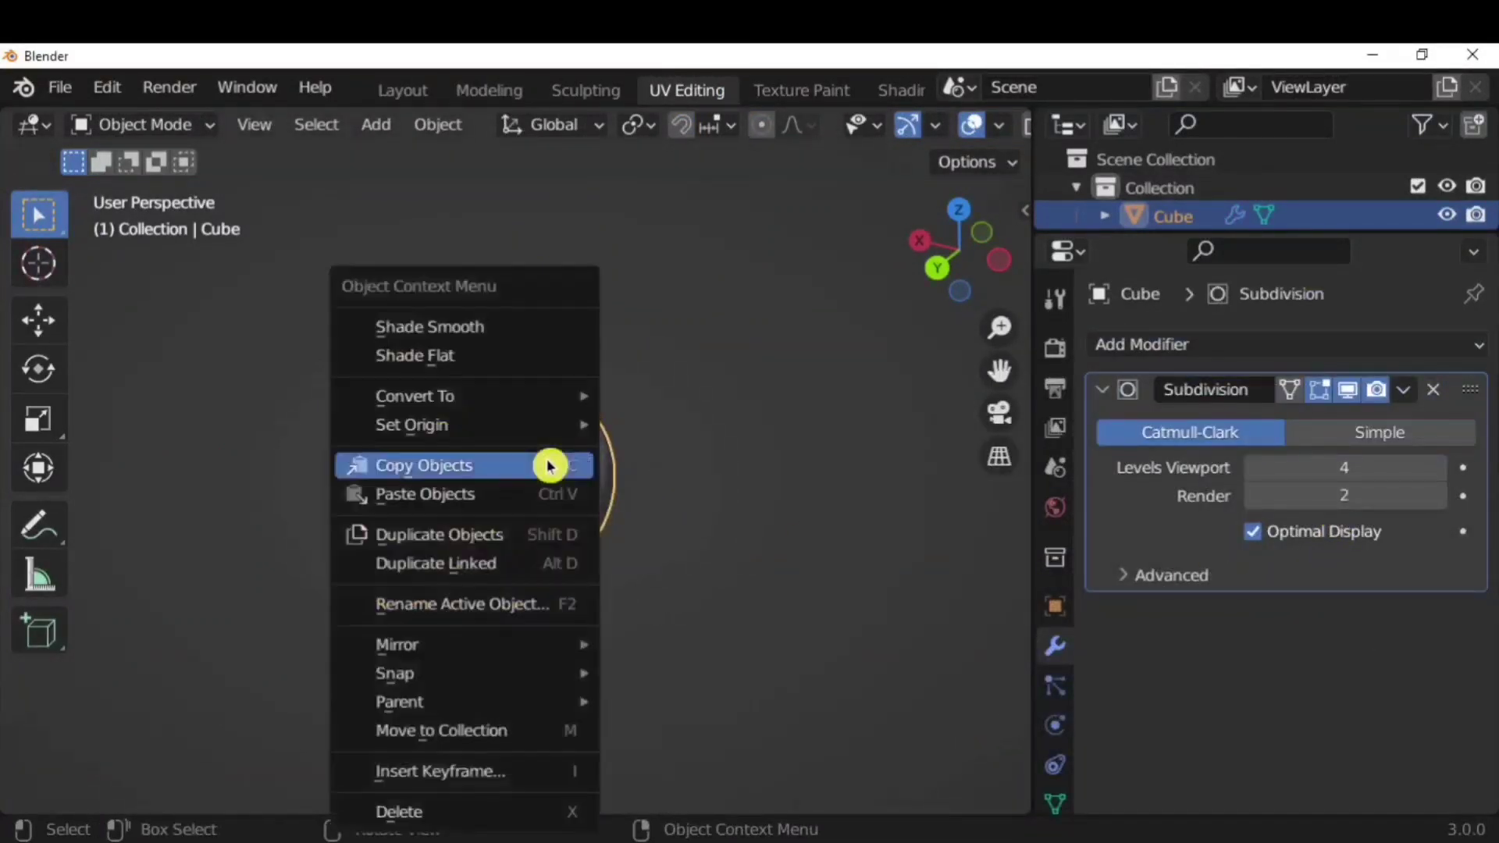
left_click(515, 338)
scroll(633, 445, "up", 1)
middle_click_drag(632, 446, 779, 489)
Crease the edges of the cube's top face by about 0.94 and check the shape in Object Mode
key("Tab")
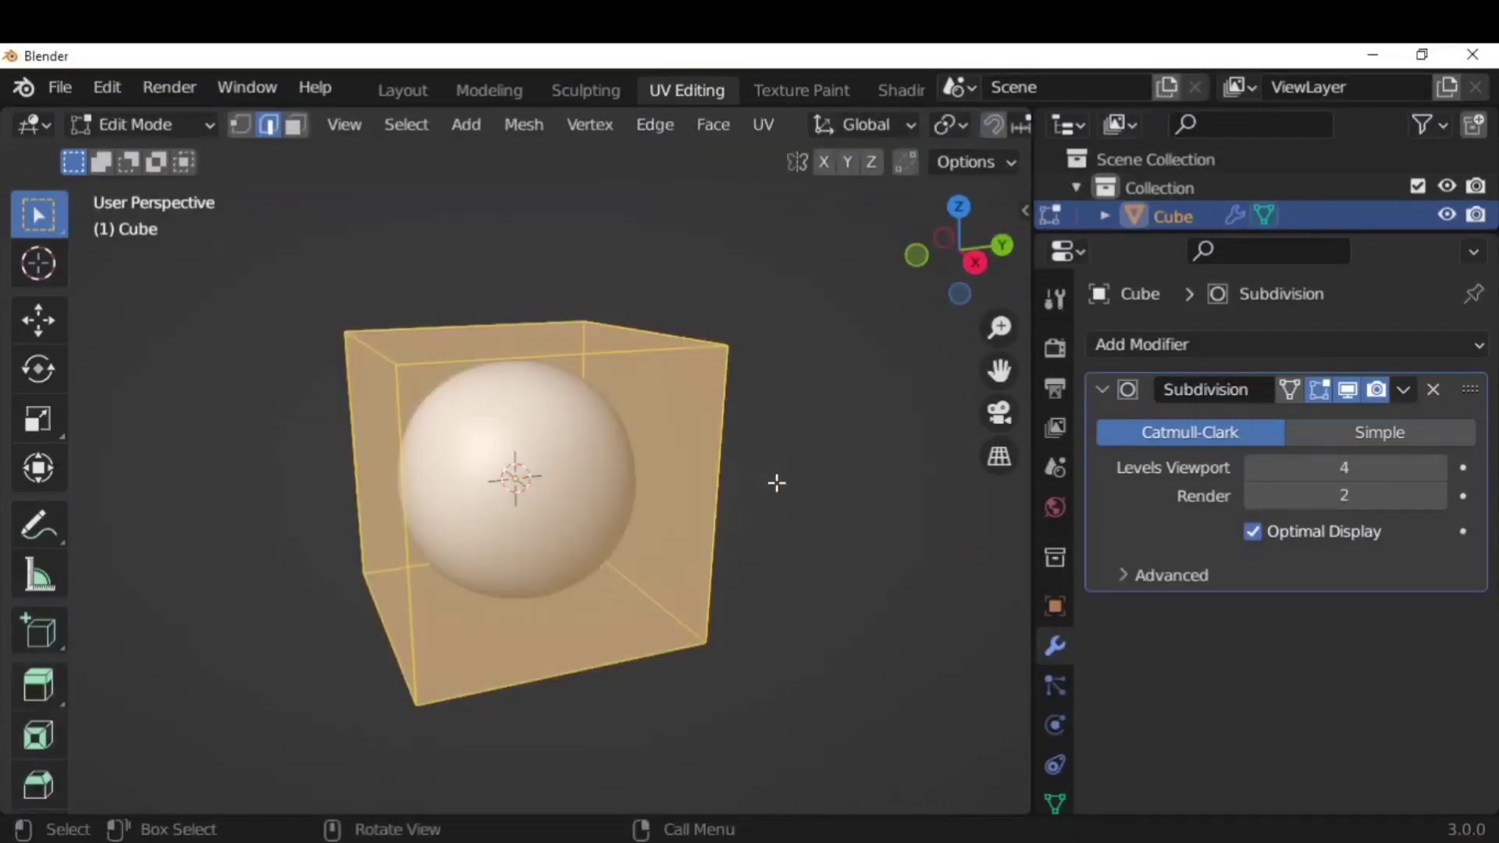
left_click(866, 396)
middle_click_drag(866, 396, 808, 370)
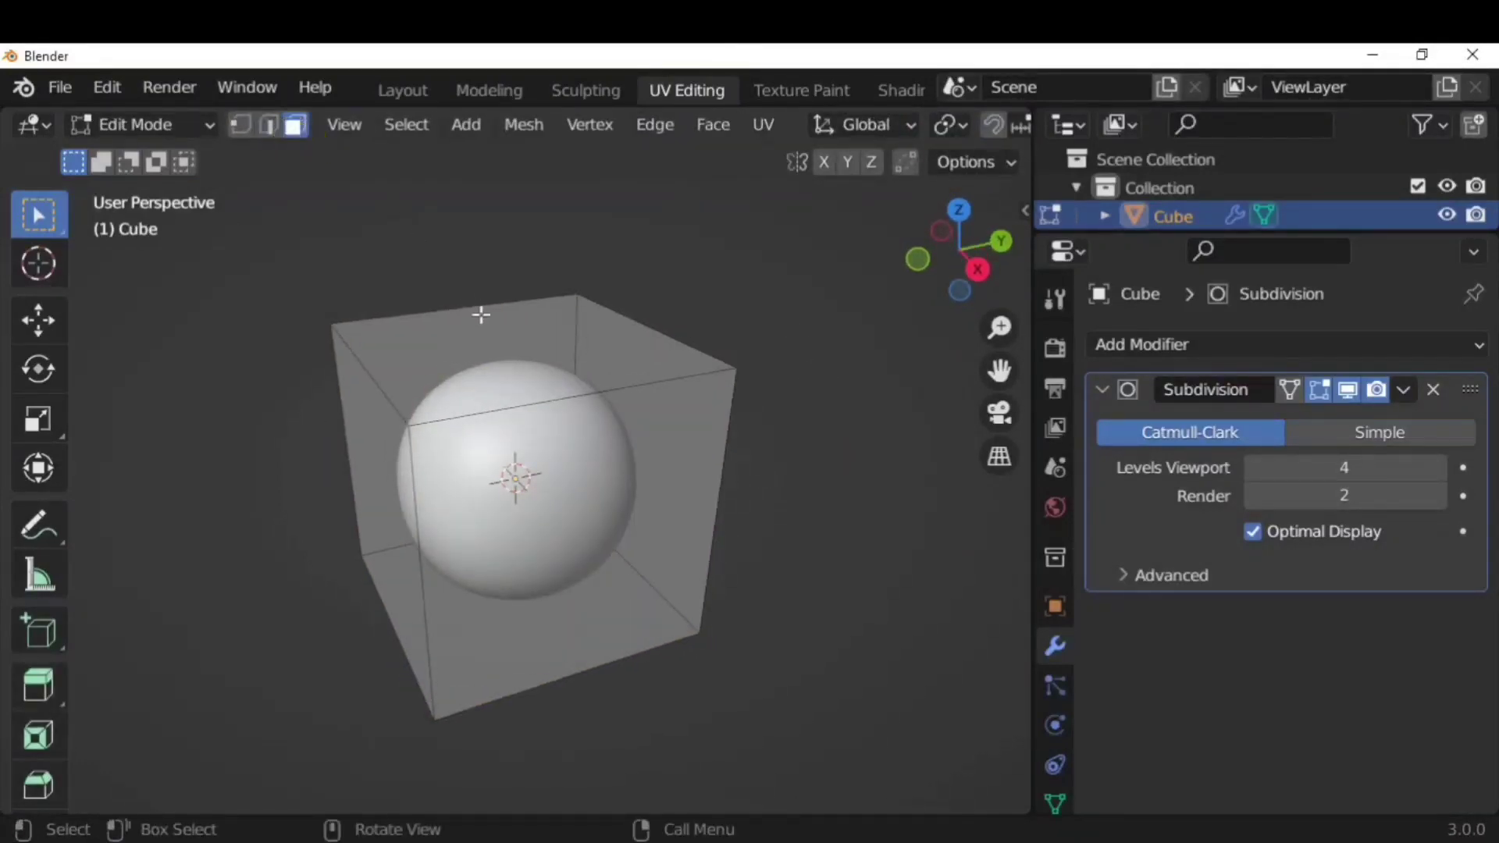
key("shift+e")
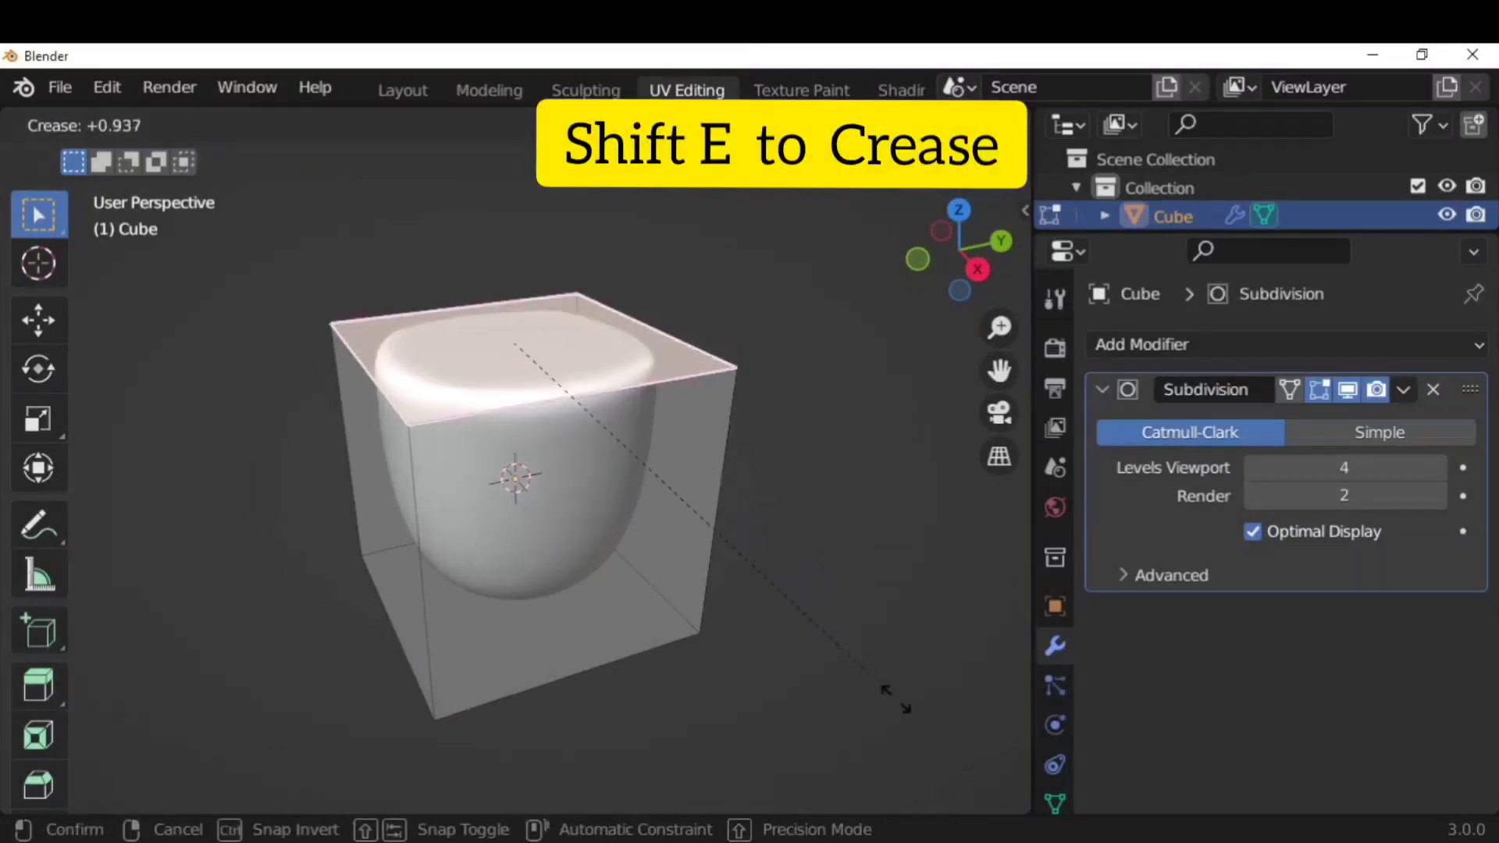
left_click(894, 697)
mouse_move(843, 616)
middle_mouse_down()
mouse_move(456, 494)
mouse_move(766, 622)
mouse_move(844, 632)
mouse_move(367, 502)
mouse_move(808, 580)
mouse_move(863, 612)
middle_mouse_up()
key("Tab")
key("Tab")
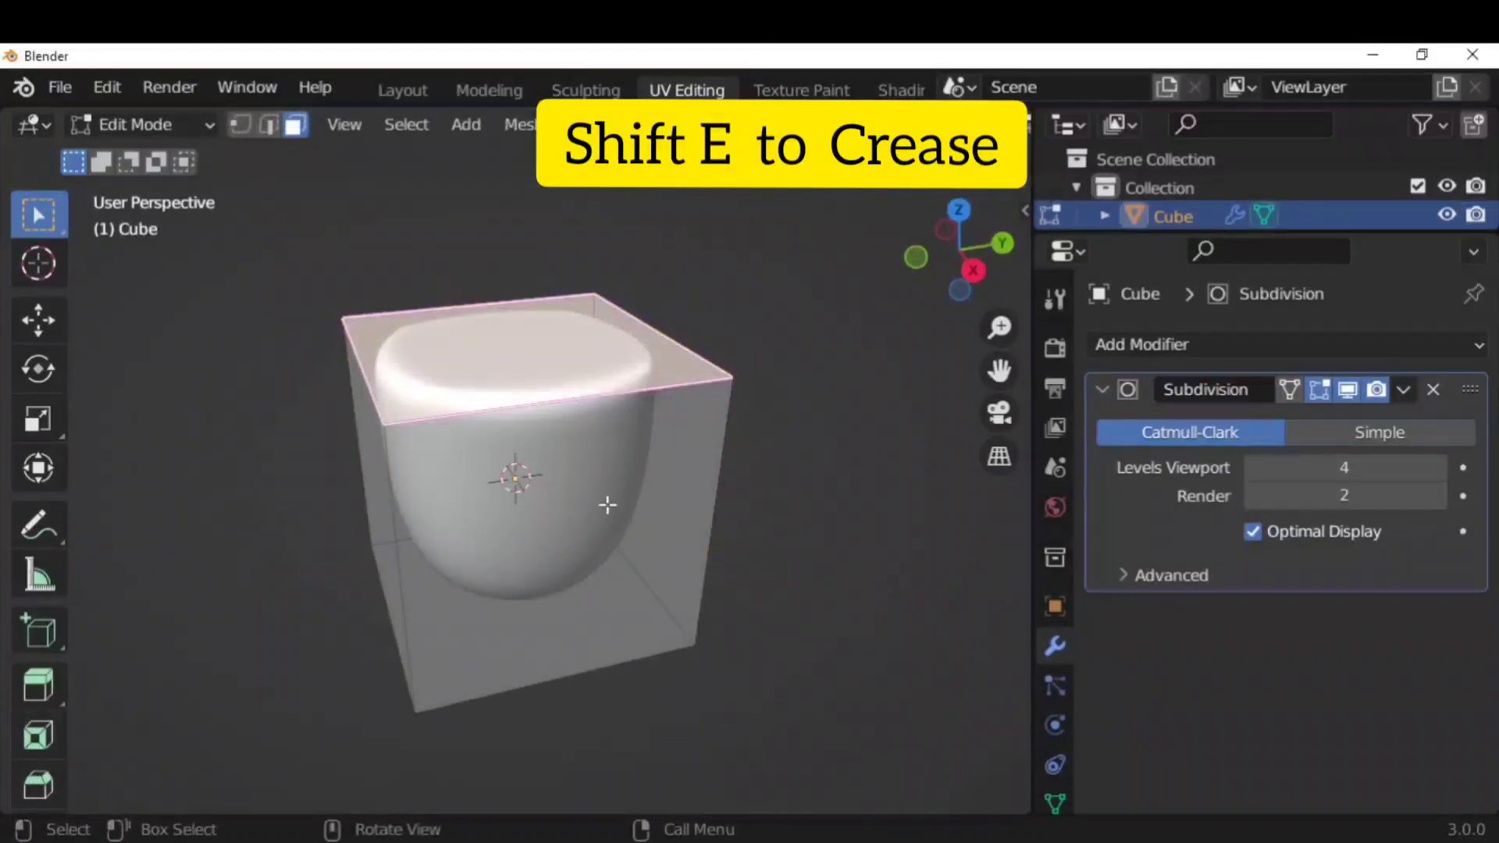
Crease the edges of the cube's +X side face and return to Object Mode
middle_click_drag(606, 505, 637, 459)
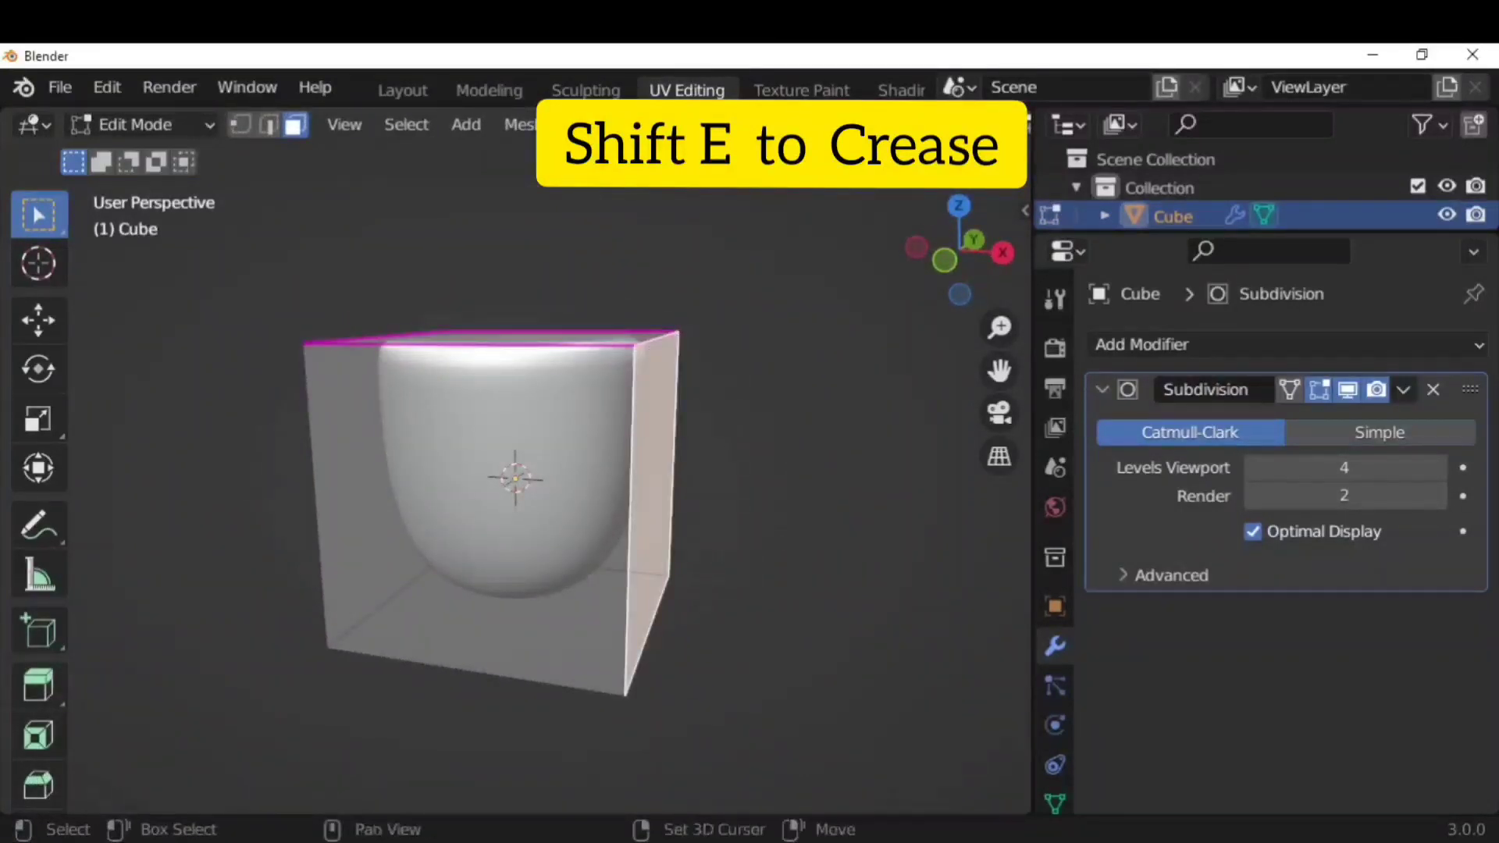
key("shift+e")
left_click(945, 660)
middle_click_drag(920, 593, 802, 561)
key("Tab")
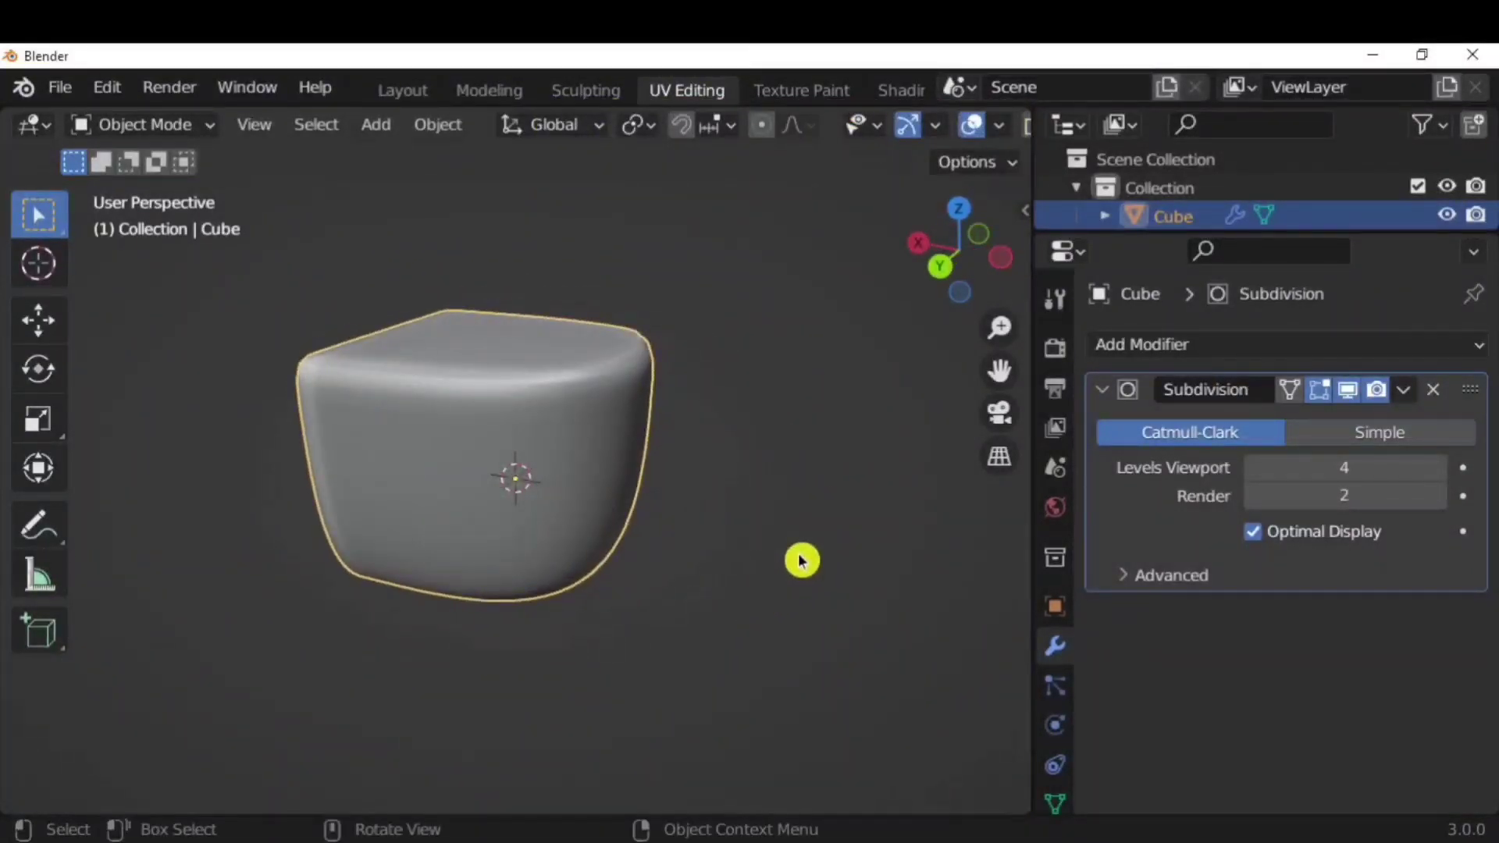
Select the single bottom edge opposite the creased side face and apply an edge crease to it
key("Tab")
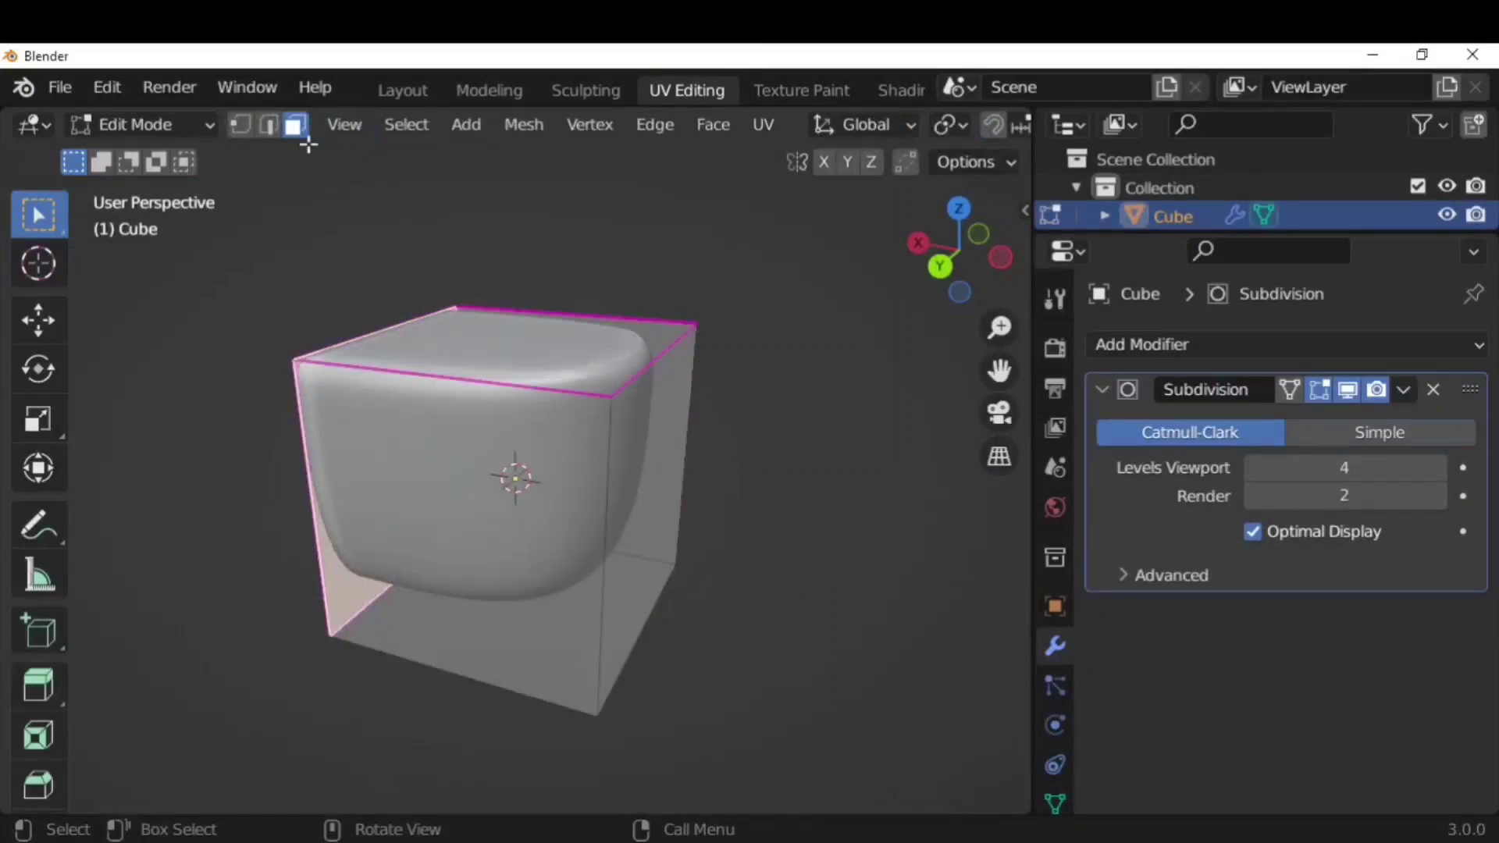
middle_click_drag(735, 523, 676, 574)
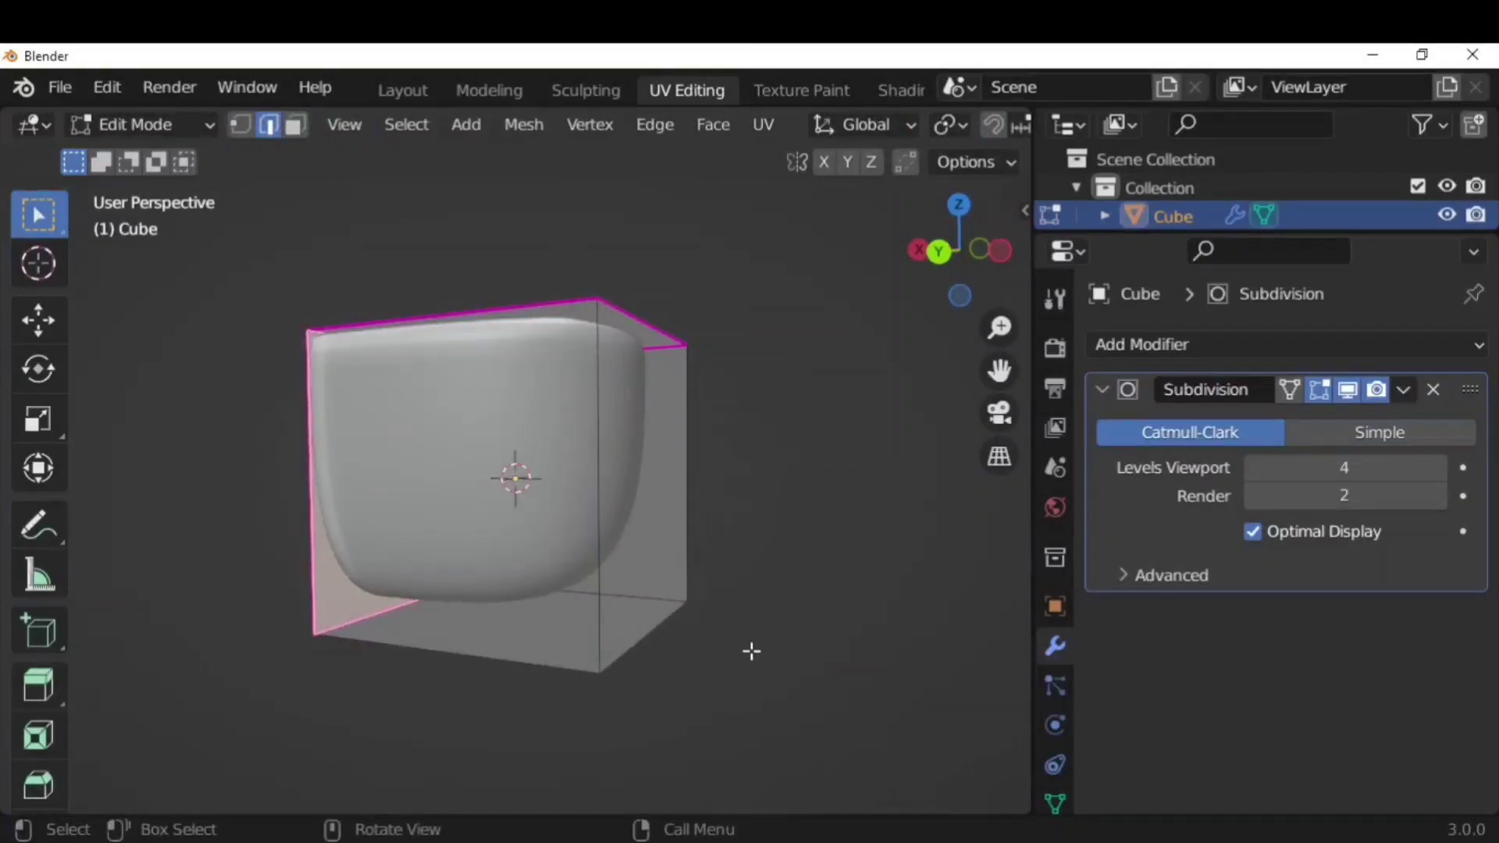
middle_click_drag(752, 651, 806, 609)
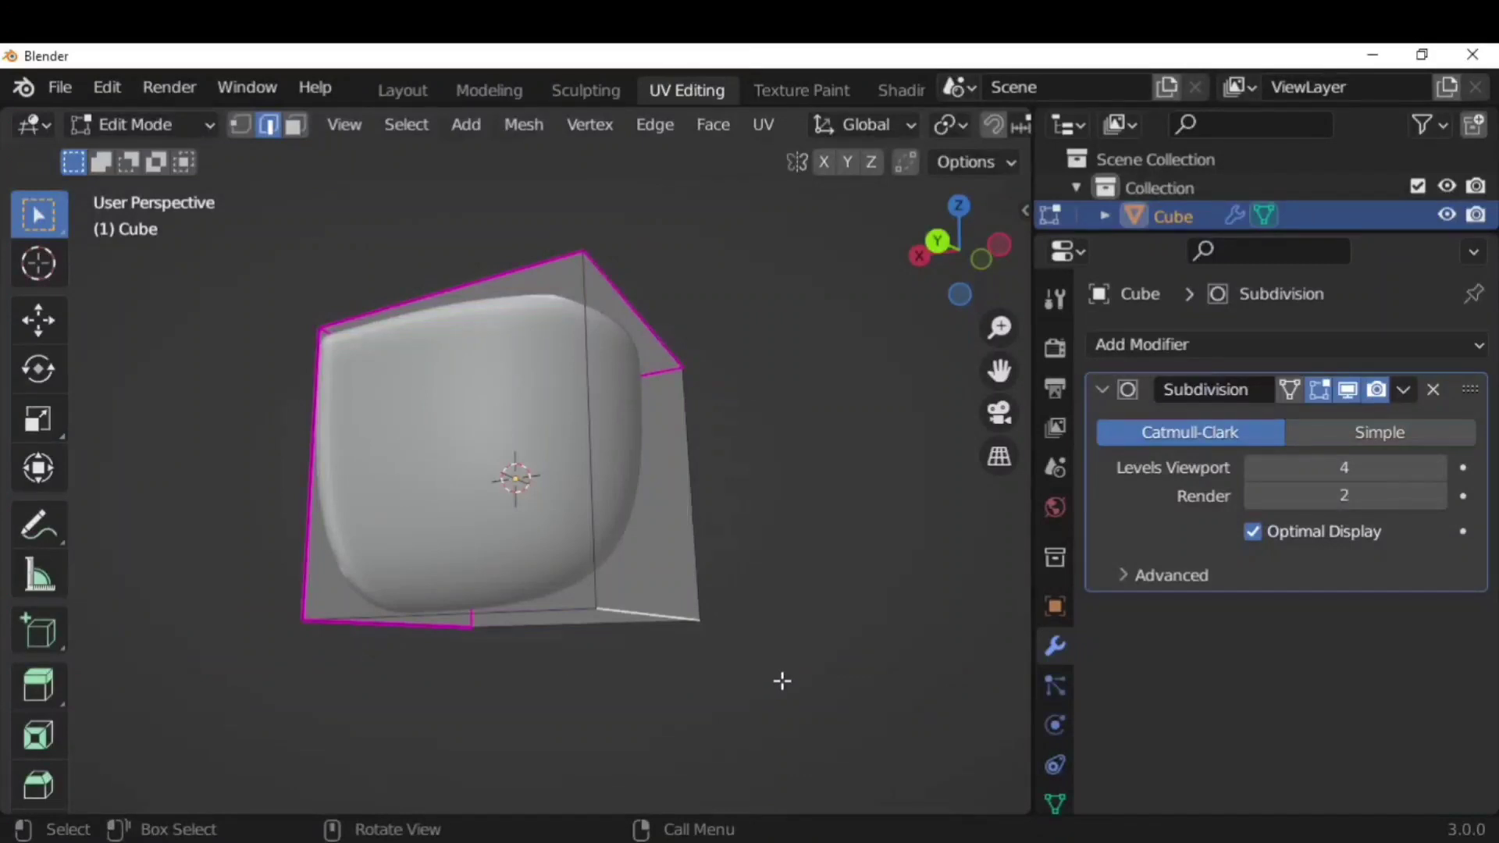
key("shift+e")
left_click(953, 796)
middle_click_drag(953, 796, 397, 411)
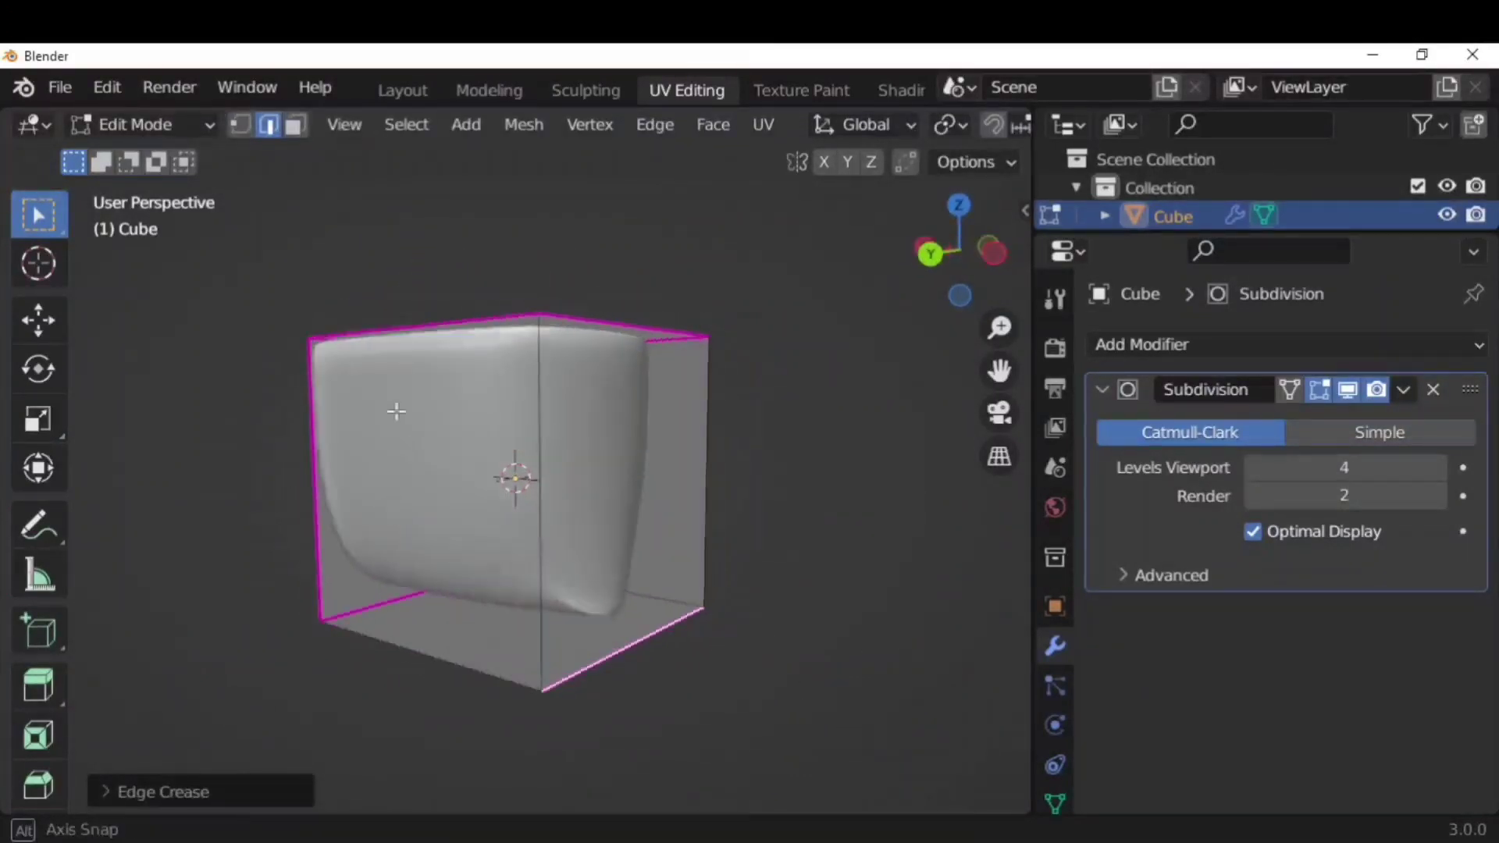
Reduce the edge crease around the cube's +Y side face and inspect the shape in Object Mode
key("a")
key("shift+e")
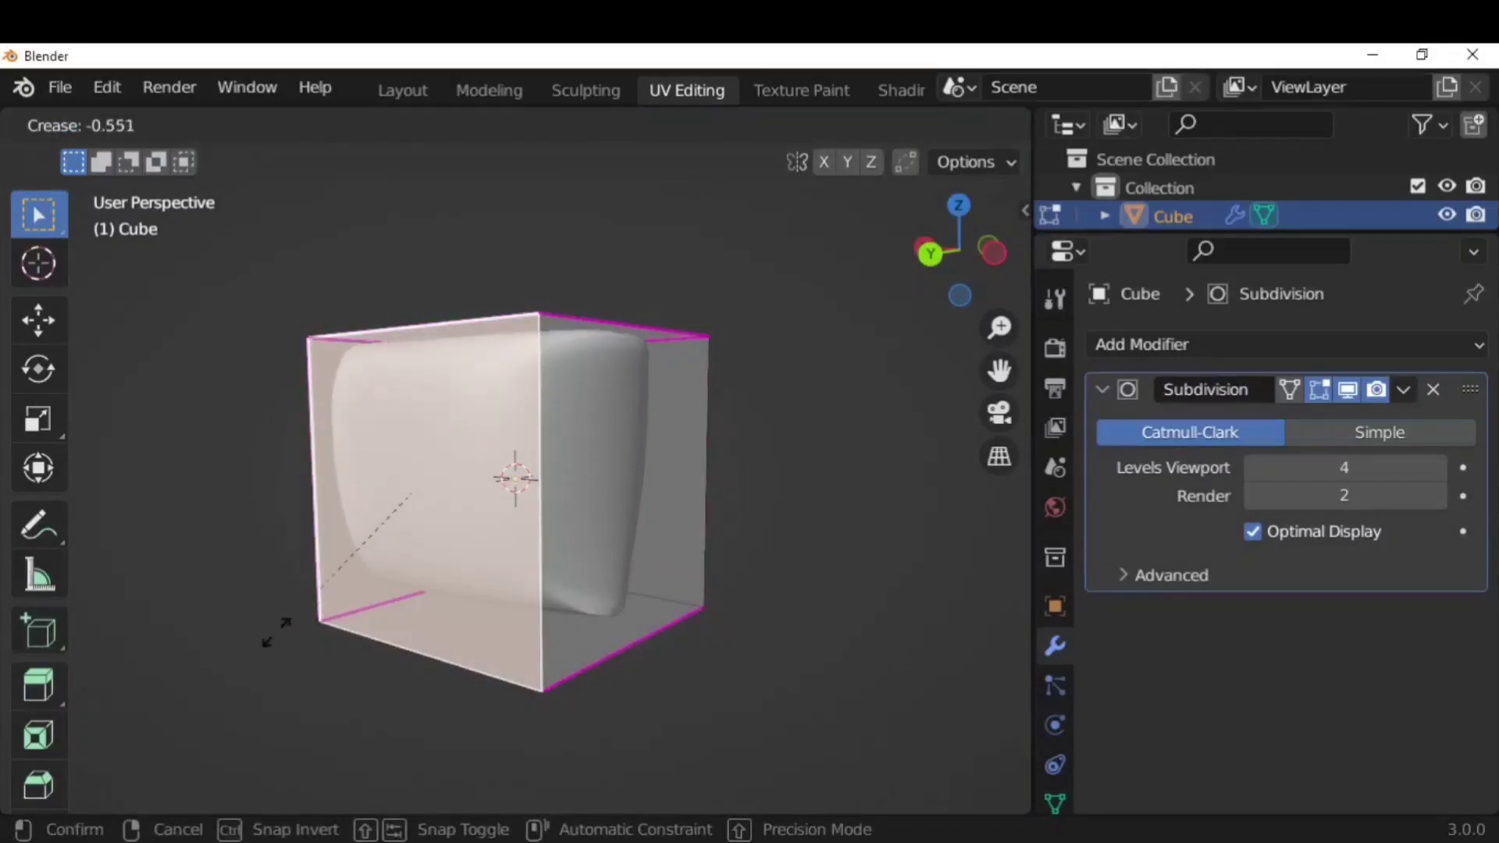
left_click(394, 476)
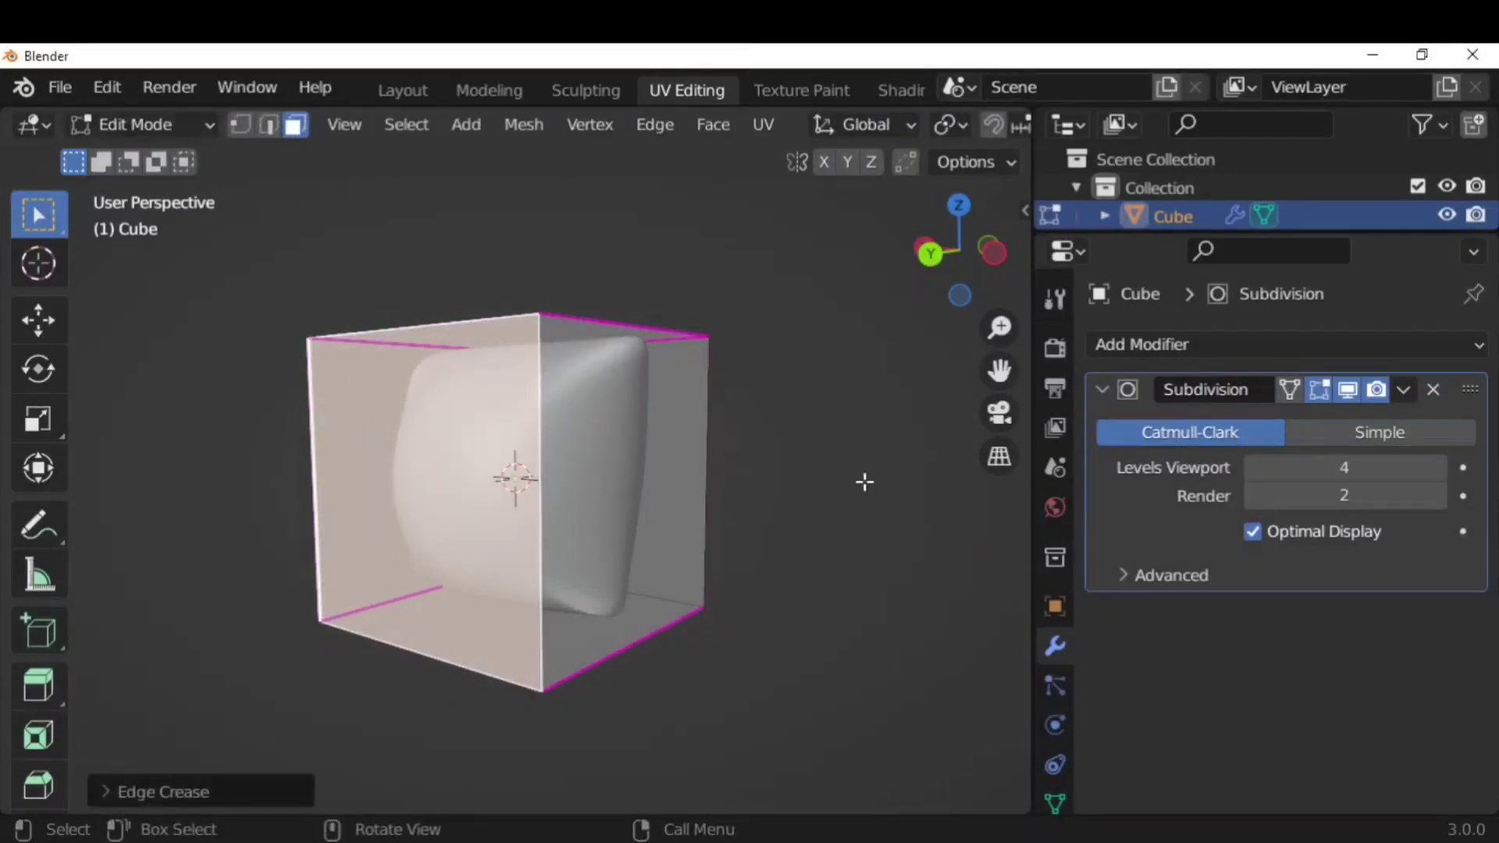
key("Tab")
middle_click_drag(865, 482, 744, 595)
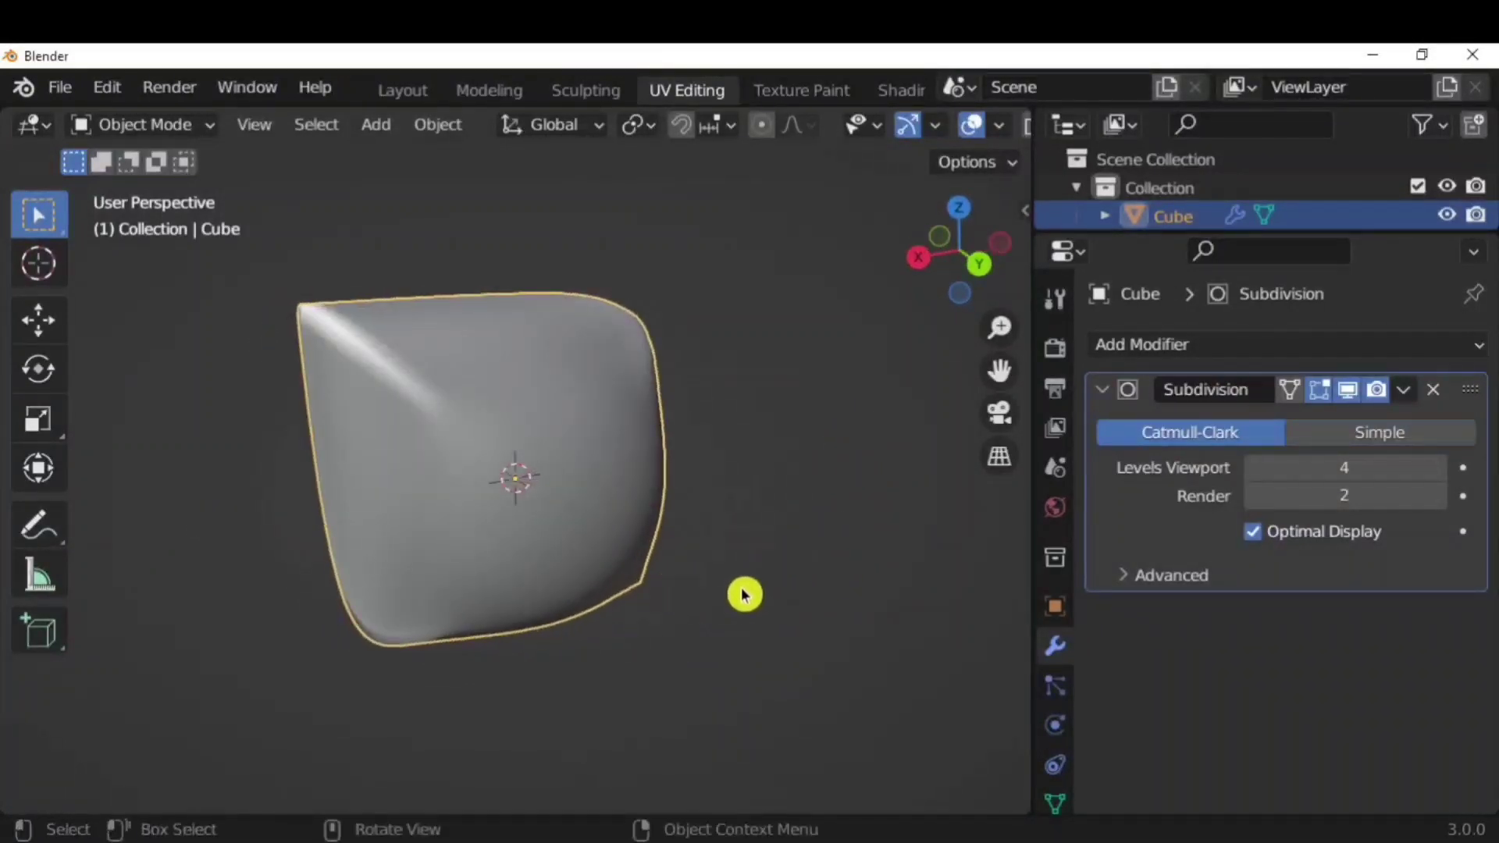
Extrude the cube's +Y side face outward and inspect the result in Object Mode
key("Tab")
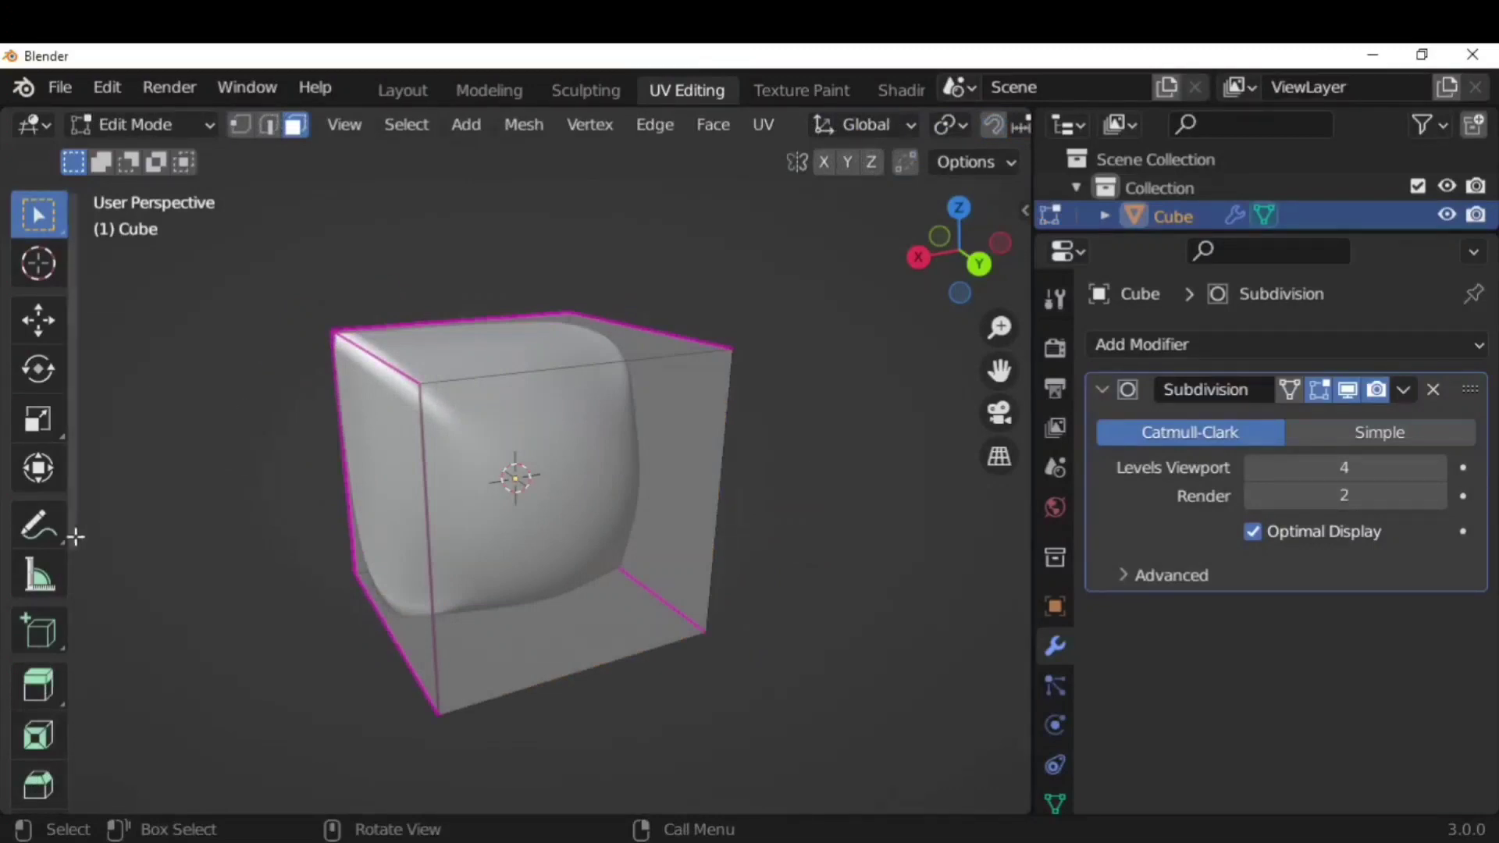
left_click(591, 530)
key("e")
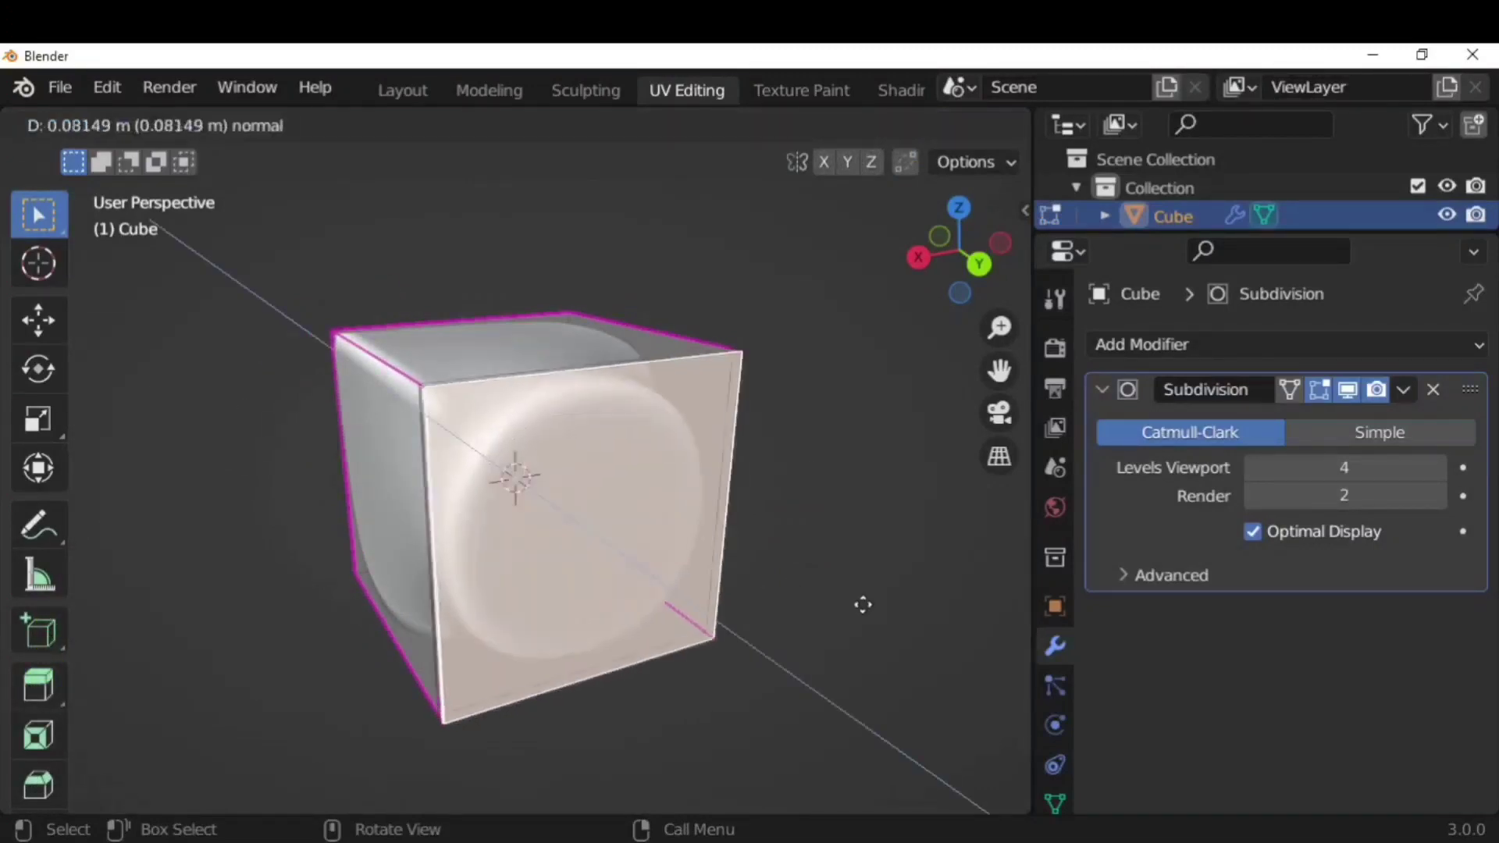
left_click(789, 616)
key("Tab")
middle_click_drag(779, 608, 613, 612)
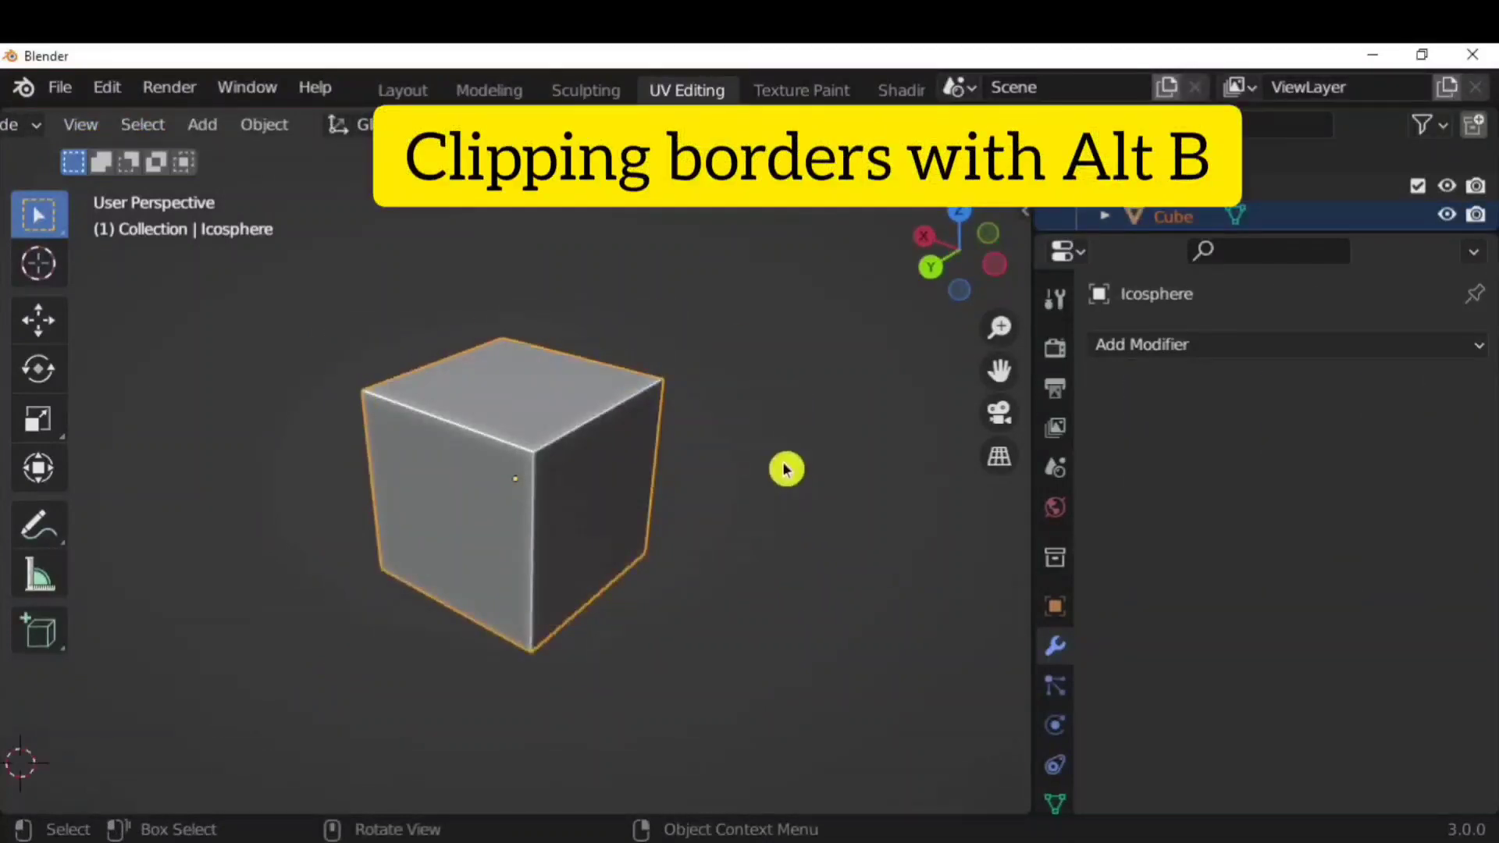
Draw a view clipping border around the cube's right-hand part to expose the spheres nested inside it
middle_click_drag(786, 469, 793, 503)
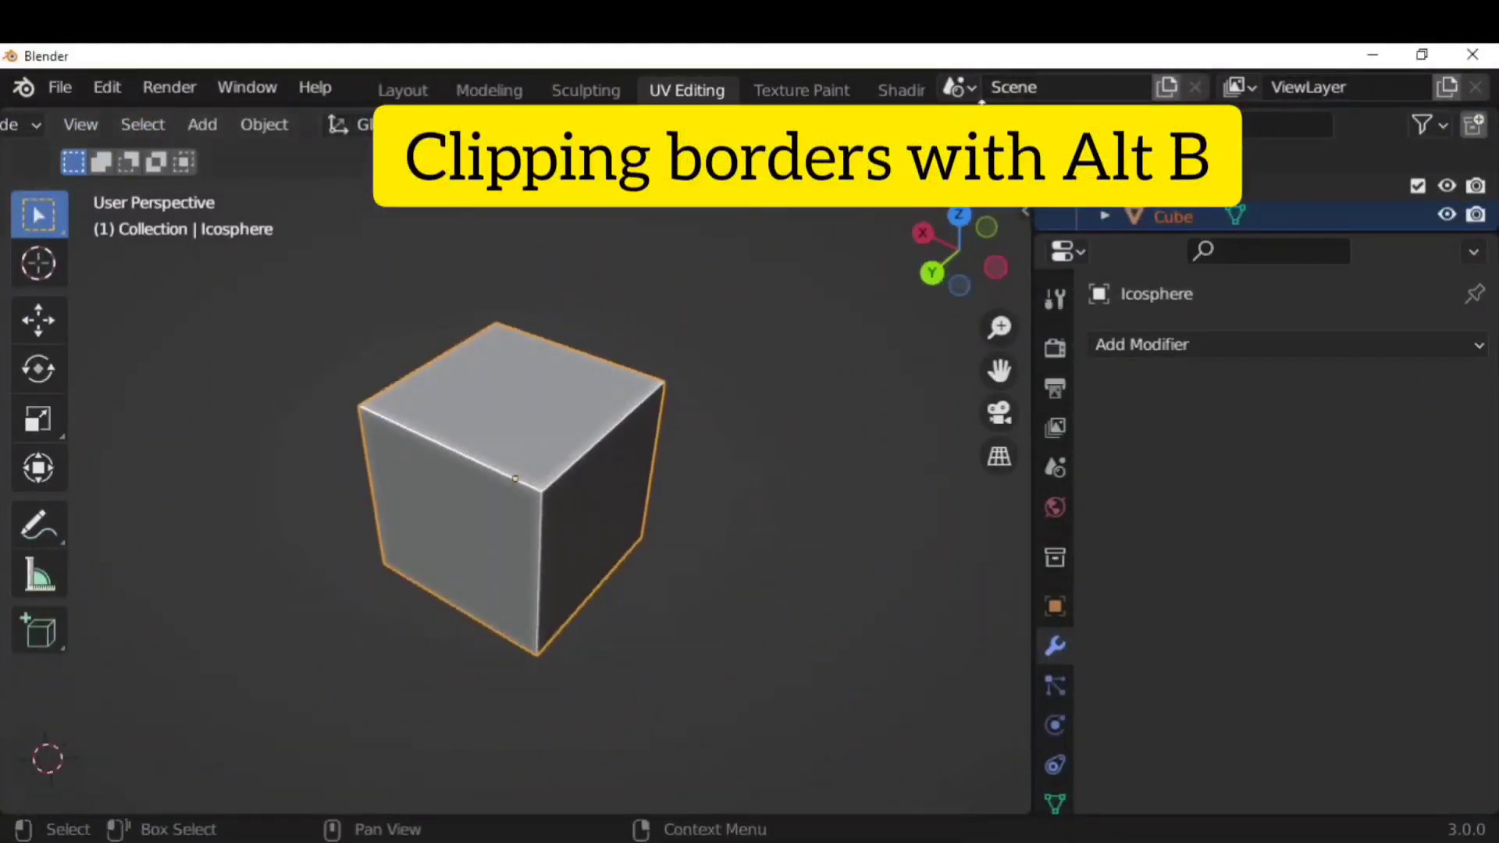
scroll(748, 442, "down", 1)
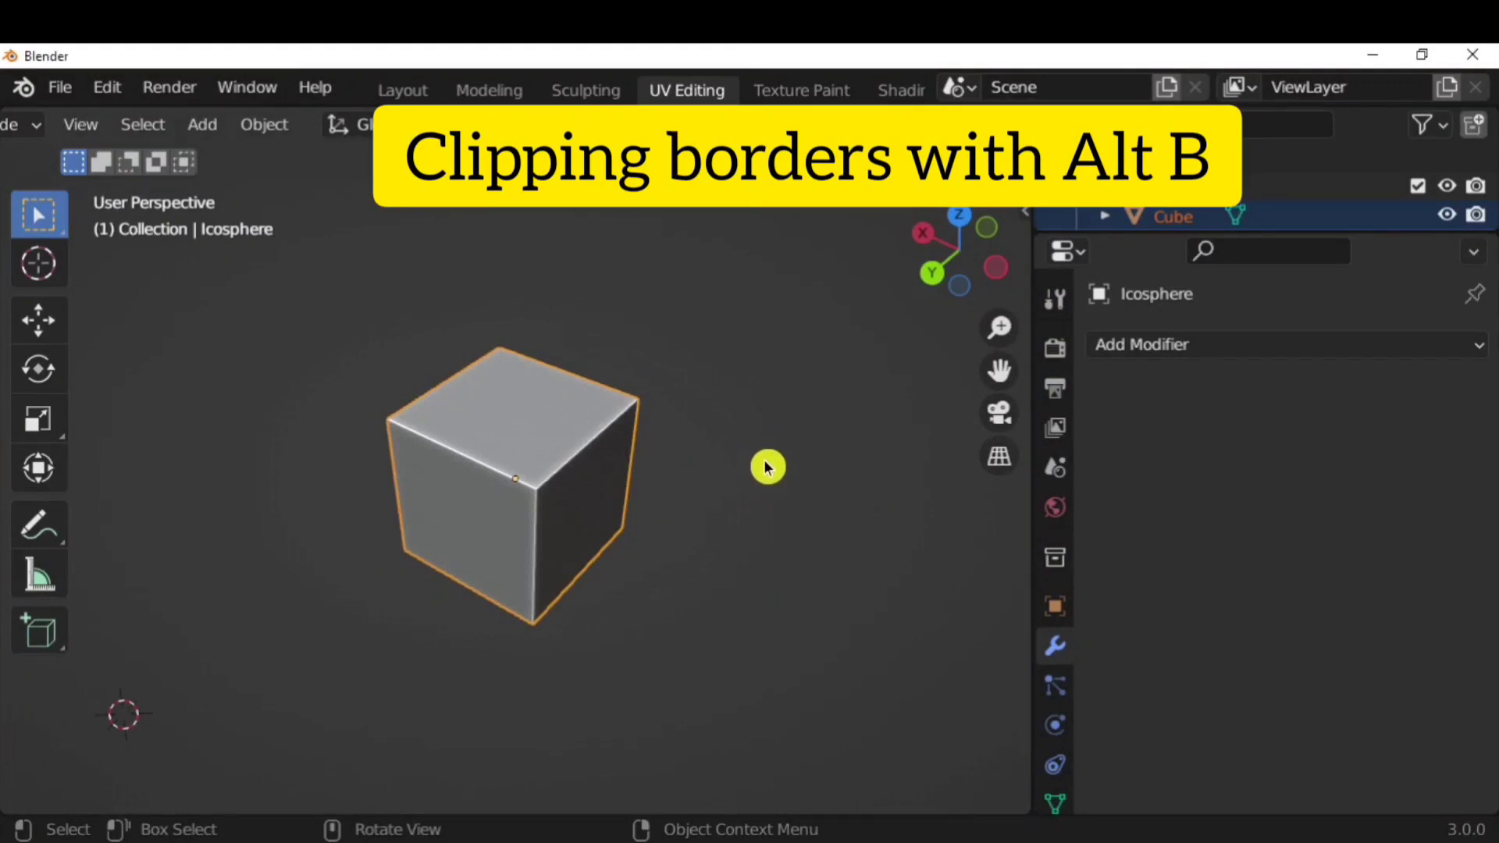
key("alt+b")
left_click_drag(517, 316, 735, 645)
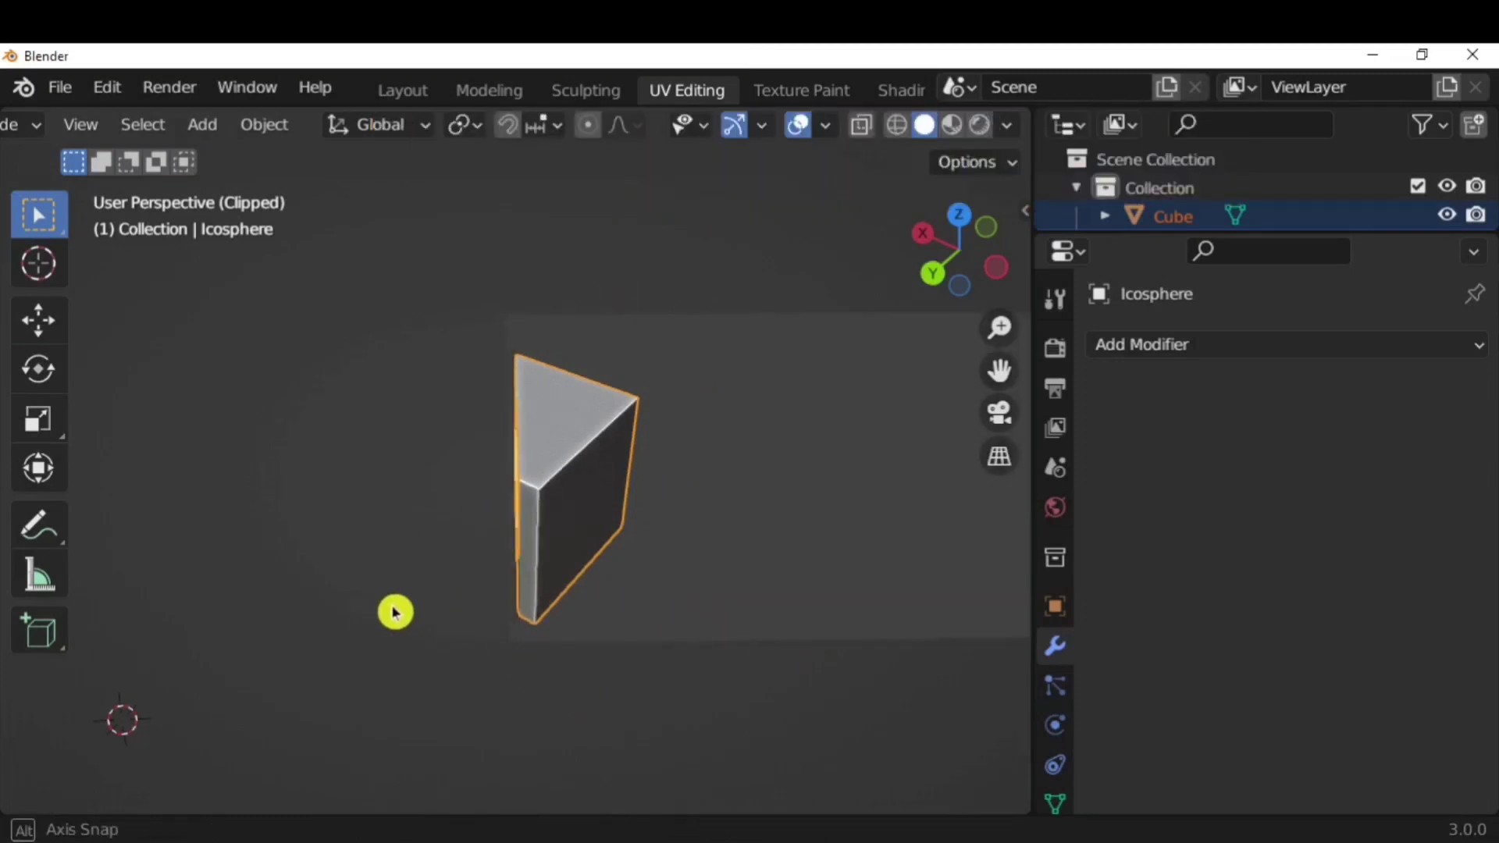
middle_click_drag(395, 612, 673, 545)
scroll(640, 542, "up", 2)
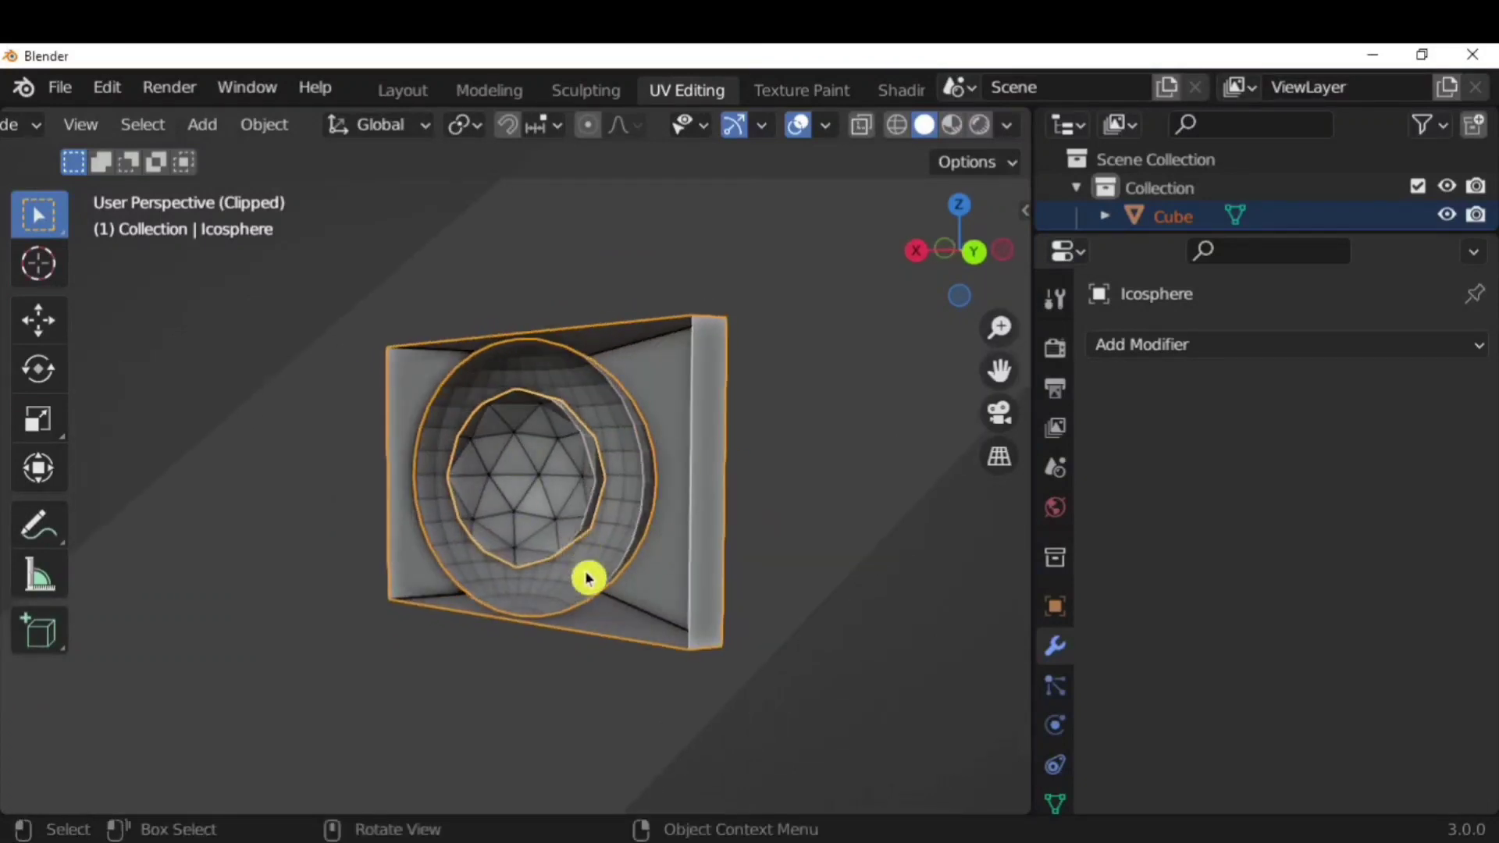
Extrude one triangular face near the centre of the innermost icosphere in Edit Mode
key("Tab")
left_click(515, 465)
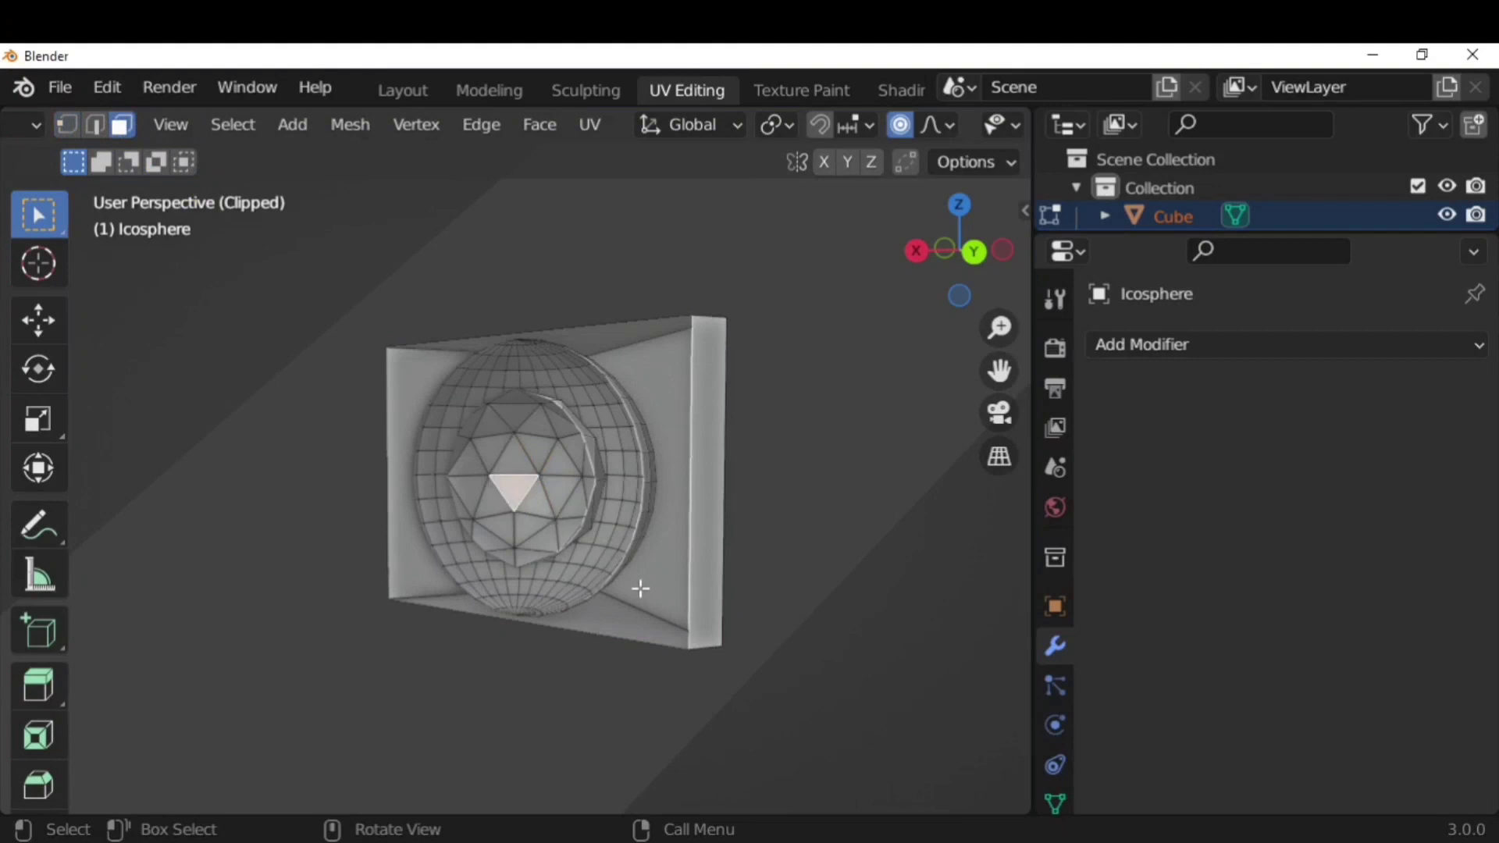
key("e")
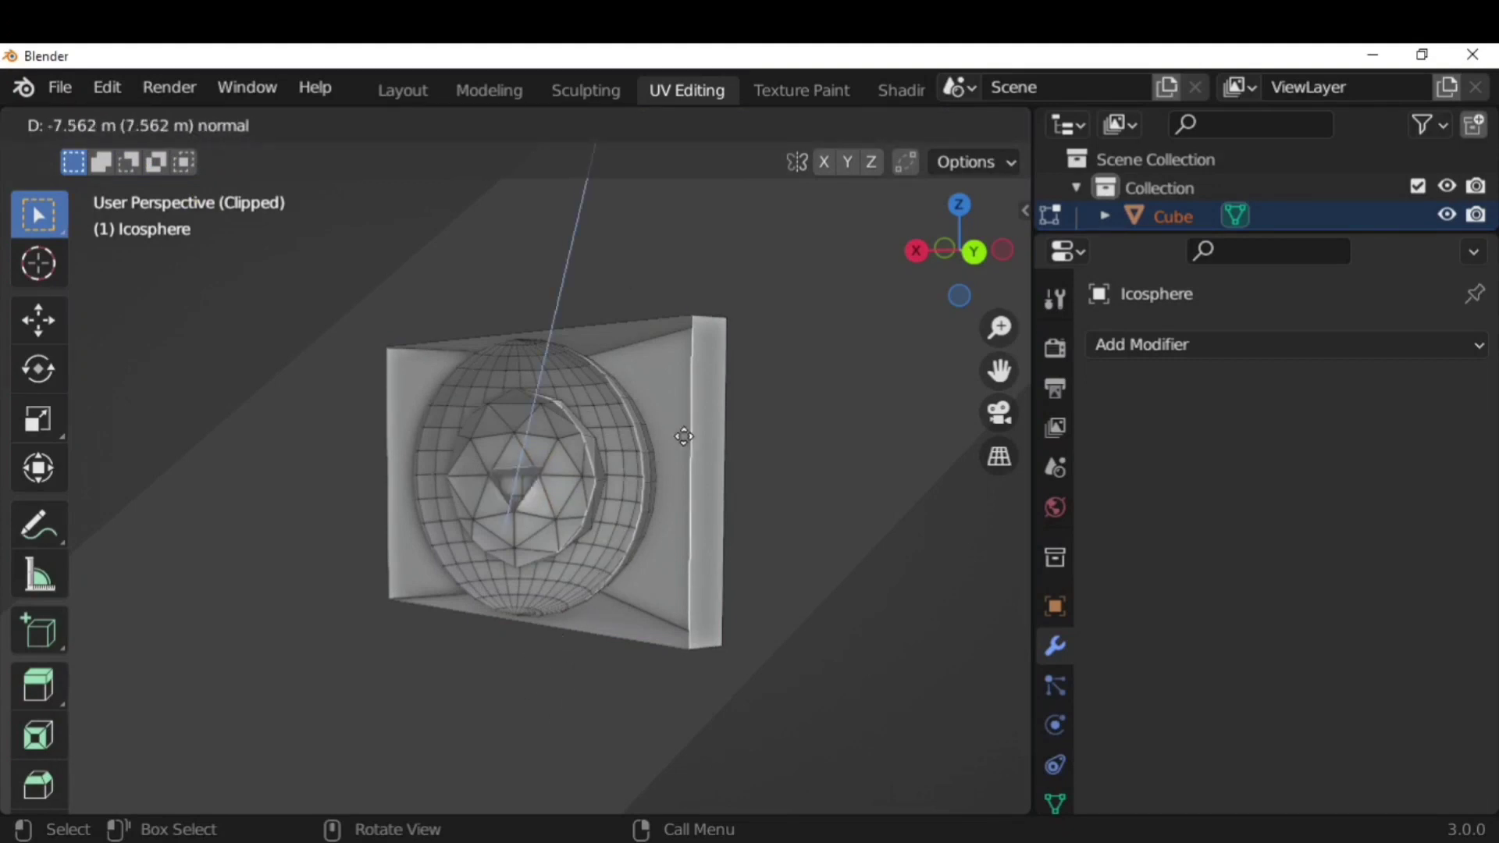
left_click(415, 582)
left_click(206, 539)
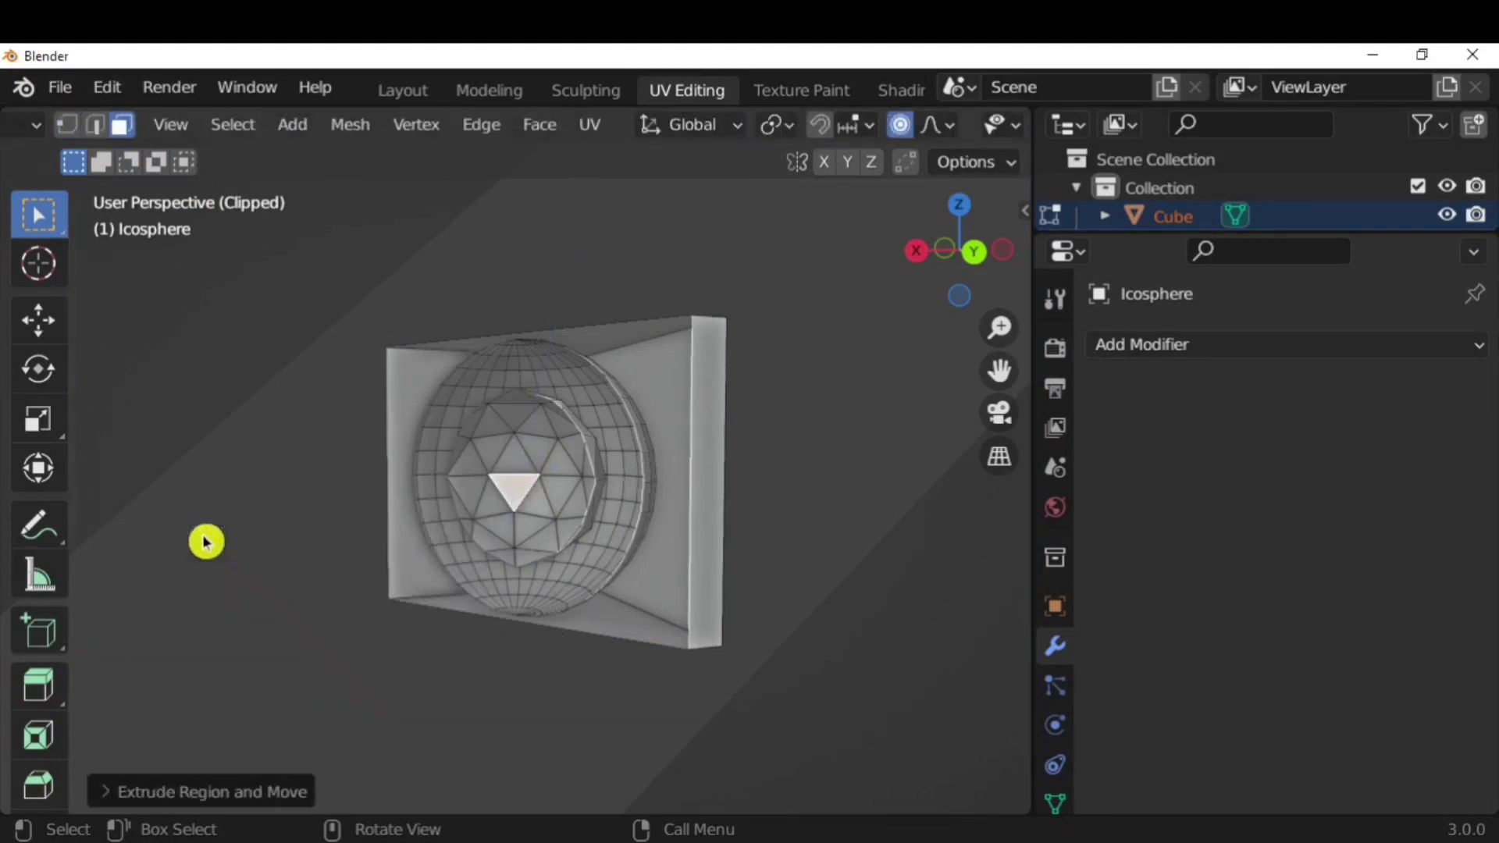
Return to Object Mode and clear the clipping border so the whole cube is shown
middle_click_drag(722, 528, 732, 570)
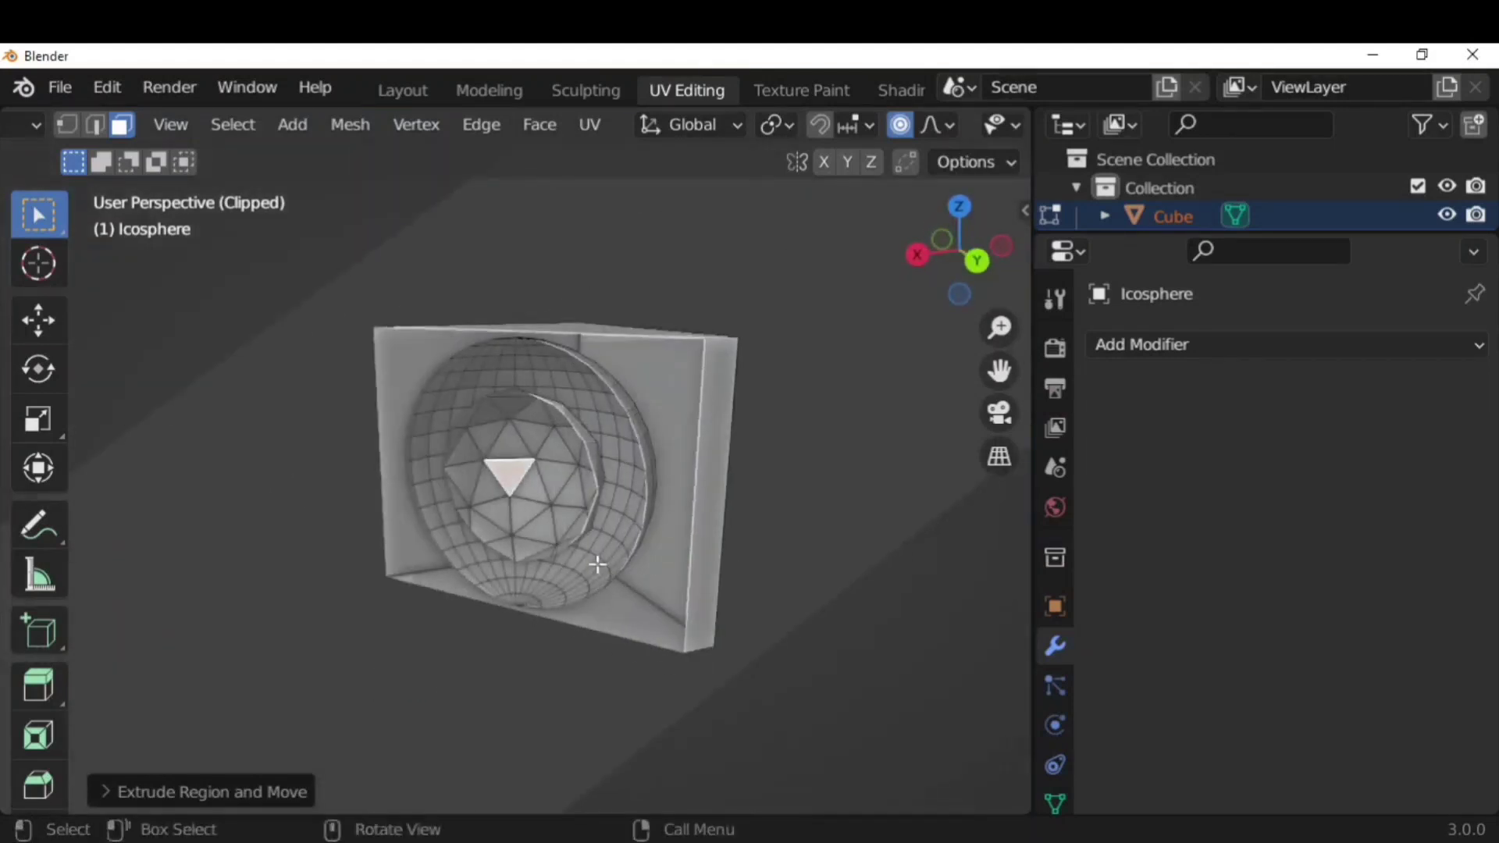
middle_click_drag(580, 575, 720, 684)
key("Tab")
key("alt+b")
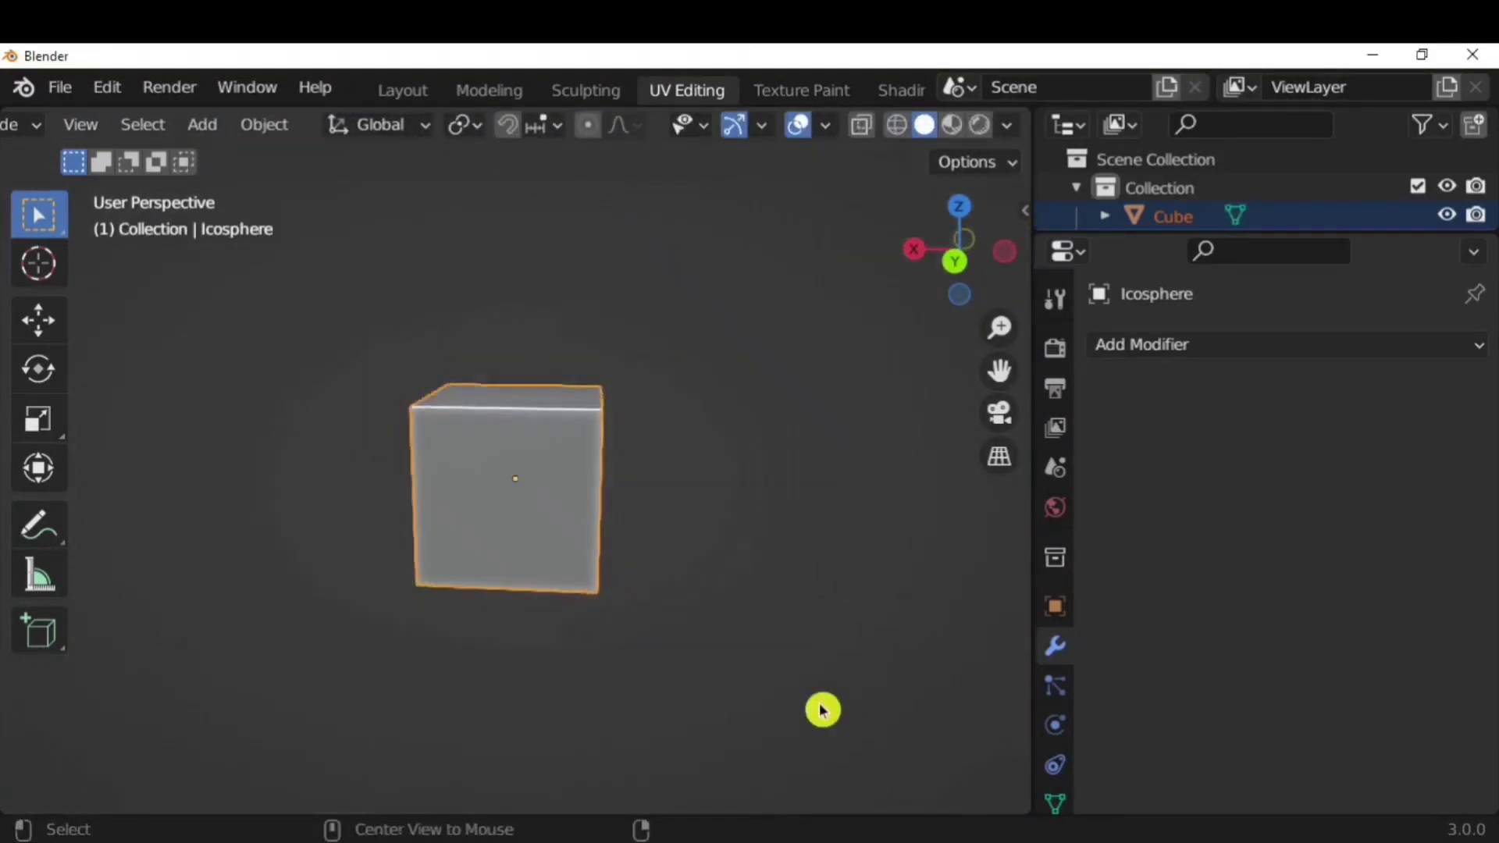
middle_click_drag(578, 546, 454, 529)
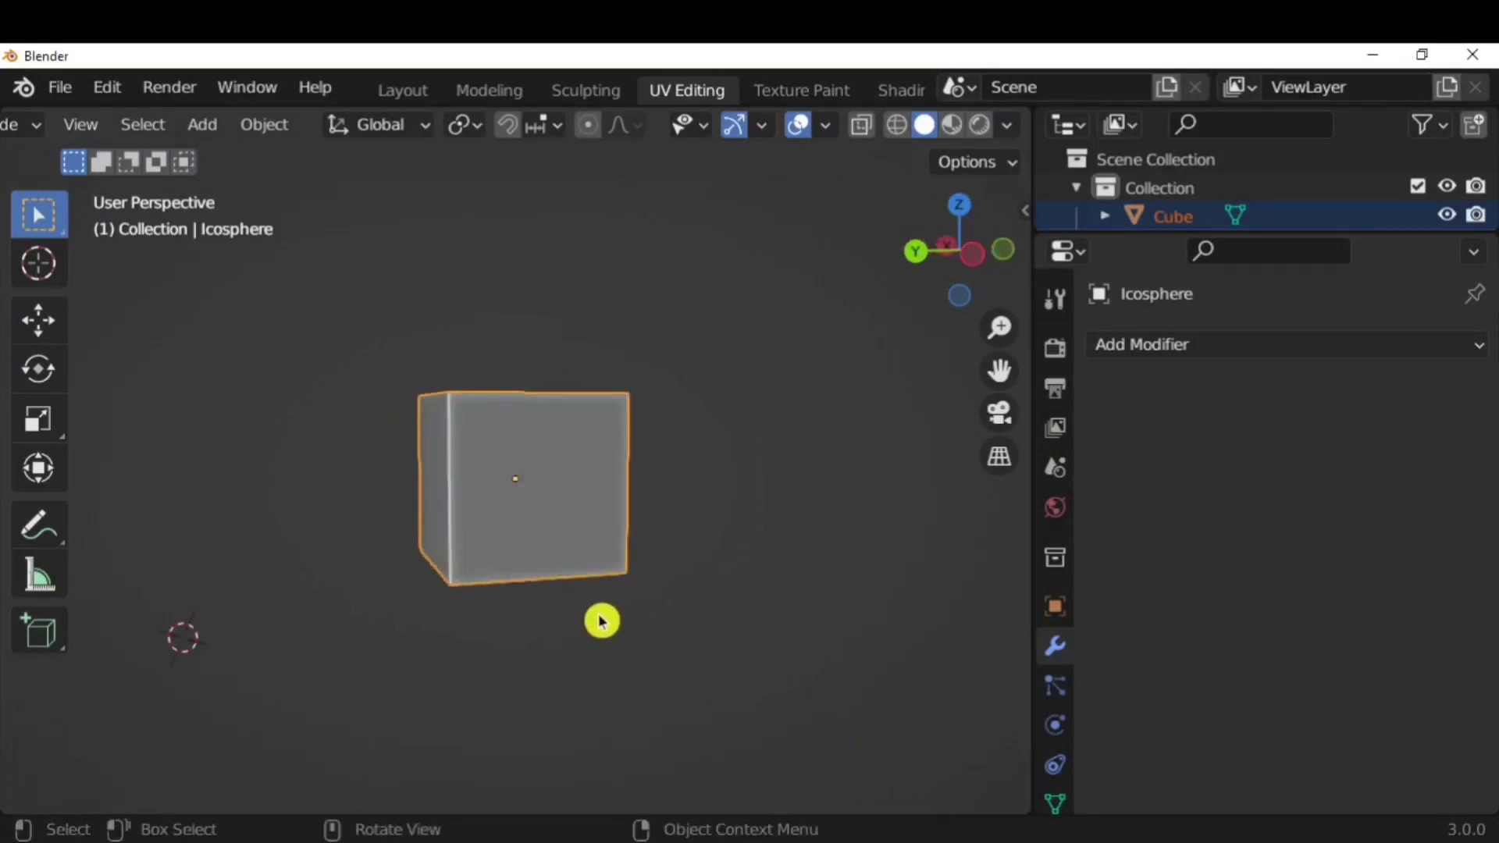
middle_click_drag(601, 622, 726, 706)
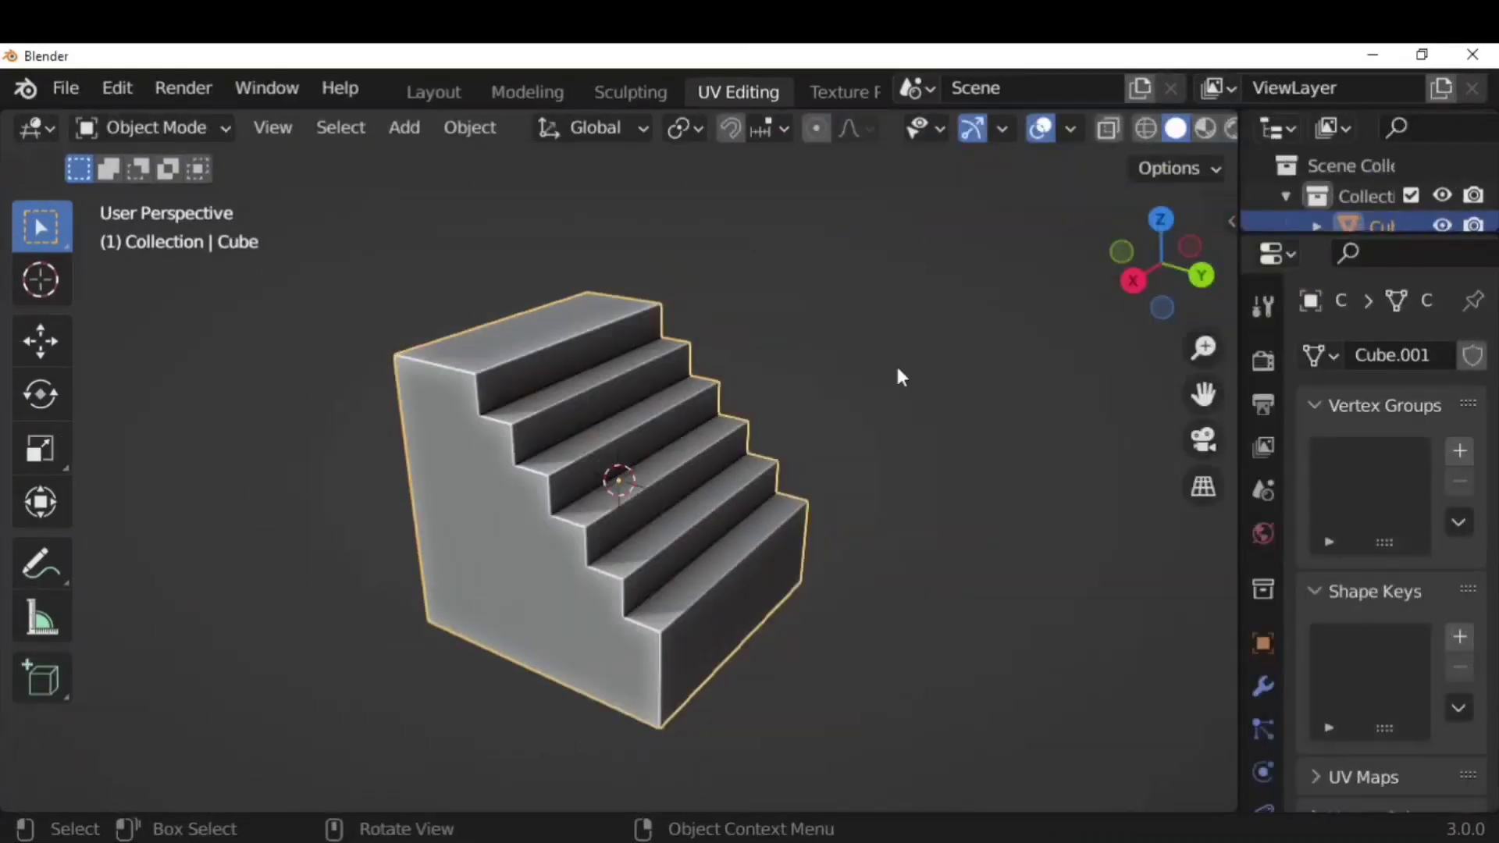
Convert all faces of the staircase mesh into a wireframe frame with a thickness of 0.1 m
key("Tab")
key("a")
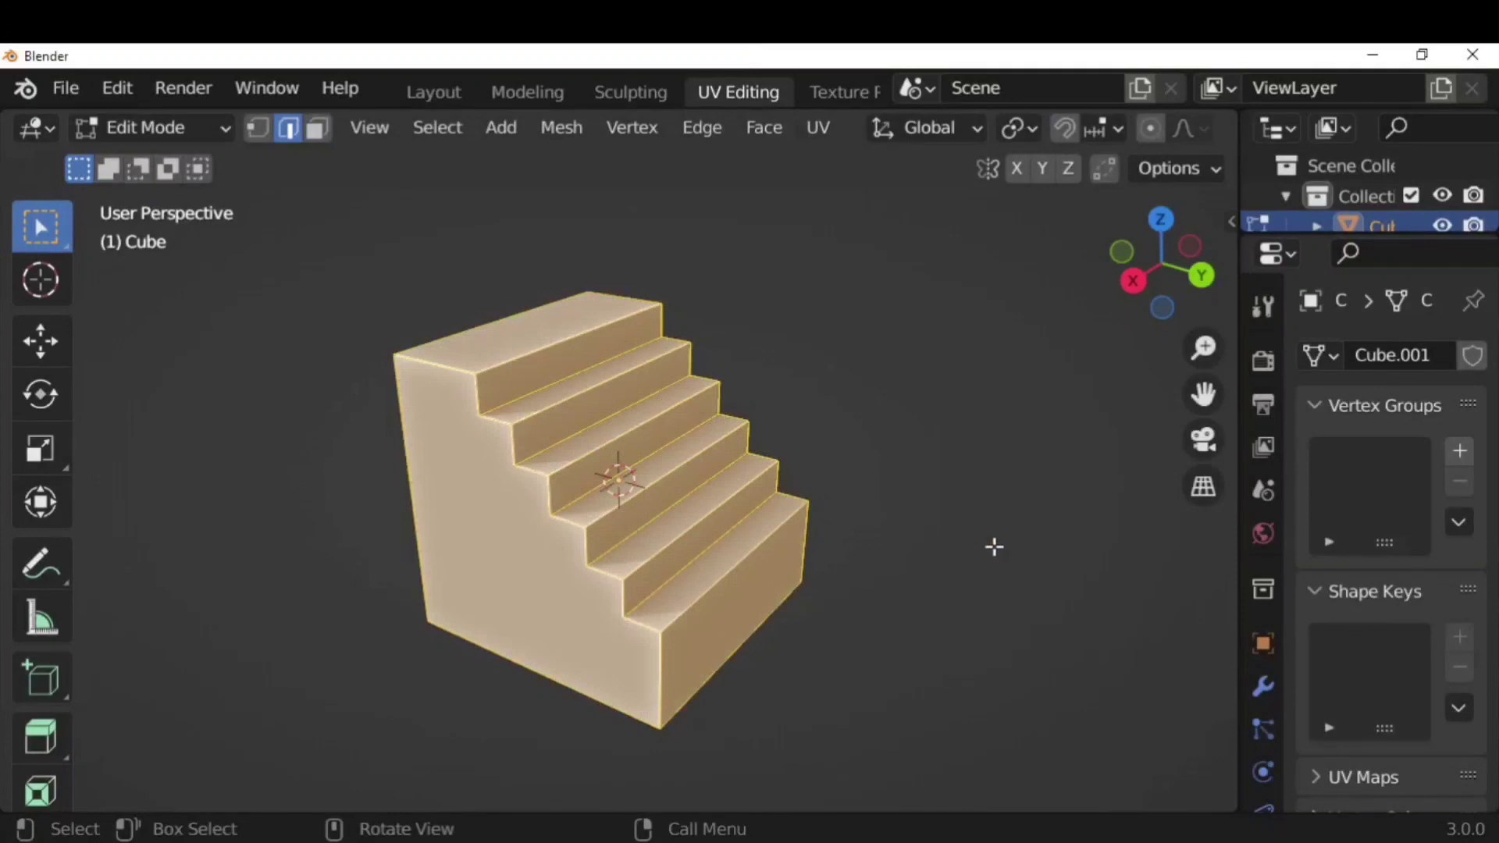
key("ctrl+f")
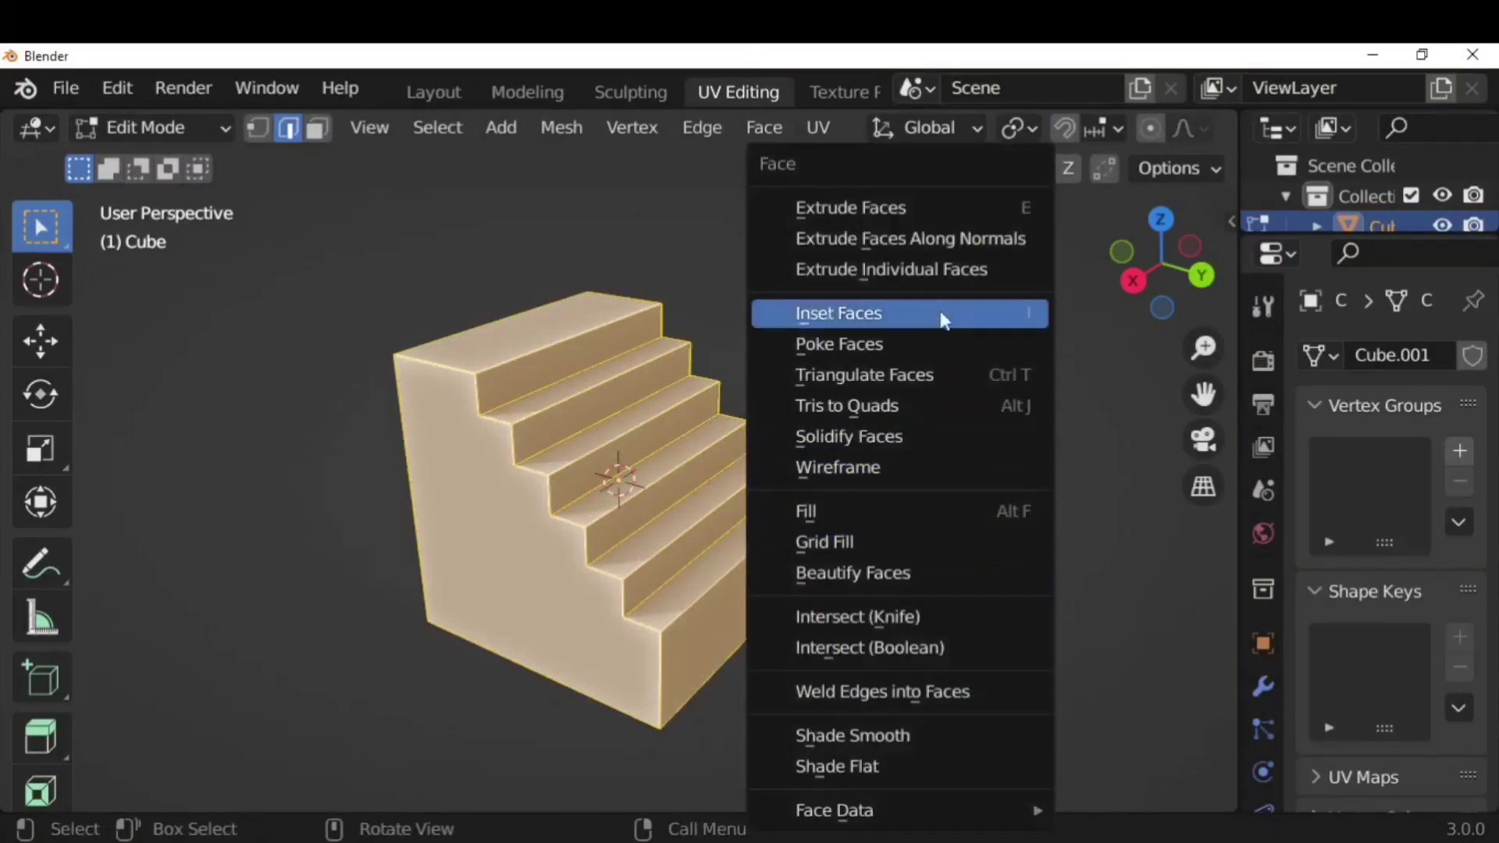
left_click(897, 467)
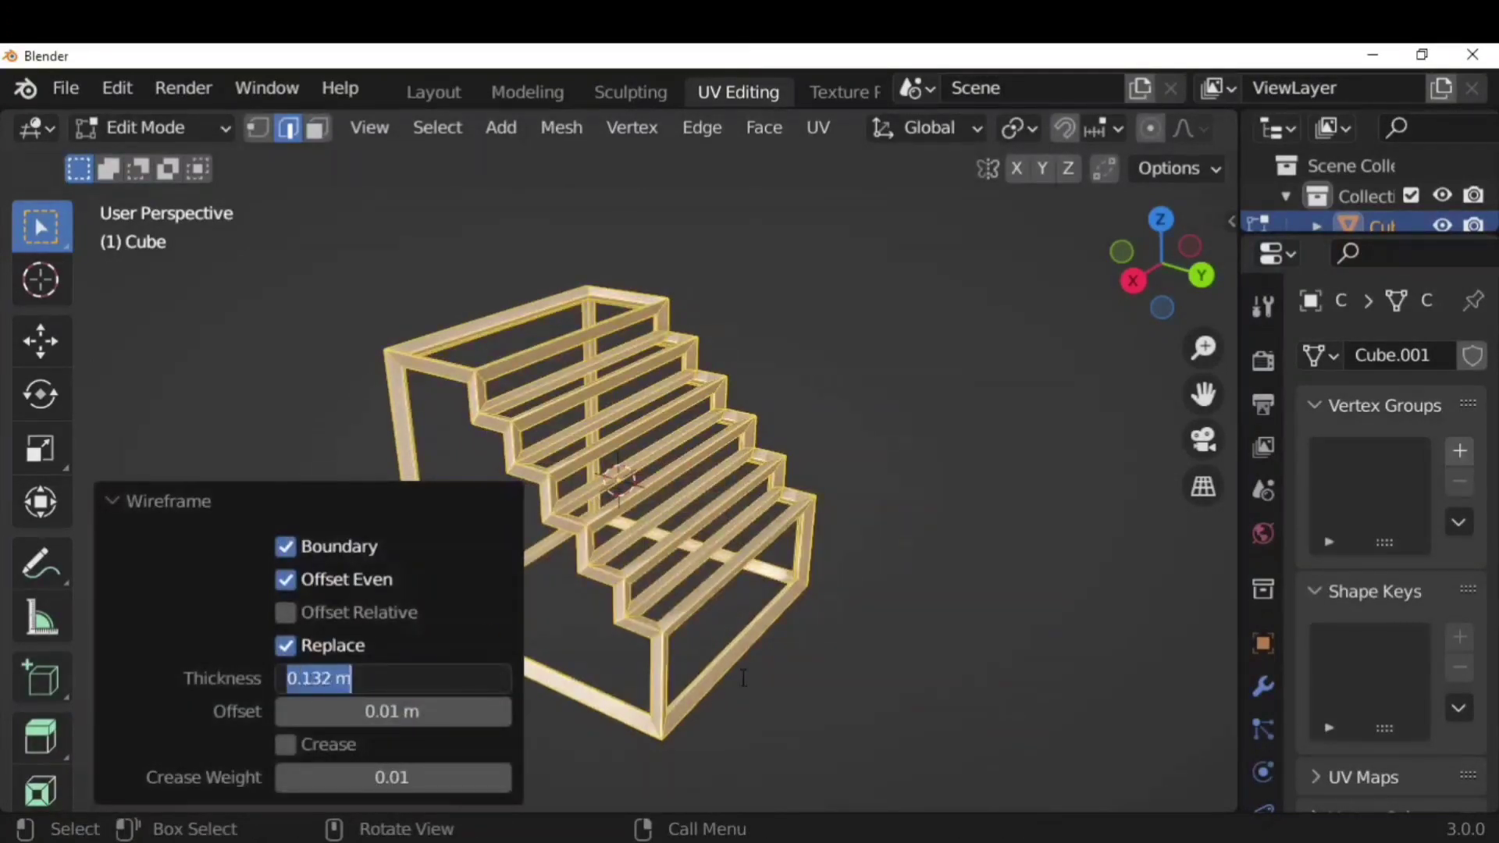
key("Return")
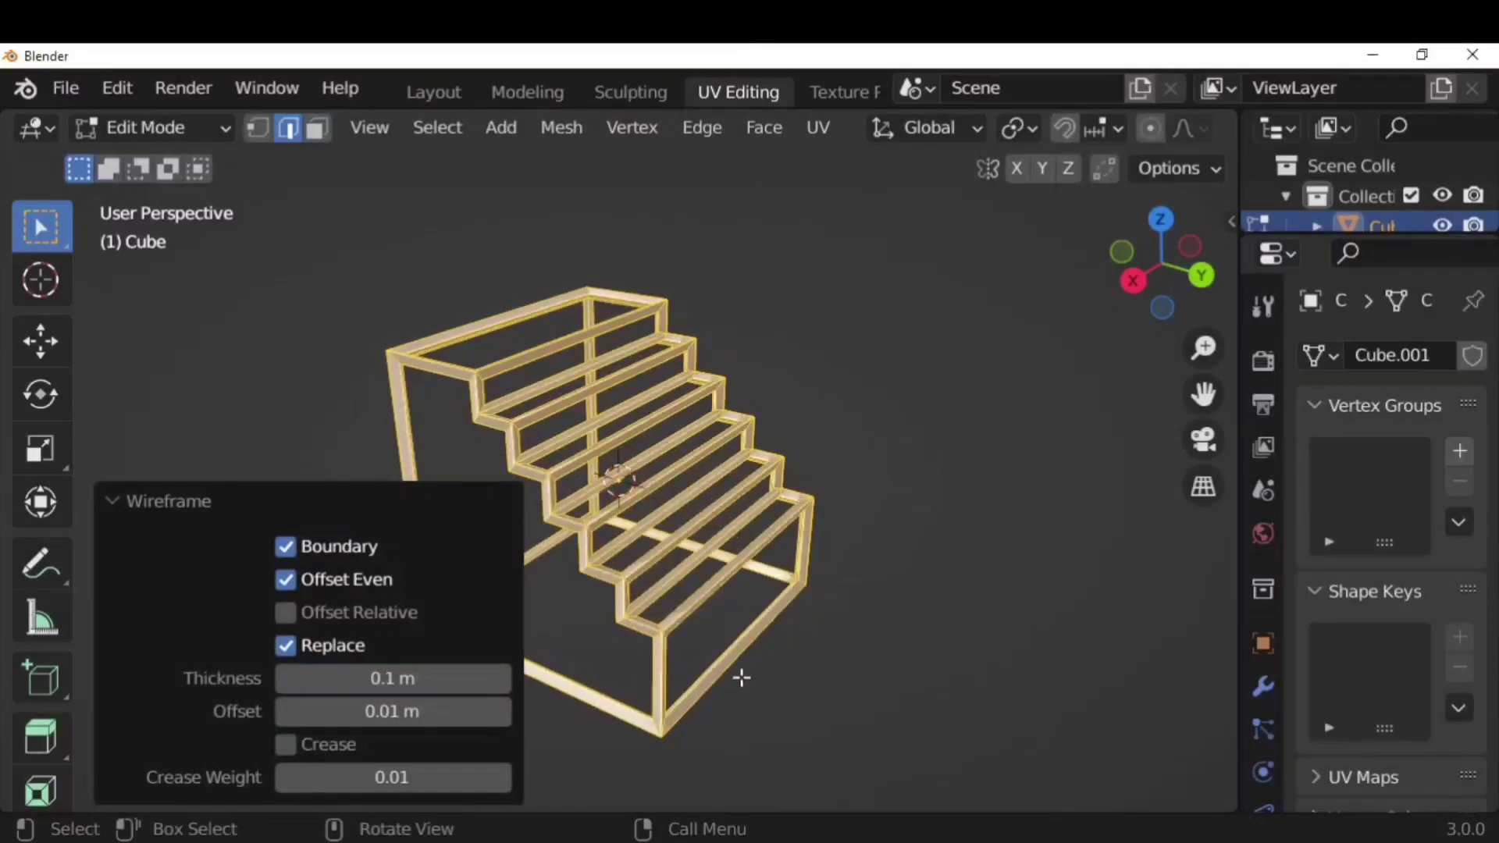
Set the staircase wireframe's thickness to 0.121 m and its offset to about 0.41 m, and inspect the frame
left_click_drag(392, 678, 419, 711)
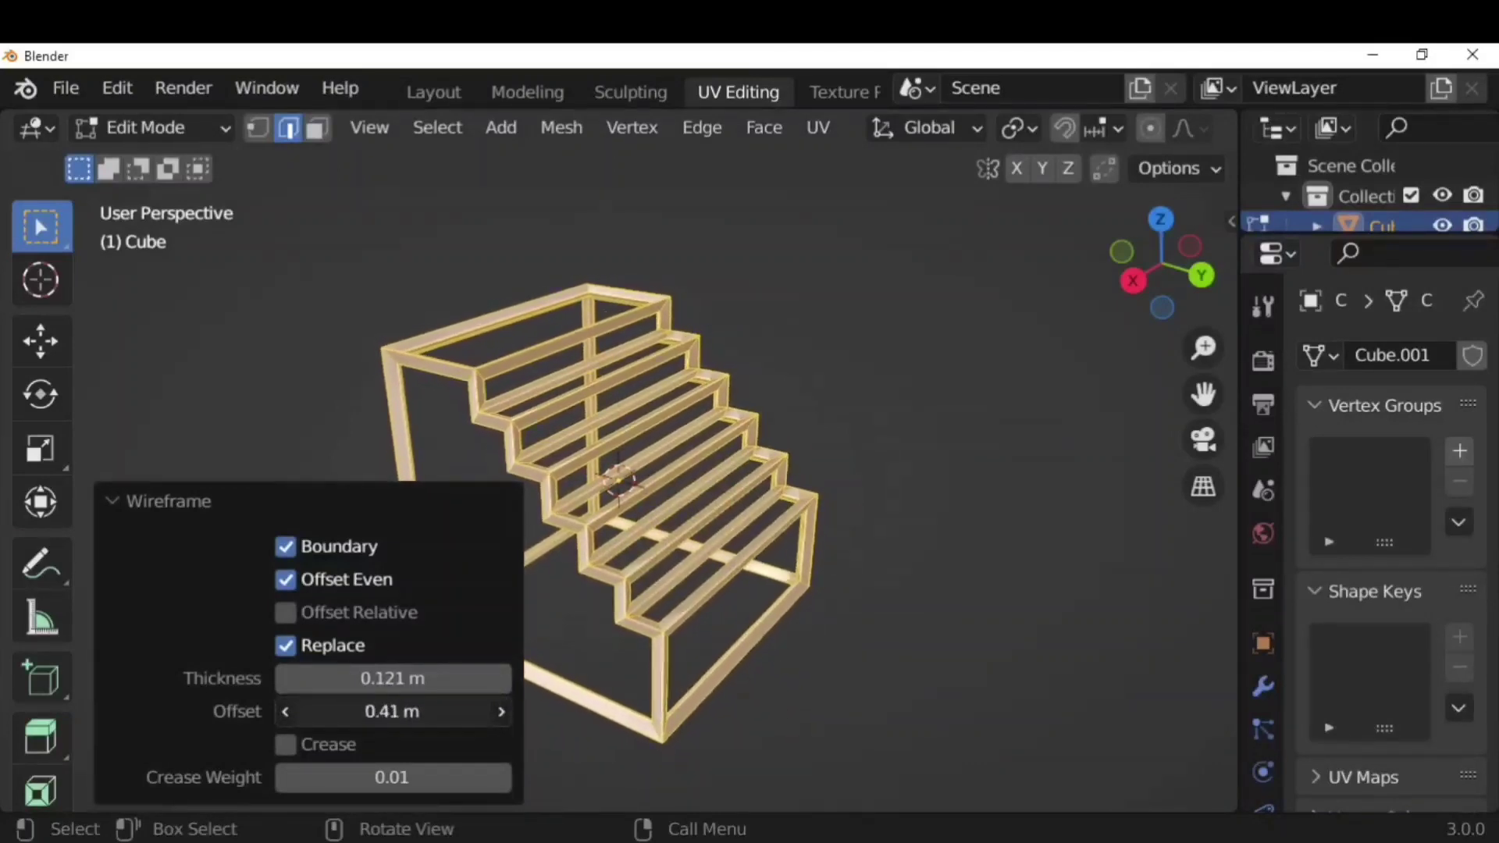
left_click(289, 747)
left_click(288, 746)
left_click(930, 573)
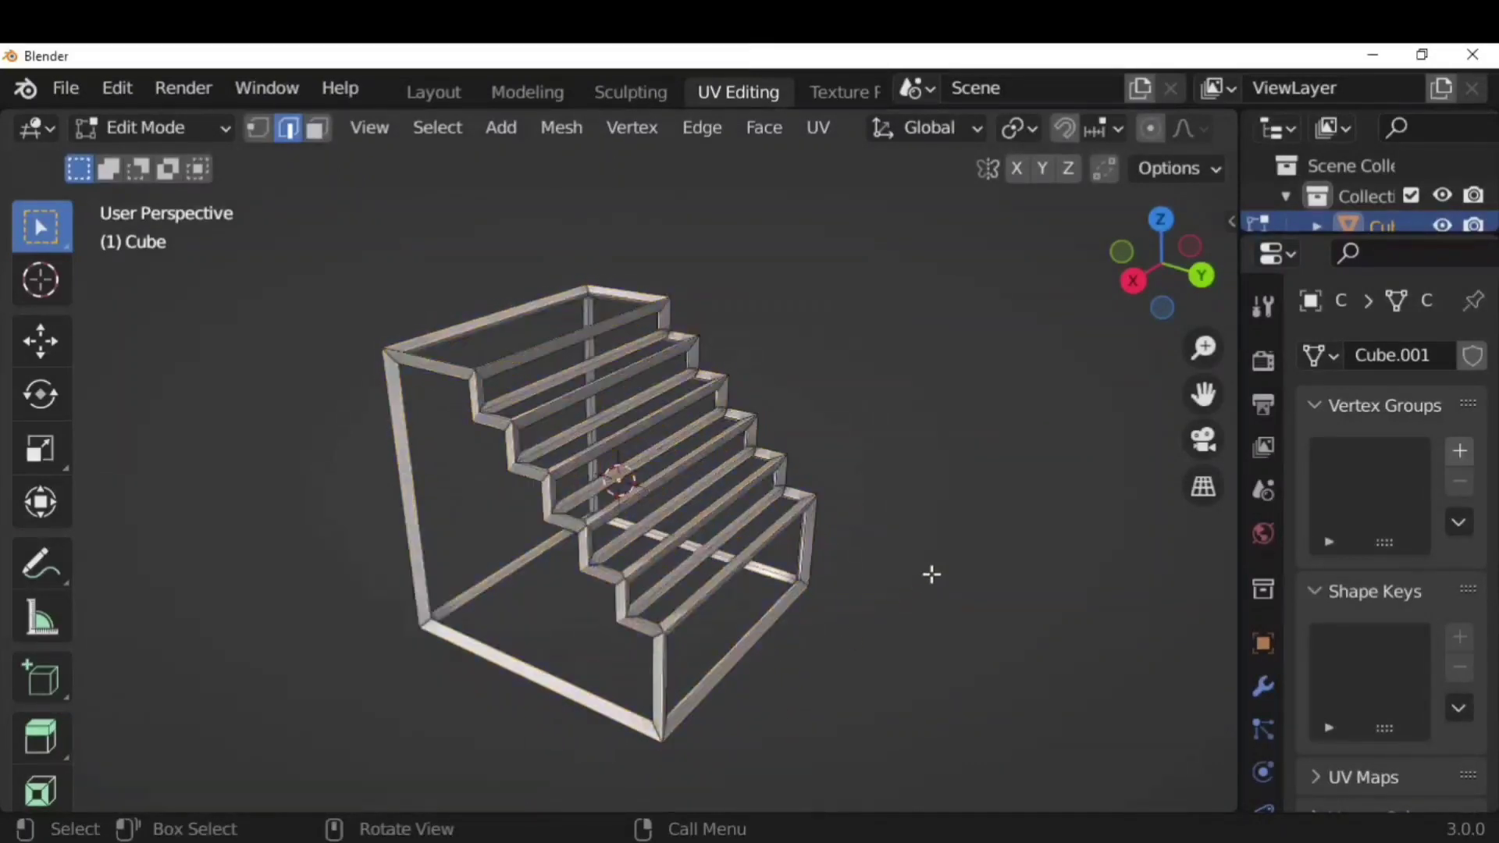
scroll(859, 587, "up", 2)
middle_click_drag(798, 599, 987, 576)
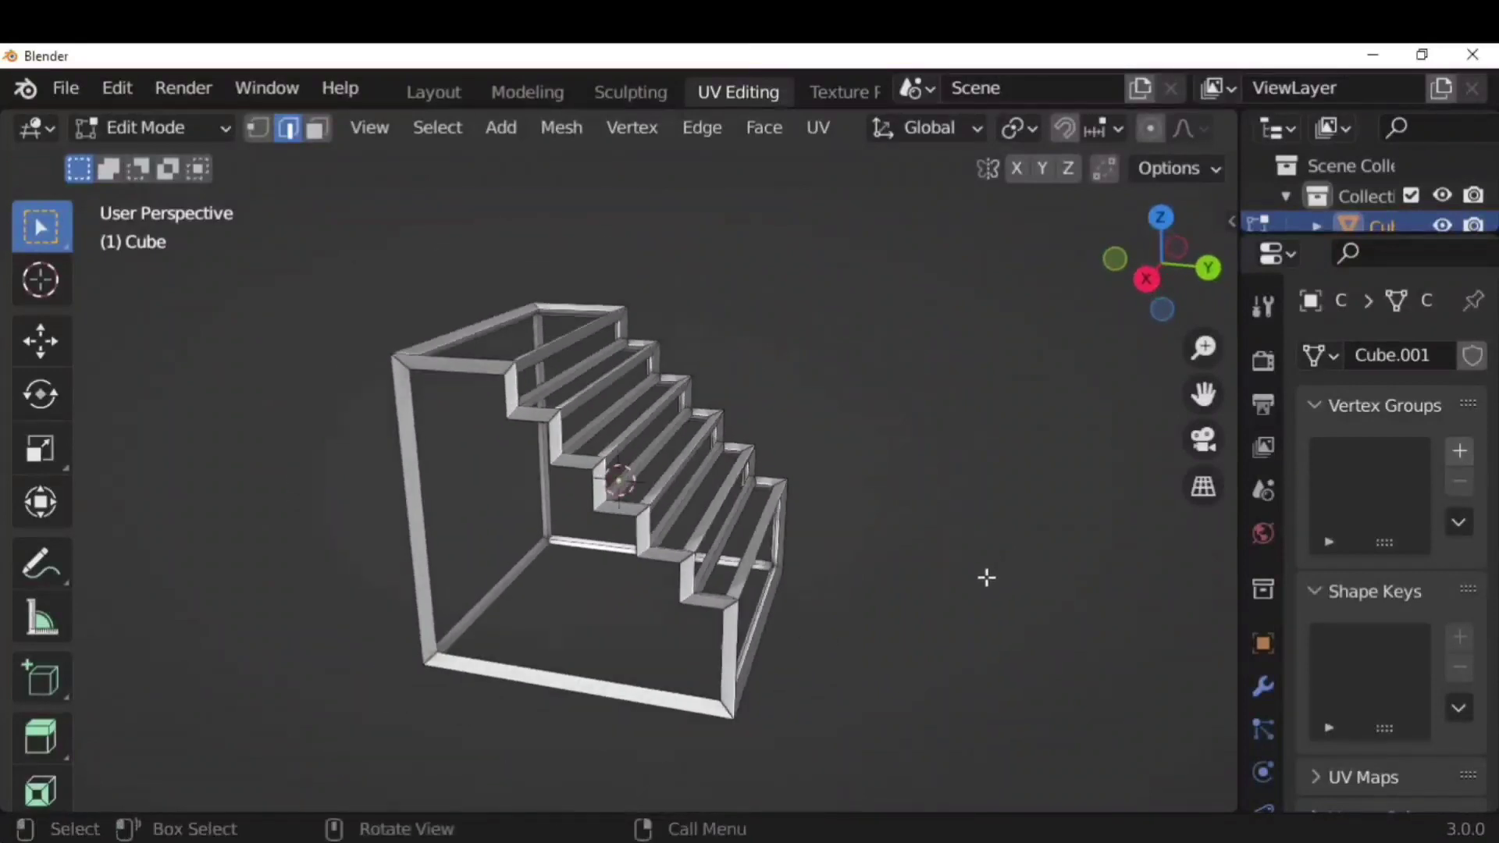
Undo the staircase wireframe and apply the Wireframe operation again
key("ctrl+z")
key("ctrl+z")
key("ctrl+f")
left_click(898, 485)
middle_click_drag(897, 485, 844, 528)
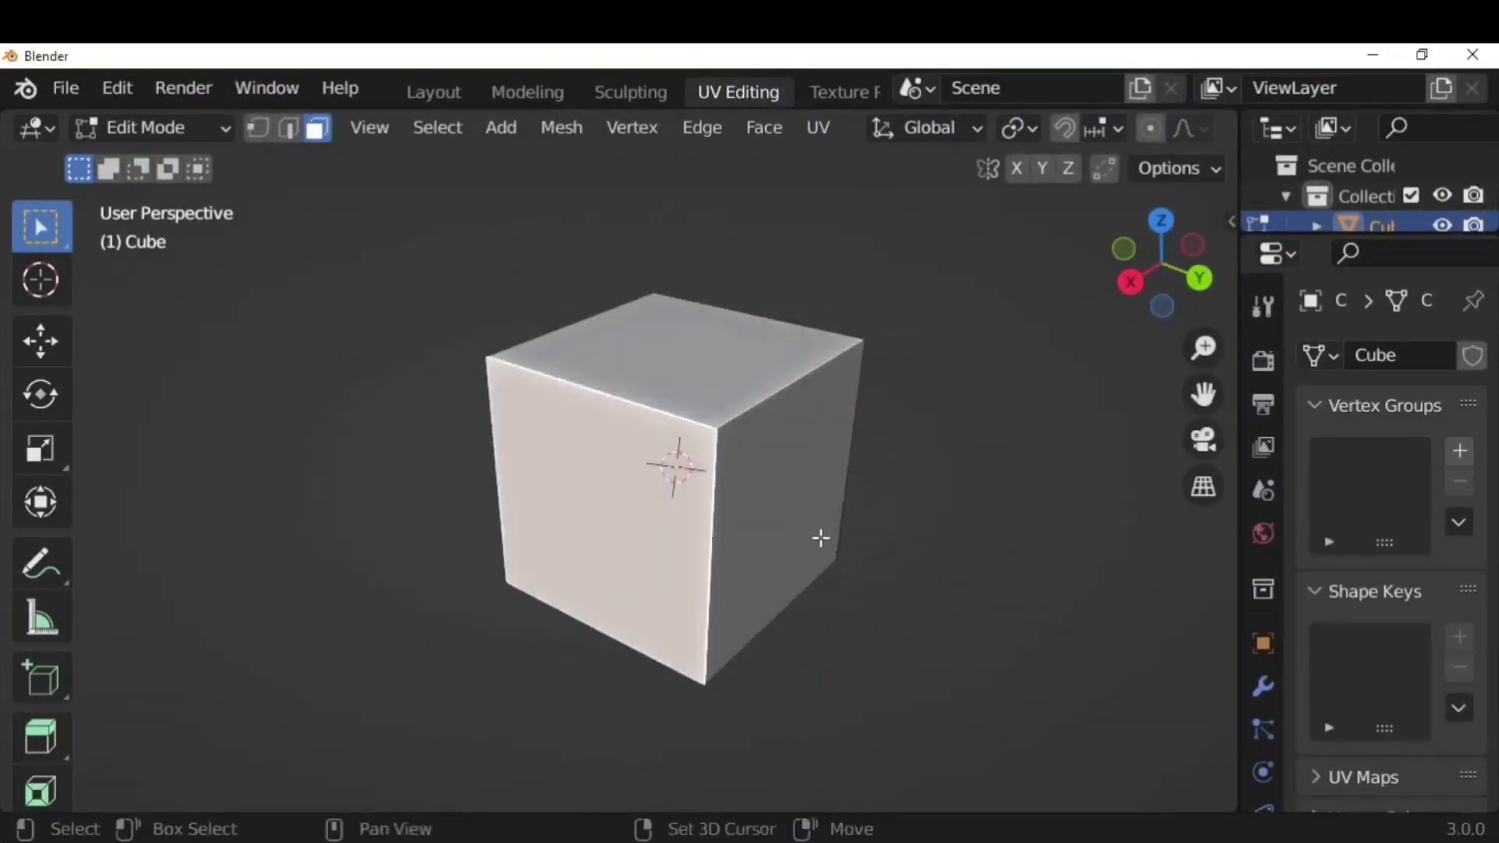
Add the neighbouring side face to the cube's selected front face and apply Wireframe to both
left_click(820, 538, "shift")
key("ctrl+f")
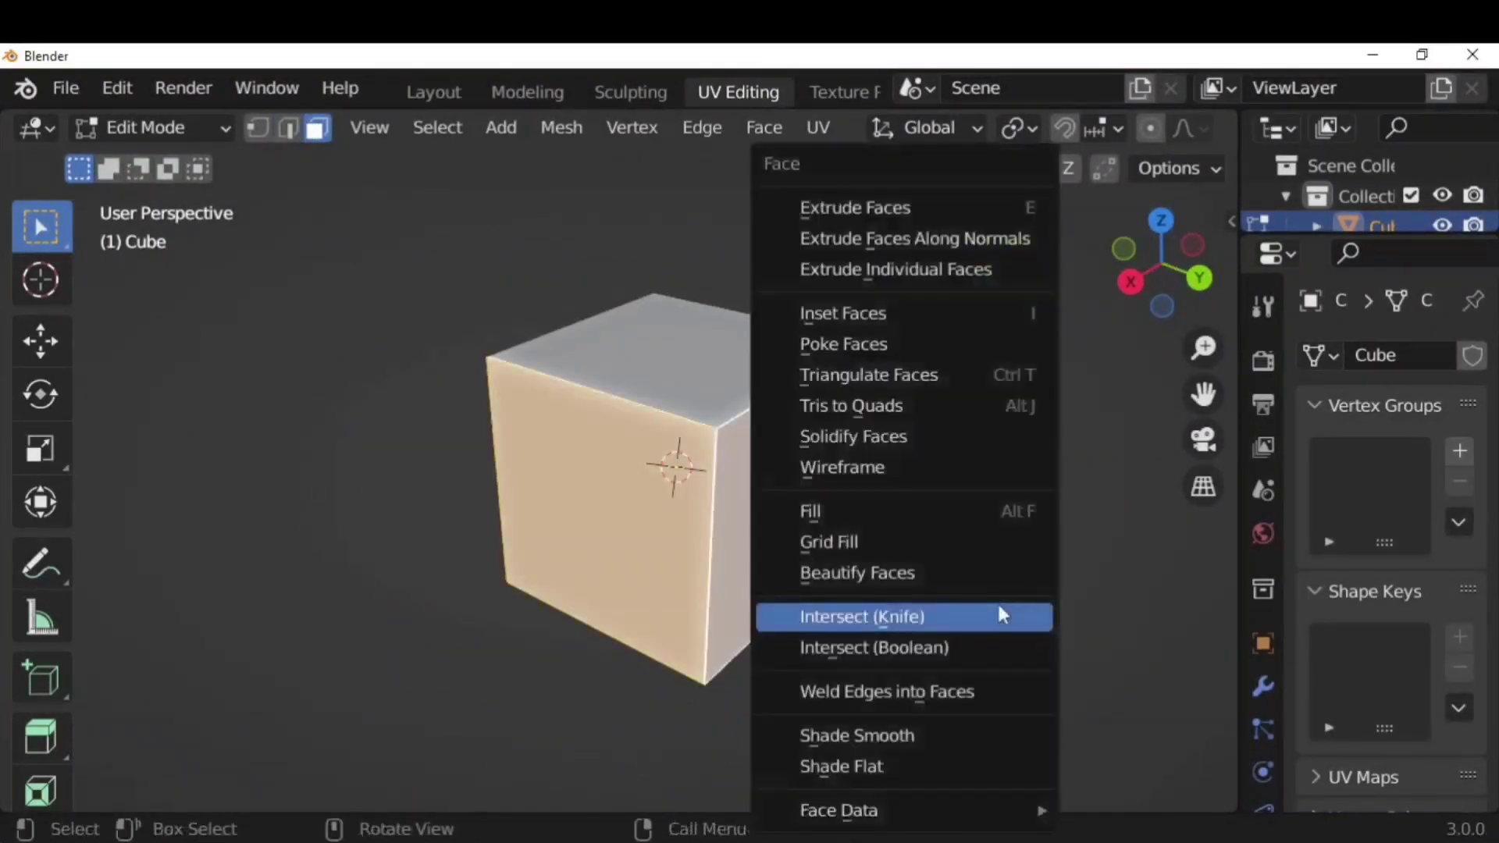
left_click(957, 469)
Select the two large side faces of the cube, delete them and inspect the result
left_click(623, 461)
left_click(796, 508, "shift")
key("x")
left_click(882, 518)
middle_click_drag(812, 507, 953, 559)
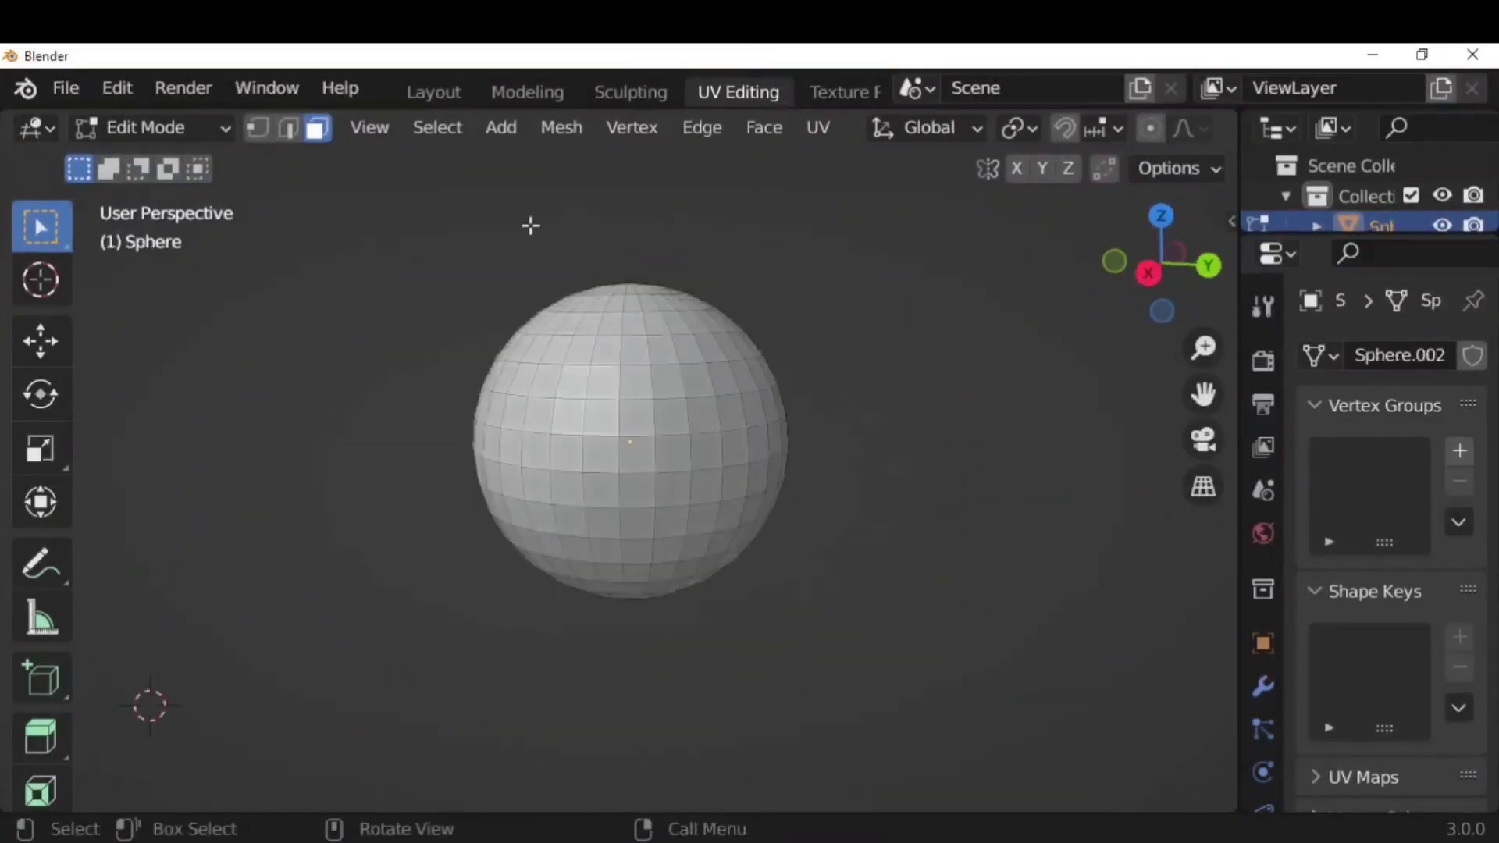
Select a subset of the sphere's faces, apply Wireframe to them and inspect the sphere in Object Mode
left_click(437, 127)
left_click(479, 372)
key("ctrl+f")
left_click(820, 467)
middle_click_drag(822, 473, 418, 521)
key("Tab")
scroll(869, 485, "up", 4)
left_click(870, 494)
scroll(872, 502, "down", 5)
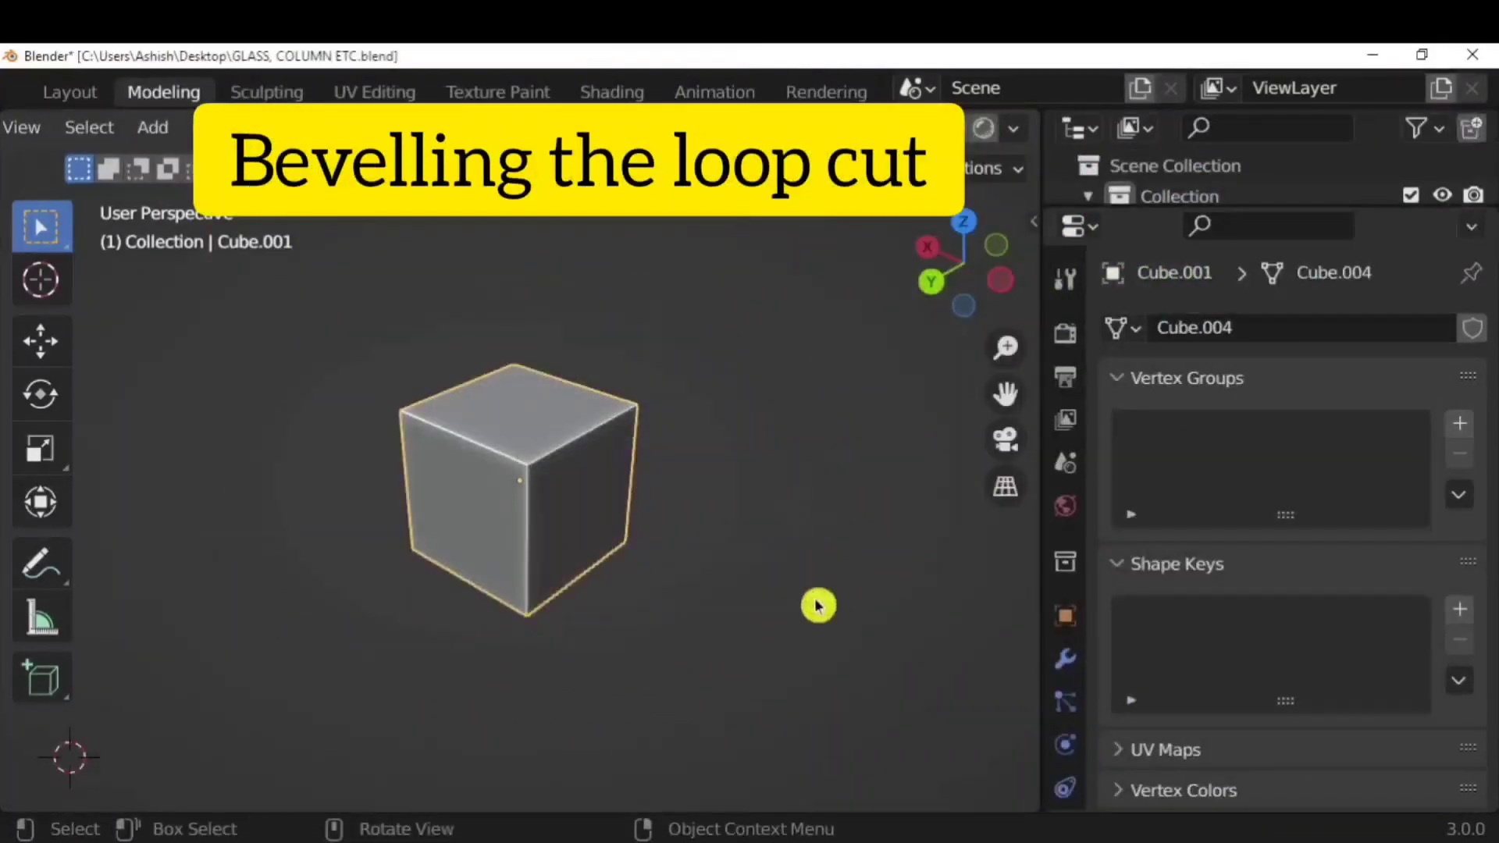
Add a single loop cut around the cube's middle and bevel it with a width of 0.141 m
key("Tab")
scroll(56, 727, "down", 4)
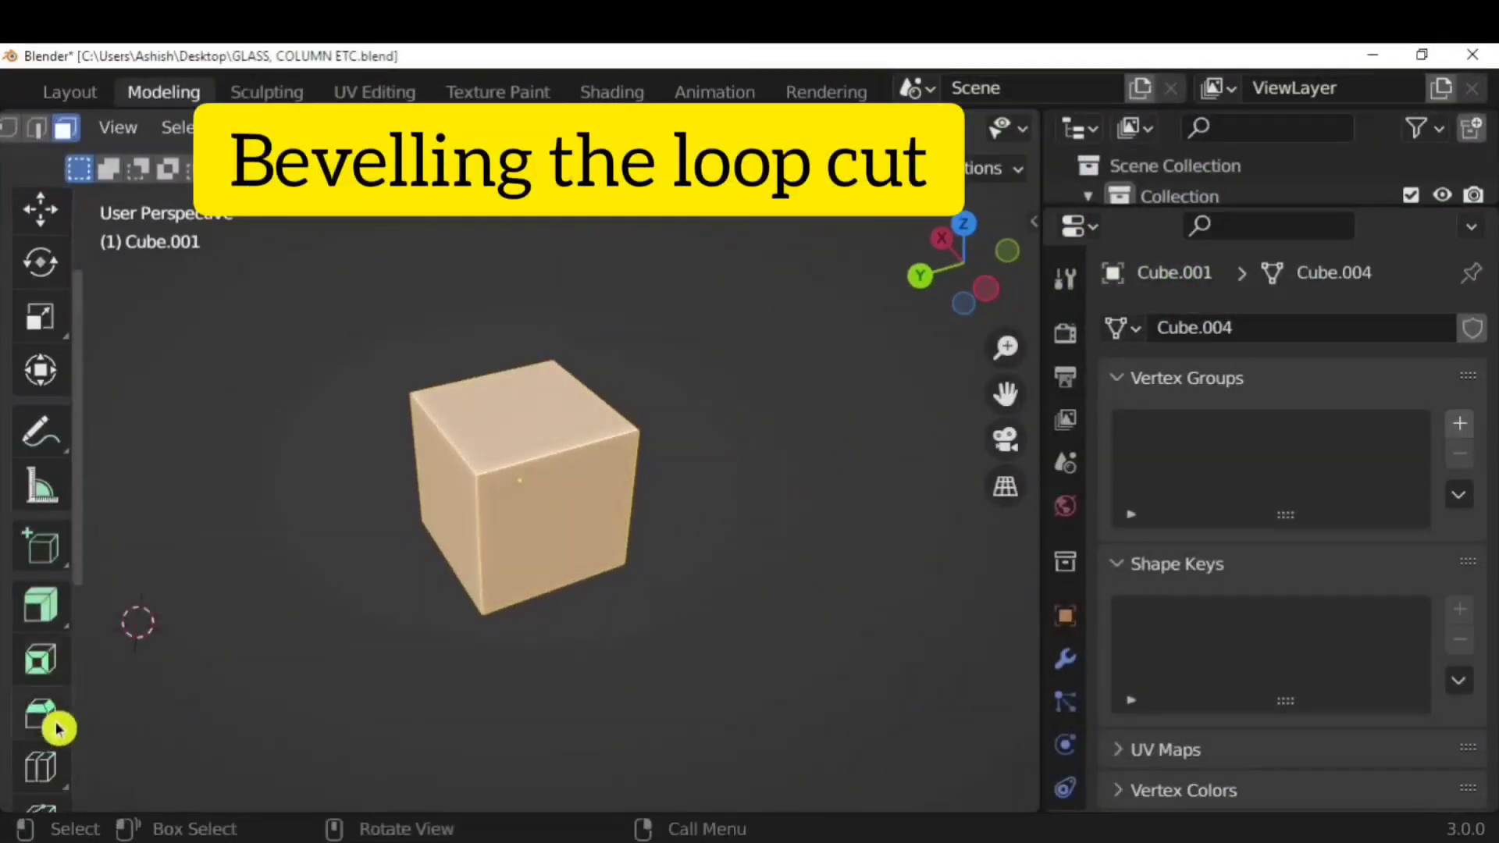
left_click(573, 466)
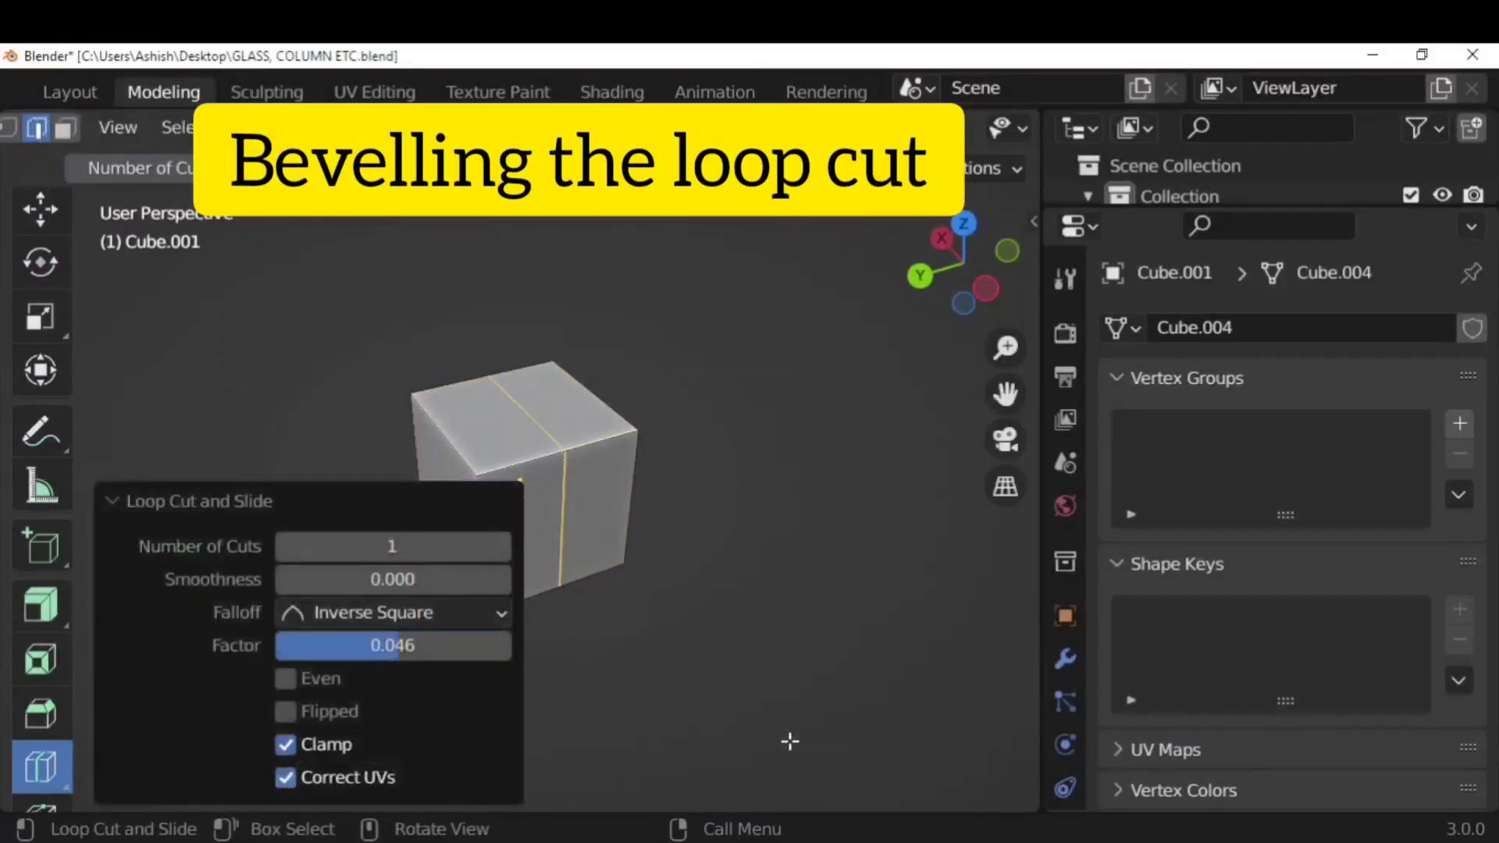
key("ctrl+b")
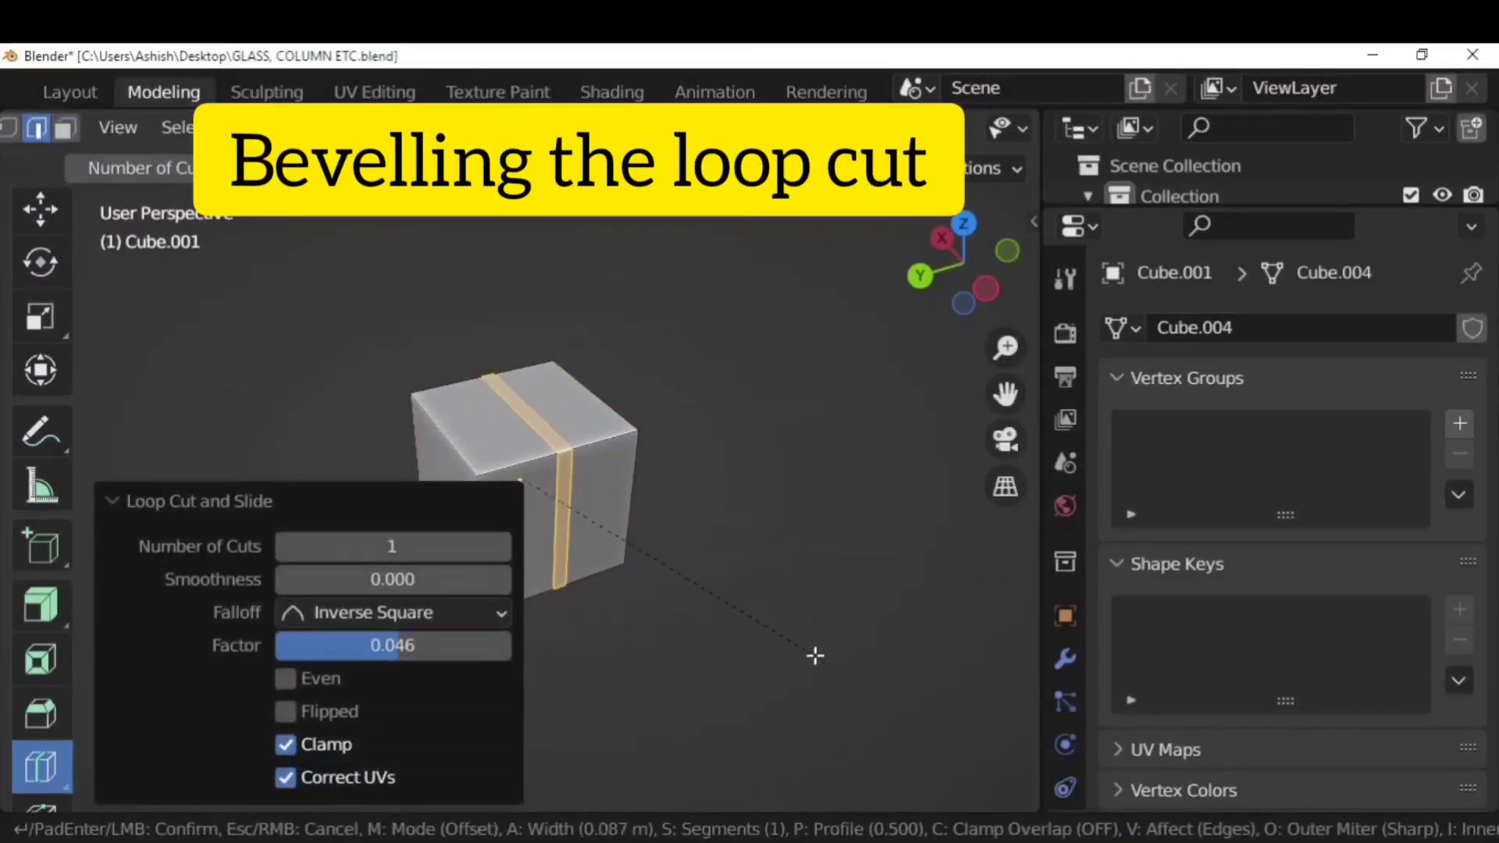
left_click(811, 664)
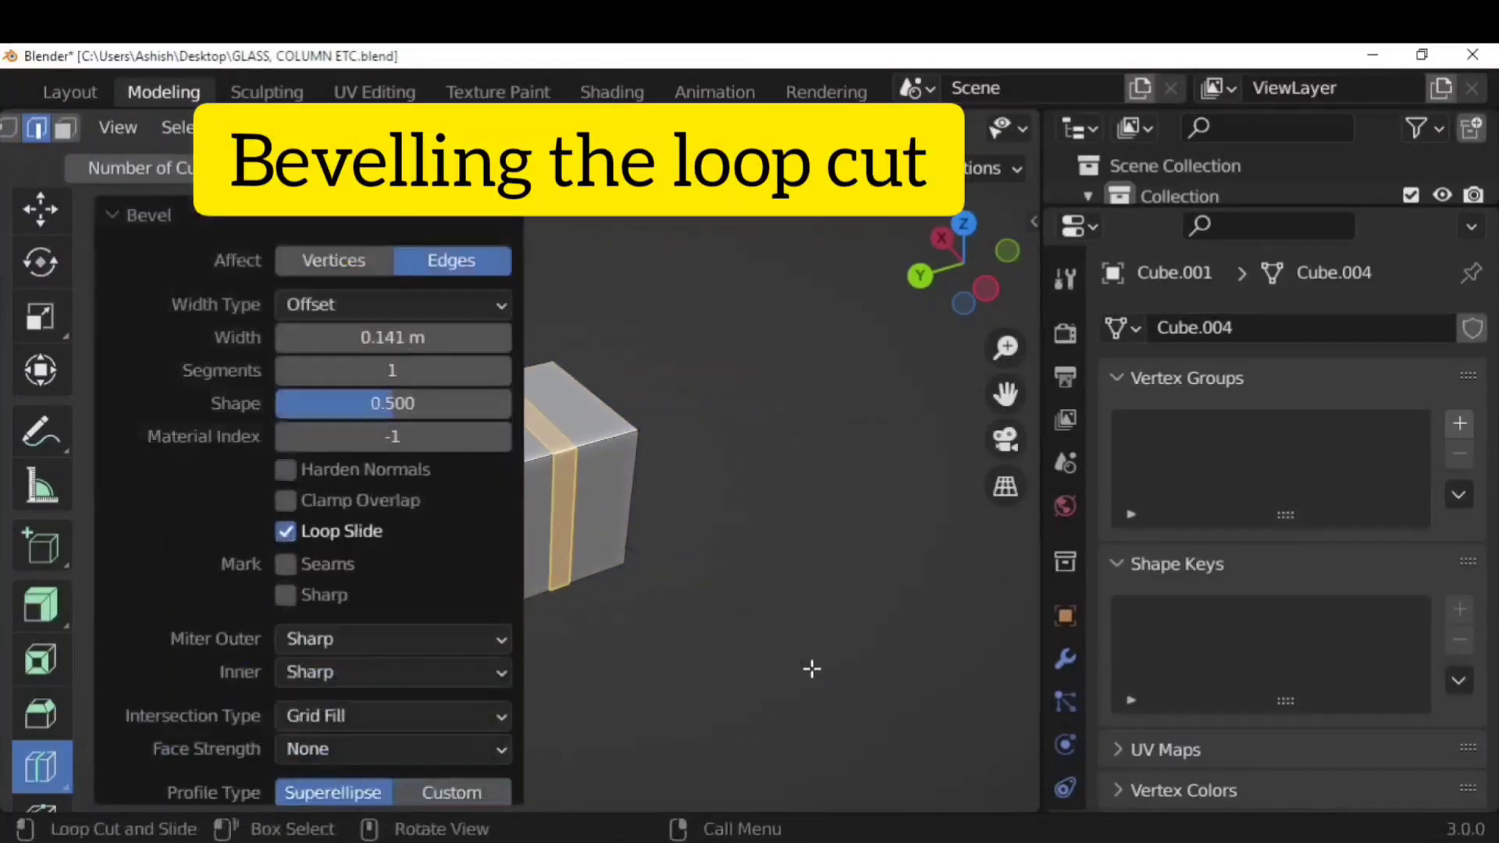
left_click(167, 222)
Extrude the beveled band inward to form a groove around the cube and inspect it in Object Mode
left_click(48, 606)
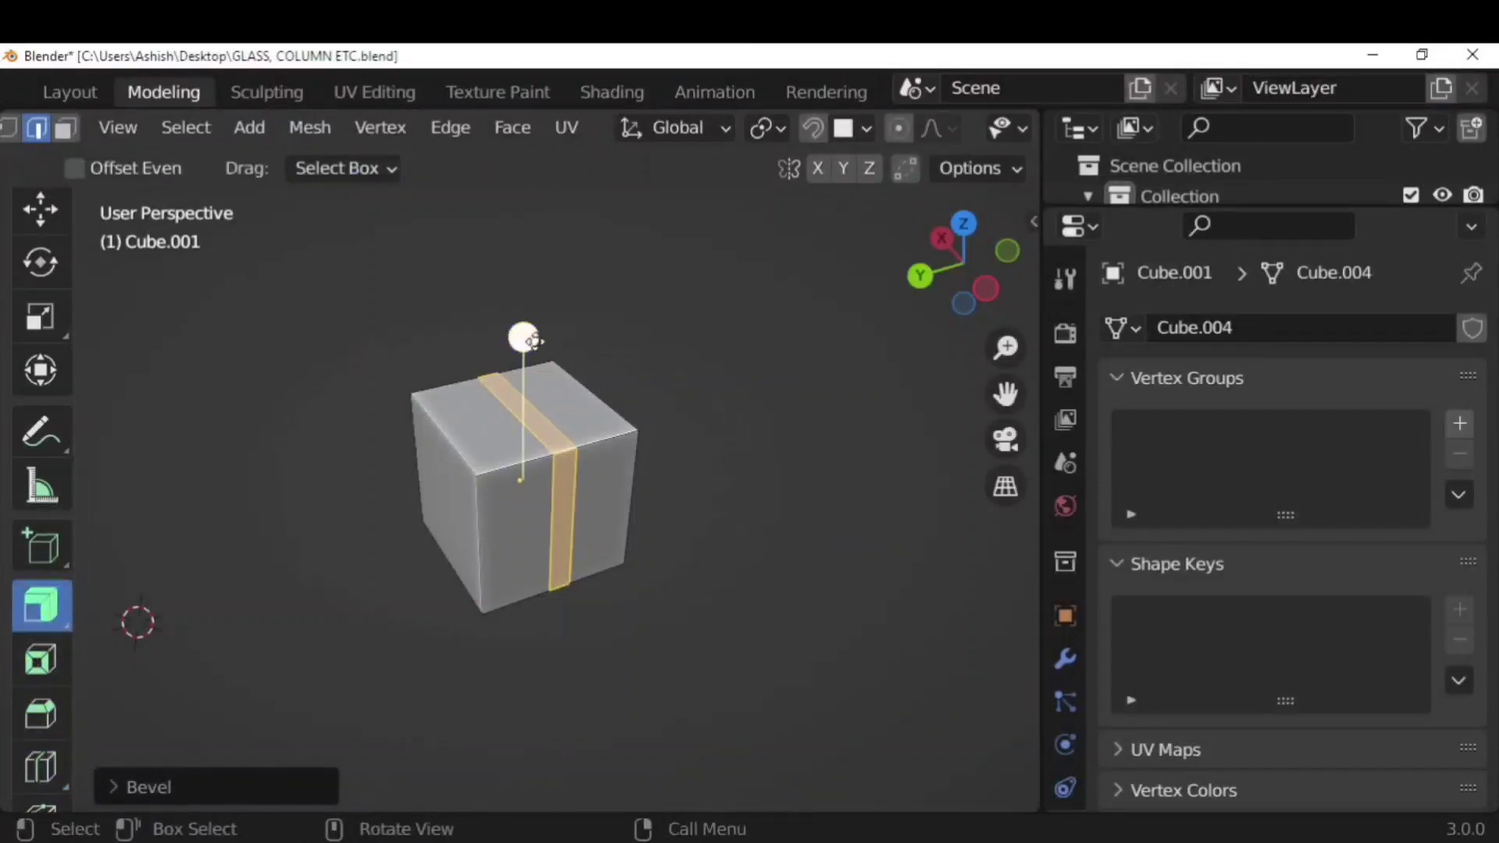
mouse_move(520, 335)
left_mouse_down()
mouse_move(519, 317)
mouse_move(515, 347)
left_mouse_up()
middle_click_drag(876, 562, 656, 523)
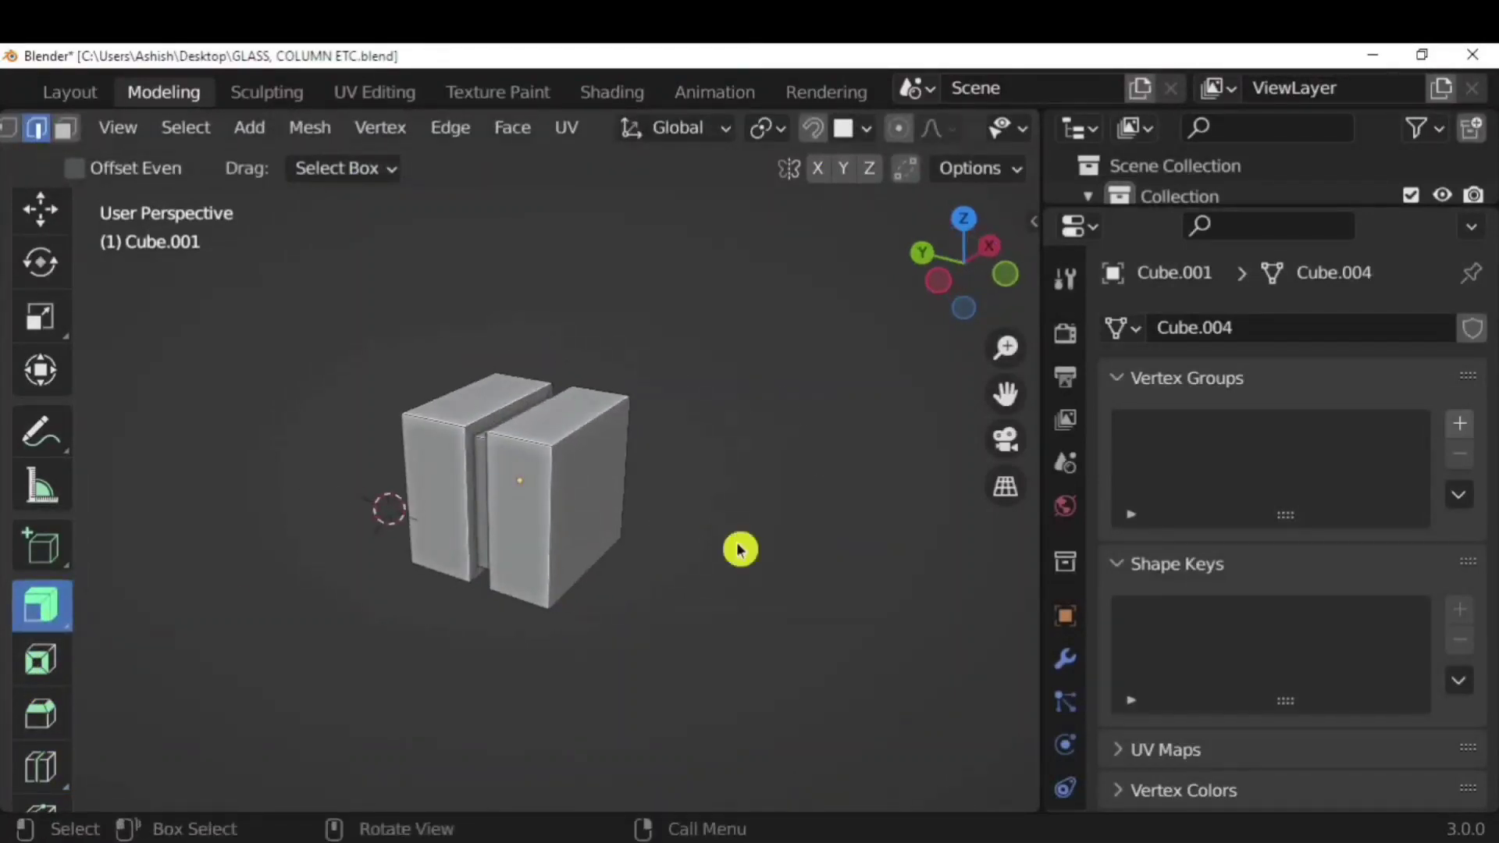
key("Tab")
middle_click_drag(666, 622, 698, 627)
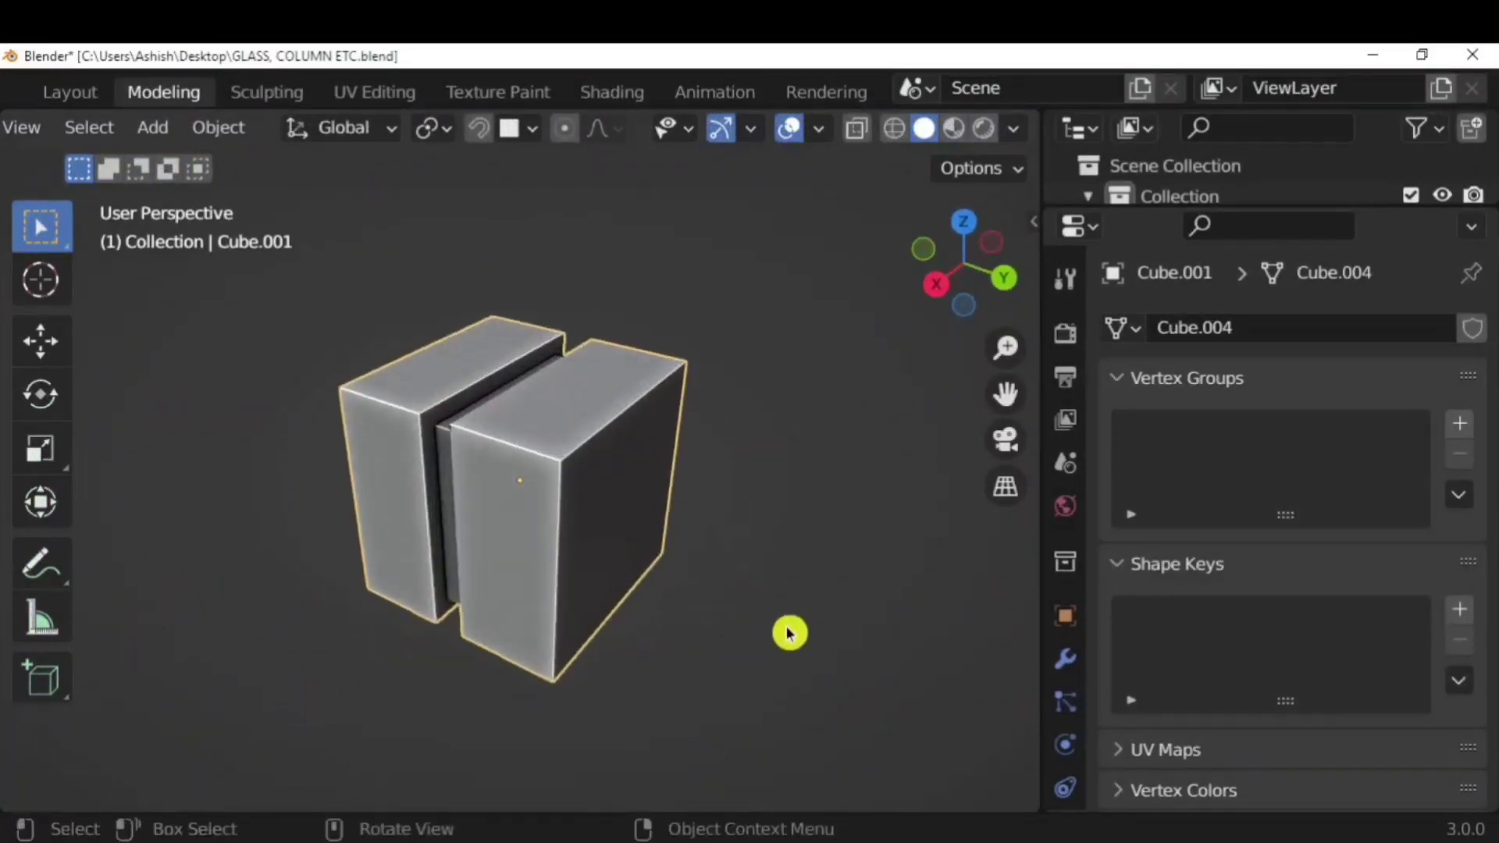
Bevel the border edges of the wider block's front face by about 0.084 m in Edit Mode and return to Object Mode
middle_click_drag(115, 121, 367, 123)
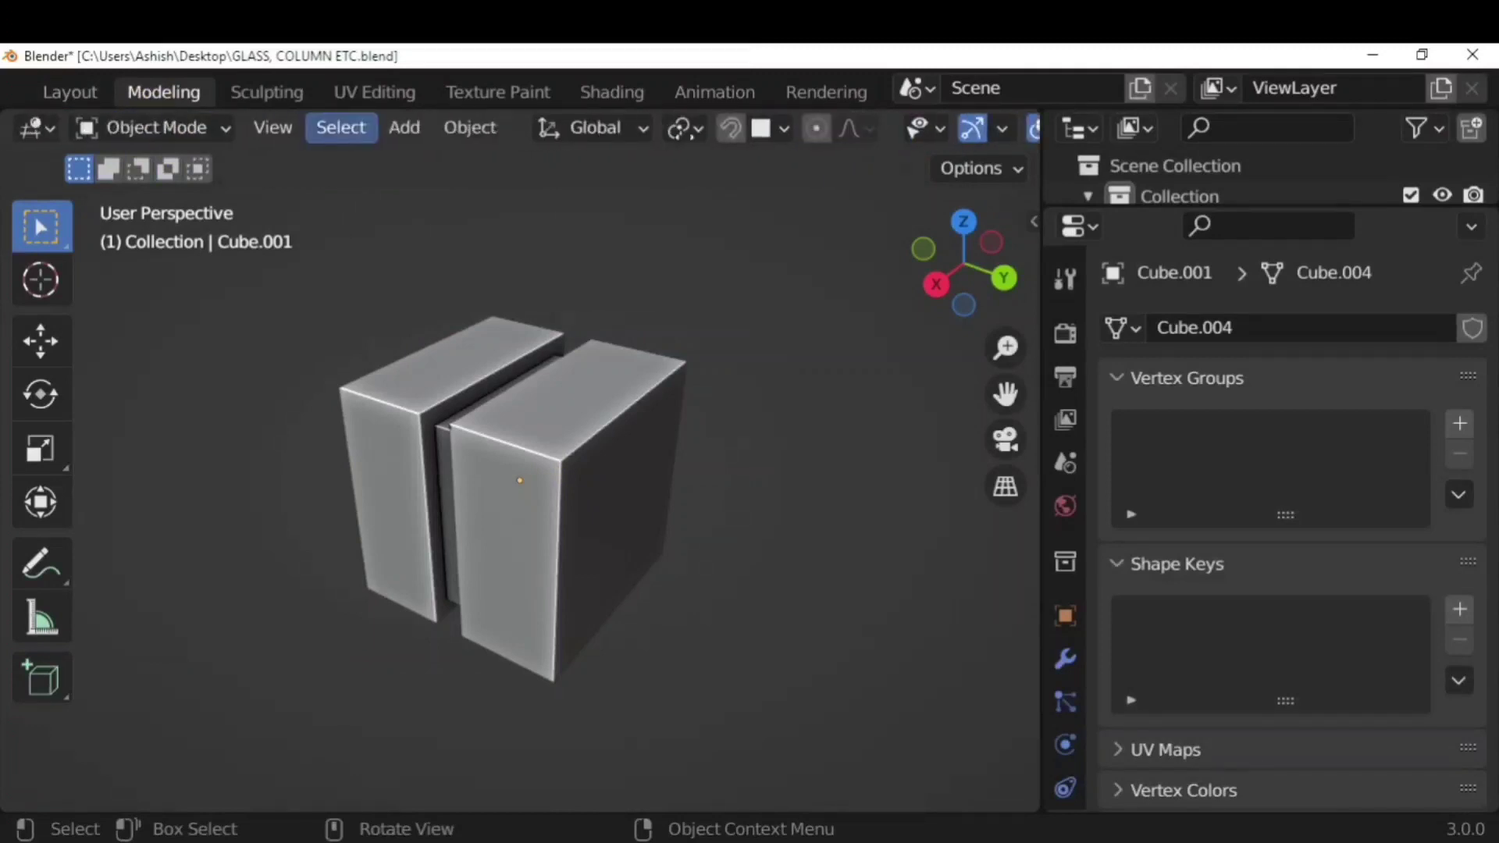
key("Tab")
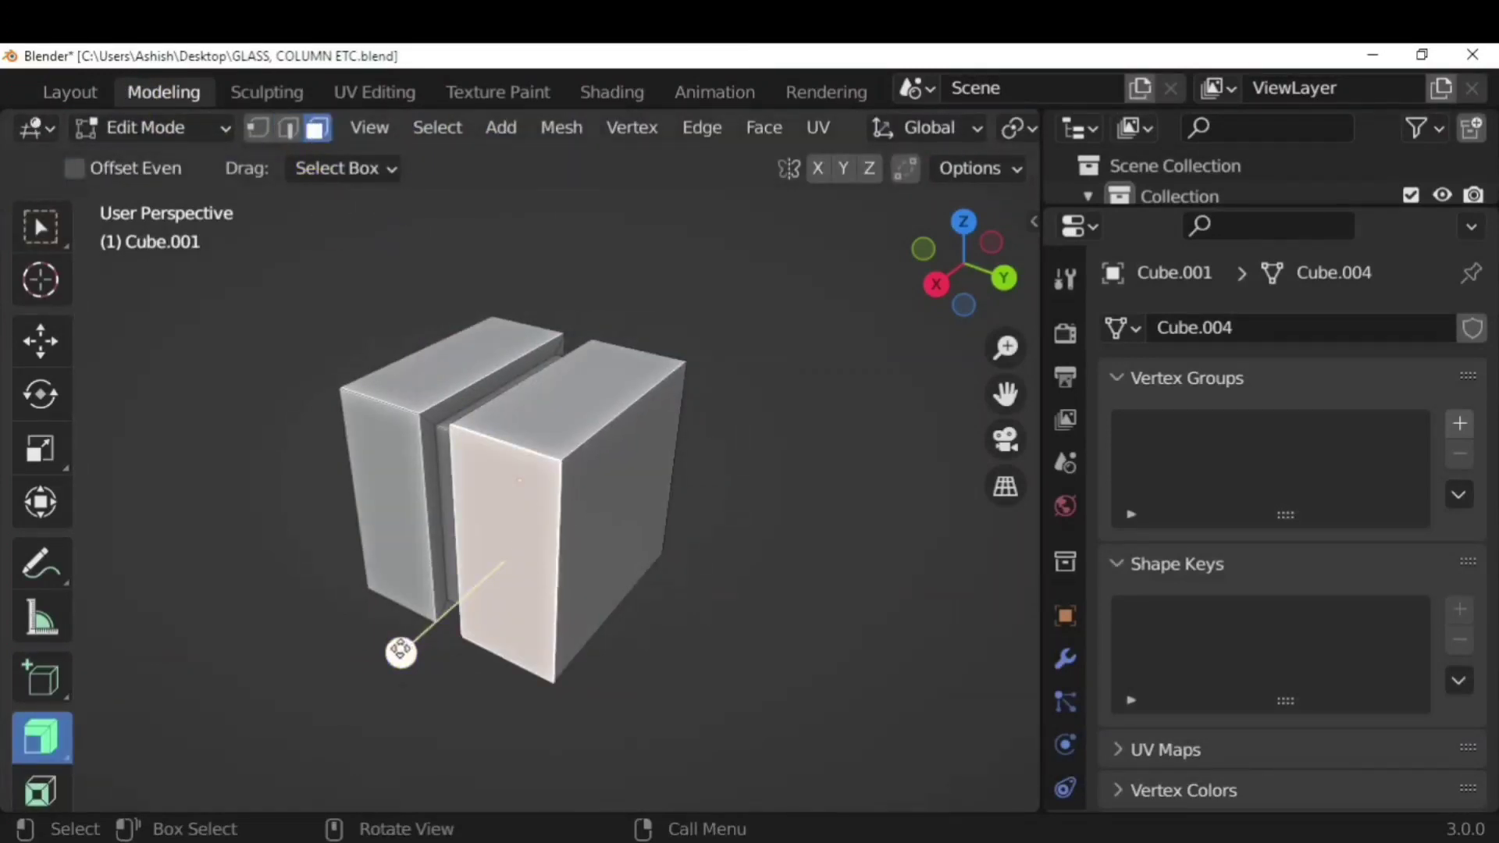
key("ctrl+b")
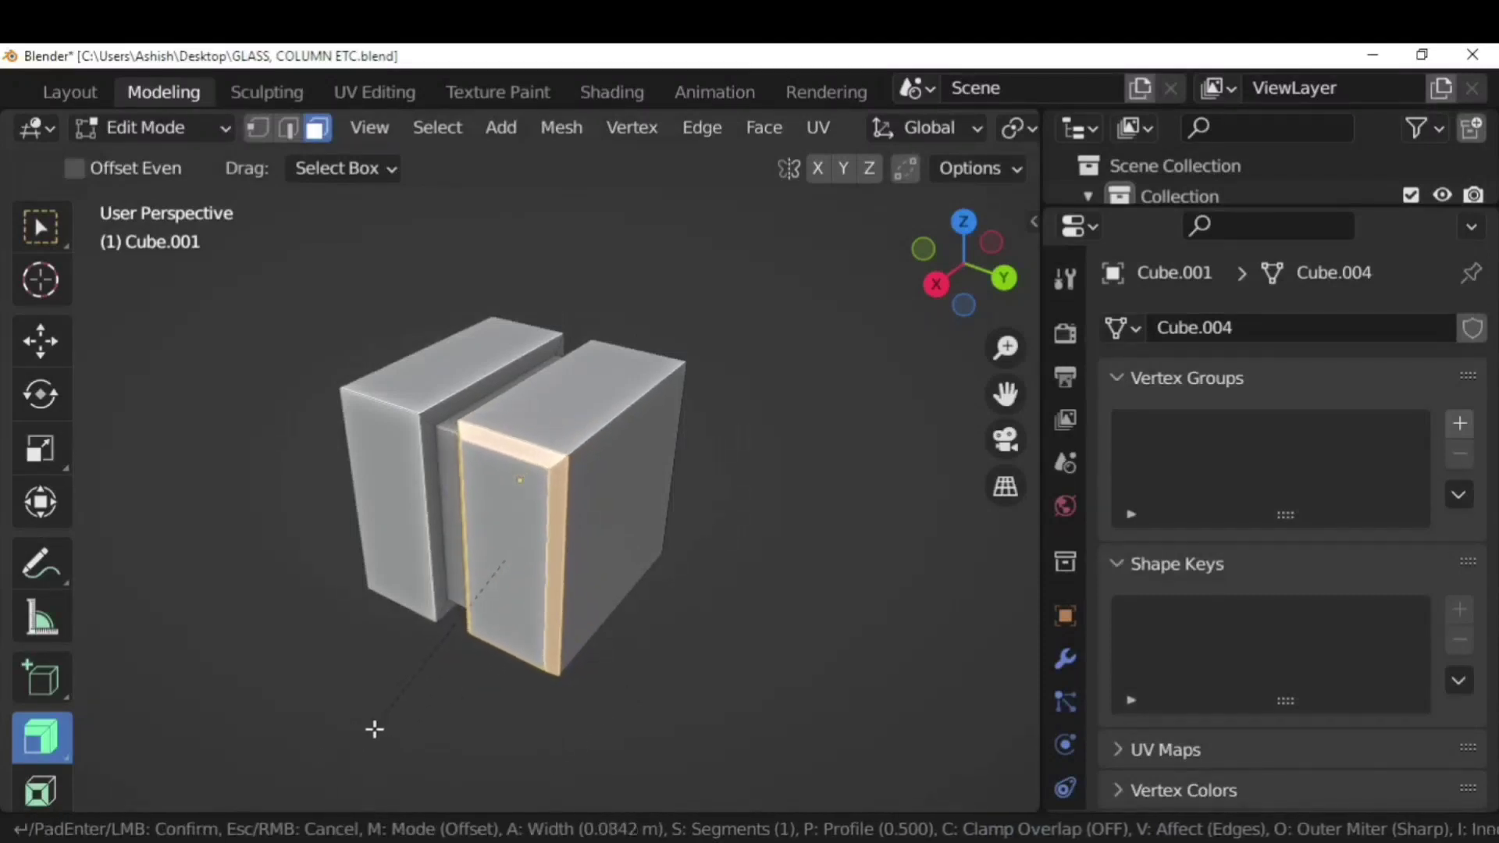
left_click(374, 730)
left_click(612, 692)
middle_click_drag(489, 740, 611, 659)
key("Tab")
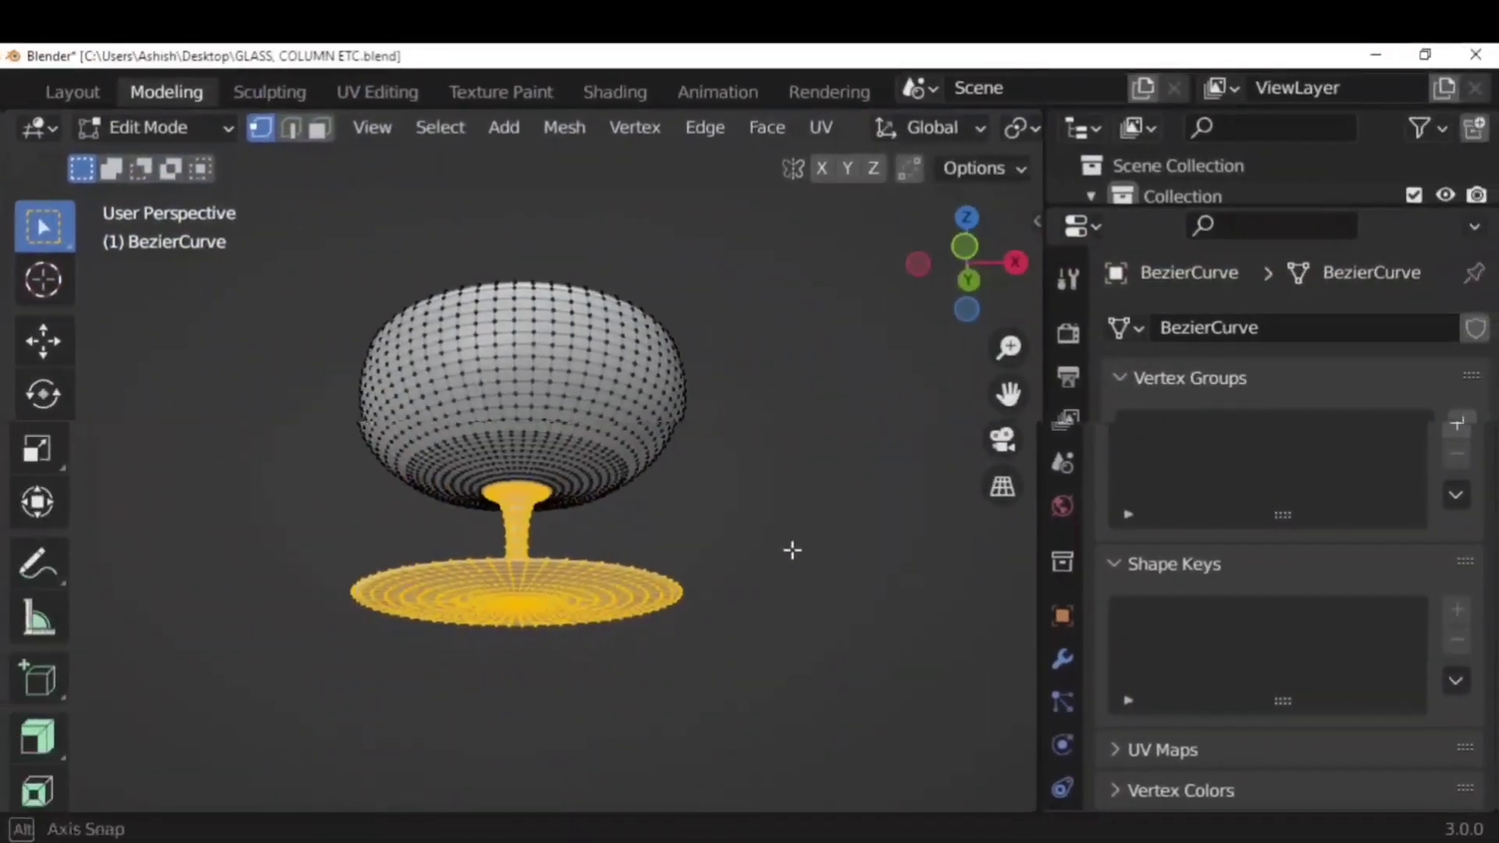
Invert the goblet's vertex selection from the stem and base to the bowl and back again
middle_click_drag(793, 549, 826, 529)
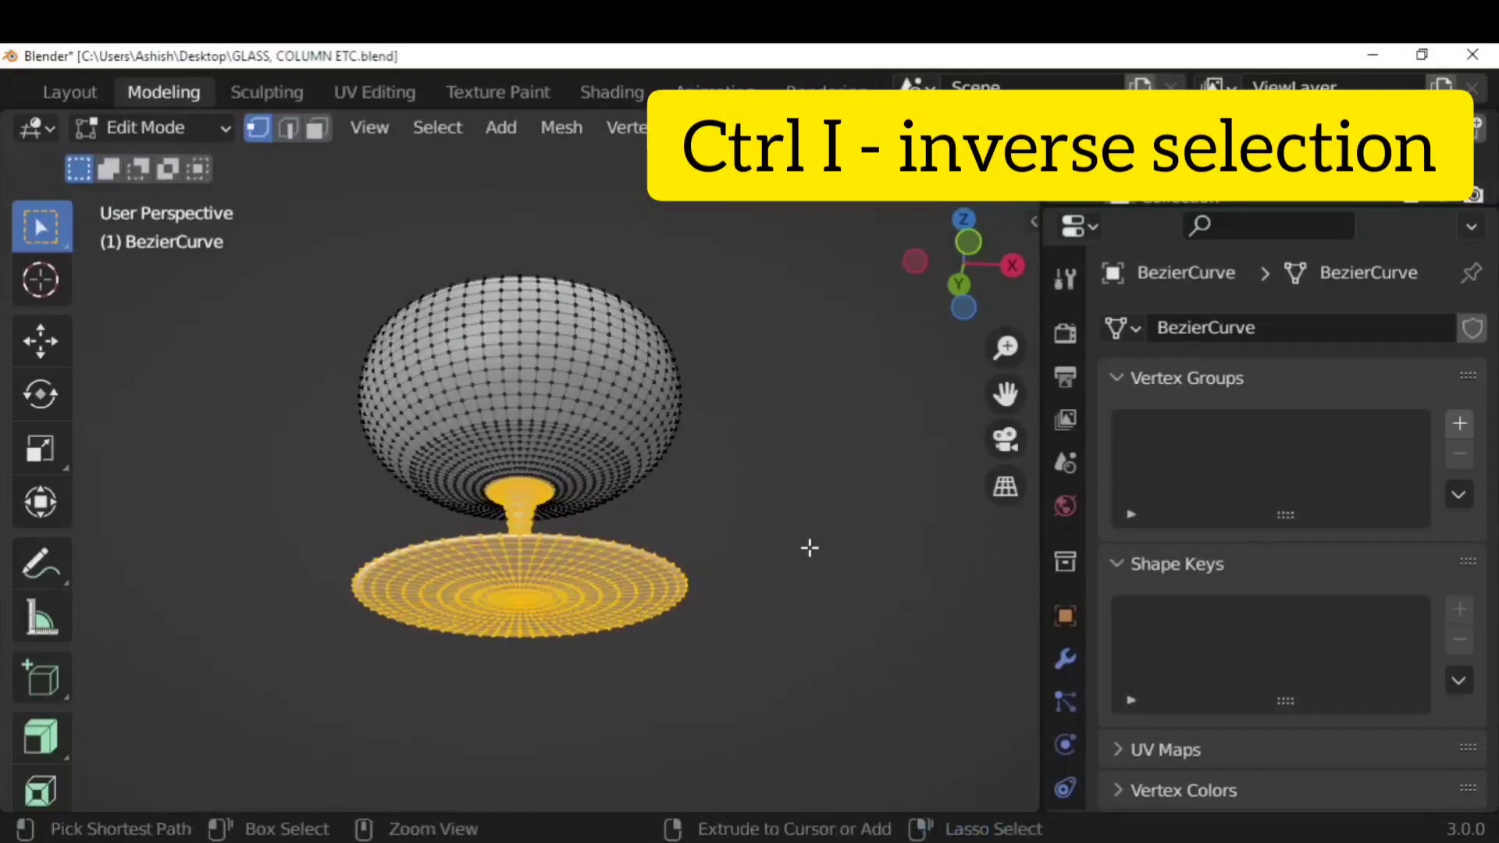
key("ctrl+i")
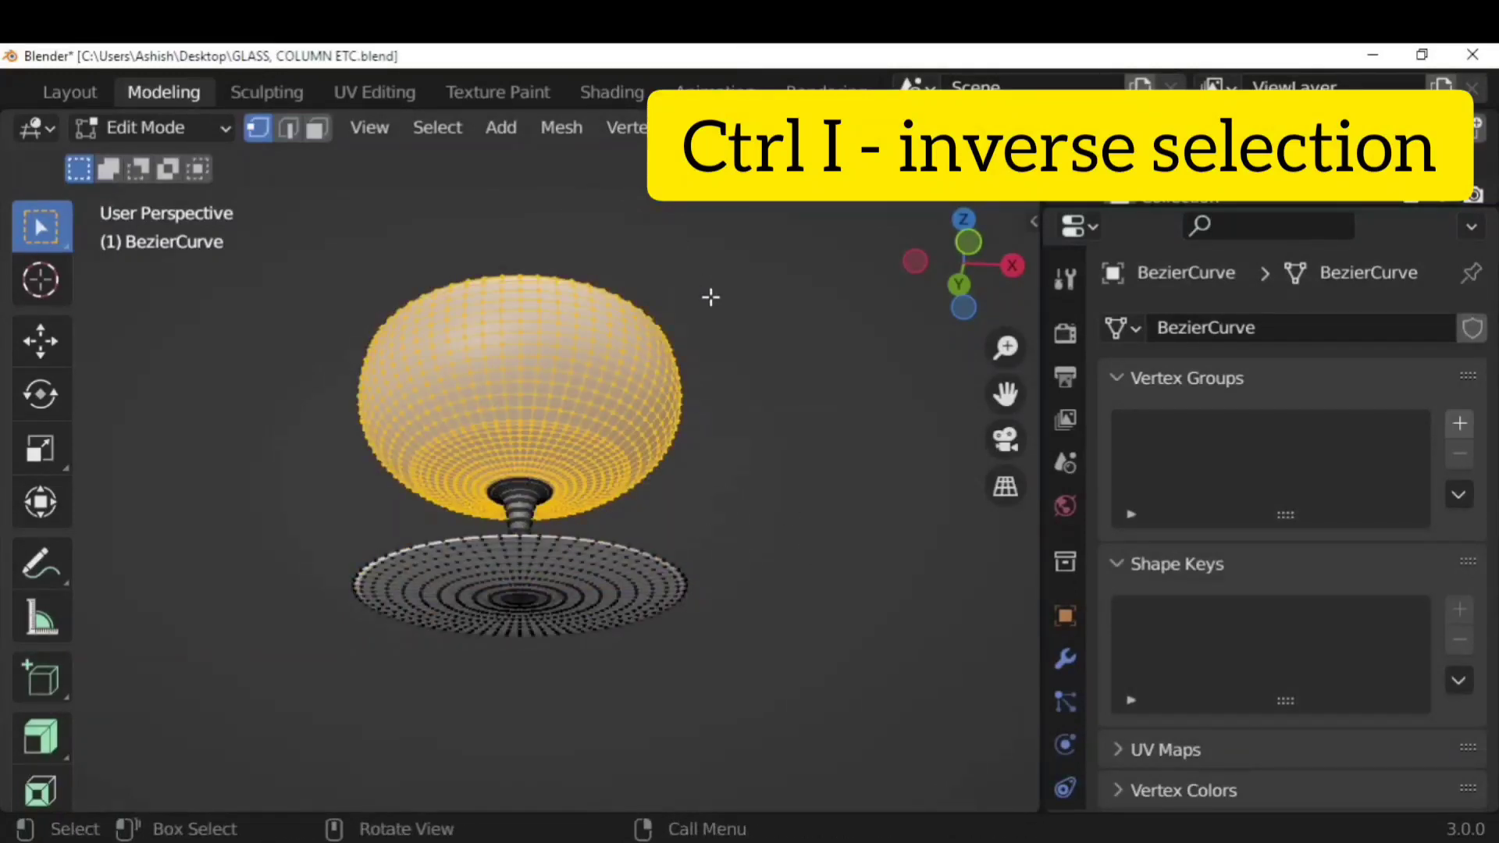
middle_click_drag(805, 378, 891, 470)
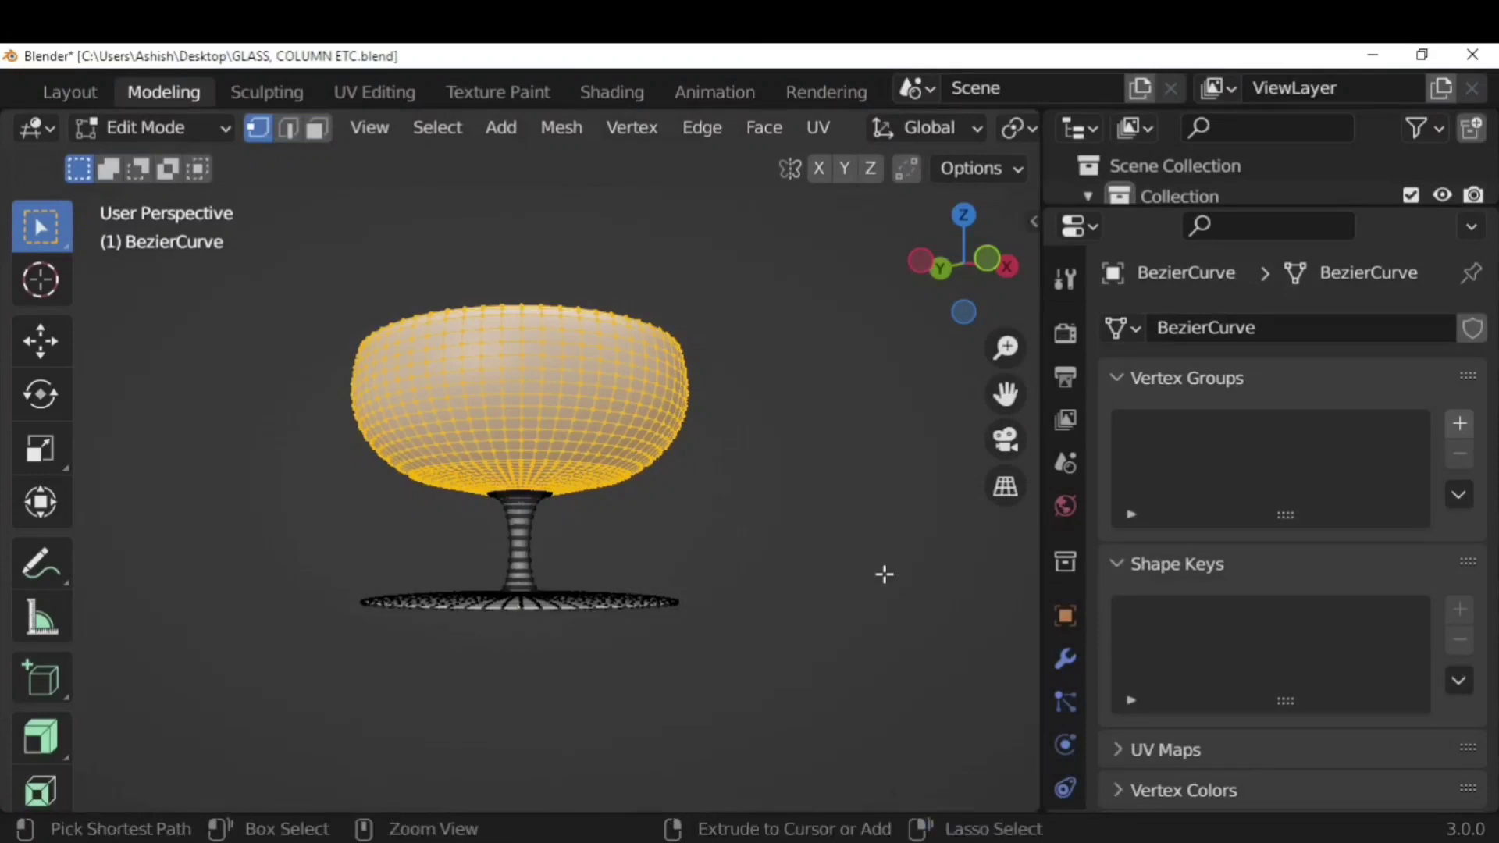
key("ctrl+i")
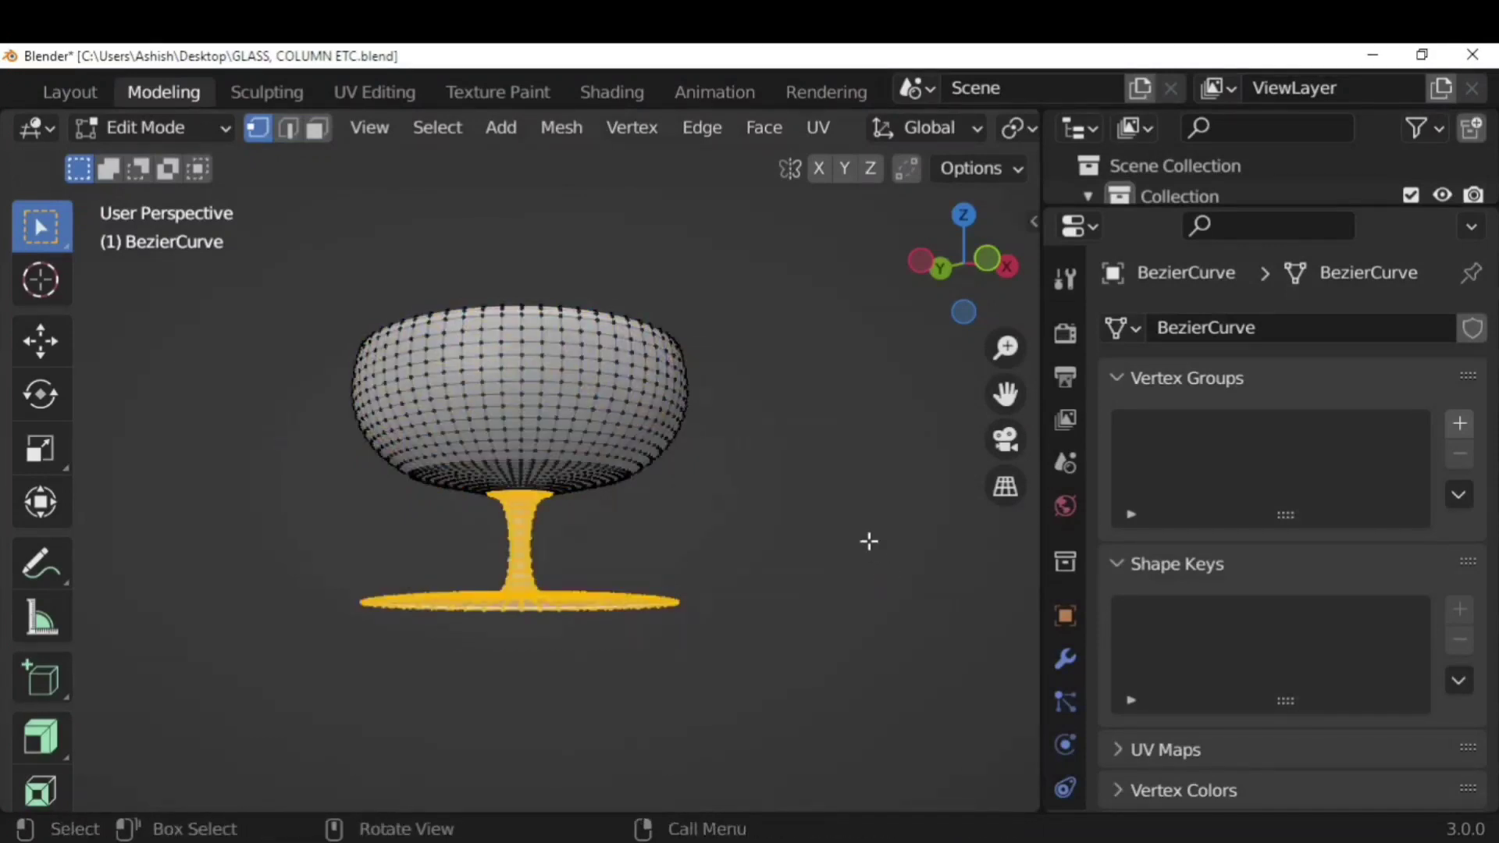
middle_click_drag(856, 554, 843, 608)
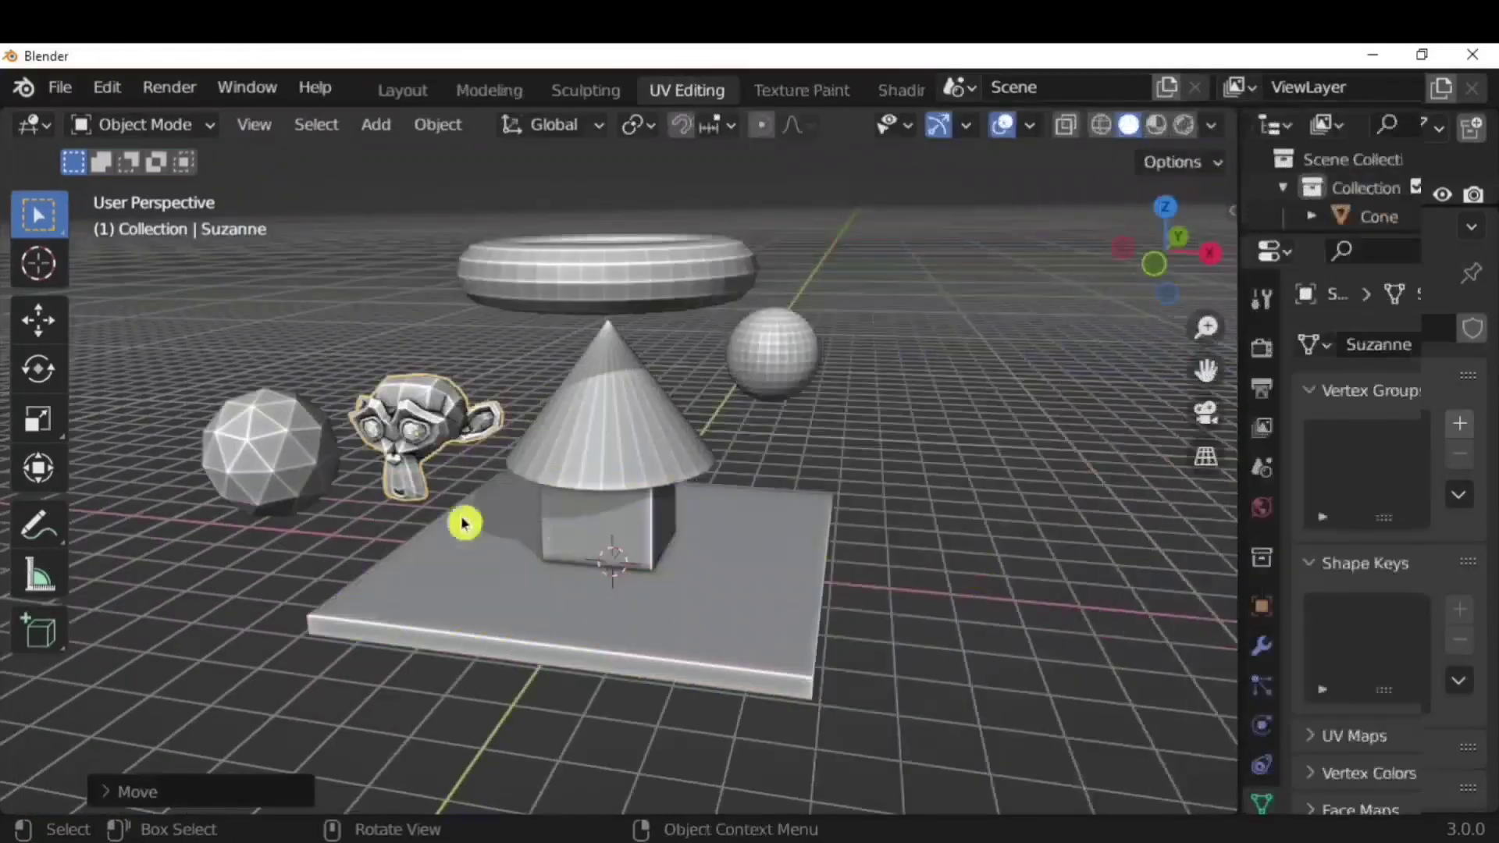
Set the solid viewport shading colour to Random so every object in the scene gets its own colour
mouse_move(462, 518)
middle_mouse_down()
mouse_move(642, 523)
mouse_move(695, 576)
mouse_move(468, 542)
mouse_move(460, 523)
middle_mouse_up()
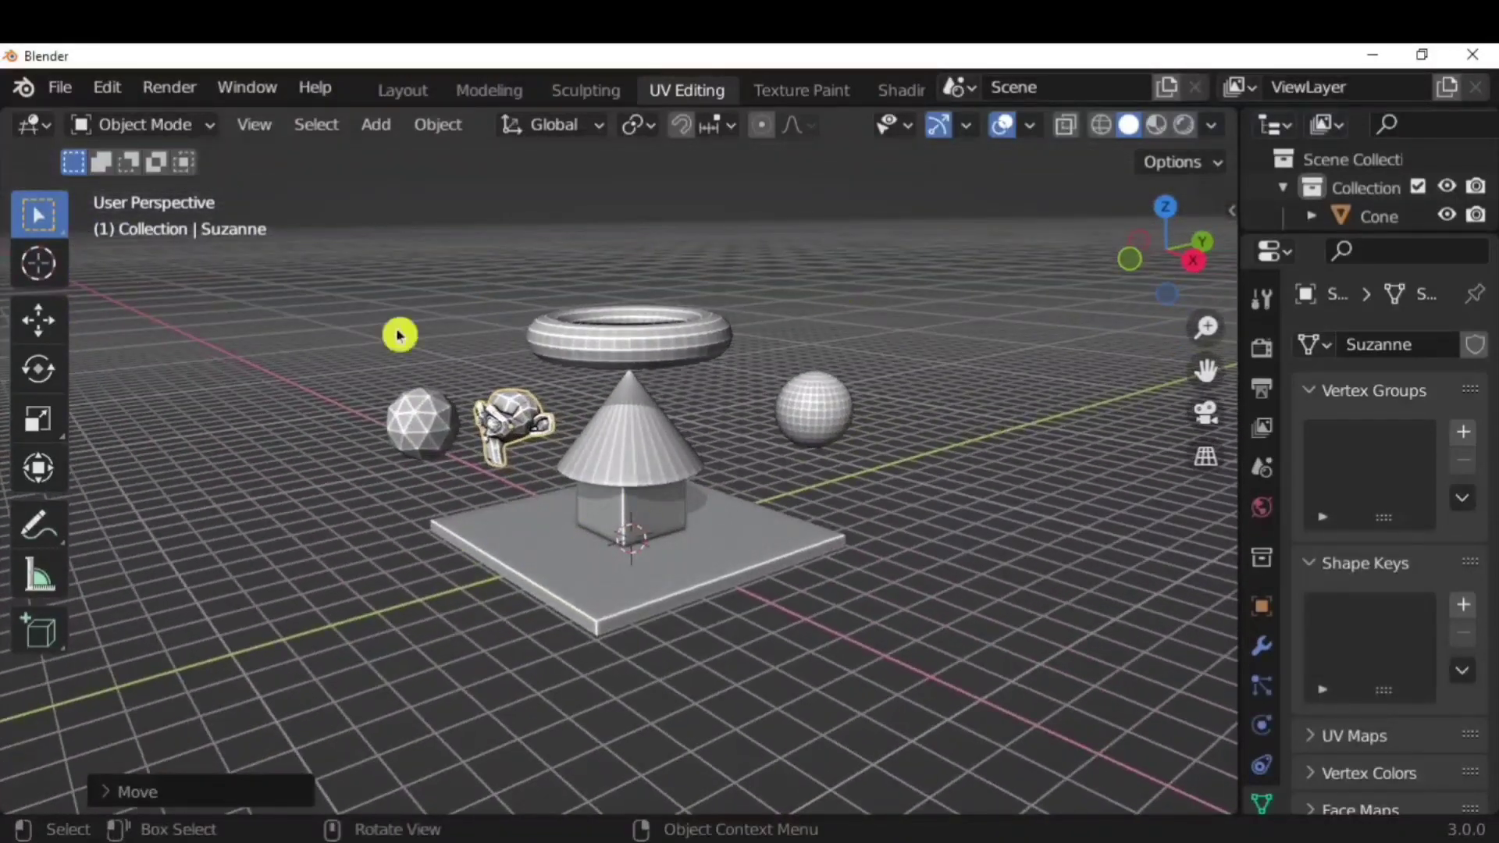
middle_click_drag(996, 412, 918, 352)
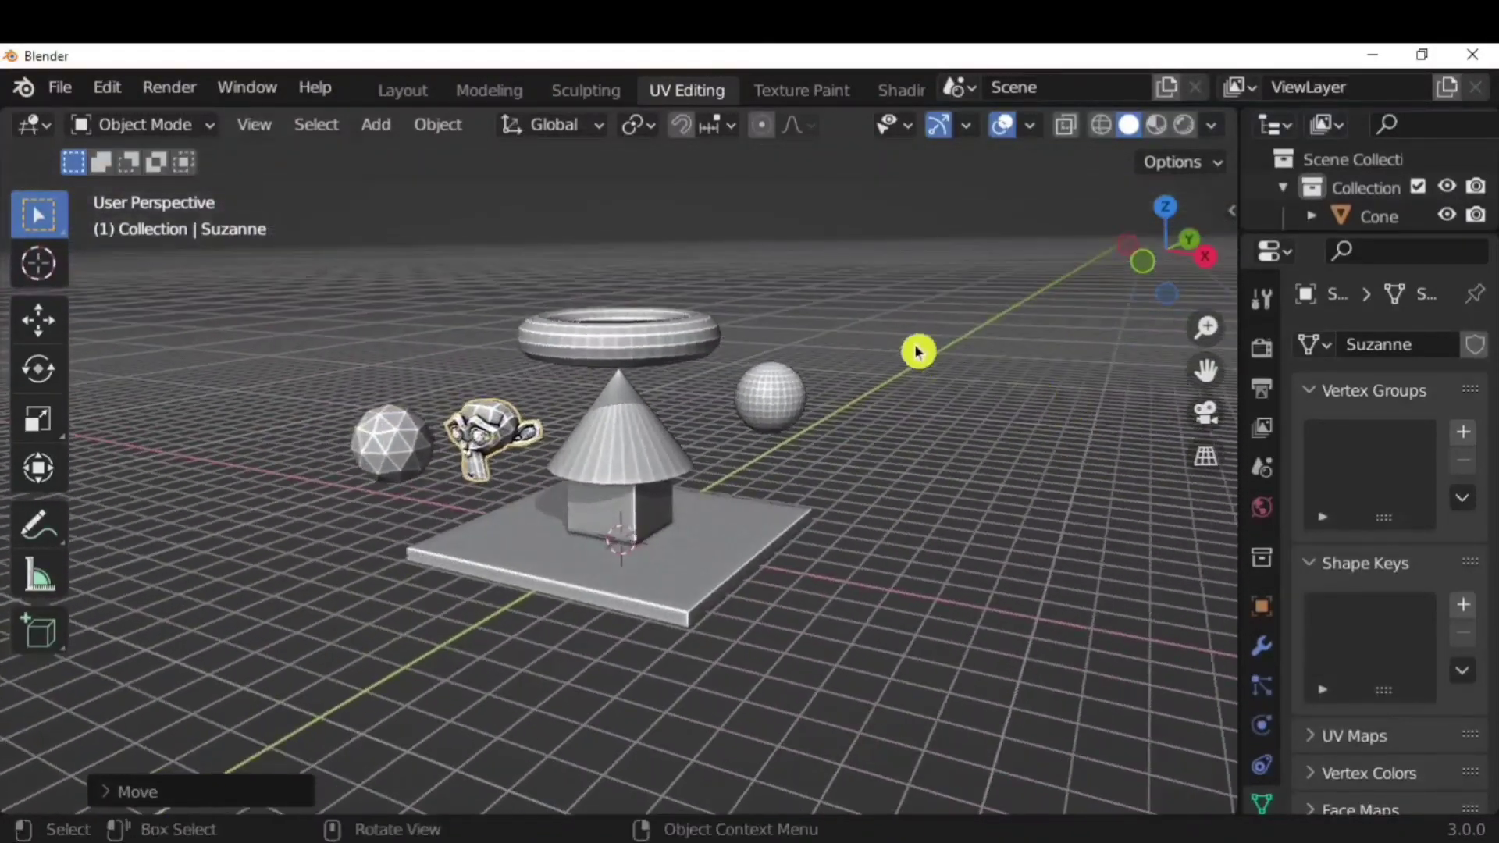
left_click(1211, 125)
left_click(1211, 125)
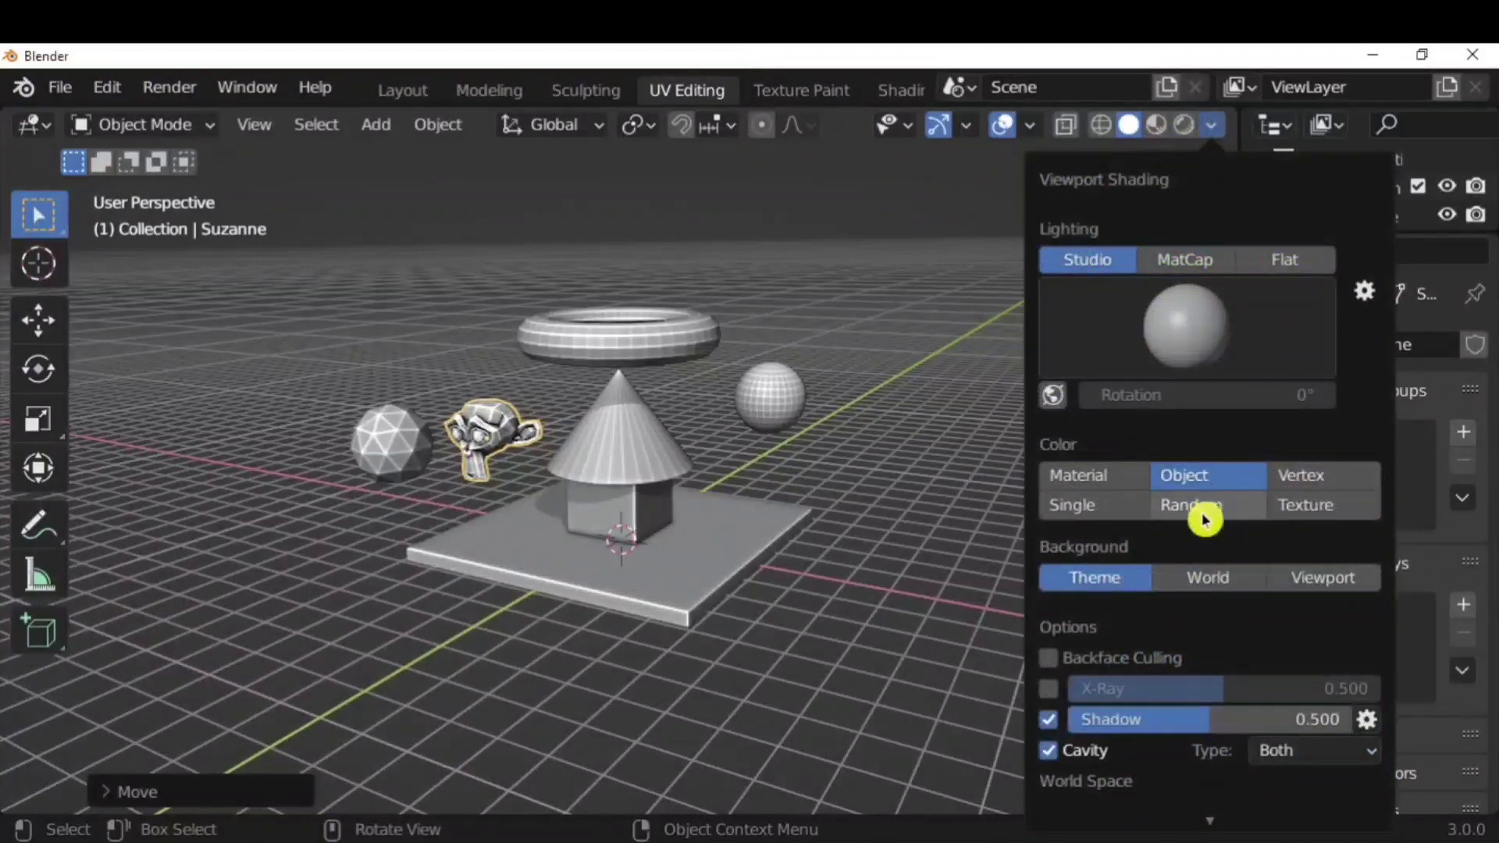
left_click(1245, 505)
scroll(596, 449, "up", 3)
mouse_move(595, 449)
middle_mouse_down()
mouse_move(588, 480)
mouse_move(883, 490)
middle_mouse_up()
Add a cone mesh and move it beyond the base slab, beside the UV sphere
left_click(377, 130)
mouse_move(513, 157)
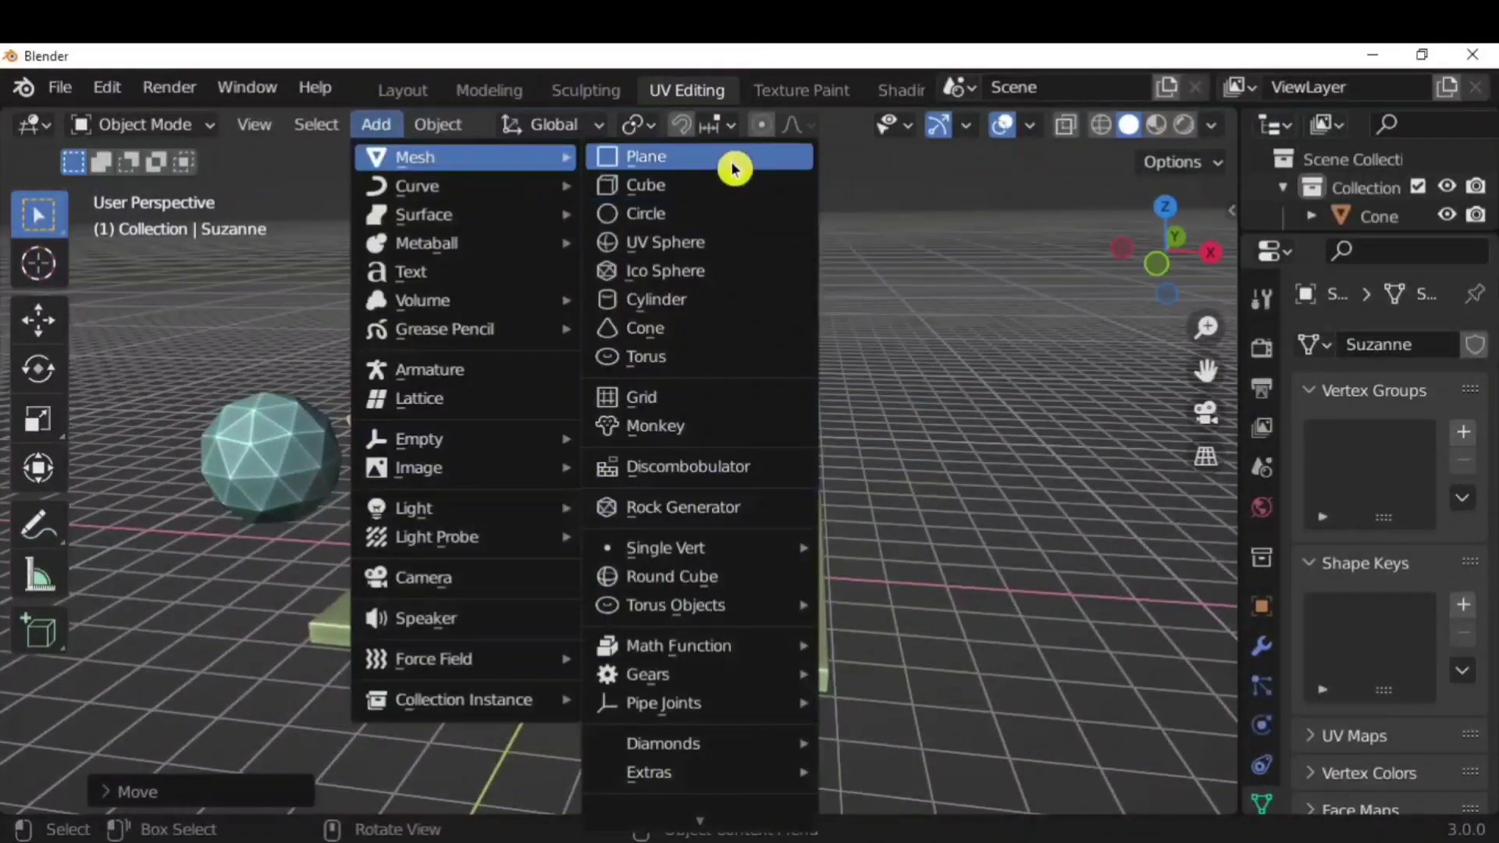
left_click(748, 330)
key("g")
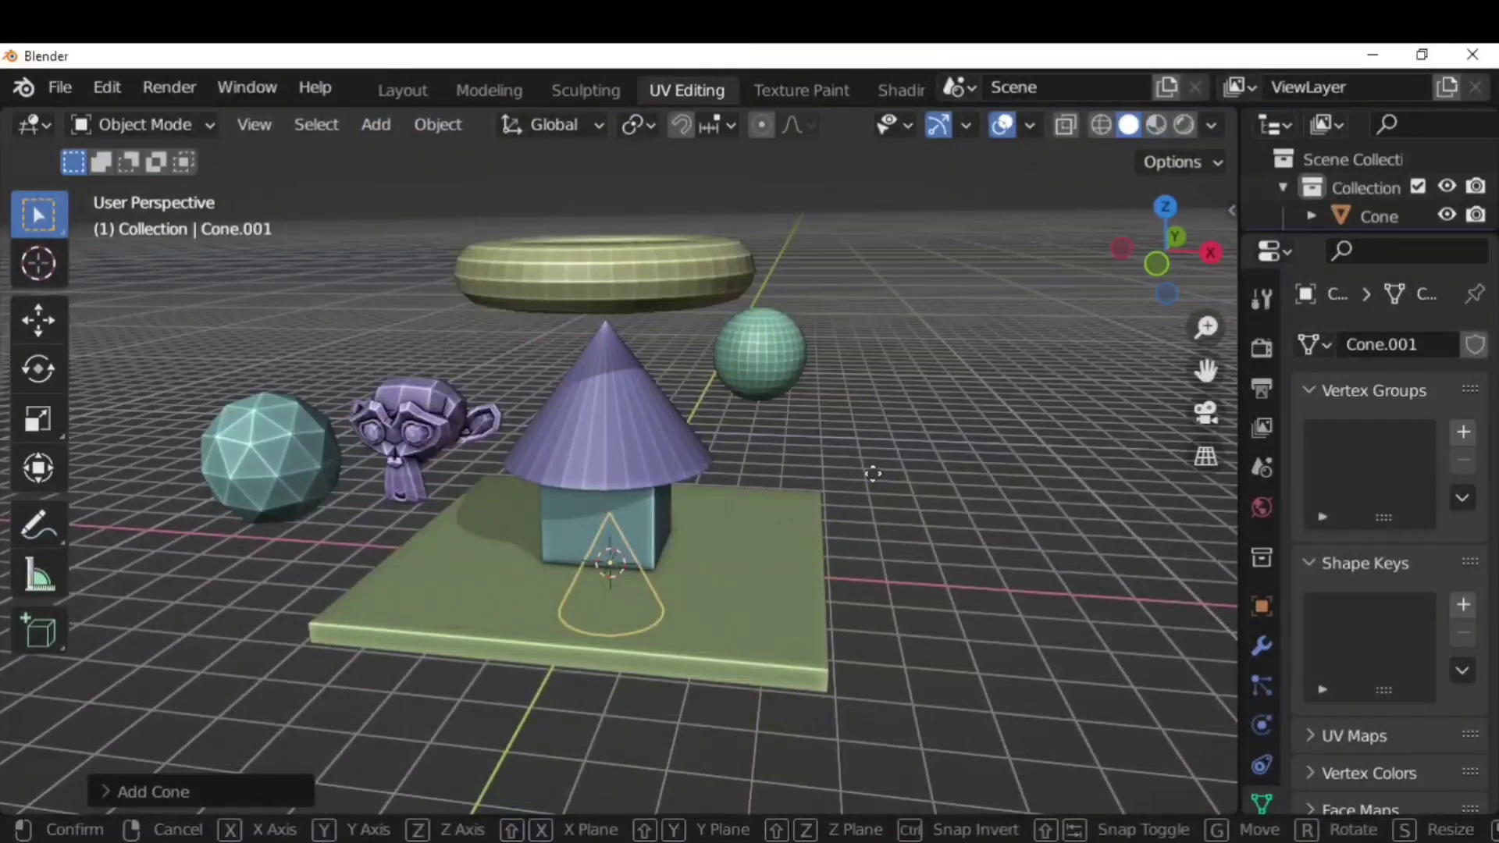
left_click(910, 440)
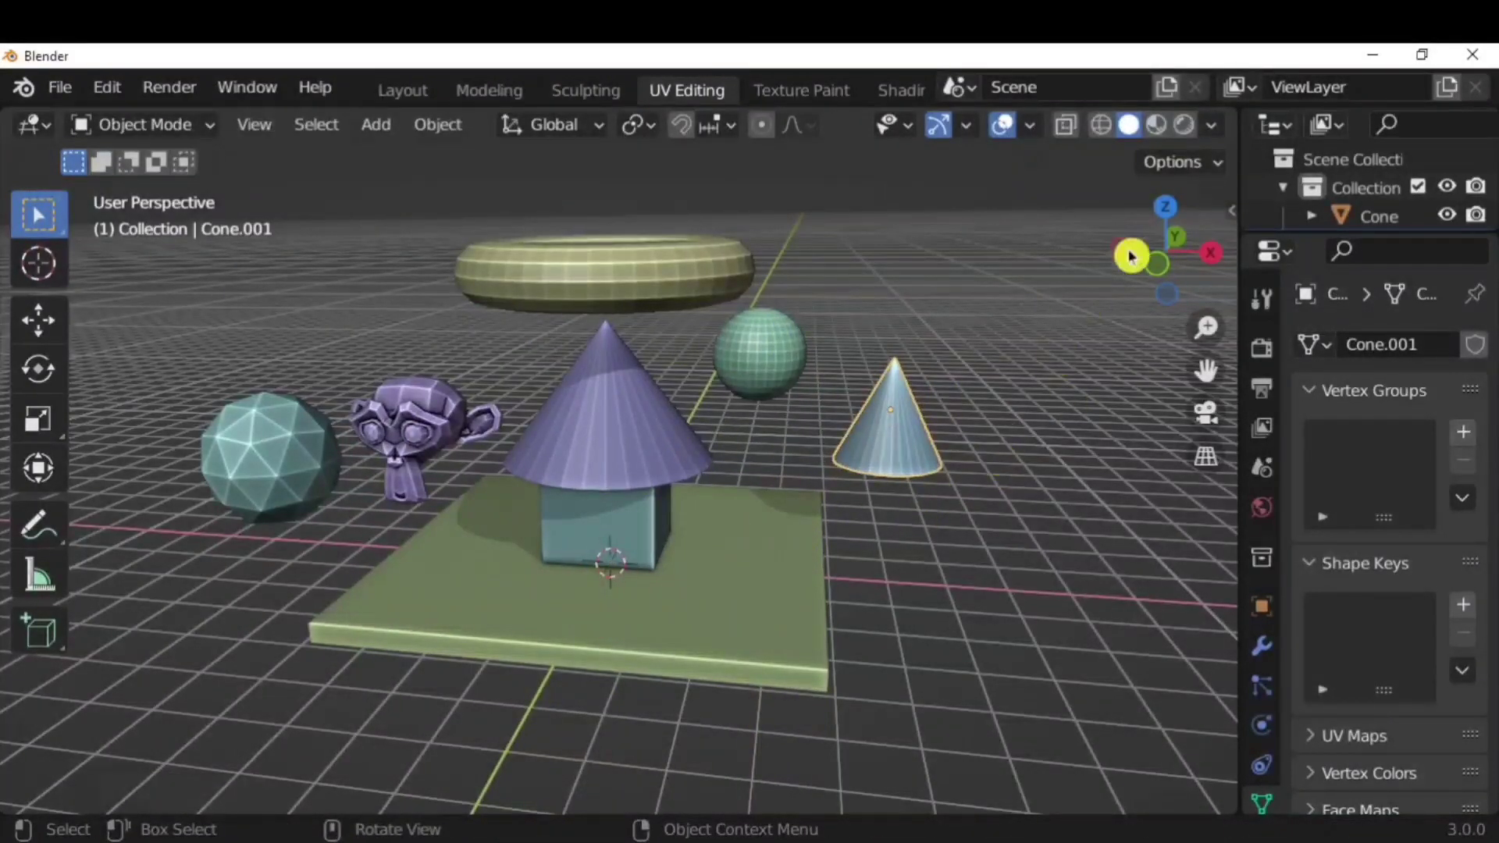
Set the solid viewport shading colour to Single and pick a violet shade for all objects
left_click(1211, 127)
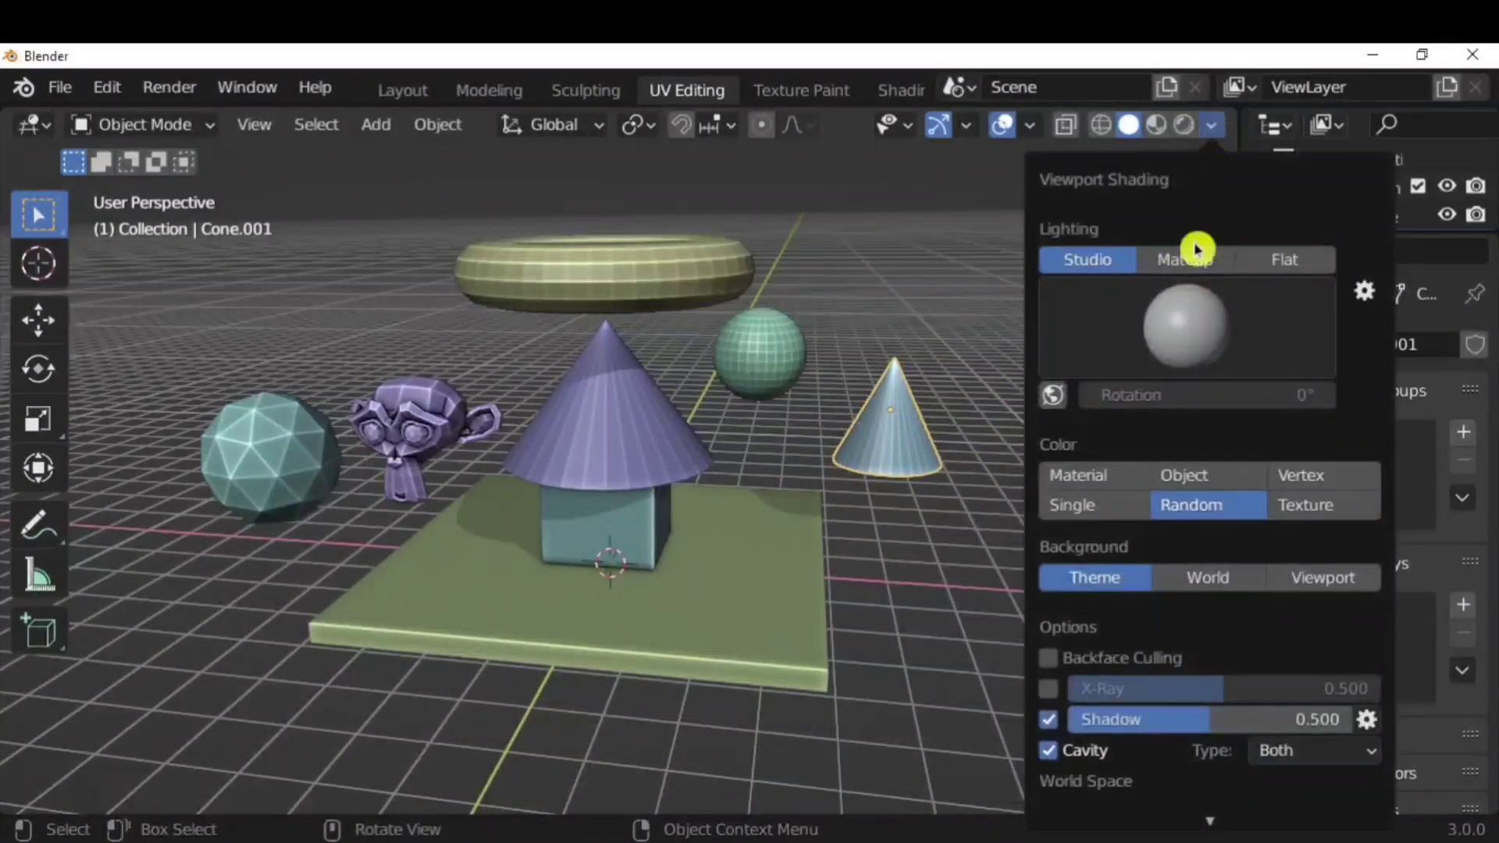
left_click(1109, 508)
left_click(1147, 539)
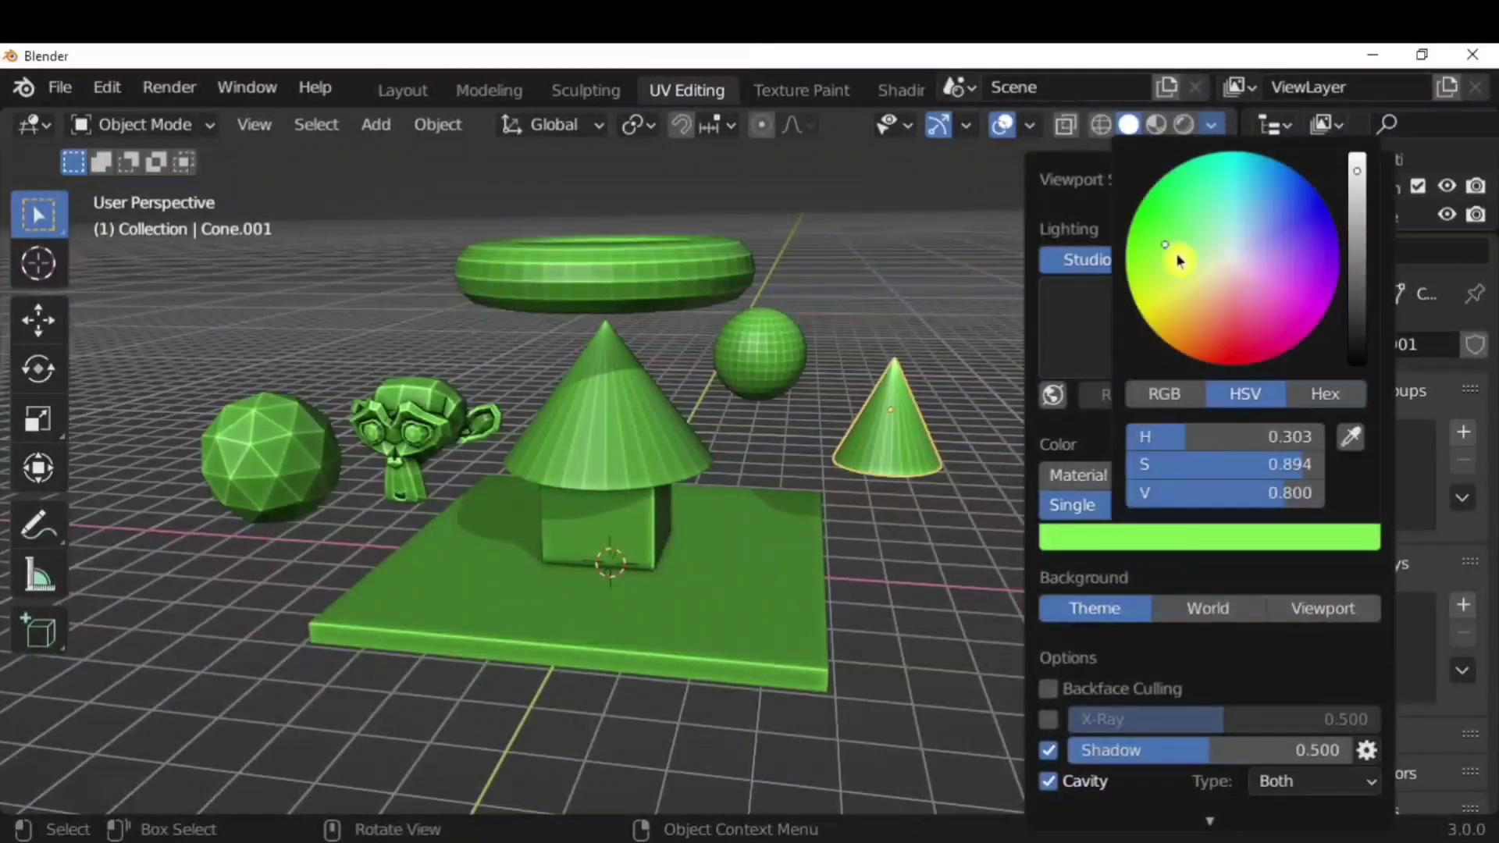
left_click_drag(1178, 254, 1276, 239)
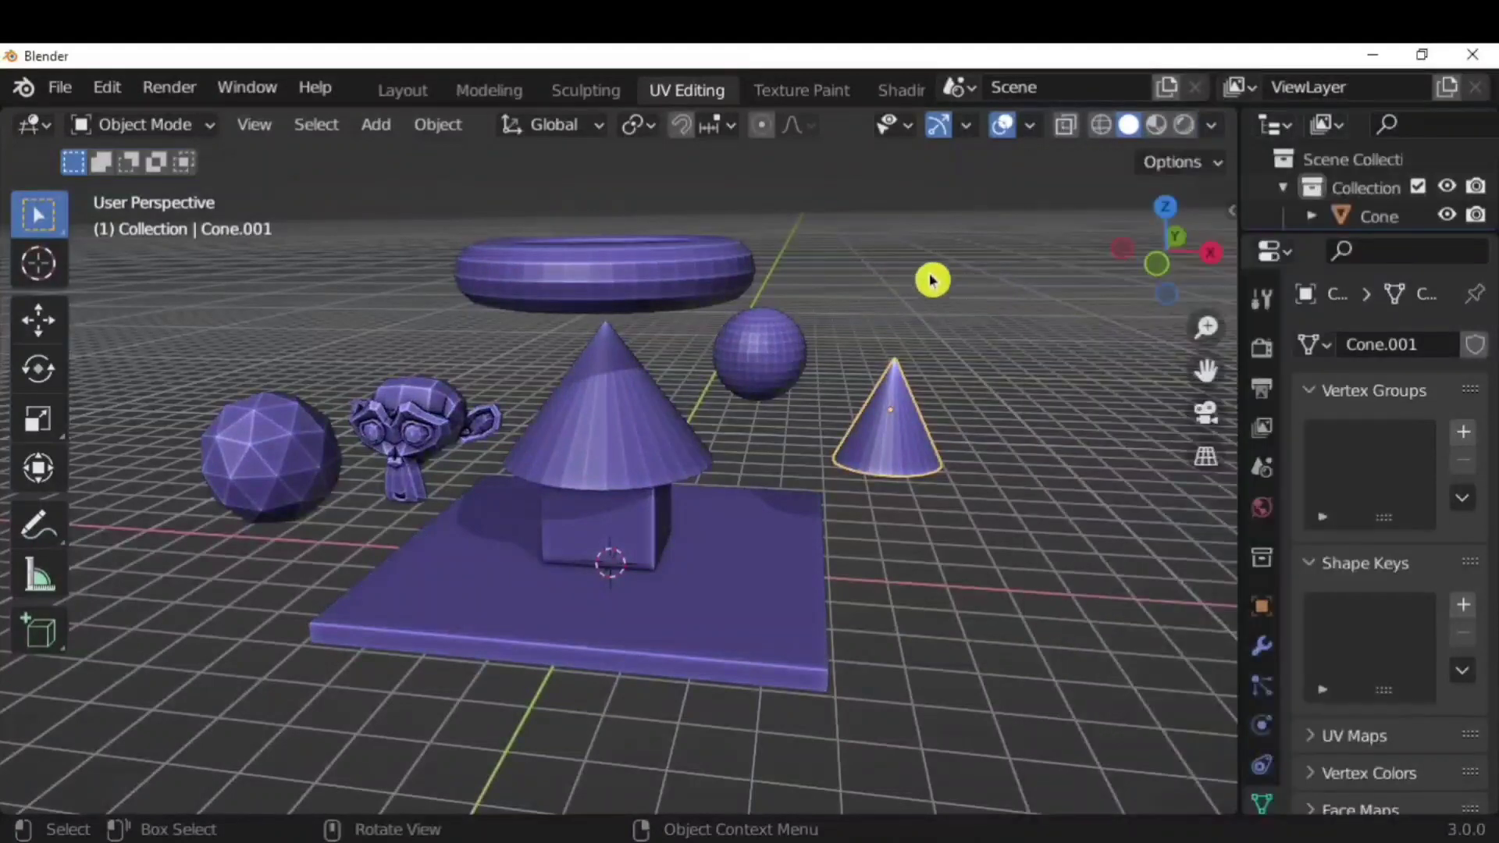
Switch the solid viewport shading colour back to Random and from there to Object
left_click(1211, 127)
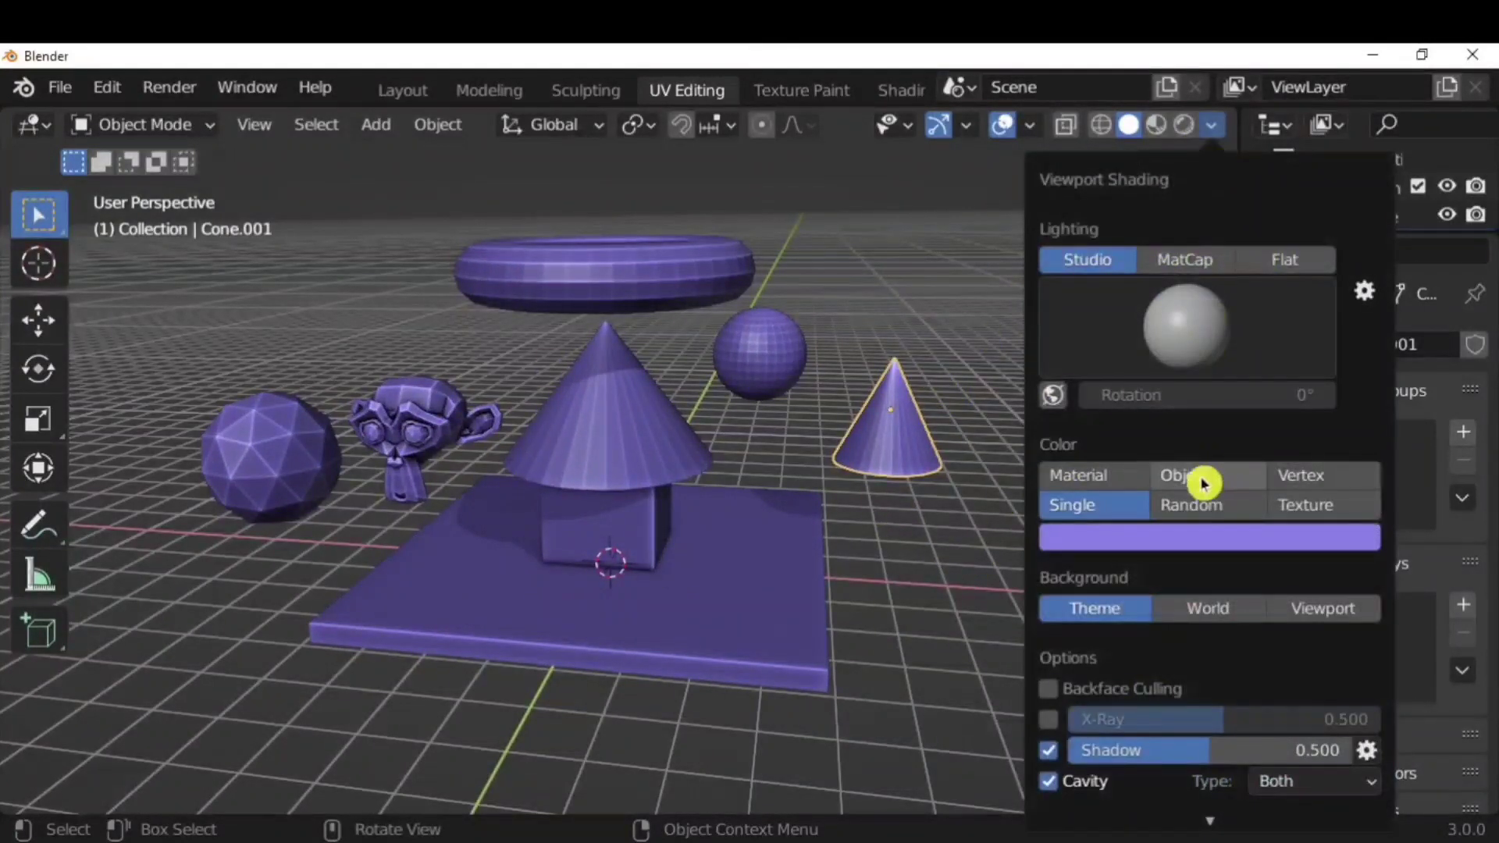
left_click(1205, 502)
left_click(1211, 125)
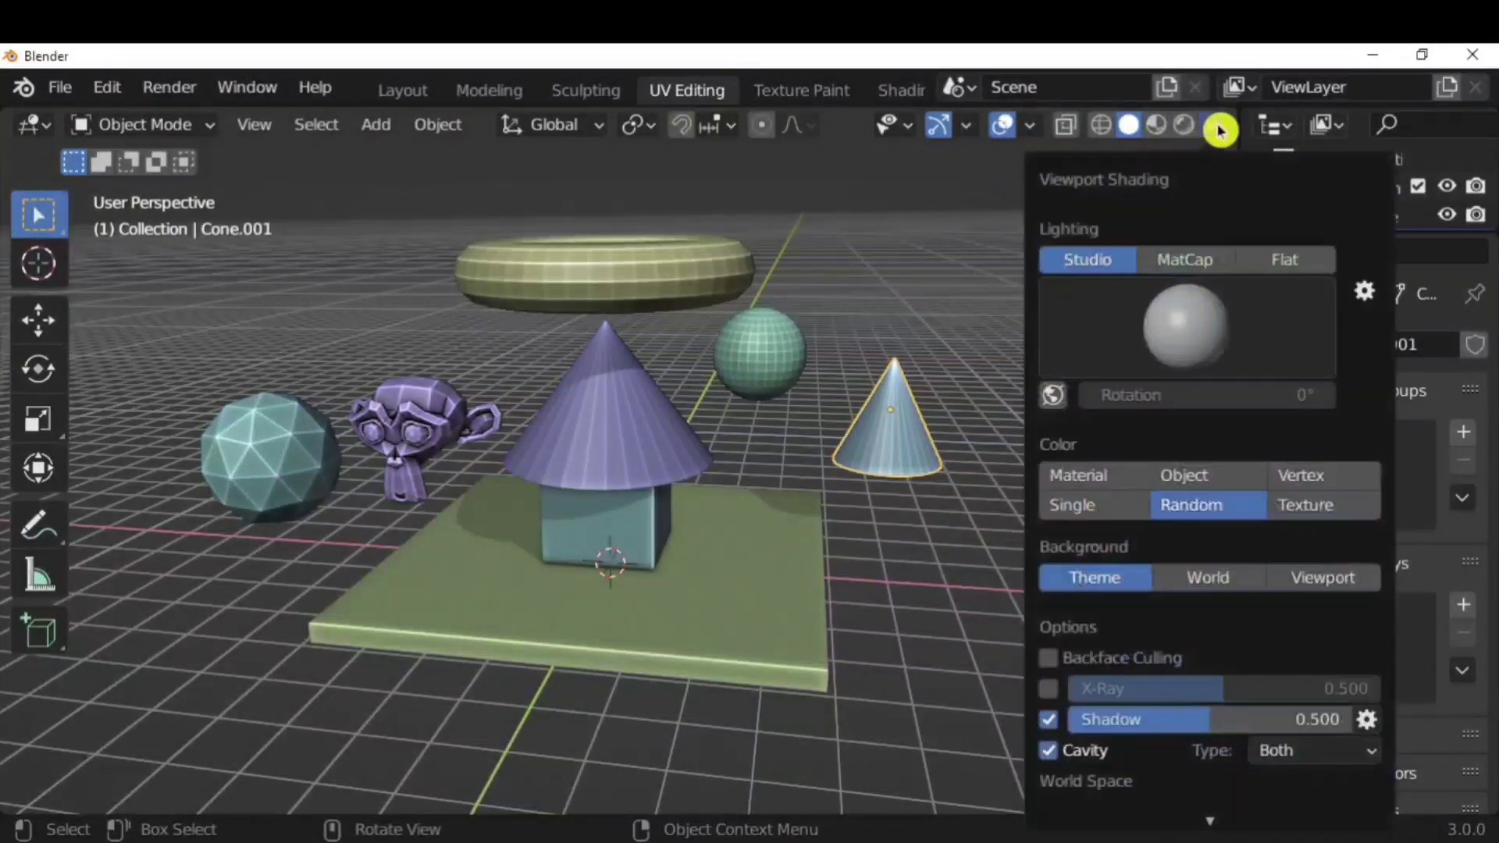
left_click(1209, 478)
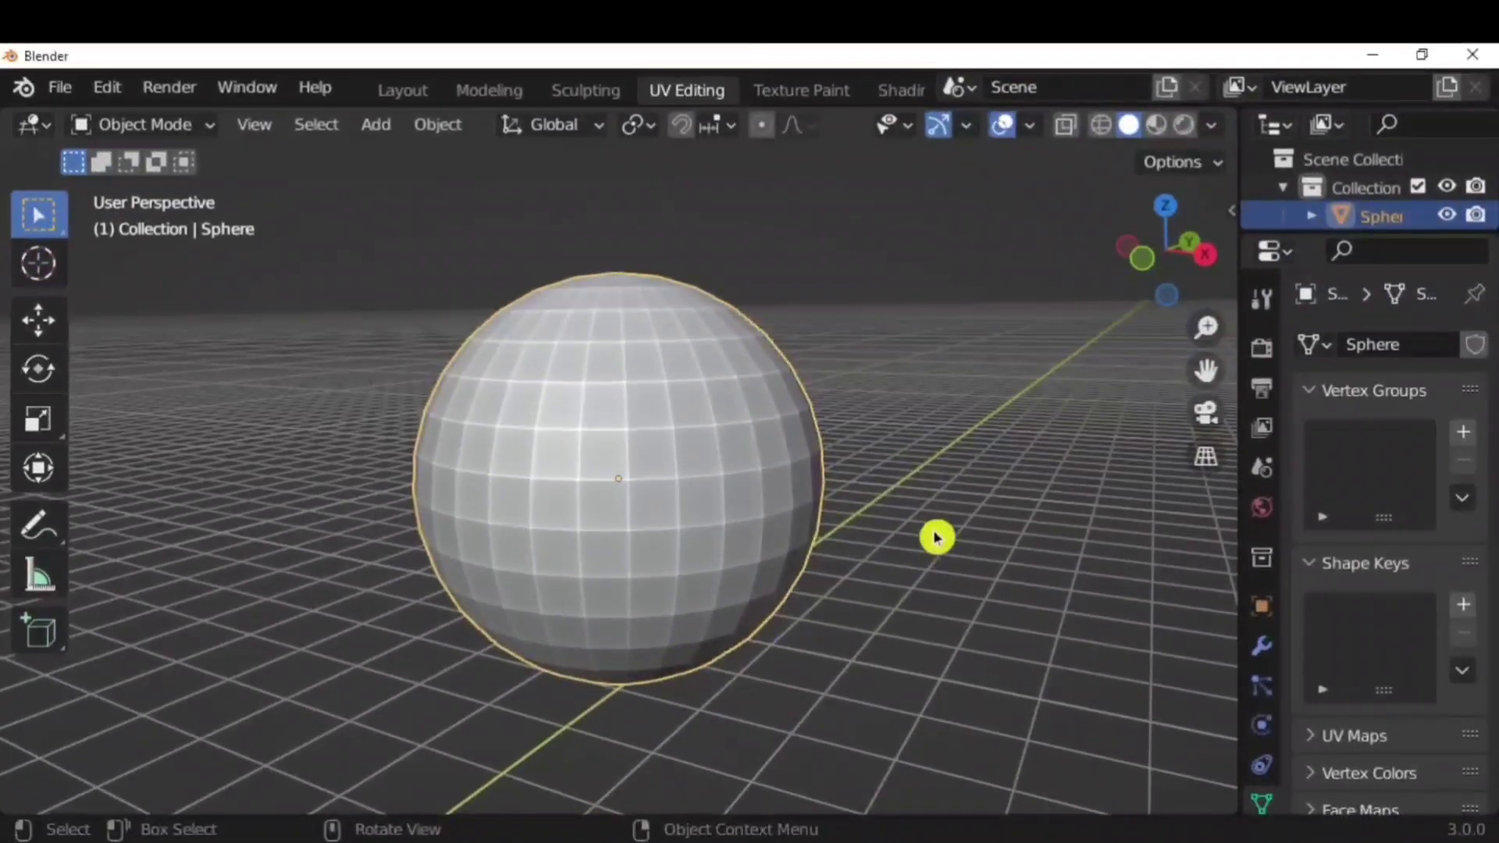
Put the sphere in Edit Mode with edge selection and select the horizontal edge loop two rows above its middle
key("Tab")
middle_click_drag(957, 525, 903, 500)
left_click(268, 125)
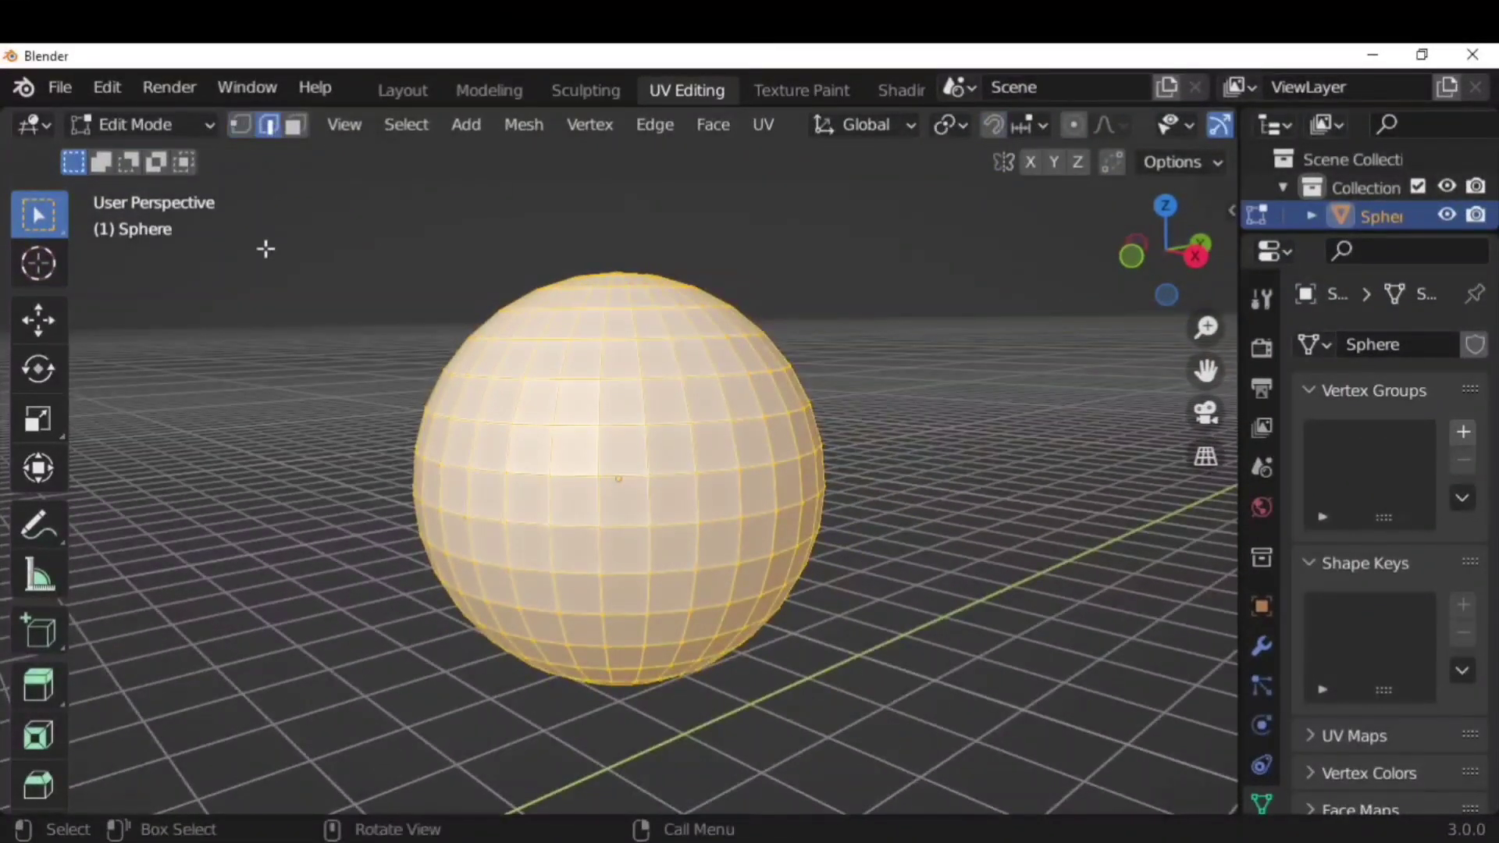
left_click(268, 254)
scroll(632, 412, "up", 2)
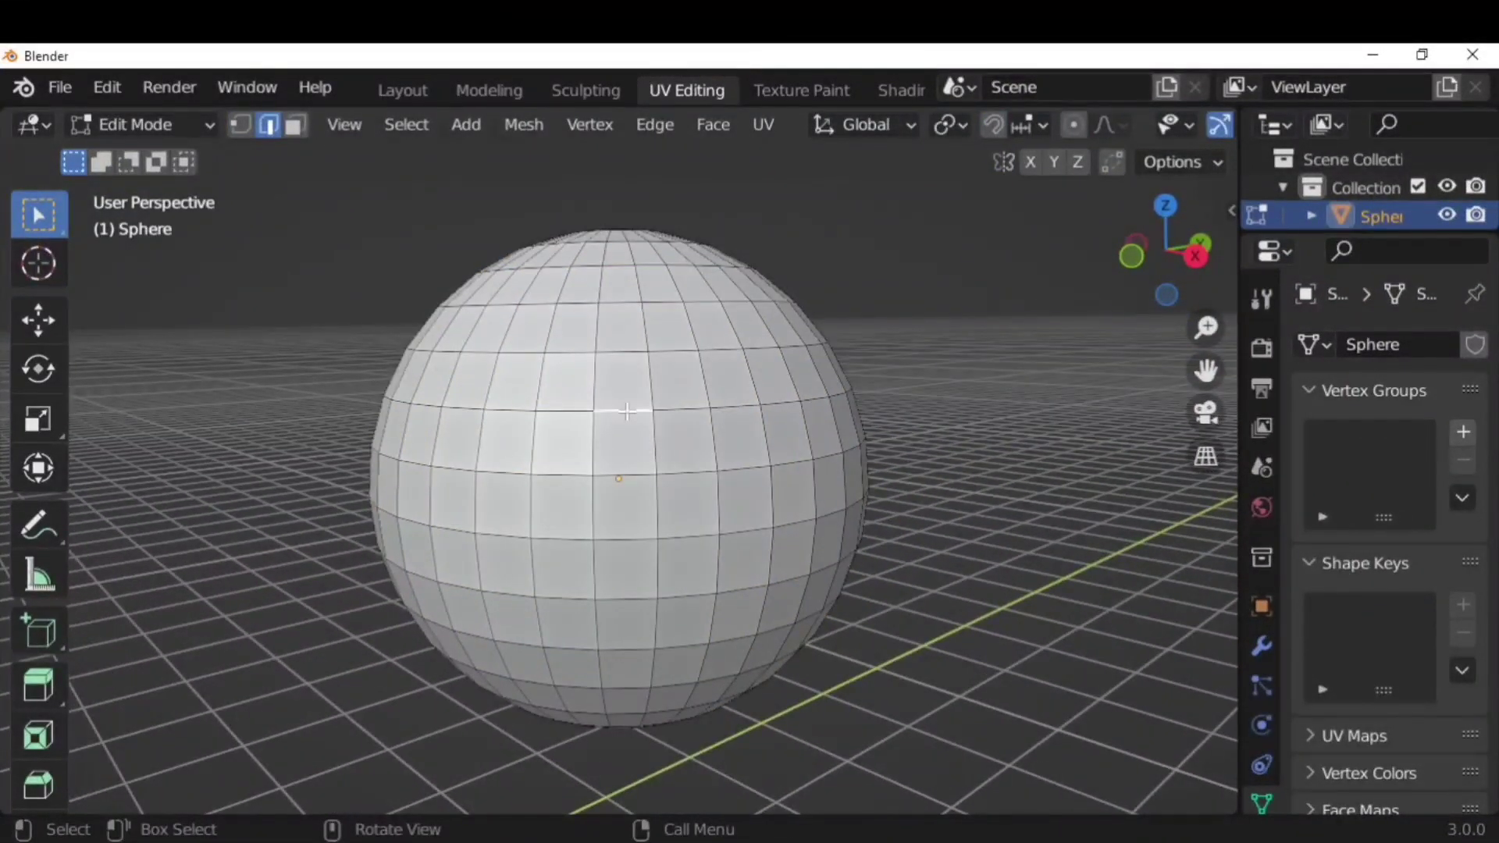
left_click(627, 410, "alt")
Try deleting the selected loop with the Edges option and undo the deletion
key("ctrl+e")
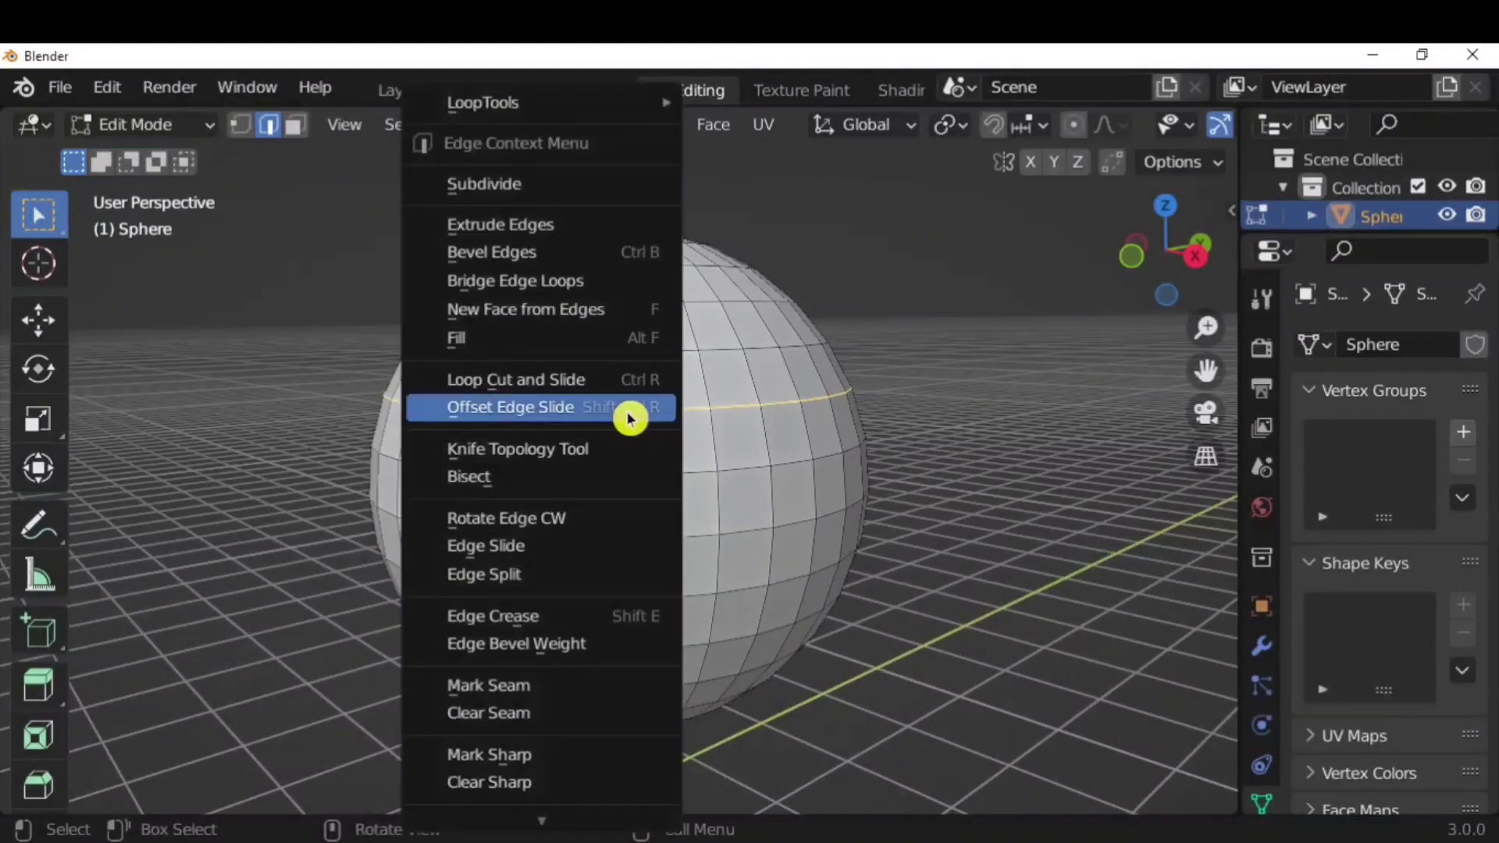
key("x")
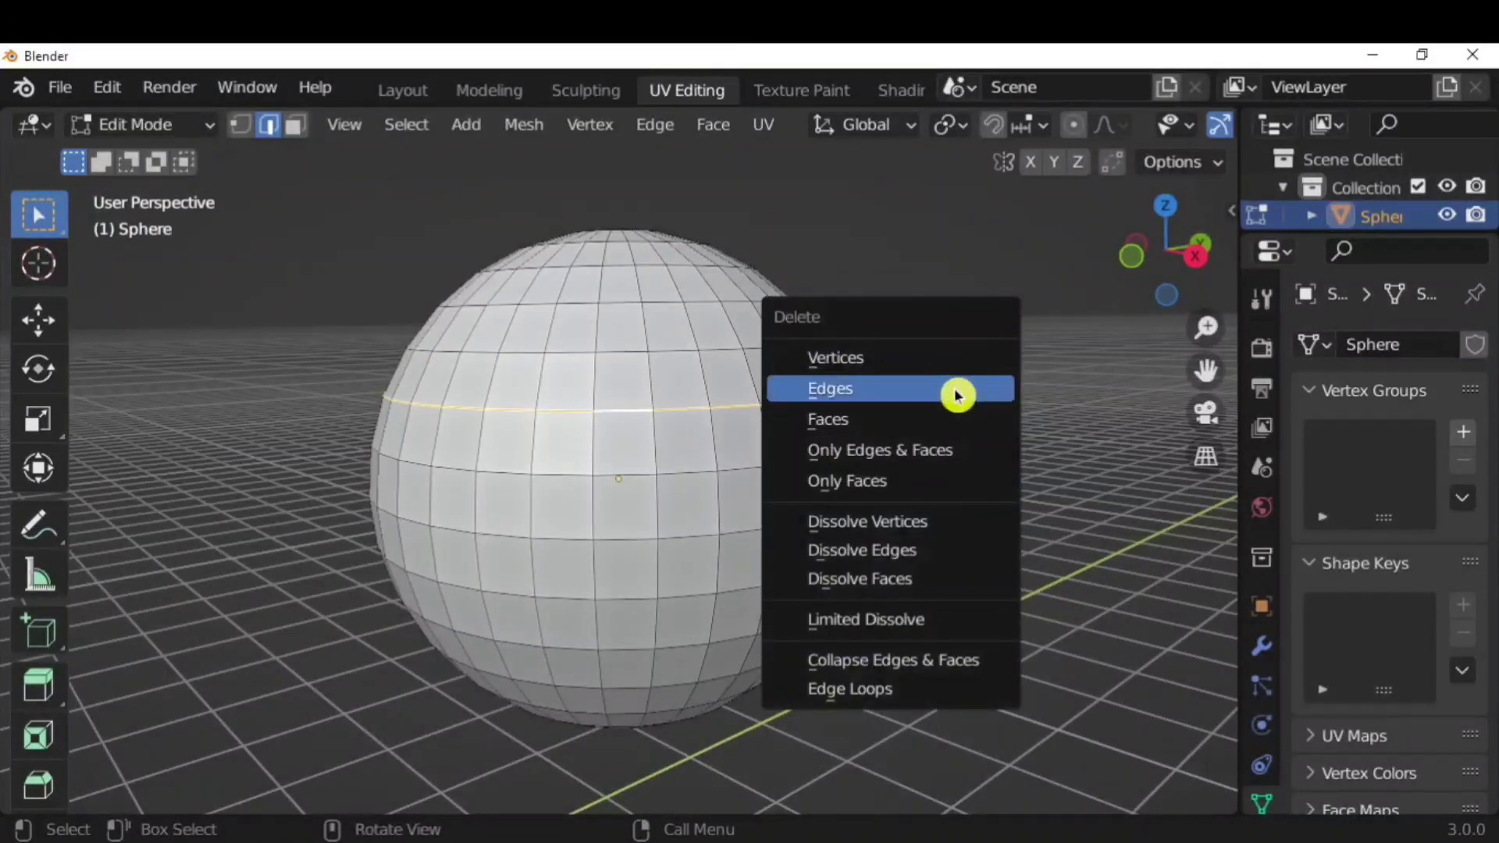
left_click(961, 395)
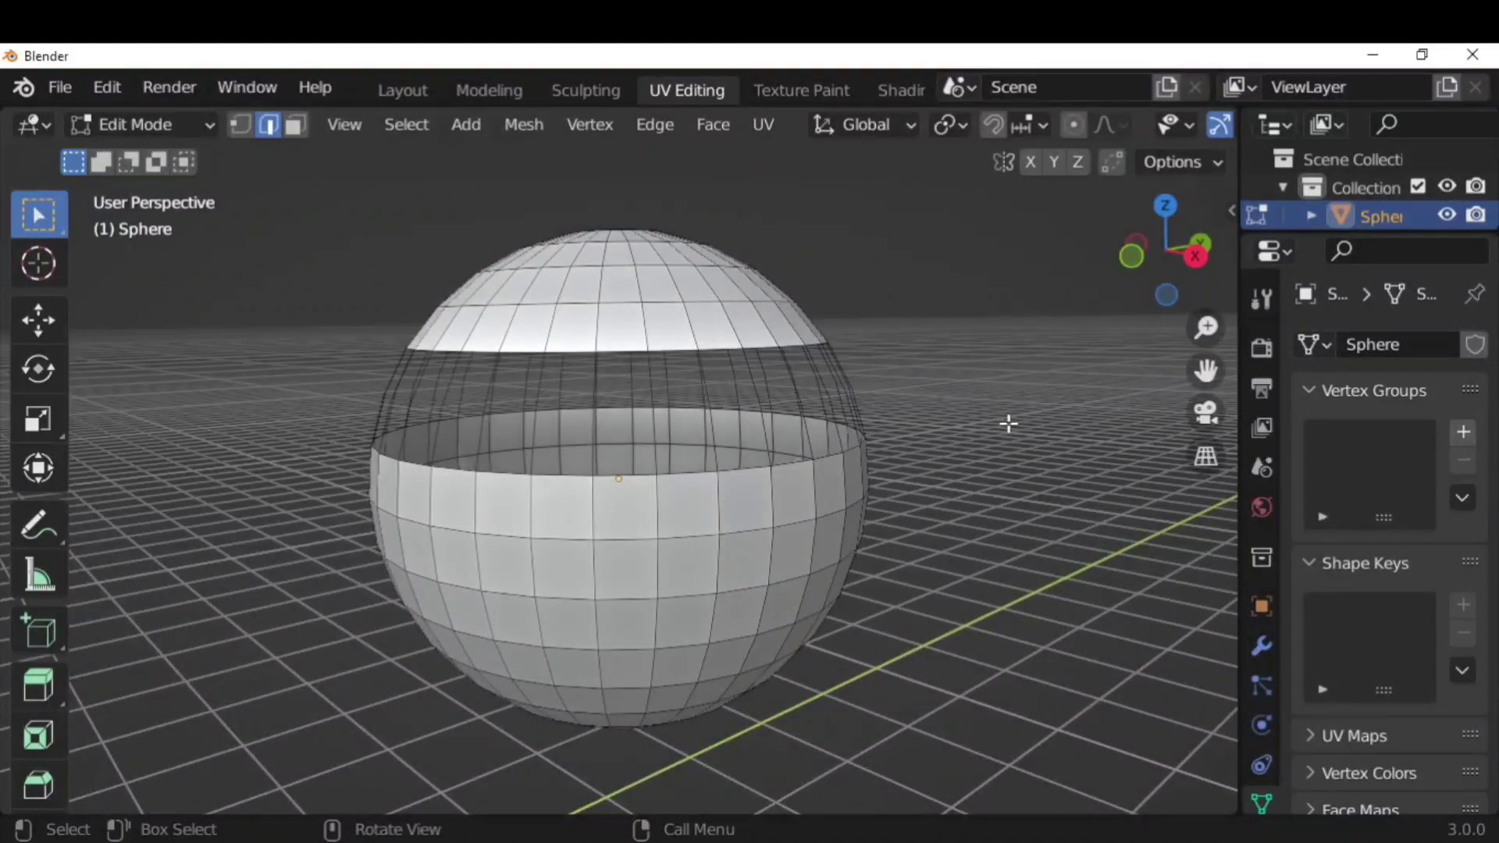
key("ctrl+z")
Dissolve the edges of the selected loop and of the neighbouring loop just below it
key("x")
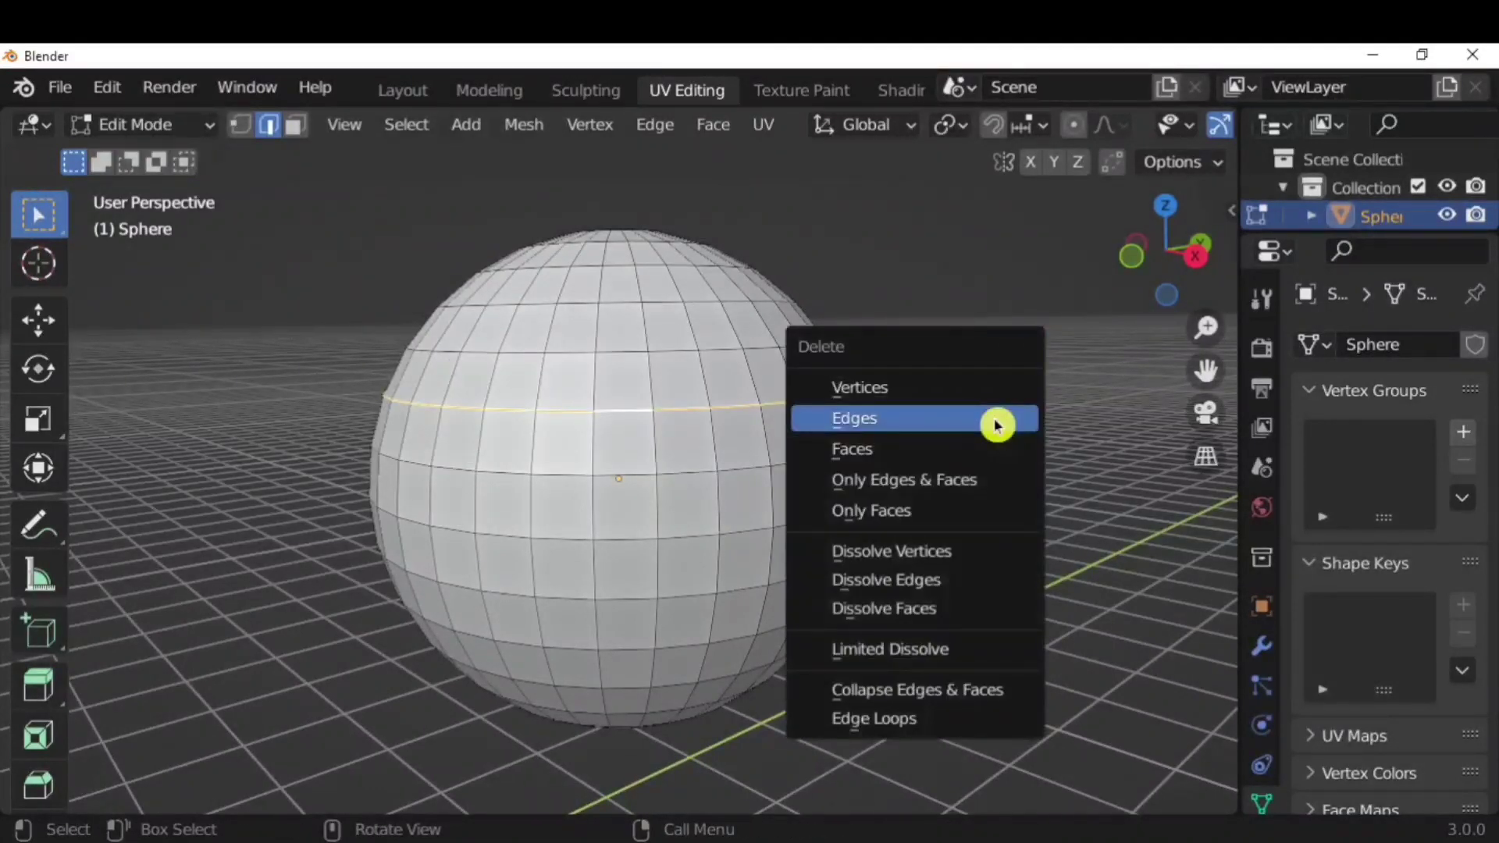
left_click(947, 580)
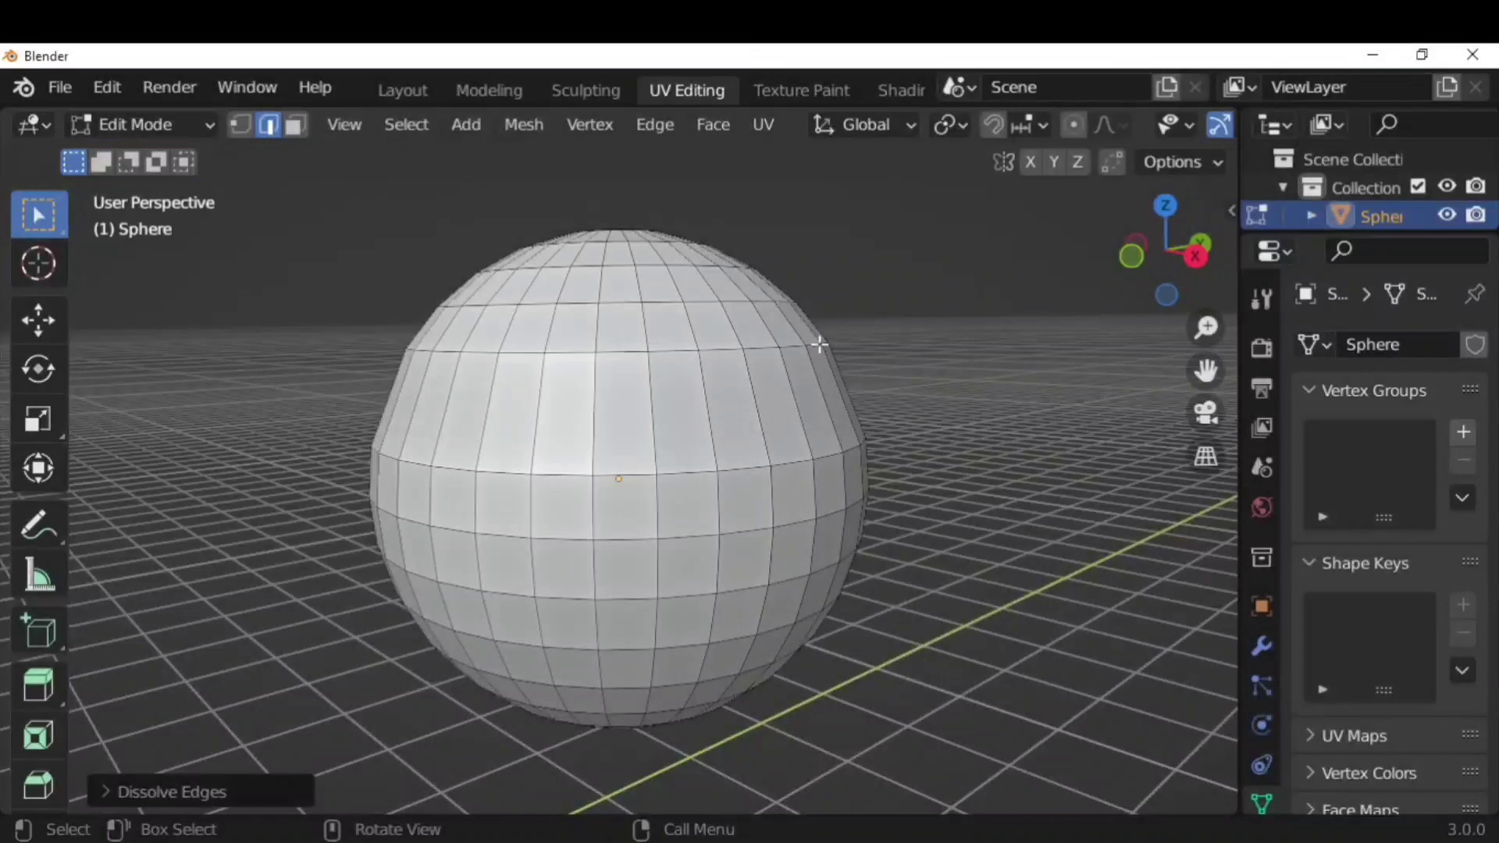
middle_click_drag(844, 385, 698, 456)
left_click(698, 456, "alt")
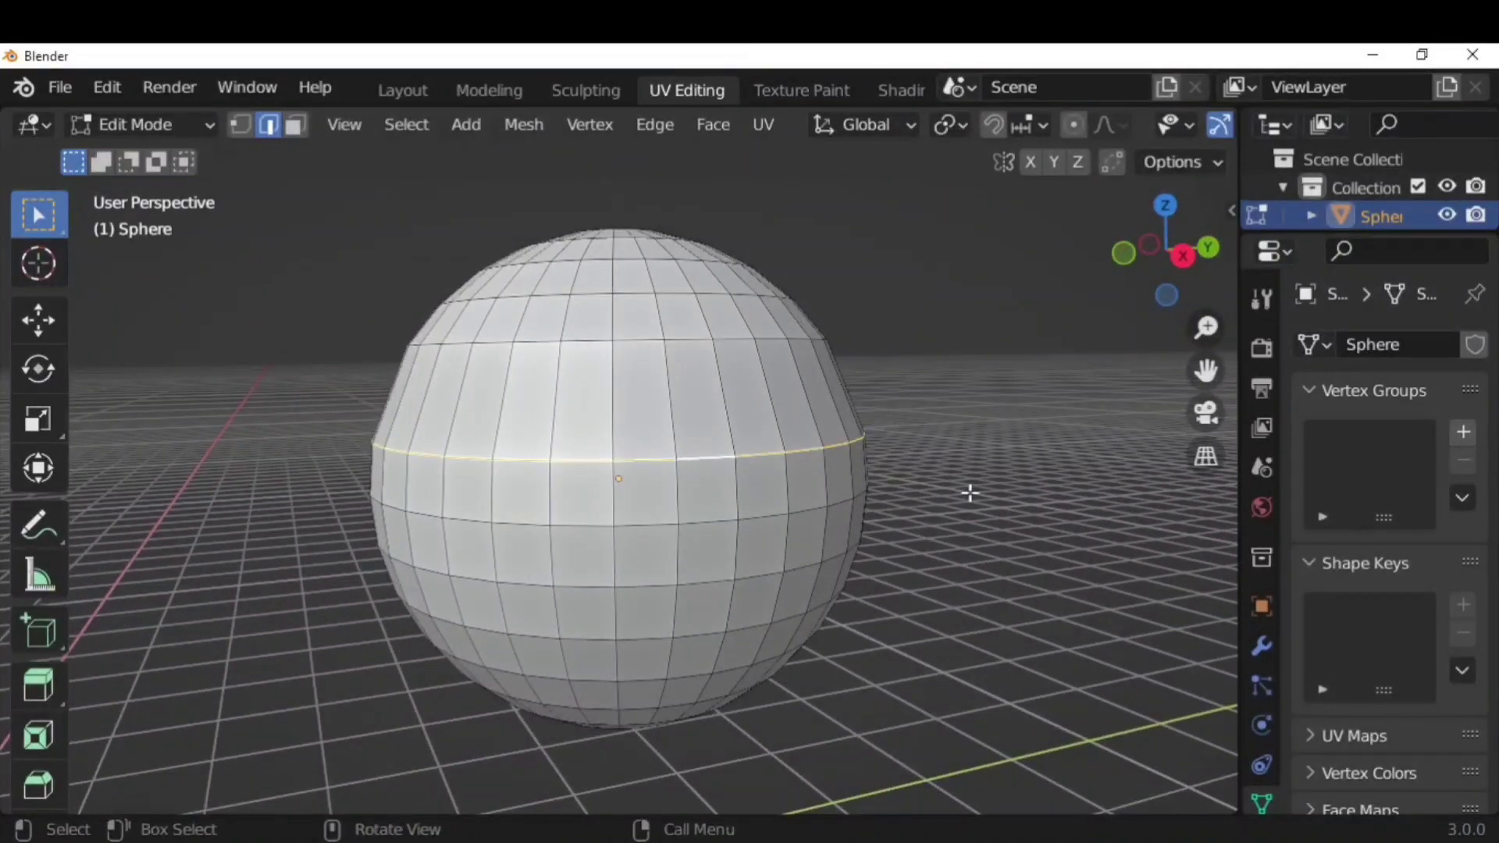
key("x")
left_click(971, 493)
Select the edge loop around the sphere's middle and delete it with the Edges option
middle_click_drag(970, 493, 682, 500)
left_click(688, 490, "alt")
key("x")
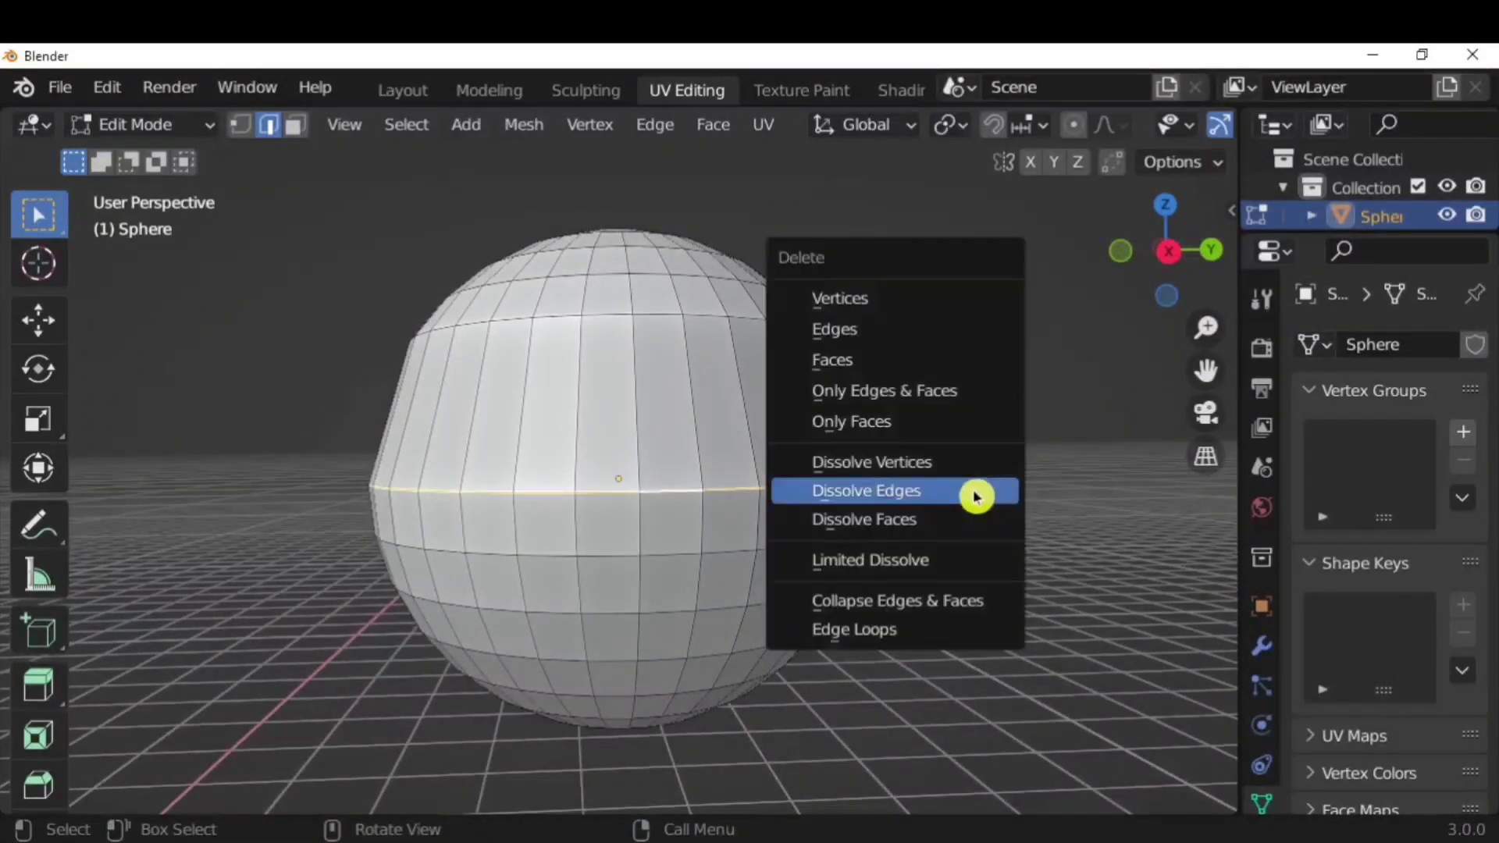
left_click(852, 331)
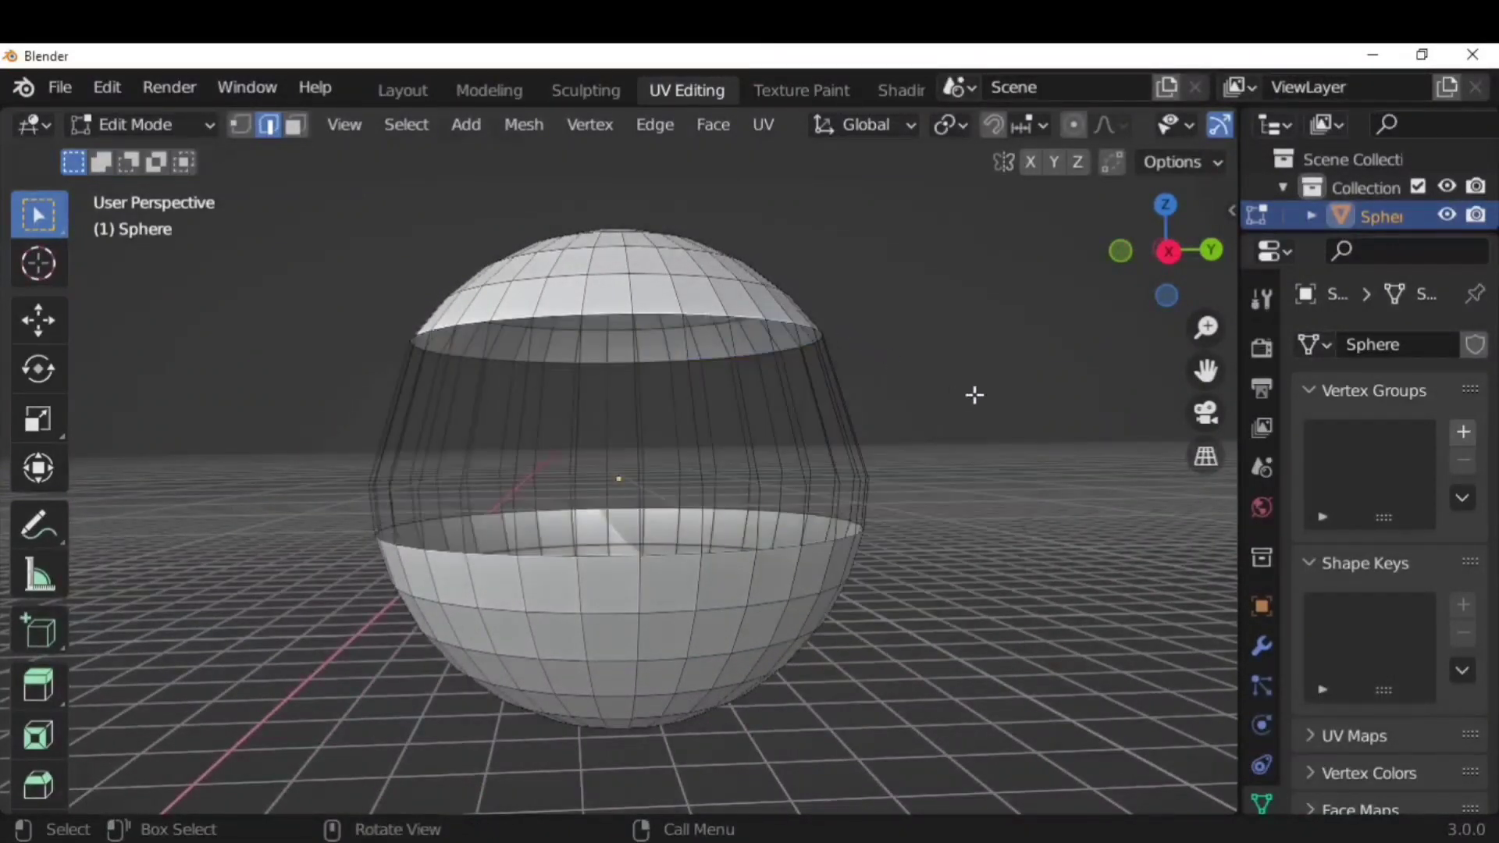
Select a horizontal edge loop in the sphere's lower half and remove it
middle_click_drag(974, 394, 918, 407)
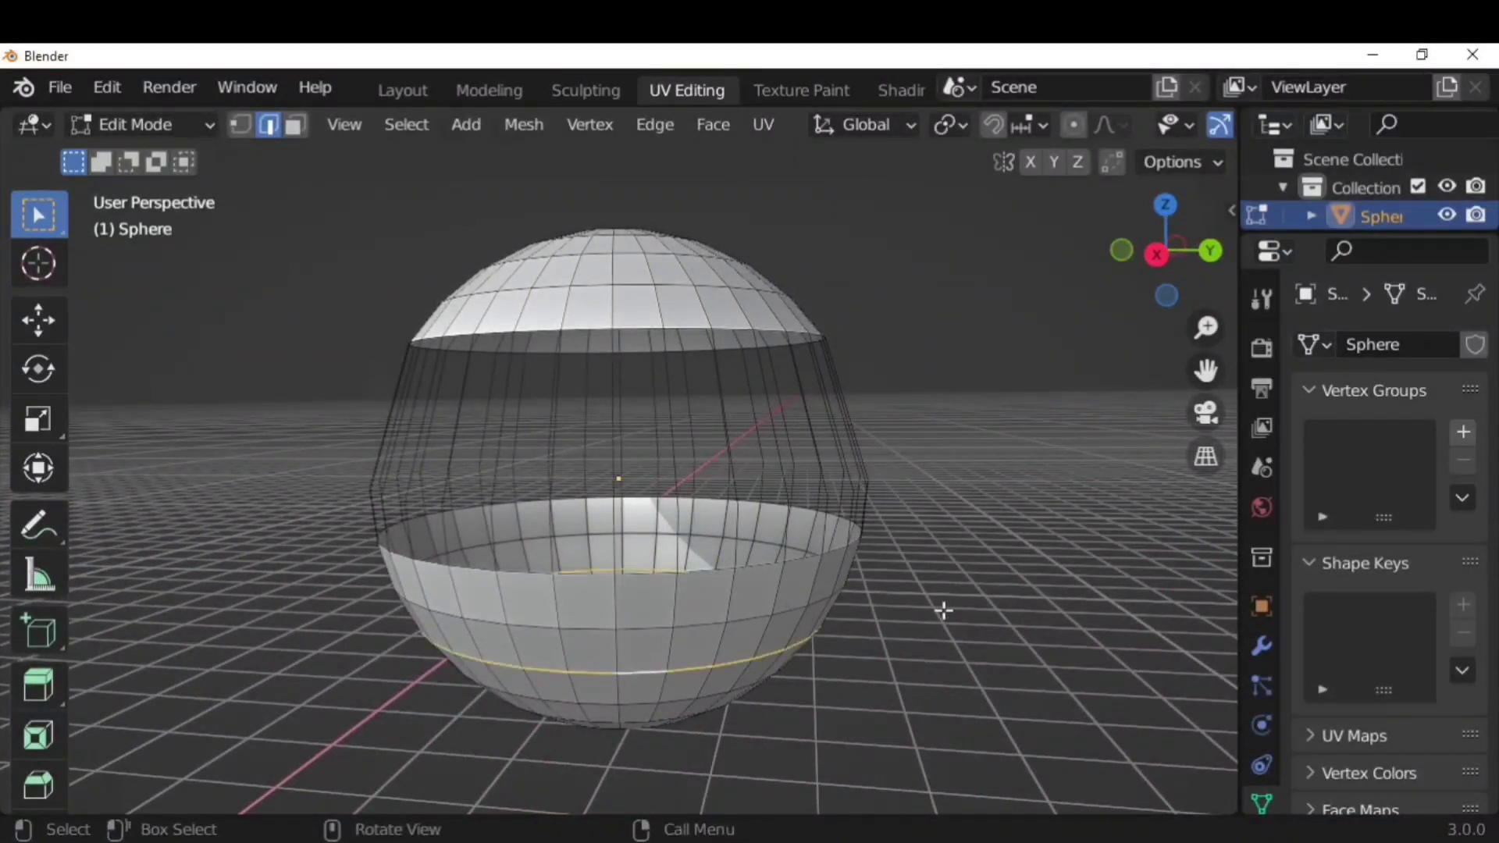
key("x")
left_click(927, 540)
middle_click_drag(947, 619, 684, 617)
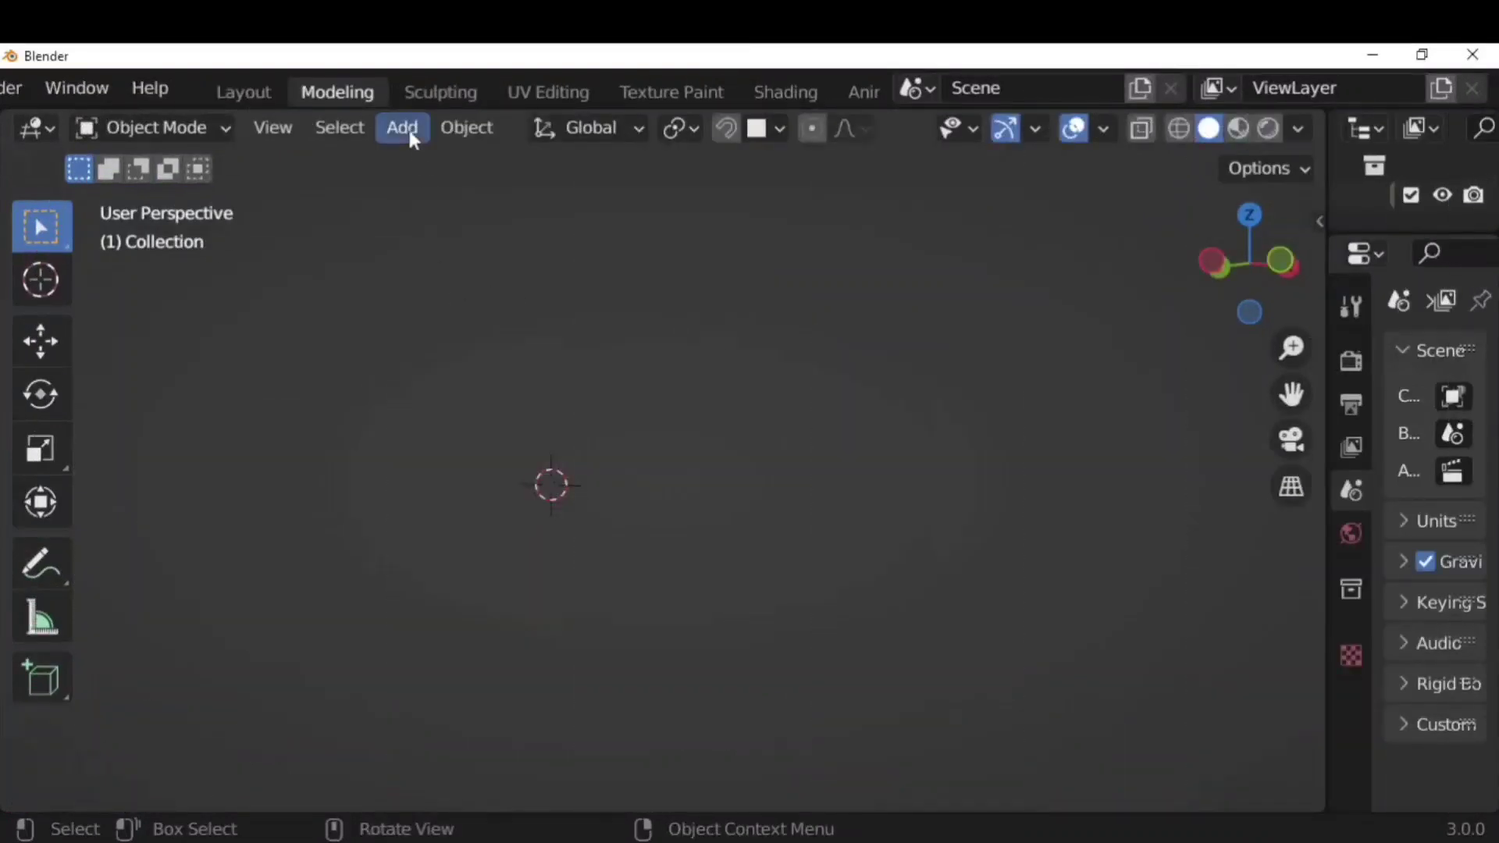
Add a text object to the empty scene and view it from above
left_click(406, 127)
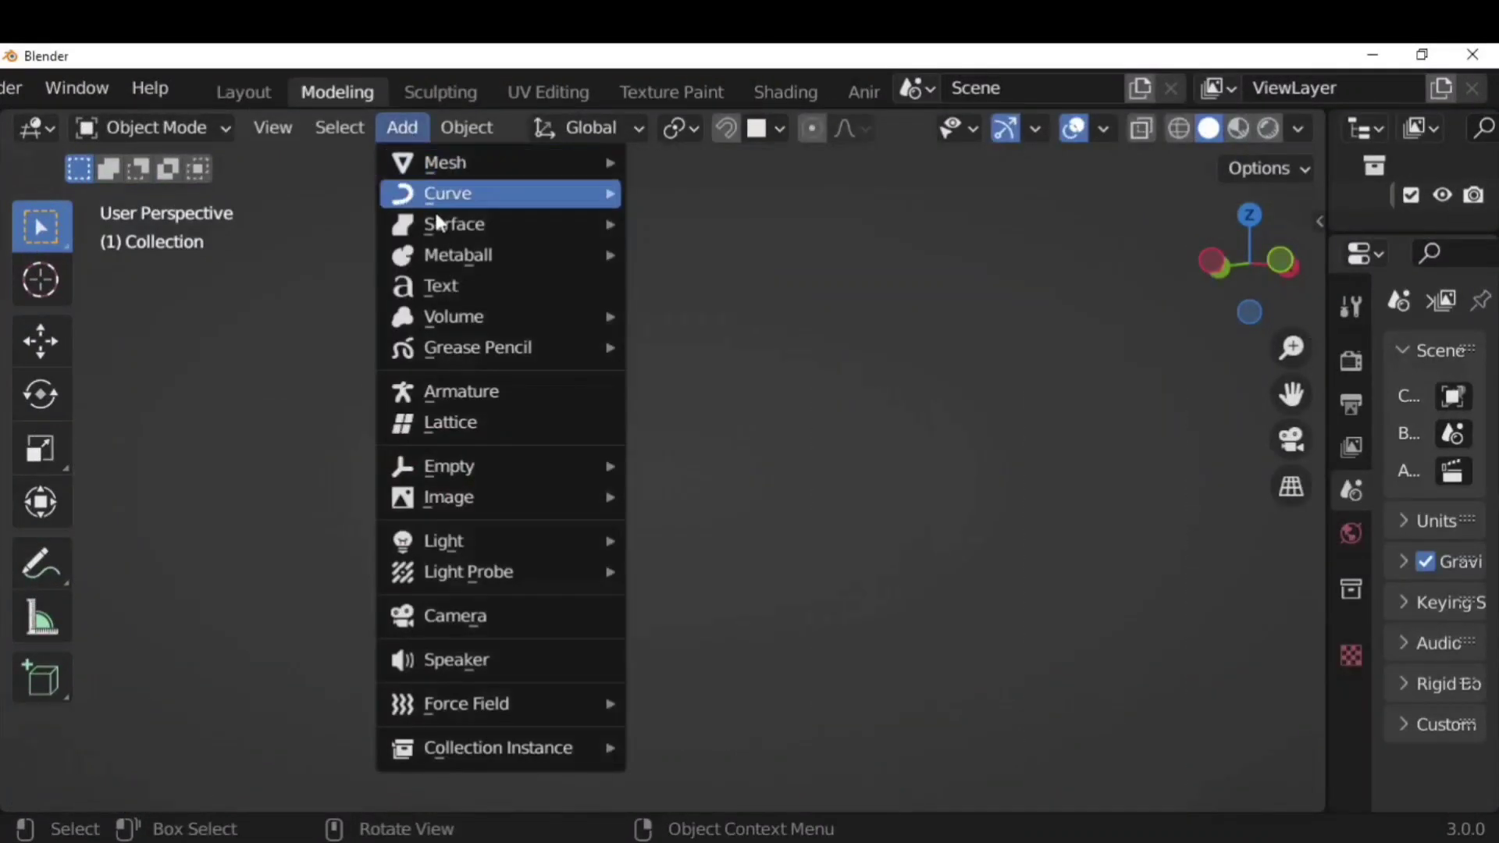
left_click(442, 289)
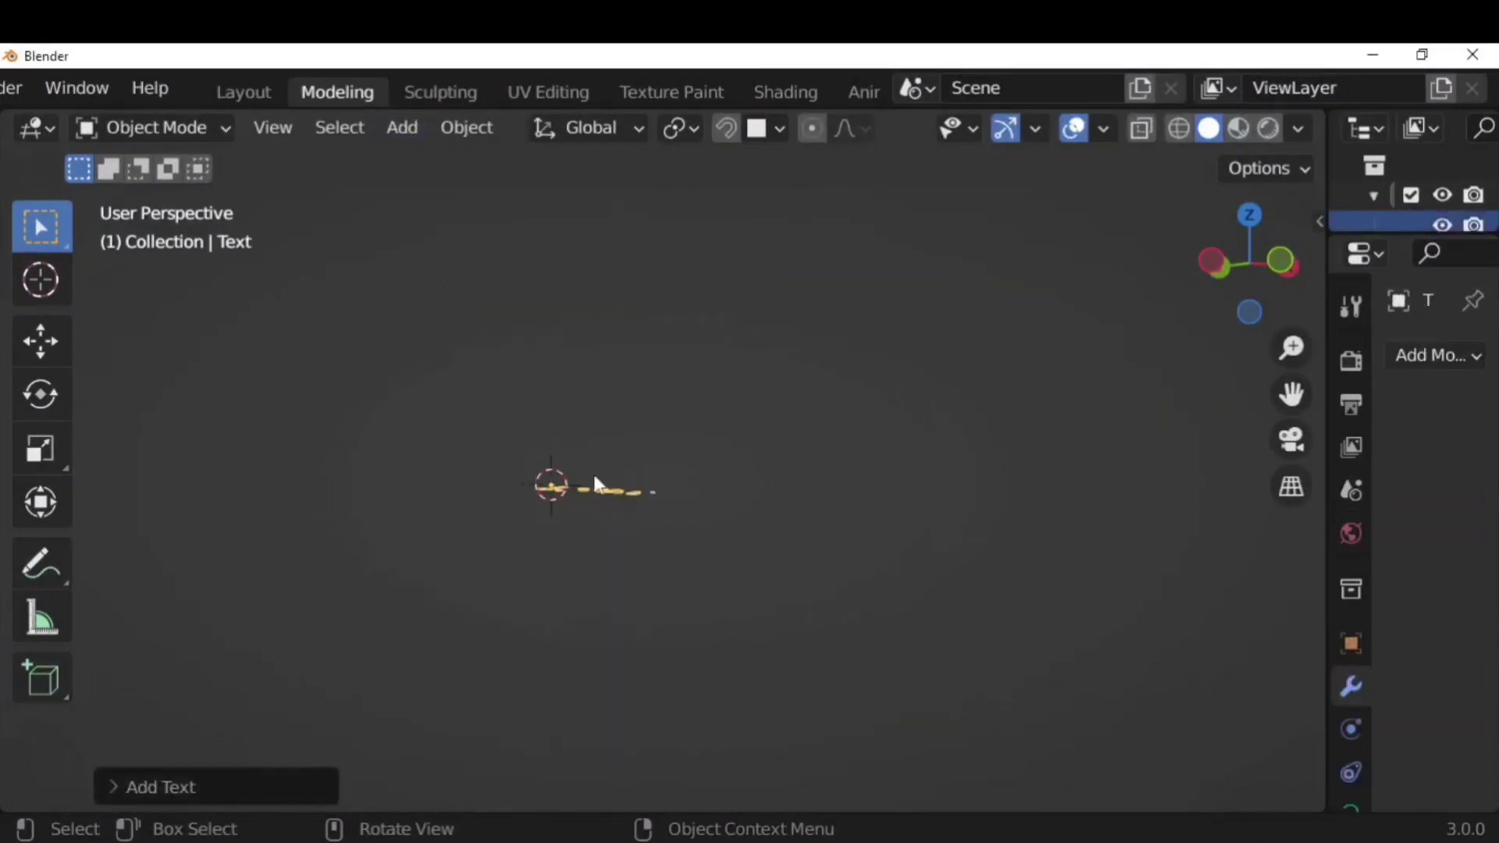
middle_click_drag(569, 508, 551, 557)
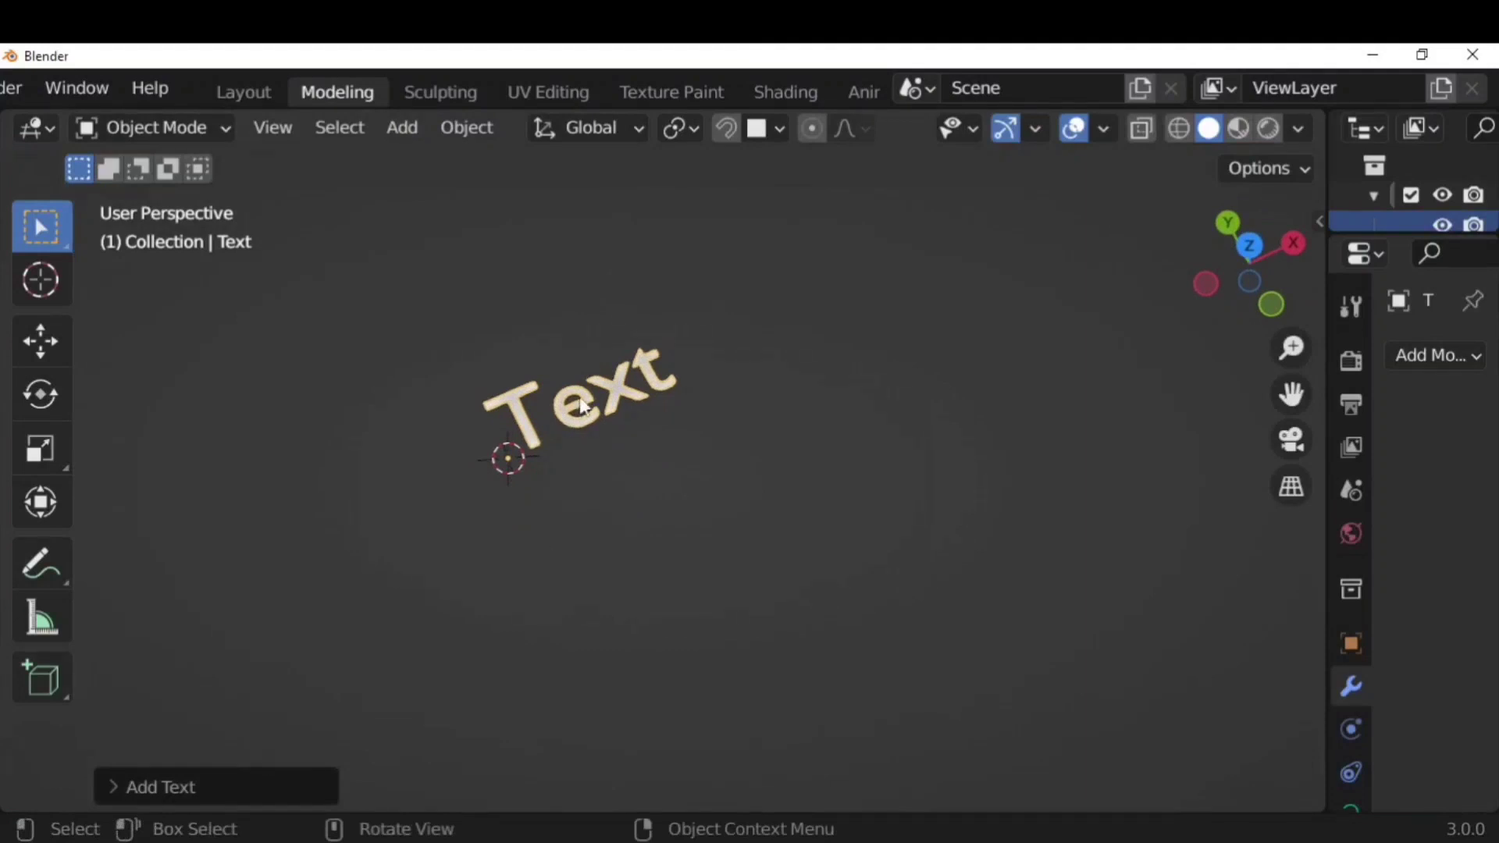
Replace the default text with BLENDER in Edit Mode and return to Object Mode
key("Tab")
key("BackSpace")
key("BackSpace")
key("BackSpace")
key("BackSpace")
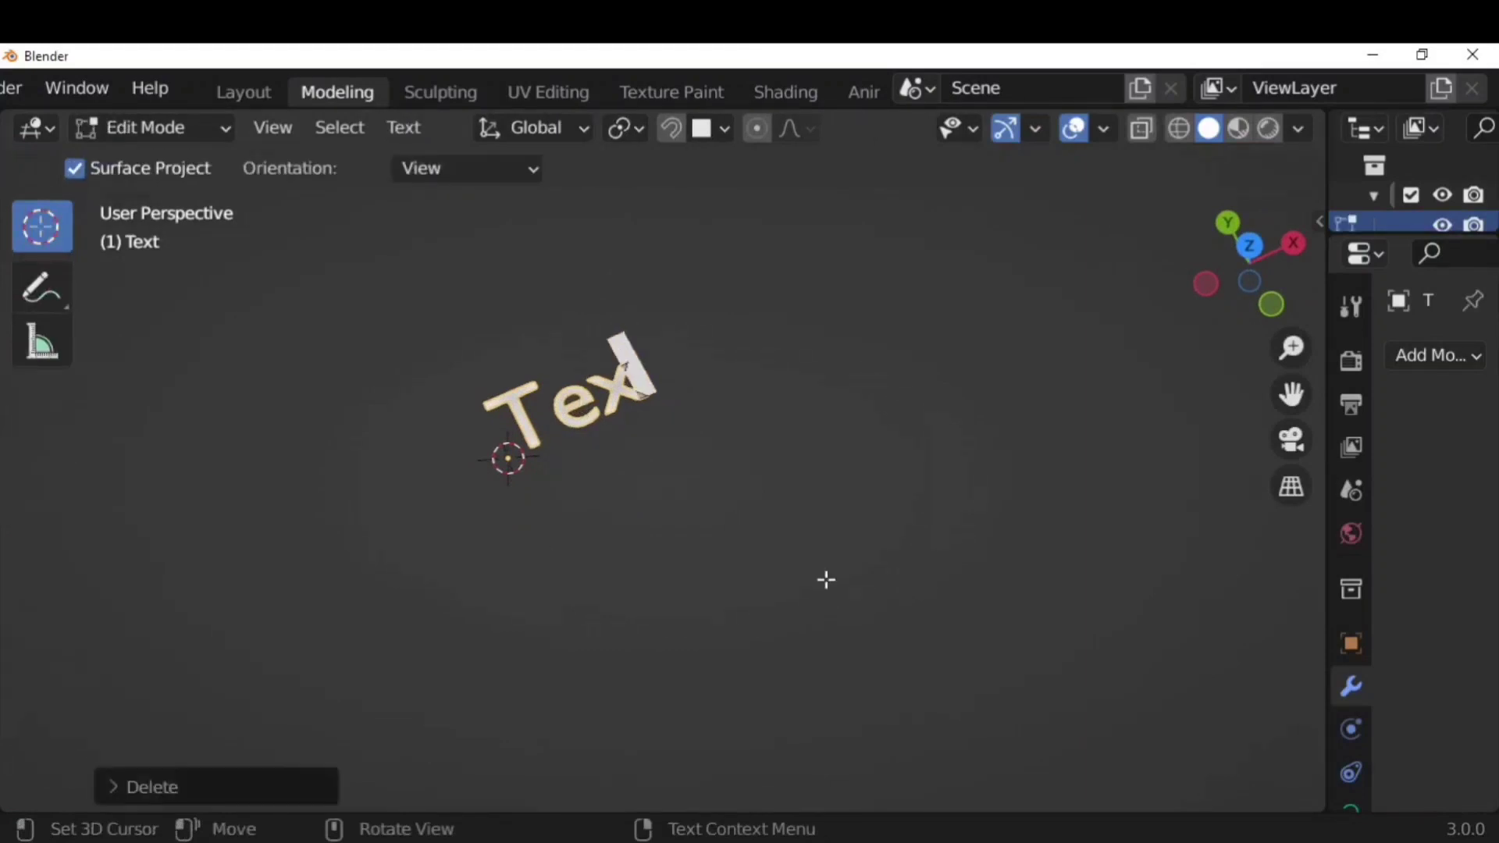
type("BLENDER")
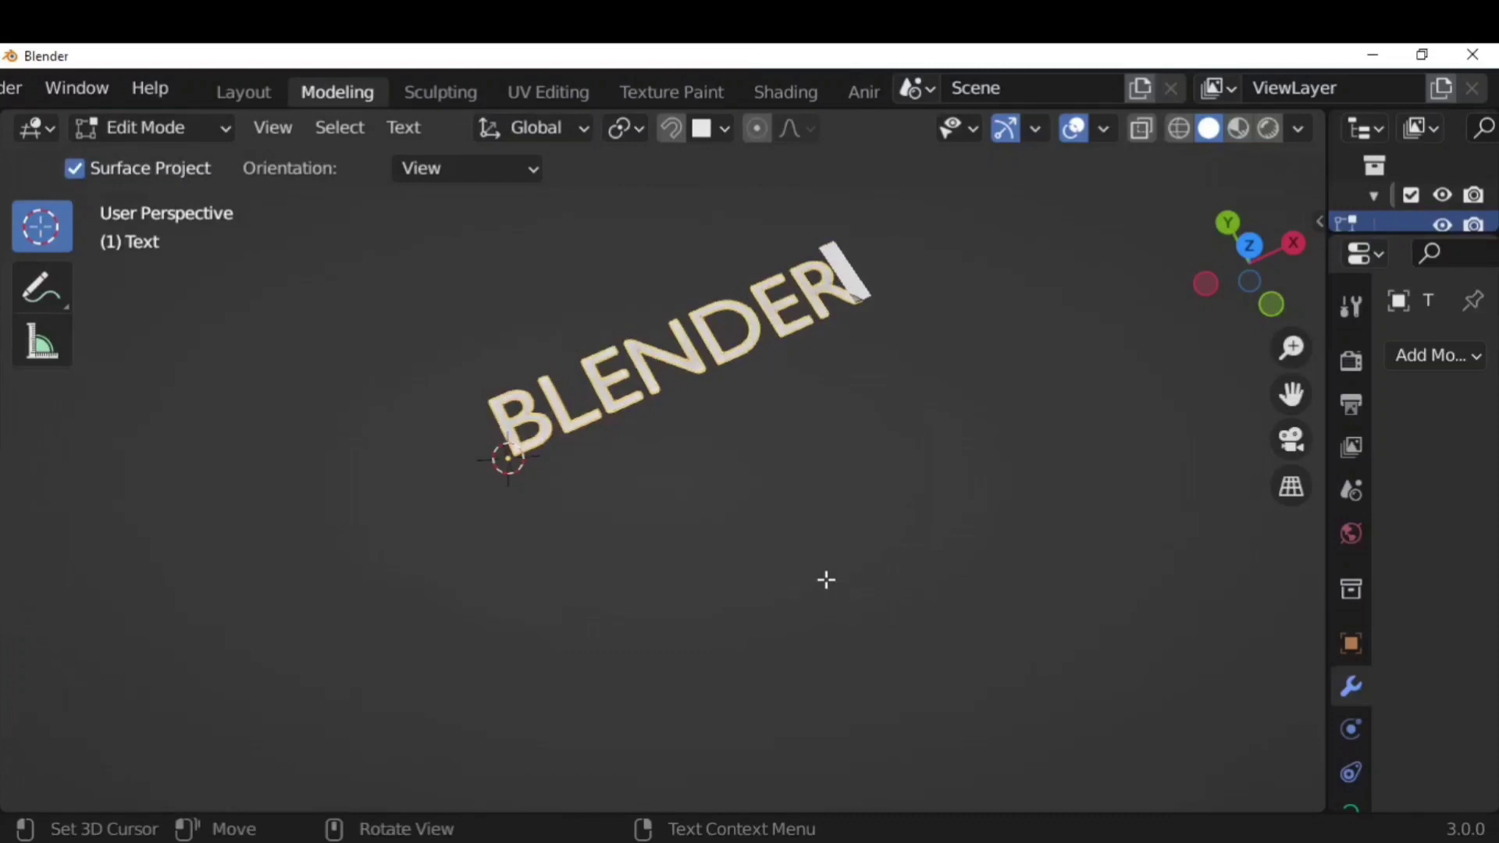
key("Return")
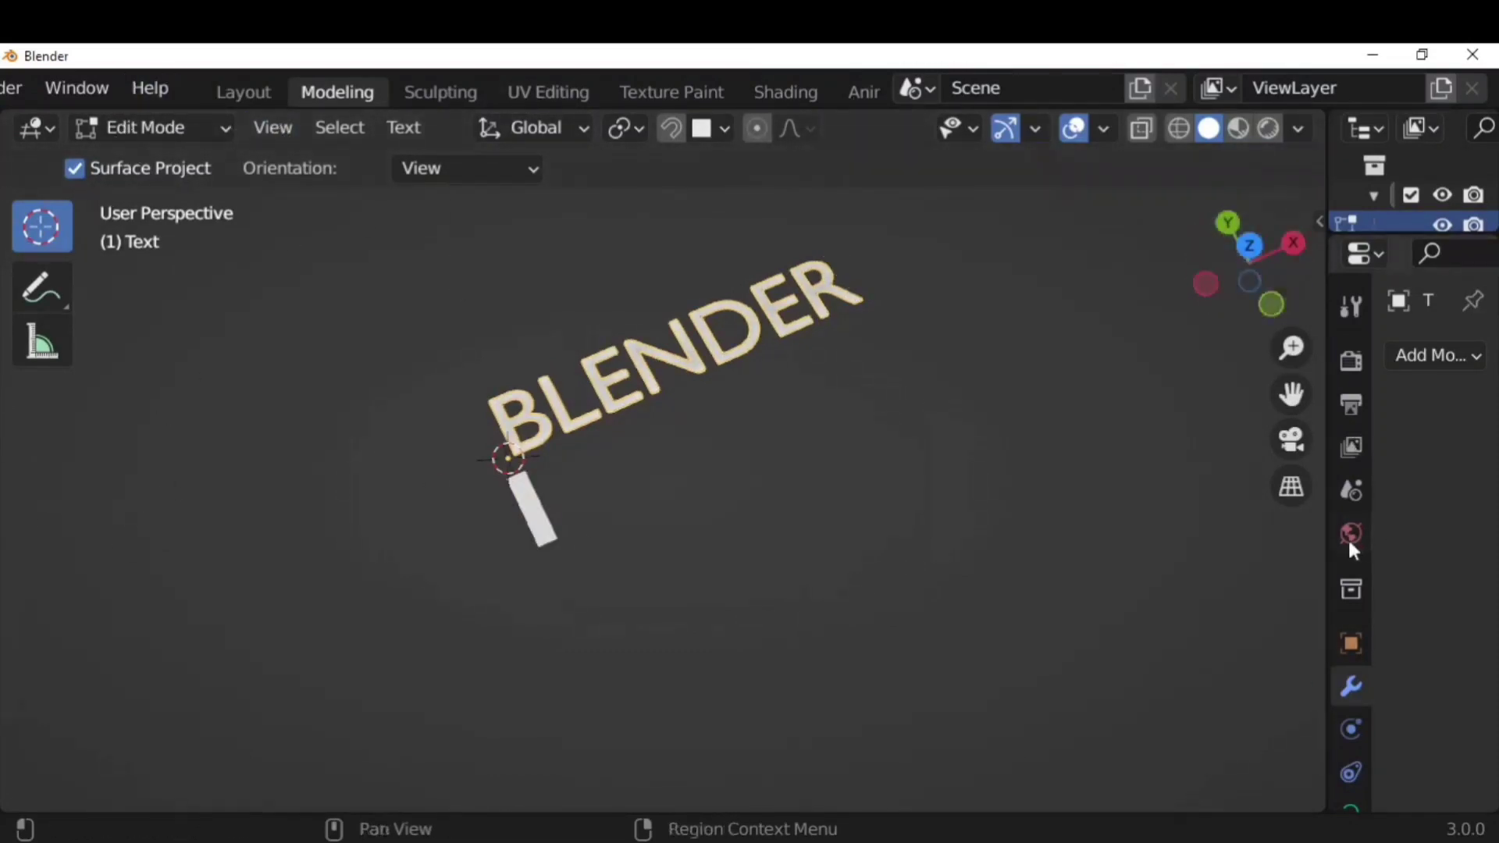
left_click_drag(1329, 563, 1278, 564)
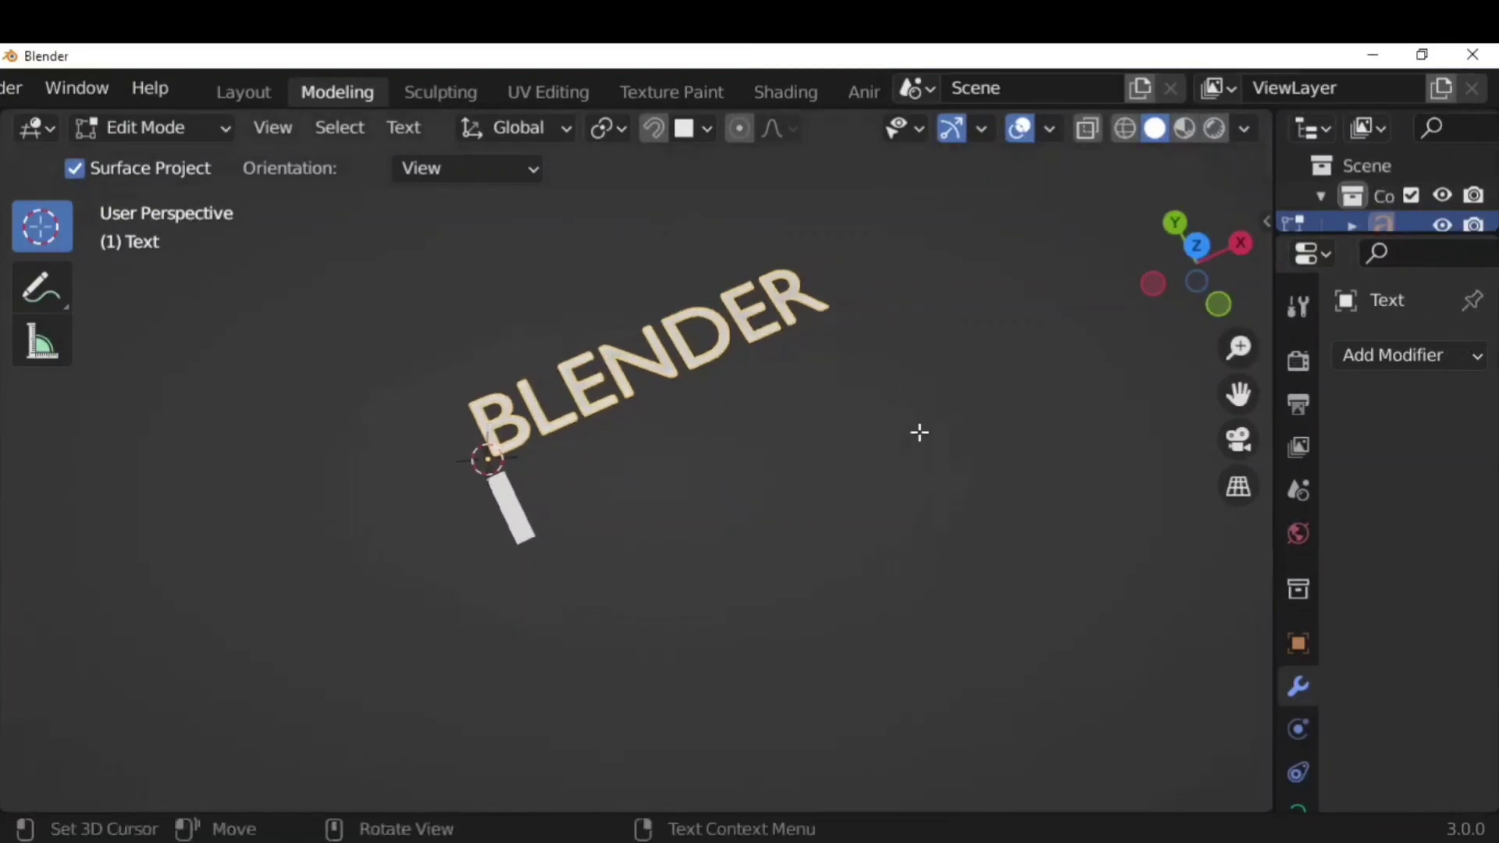
key("Tab")
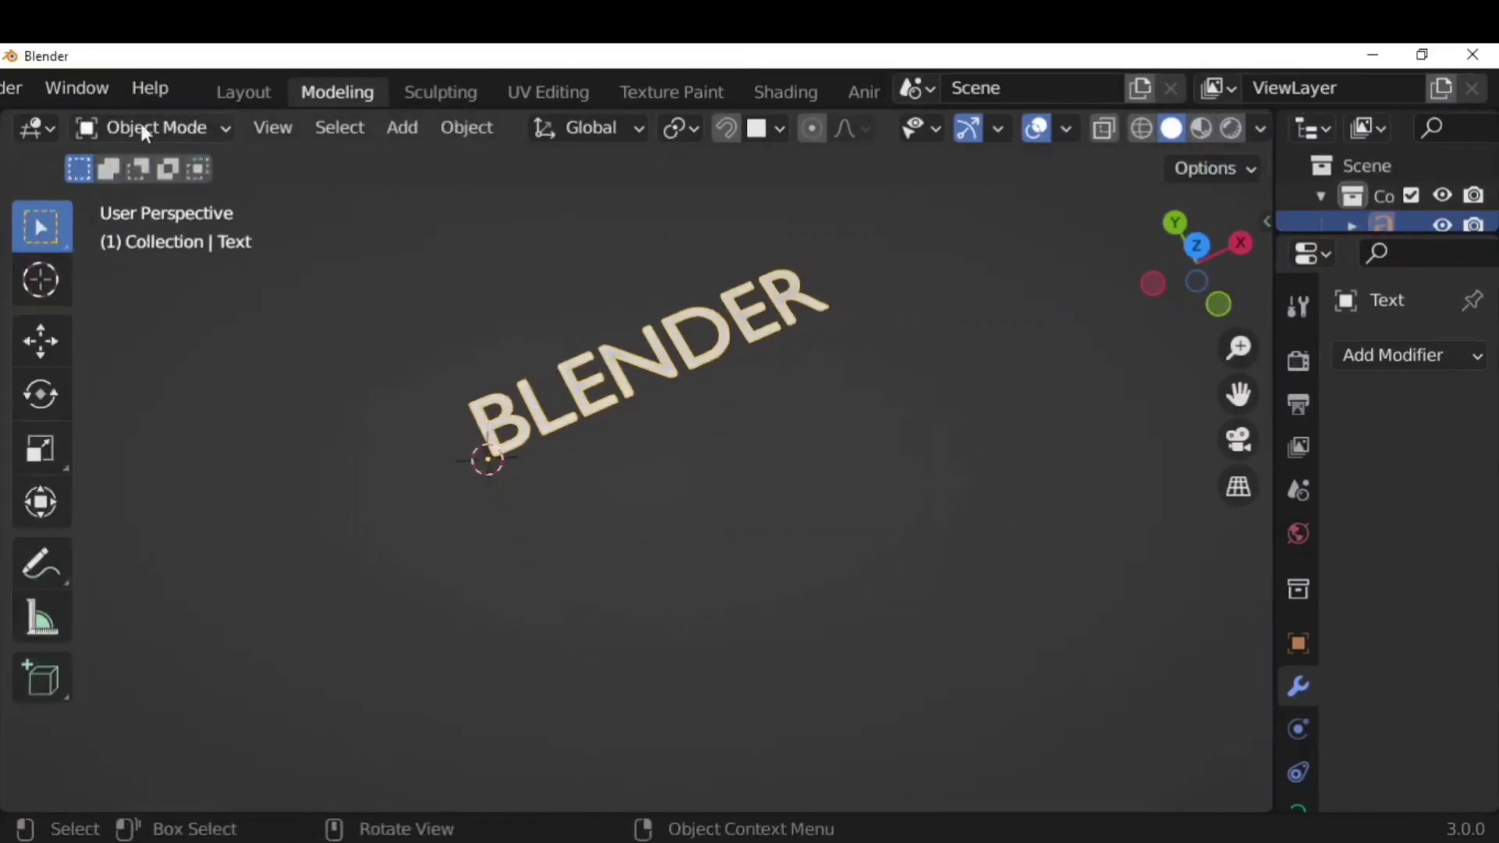
Convert the BLENDER text object to a mesh
left_click(476, 129)
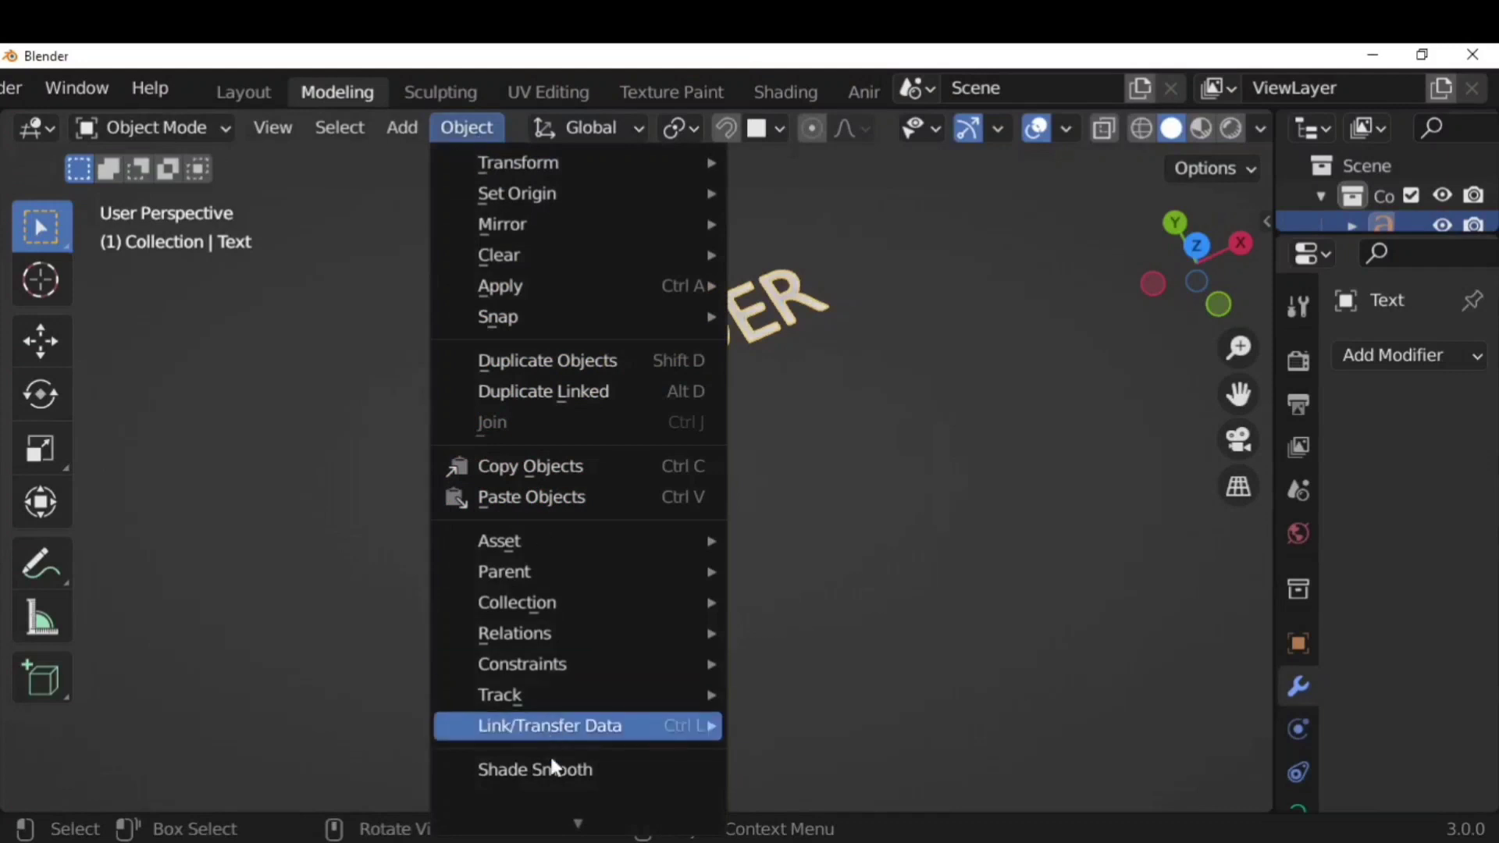
mouse_move(574, 715)
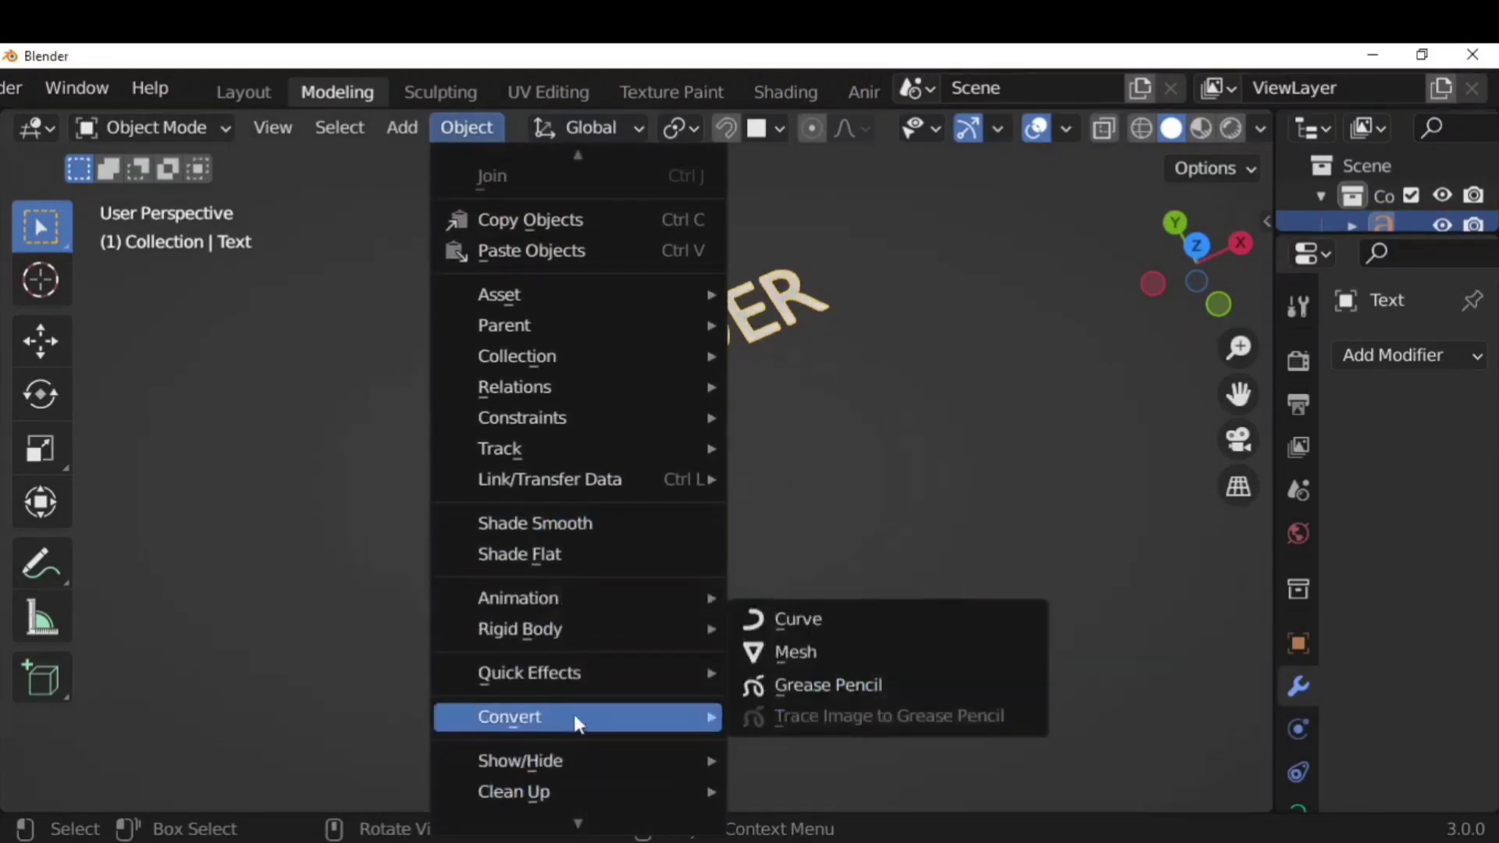
left_click(796, 653)
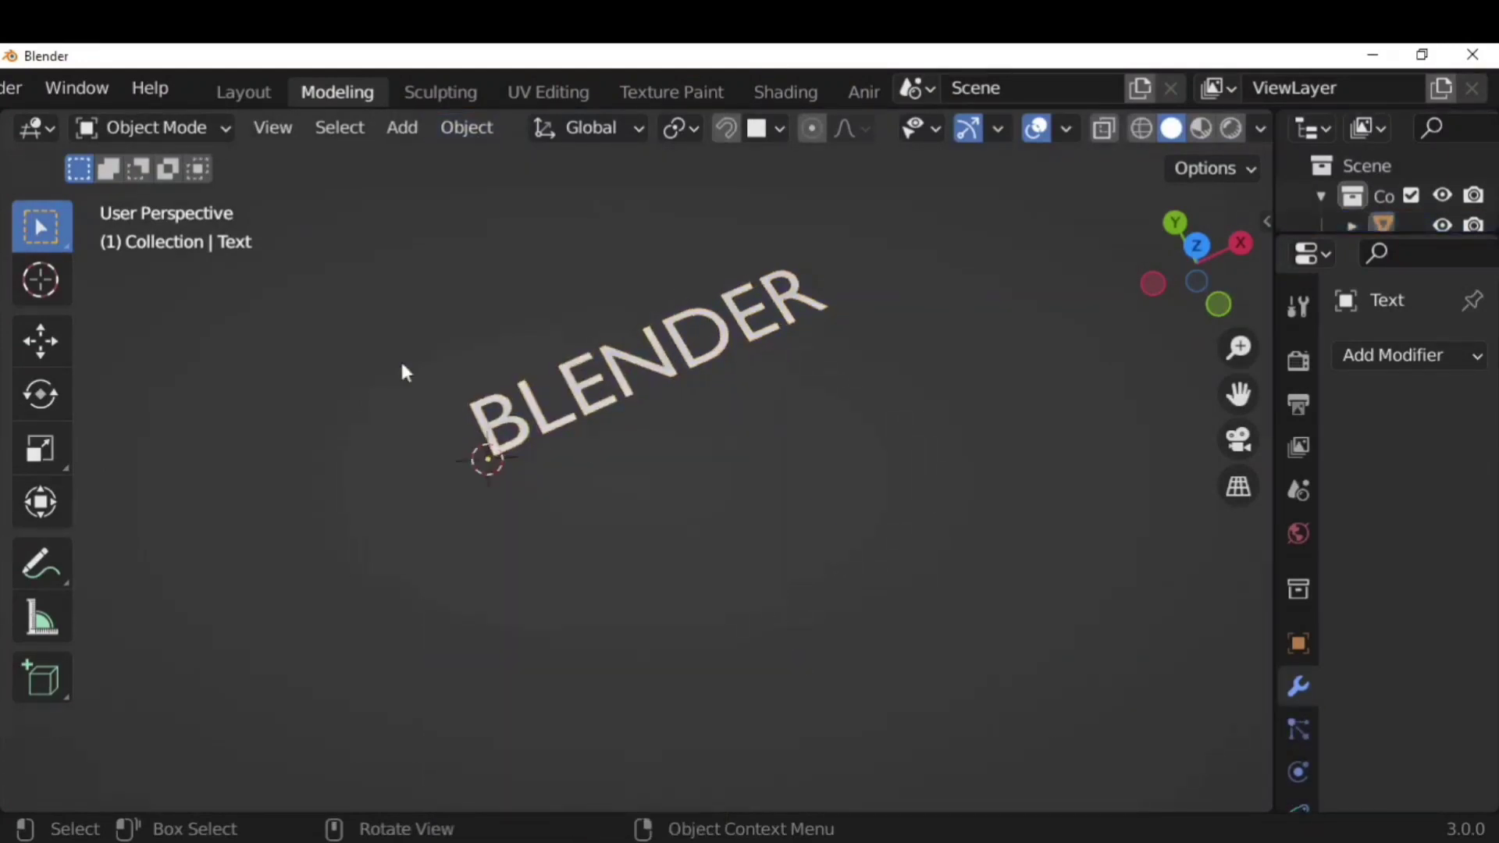
Extrude all of the BLENDER mesh's geometry along its normal in Edit Mode and inspect the solid letters in Object Mode
left_click(620, 383)
key("Tab")
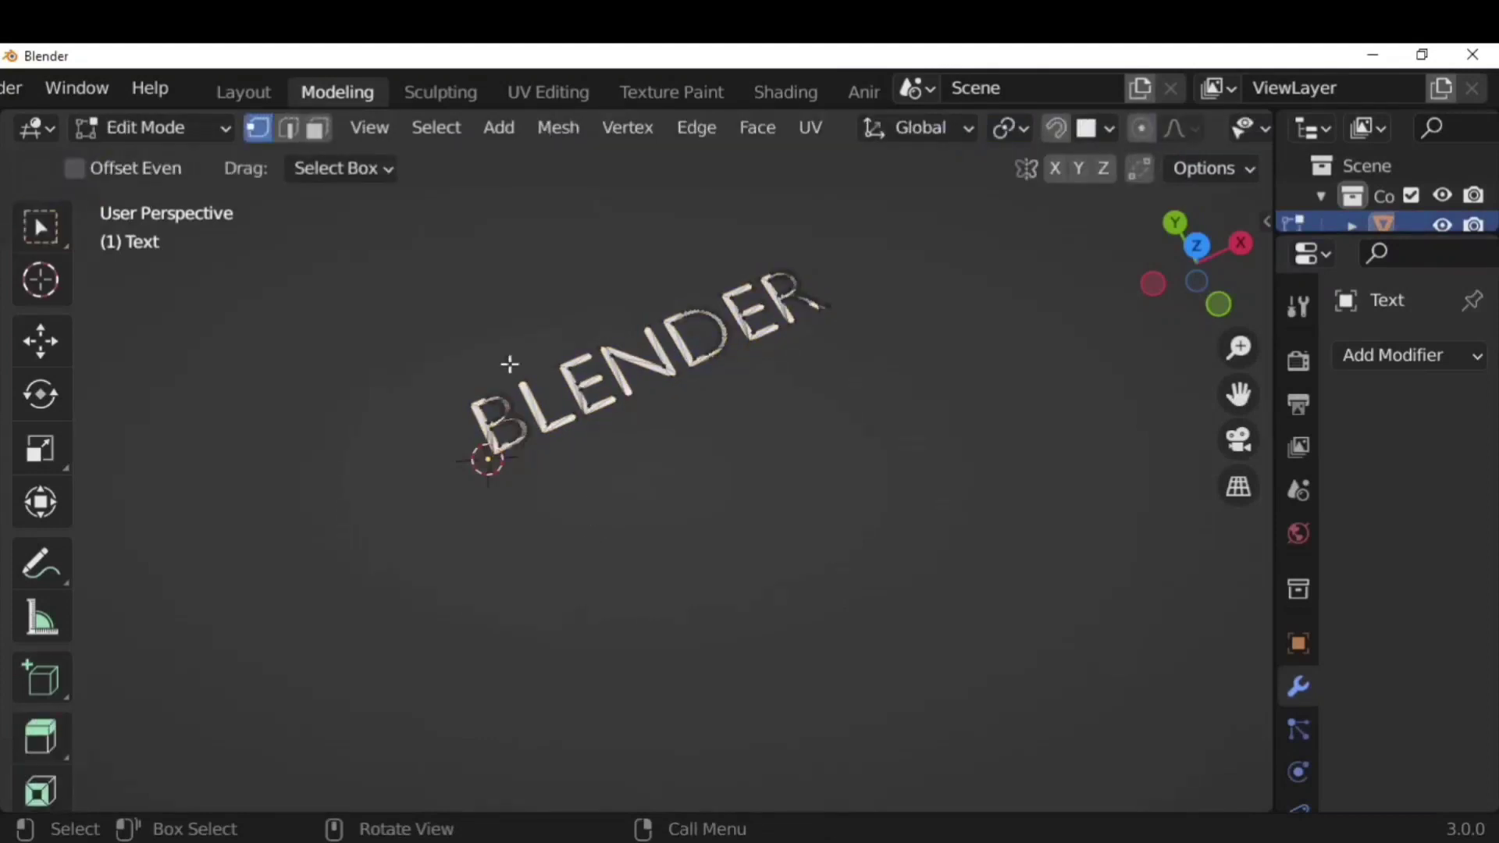
scroll(710, 412, "up", 1)
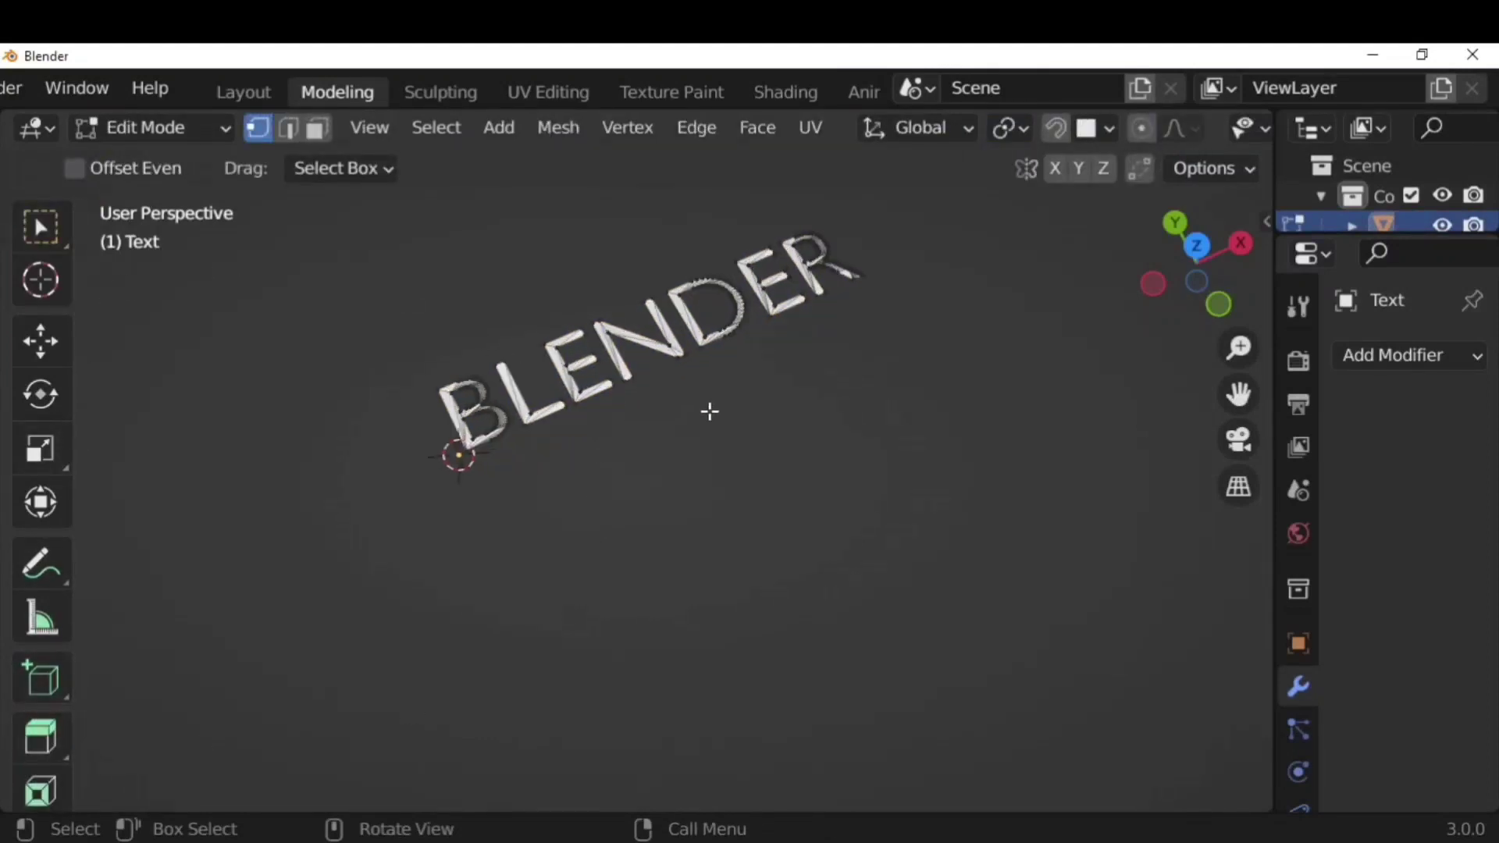
middle_click_drag(748, 378, 716, 489, "shift")
key("a")
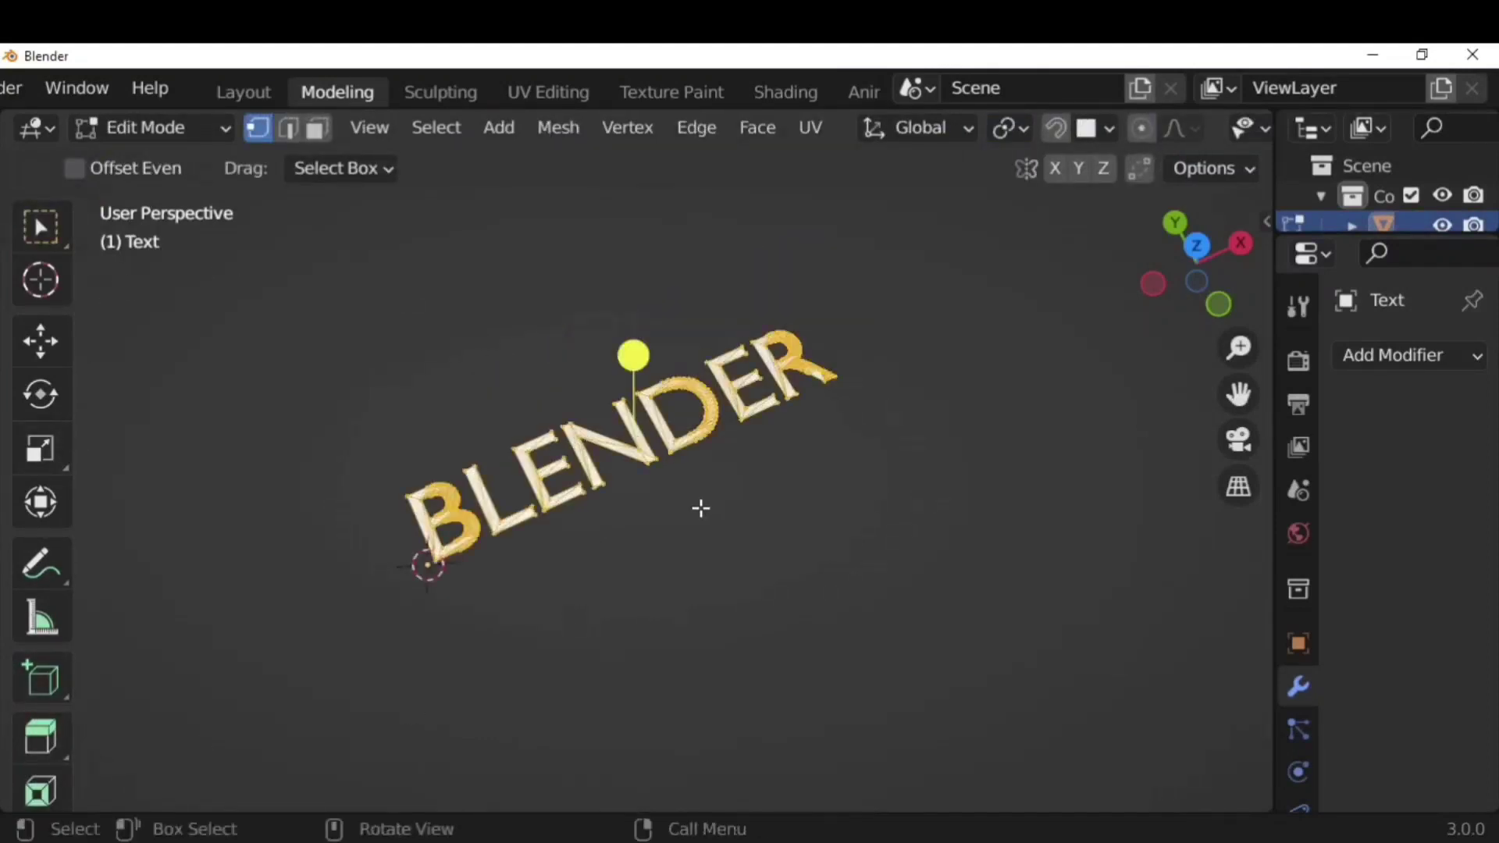
key("e")
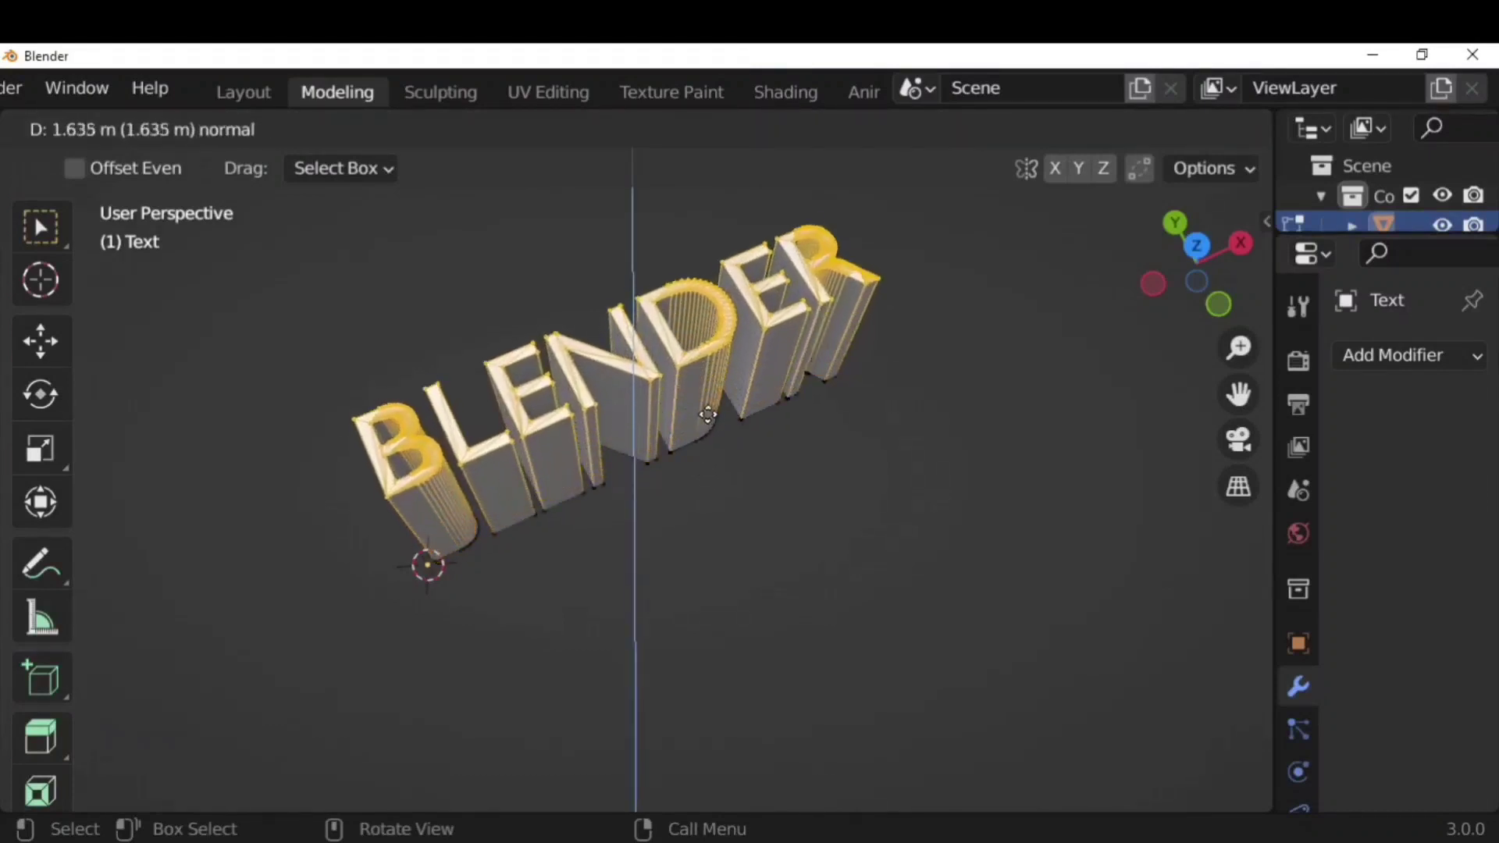
left_click(835, 462)
key("Tab")
middle_click_drag(861, 435, 706, 539)
Apply Shrink/Fatten to the selected front faces of the extruded BLENDER letters and inspect the result in Object Mode
key("Tab")
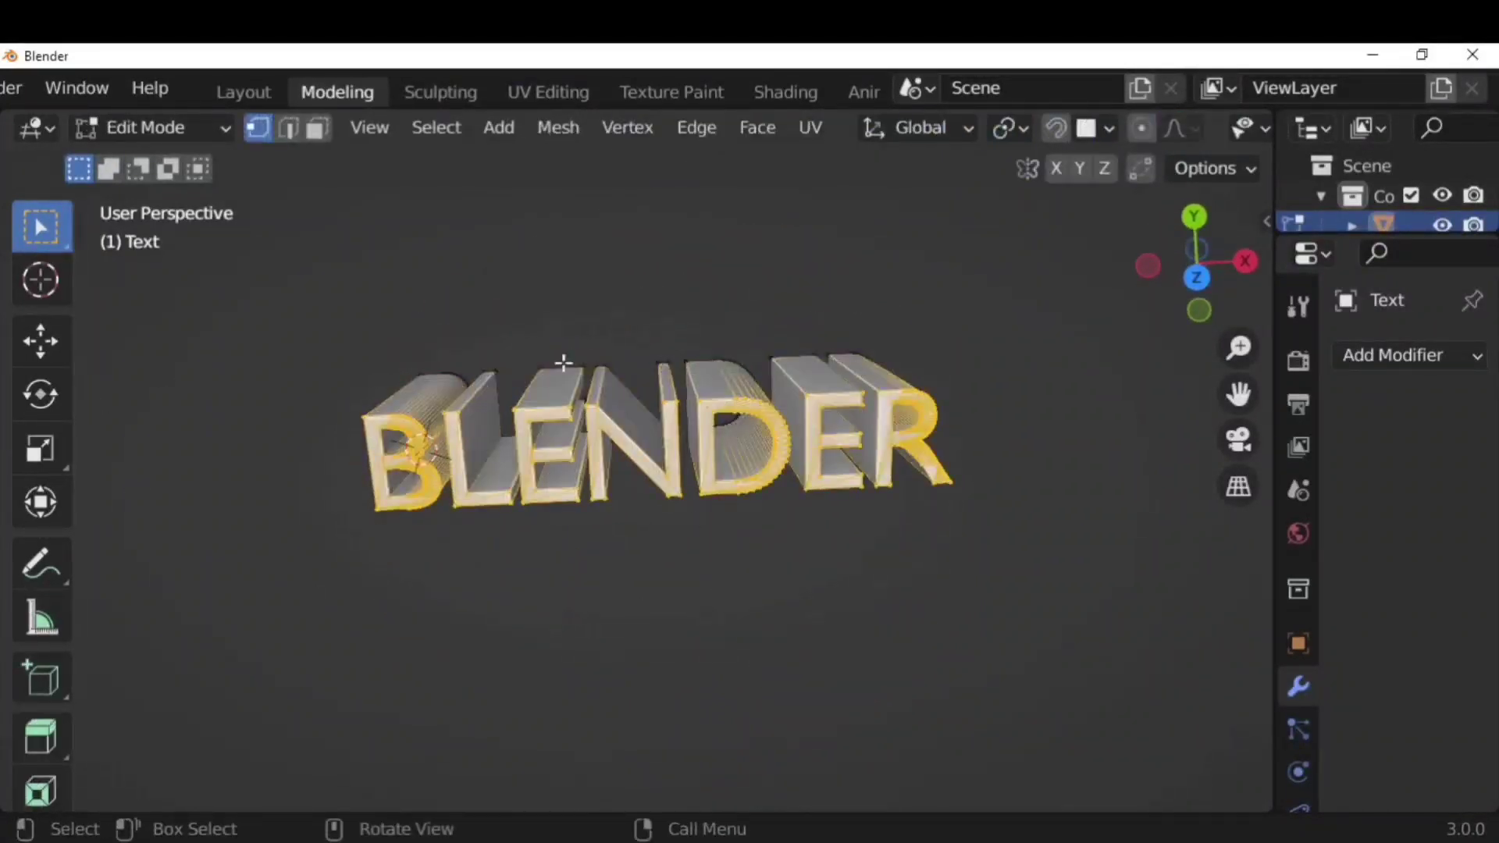
scroll(7, 512, "down", 10)
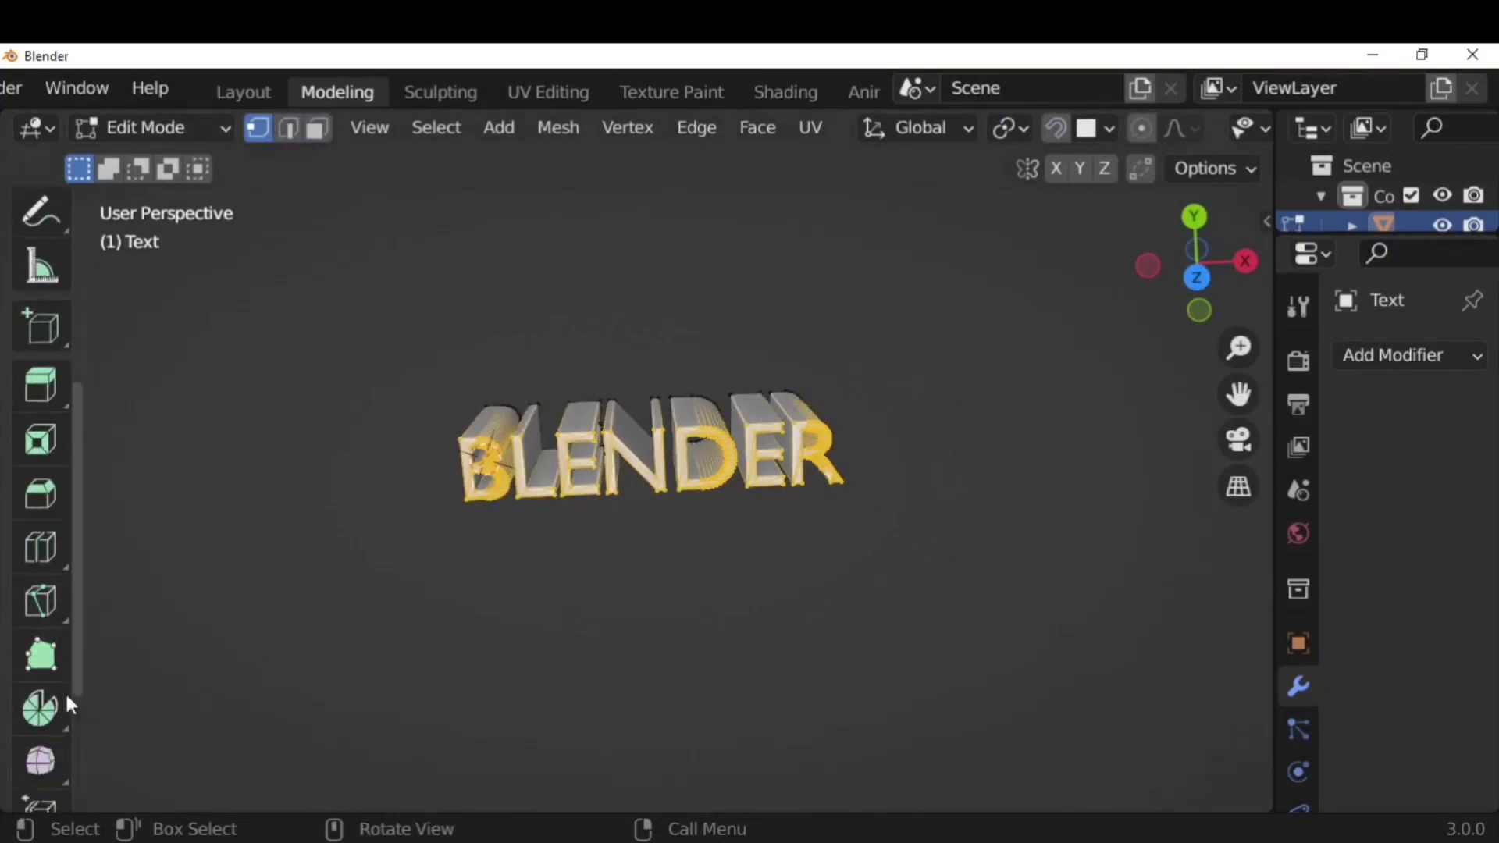
scroll(31, 688, "down", 5)
left_click(41, 666)
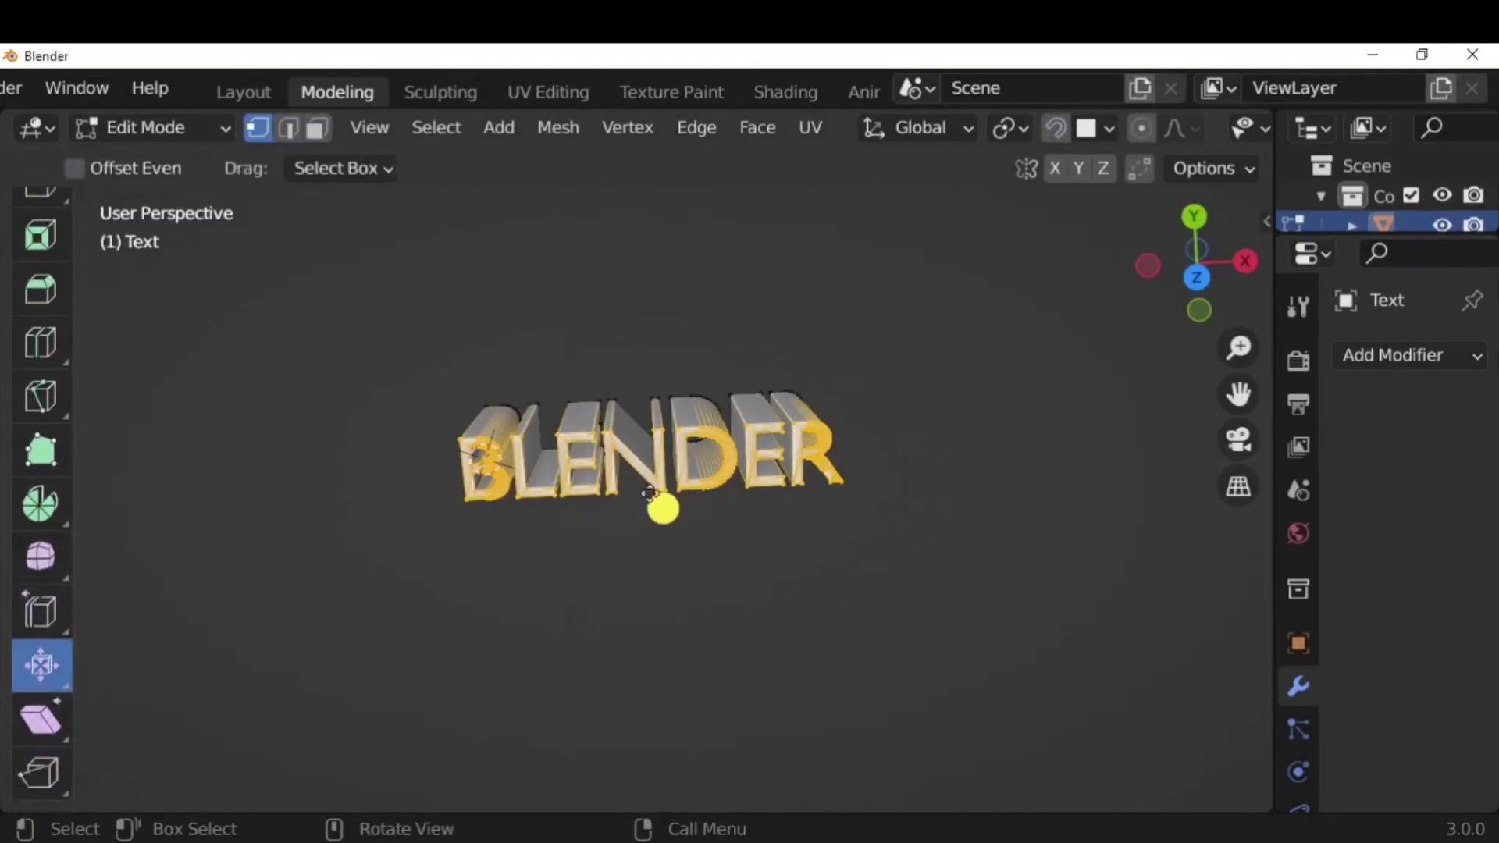
scroll(680, 461, "up", 5)
left_click_drag(700, 468, 717, 485)
left_click(702, 589)
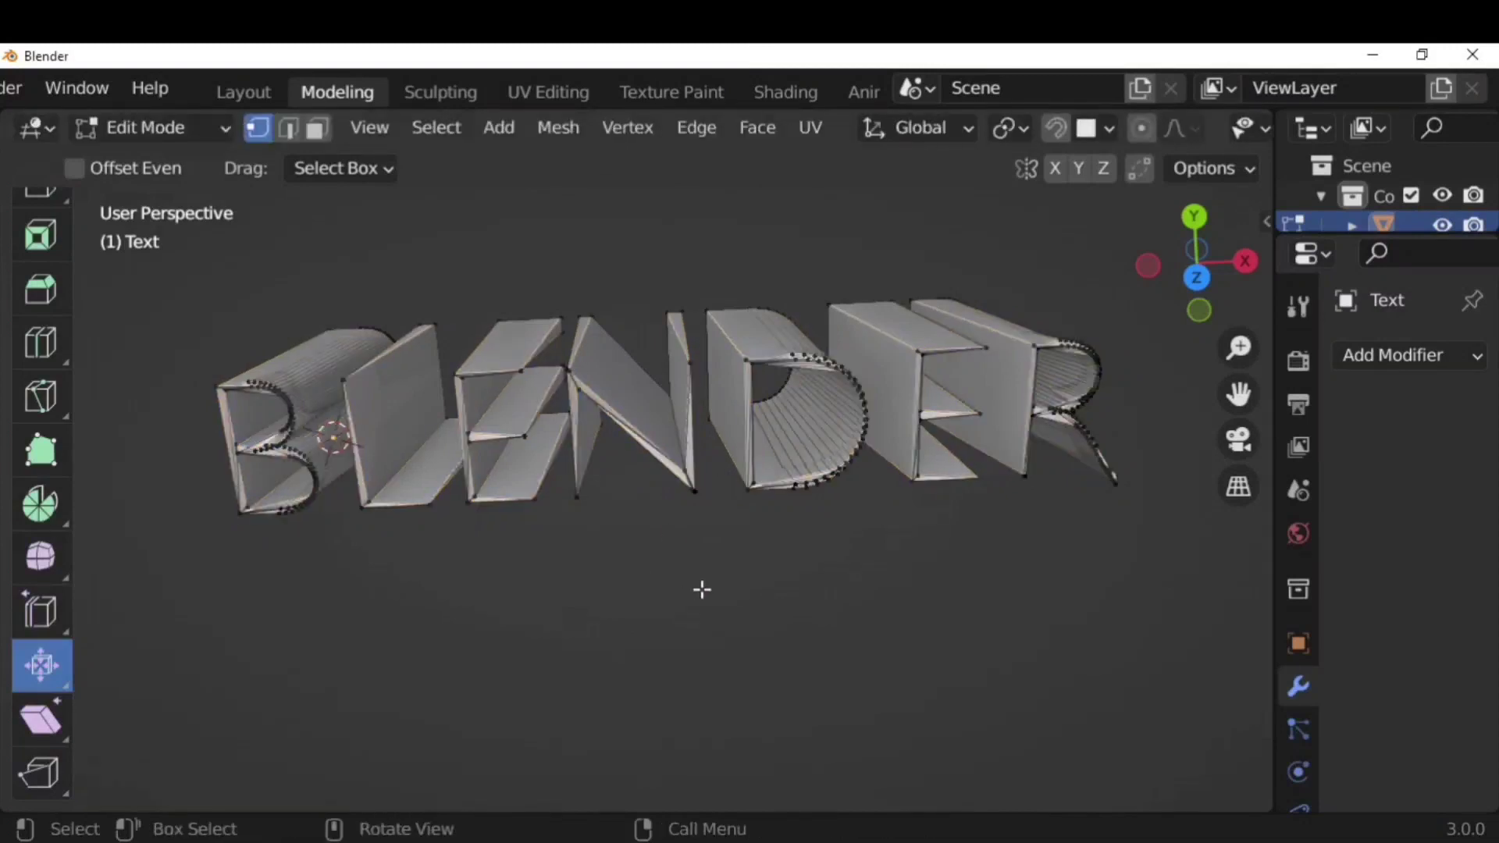
key("Tab")
middle_click_drag(710, 587, 703, 669)
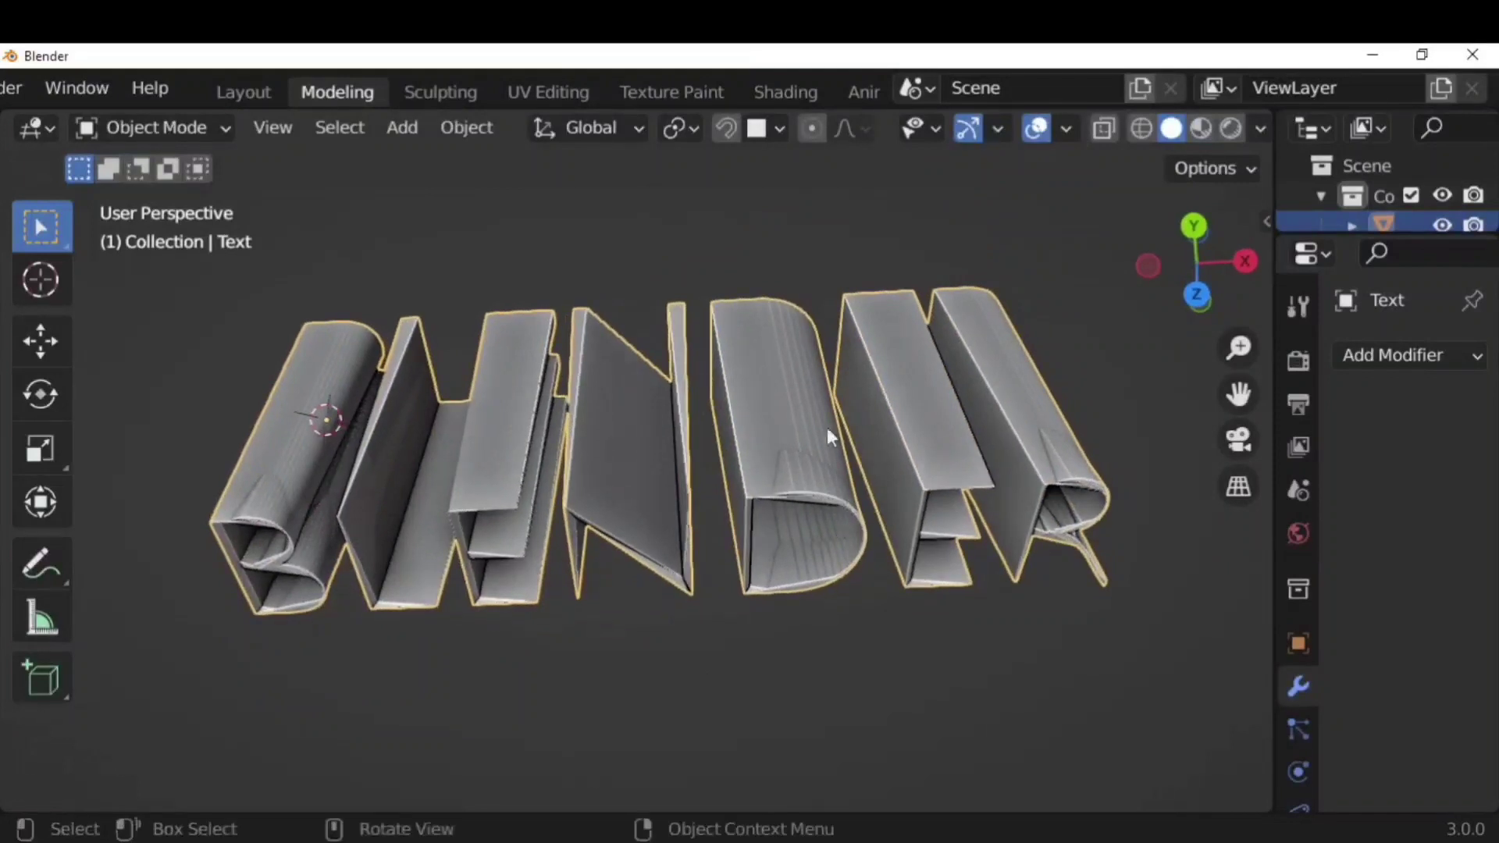
middle_click_drag(279, 605, 365, 515)
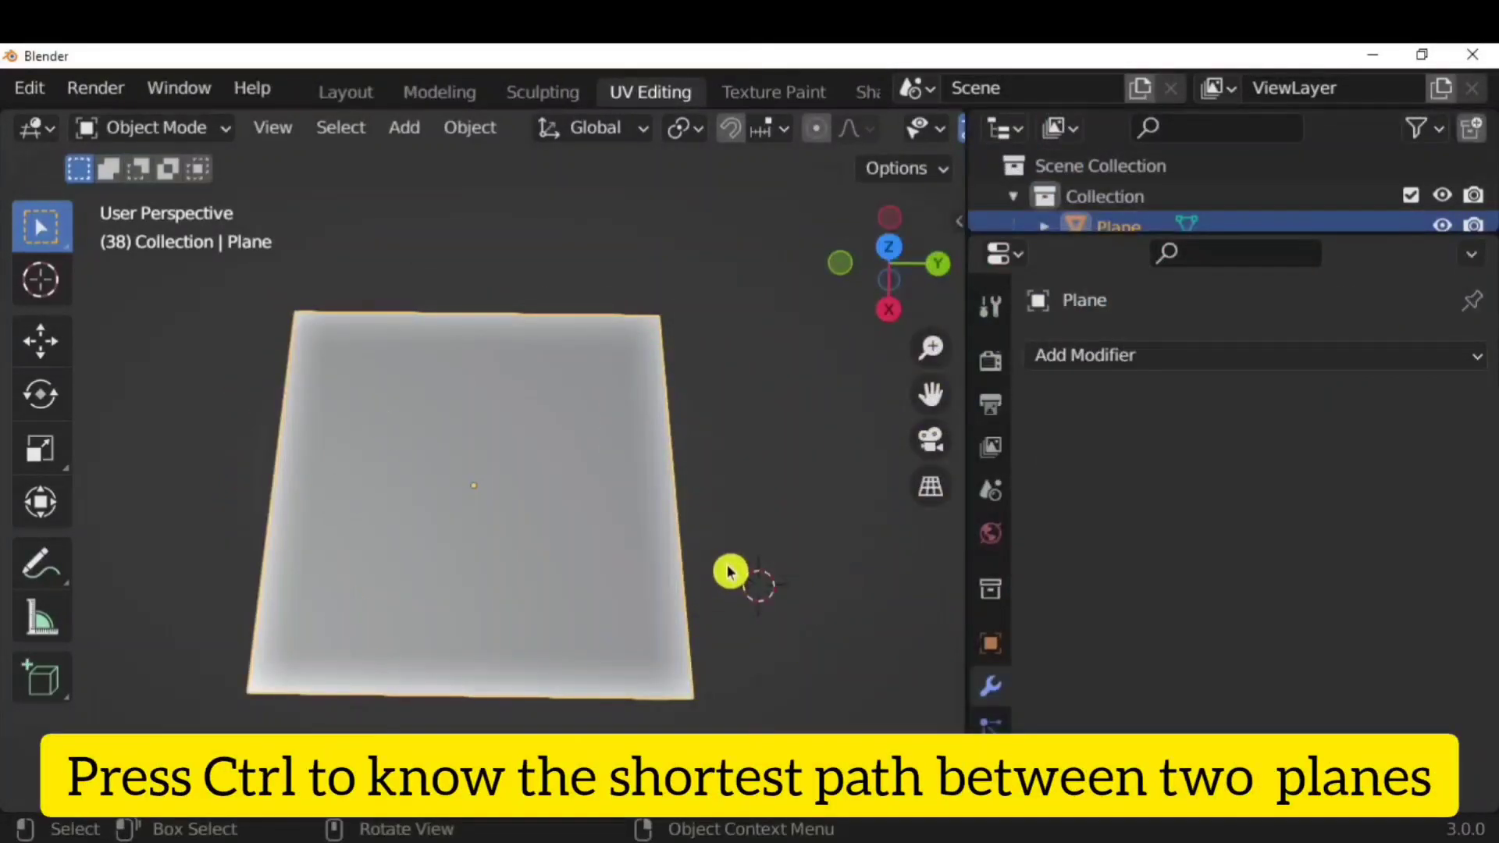
In Edit Mode, select the shortest path of faces from the plane's near-left corner to its opposite corner
key("Tab")
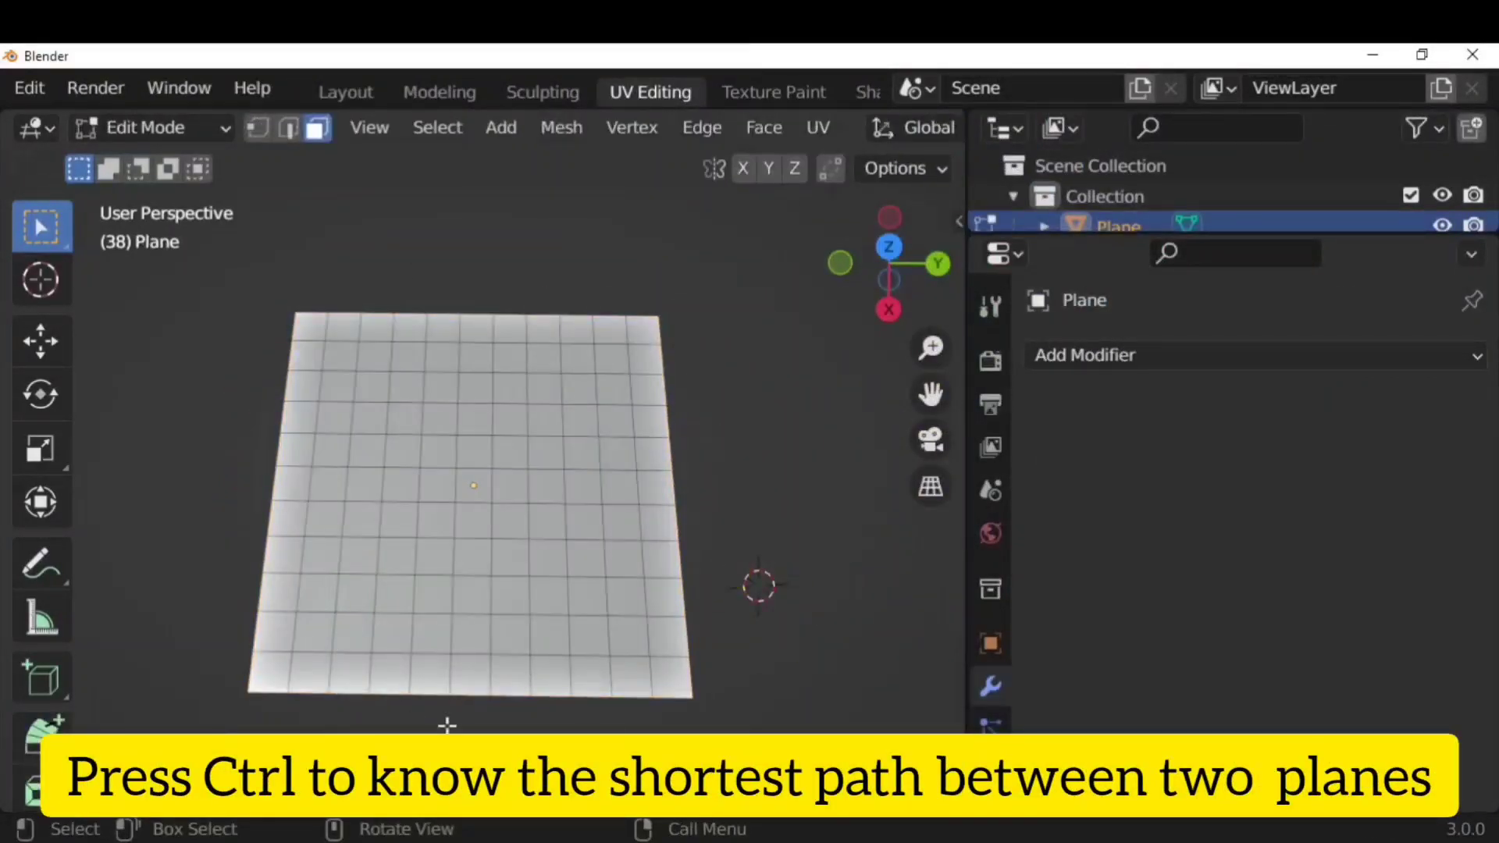
left_click(265, 671)
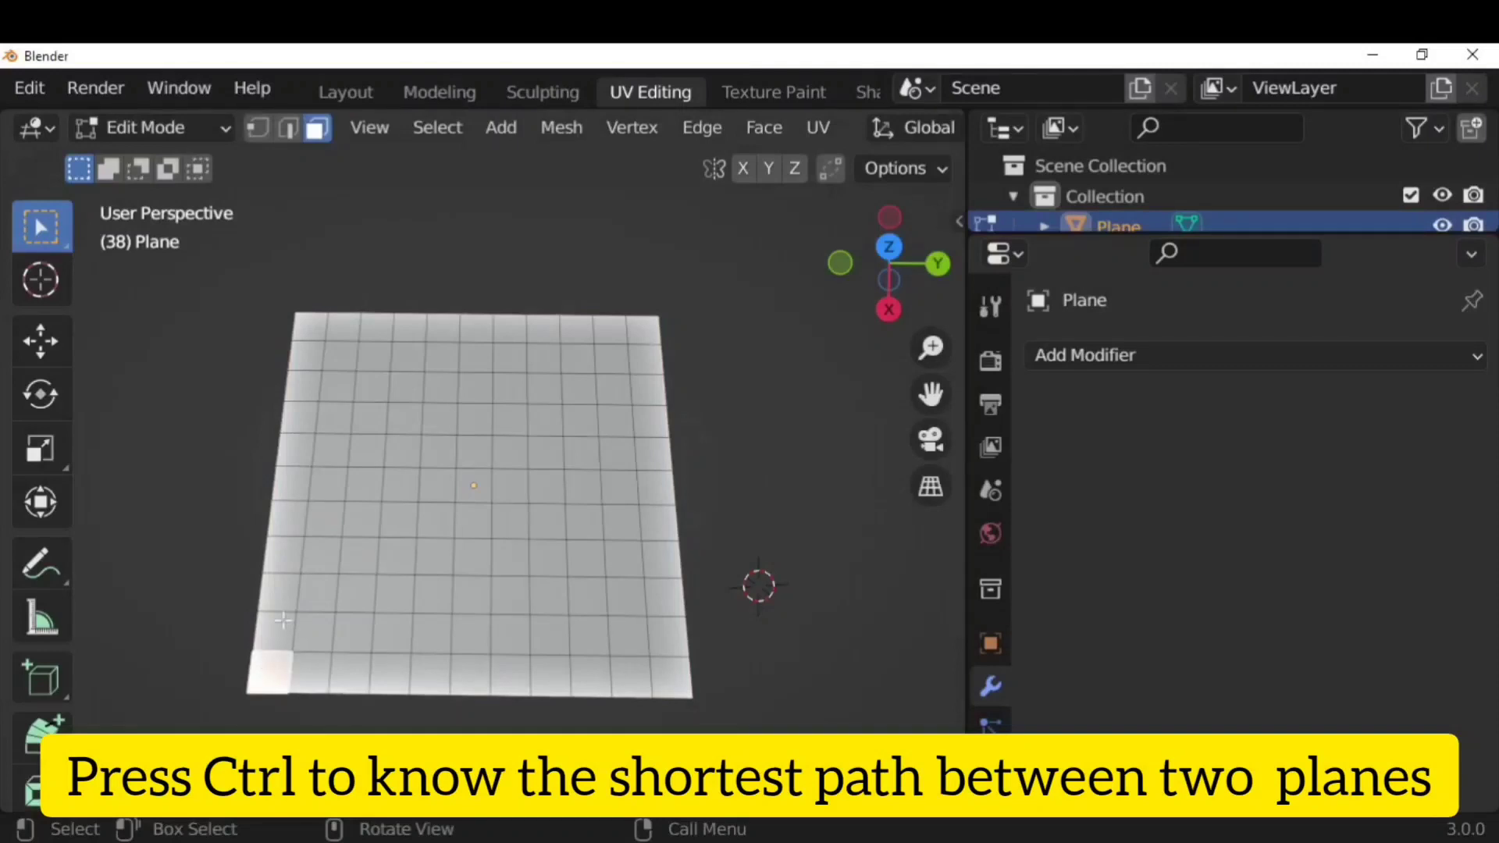
left_click(644, 325, "ctrl")
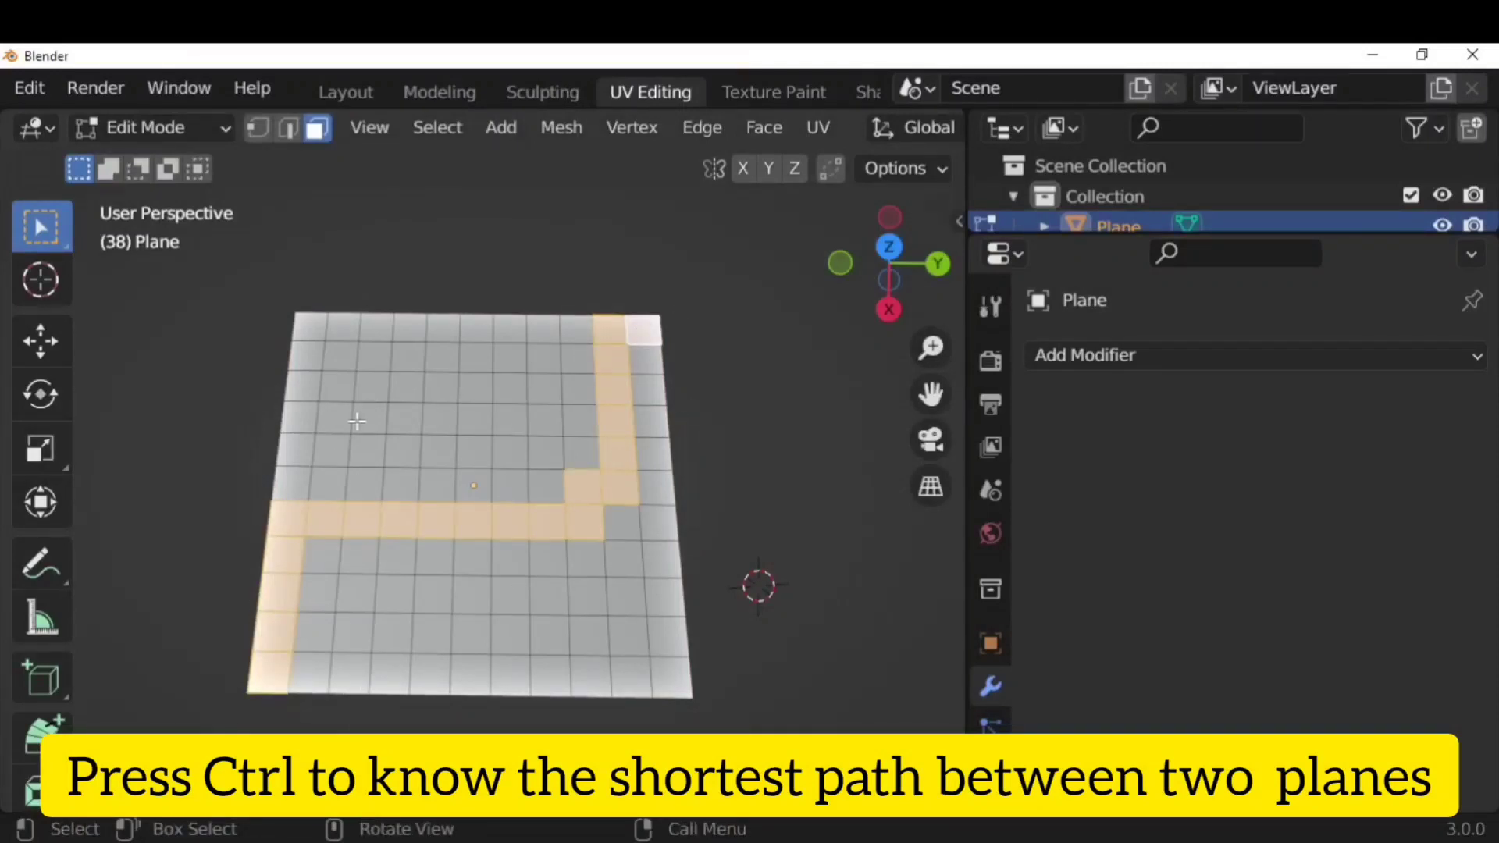
Extend the face selection with further shortest paths across the plane, ending at the second face of the far edge
key("ctrl")
left_click(332, 449, "ctrl")
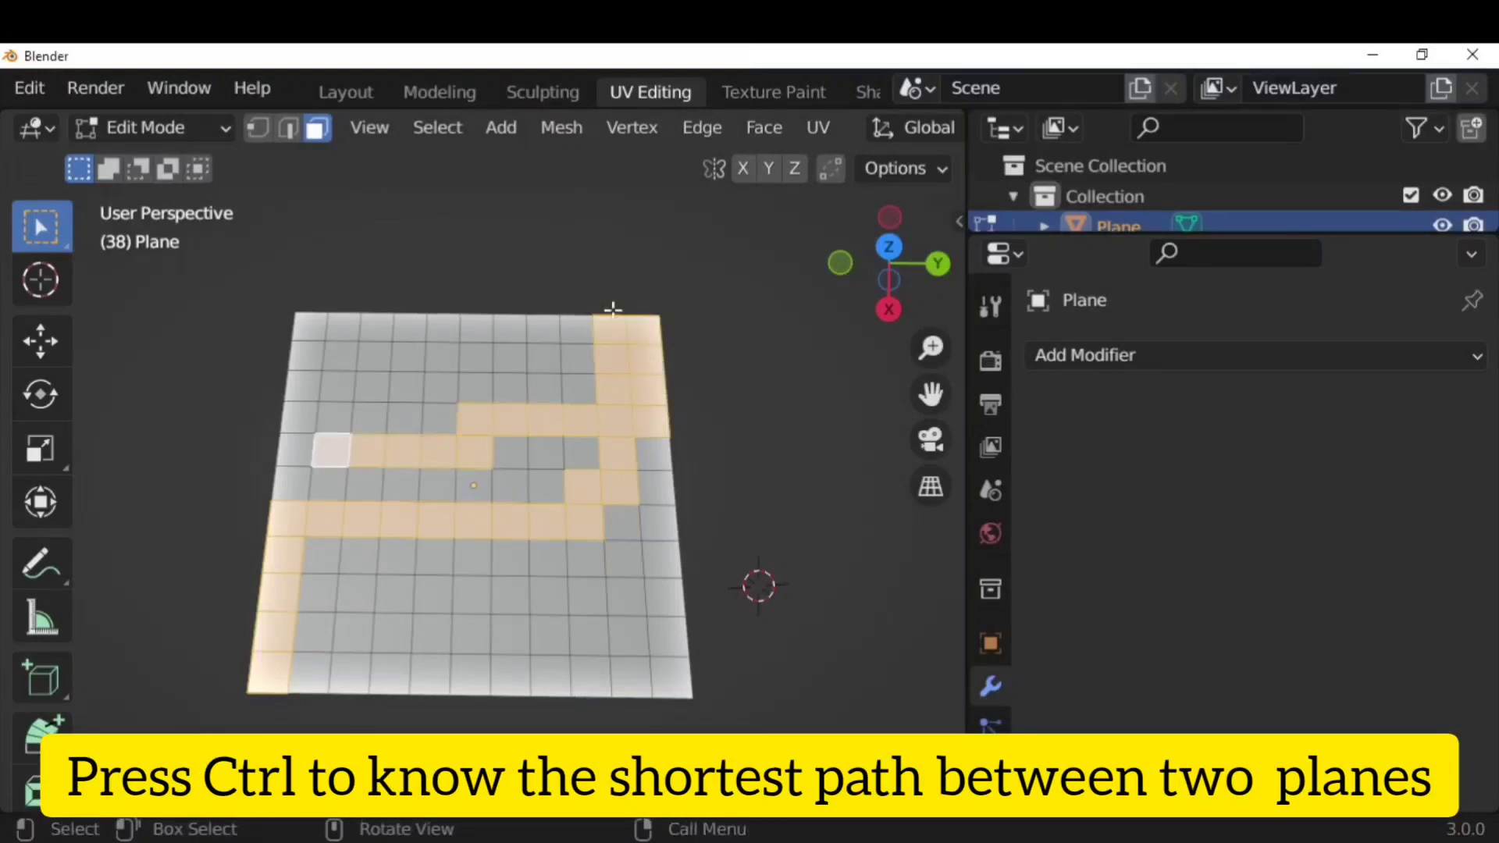
left_click(468, 634, "ctrl")
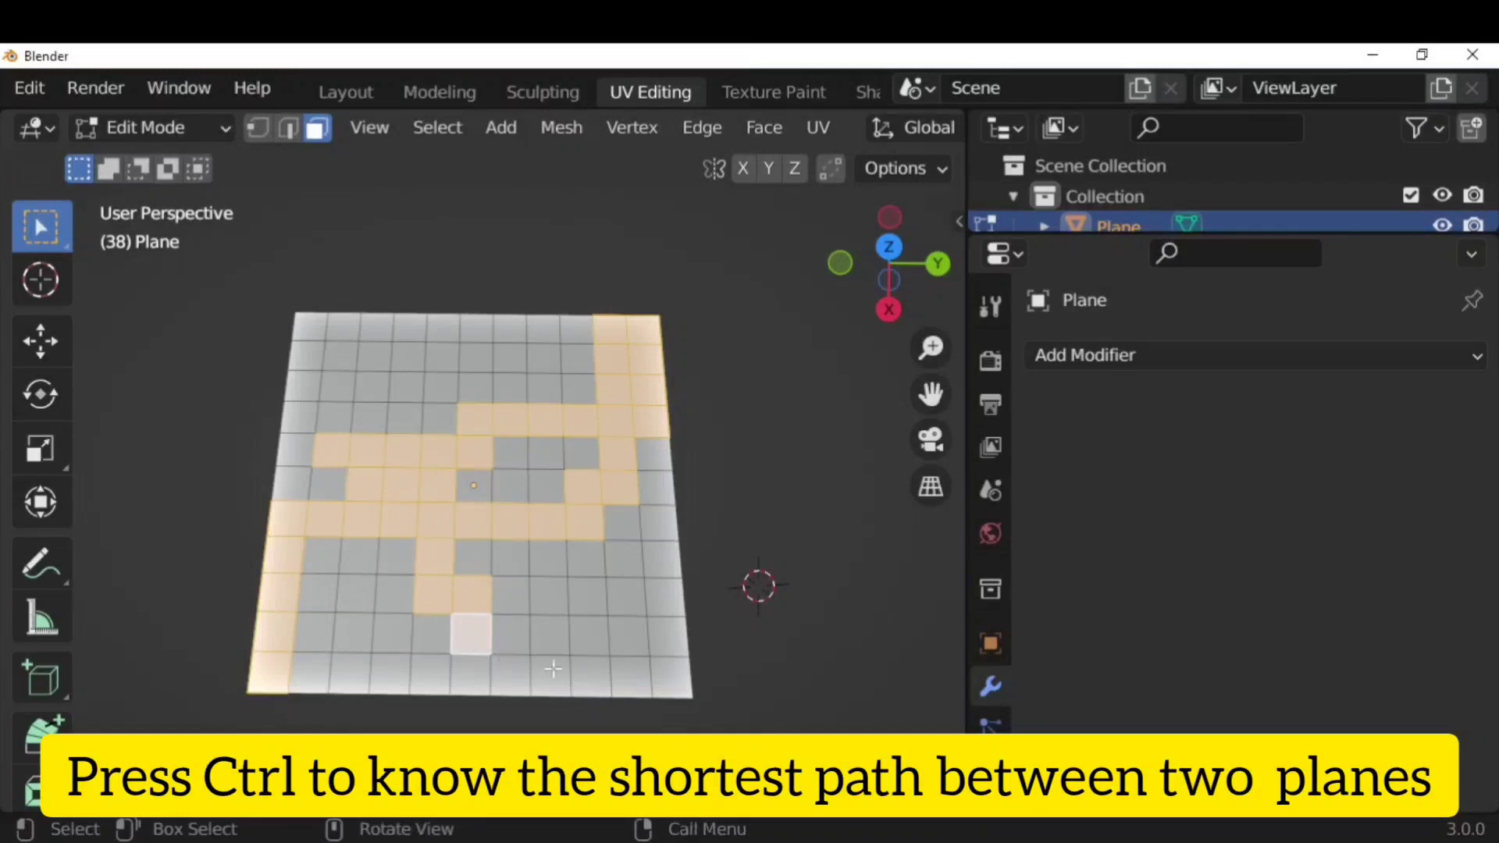
left_click(630, 599, "ctrl")
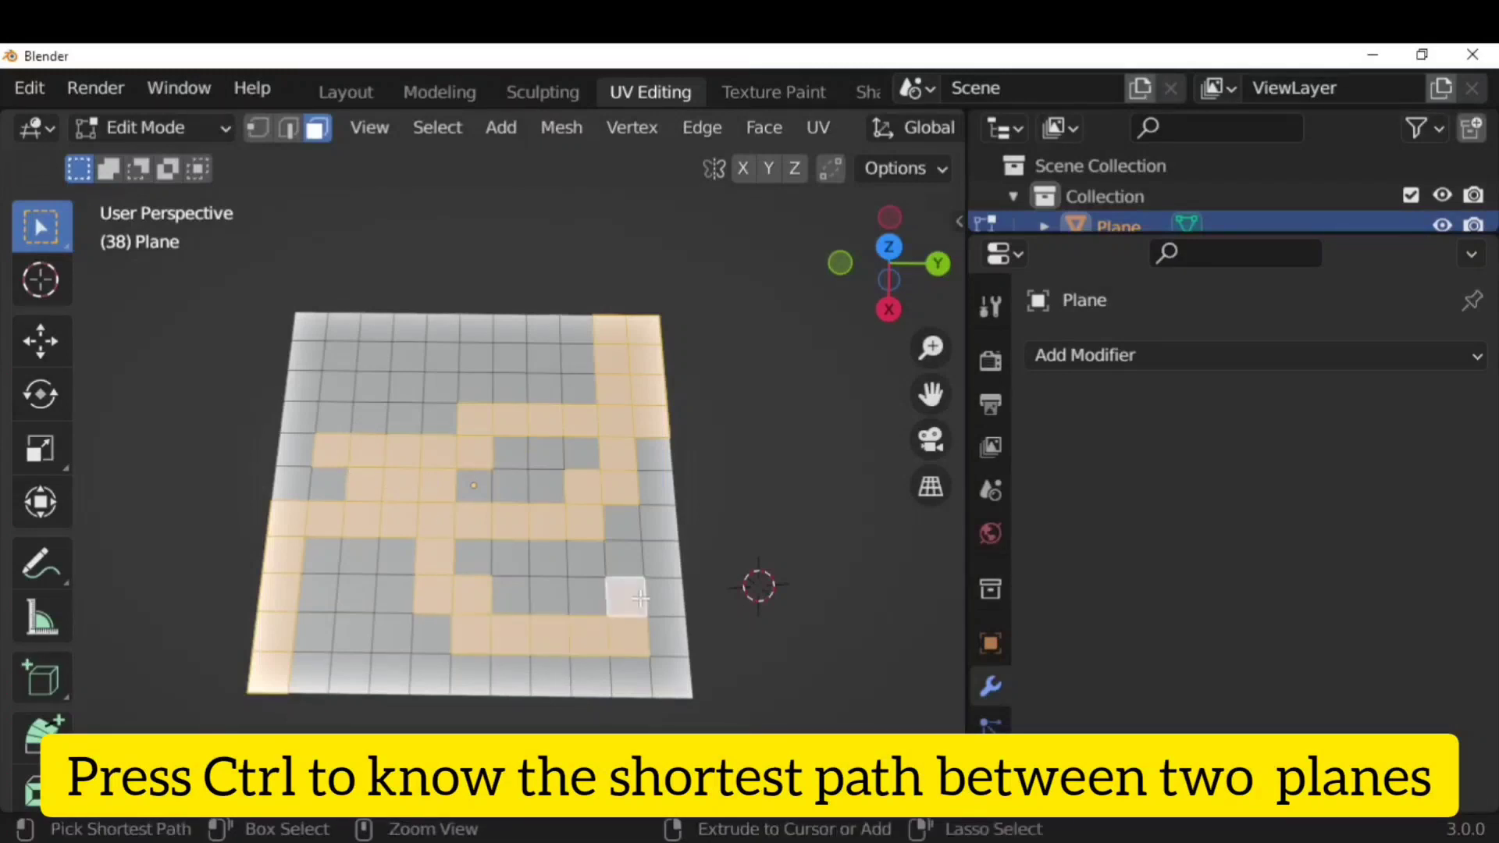
left_click(343, 328, "ctrl")
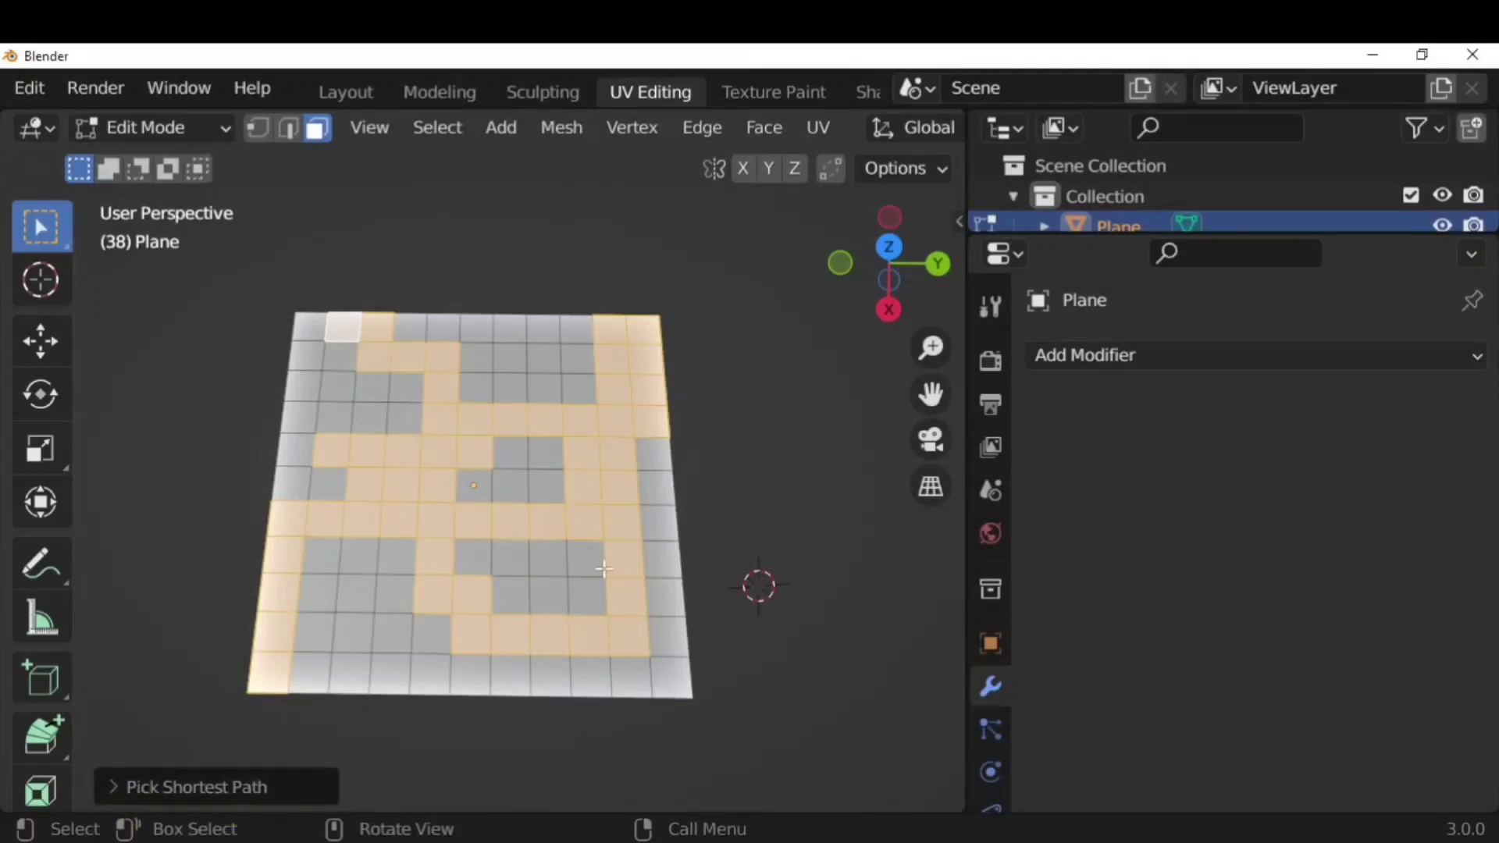
Inset each of the selected path faces individually by a small margin
middle_click_drag(781, 665, 781, 598)
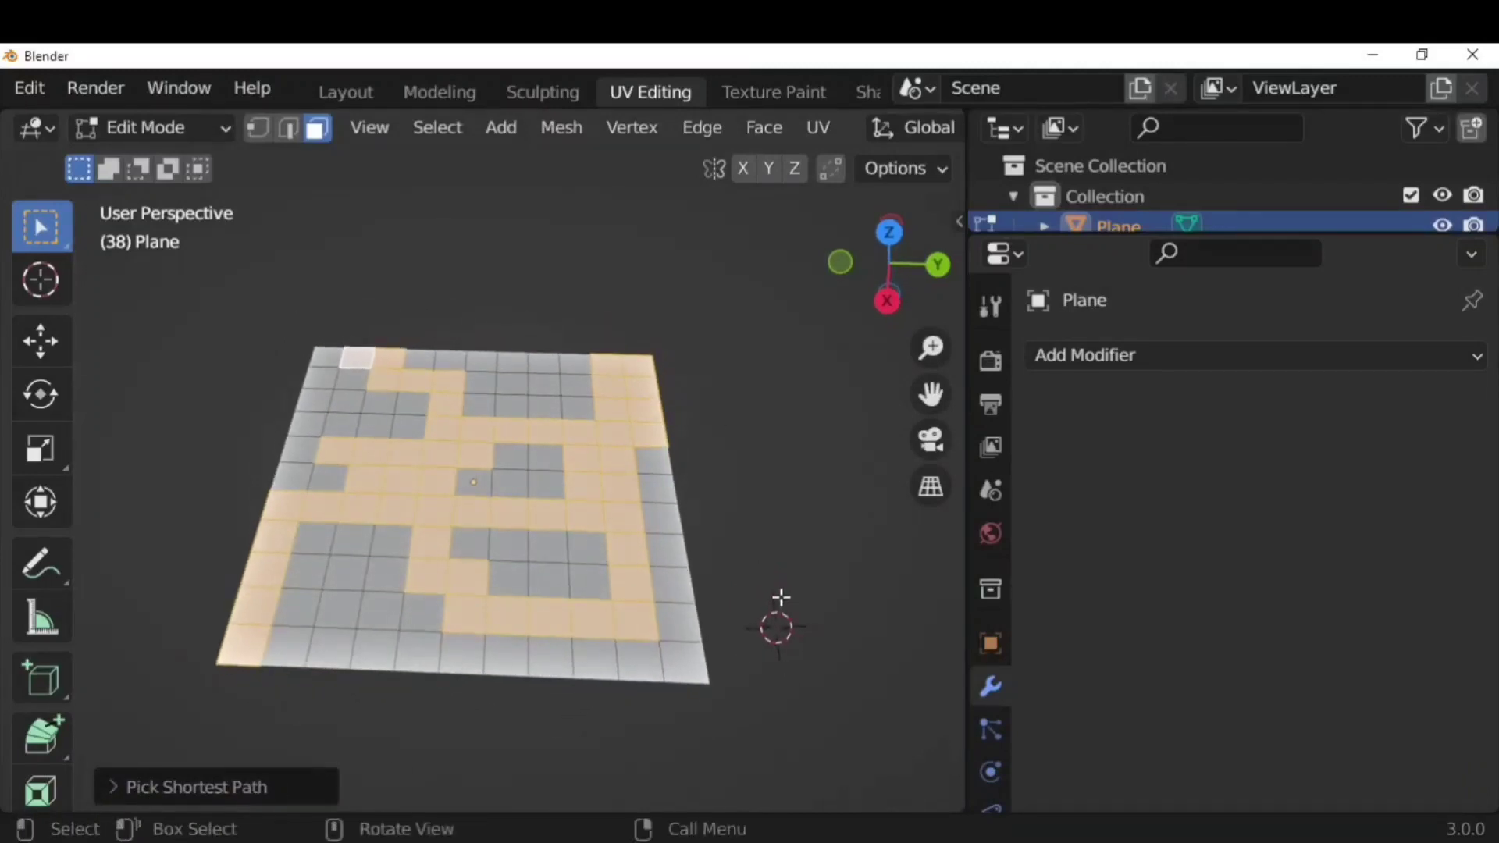
key("i")
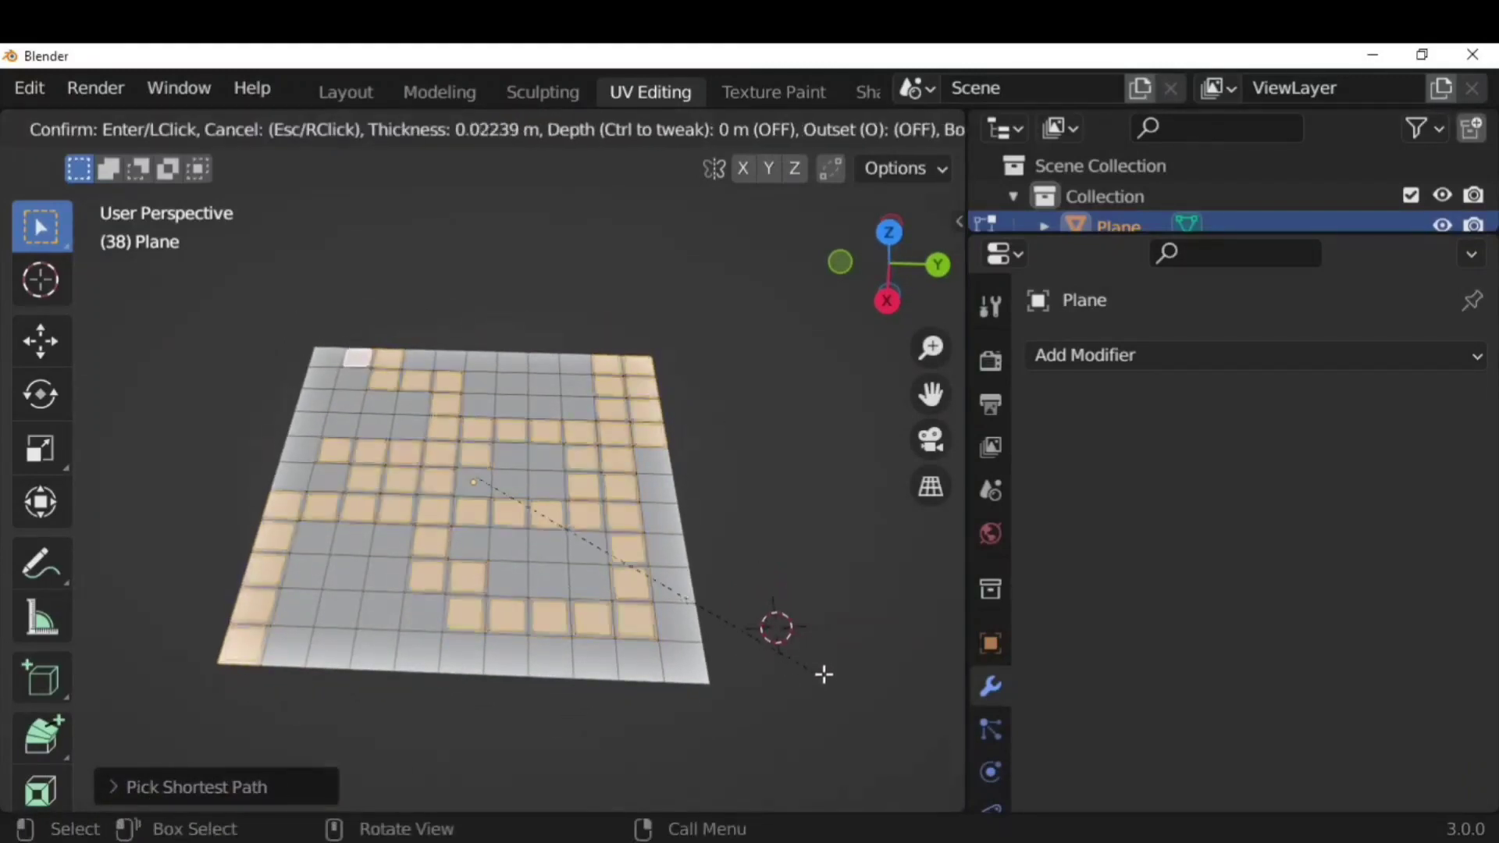
left_click(894, 728)
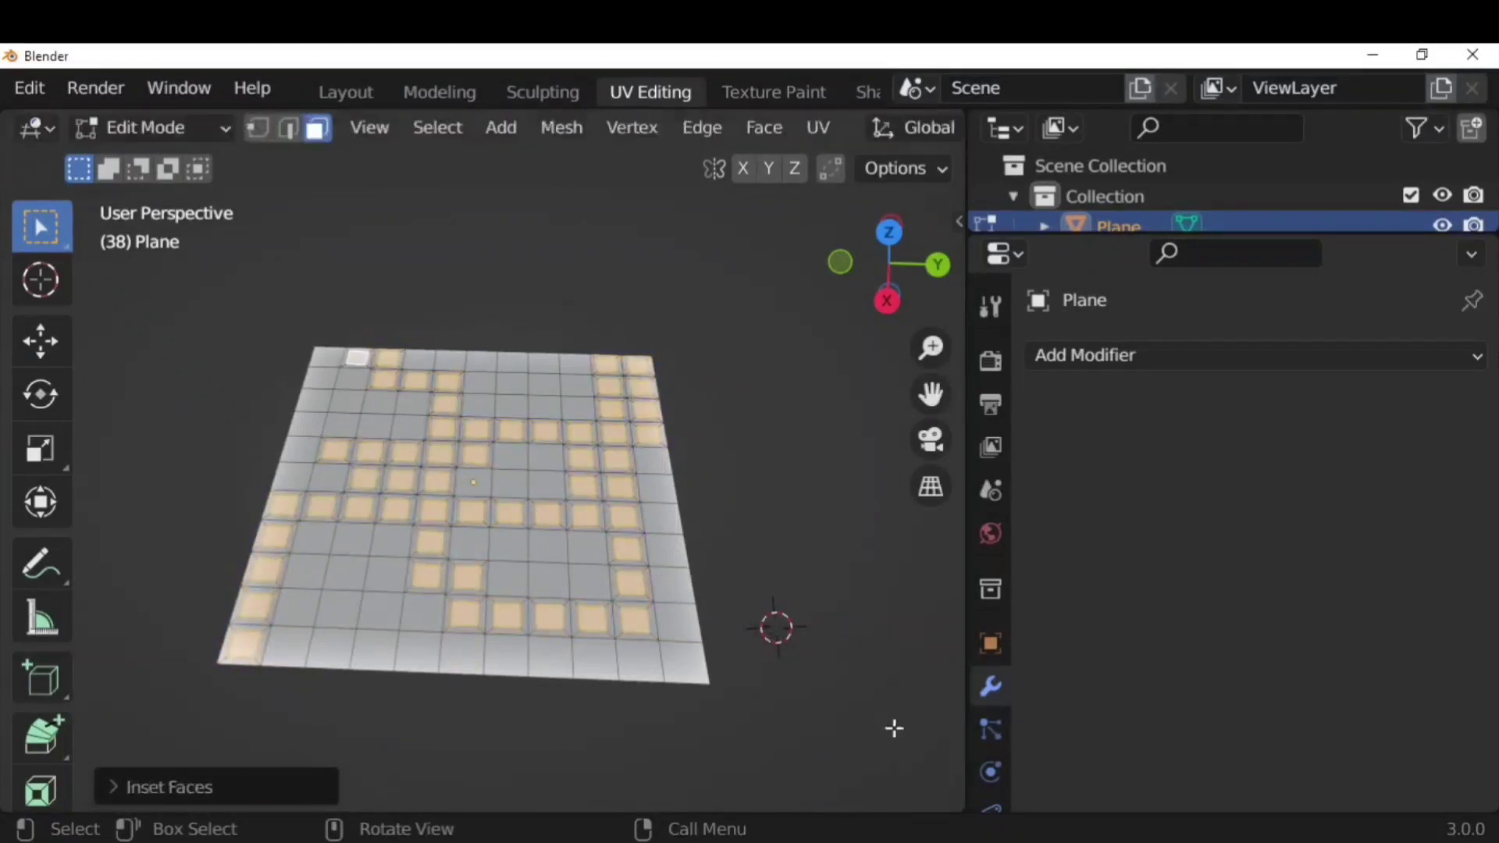
Extrude the inset path faces upward into tall separate columns and return to Object Mode
key("e")
left_click(901, 666)
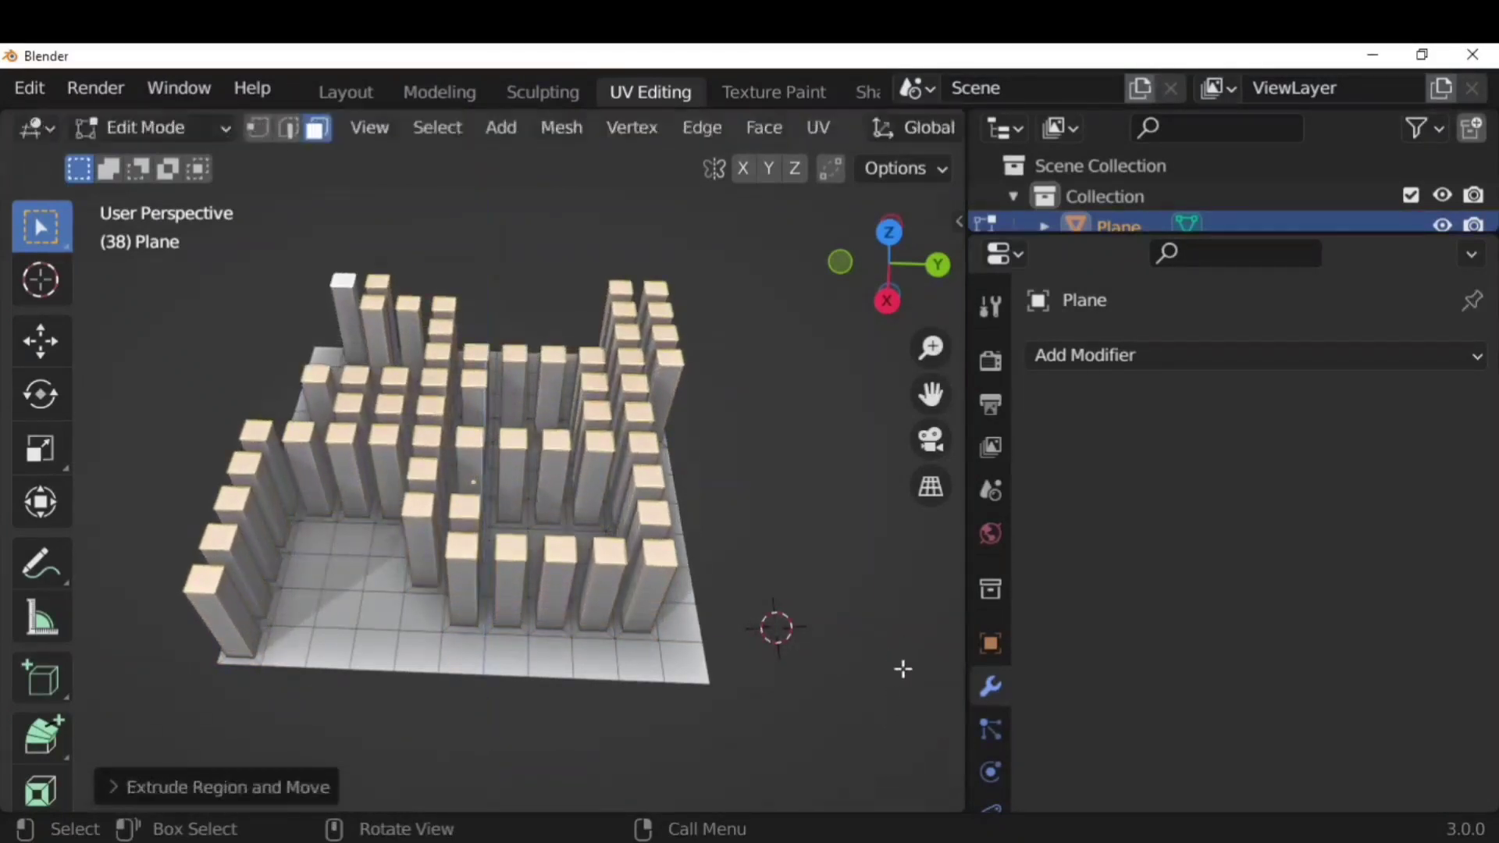
middle_click_drag(900, 666, 836, 622)
key("Tab")
left_click(836, 622)
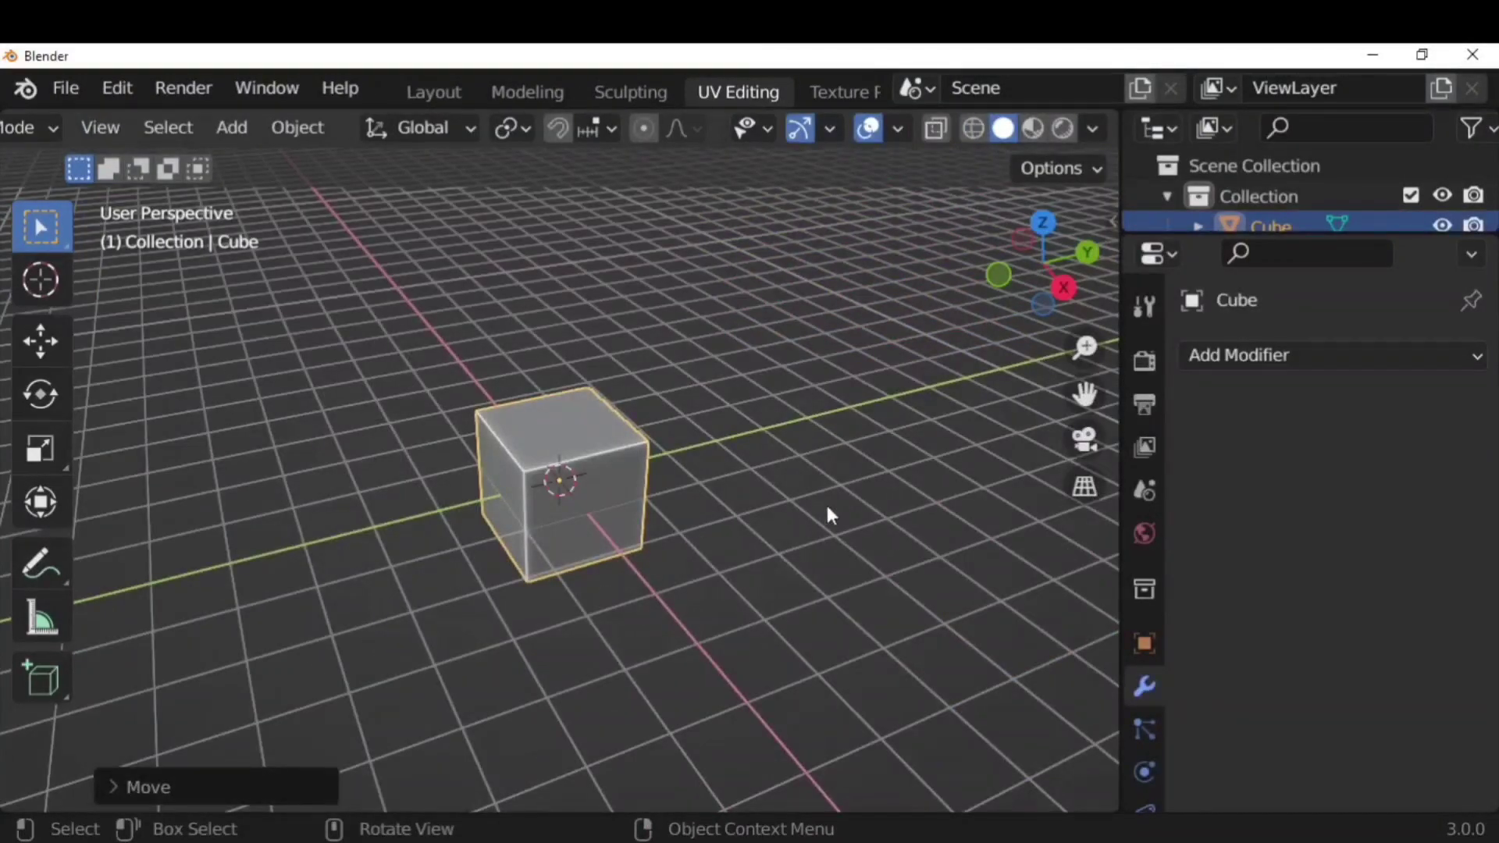
Enable increment snapping and move the cube by whole-metre steps in the right orthographic view until its base rests on the Y axis
left_click(594, 130)
left_click(1063, 288)
scroll(659, 437, "down", 1)
middle_click_drag(794, 496, 673, 473, "shift")
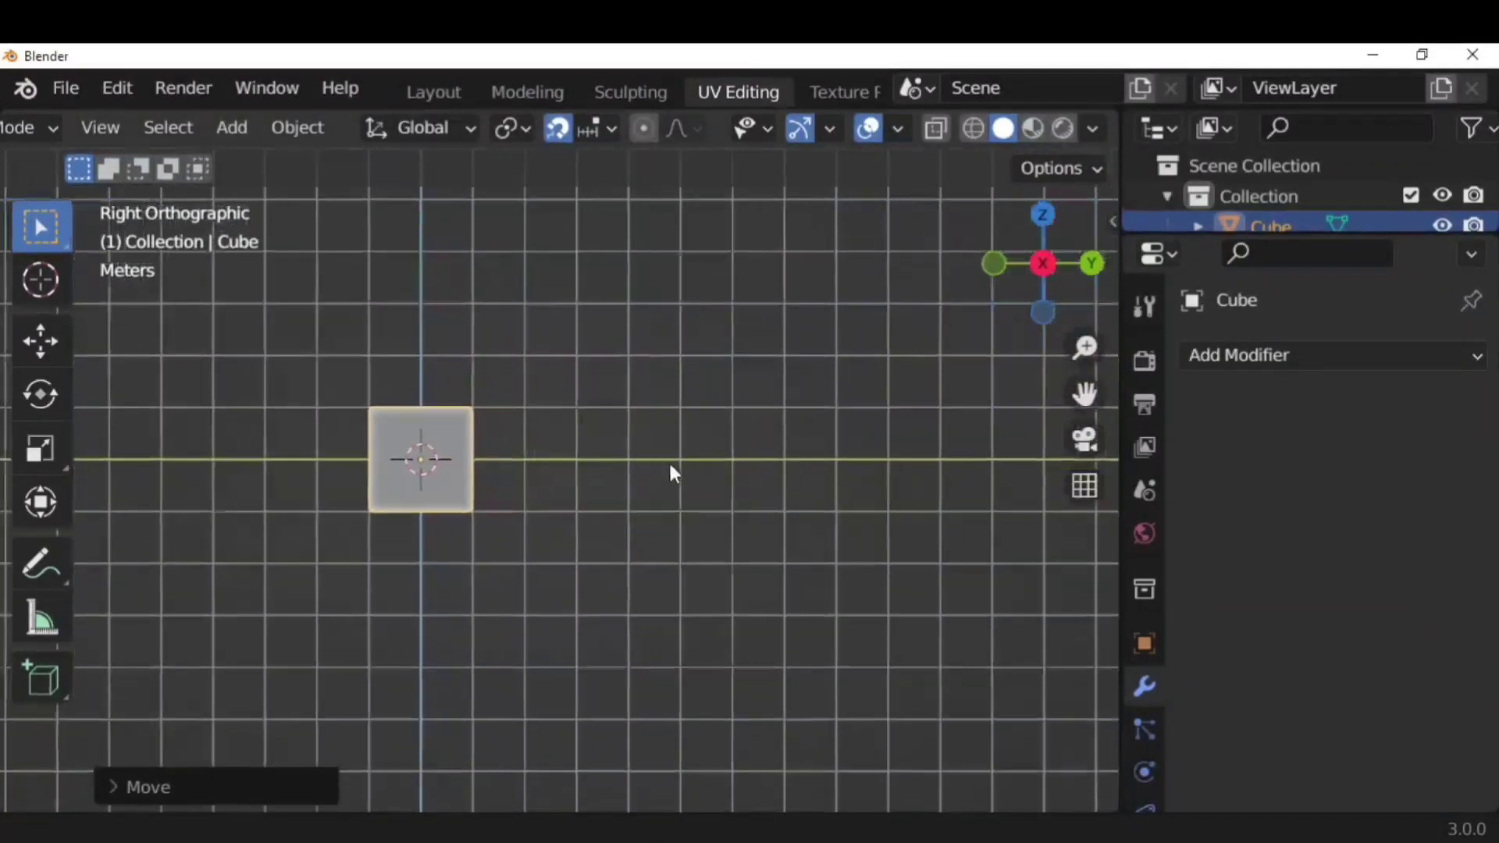
key("g")
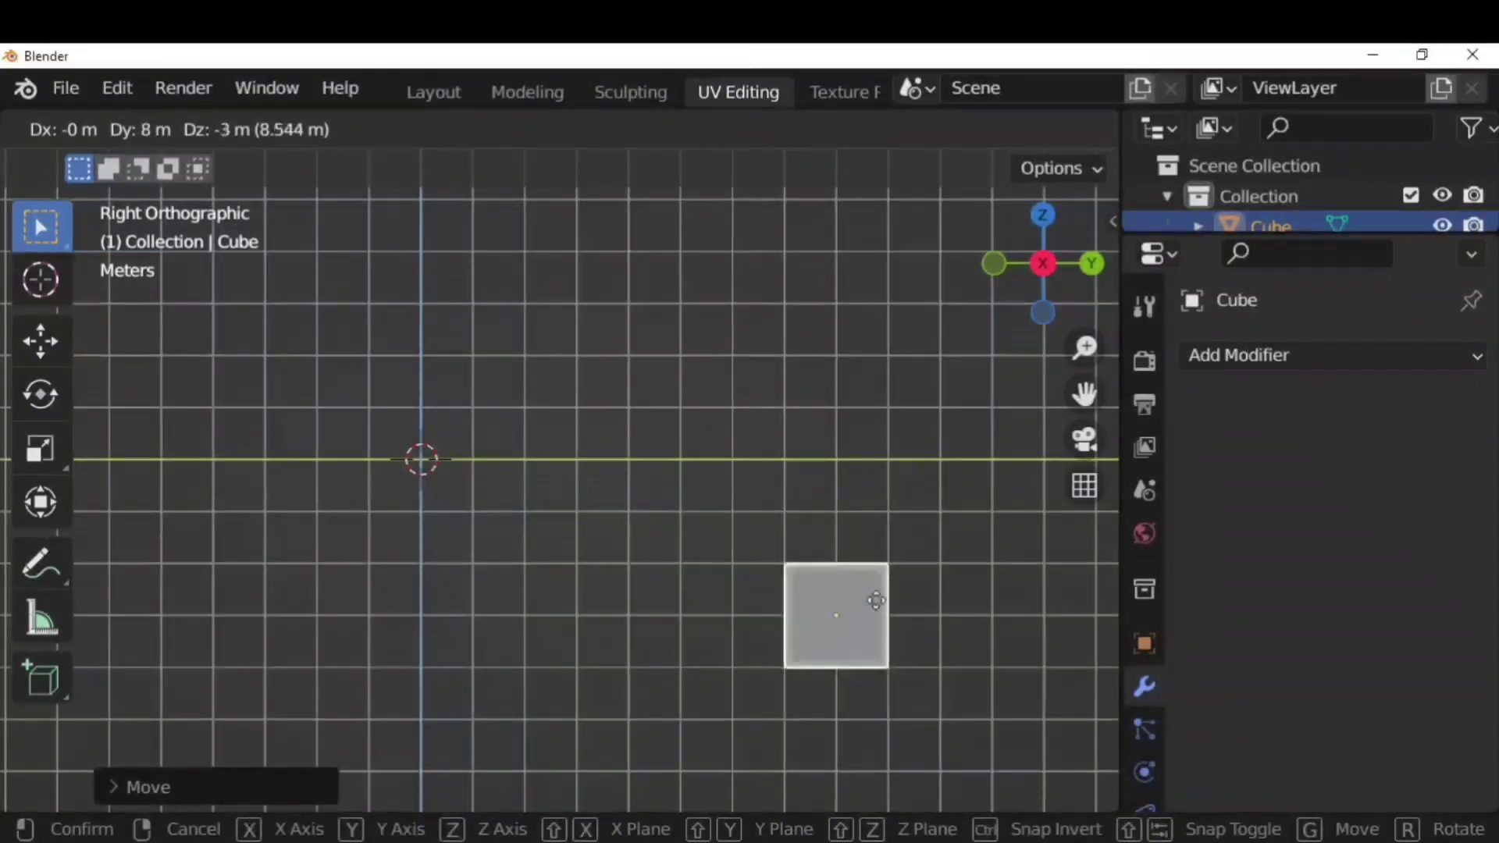
left_click(617, 390)
Examine the snap target and Absolute Grid Snap options, and return to the right orthographic view
scroll(667, 437, "up", 6)
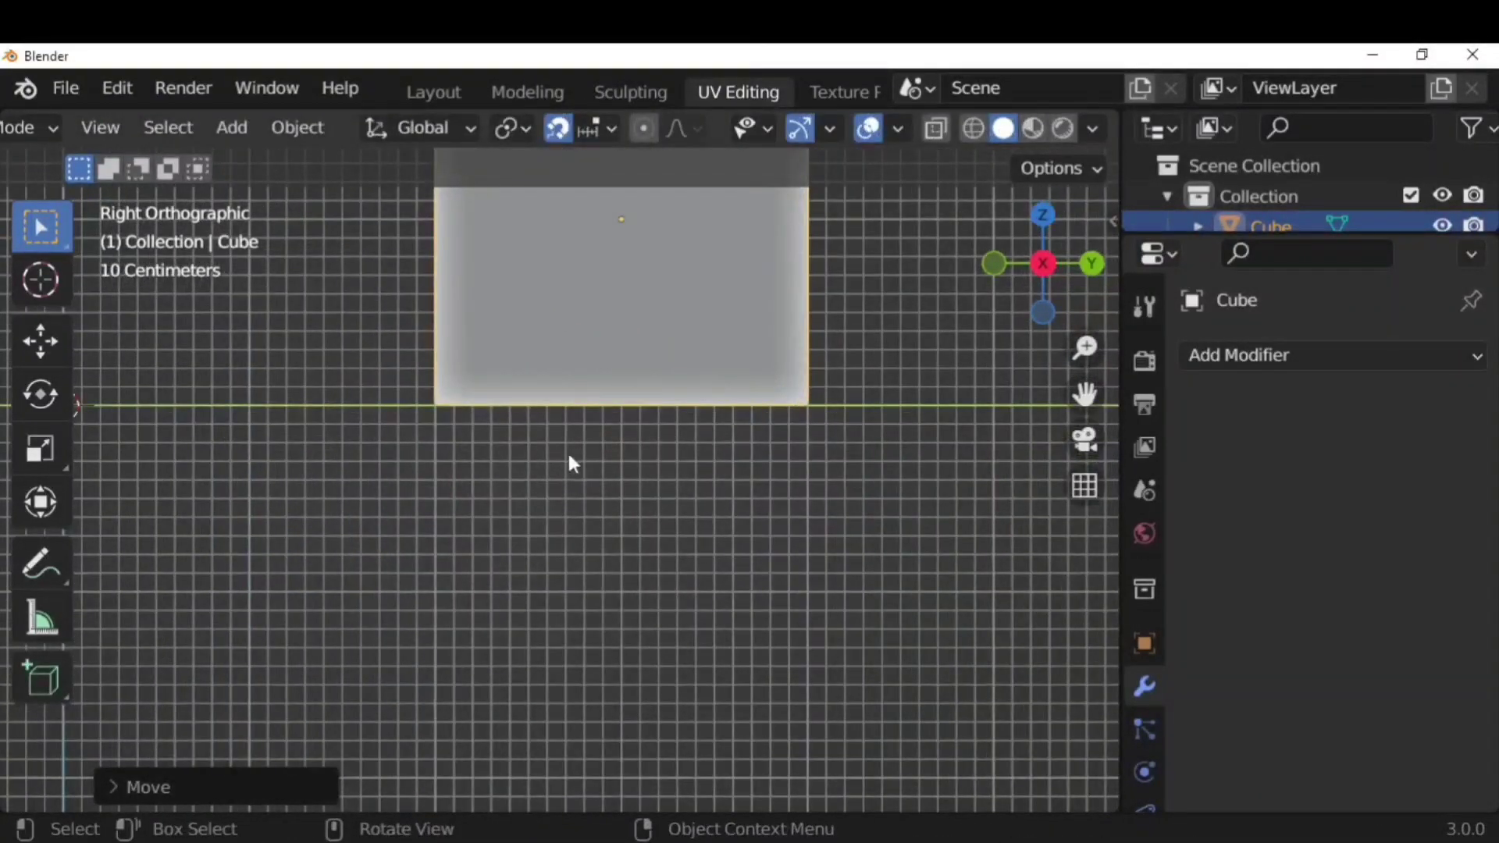
scroll(538, 490, "down", 3)
middle_click_drag(506, 515, 593, 457)
left_click(596, 127)
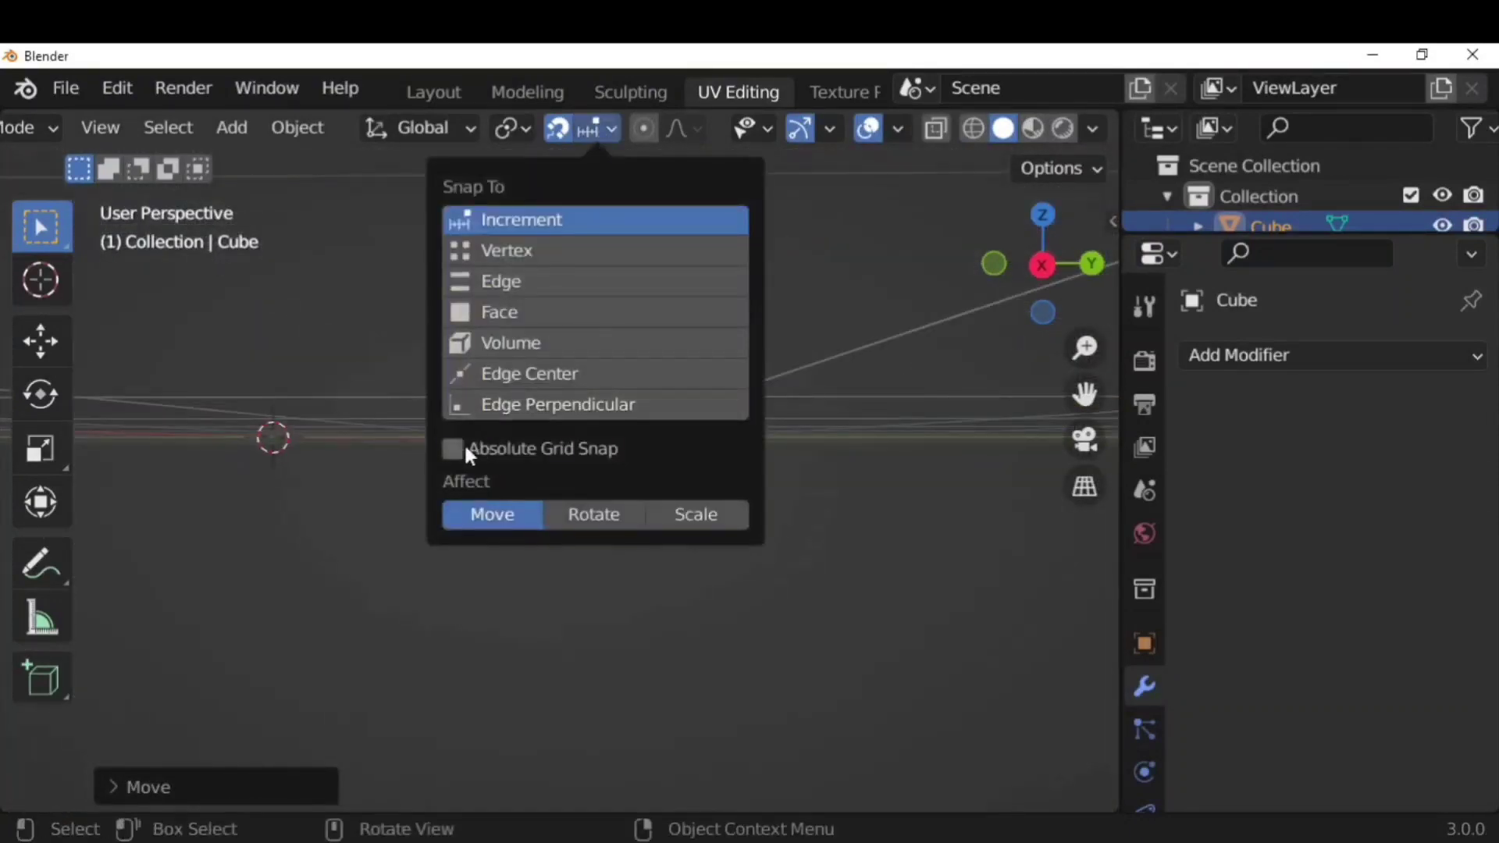
left_click(1042, 263)
Move the cube along Y and slightly downward in 10 cm snap increments at the closer grid scale
scroll(760, 382, "up", 2)
scroll(739, 401, "down", 3)
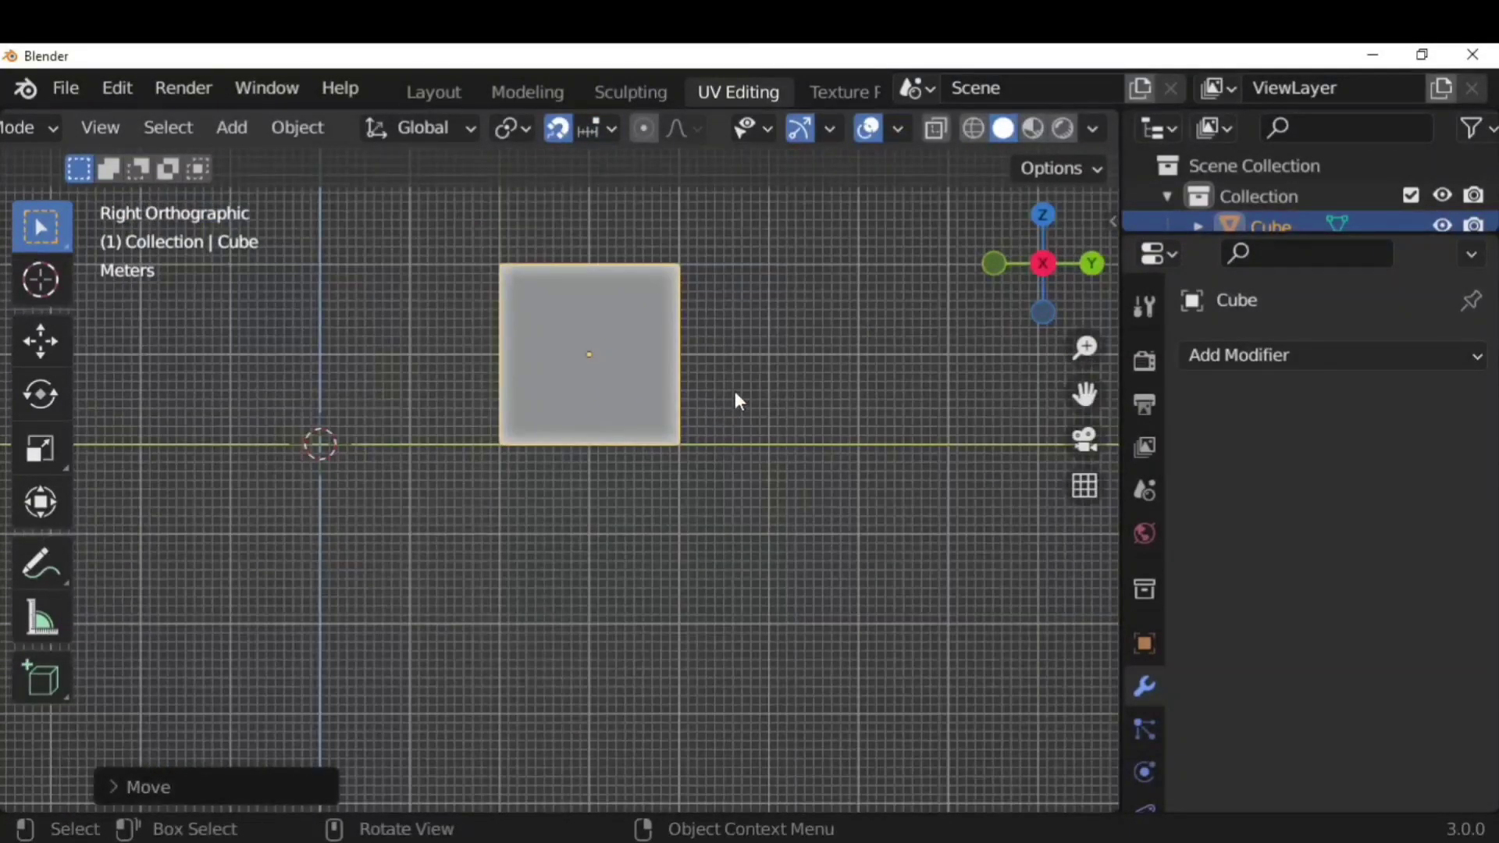
middle_click_drag(739, 401, 597, 422, "shift")
scroll(590, 420, "up", 3)
key("g")
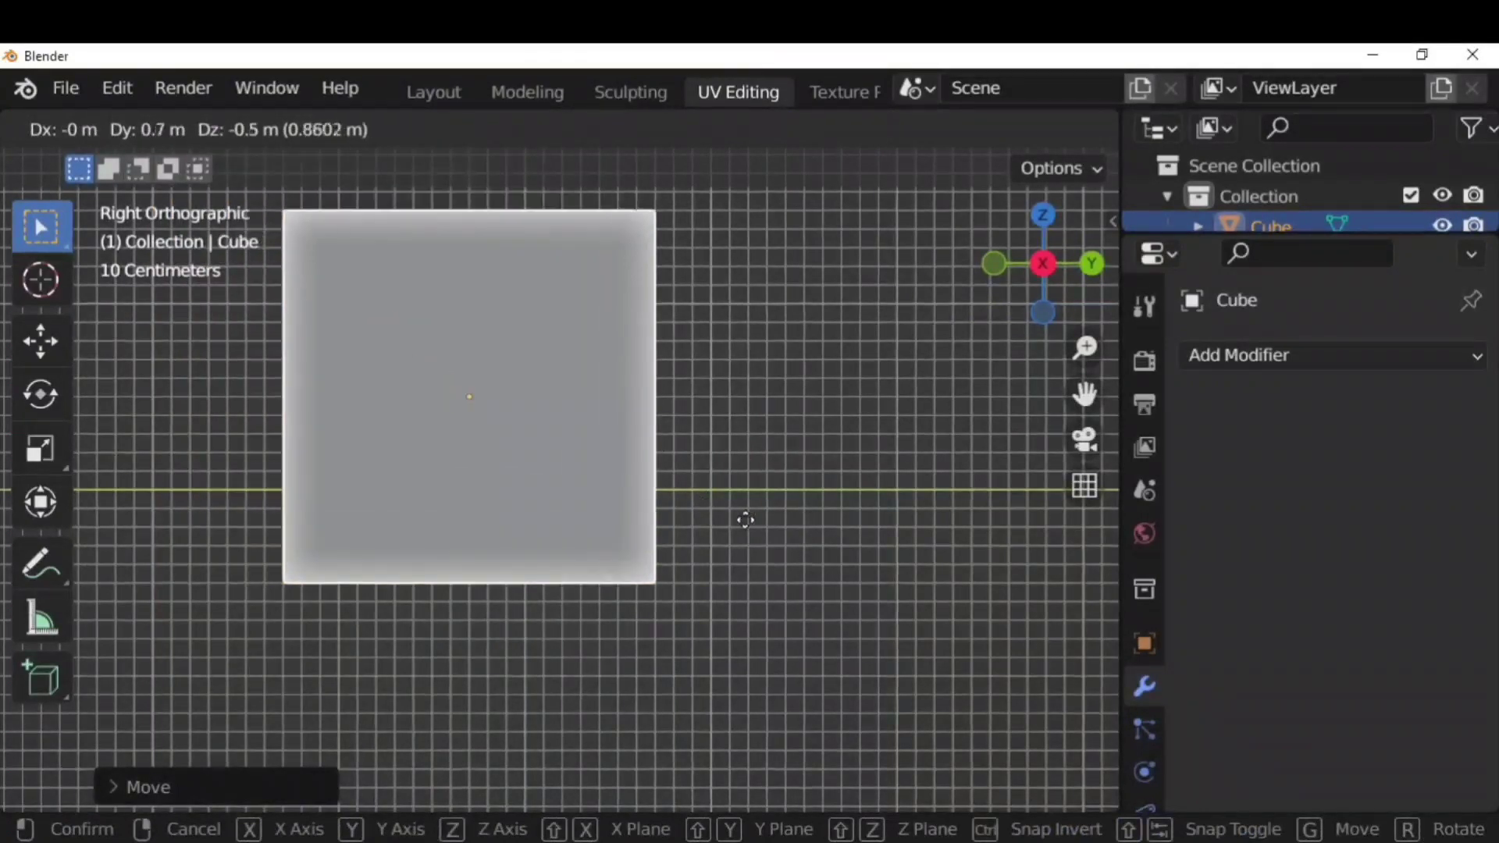
left_click(794, 498)
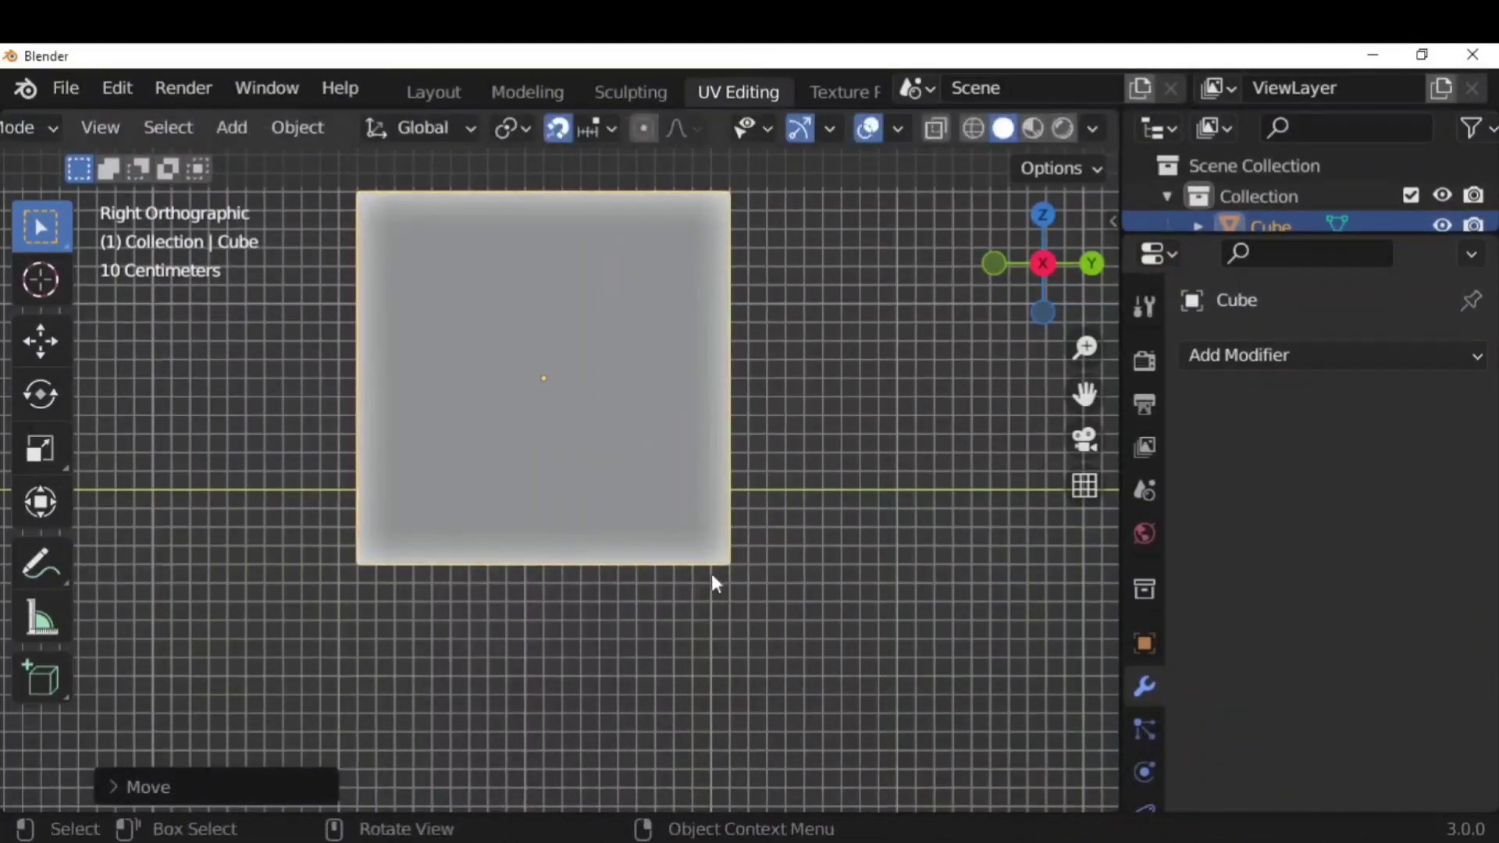
Hide the cube to view the 10 cm grid behind it, and reveal it again
scroll(716, 578, "up", 3)
key("h")
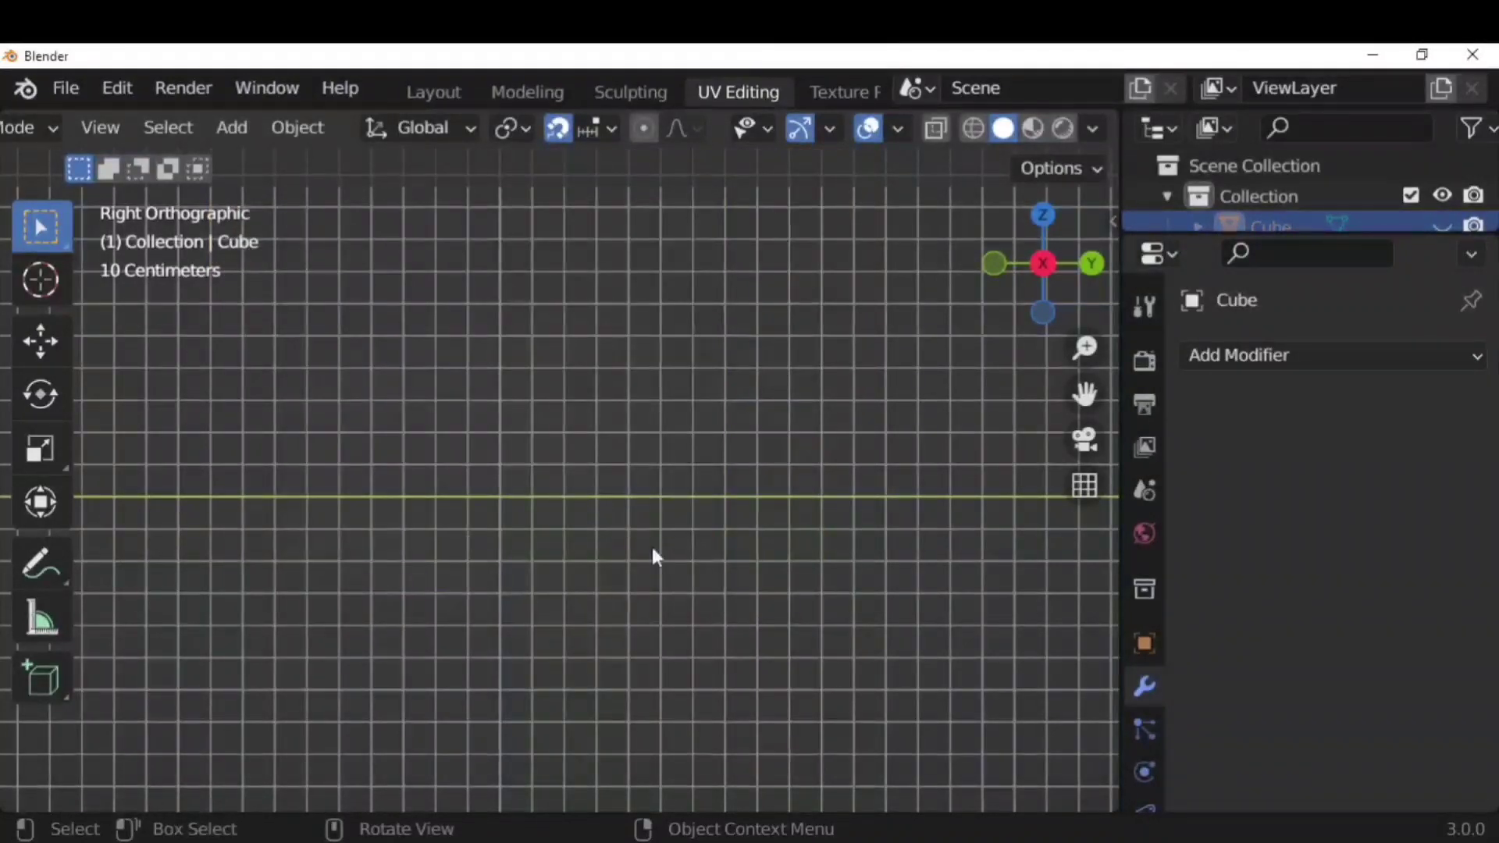
key("alt+h")
Move the cube diagonally downward twice more with 10 cm increment snapping and view it in perspective
key("g")
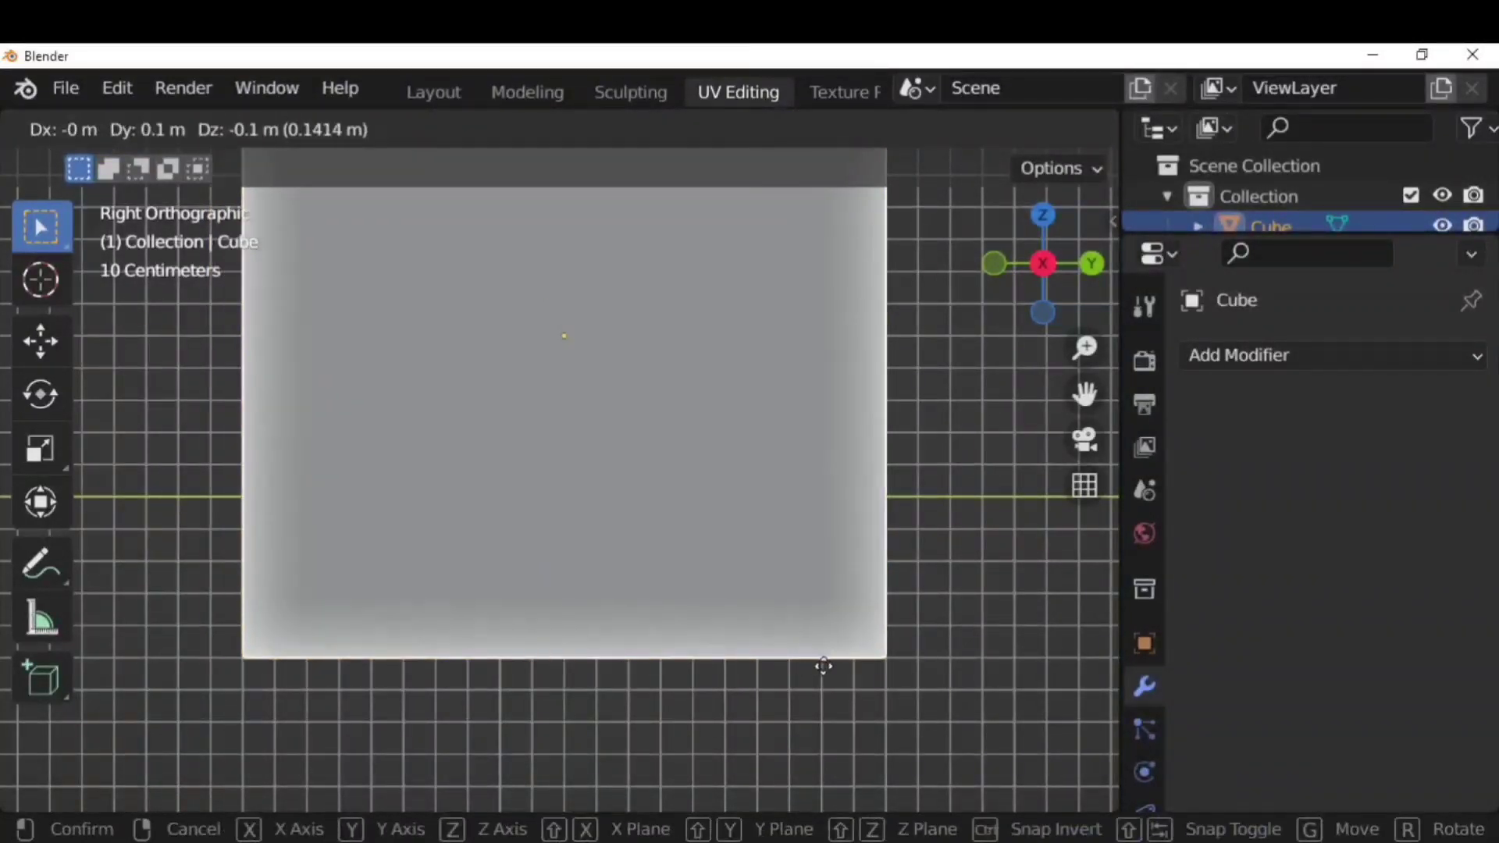
left_click(862, 697)
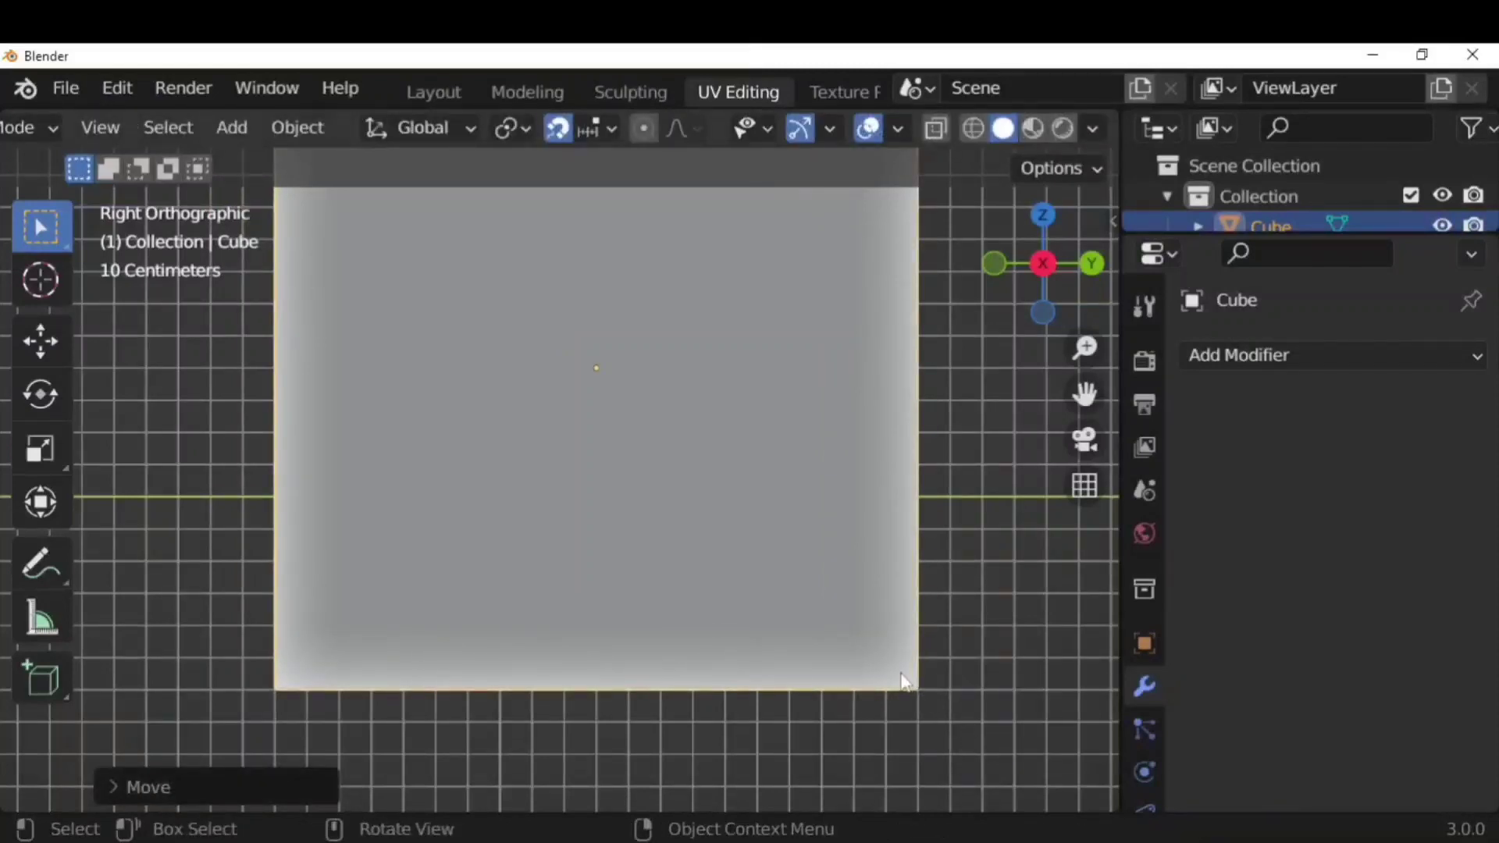
key("g")
left_click(937, 742)
middle_click_drag(873, 619, 695, 607)
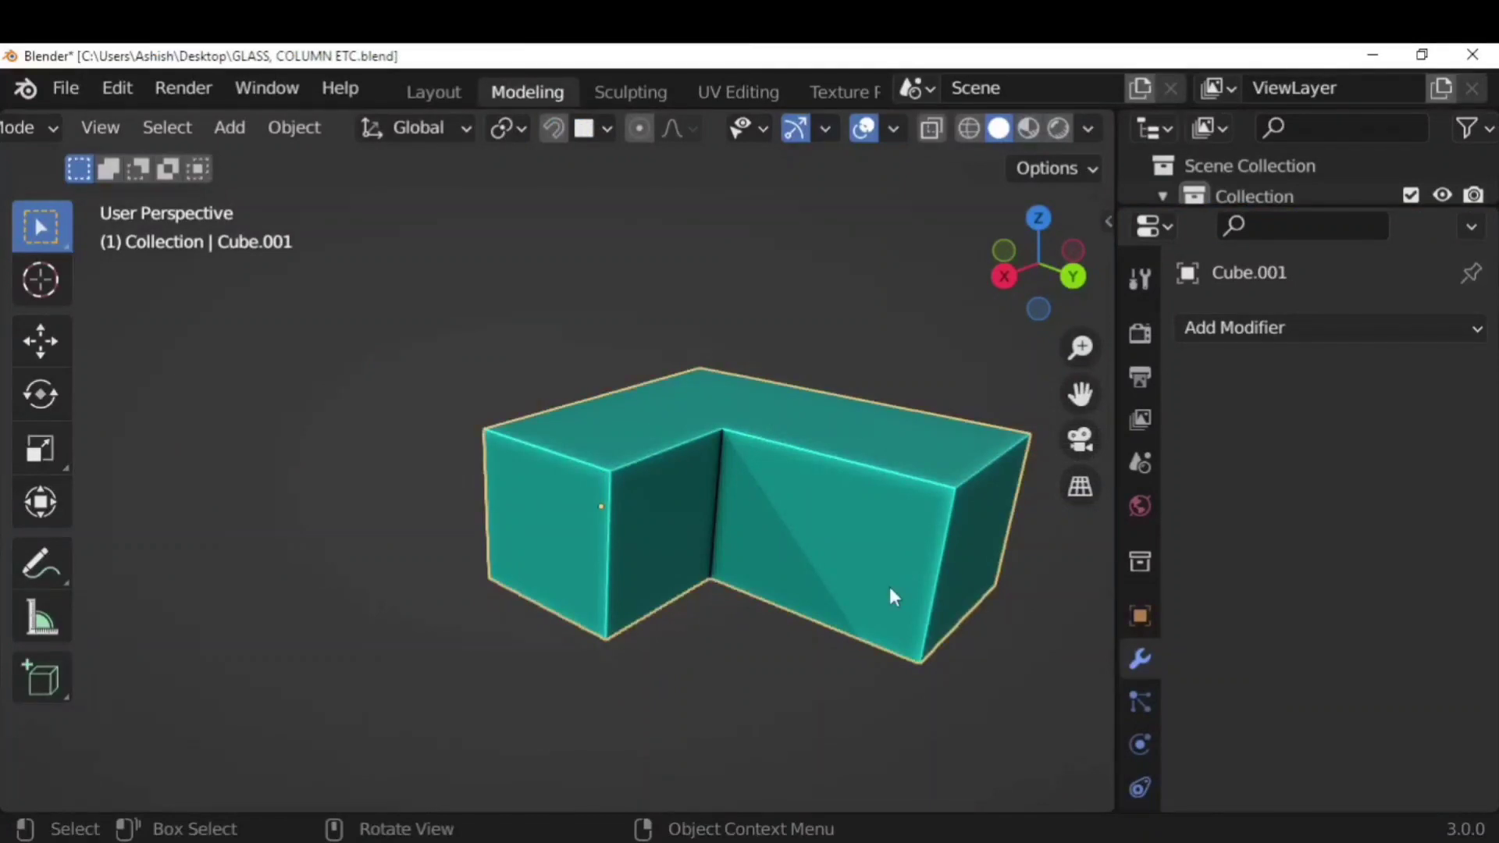
Bevel the three edges meeting at the L-shaped block's upper inner corner with a width of 0.615 m and one segment
key("Tab")
key("2")
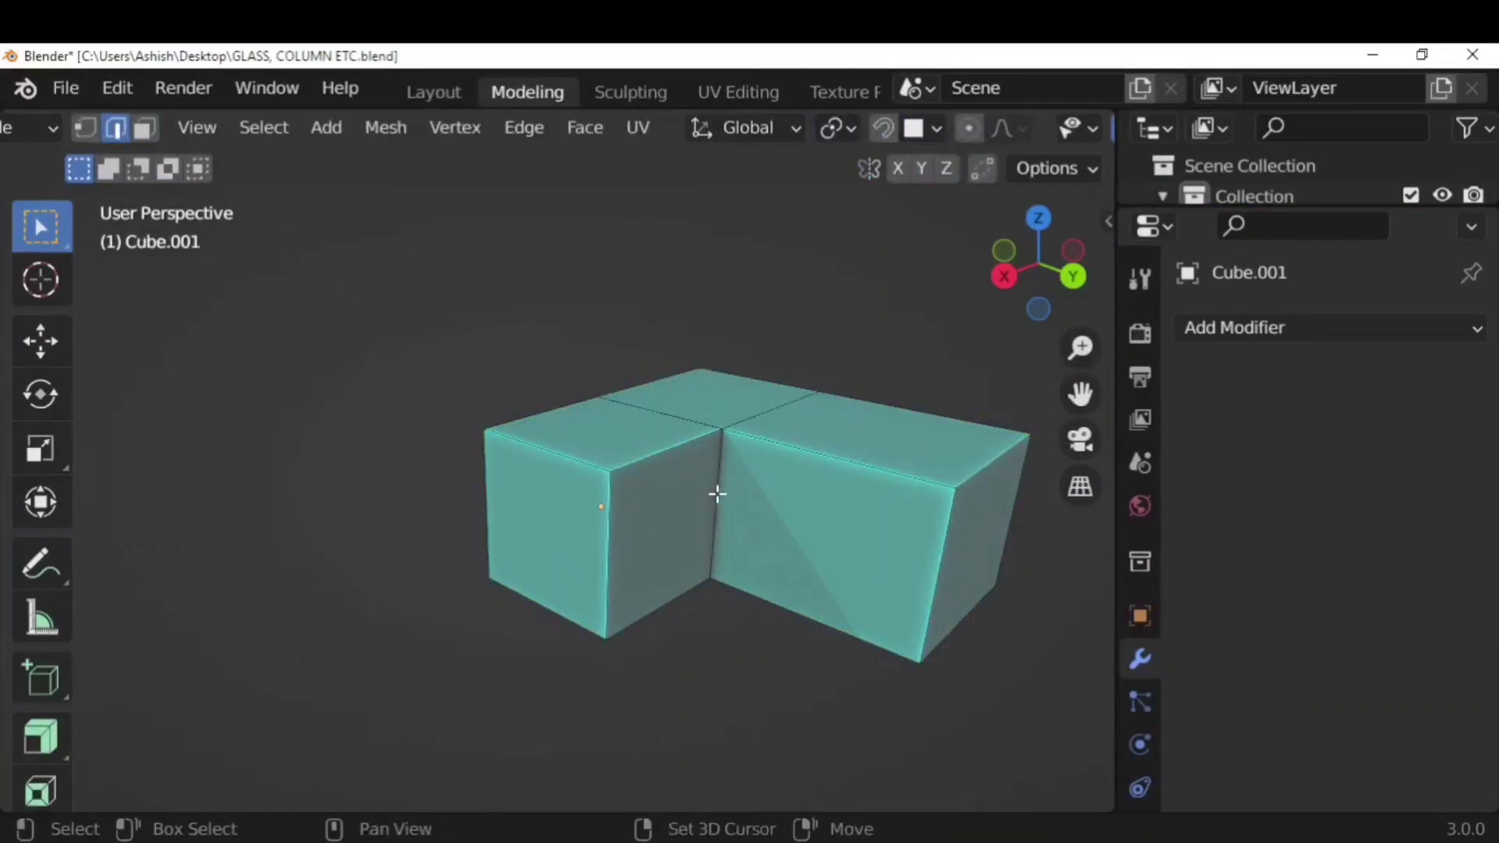
left_click(817, 462, "shift")
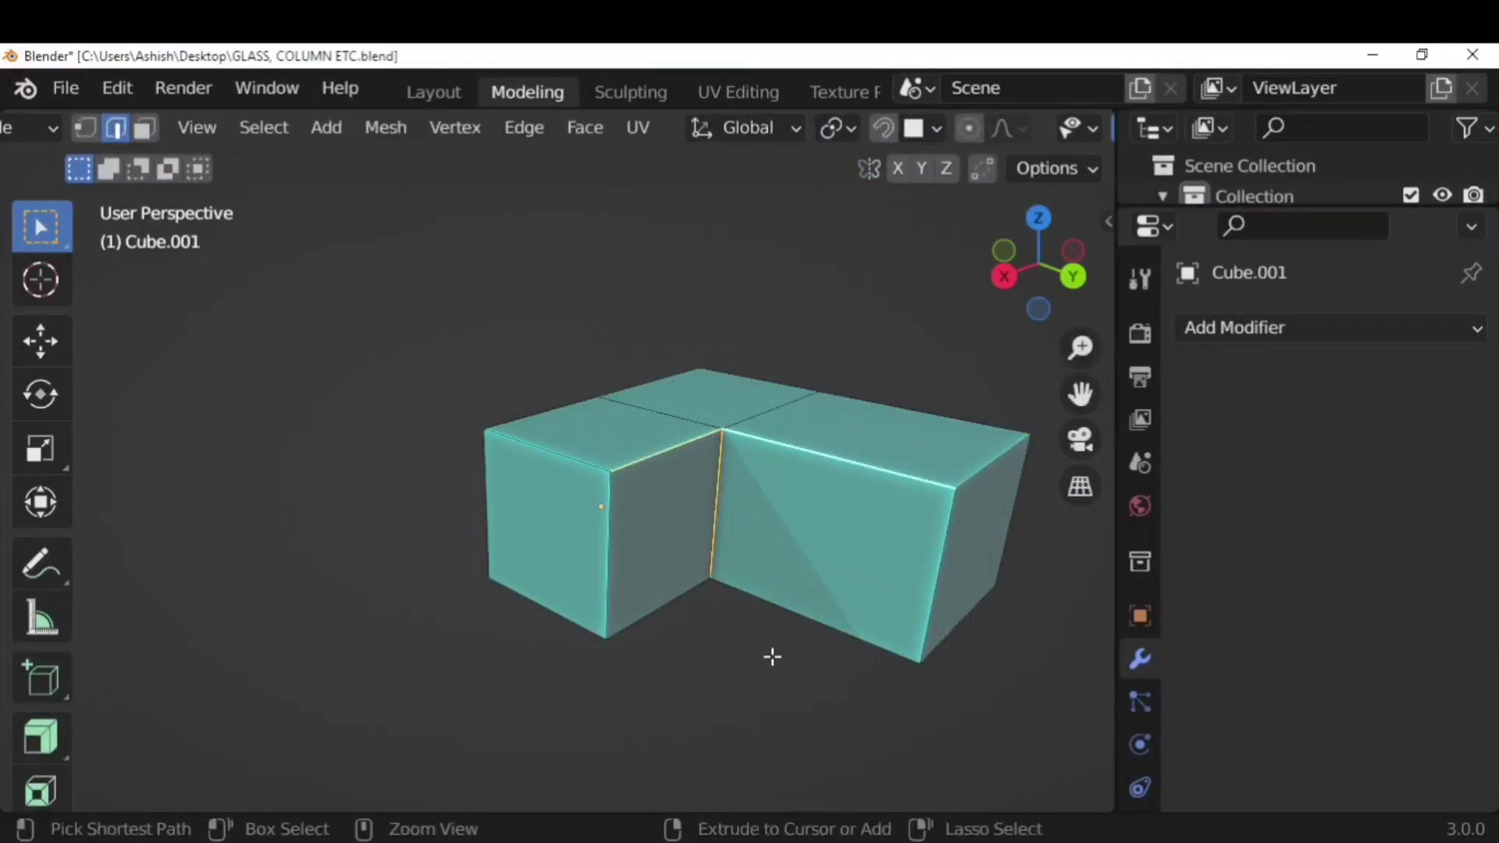
key("ctrl+b")
left_click(795, 713)
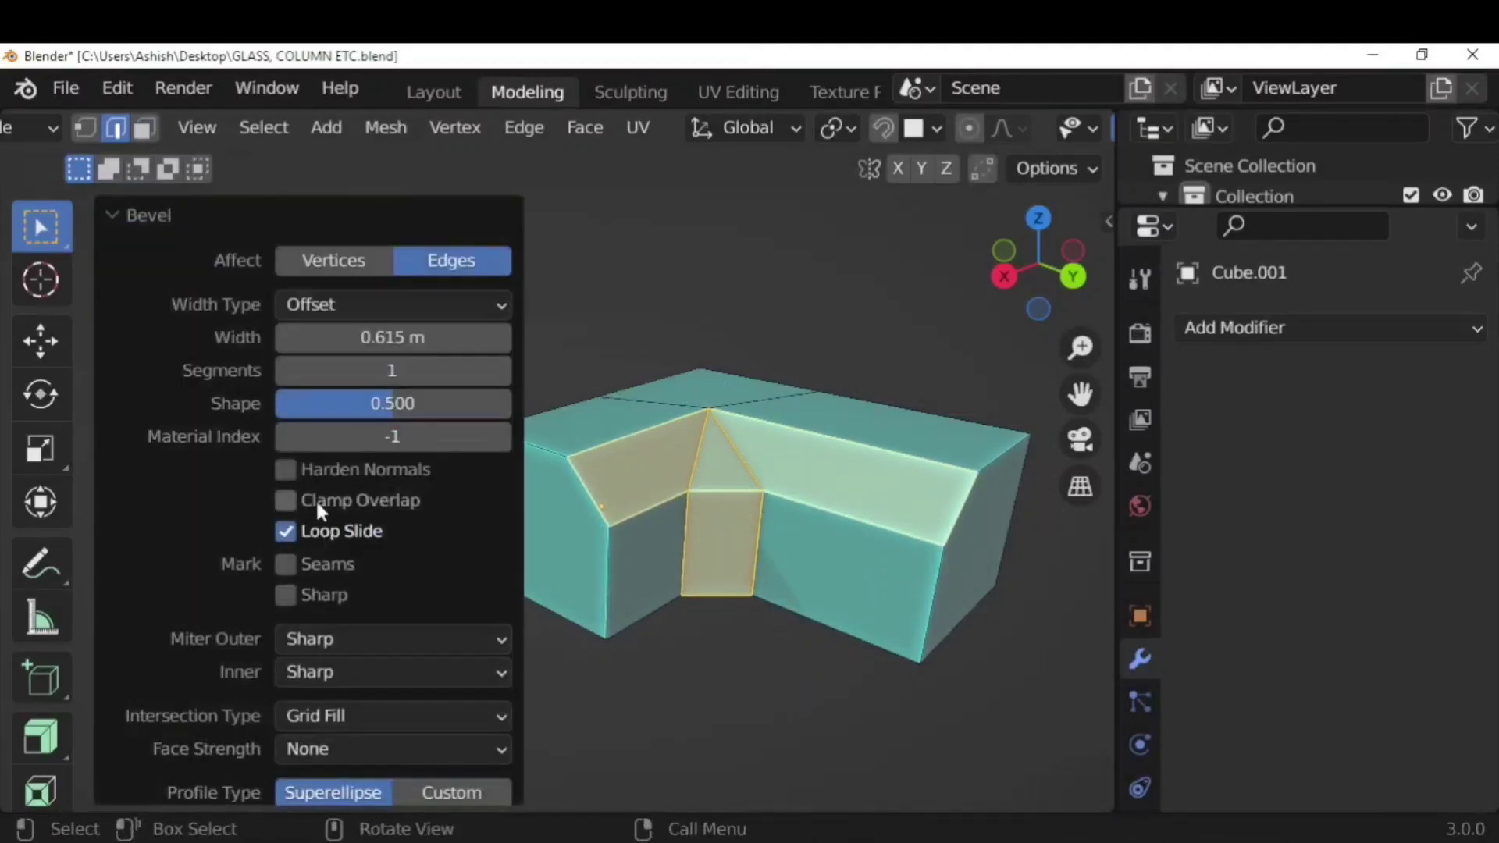
Set the bevel's outer miter to Arc and its segment count to 10
left_click(356, 639)
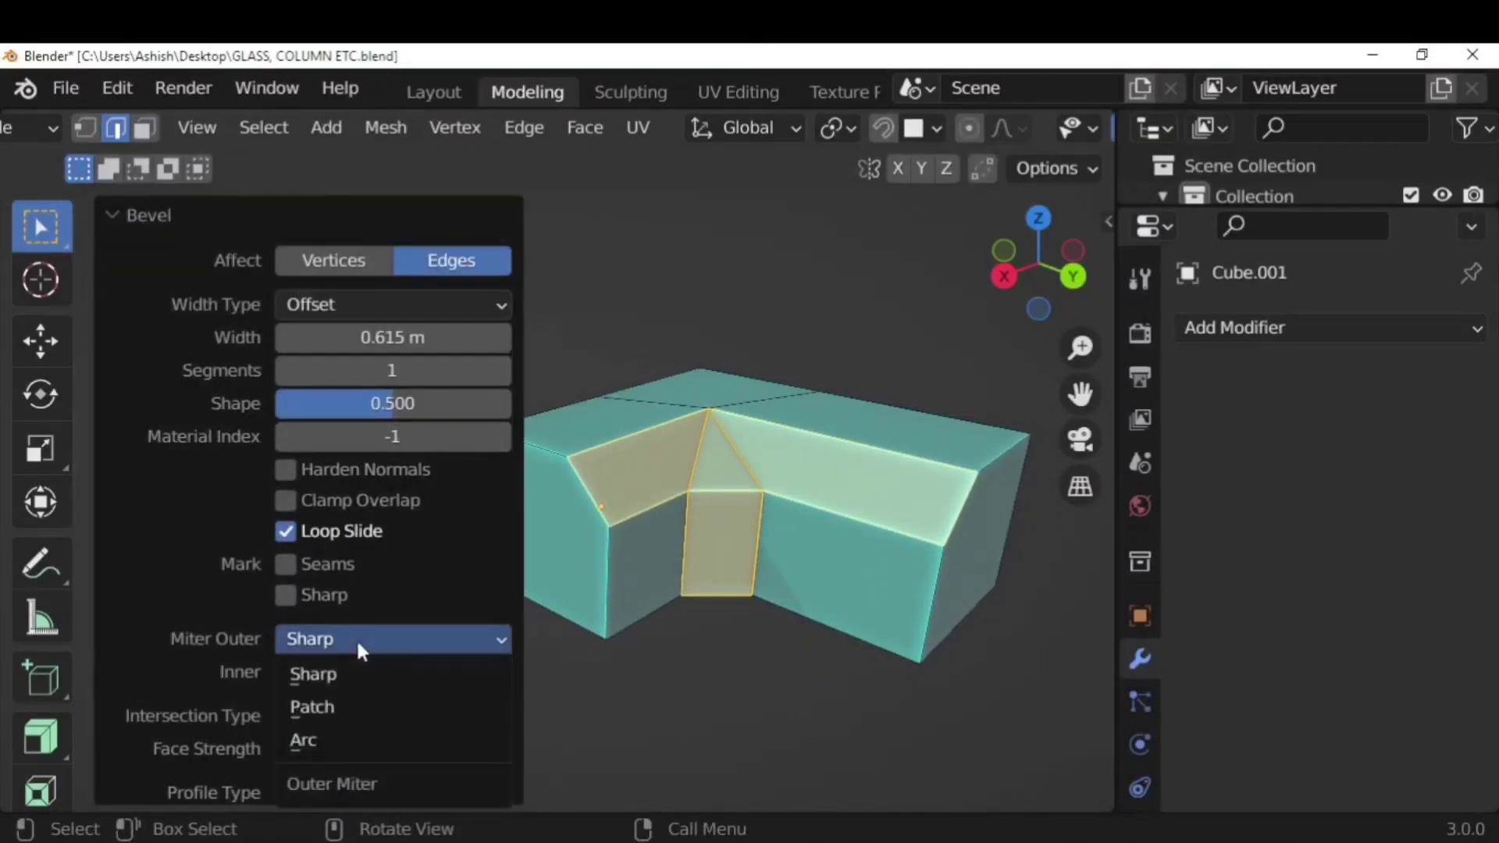
left_click(394, 739)
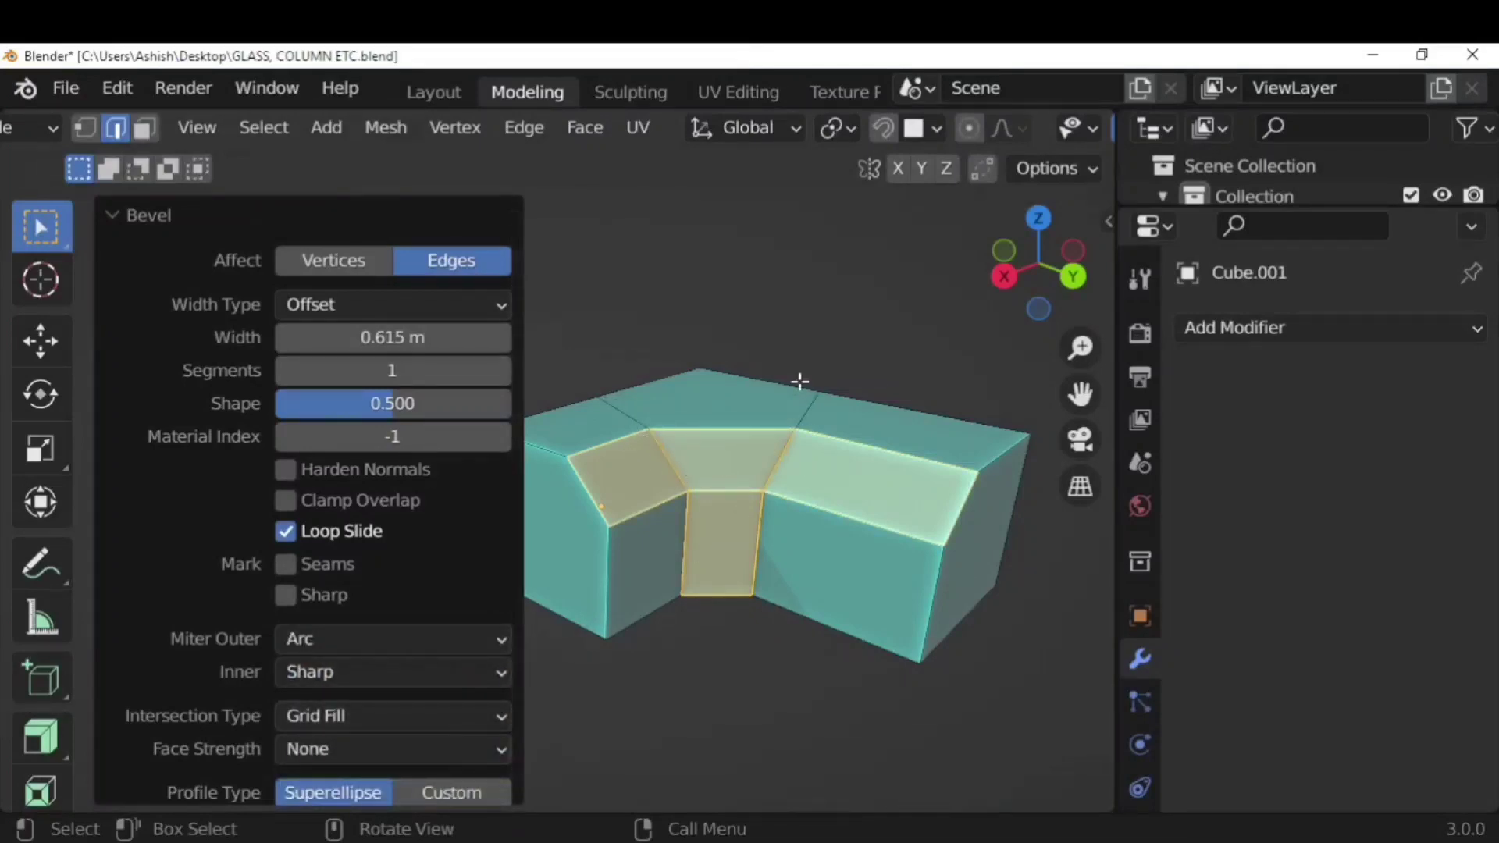
double_click(398, 371)
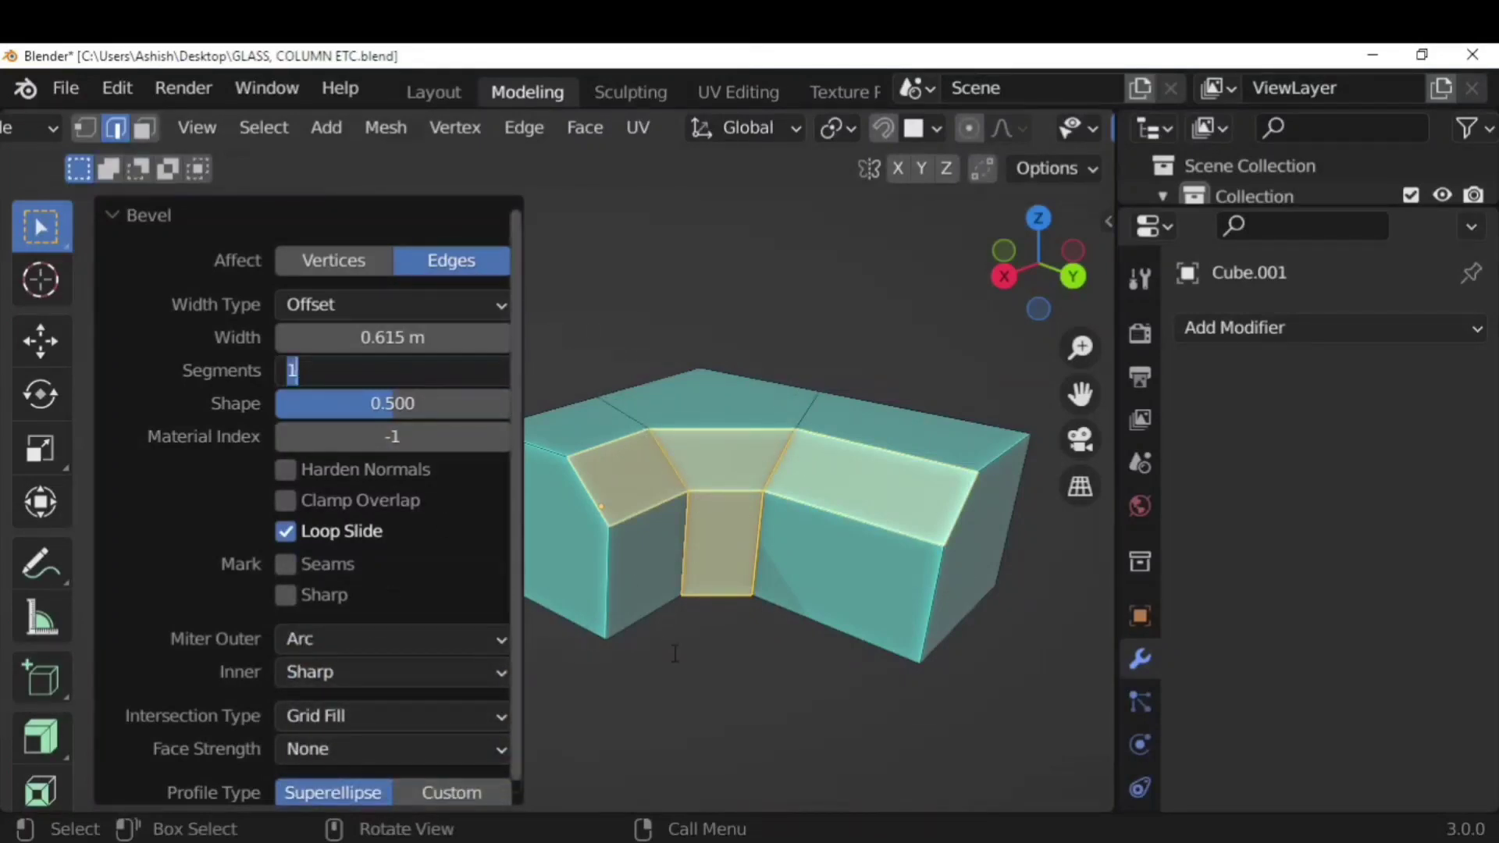
type("10")
key("Return")
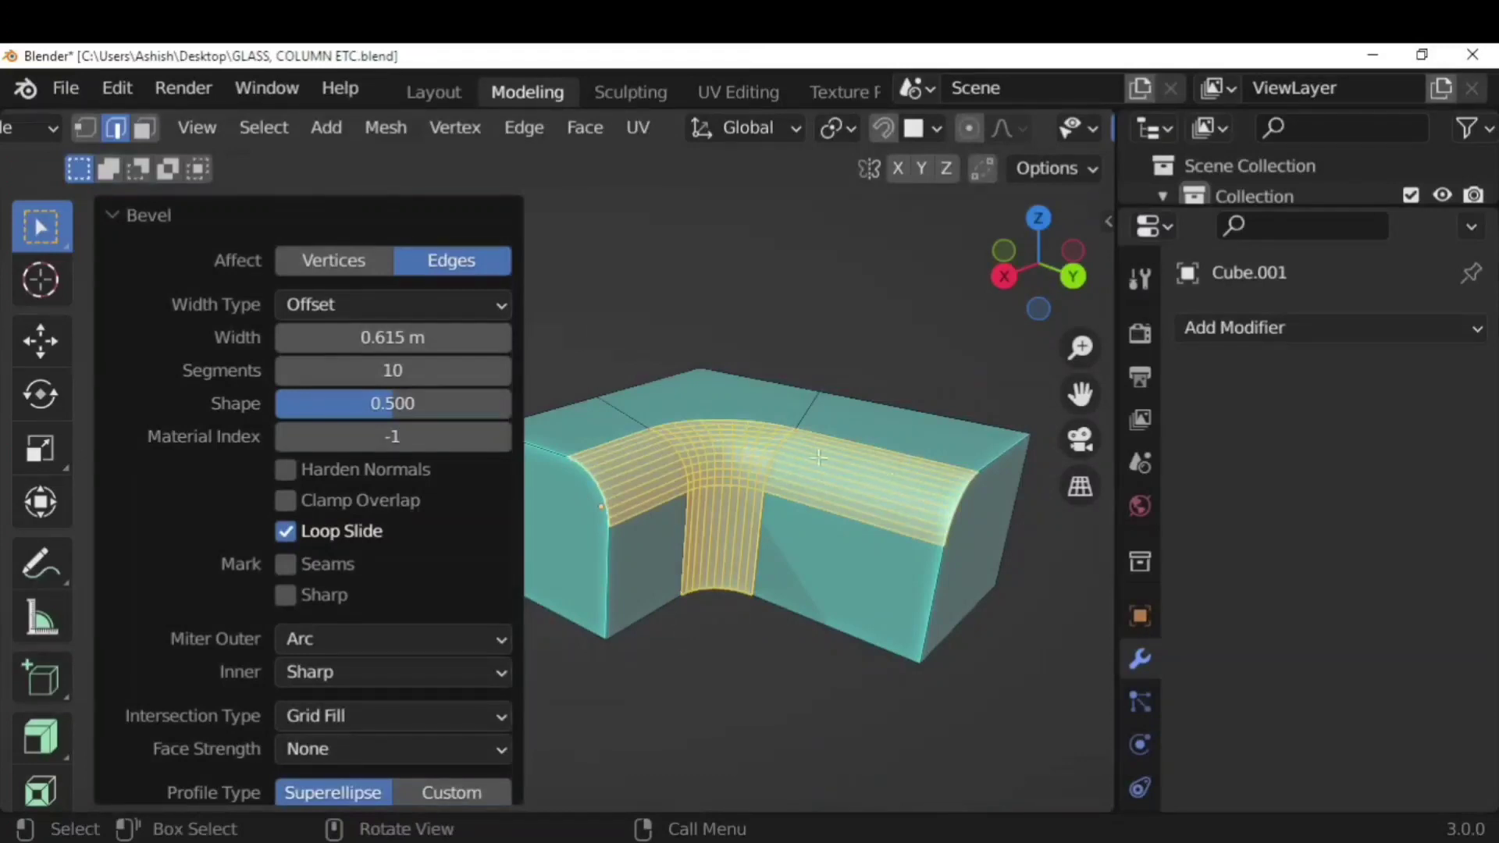
Try the Sharp and Patch outer miters on the 10-segment bevel to compare the inner corner
left_click(335, 638)
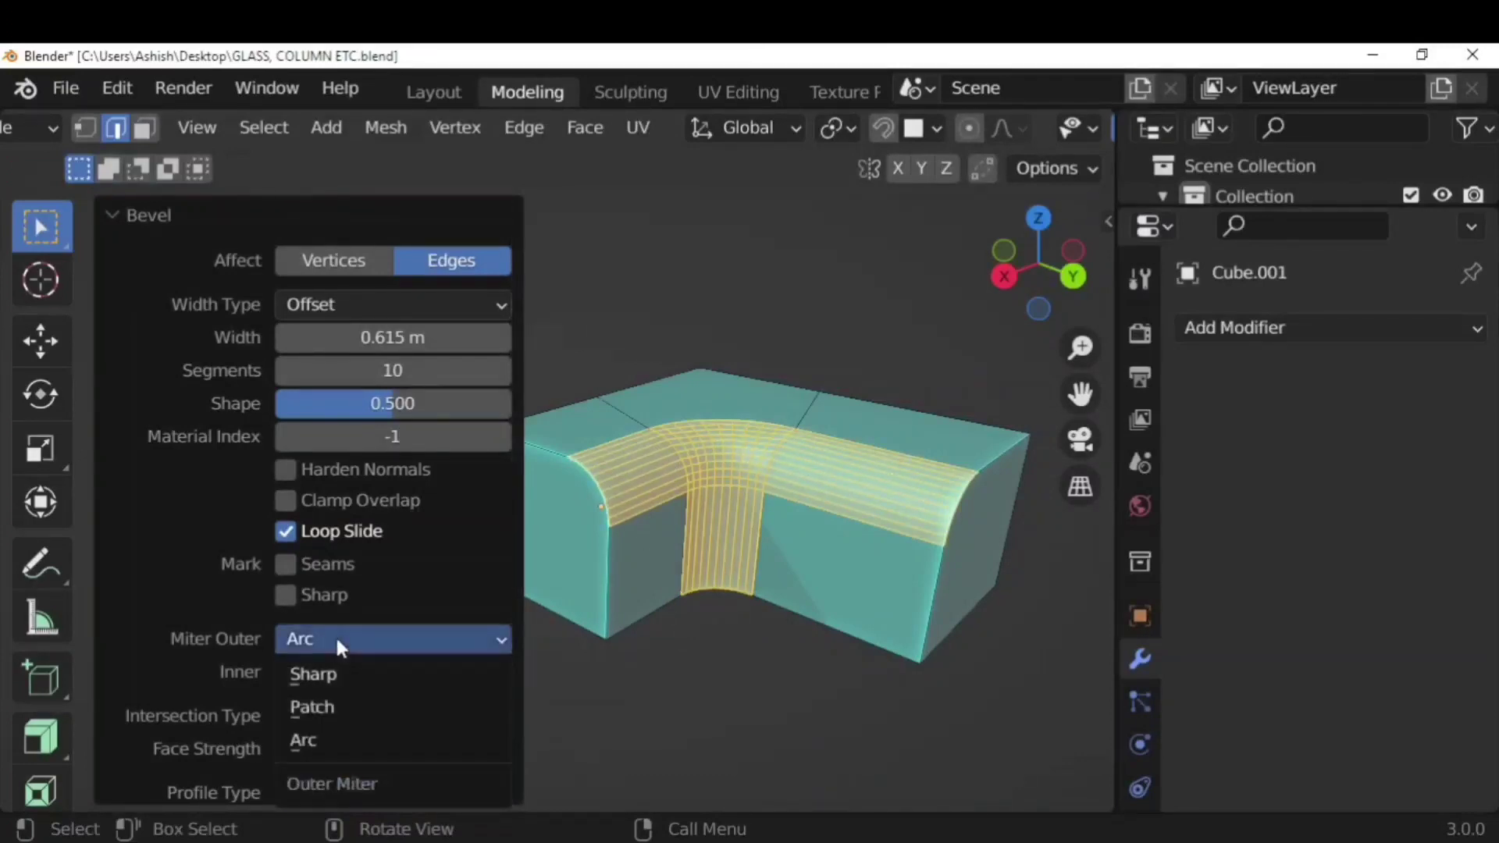
left_click(364, 672)
scroll(822, 371, "up", 2)
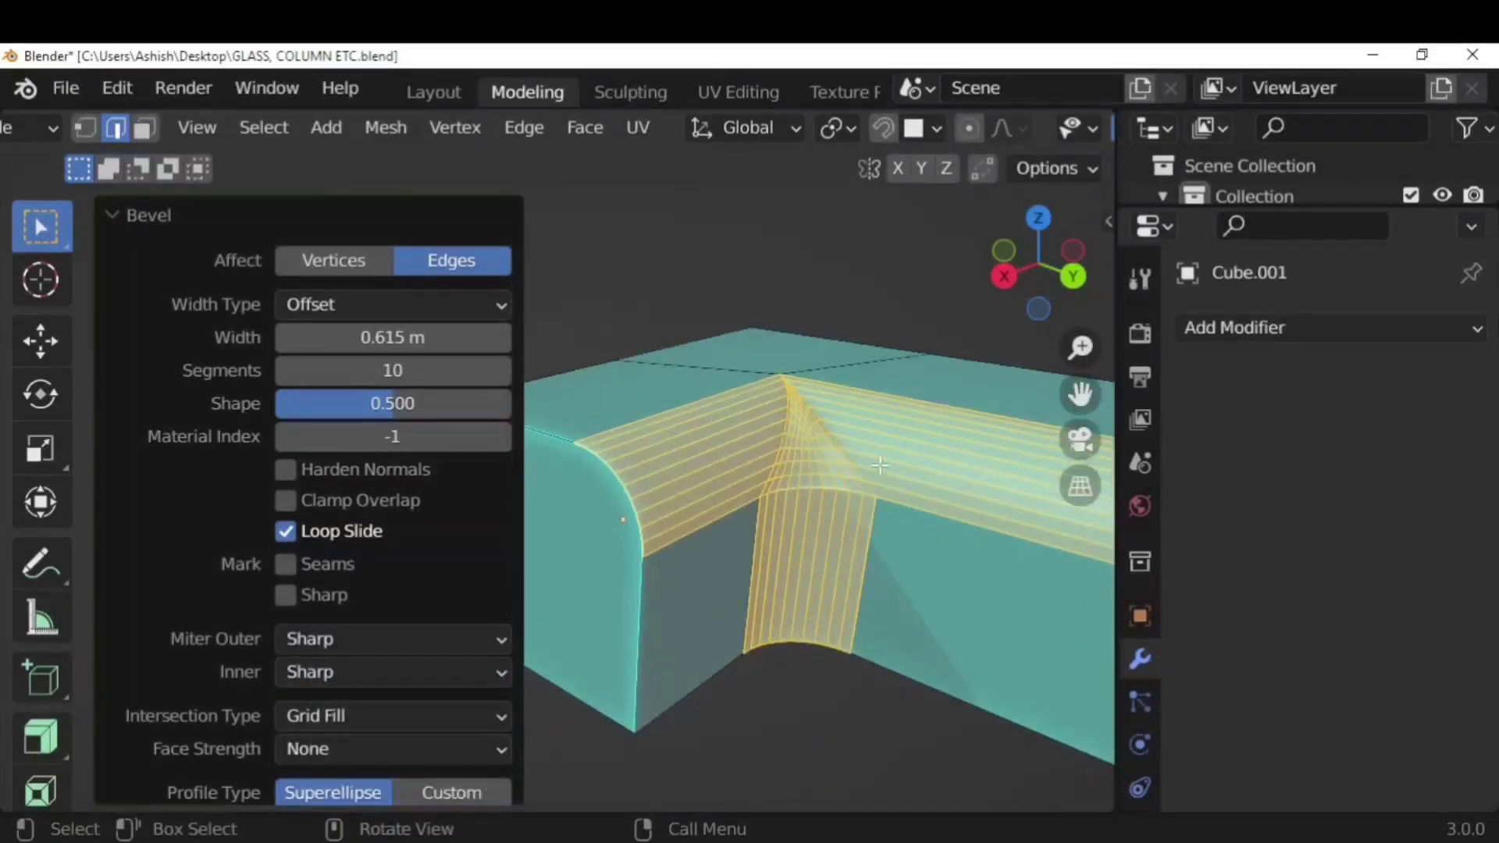
left_click(383, 638)
left_click(364, 706)
scroll(832, 419, "down", 3)
mouse_move(828, 422)
middle_mouse_down()
mouse_move(954, 529)
mouse_move(804, 415)
middle_mouse_up()
middle_click_drag(755, 589, 619, 555)
Set the bevel's outer miter to Arc and check the rounded corner in Object Mode and Edit Mode
left_click(383, 639)
left_click(385, 740)
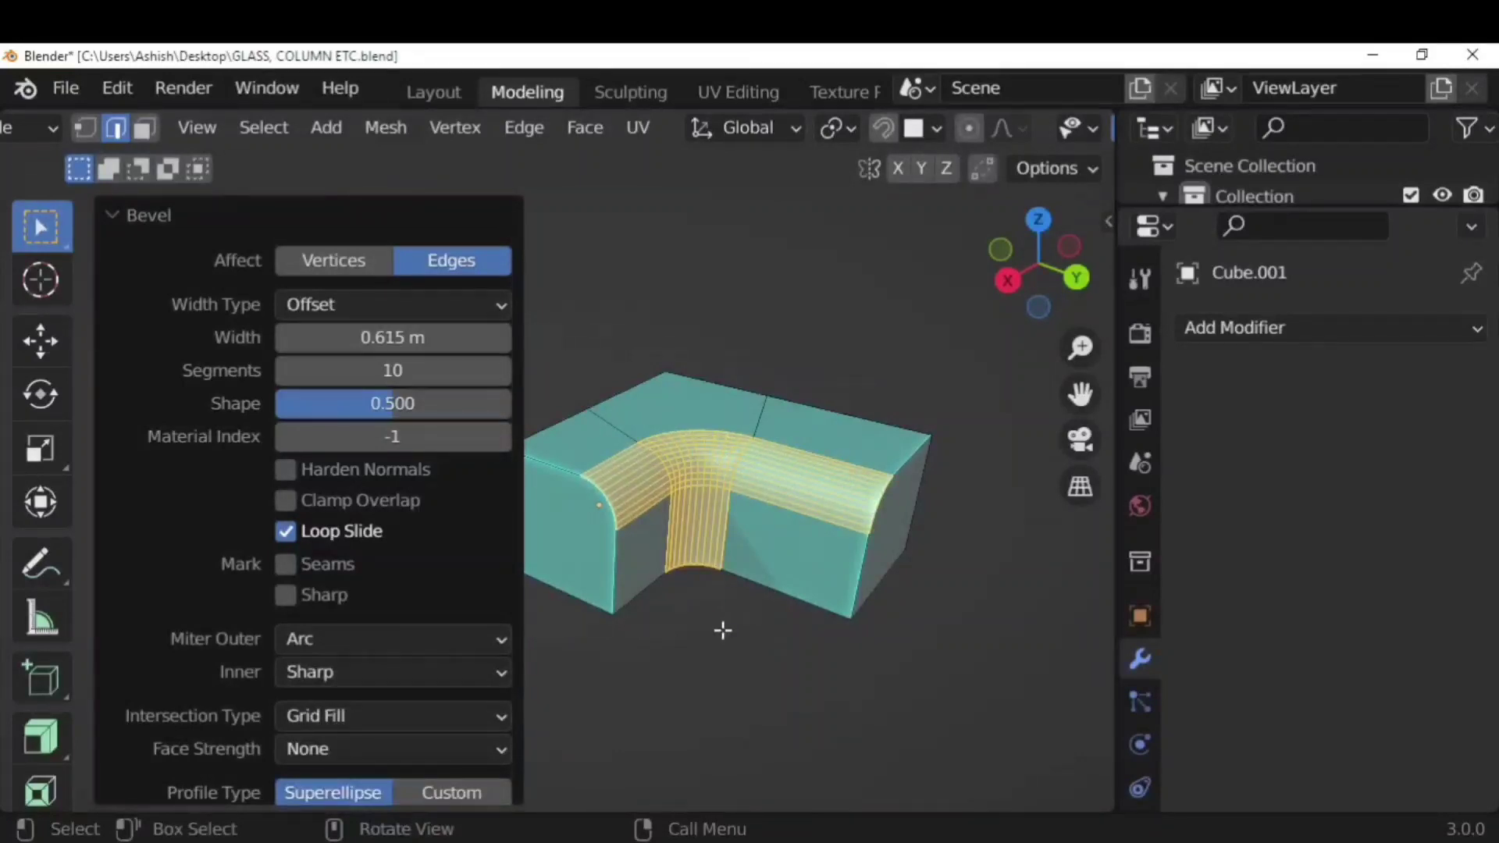
key("Tab")
scroll(723, 630, "up", 3)
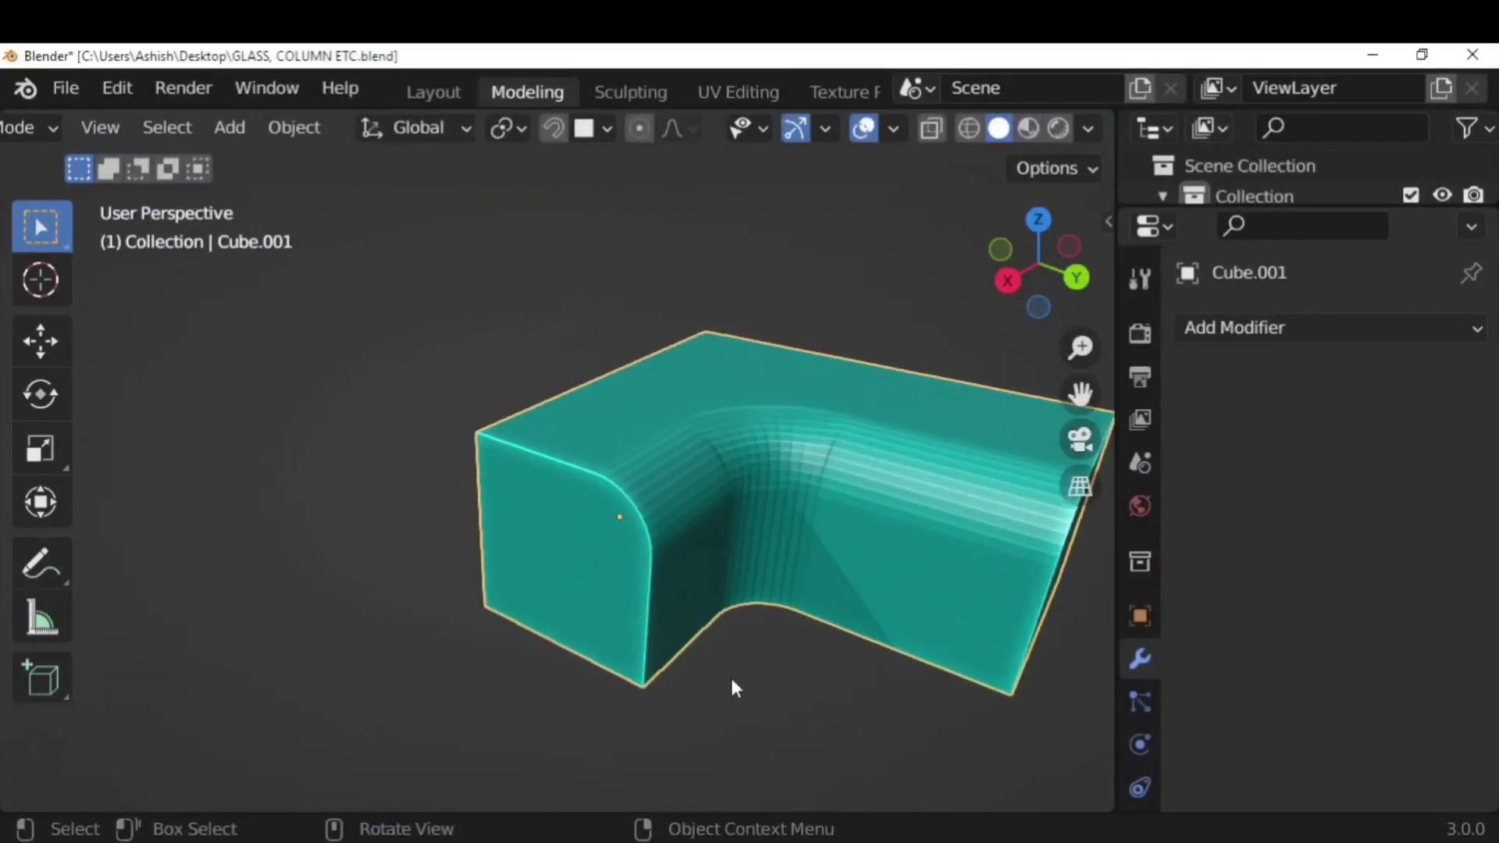
key("Tab")
scroll(833, 544, "down", 1)
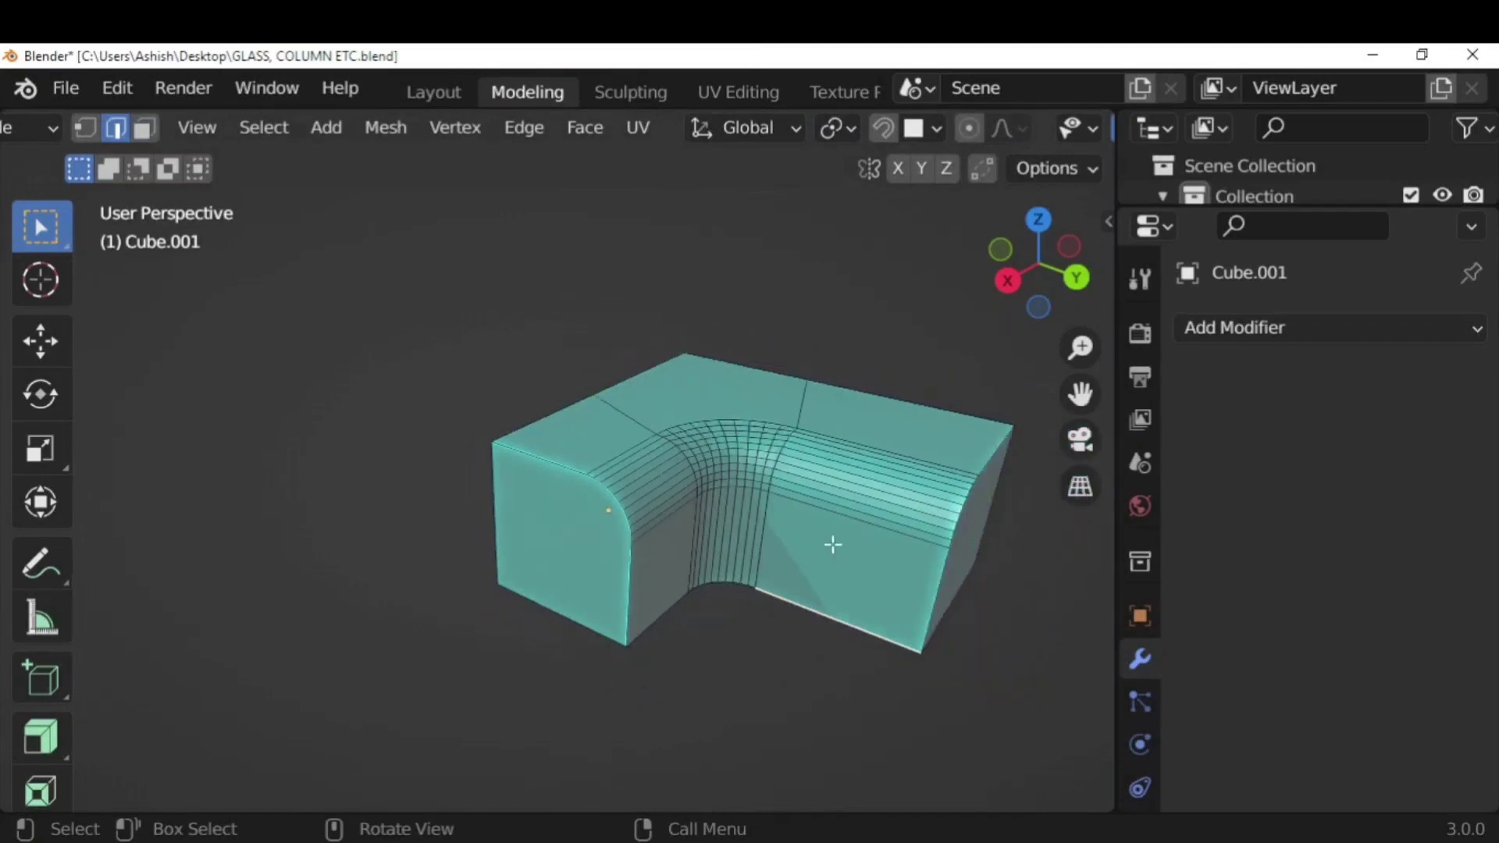
key("Tab")
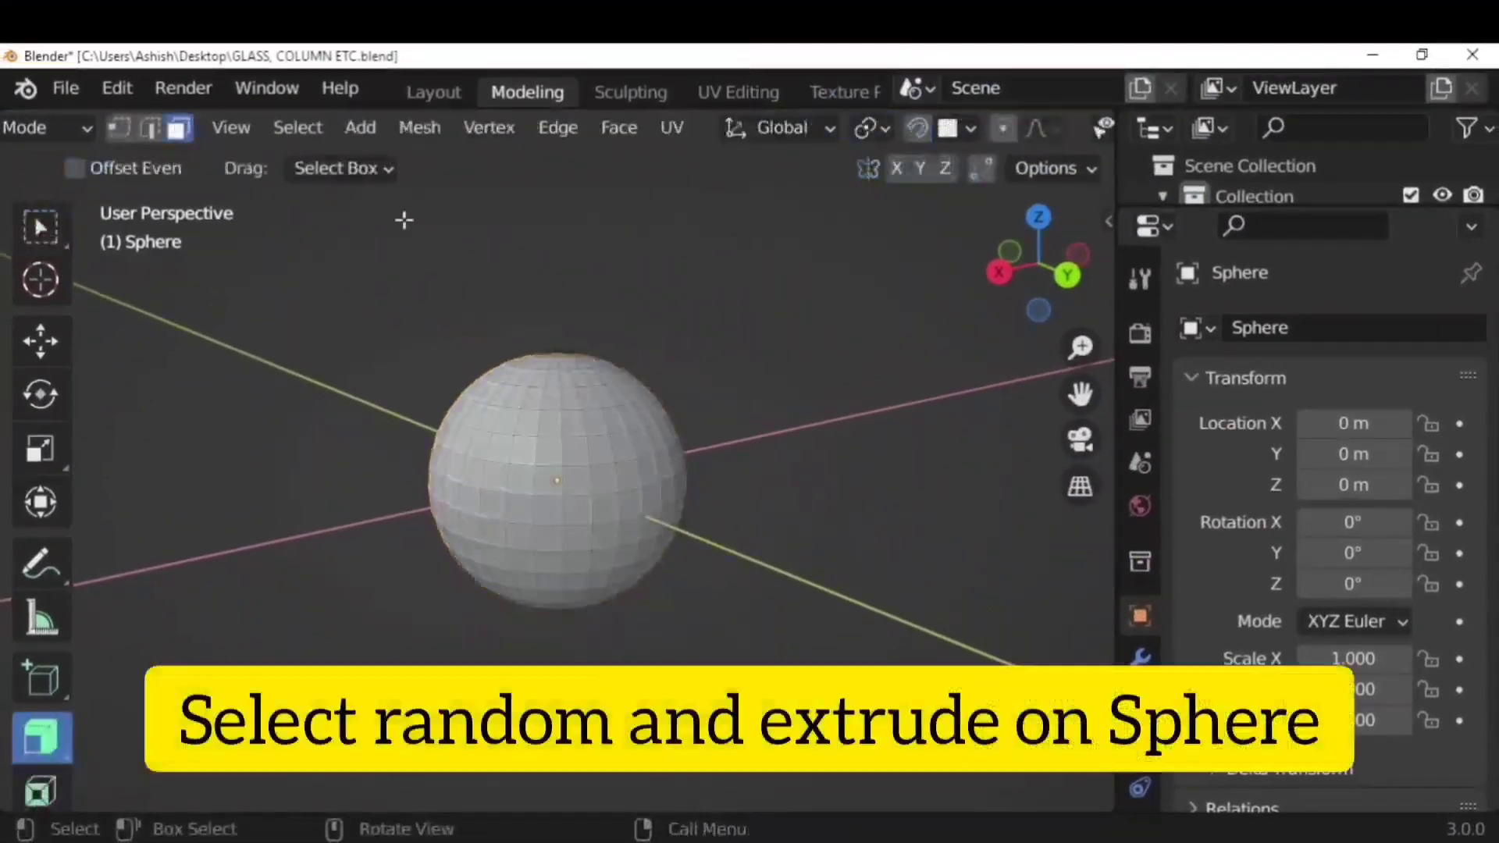
Try extruding a random selection of the sphere's faces along their normals, and undo the extrusion
left_click(298, 127)
left_click(321, 372)
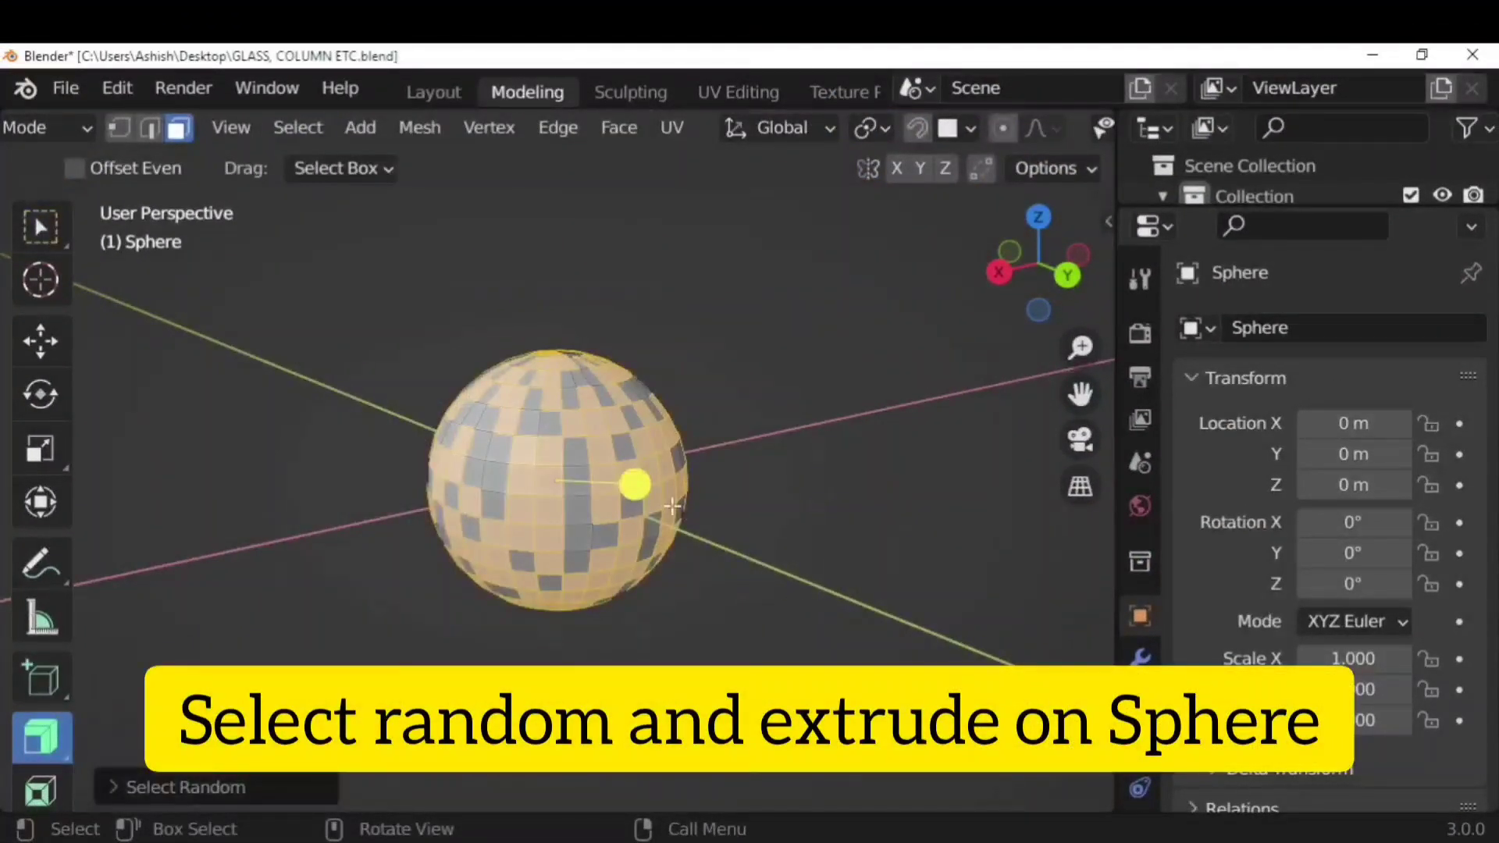
mouse_move(636, 485)
left_mouse_down()
mouse_move(816, 478)
mouse_move(692, 479)
mouse_move(637, 498)
left_mouse_up()
middle_click_drag(893, 468, 779, 652)
key("ctrl+z")
key("w")
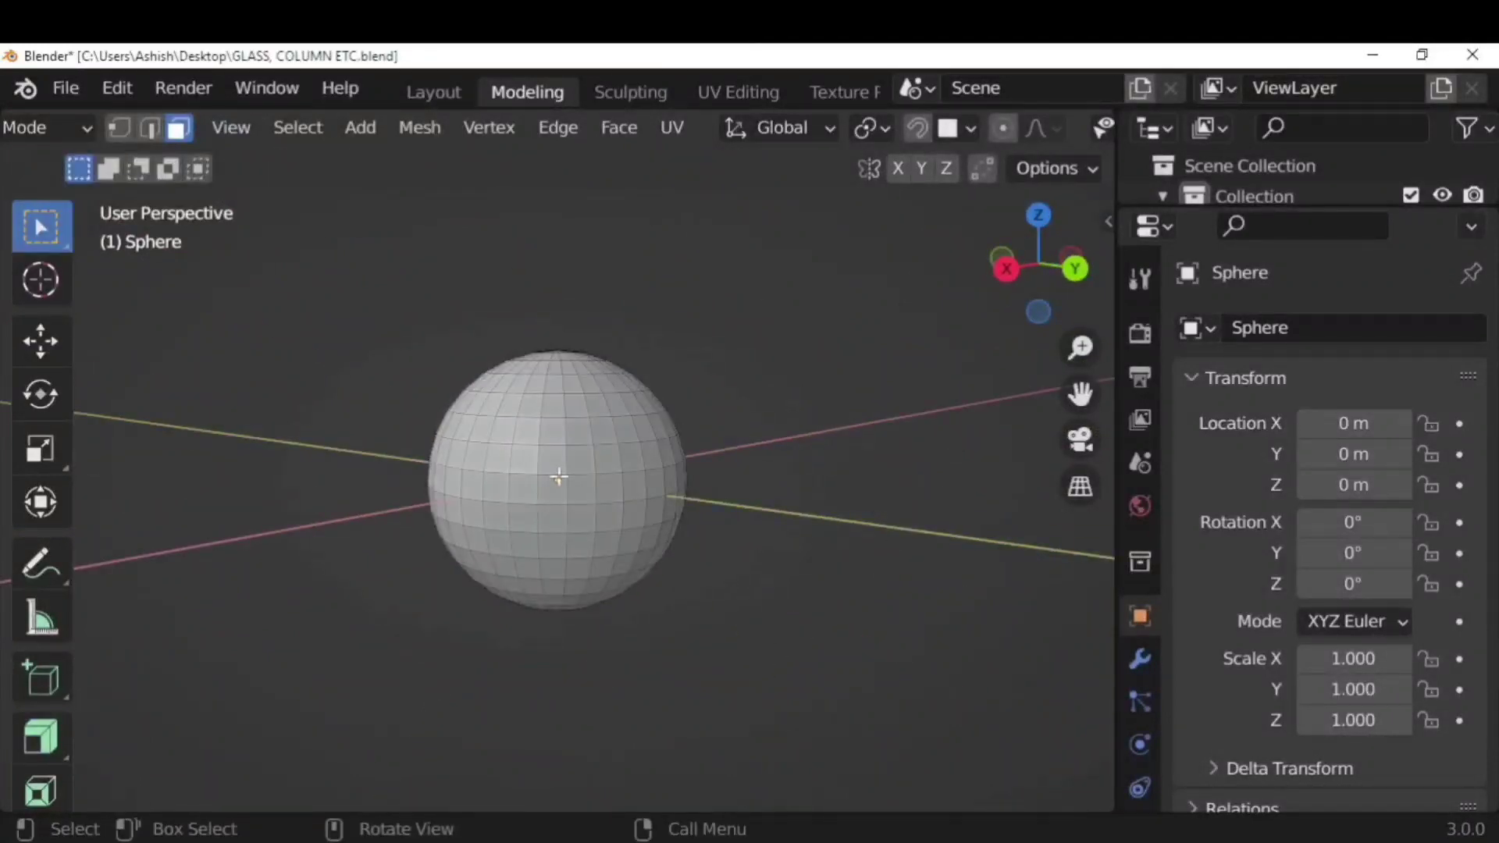
Select all linked faces of the sphere, apply Checker Deselect, and extrude the remaining faces slightly outward along their normals
key("ctrl+l")
left_click(298, 128)
left_click(385, 402)
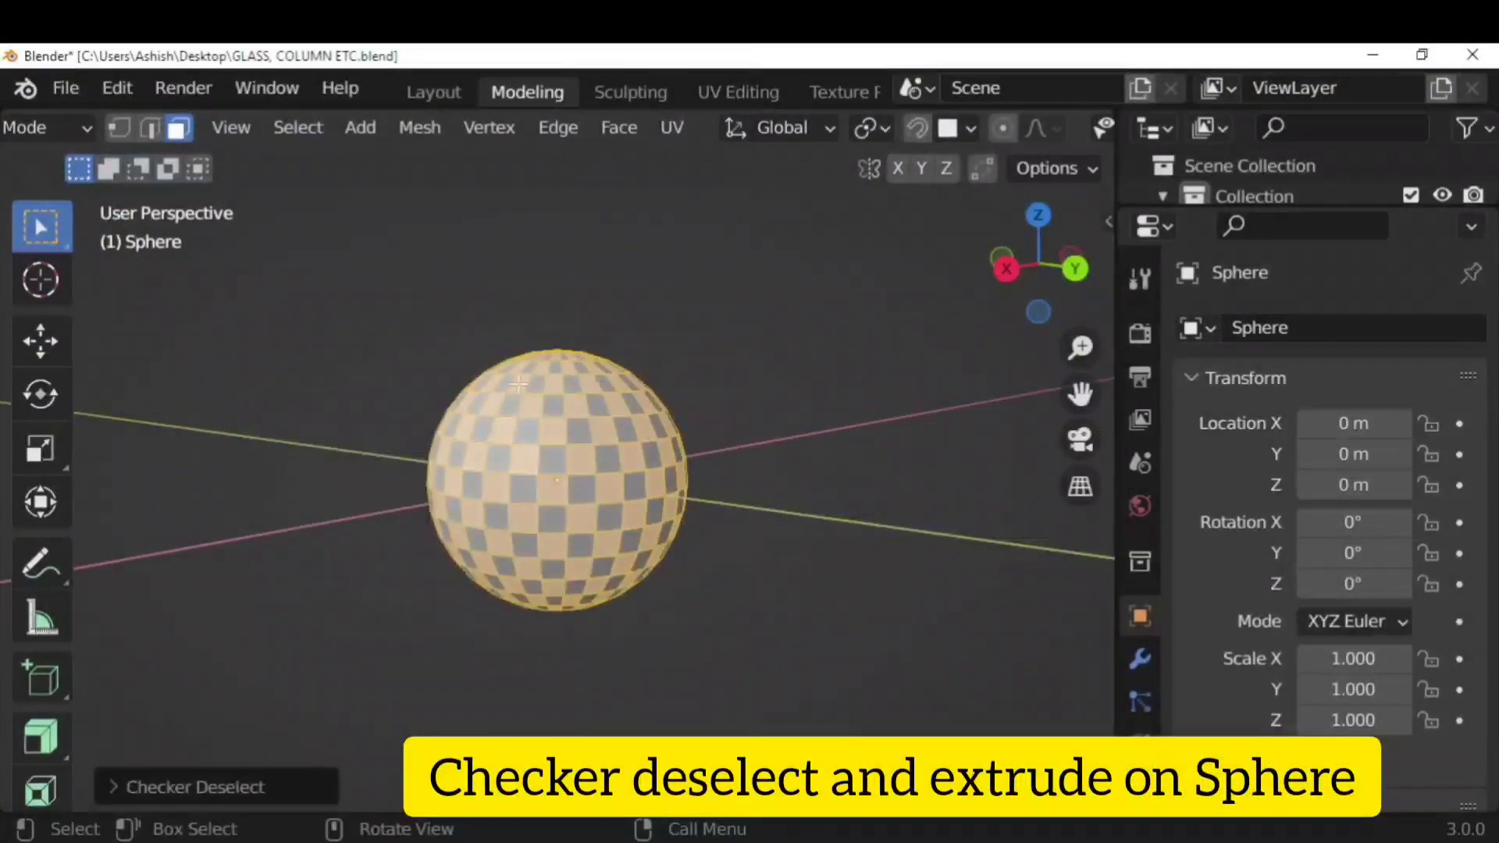
left_click(41, 736)
left_click_drag(619, 445, 623, 447)
left_click(856, 508)
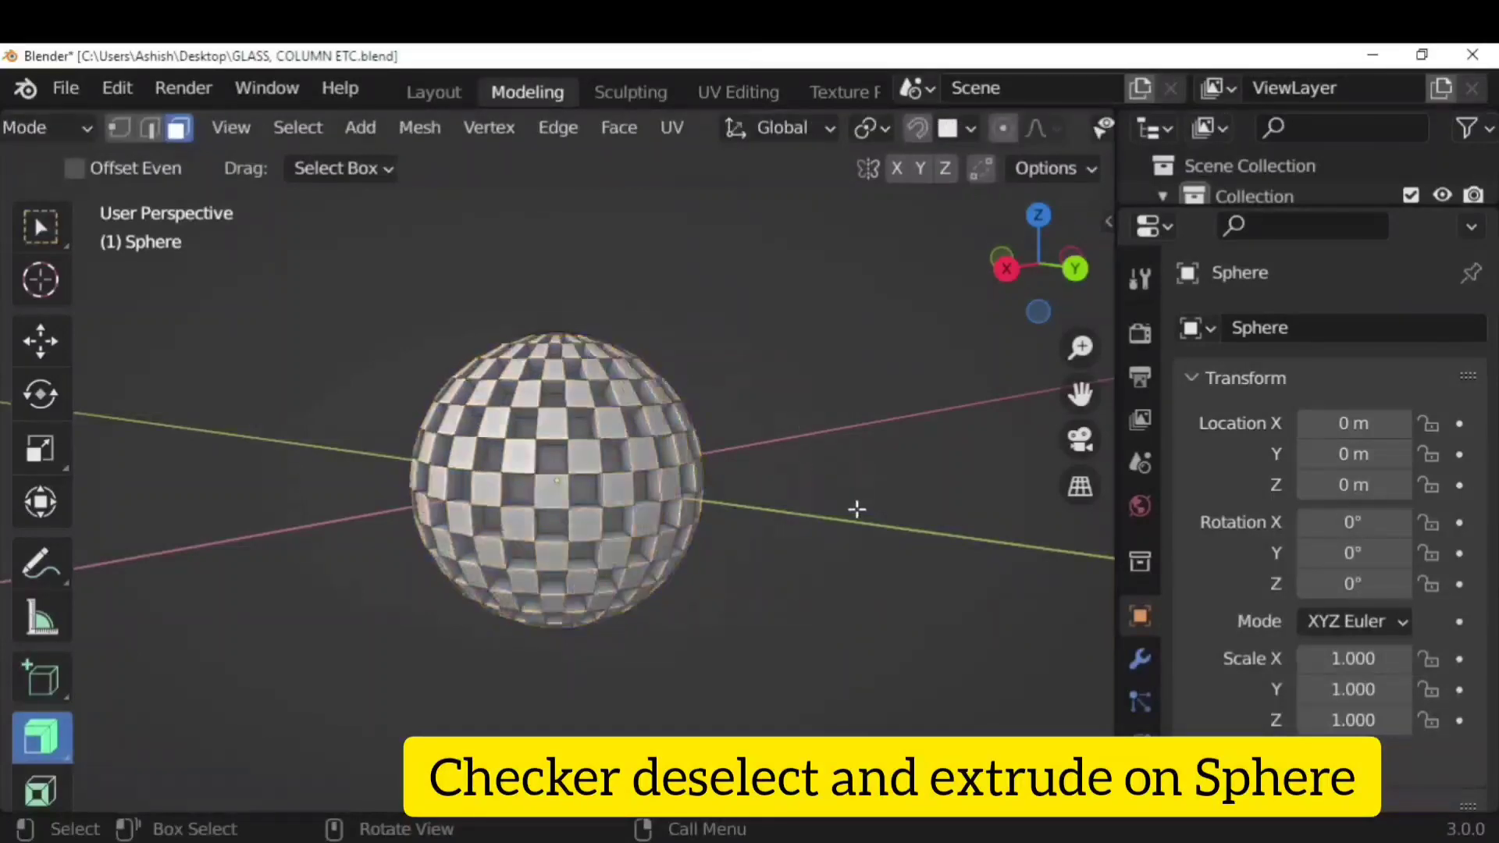
middle_click_drag(856, 508, 308, 516)
scroll(743, 662, "up", 3)
Extrude a single raised face near the middle of the checkered sphere outward along its normal
left_click(479, 517)
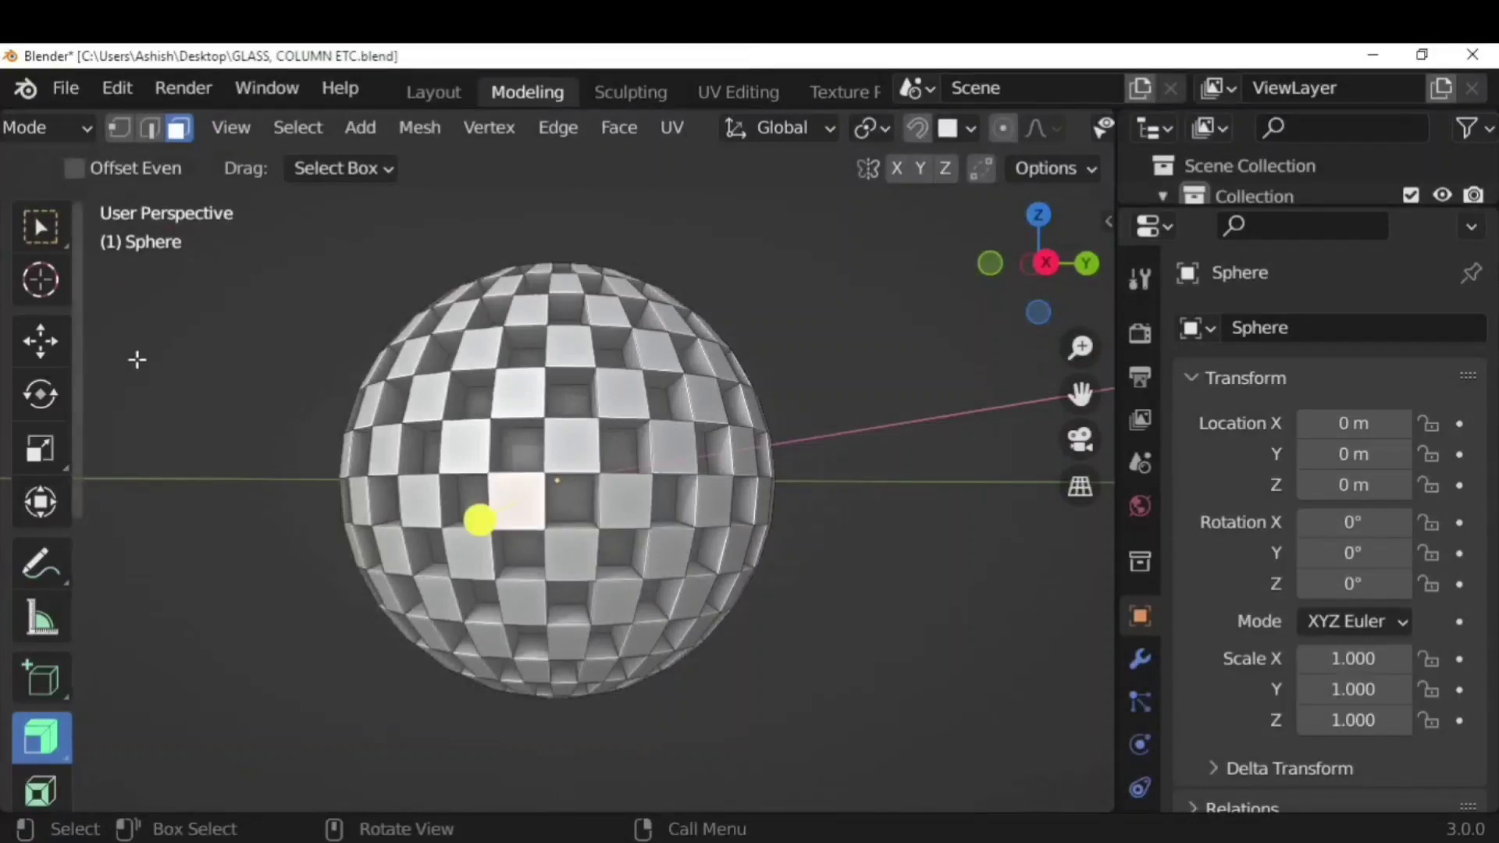
key("alt+s")
left_click(469, 526)
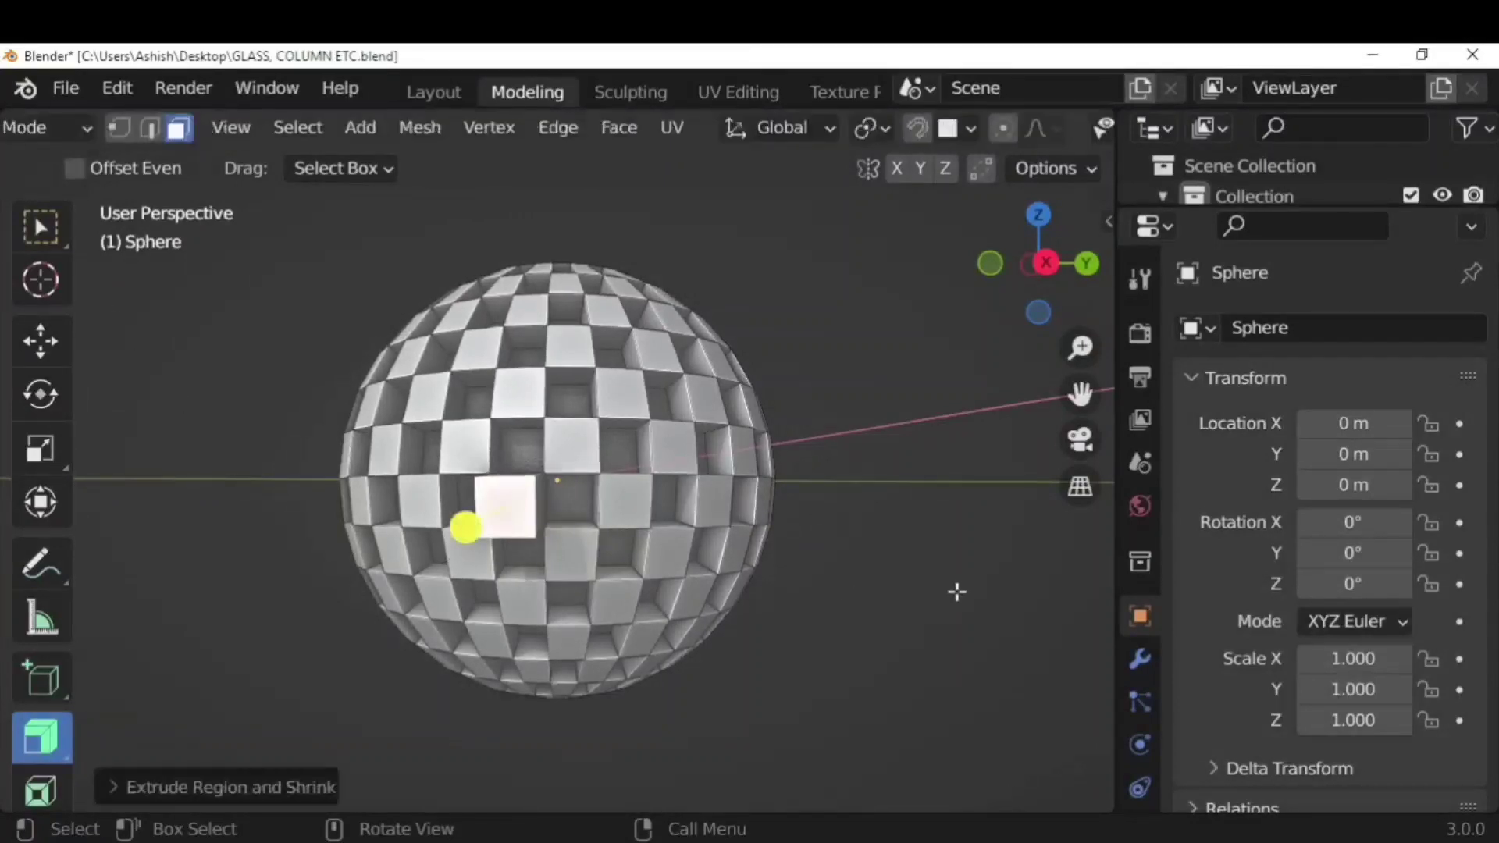
middle_click_drag(958, 593, 781, 610)
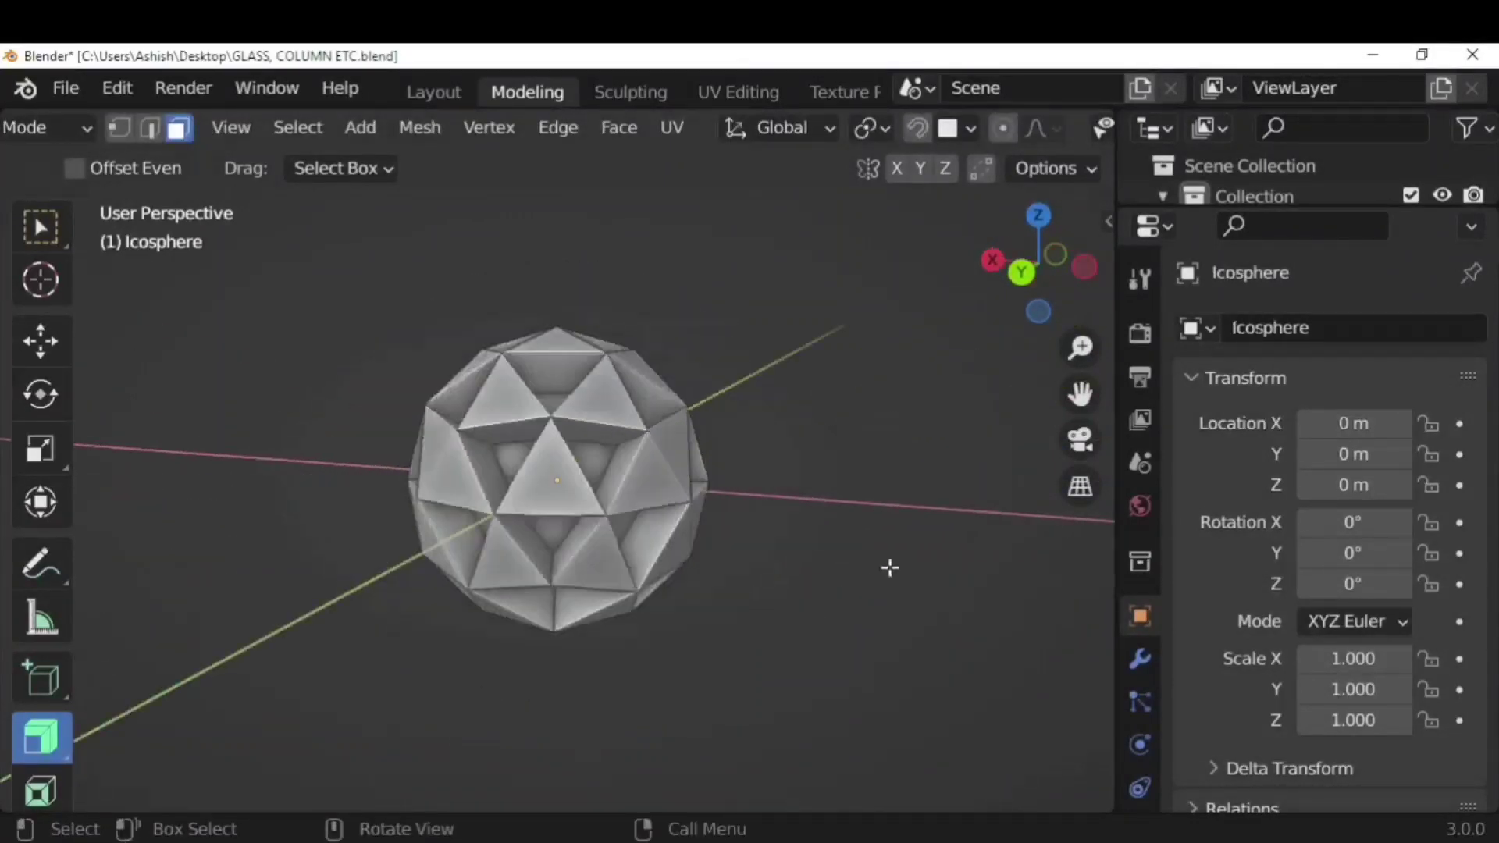
middle_click_drag(890, 565, 993, 500)
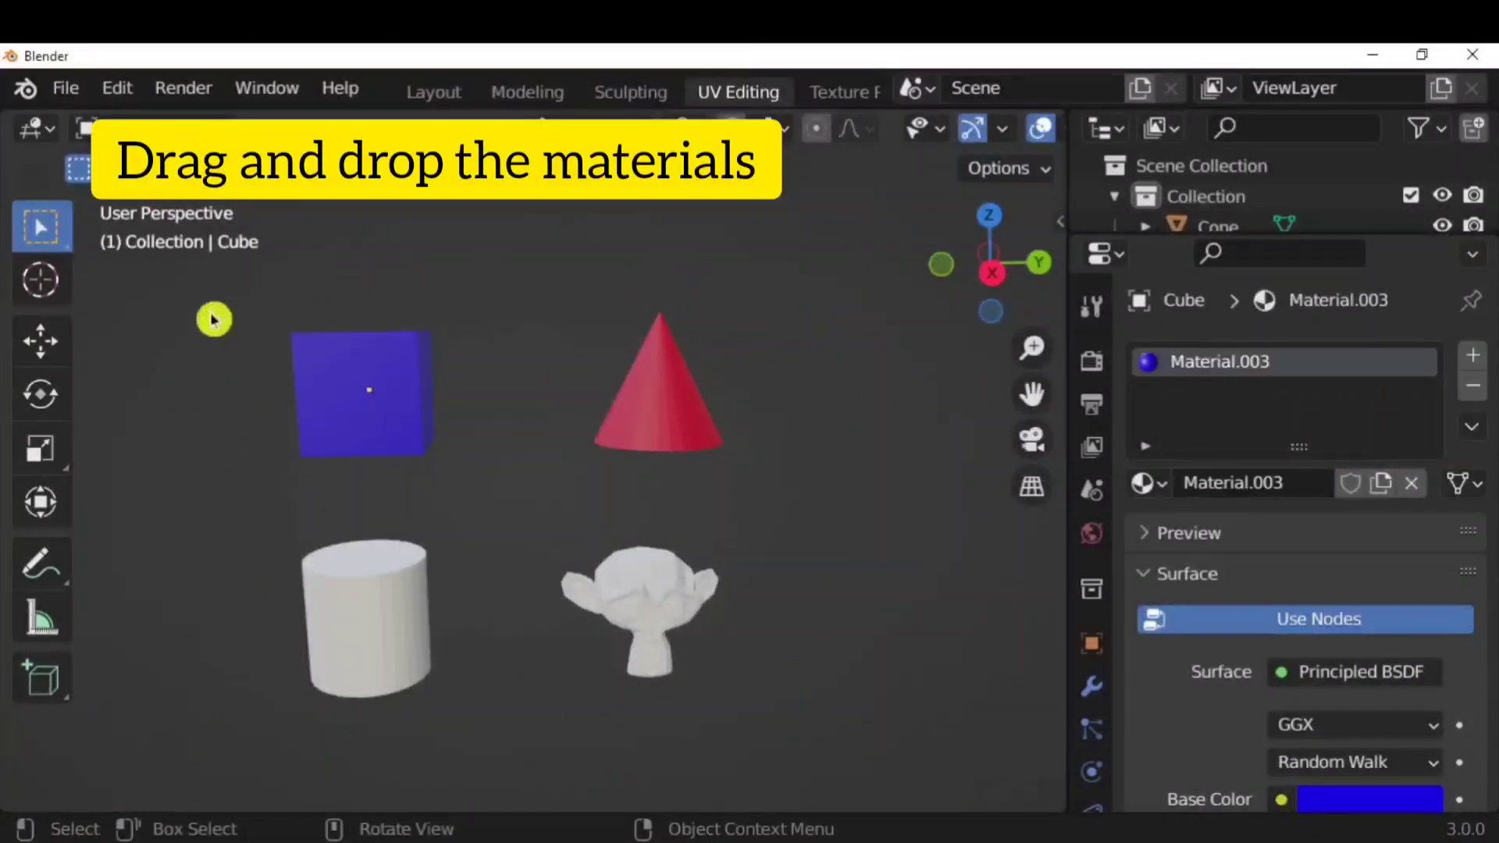
Apply the cone's red Material.002 directly to the monkey head and the cylinder in the viewport
middle_click_drag(814, 529, 734, 422)
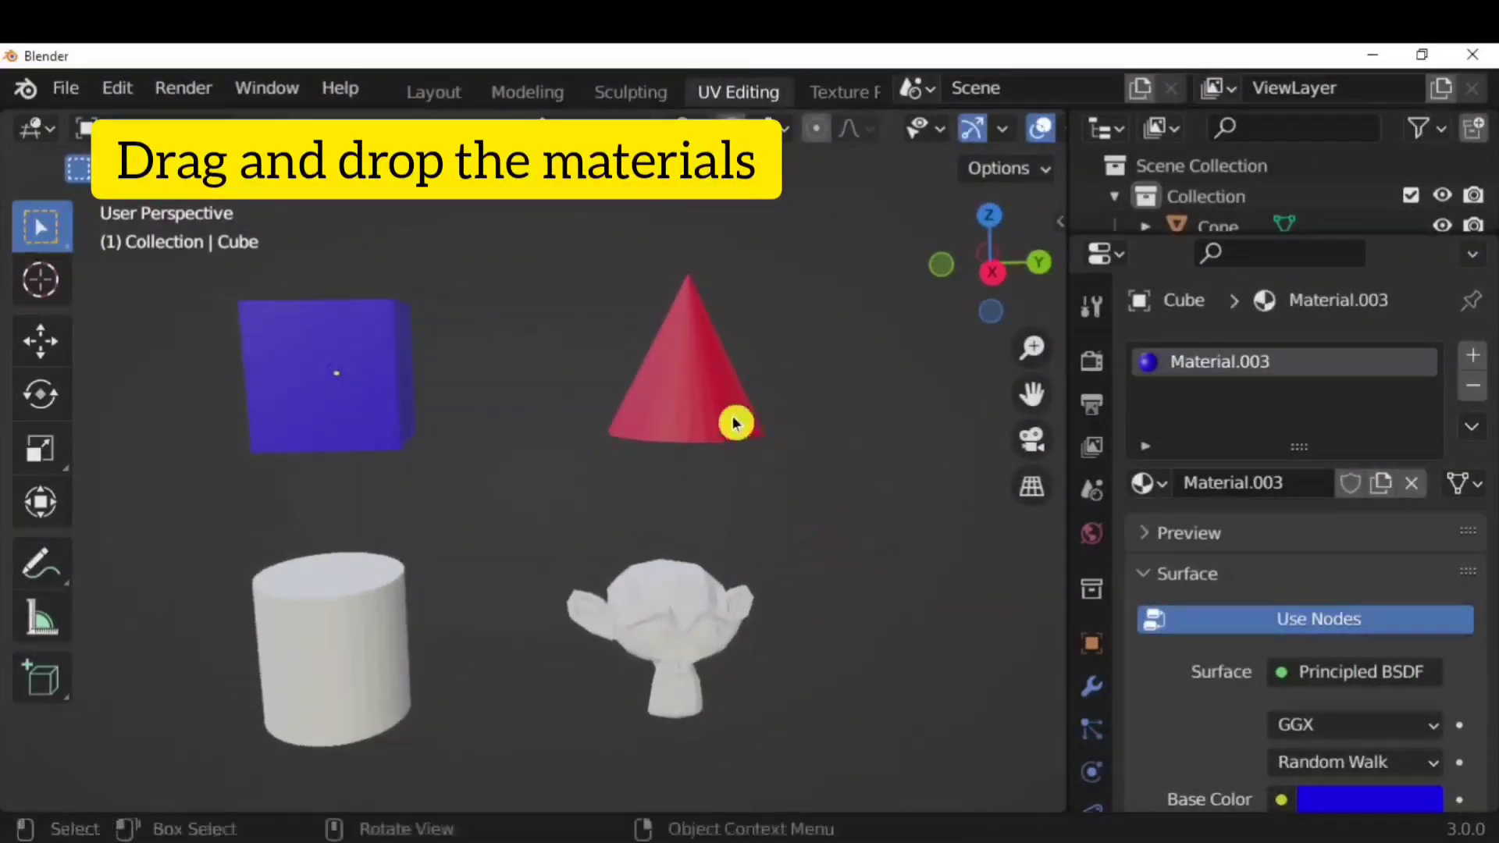
left_click(733, 421)
scroll(1233, 674, "down", 3)
scroll(1233, 675, "down", 2)
scroll(1250, 687, "up", 1)
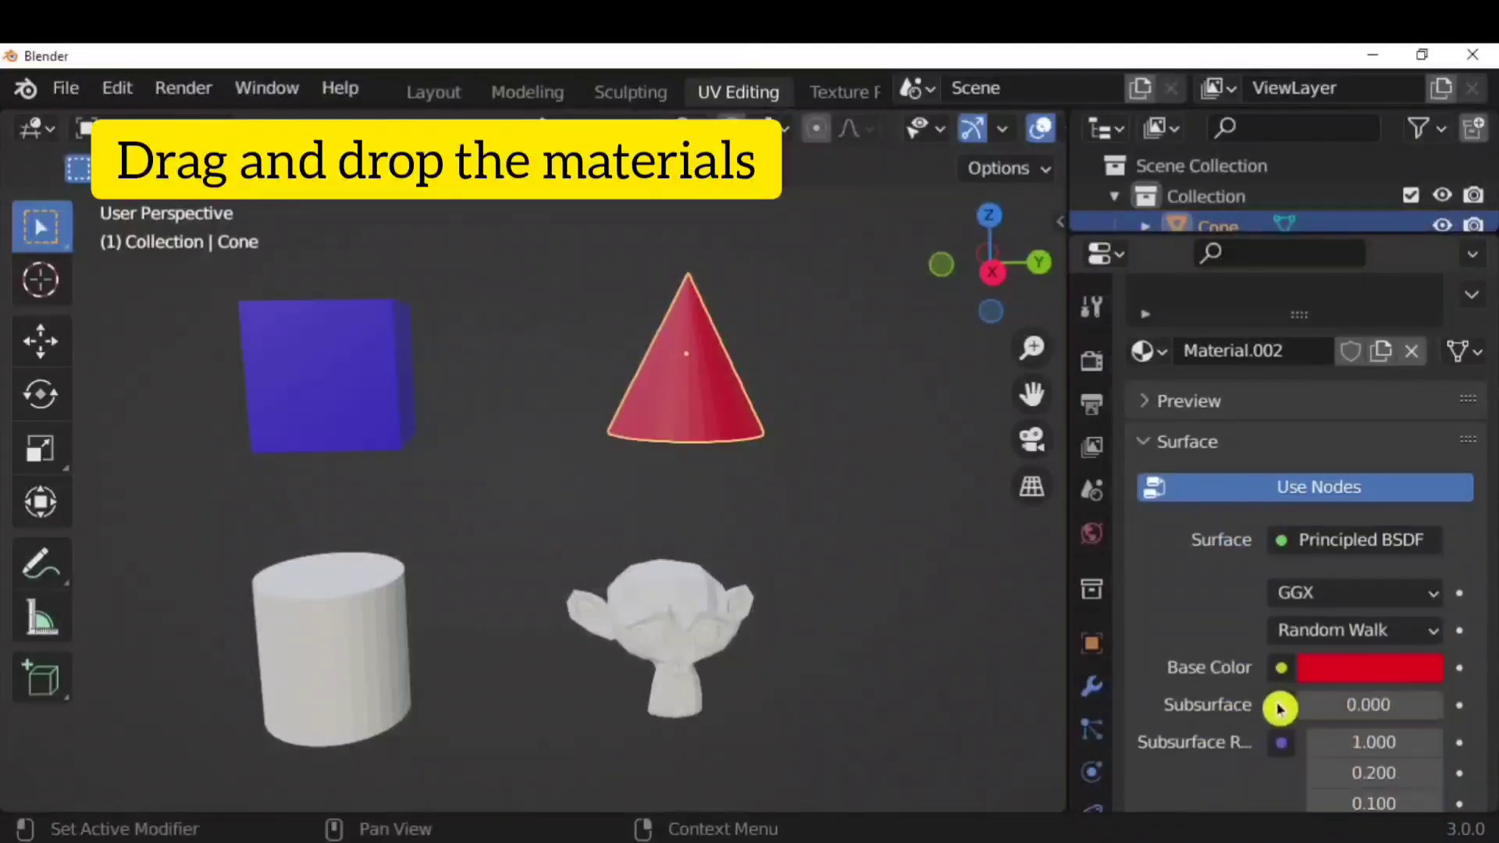
scroll(1152, 578, "up", 3)
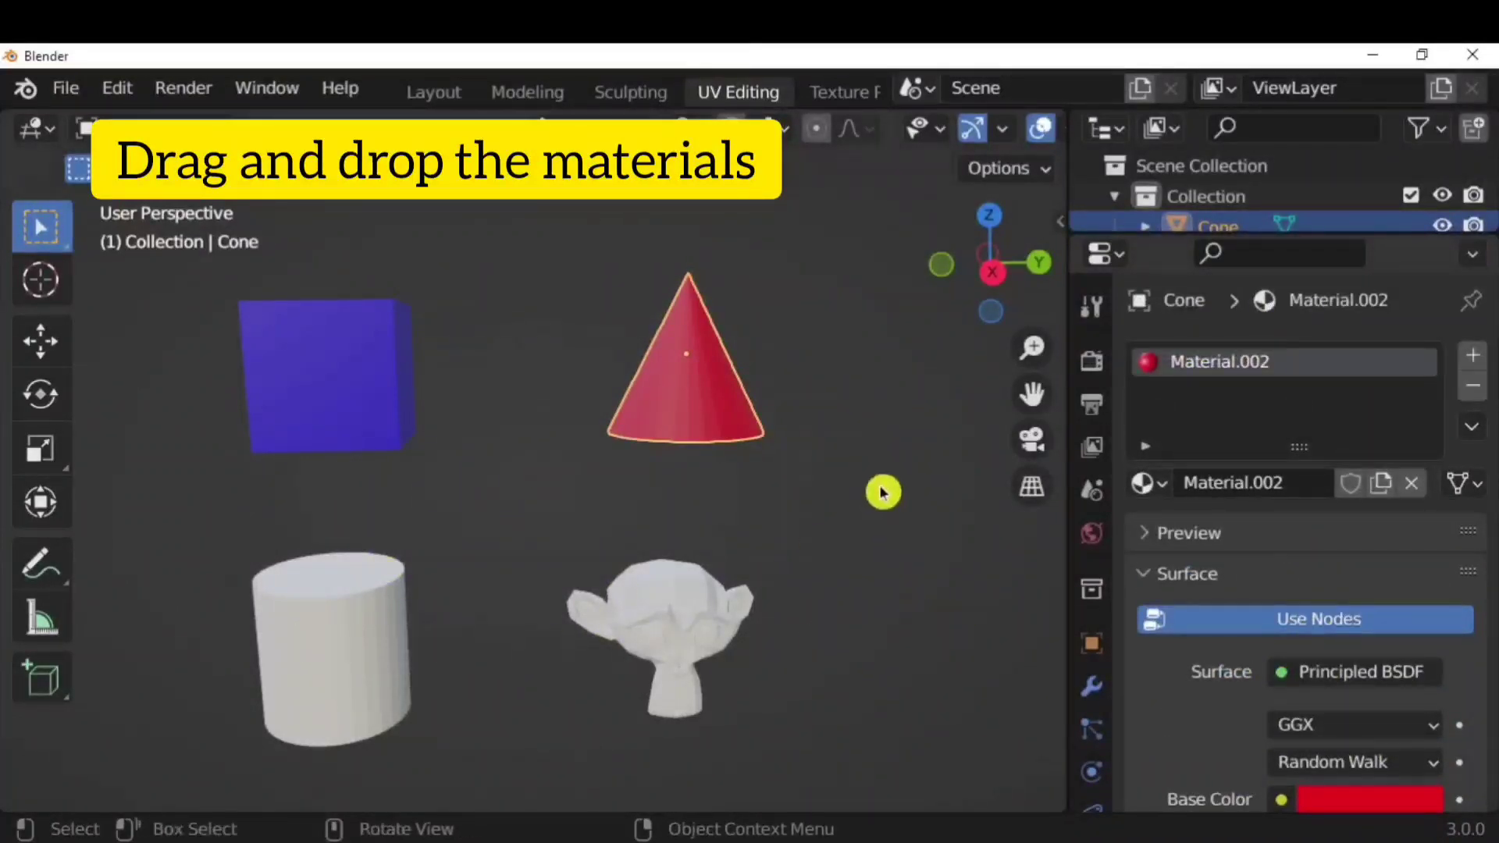
left_click_drag(1029, 527, 681, 601)
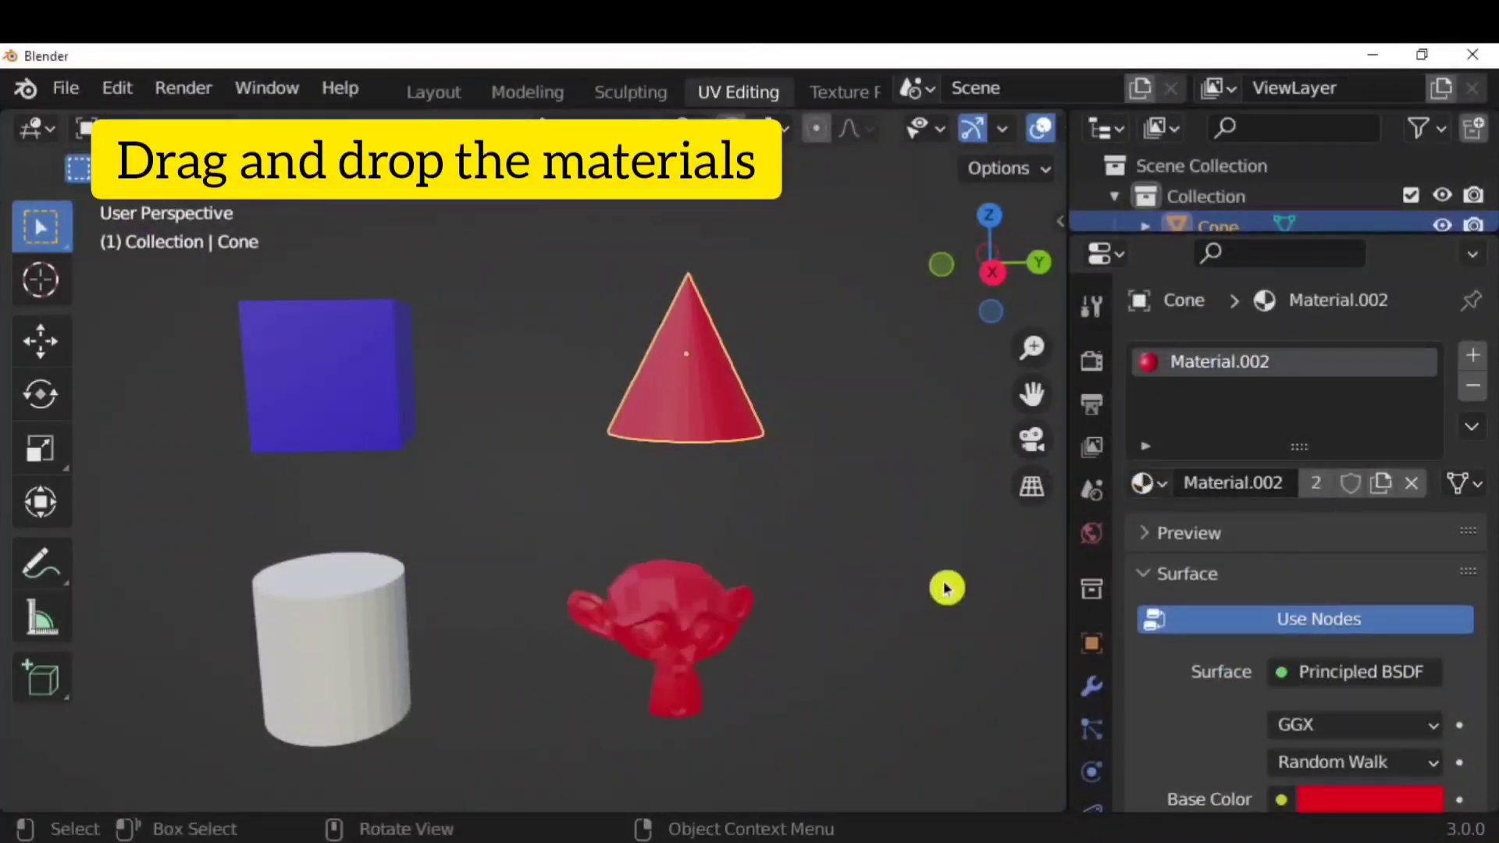
left_click_drag(1125, 509, 331, 612)
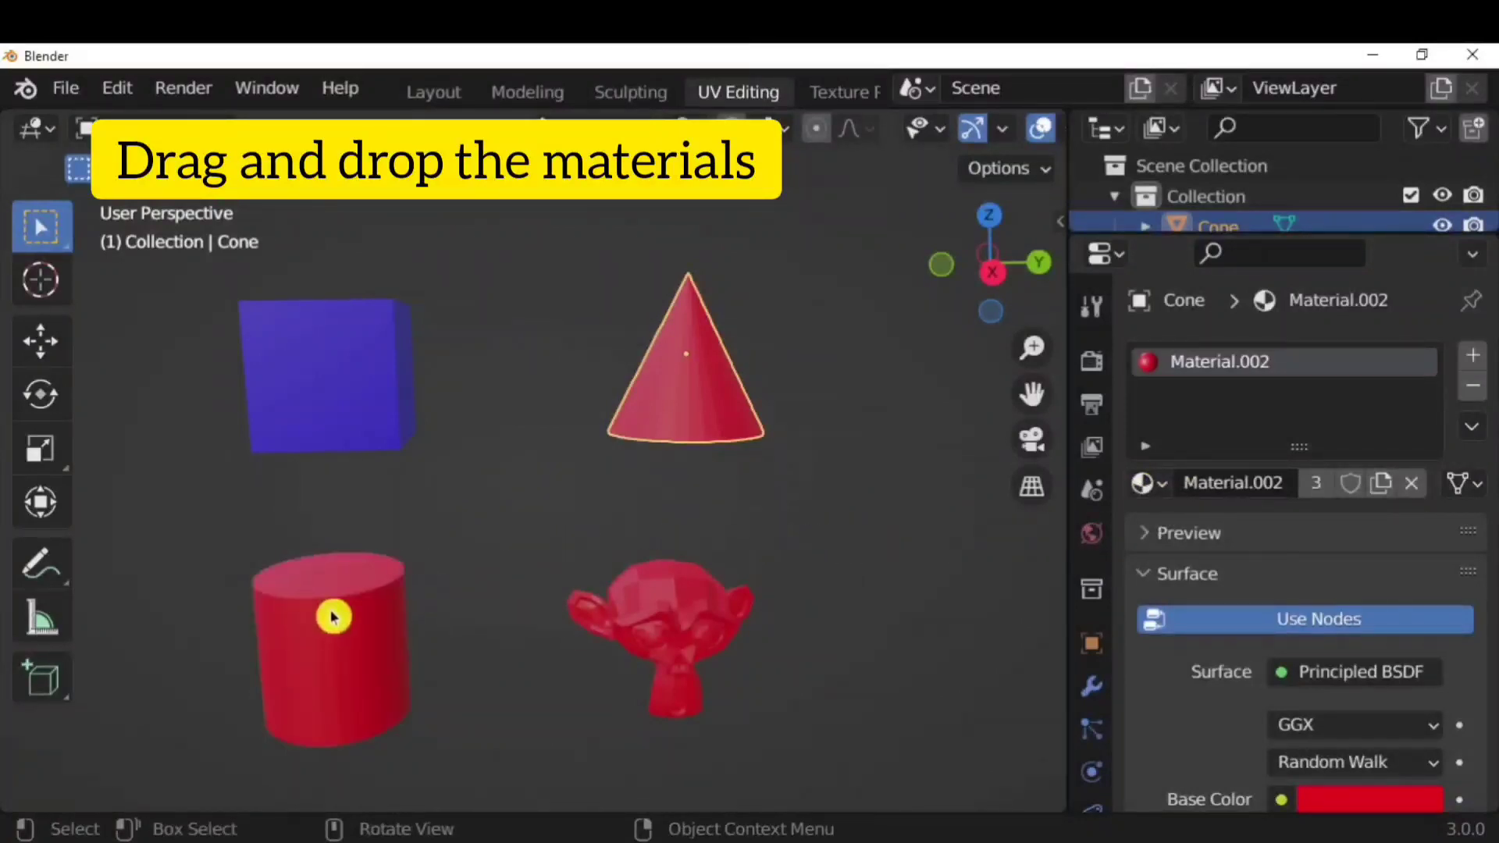
Apply the cube's blue Material.003 directly to the cone, the cylinder and the monkey head
left_click_drag(1172, 487, 334, 412)
left_click(334, 413)
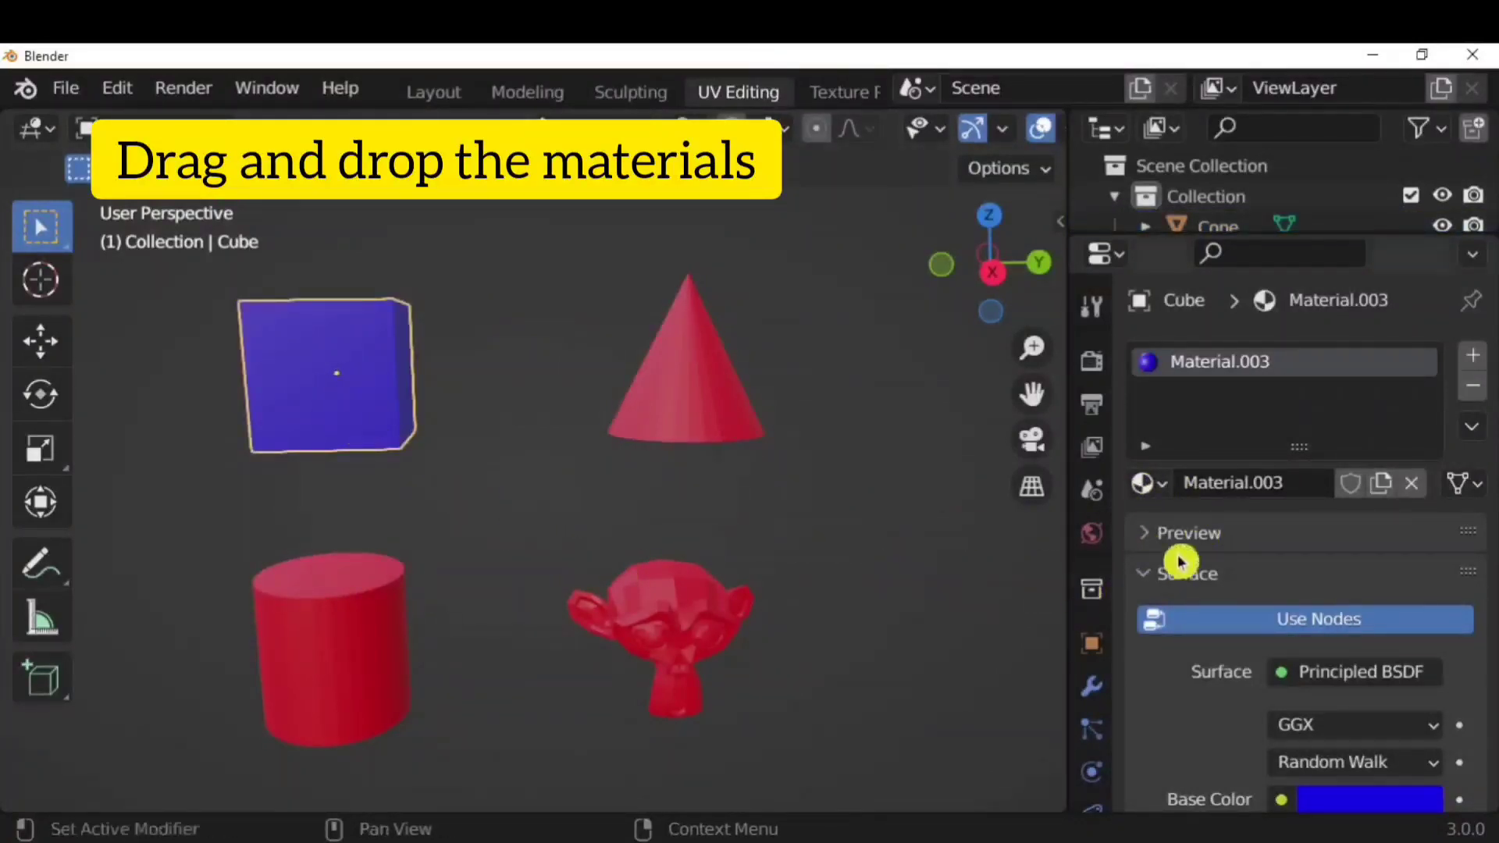
left_click_drag(1154, 490, 691, 406)
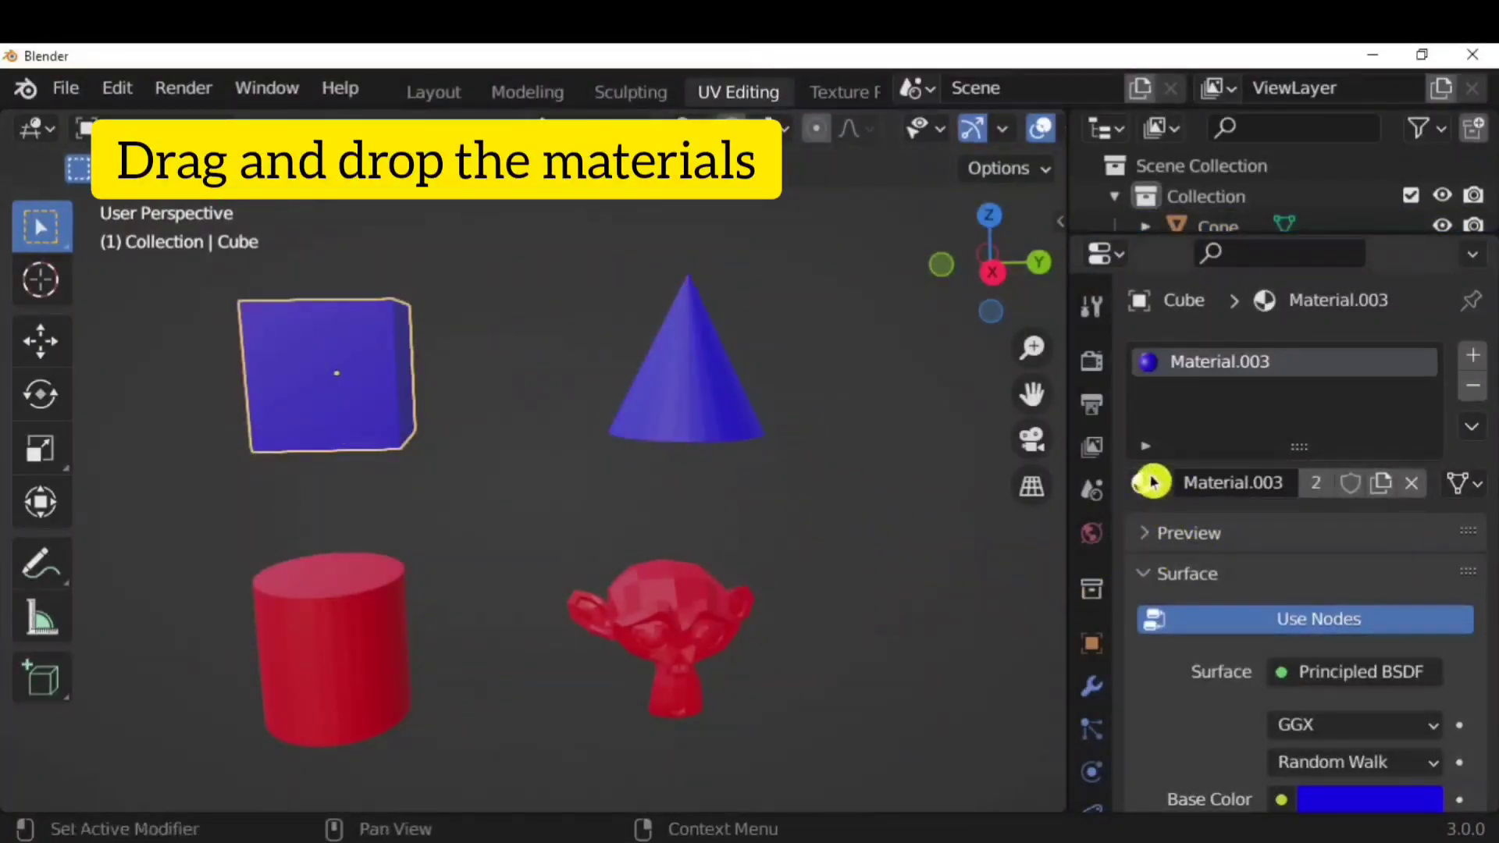
left_click_drag(1151, 478, 390, 616)
scroll(781, 584, "down", 1)
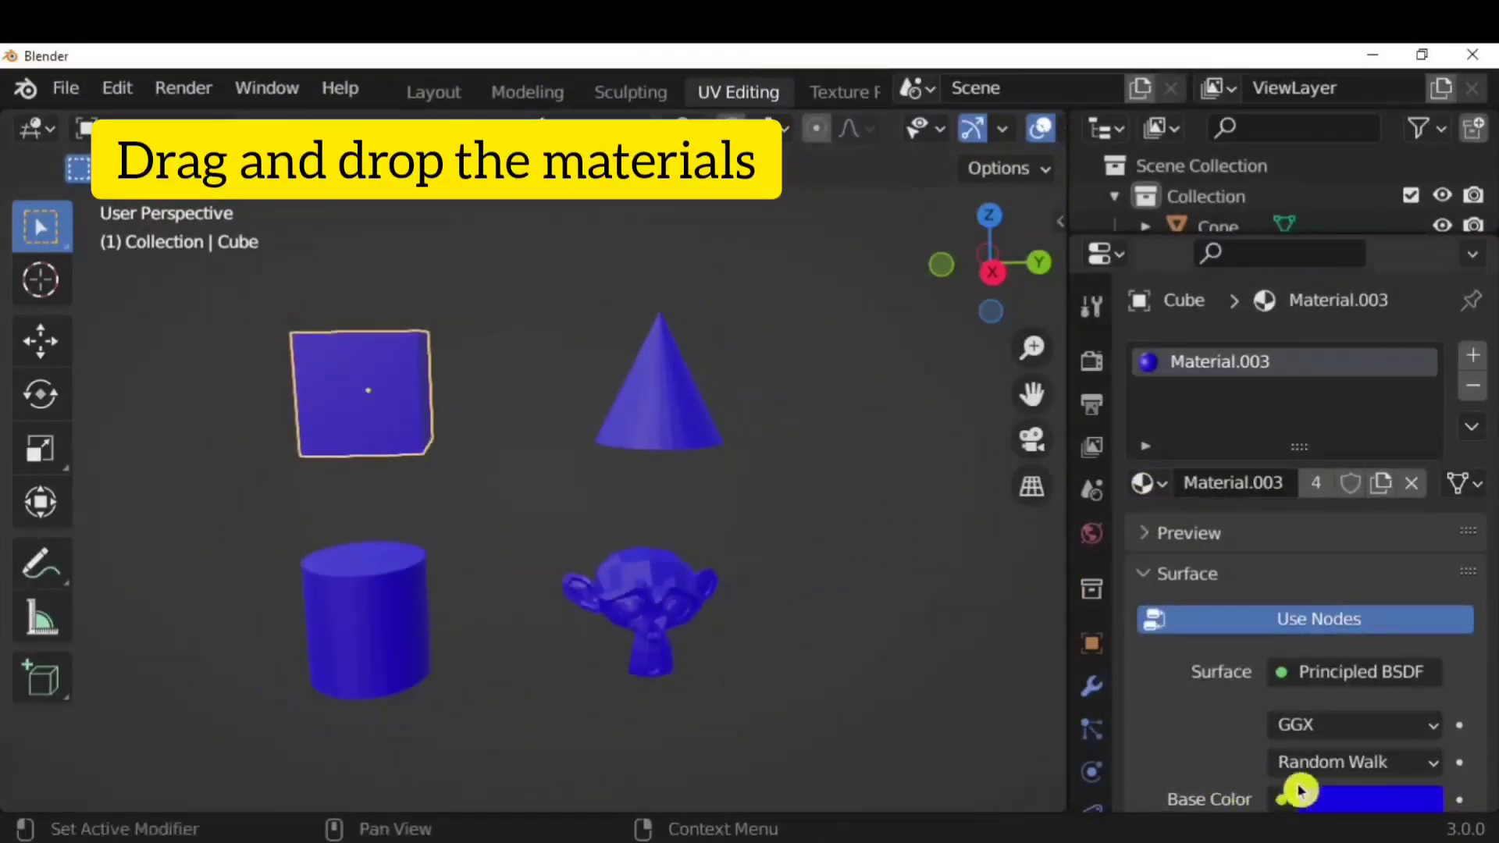
Change the base color of the shared Material.003 first to yellow and finally to magenta
left_click(1360, 800)
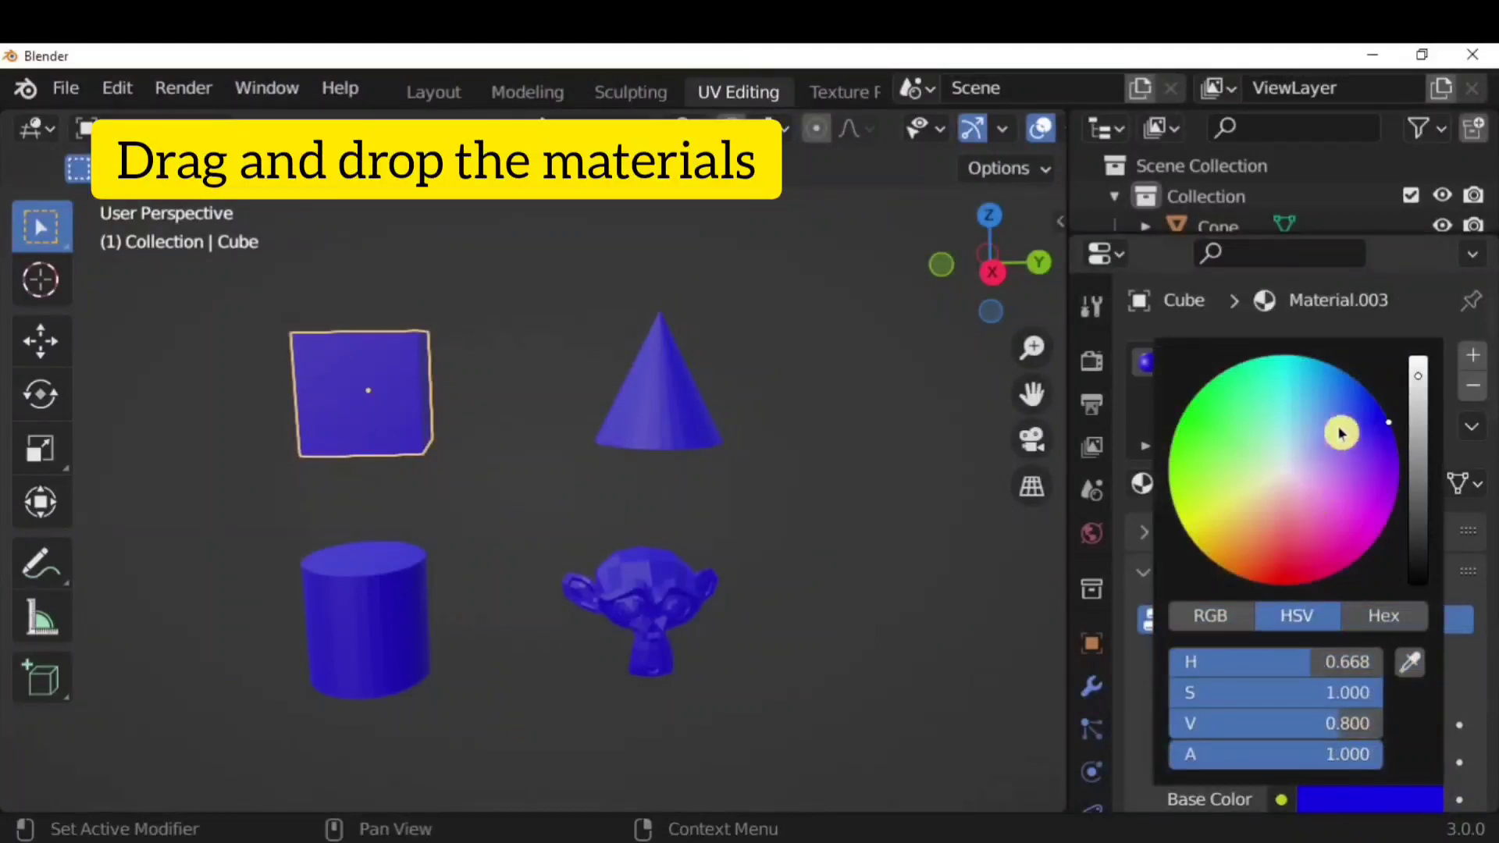
left_click_drag(1341, 434, 1222, 528)
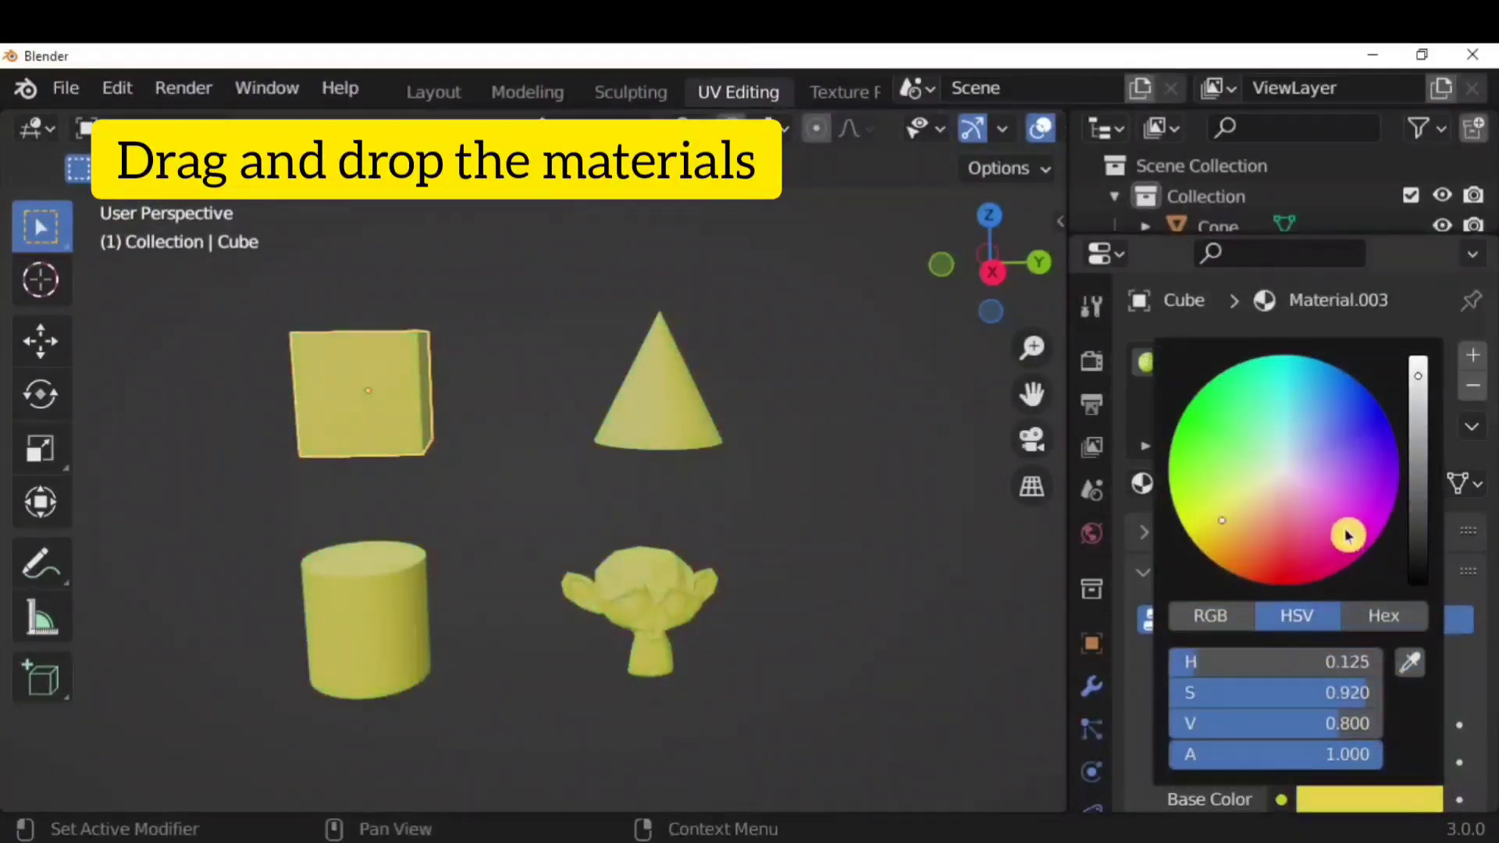
left_click_drag(1348, 536, 1341, 526)
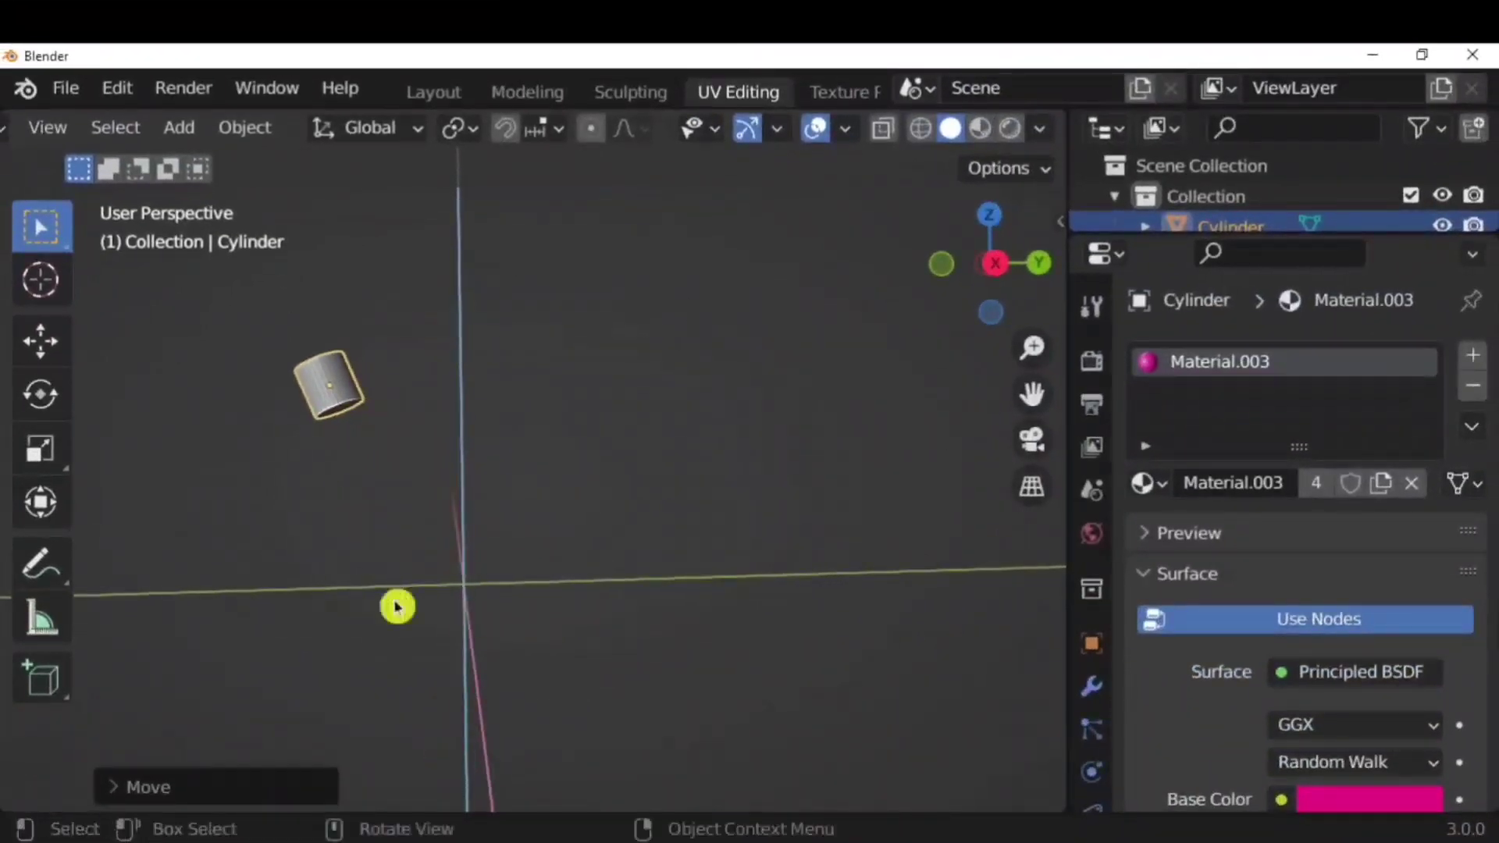
Set the cylinder's X, Y and Z location to 0 m to place it at the world origin
key("n")
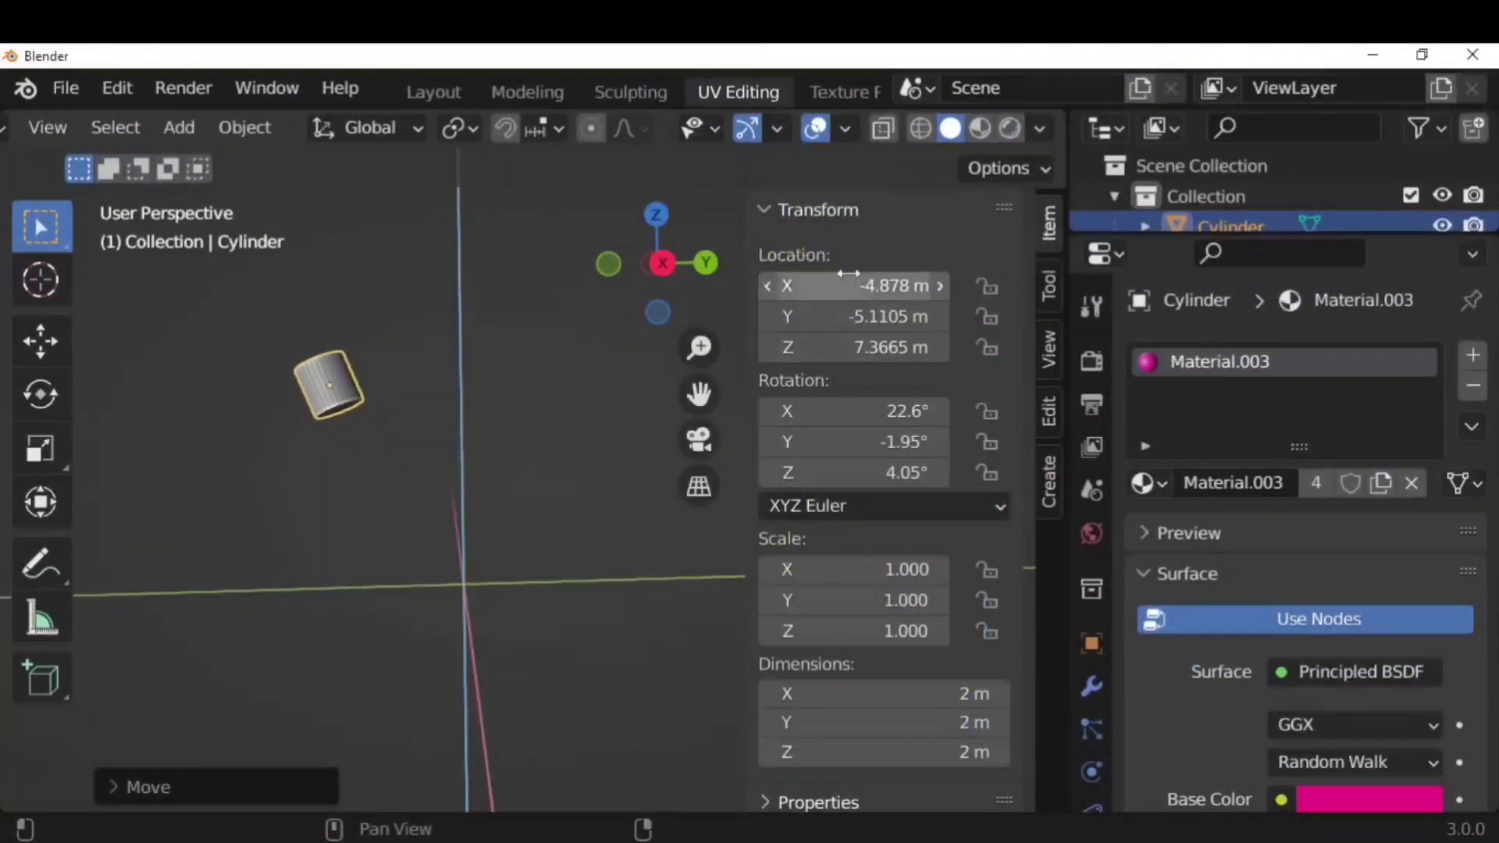
left_click(883, 286)
type("0")
key("Return")
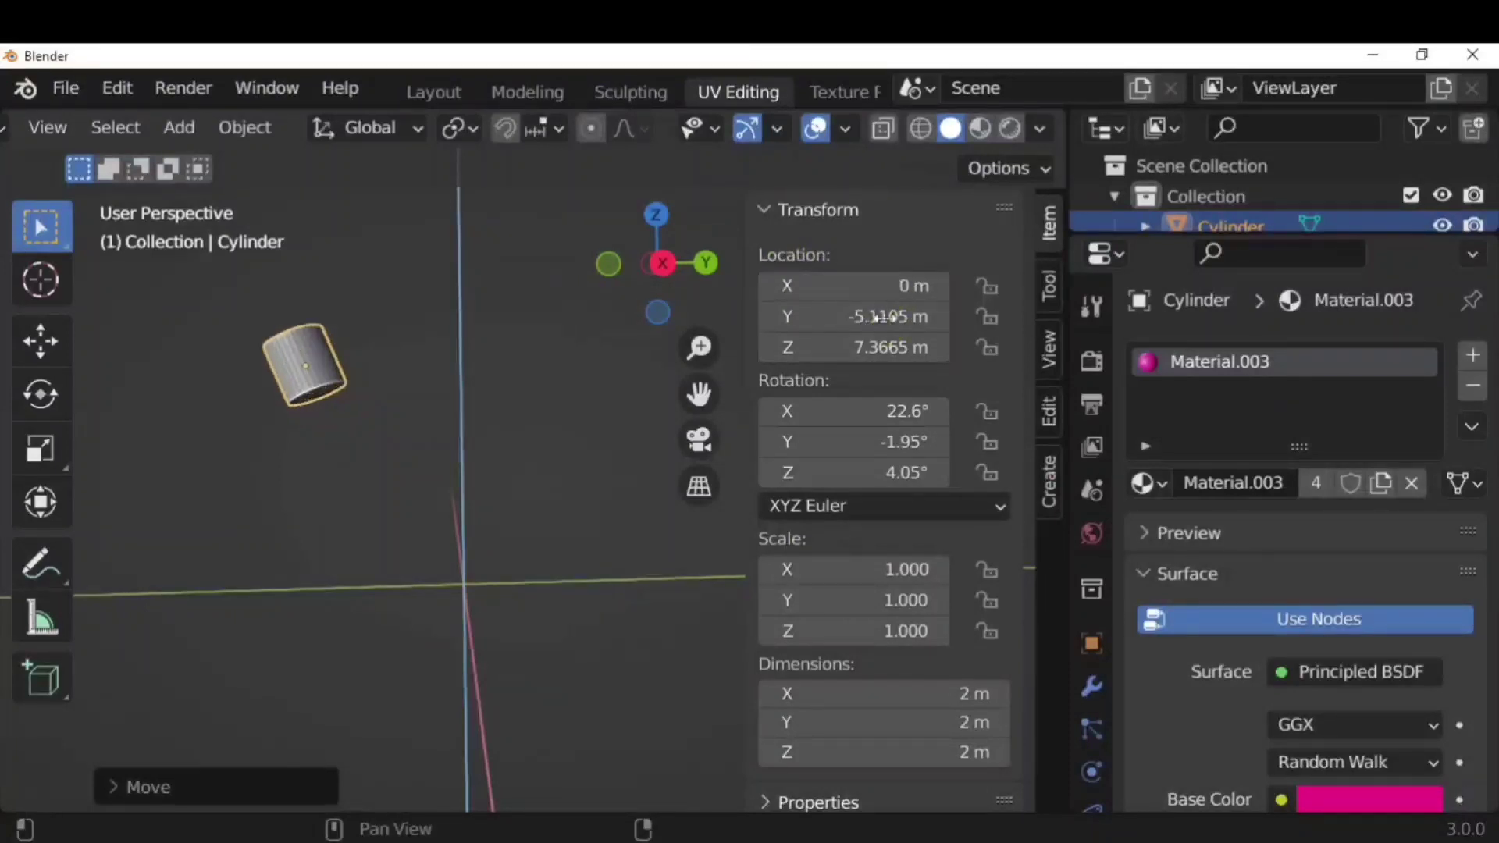
left_click(859, 317)
type("0")
key("Return")
left_click(893, 346)
type("0")
key("Return")
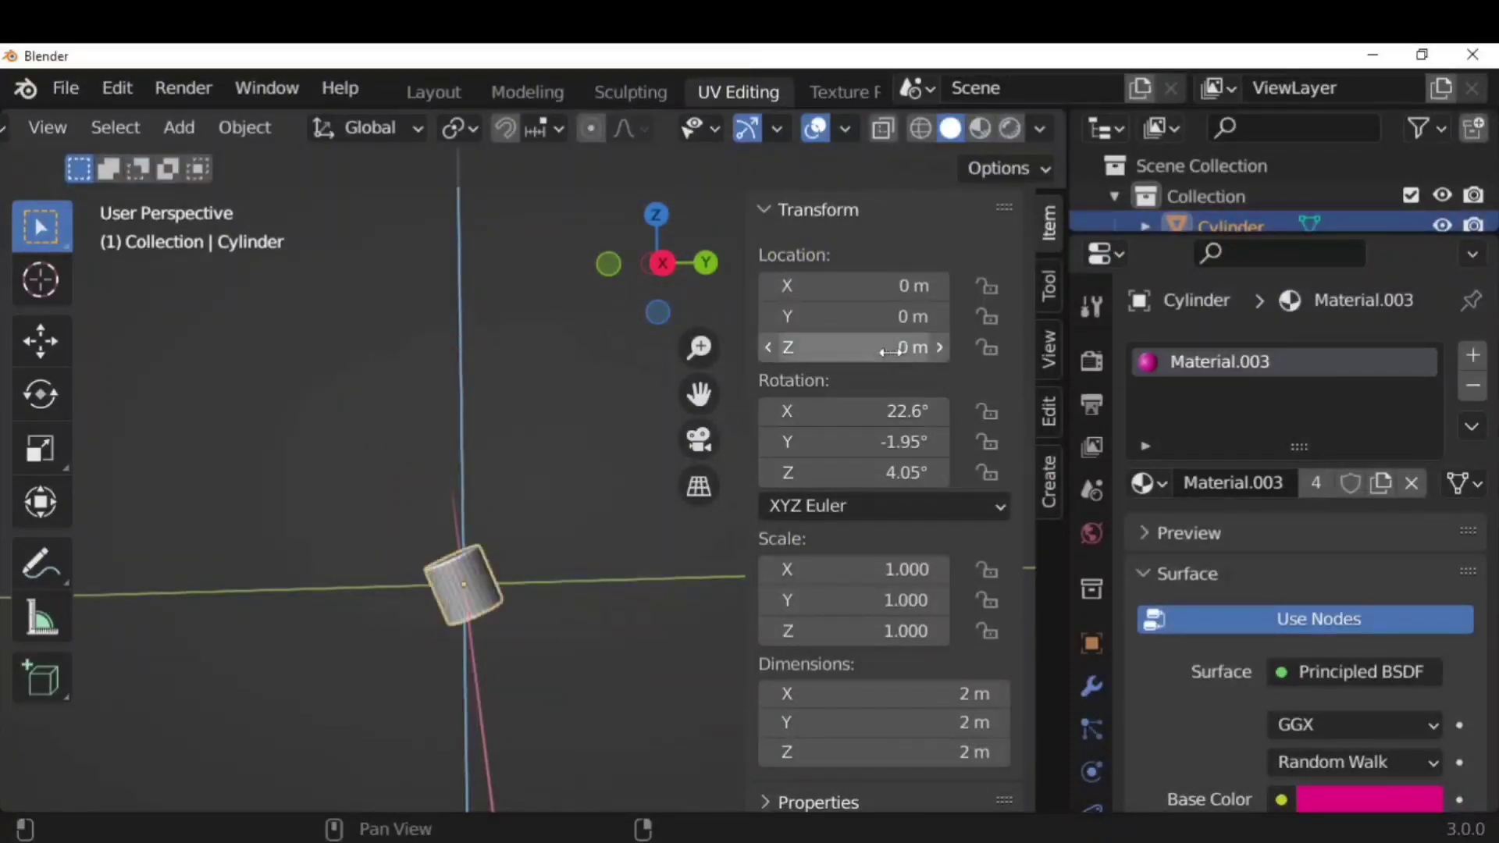
Set the cylinder's X rotation to 0° and inspect it upright at the world origin
left_click(889, 402)
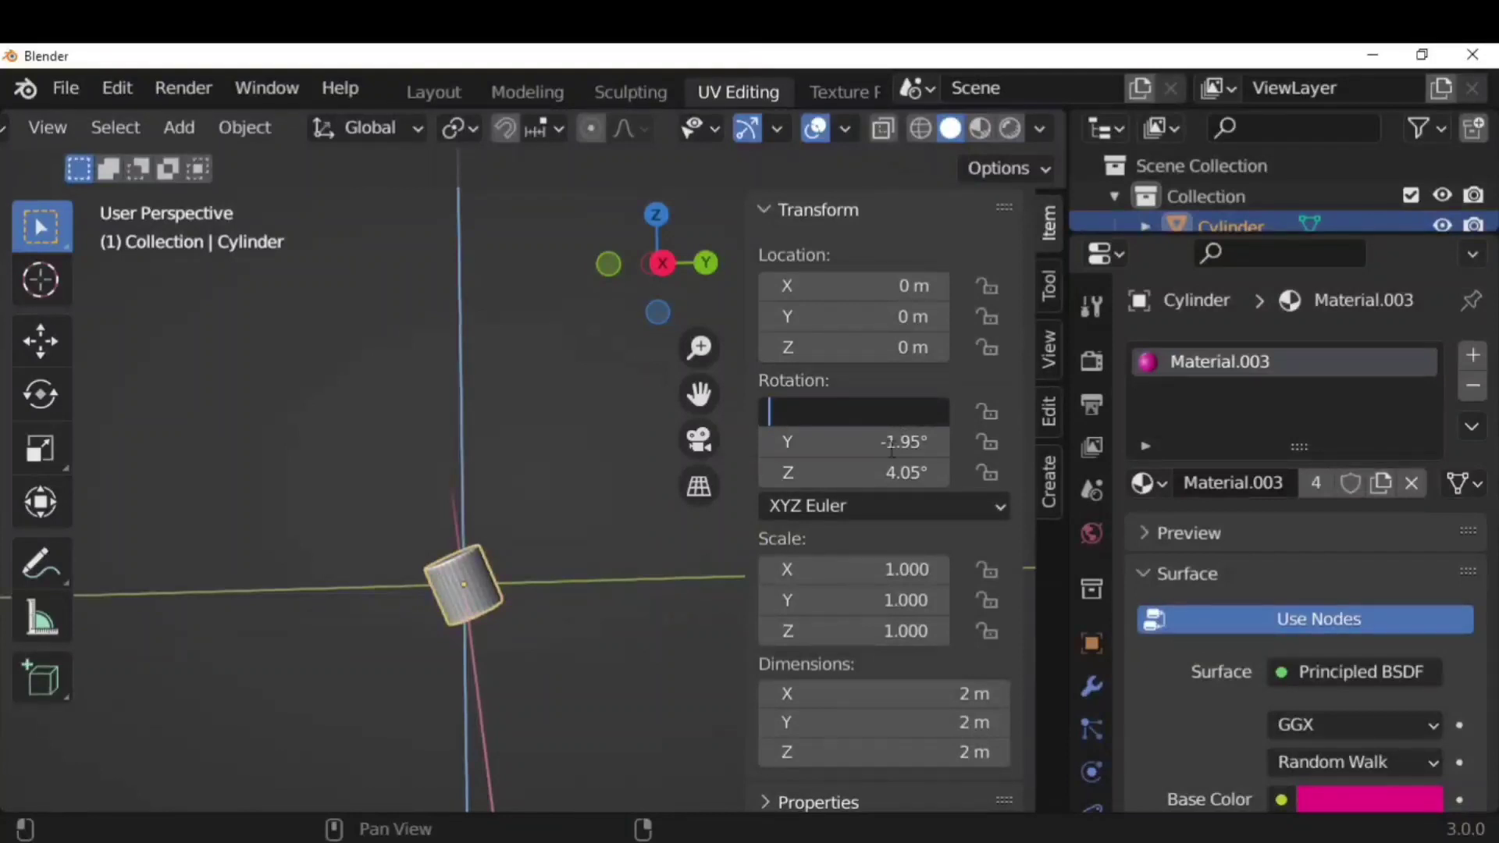
type("0")
key("Return")
middle_click_drag(509, 644, 619, 622)
key("n")
middle_click_drag(496, 644, 617, 683)
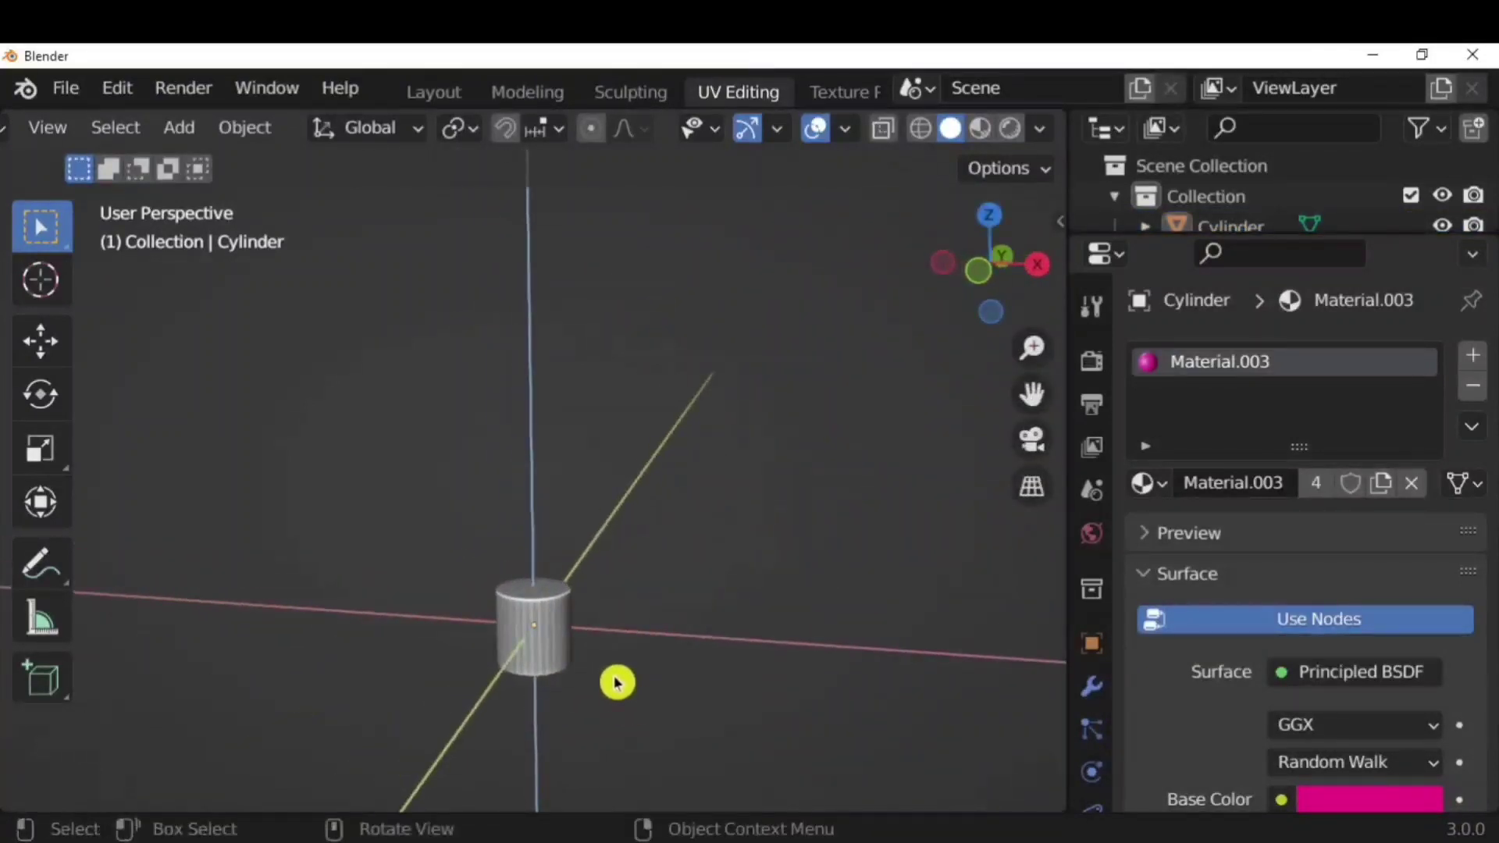
scroll(686, 560, "up", 6)
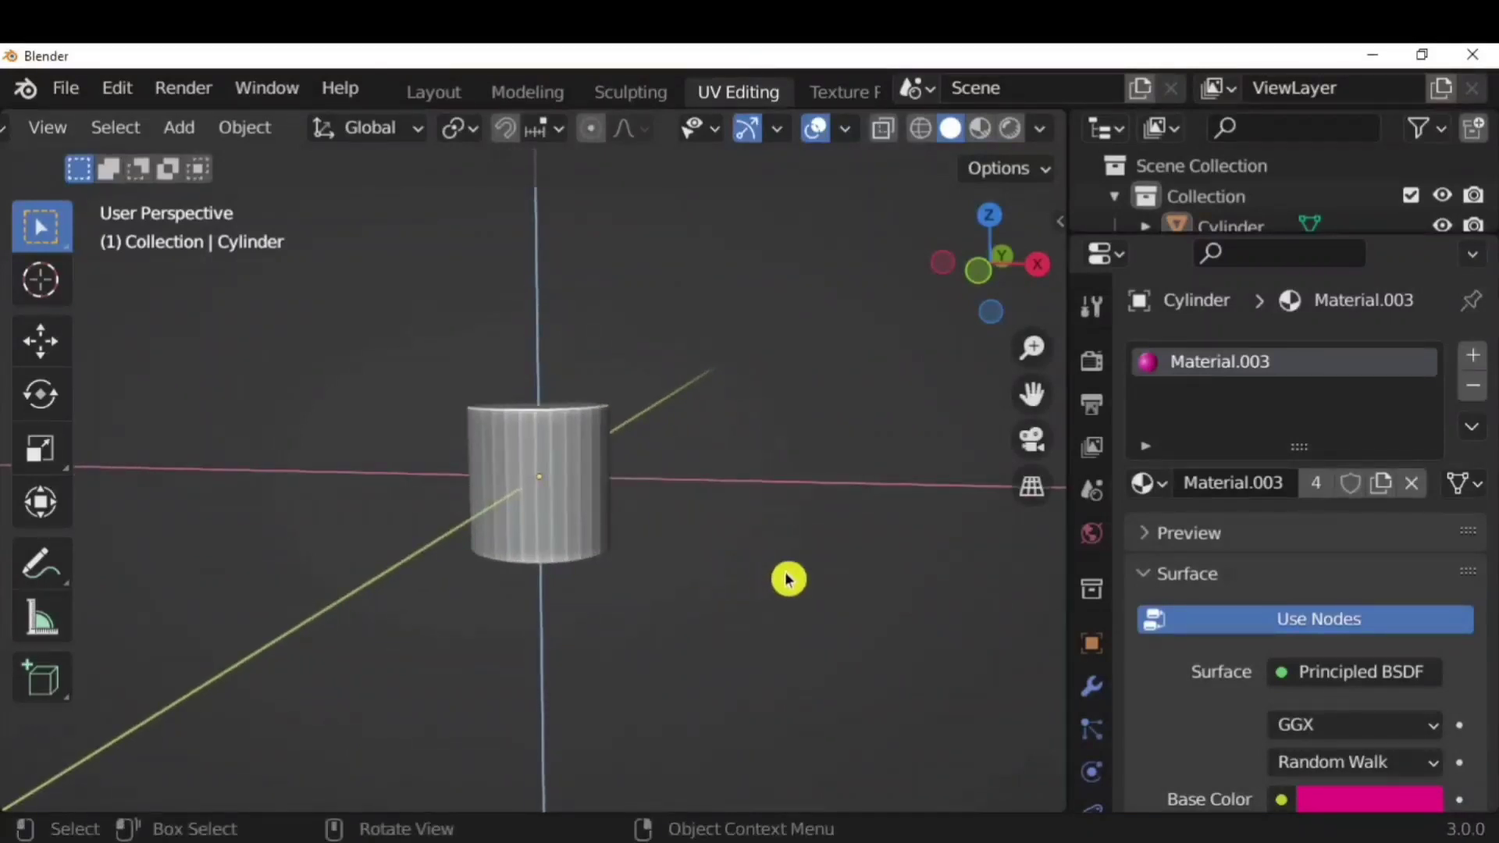
middle_click_drag(789, 579, 650, 613)
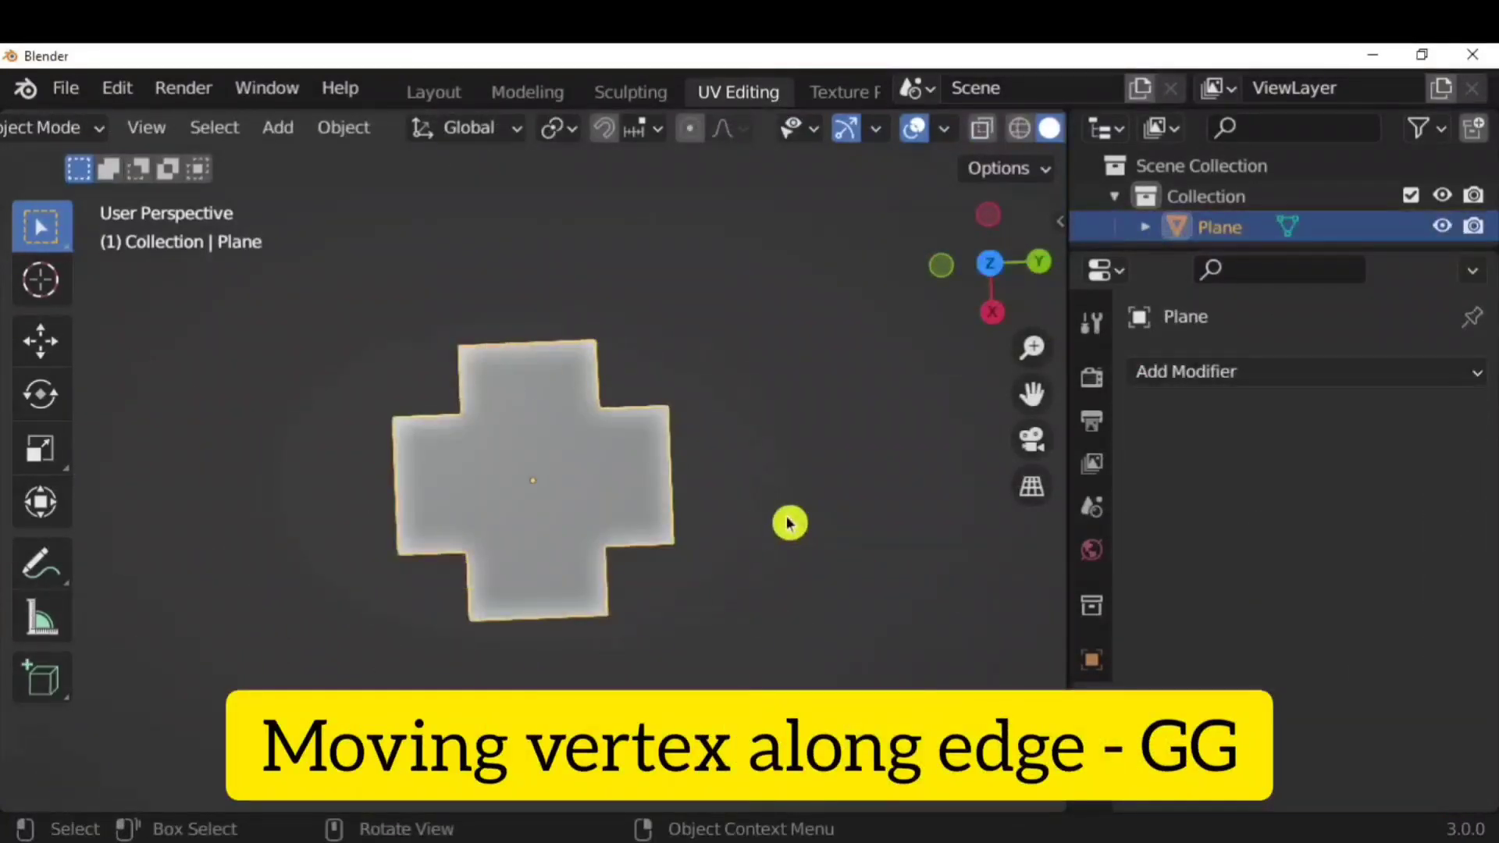
In Edit Mode on the cross-shaped plane, slide the upper arm's right corner vertex a short way down its side edge
key("Tab")
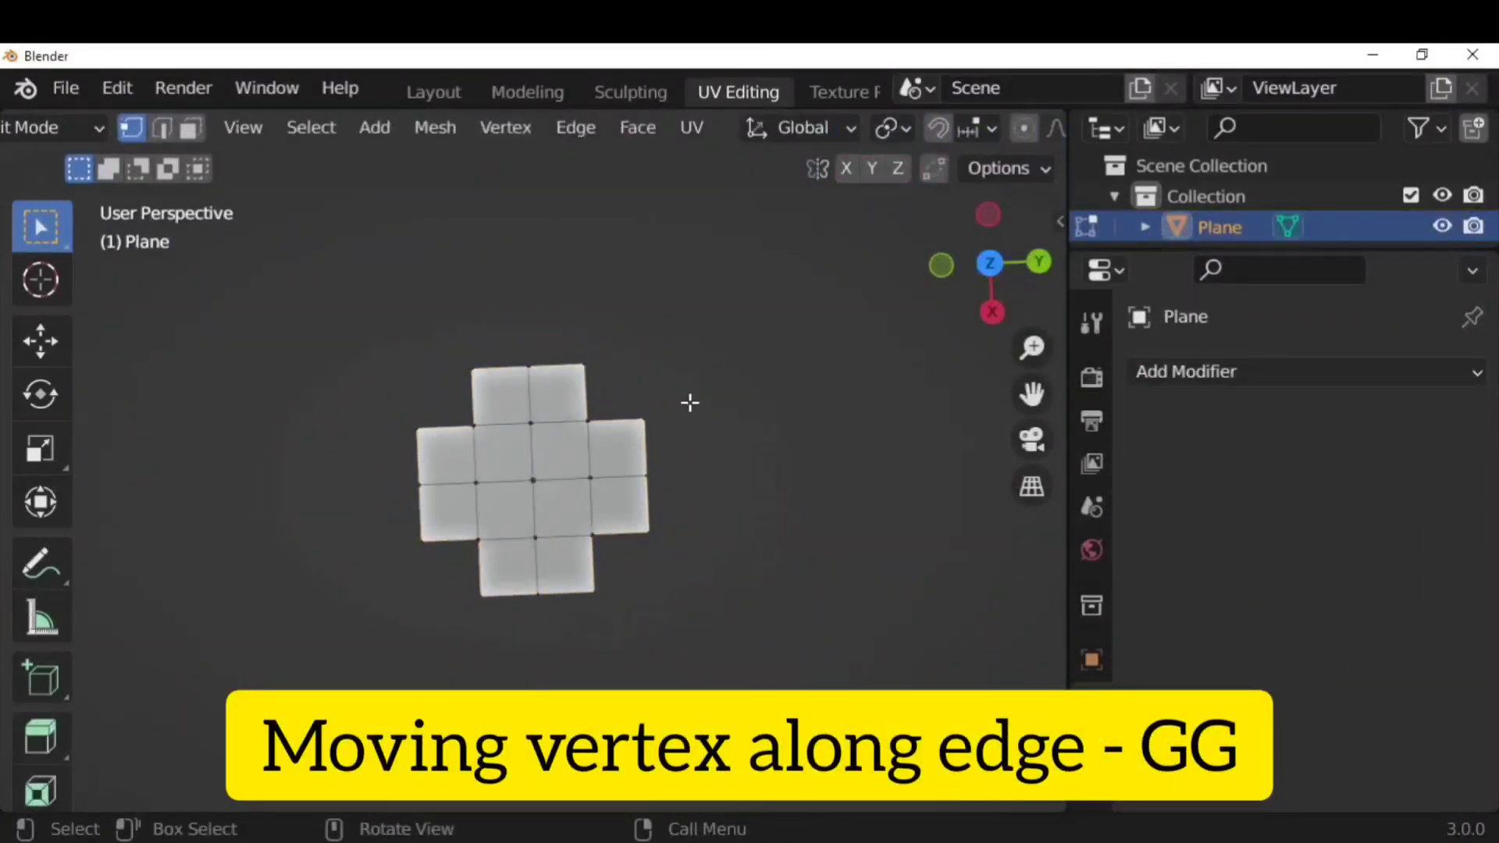
scroll(629, 320, "up", 2)
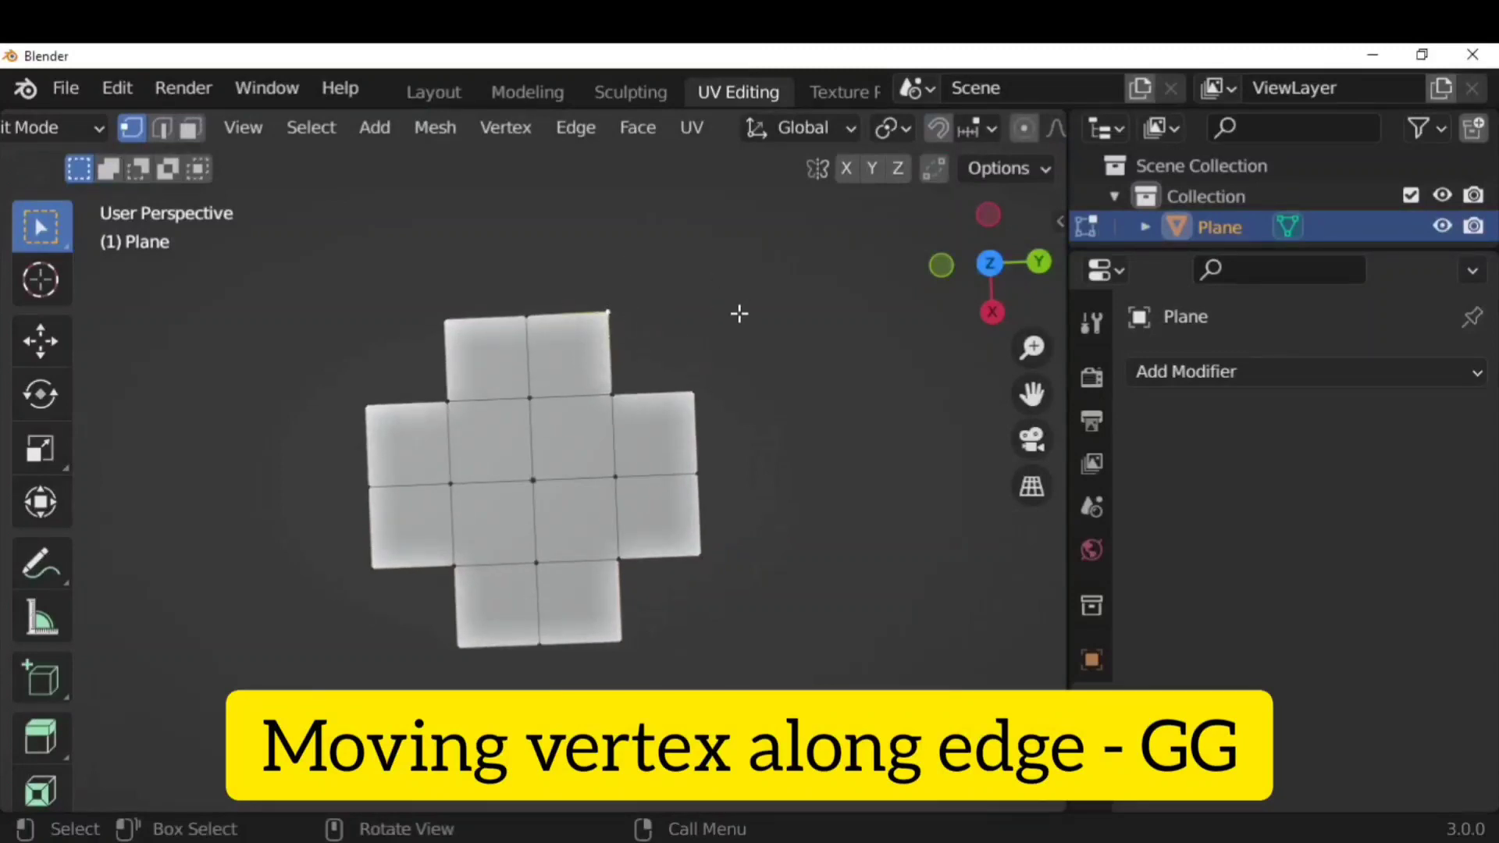
key("g")
key("g")
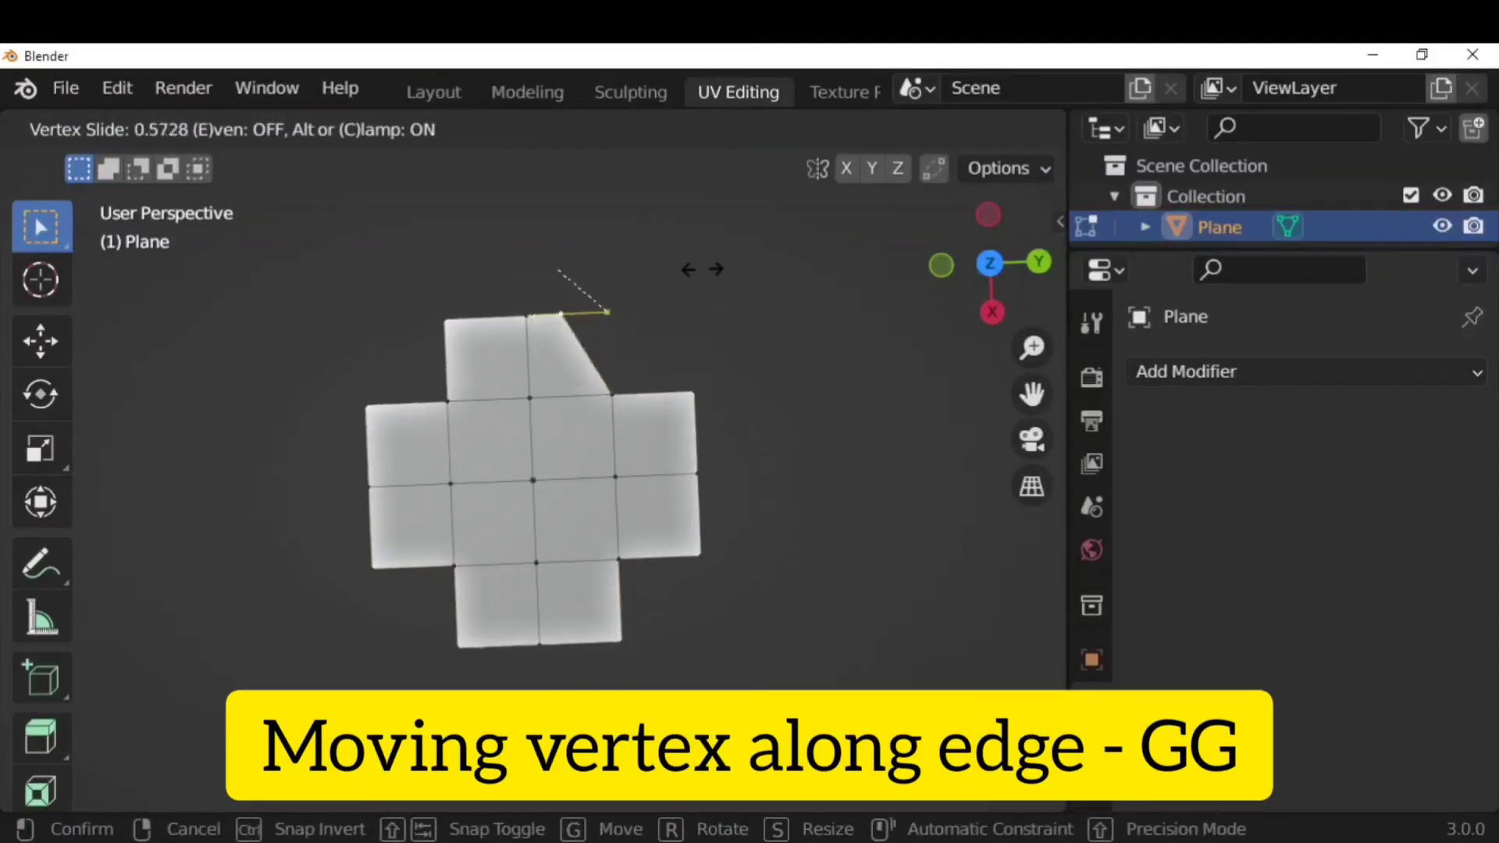
left_click(739, 337)
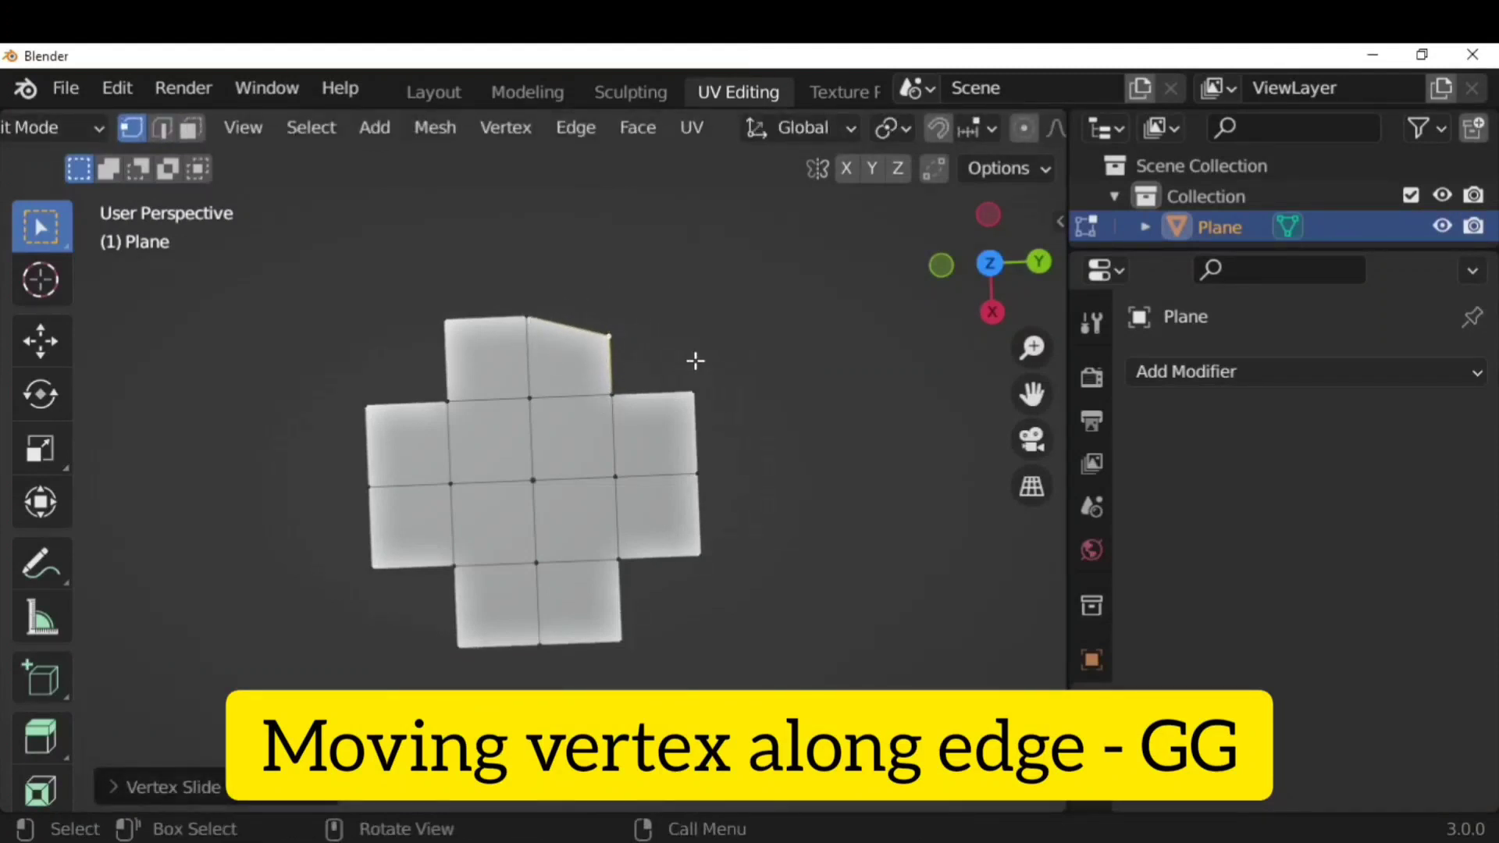
Slide the same corner vertex with clamping off, past the original top edge, so the upper arm ends in a raised spike
key("g")
key("g")
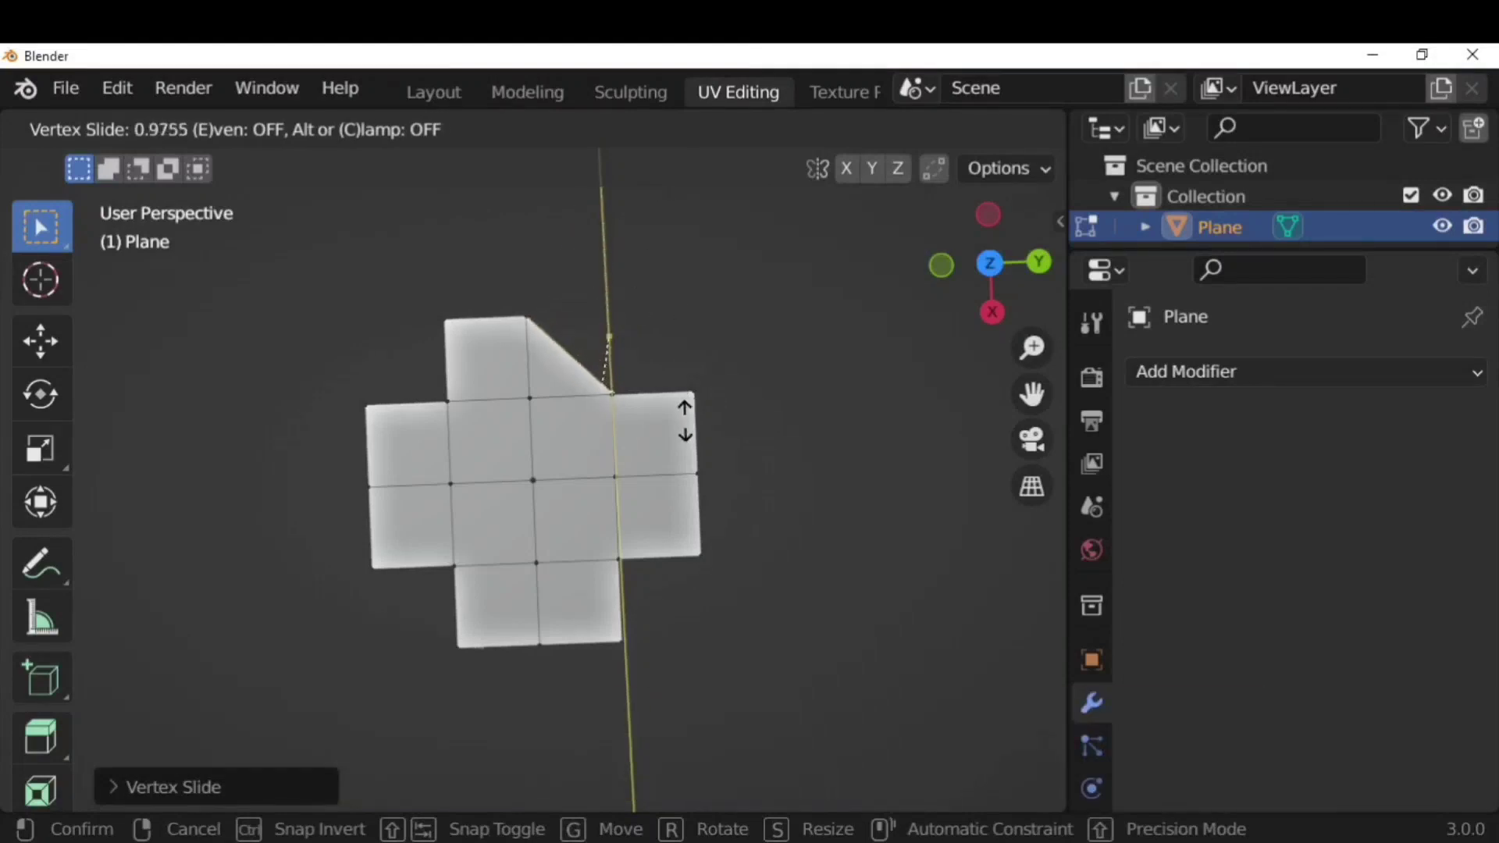
left_click(737, 294)
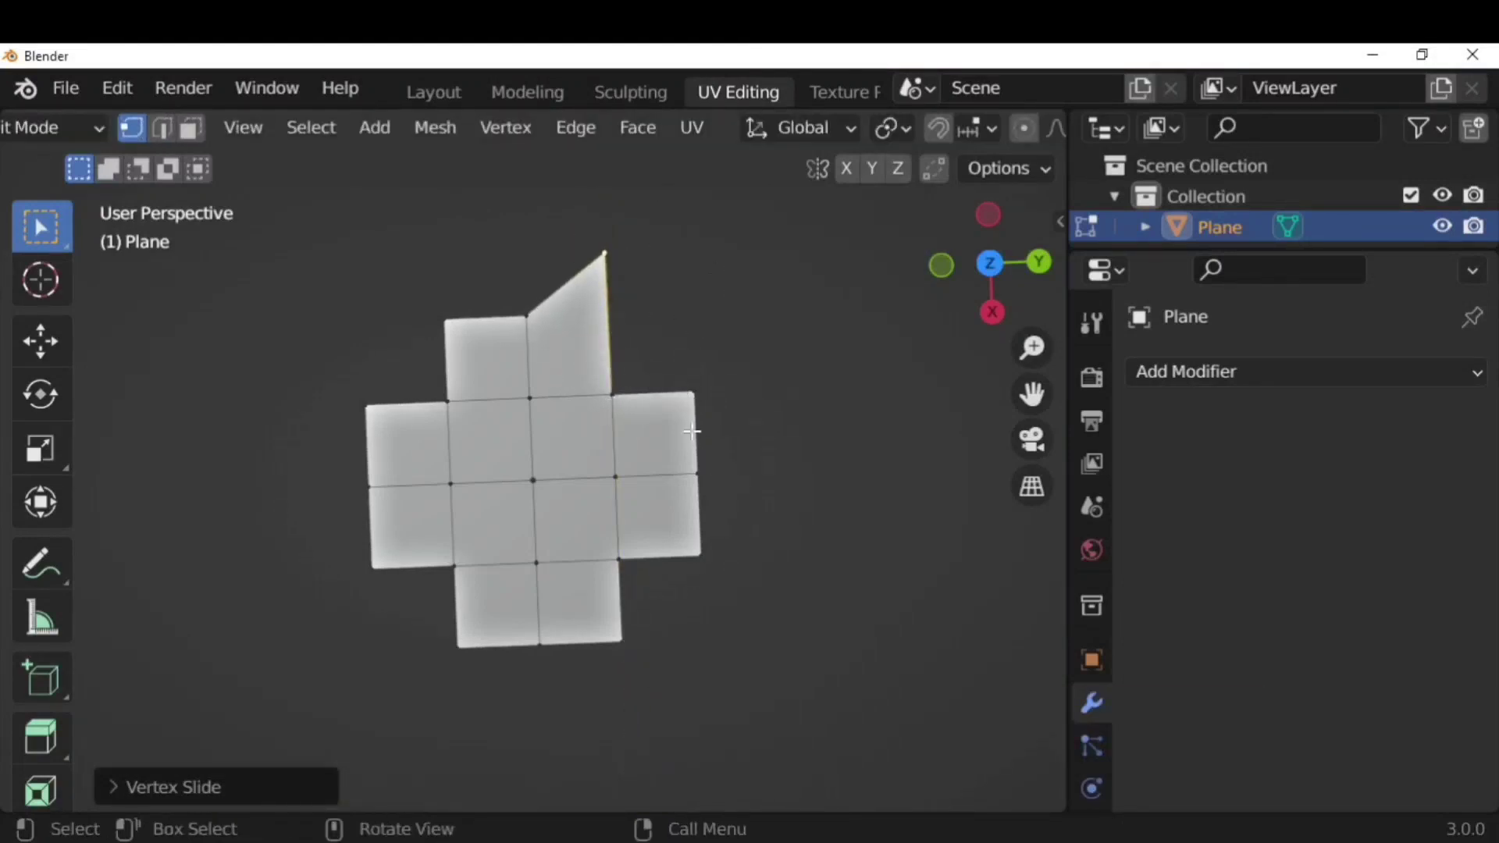
Move the middle vertex of the right arm's outer edge outward to form a pointed end
left_click(706, 470)
key("g")
key("g")
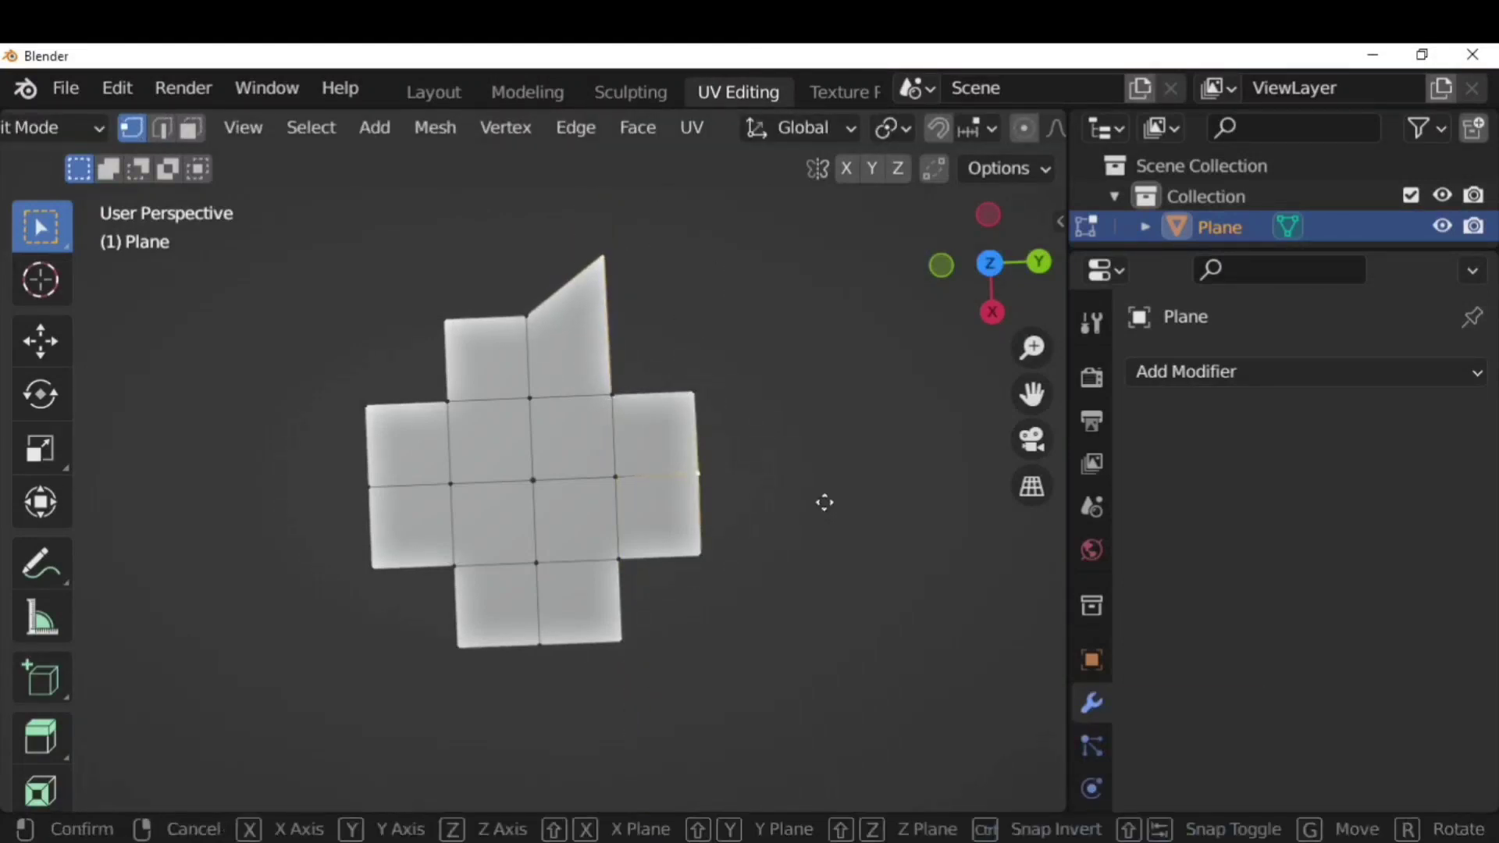
key("c")
left_click(903, 499)
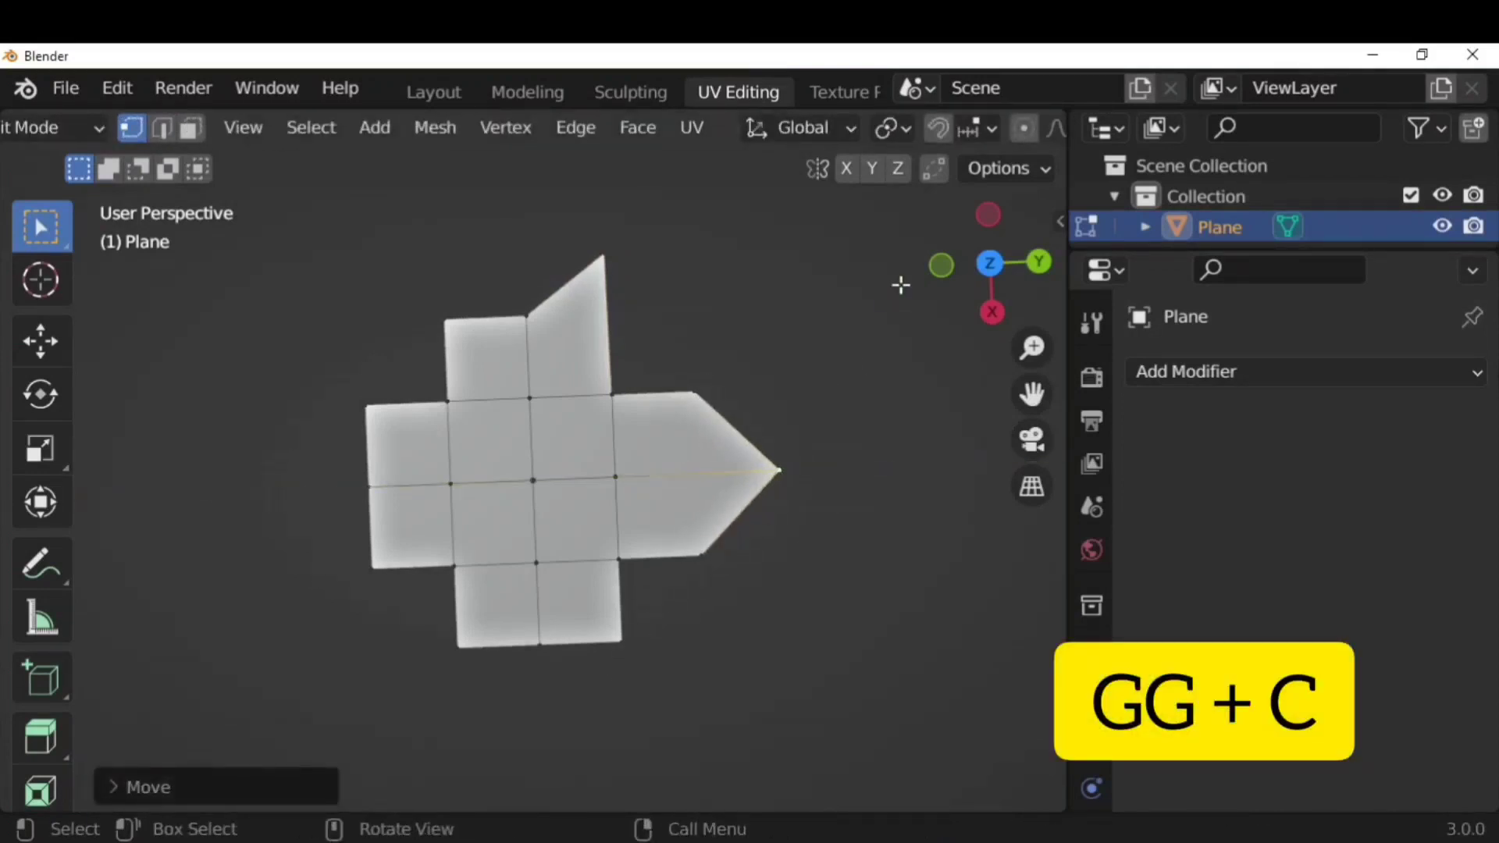
Slide the right arm's tip vertex with clamping off along the extension of its lower edge, far up and outward
key("g")
key("g")
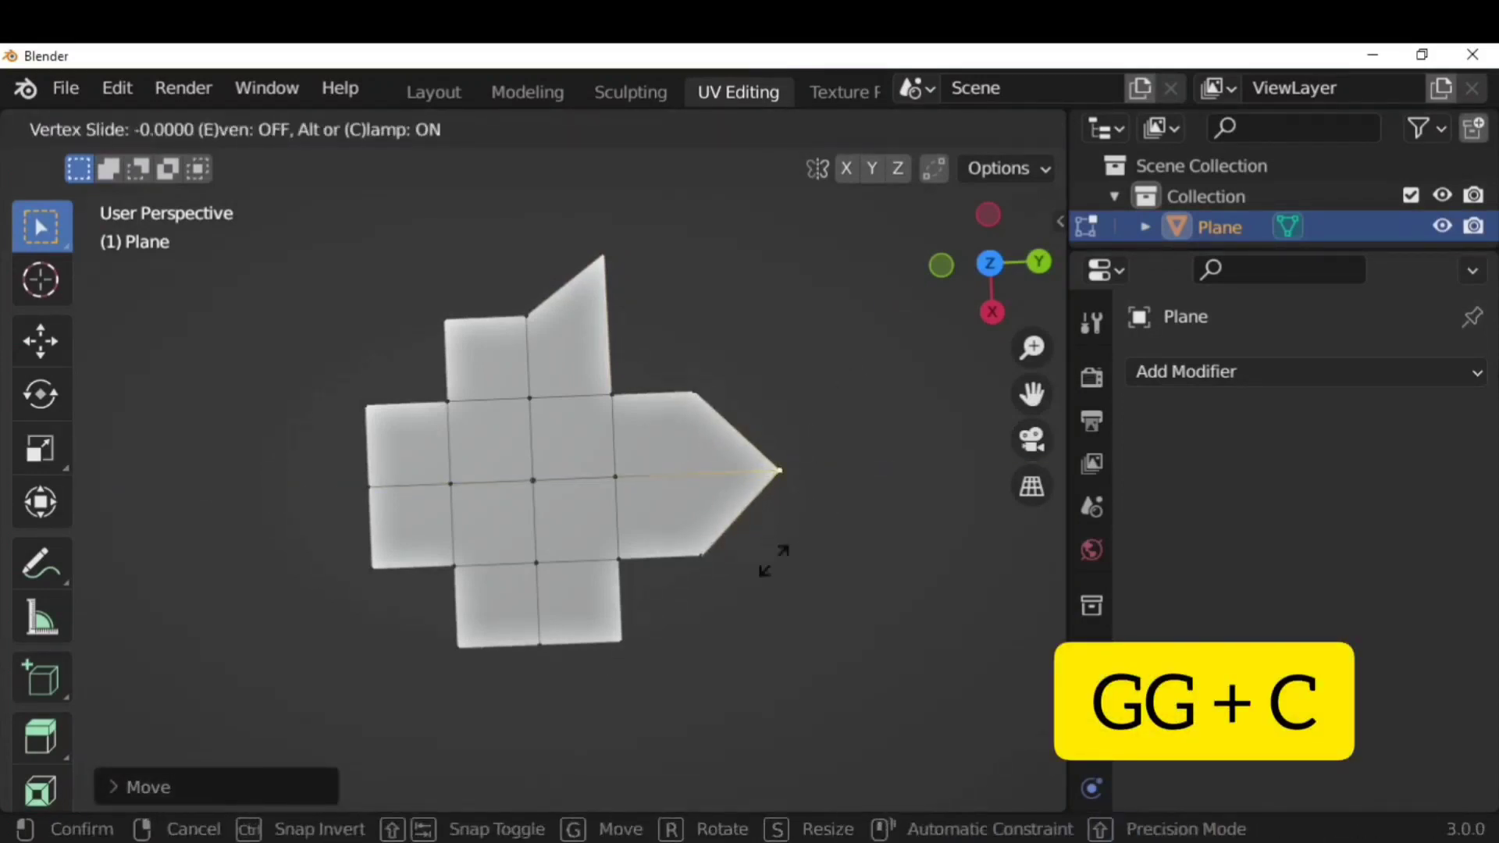
key("c")
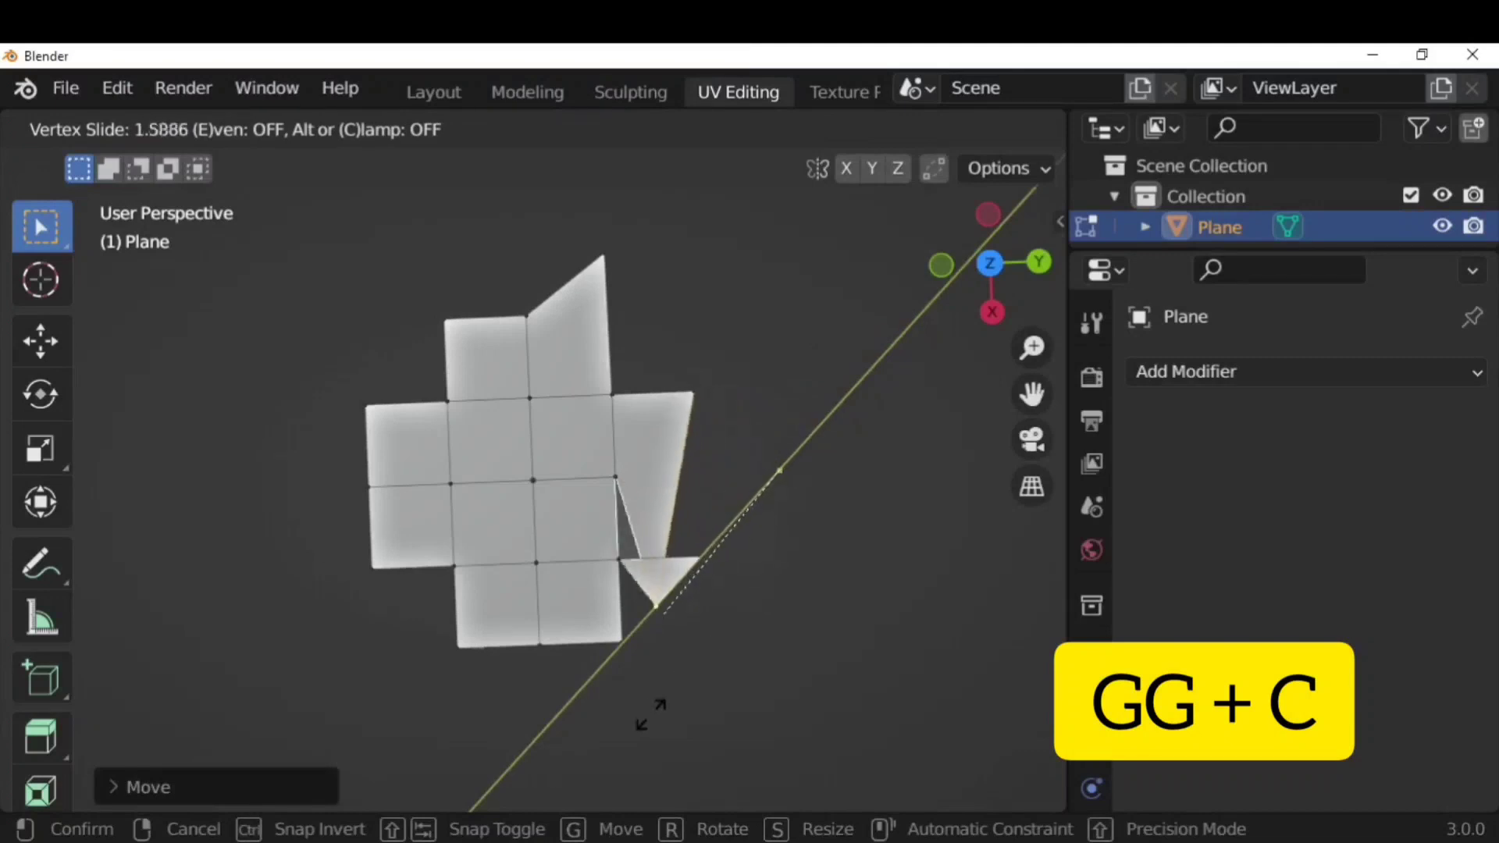
left_click(937, 445)
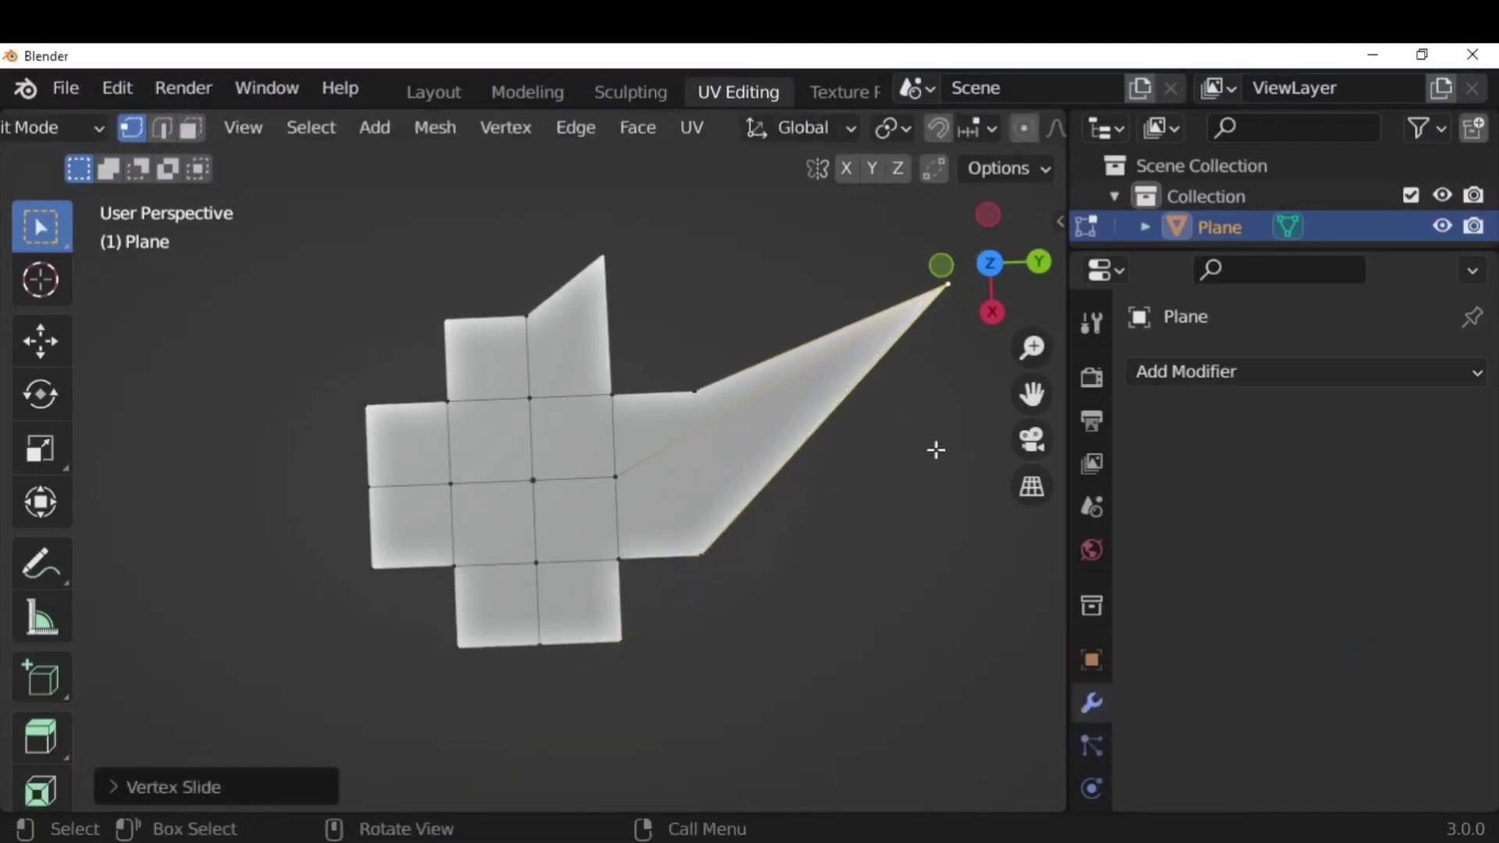
Slide the lower corner vertex of the stretched arm along its long edge toward the tip
middle_click_drag(937, 445, 833, 548)
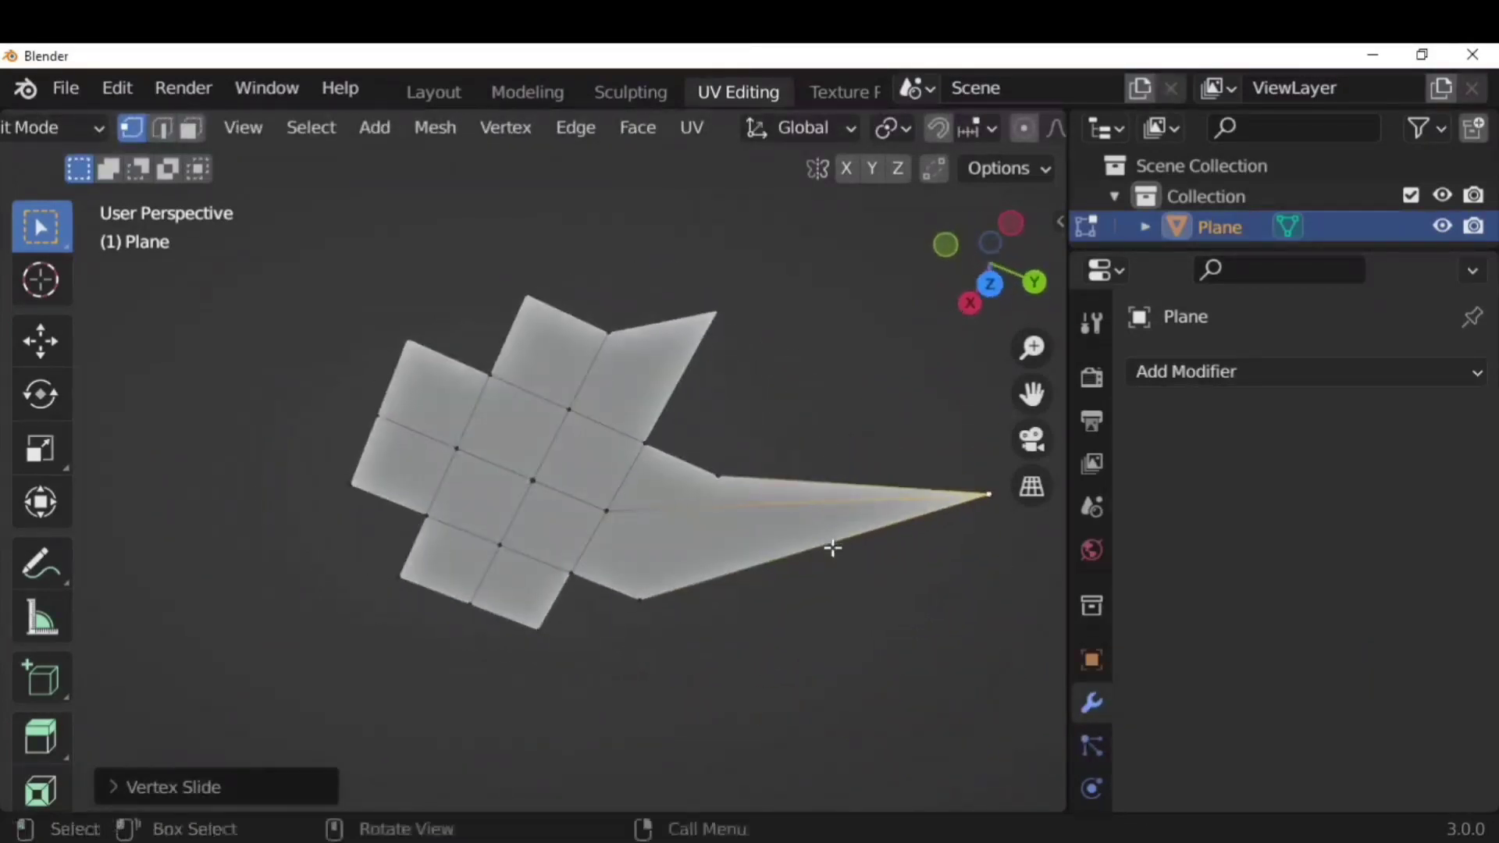
middle_click_drag(797, 430, 626, 605, "shift")
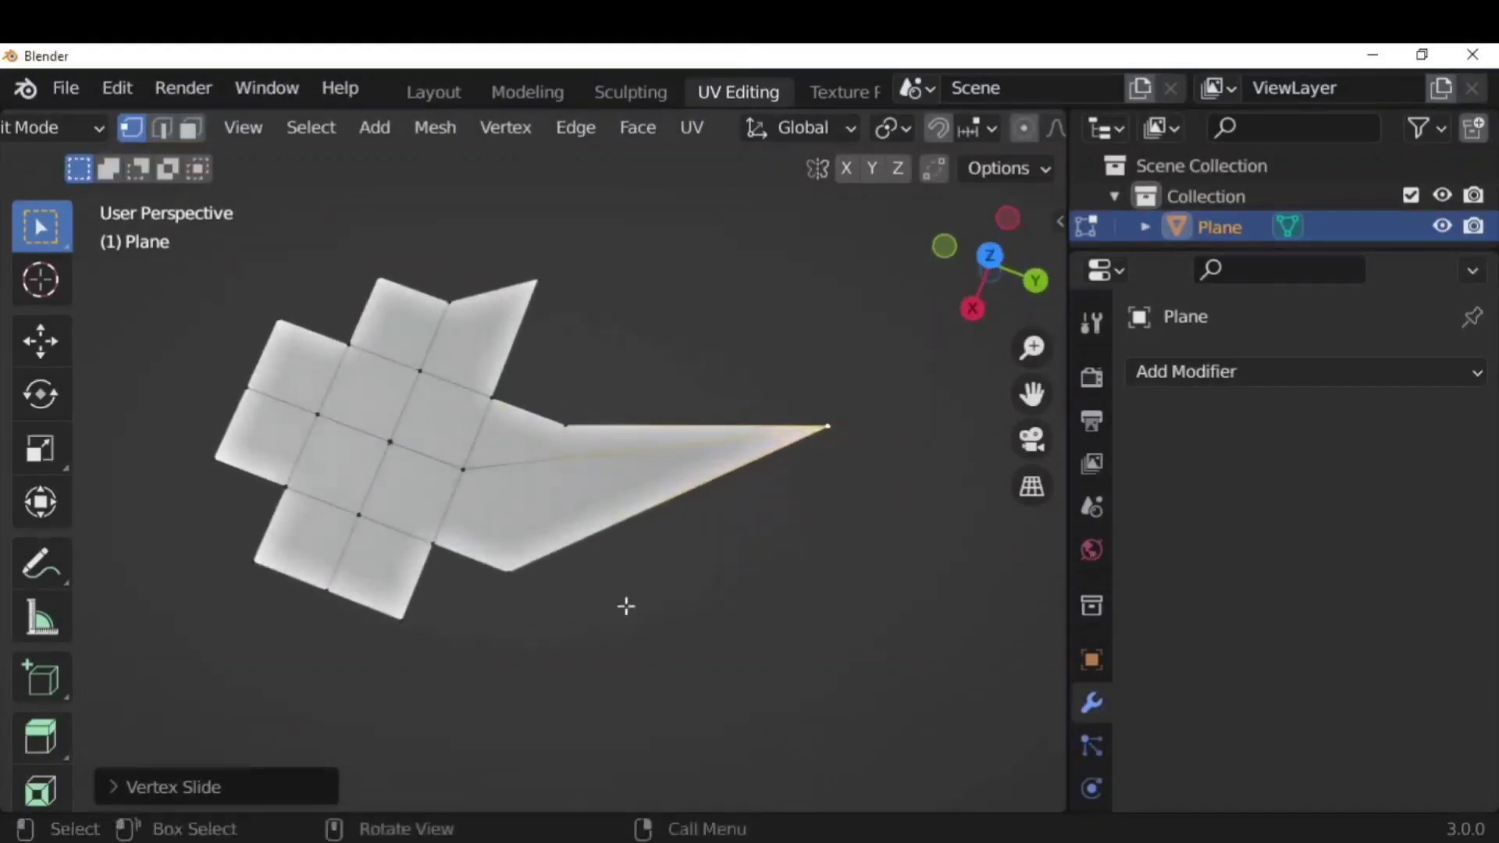
left_click(649, 618)
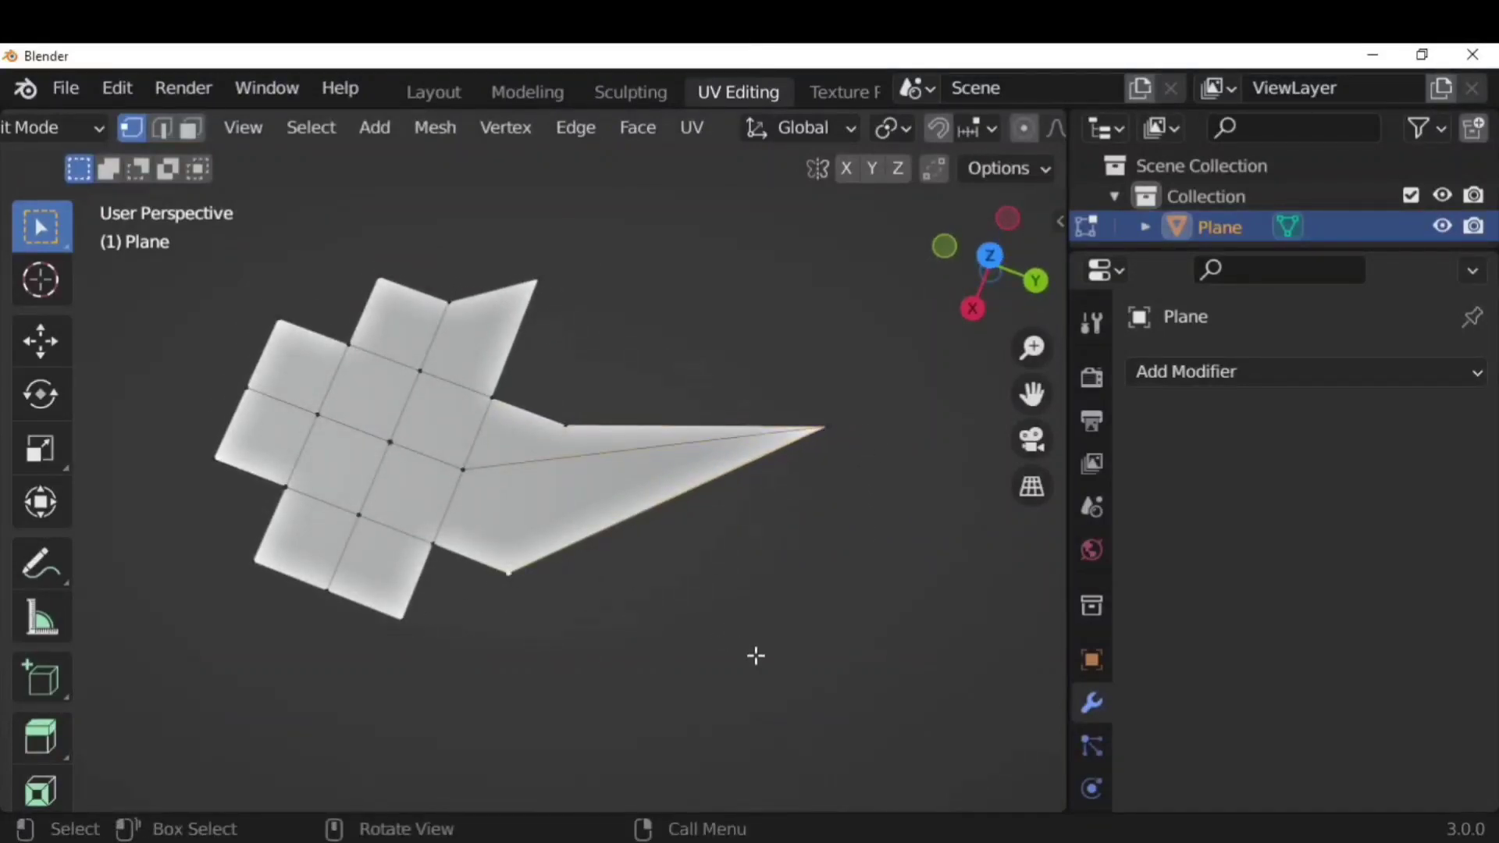
key("g")
key("g")
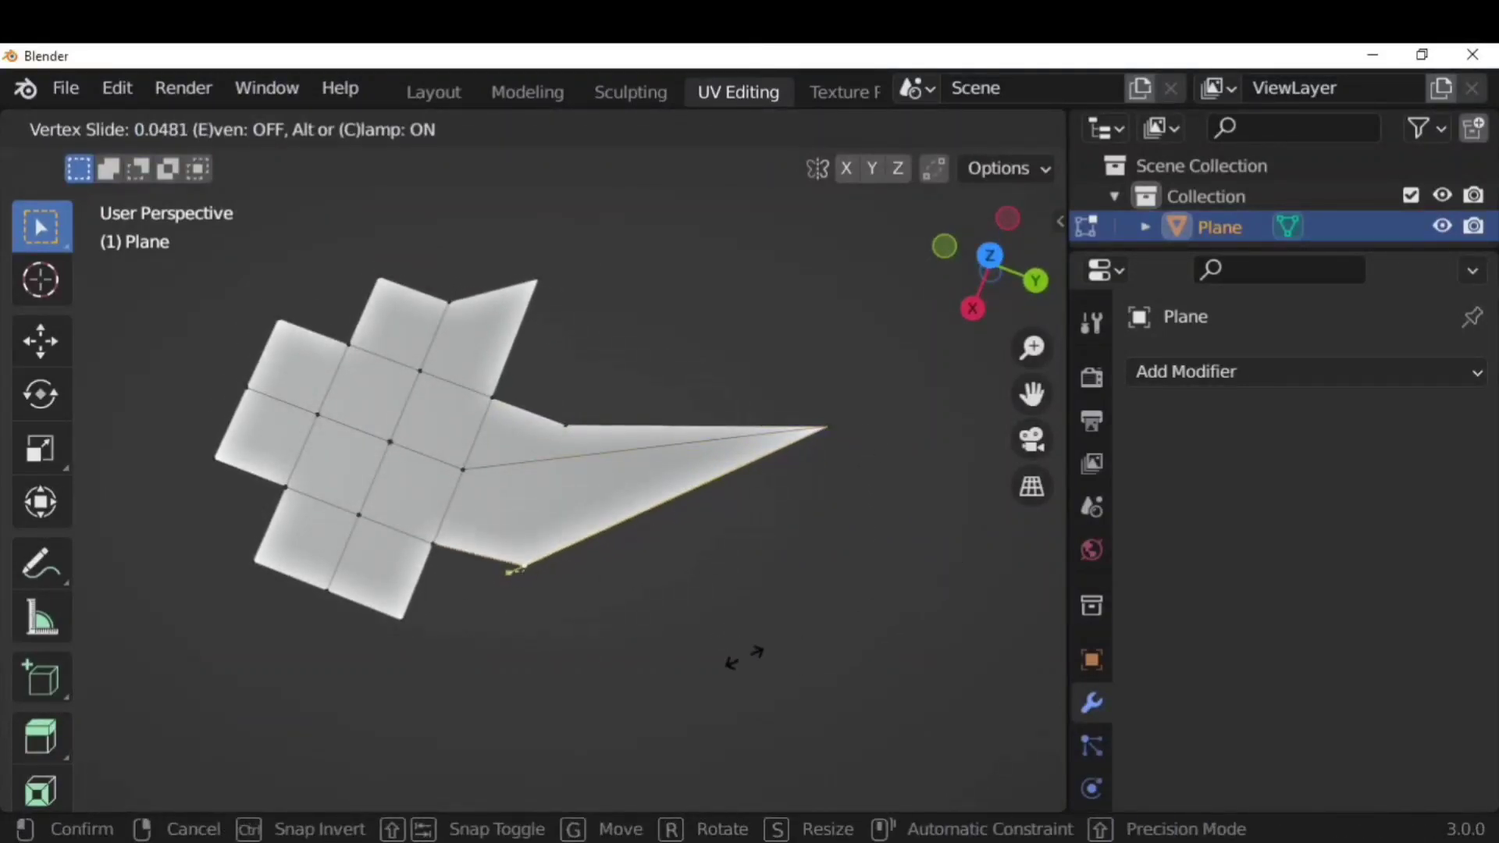
left_click(855, 607)
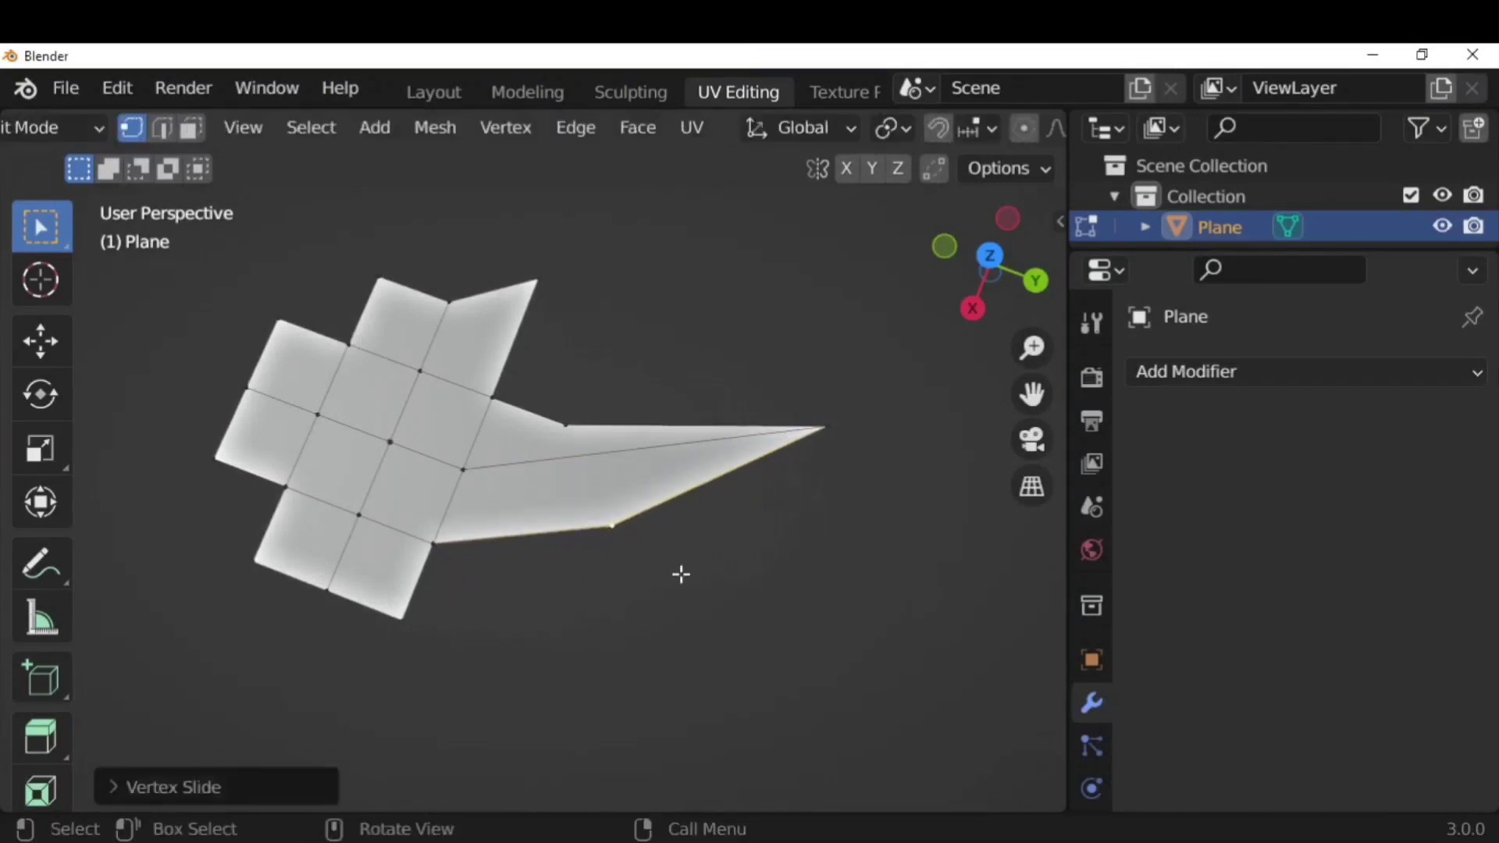
Slide that vertex back along the long edge's line with clamping off, beyond its current end, and finish editing the plane
key("g")
key("g")
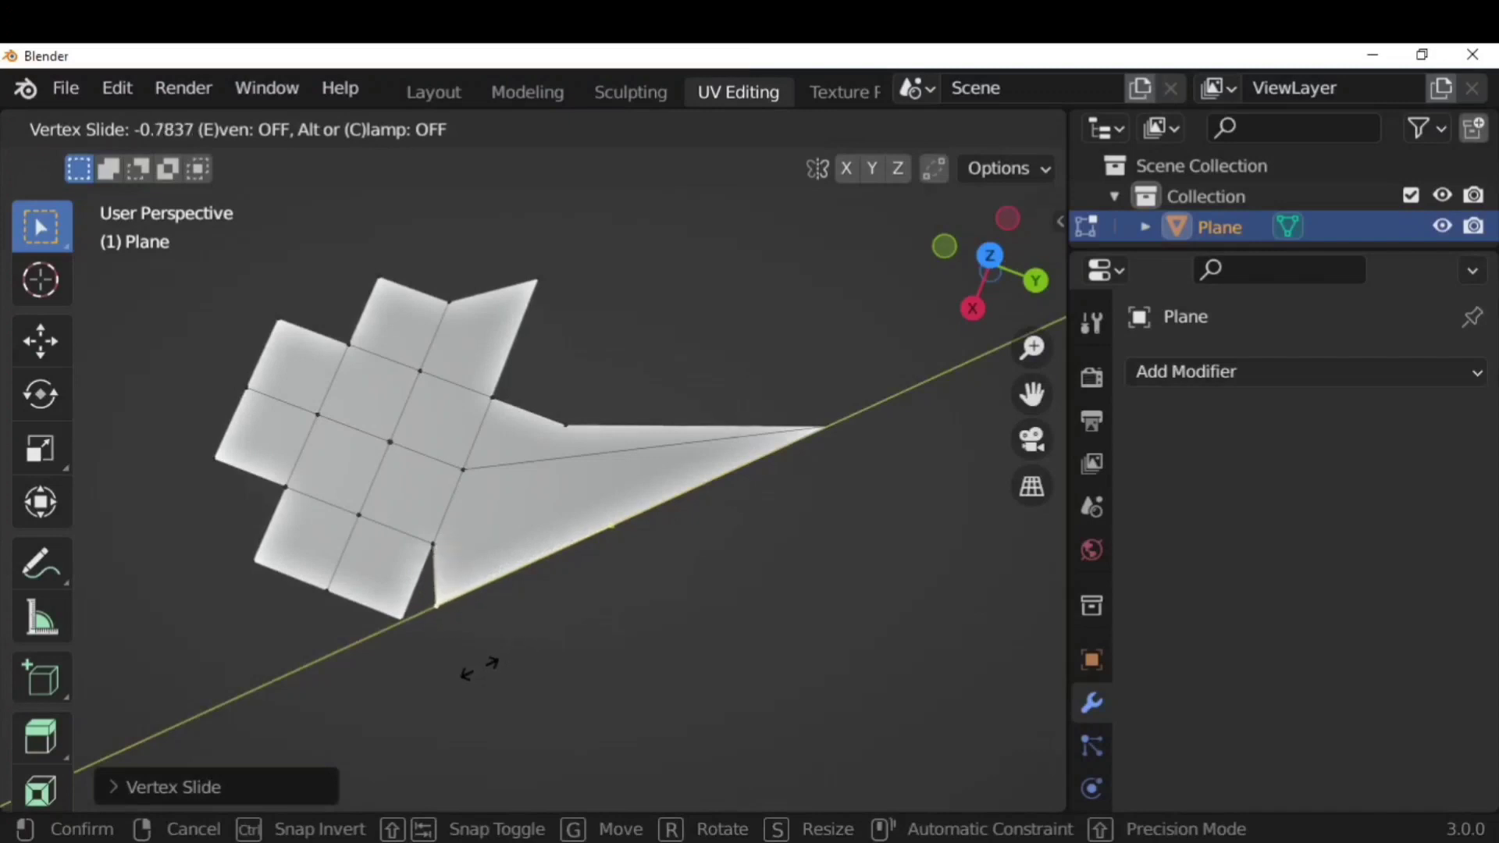
left_click(533, 645)
middle_click_drag(418, 660, 558, 679, "shift")
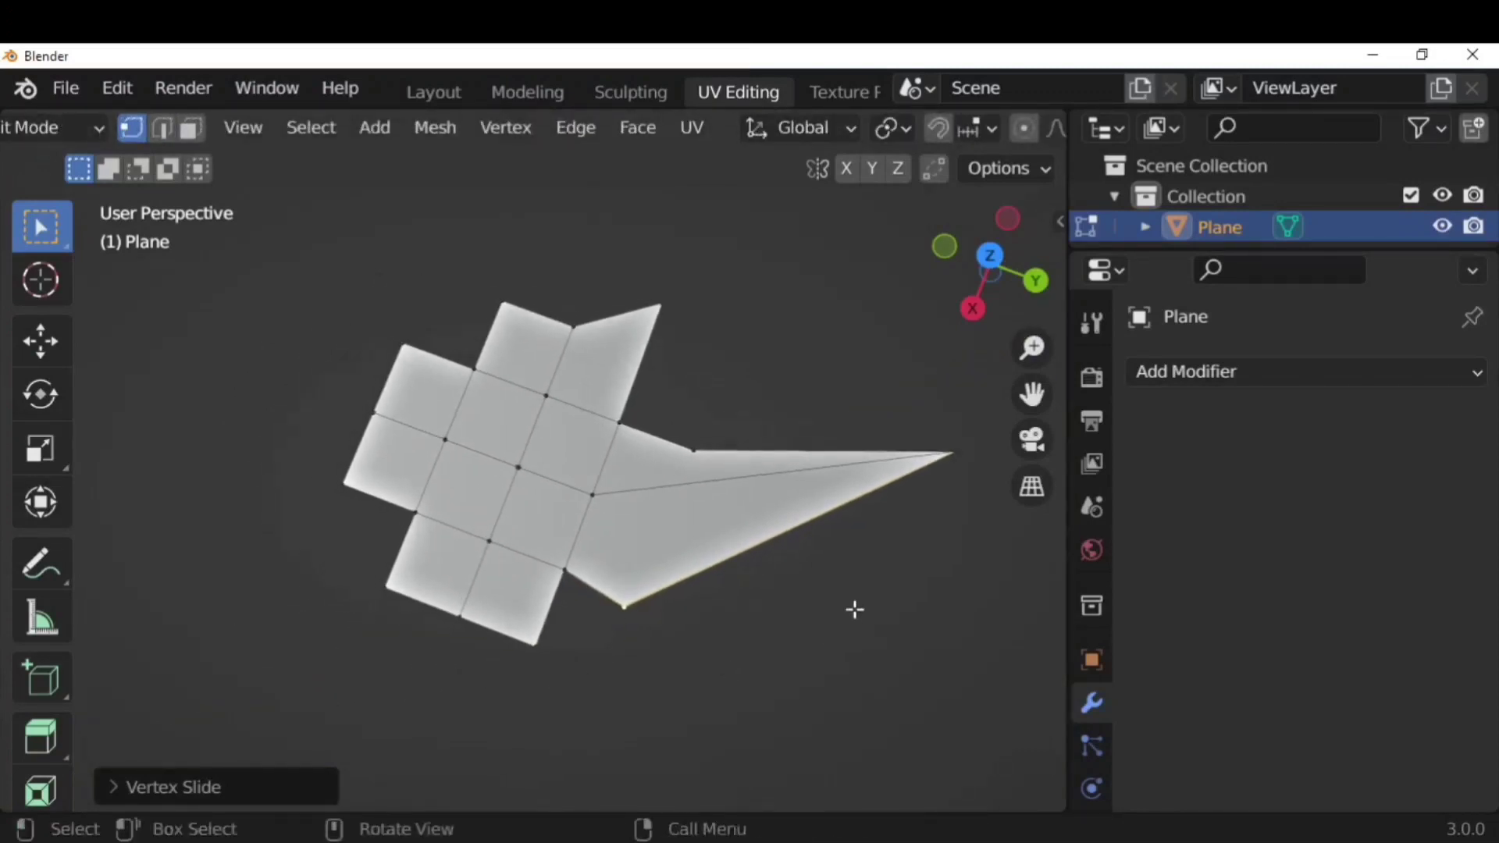
middle_click_drag(853, 609, 834, 583)
key("Tab")
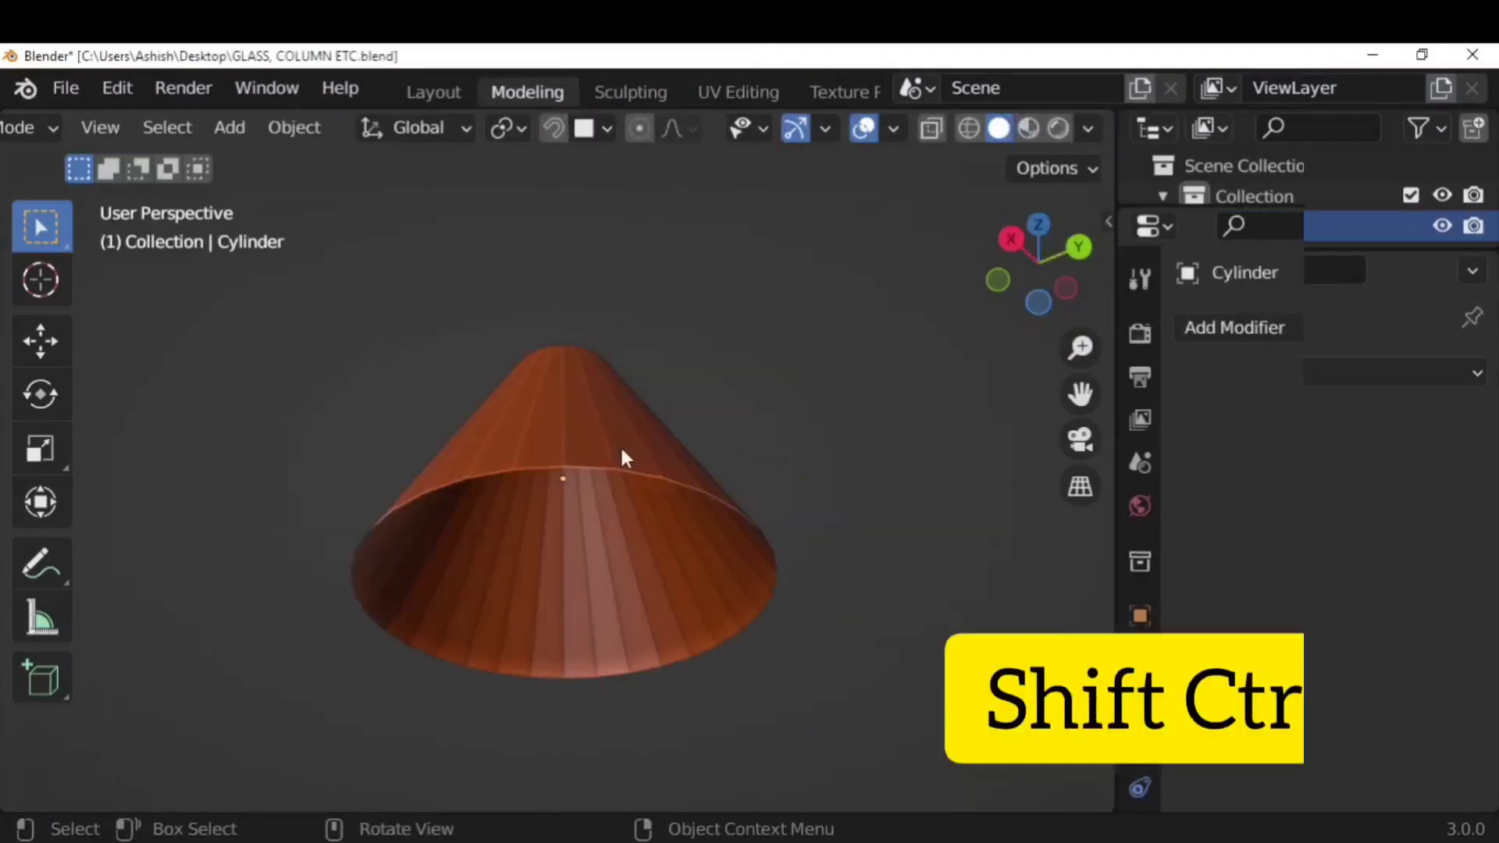
Edit the cone-shaped cylinder in vertex mode and extend an every-second-vertex selection along its rim
left_click(620, 443)
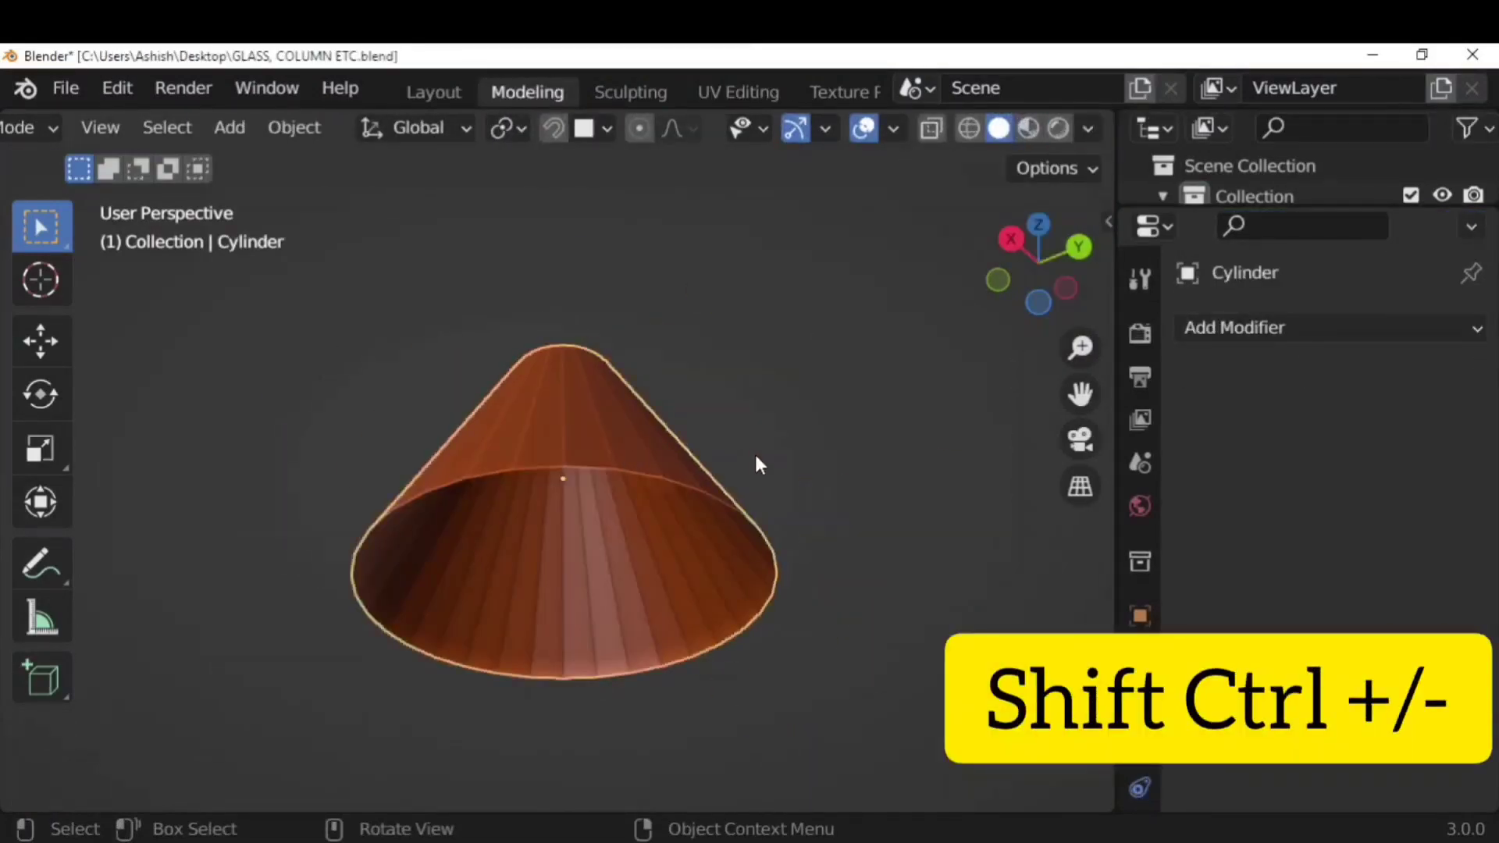
key("Tab")
left_click(565, 462)
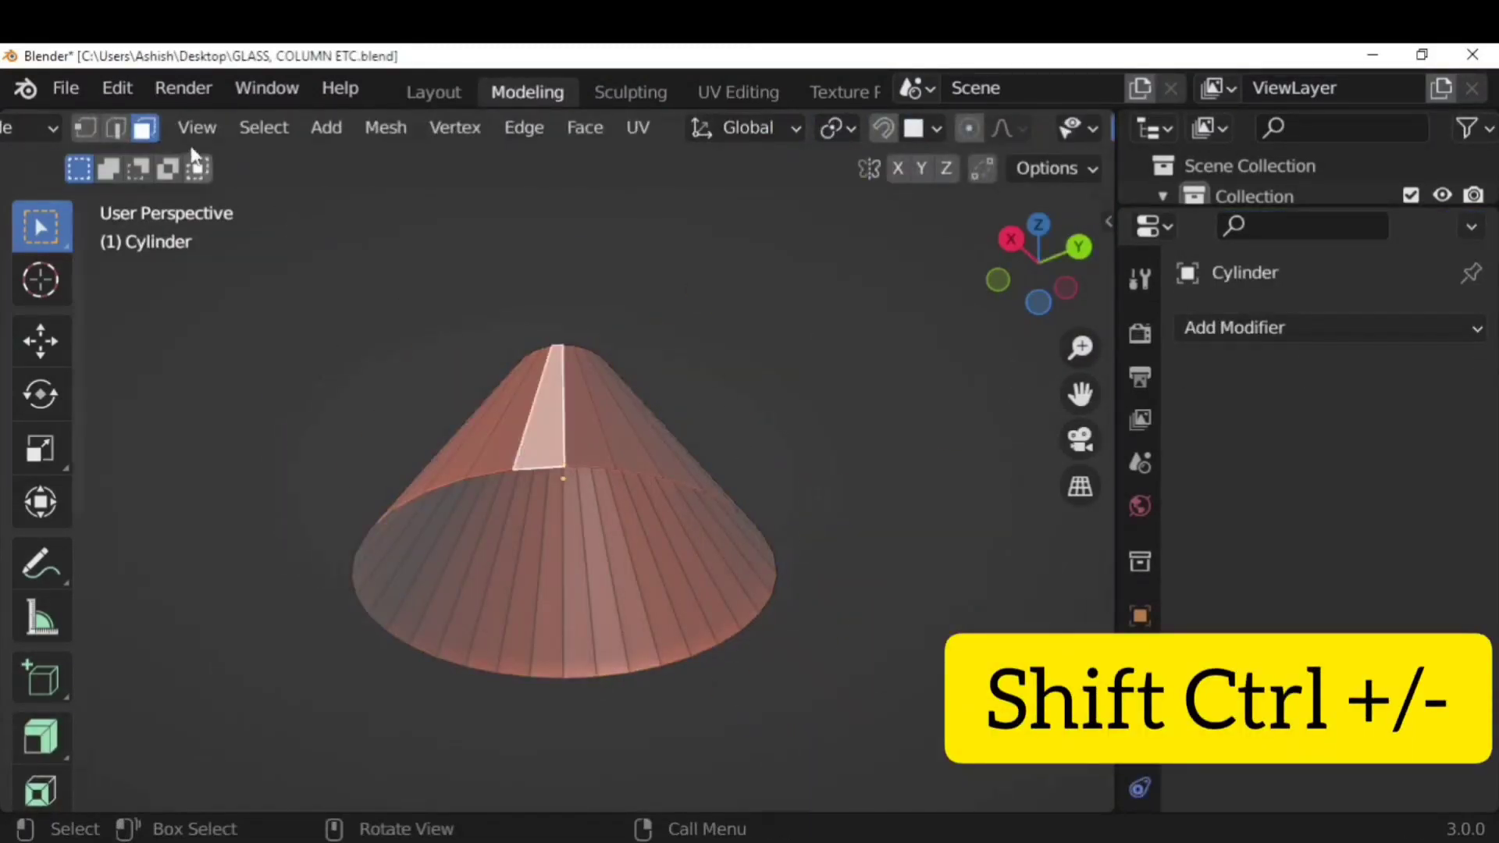
key("1")
left_click(771, 324)
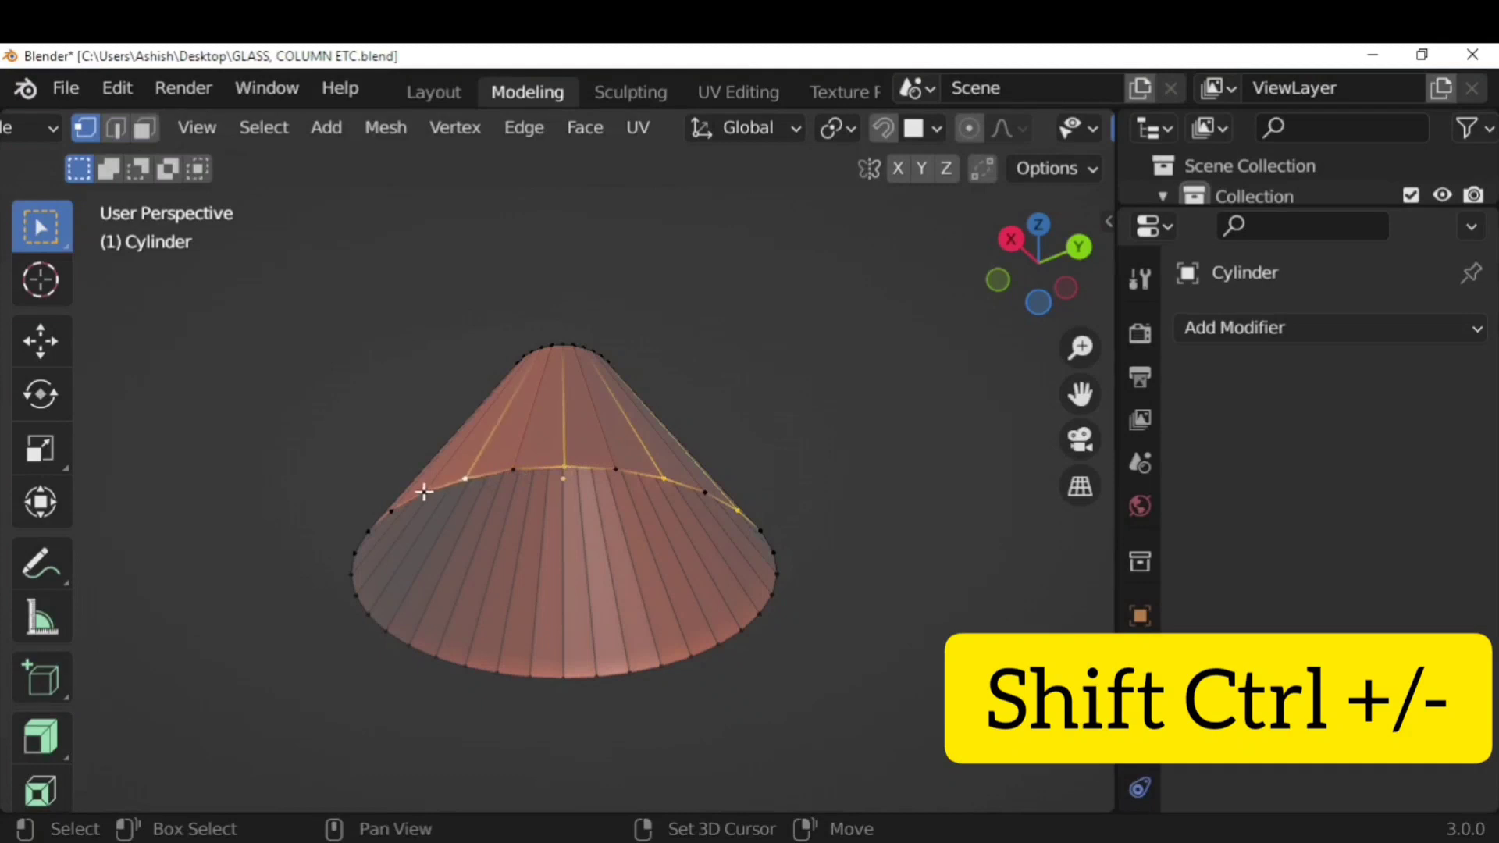
key("ctrl+shift+KP_Add")
left_click(883, 414)
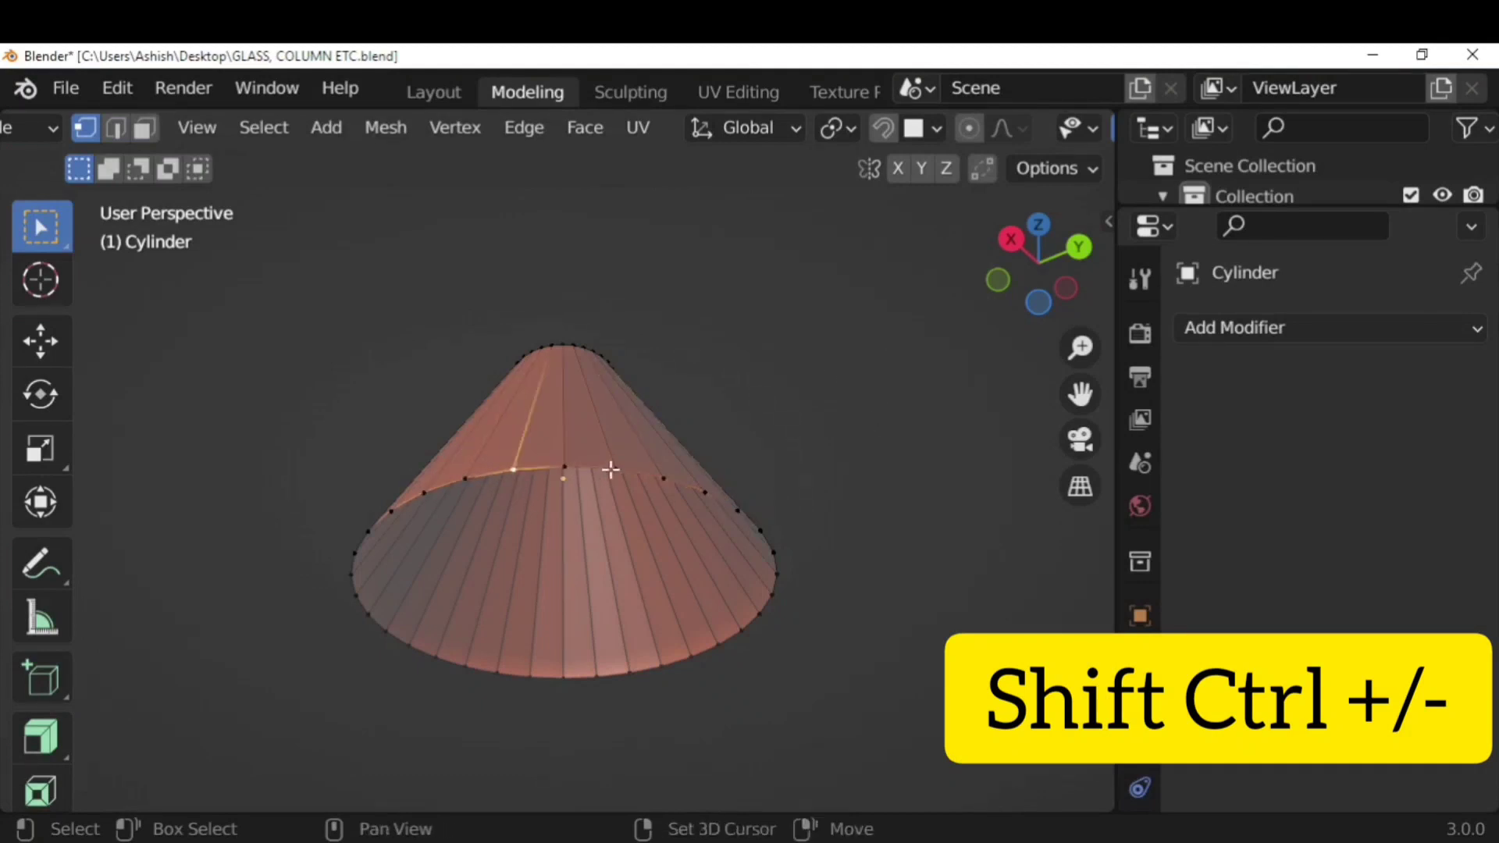
Grow an alternating vertex selection around the rim from a new start vertex, and shrink it back to that vertex
key("ctrl")
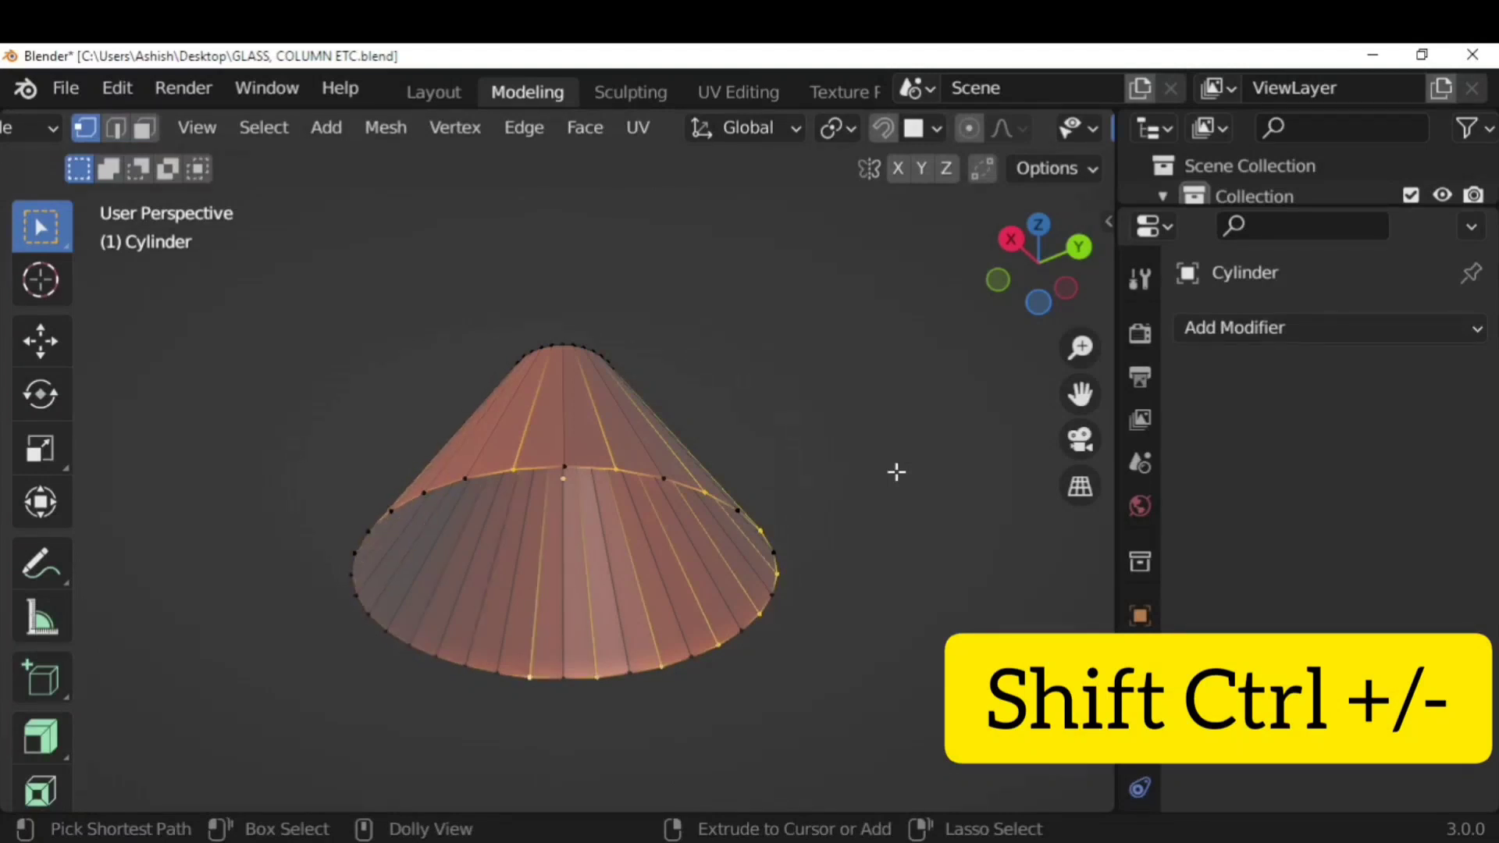
key("ctrl+shift+KP_Subtract")
key("ctrl+shift+KP_Subtract")
key("ctrl+shift+KP_Subtract")
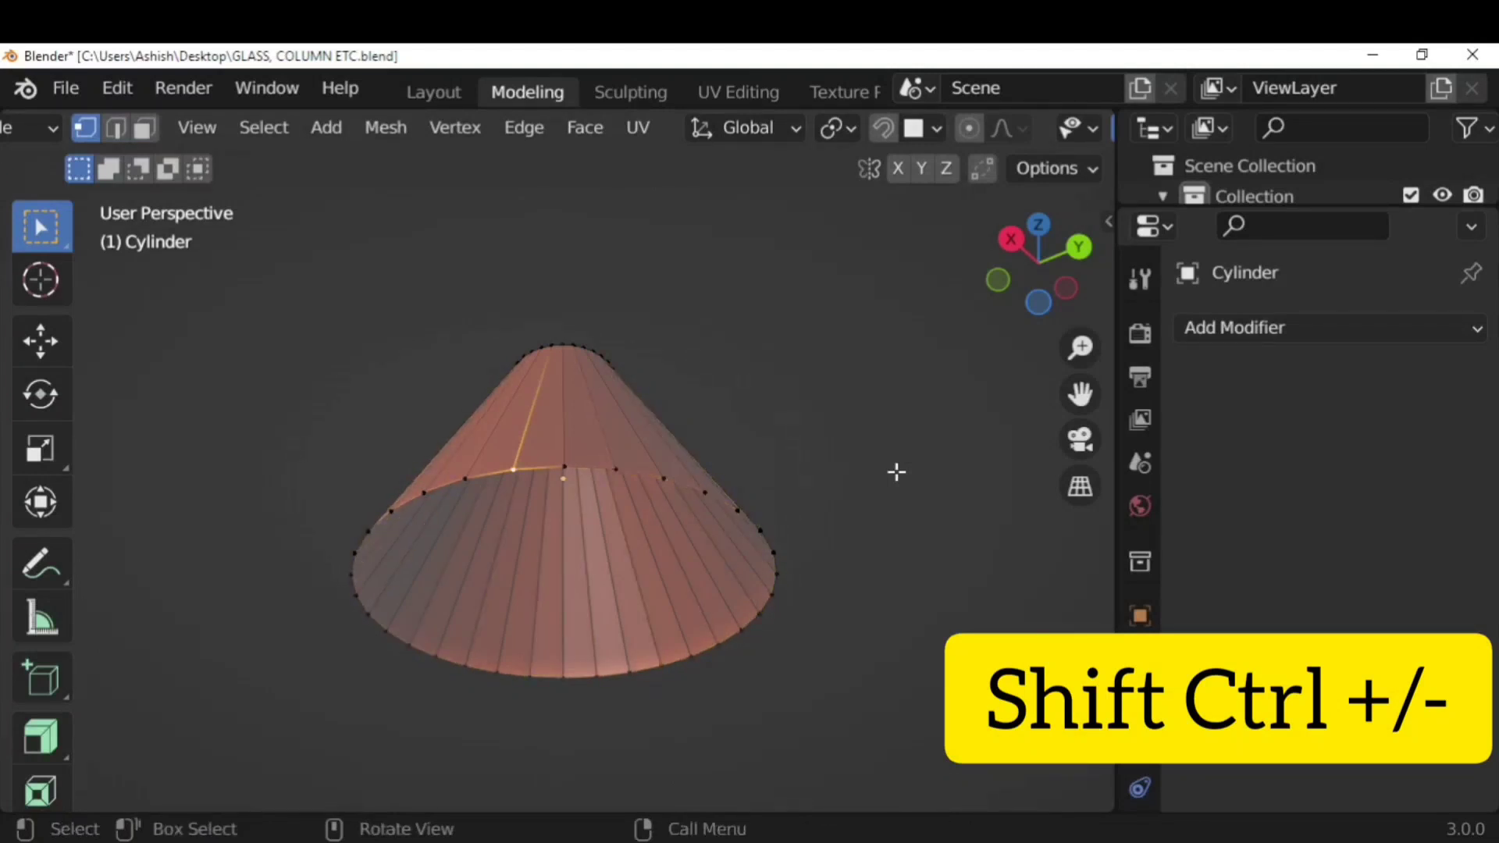
In face mode, select two side faces with one face between them and repeat that alternating pattern around the cone
left_click(526, 438)
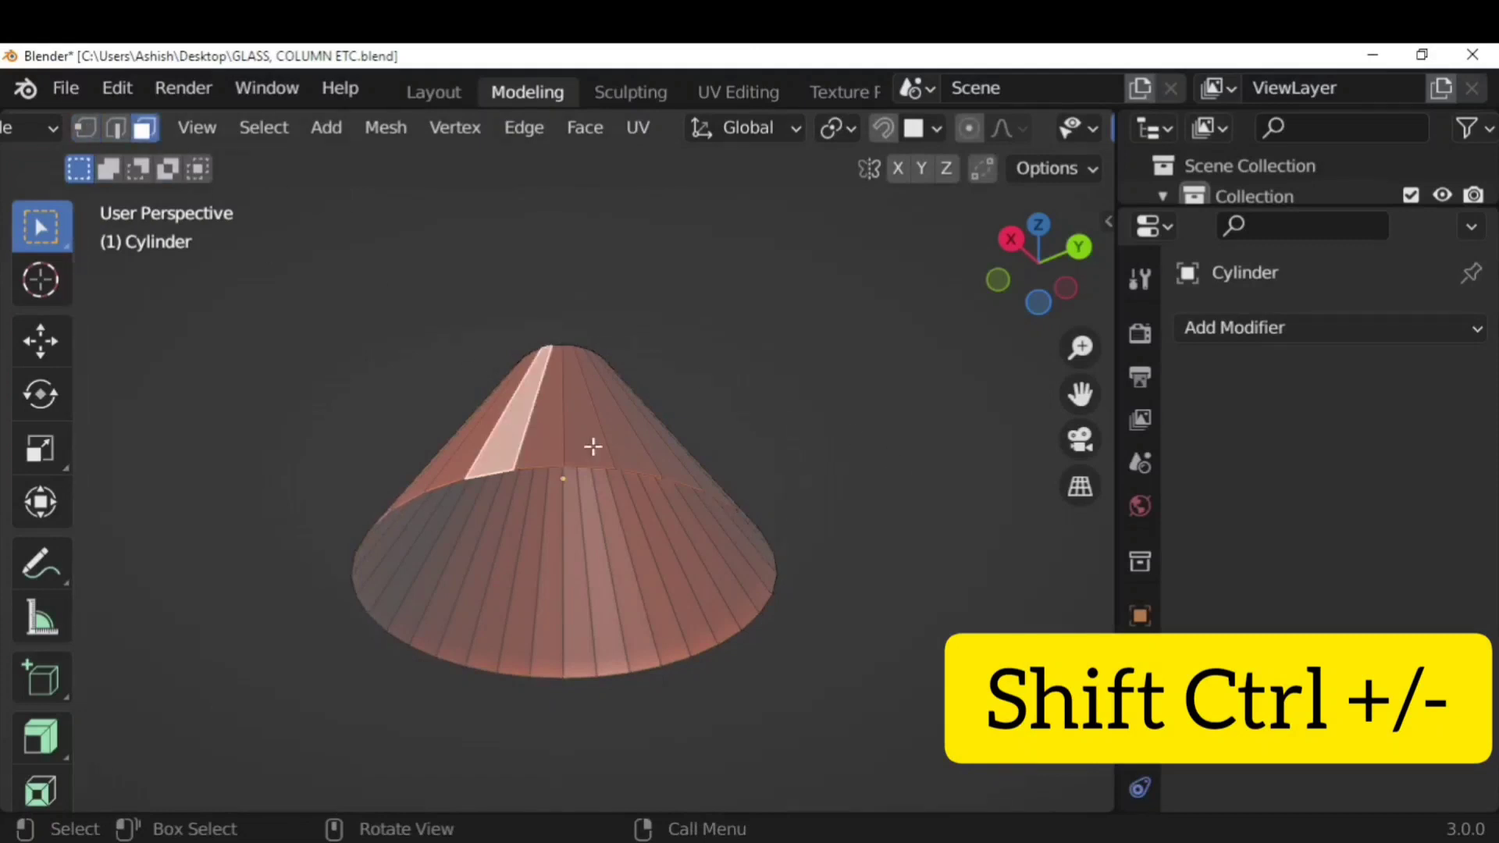
left_click(608, 442, "shift")
key("ctrl+shift+KP_Add")
key("ctrl+shift+KP_Add")
key("ctrl+shift+KP_Add")
key("ctrl+shift+KP_Add")
key("ctrl+shift+KP_Add")
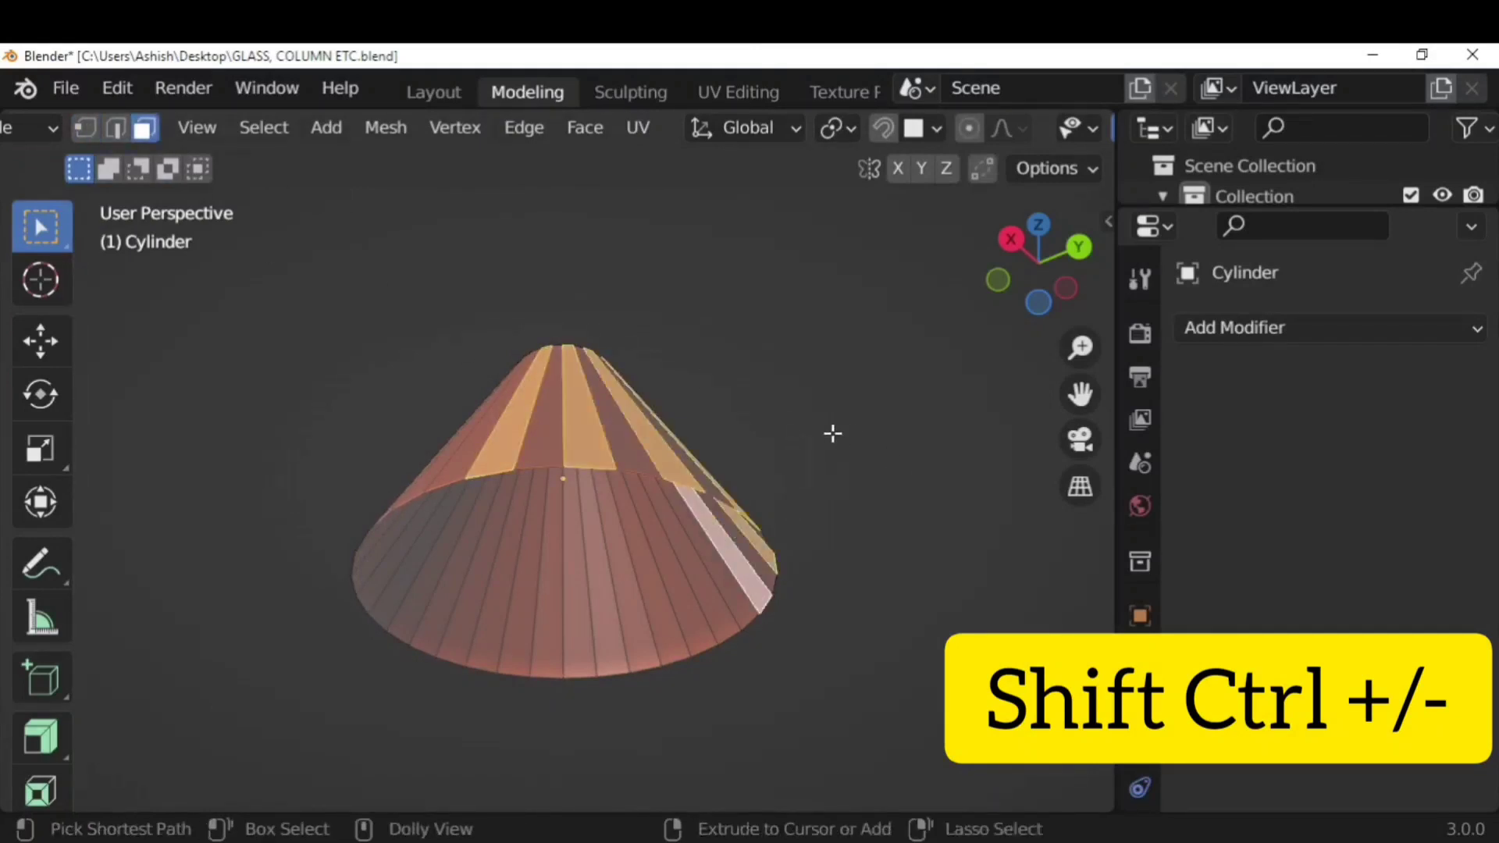
key("ctrl+shift+KP_Add")
key("ctrl+shift+KP_Add")
key("ctrl+shift+KP_Add")
key("ctrl+shift+KP_Add")
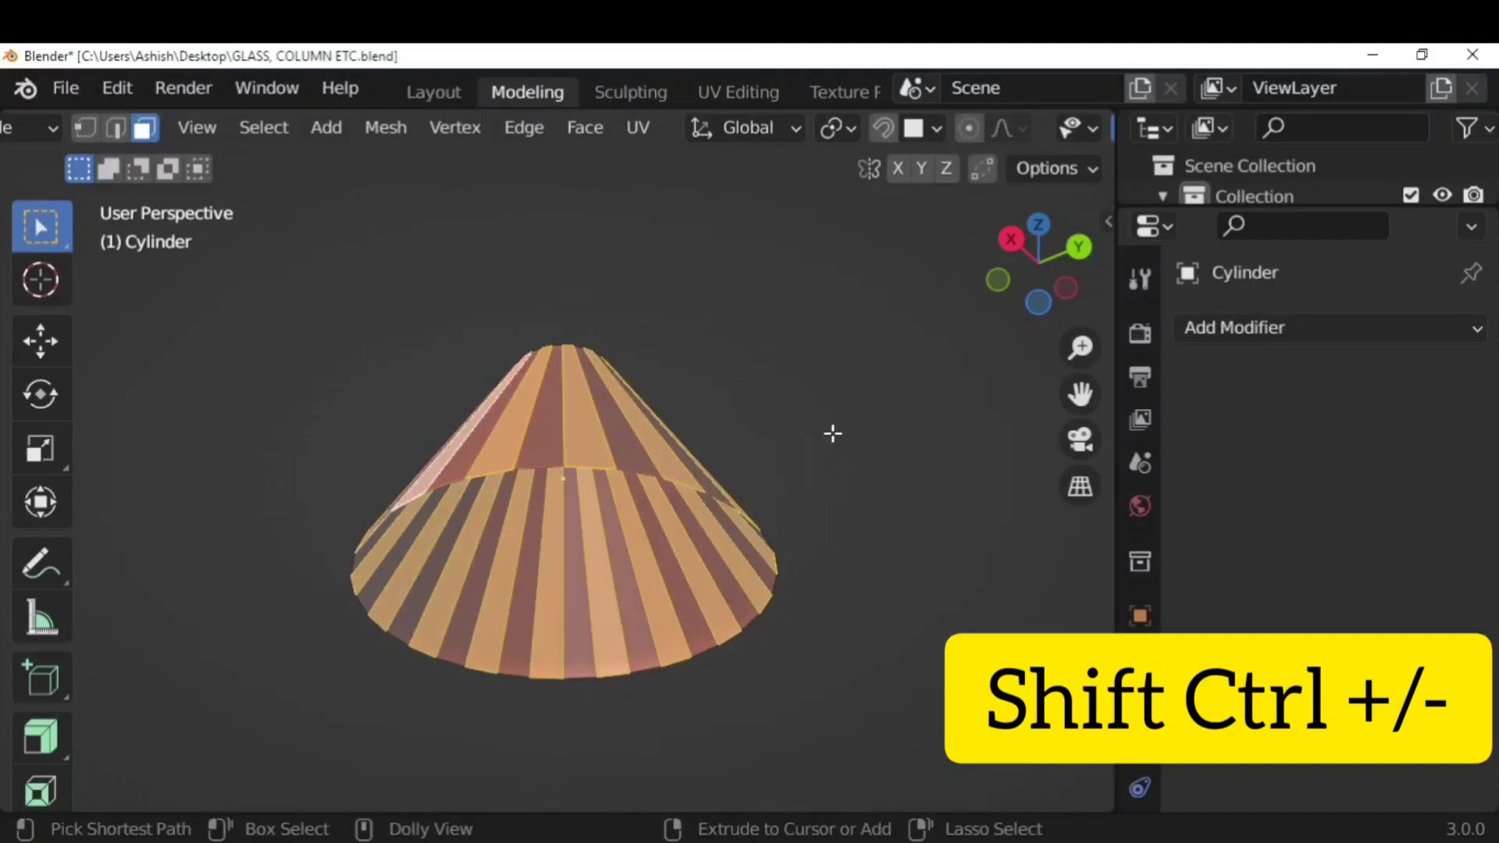
Shrink the alternating face selection back to the two starting faces
key("ctrl+shift+KP_Subtract")
key("ctrl+shift+KP_Subtract")
key("ctrl+shift+KP_Subtract")
key("ctrl+shift+KP_Subtract")
key("ctrl+shift+KP_Subtract")
key("ctrl+shift+KP_Subtract")
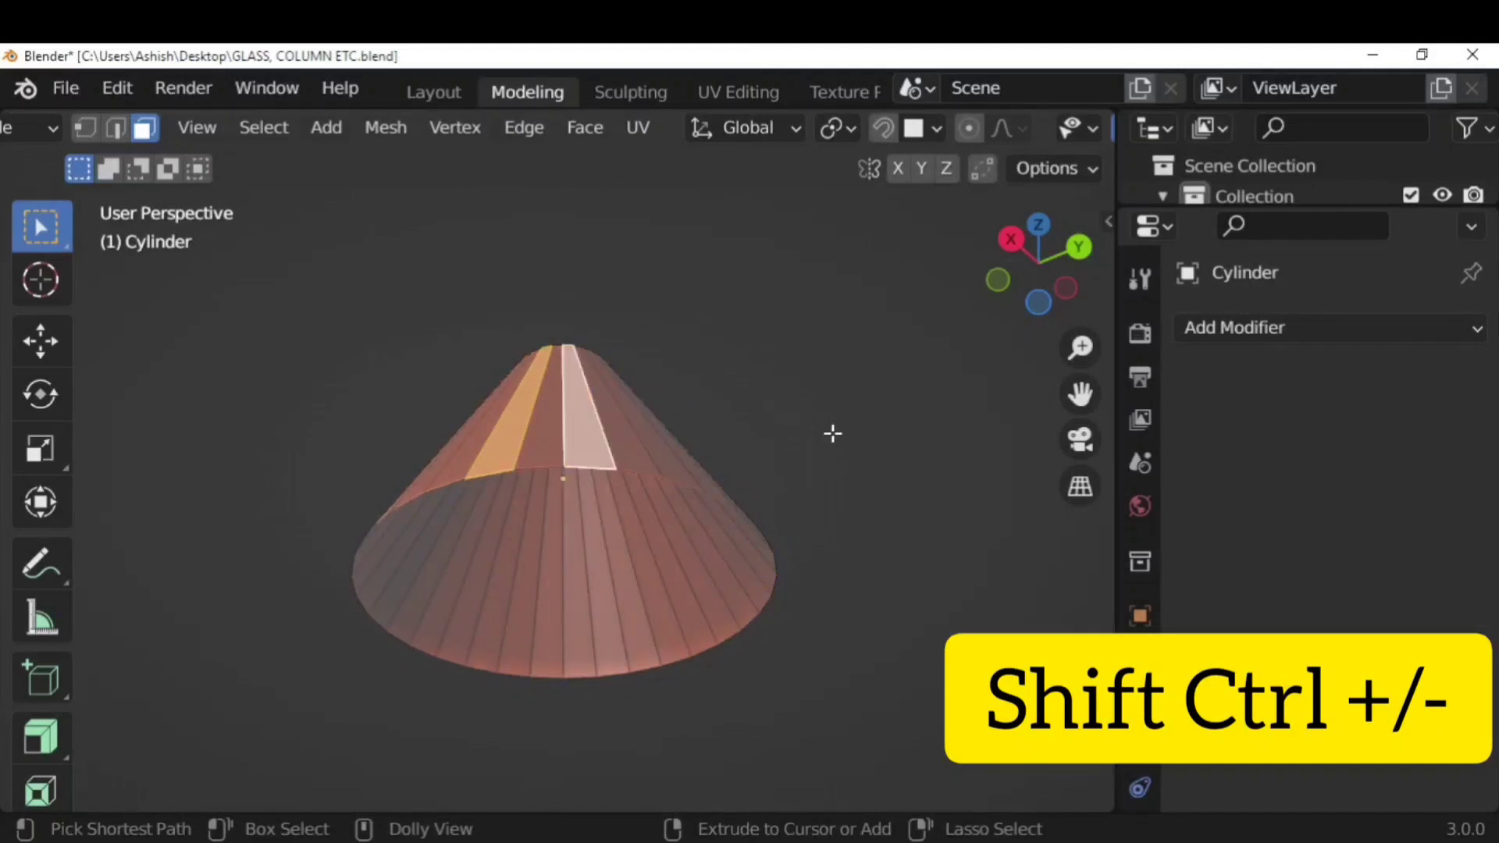
Select two side faces with two faces between them and extend the every-third-face pattern around the cone
left_click(725, 383)
left_click(495, 447)
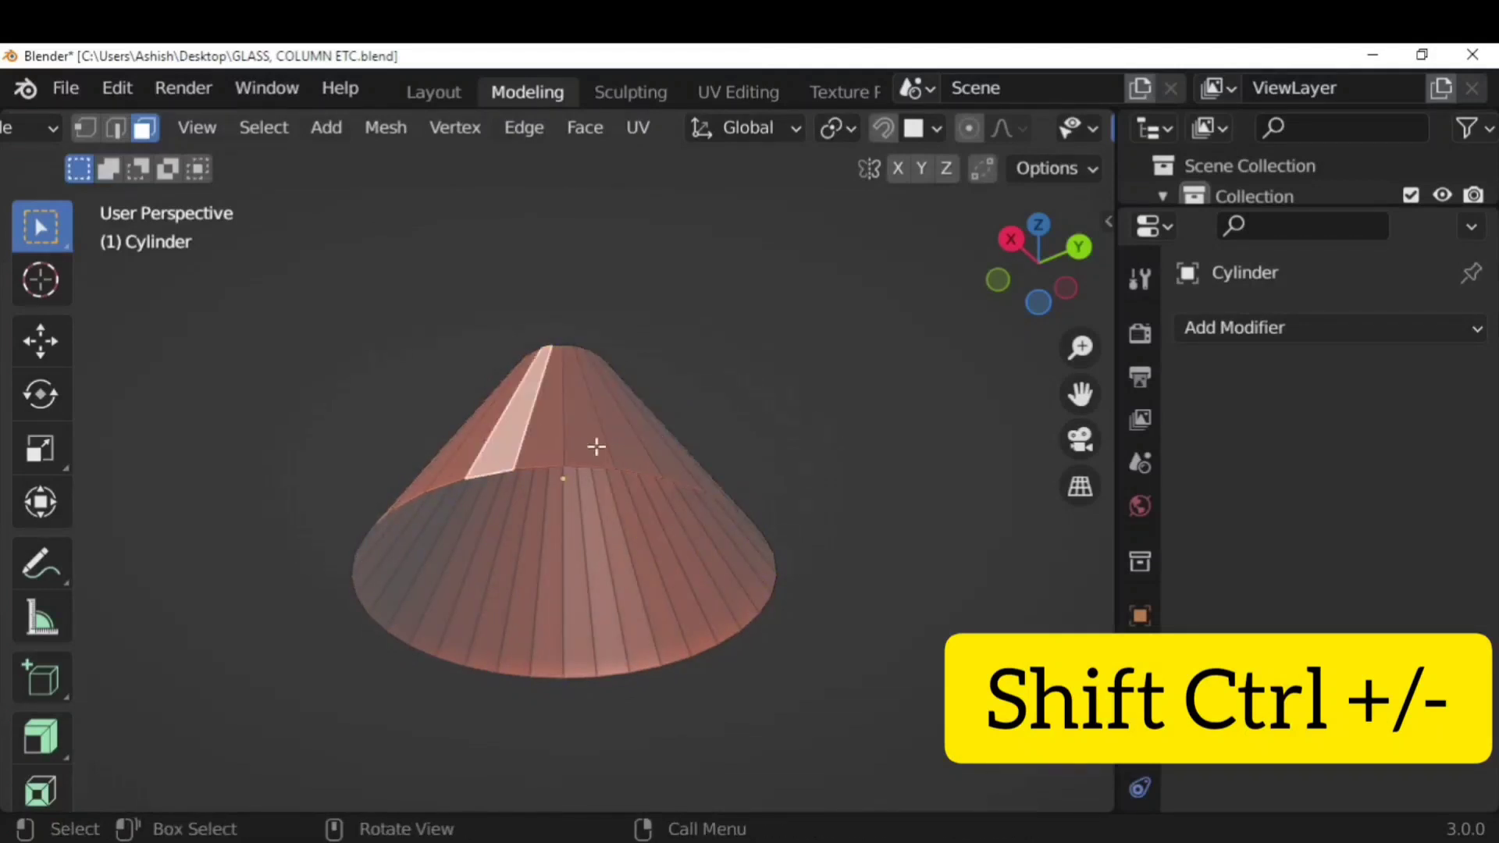
left_click(622, 441, "shift")
key("ctrl+shift+KP_Add")
key("ctrl+shift+KP_Add")
key("ctrl+shift+KP_Add")
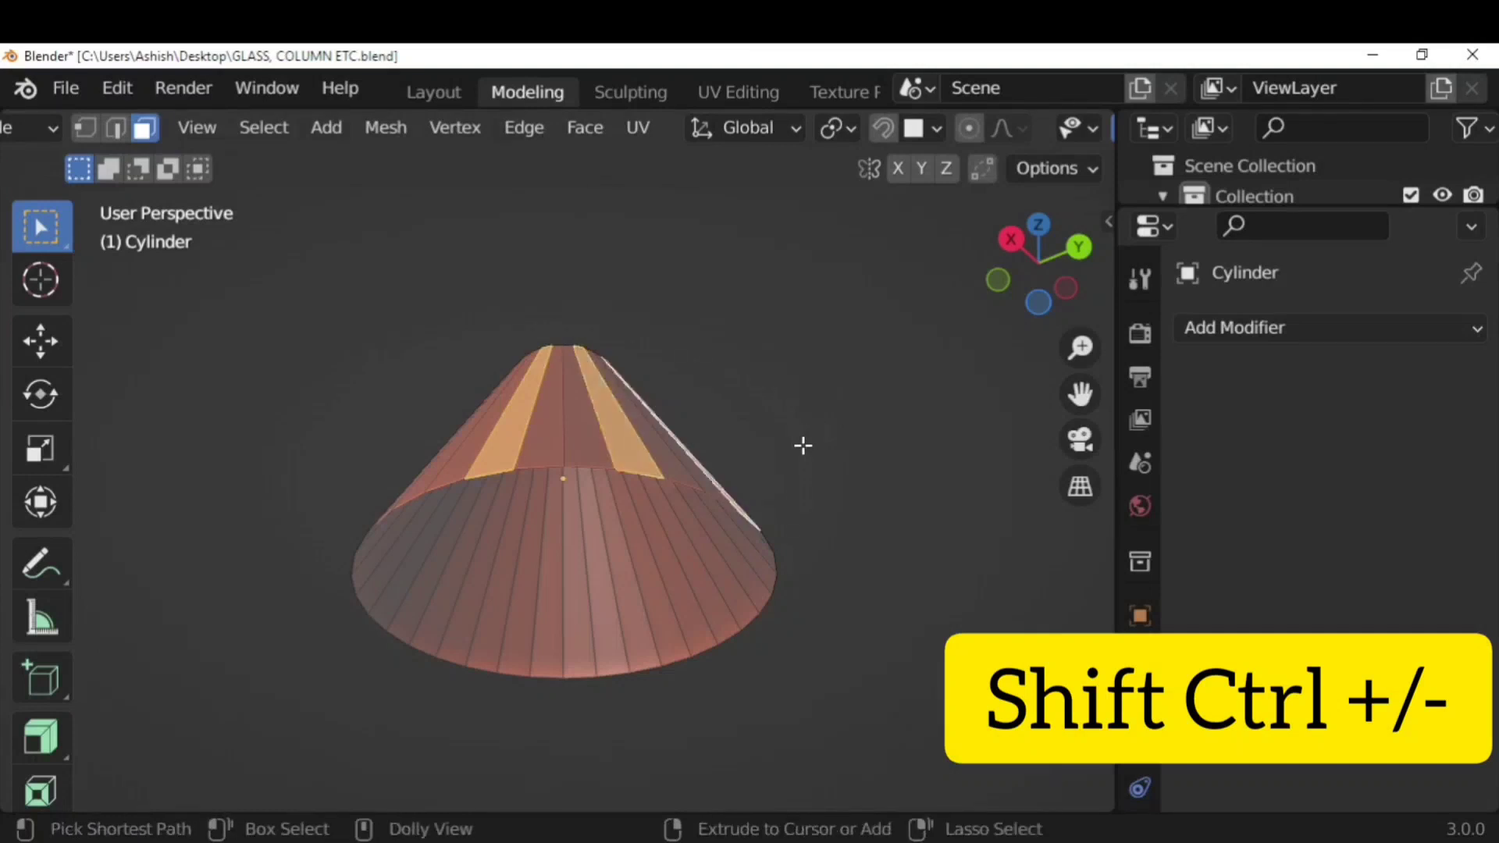
key("ctrl+shift+KP_Add")
key("ctrl+shift+KP_Add")
key("ctrl+shift+KP_Add")
key("ctrl+shift+KP_Add")
key("ctrl+shift+KP_Add")
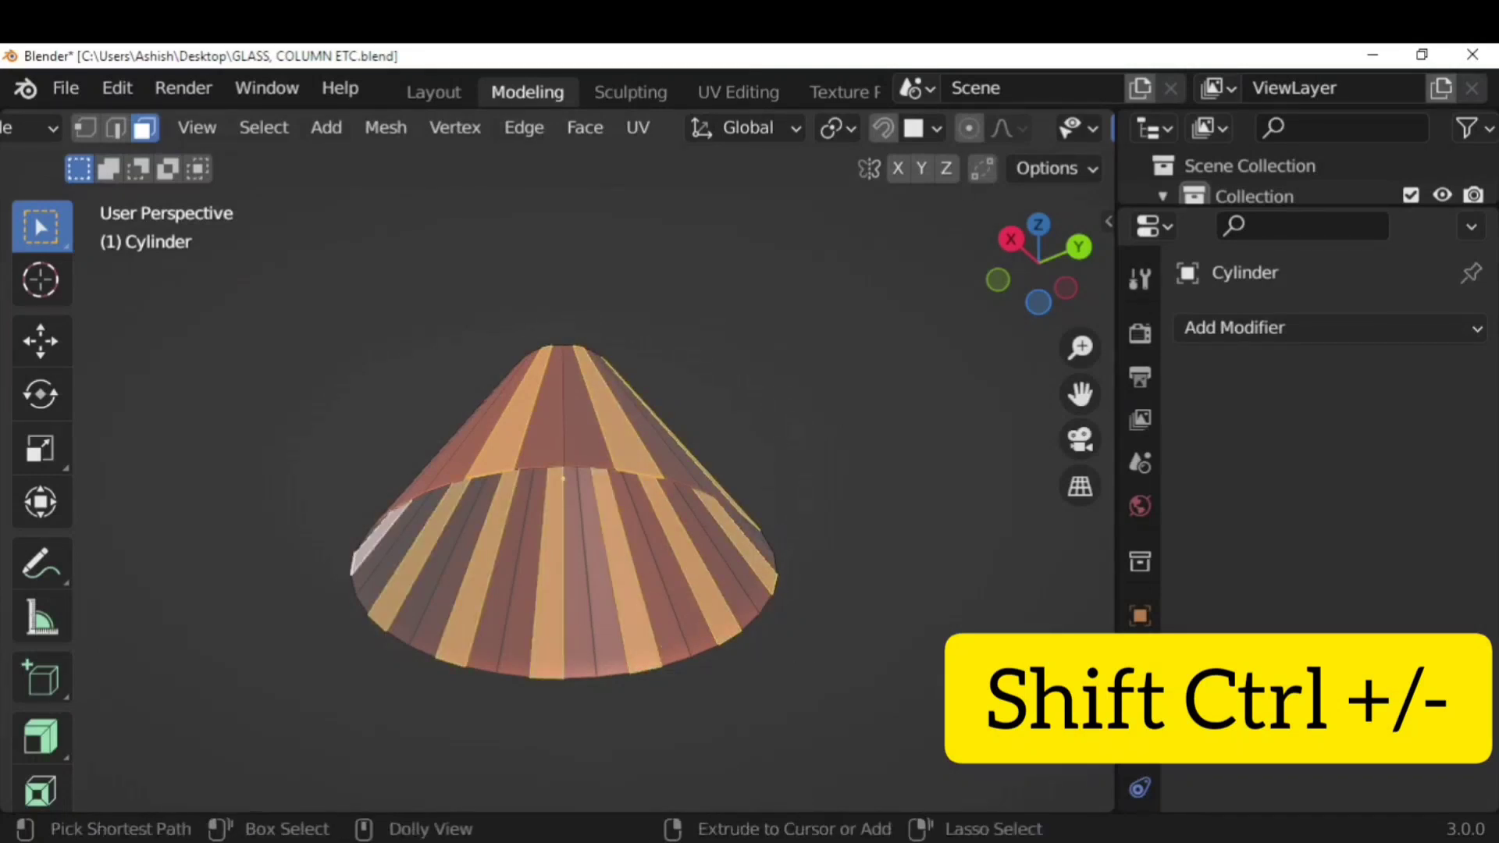
Shrink the every-third-face selection back to three faces, and clear it to finish editing the cone
key("ctrl+shift+KP_Subtract")
key("ctrl+shift+KP_Subtract")
key("ctrl+shift+KP_Subtract")
key("ctrl+shift+KP_Subtract")
key("ctrl+shift+KP_Subtract")
key("ctrl+shift+KP_Subtract")
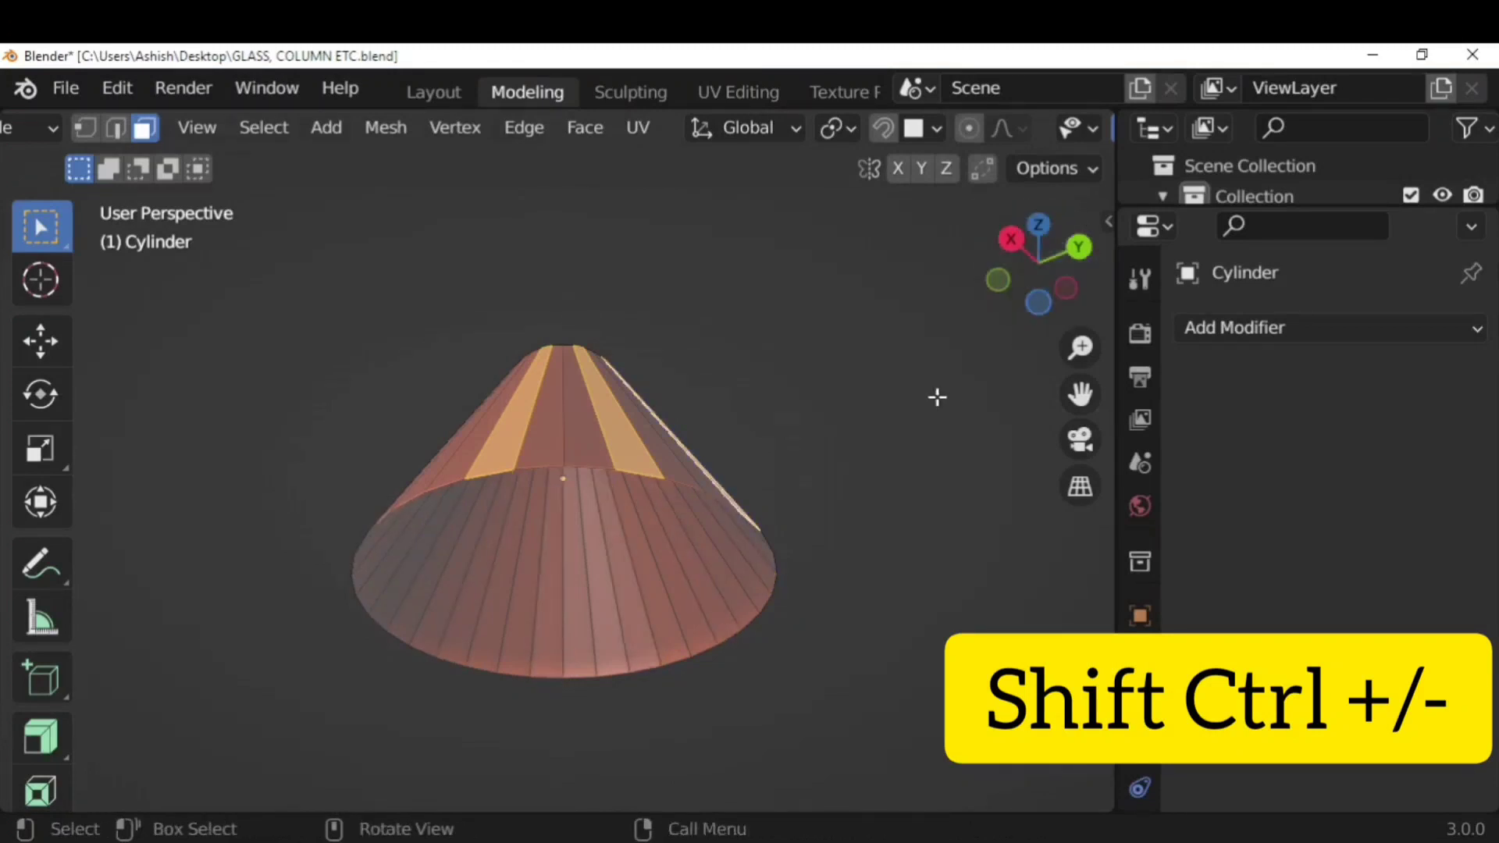
key("alt+a")
middle_click_drag(528, 391, 770, 539)
scroll(770, 539, "up", 3)
key("Tab")
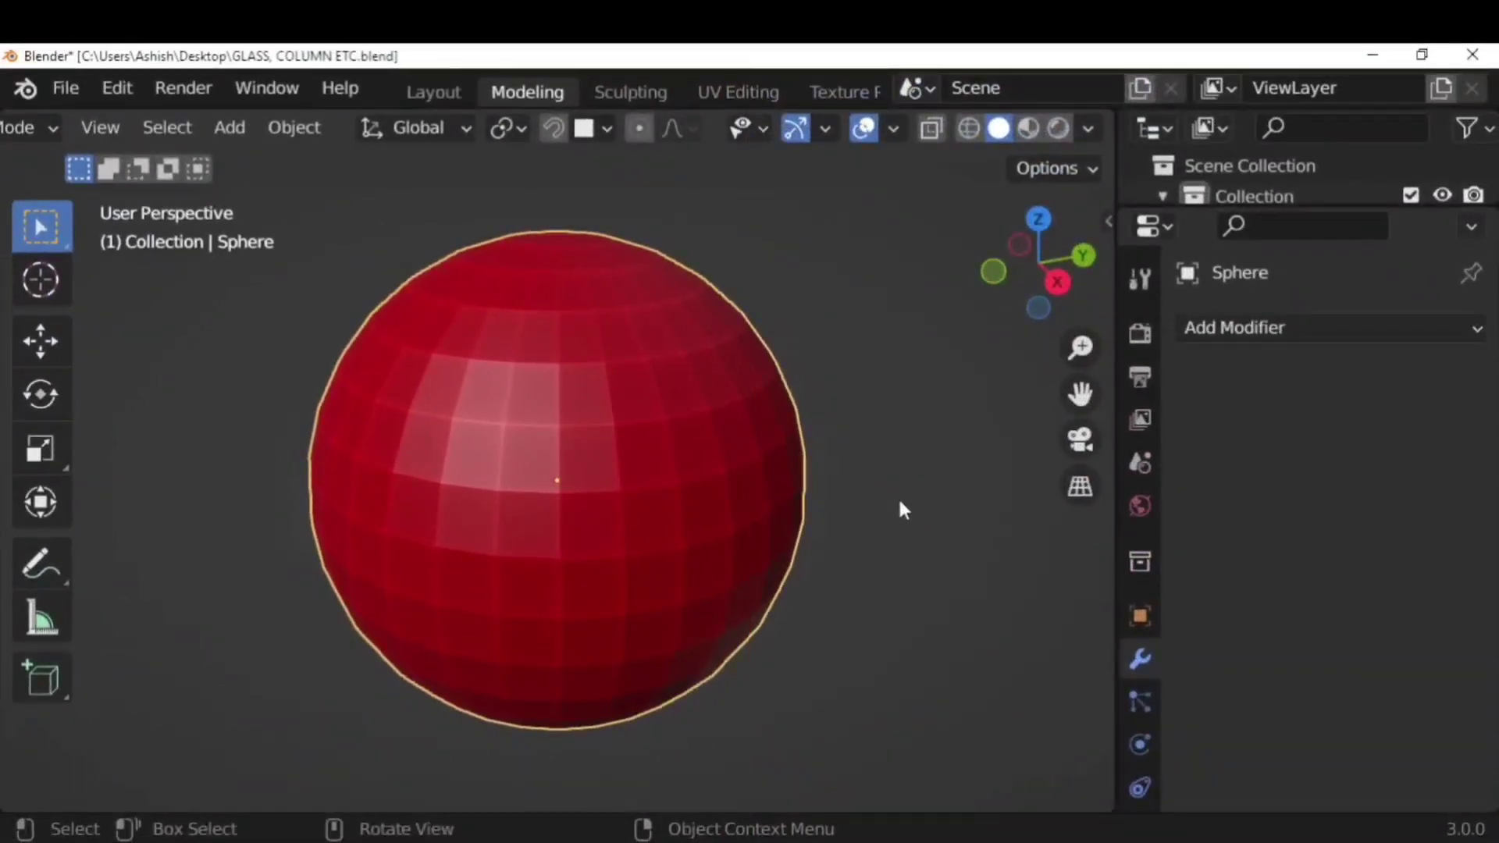
Start editing the sphere in face mode and select a vertical loop of faces running from pole to pole
key("Tab")
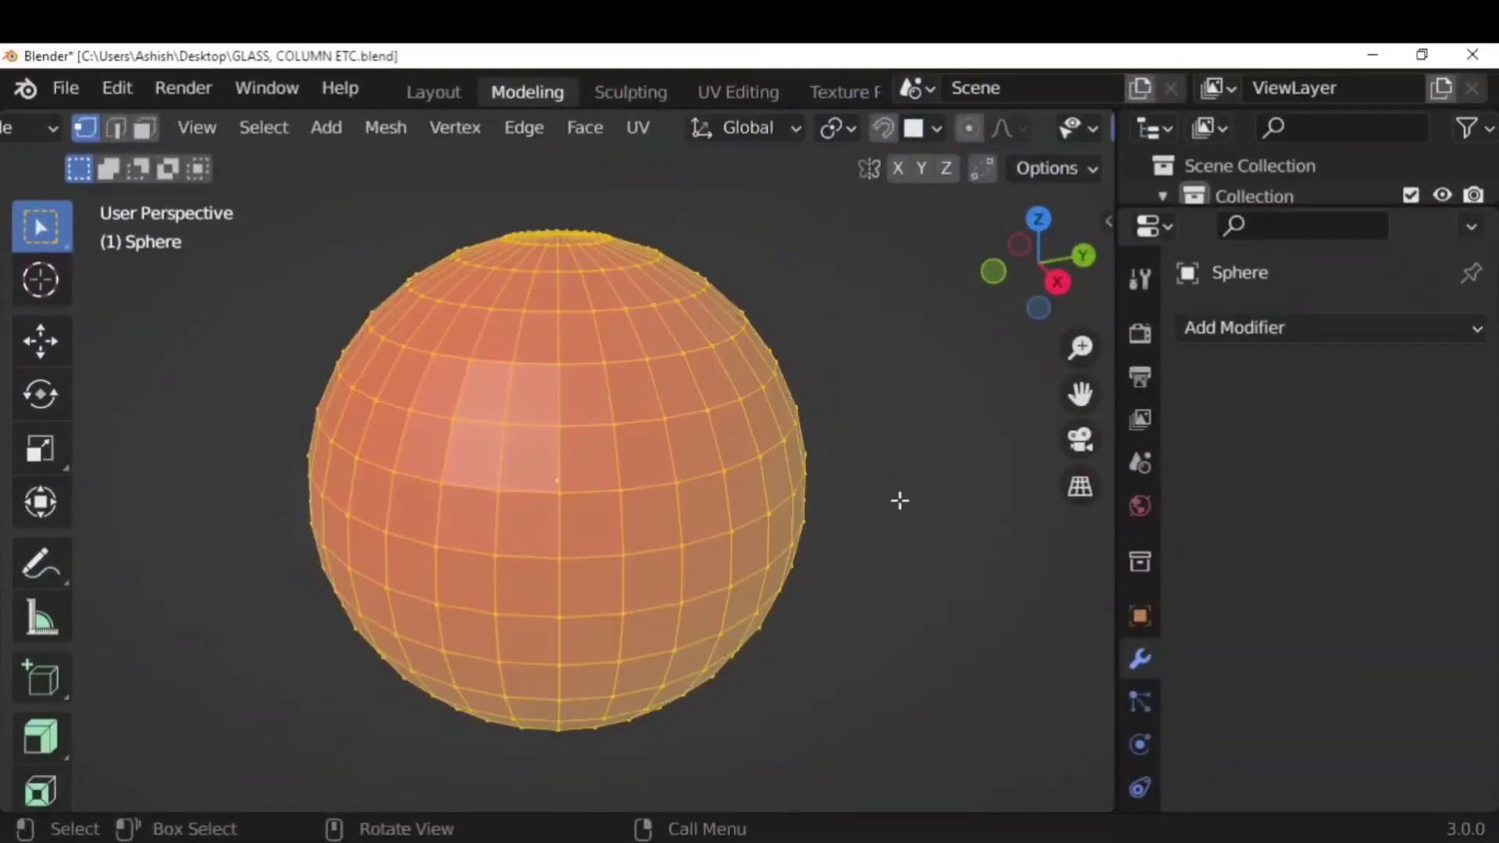
left_click(146, 128)
left_click(951, 431)
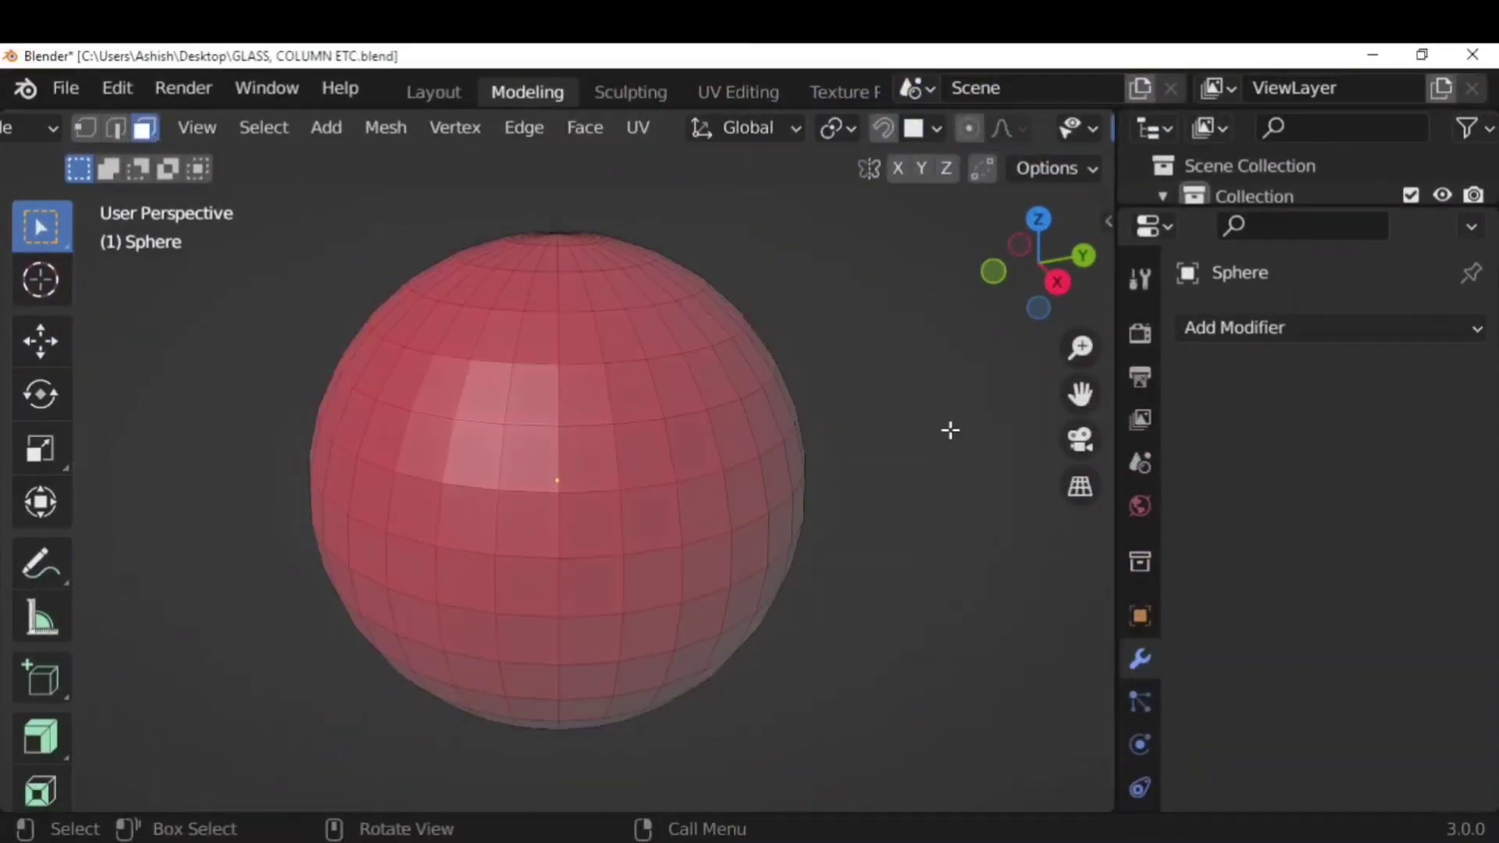
left_click(624, 391, "alt")
left_click(834, 451)
left_click(571, 390)
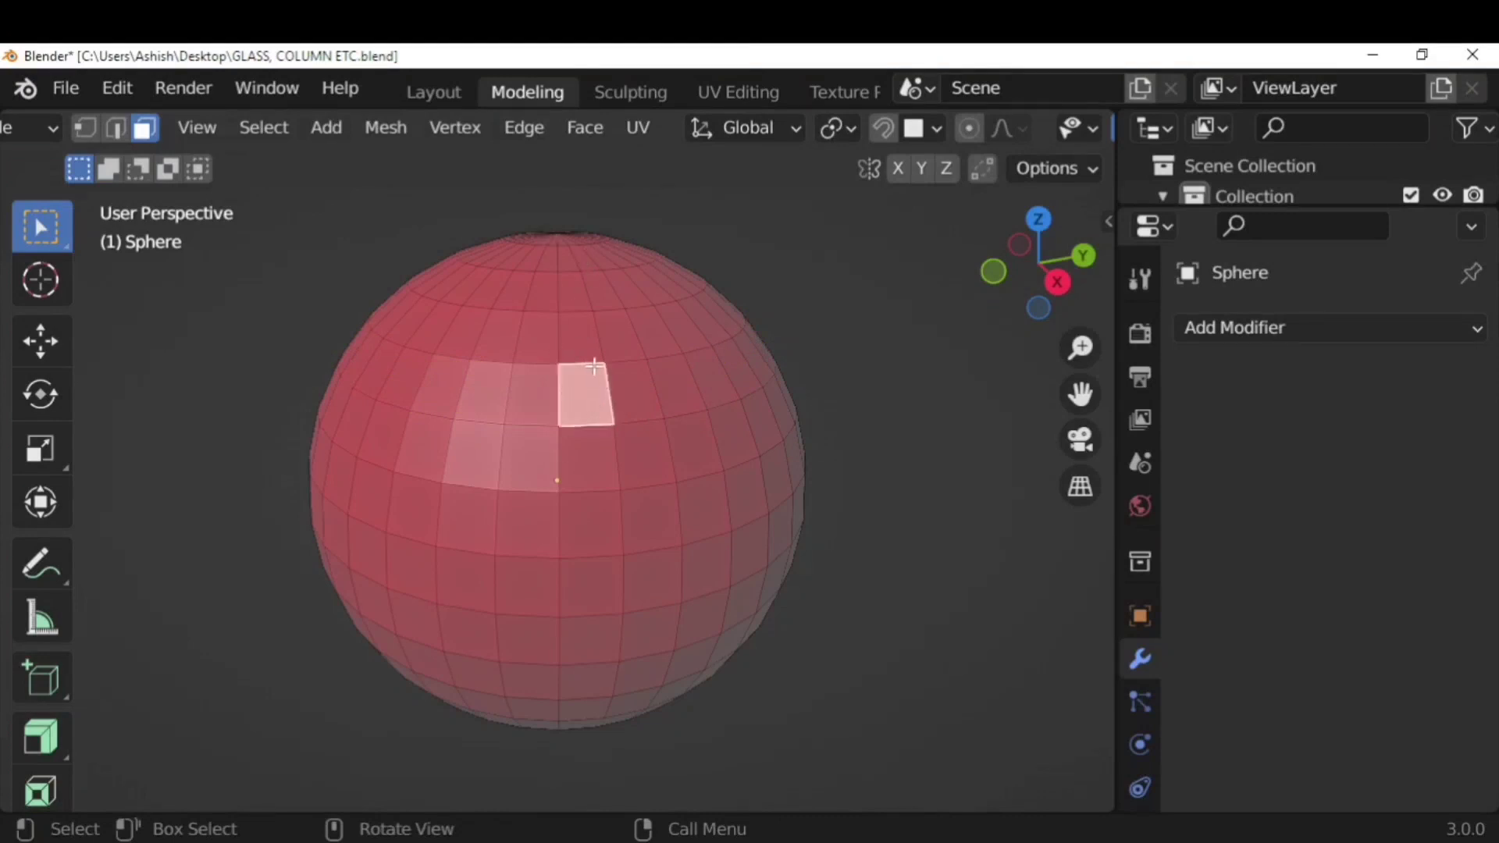
left_click(579, 347, "alt")
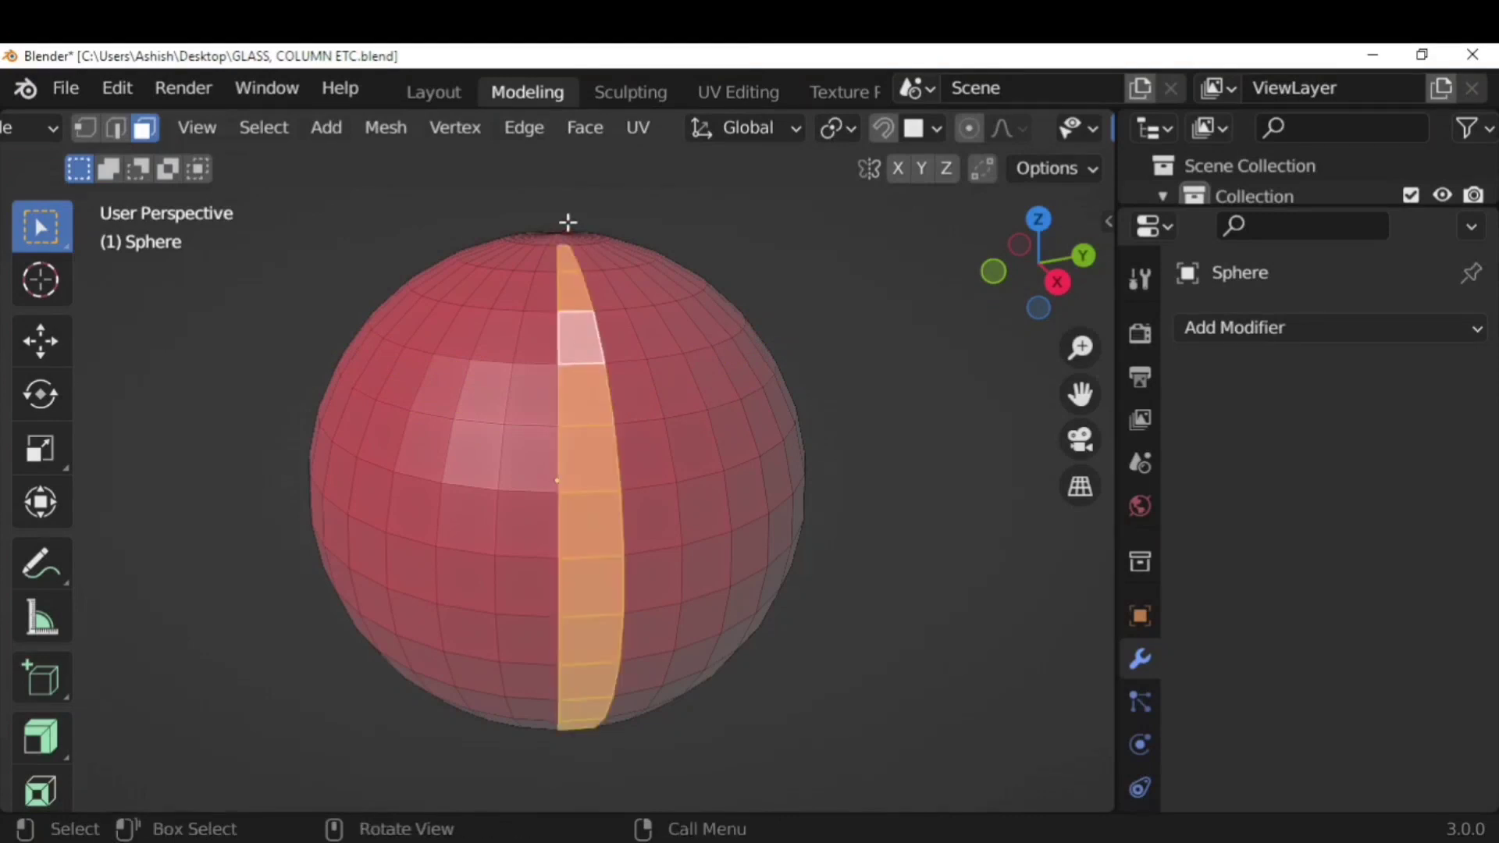
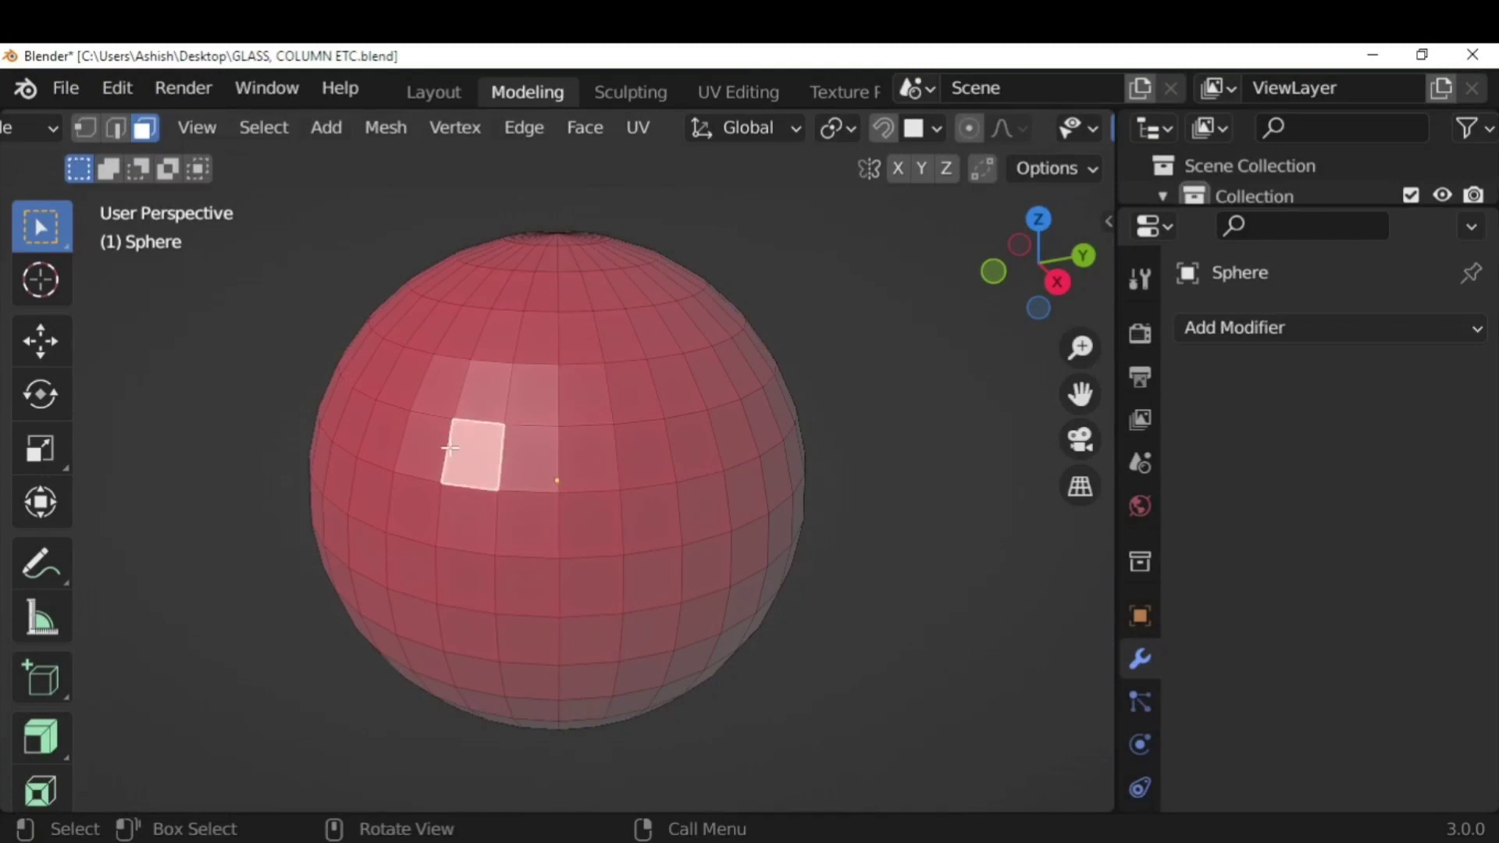
Select the horizontal loop of faces around the upper half of the sphere
left_click(495, 447, "alt")
left_click(531, 397)
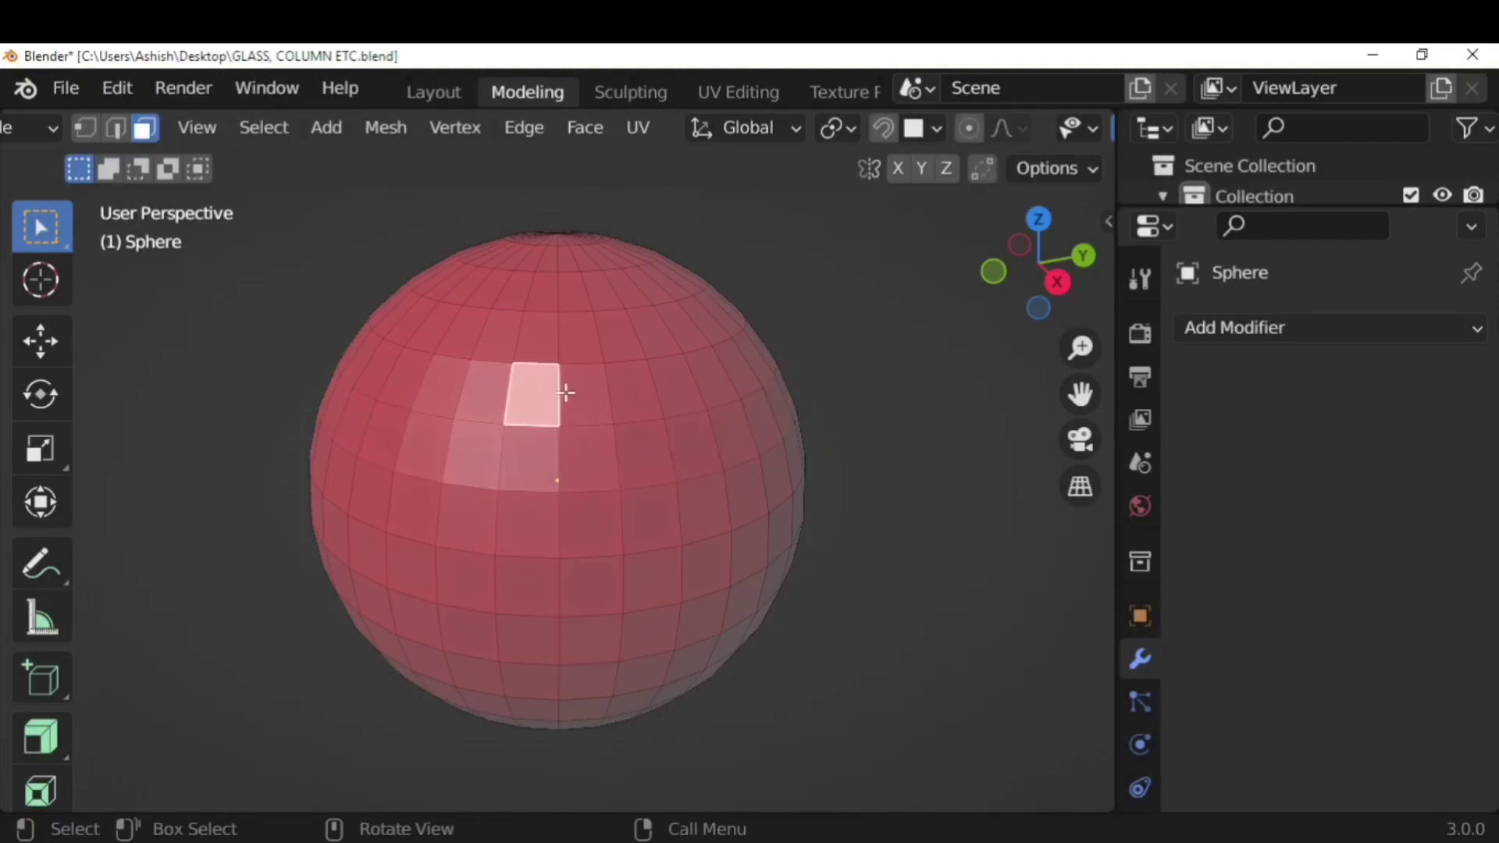
left_click(561, 395, "alt")
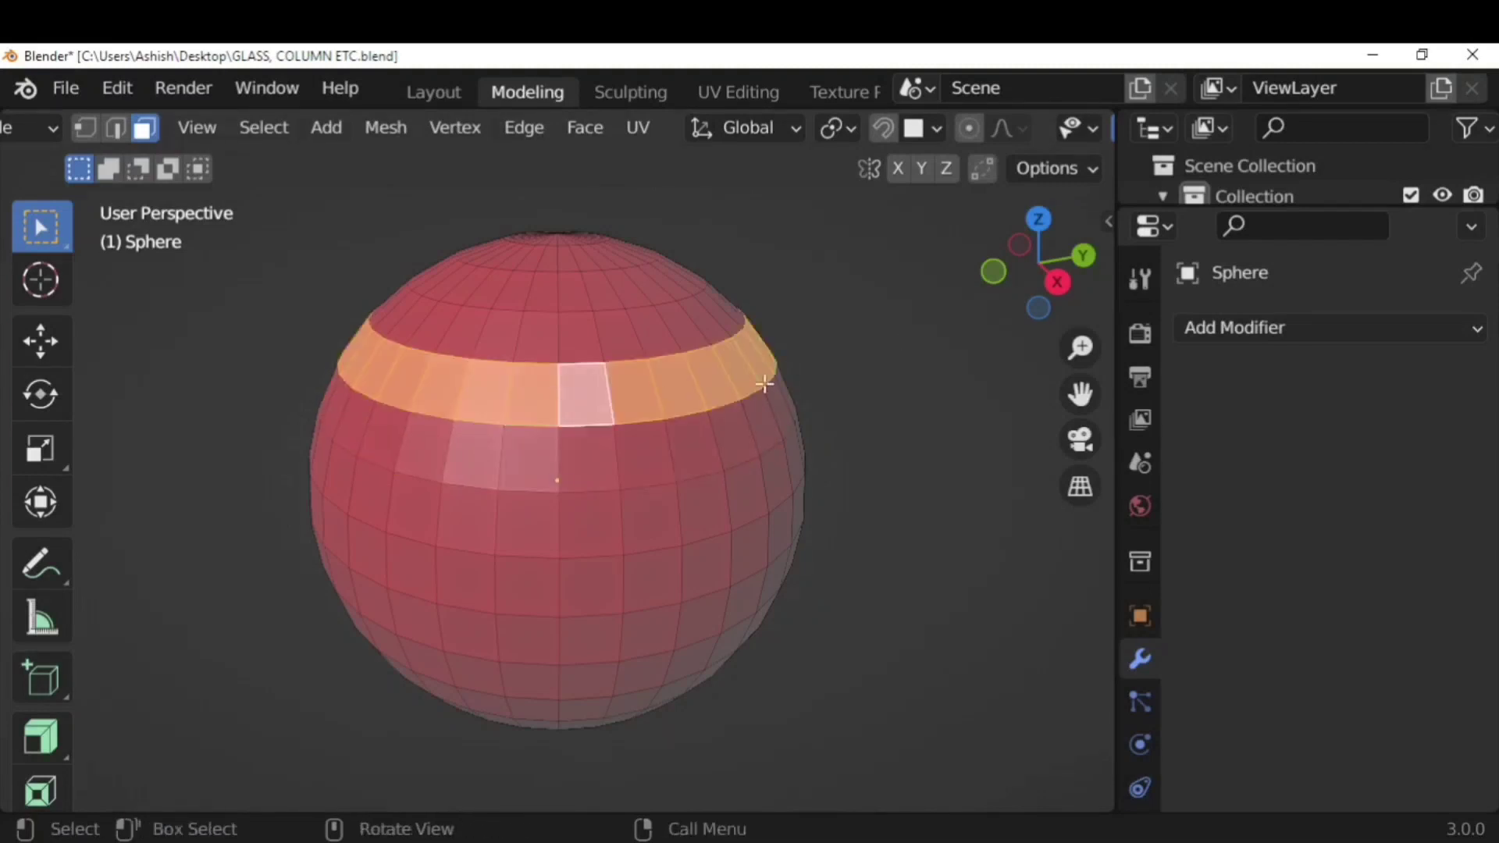
Select the vertical face loop just beside the sphere's centre line, then clear the selection and finish editing the sphere
left_click(550, 464)
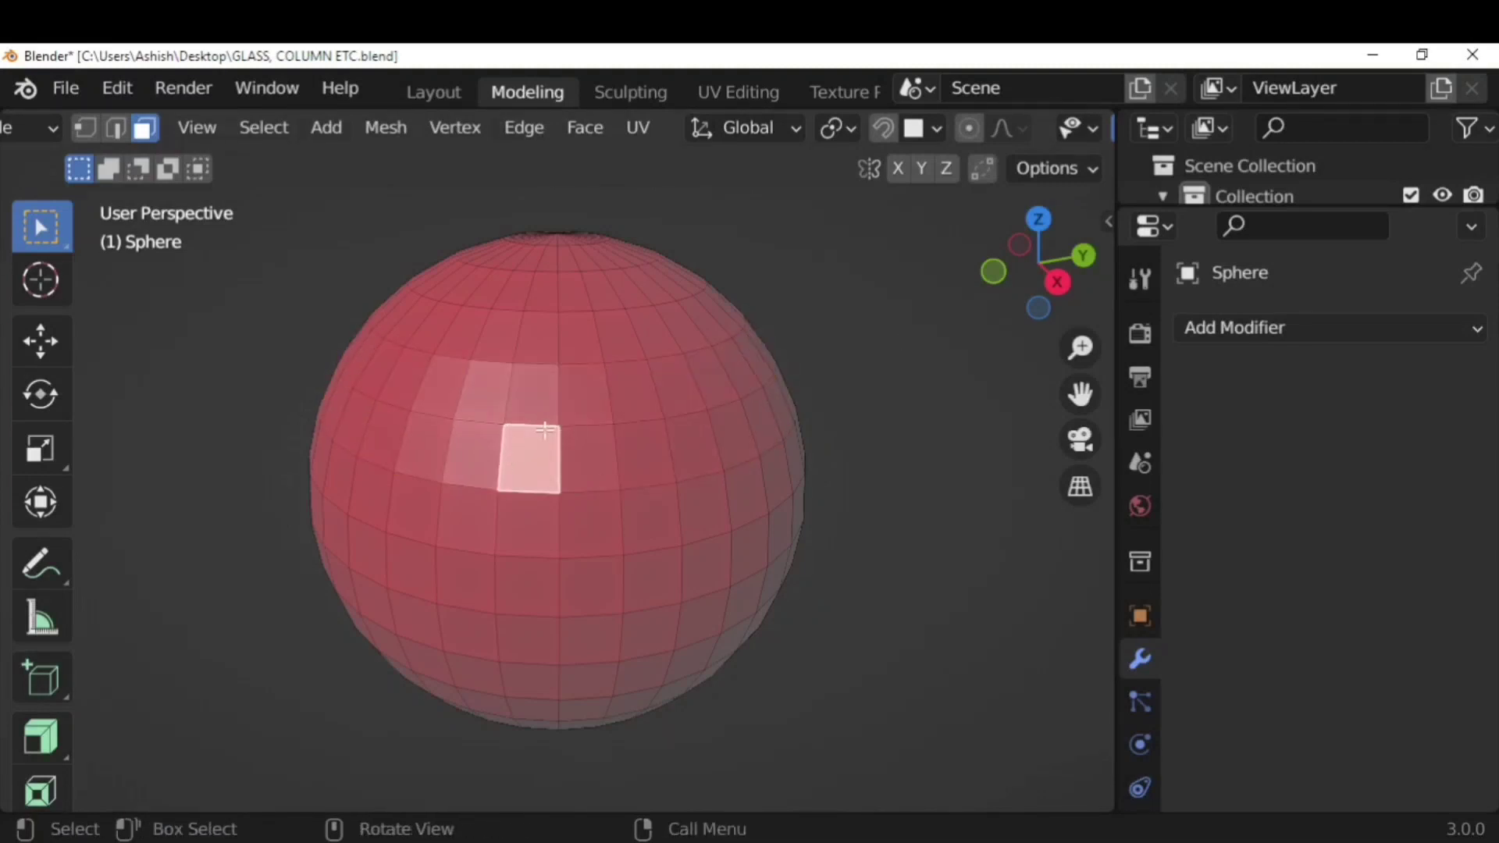
left_click(531, 491, "alt")
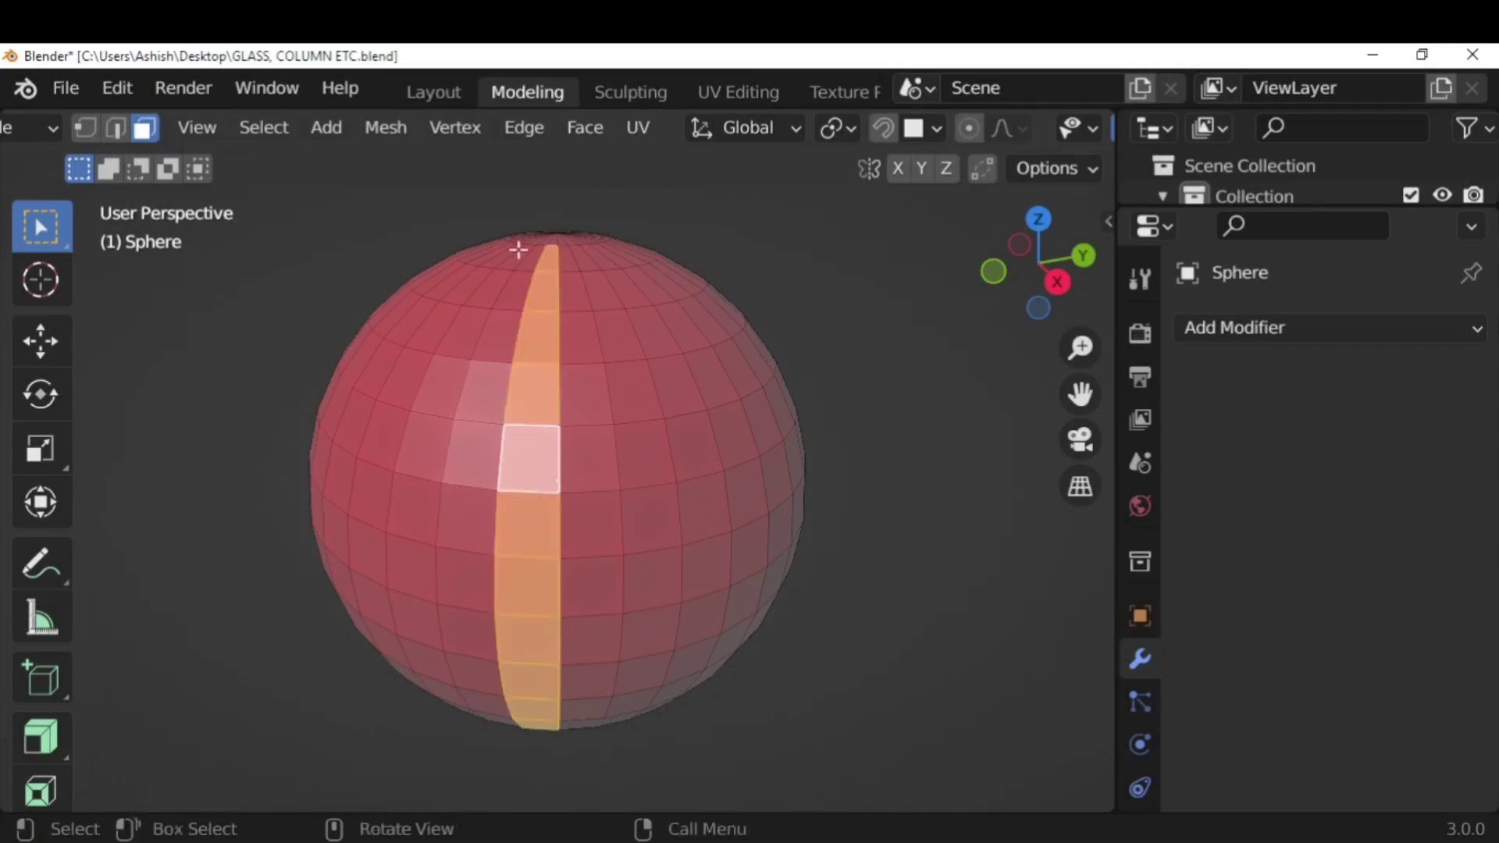
left_click(897, 337)
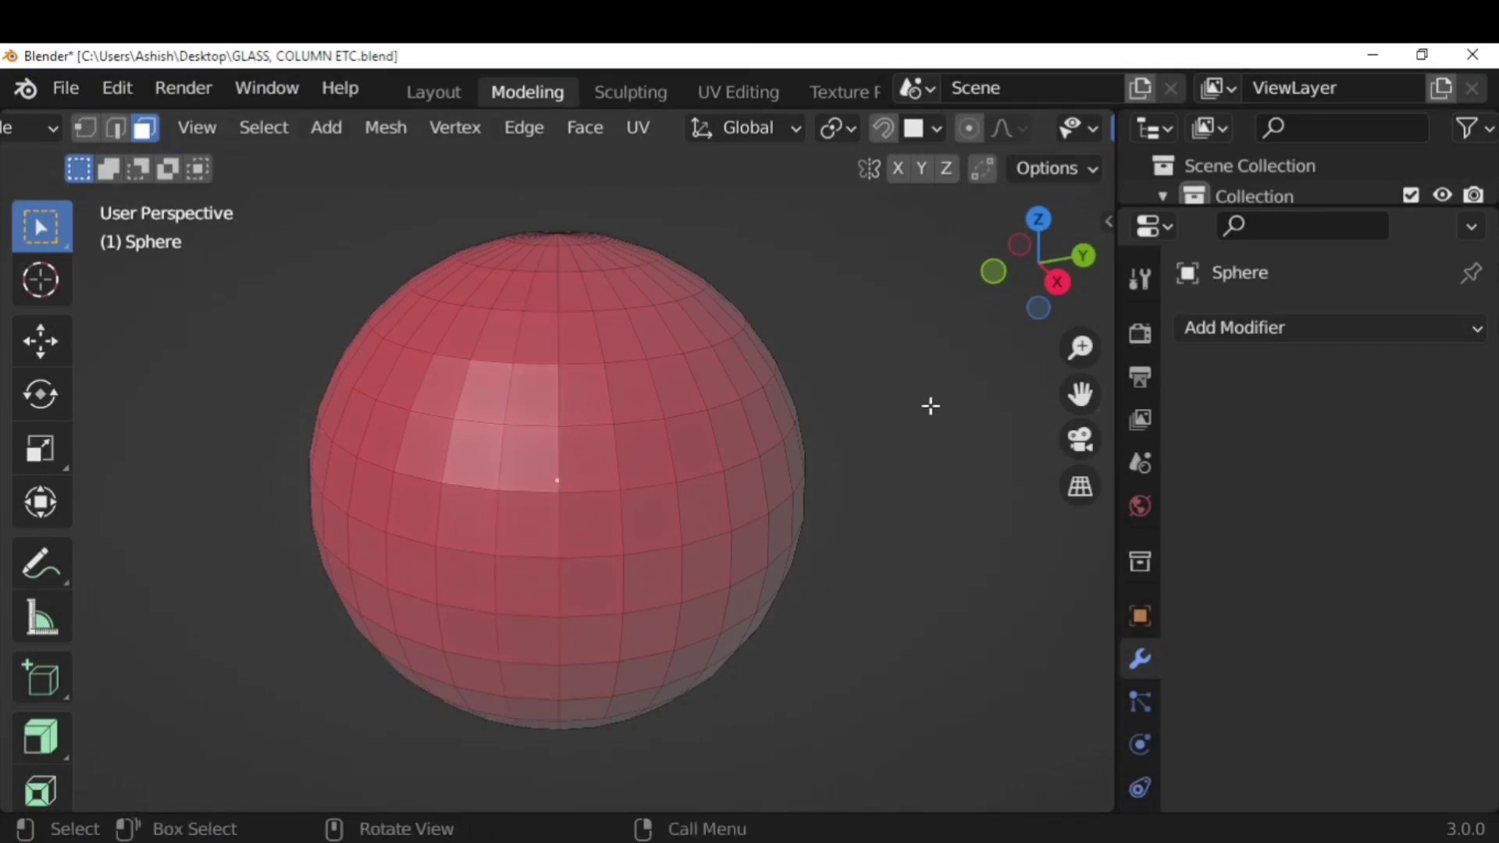
key("Tab")
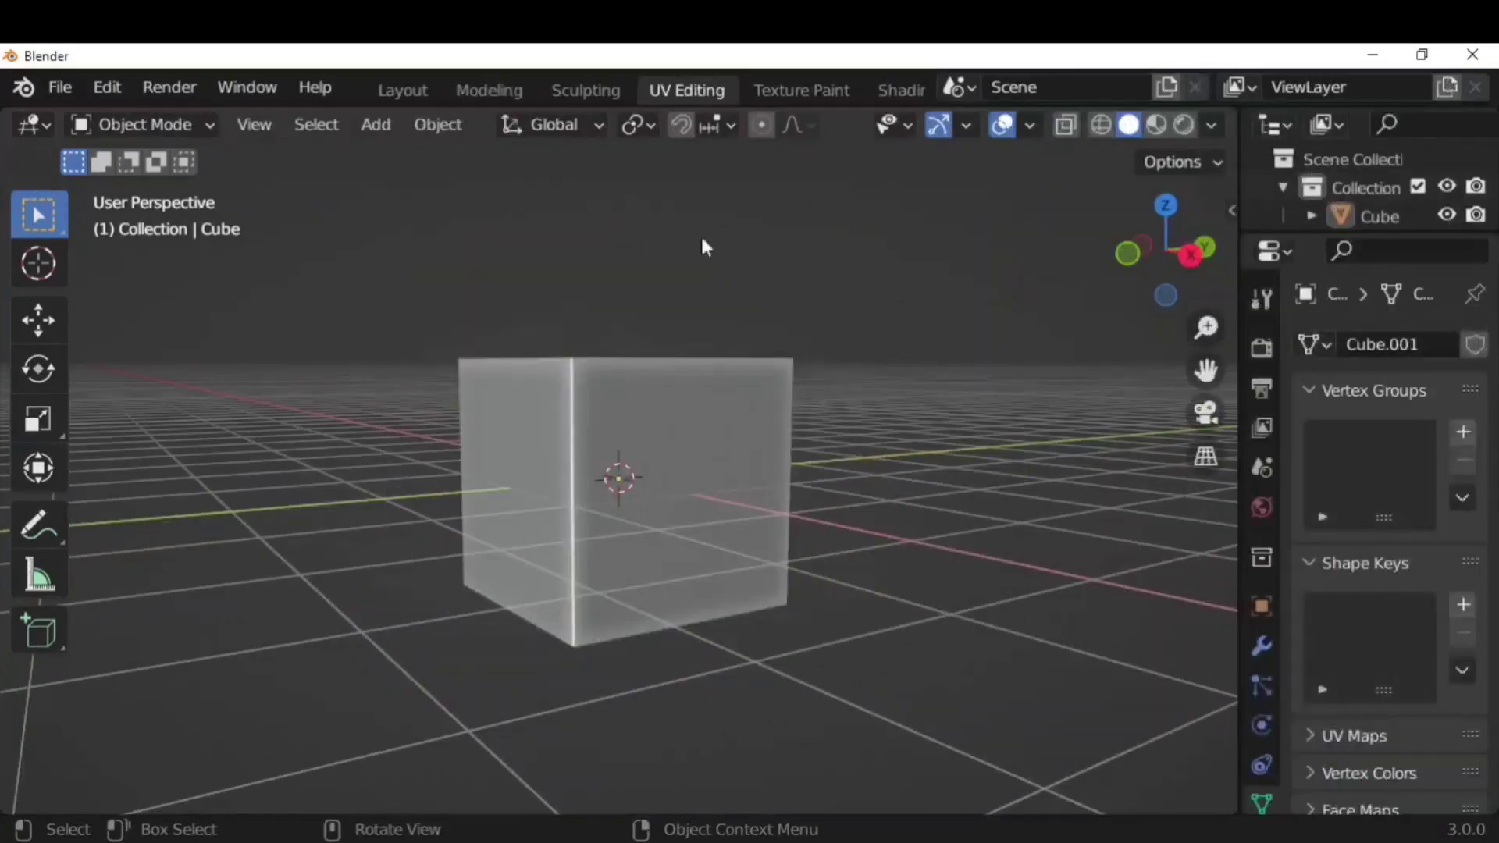
Show the cube in the right orthographic view and switch it to Sculpt Mode
left_click(1192, 256)
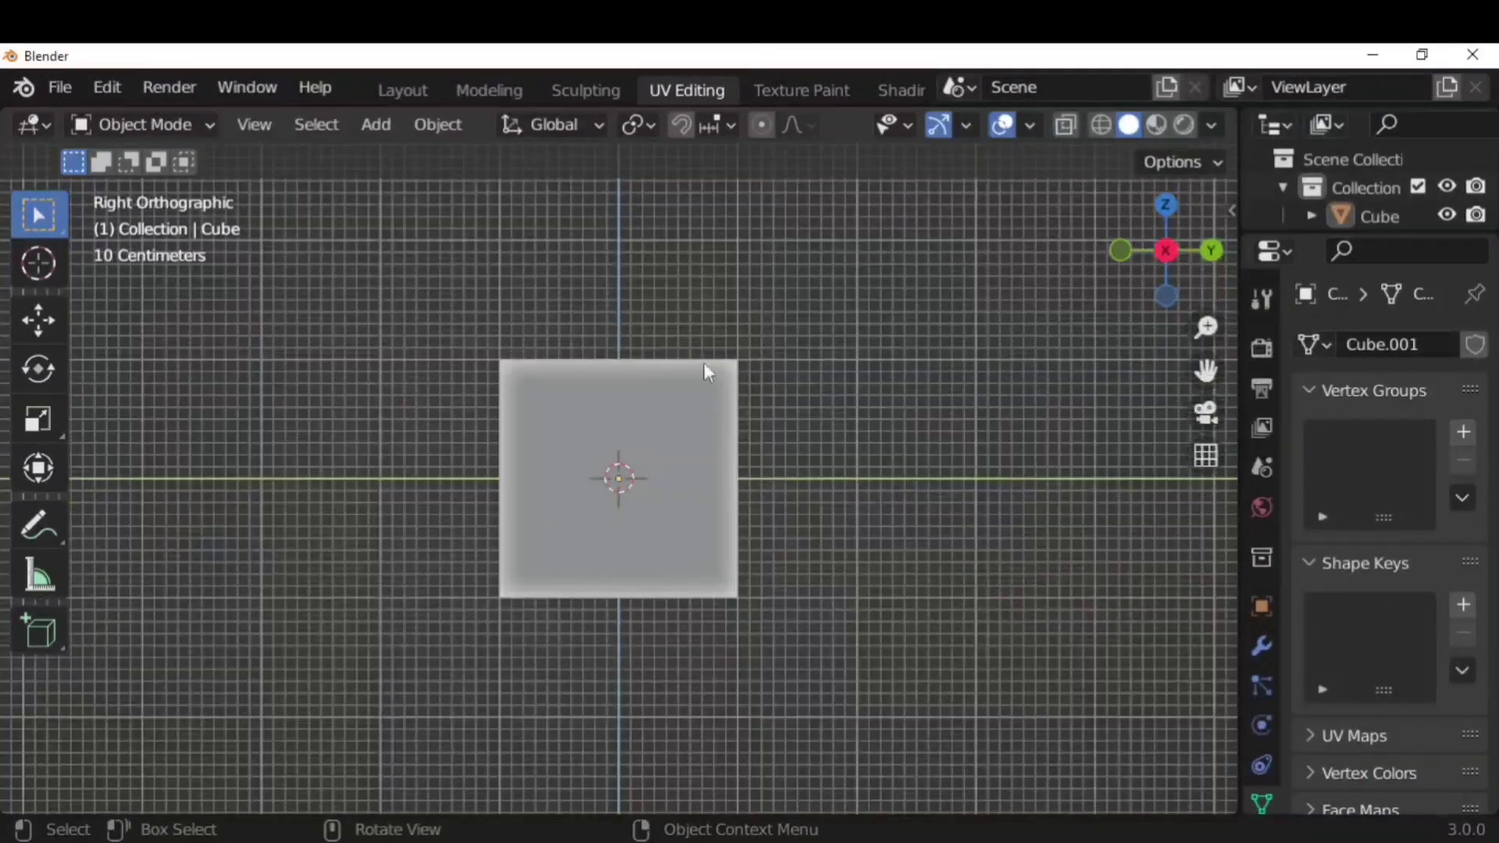
scroll(586, 434, "up", 2)
left_click(127, 134)
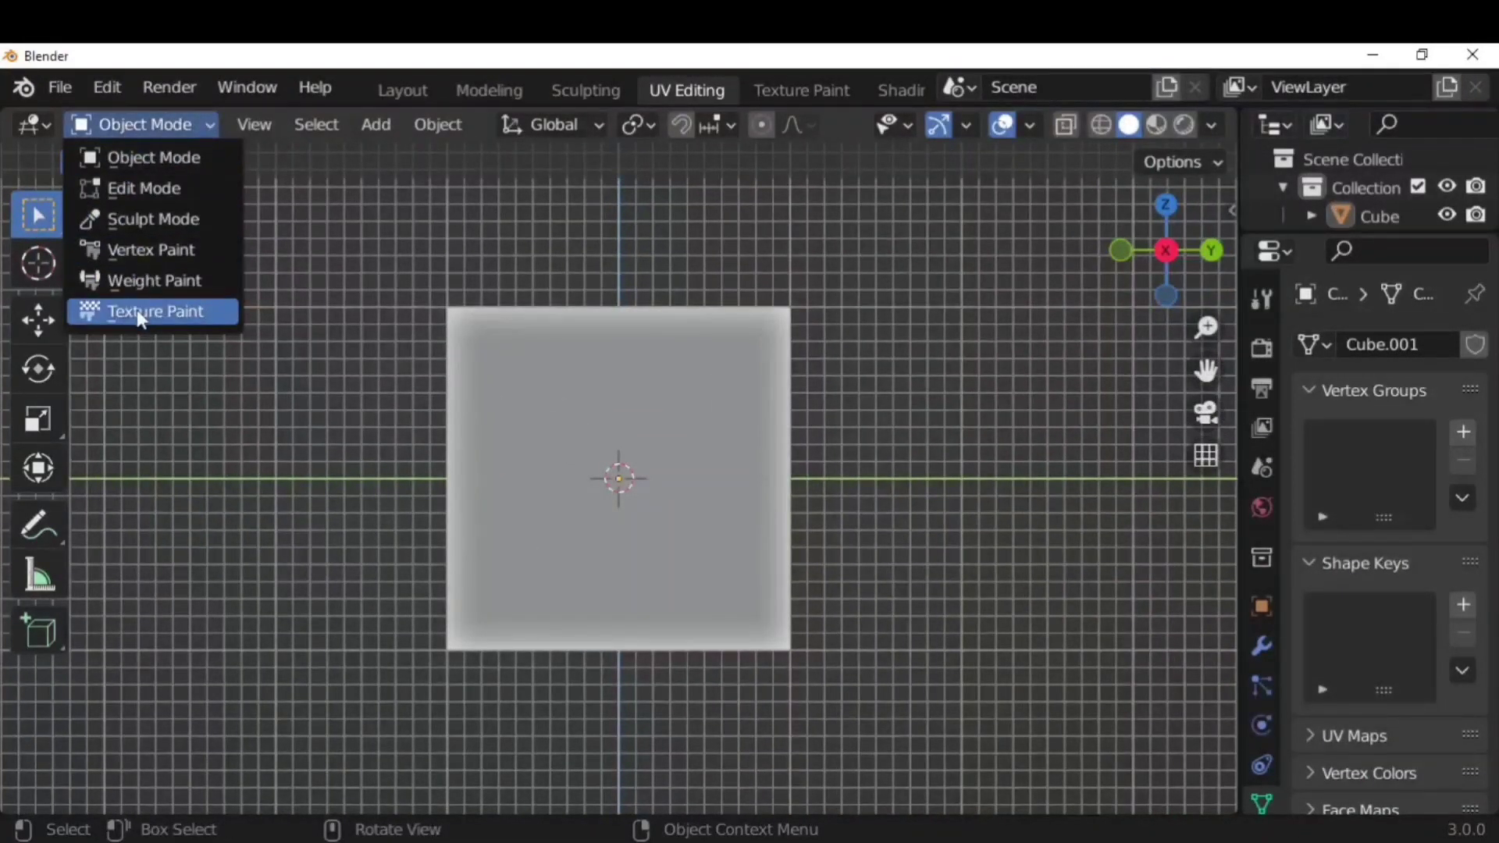
left_click(149, 220)
Cut four rectangular holes of different sizes through the cube from the right view with Box Trim
scroll(27, 578, "down", 15)
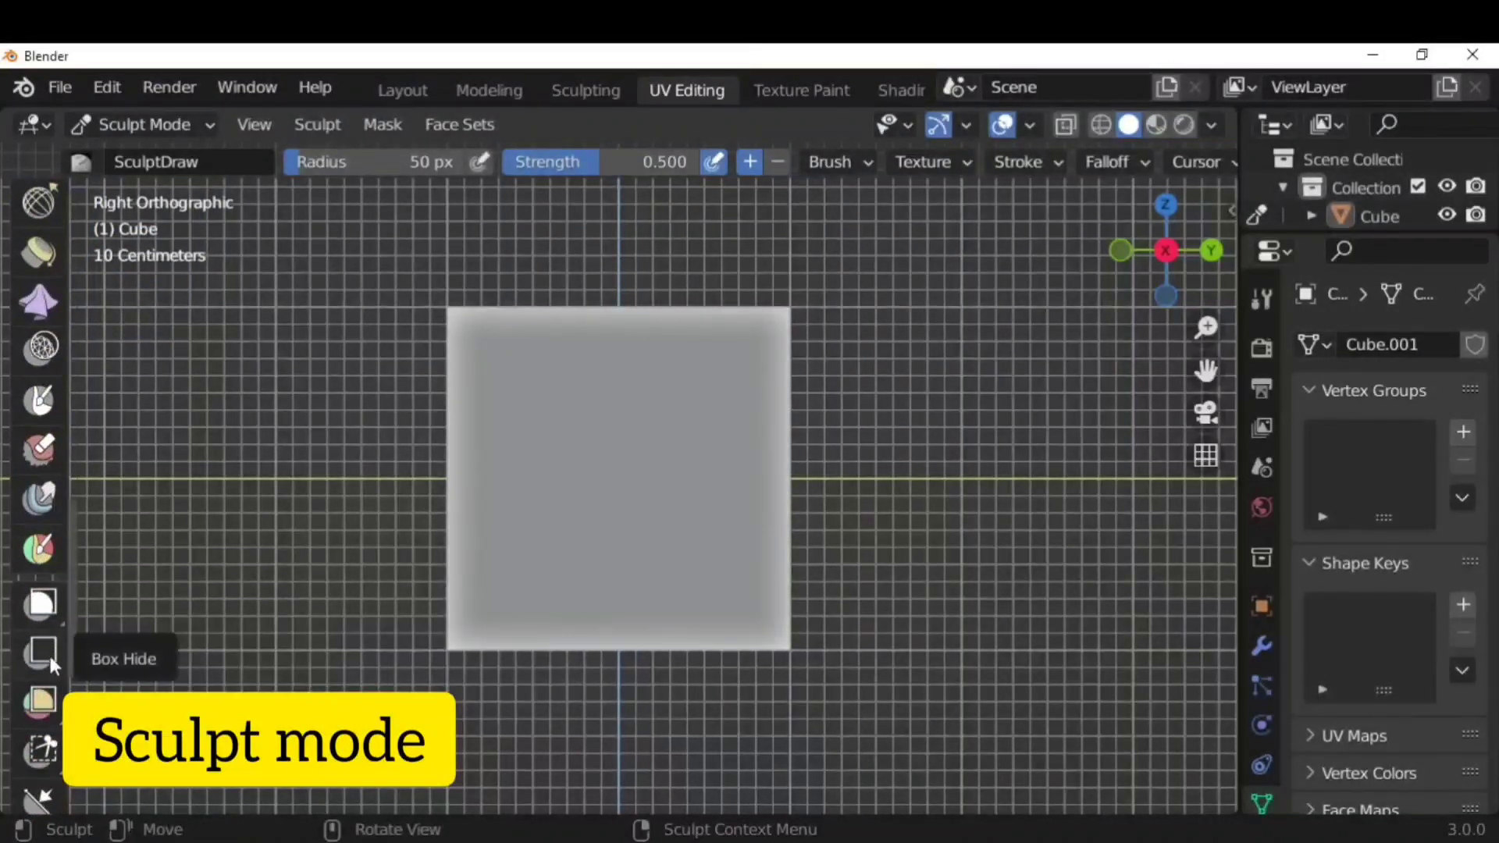
left_click(36, 755)
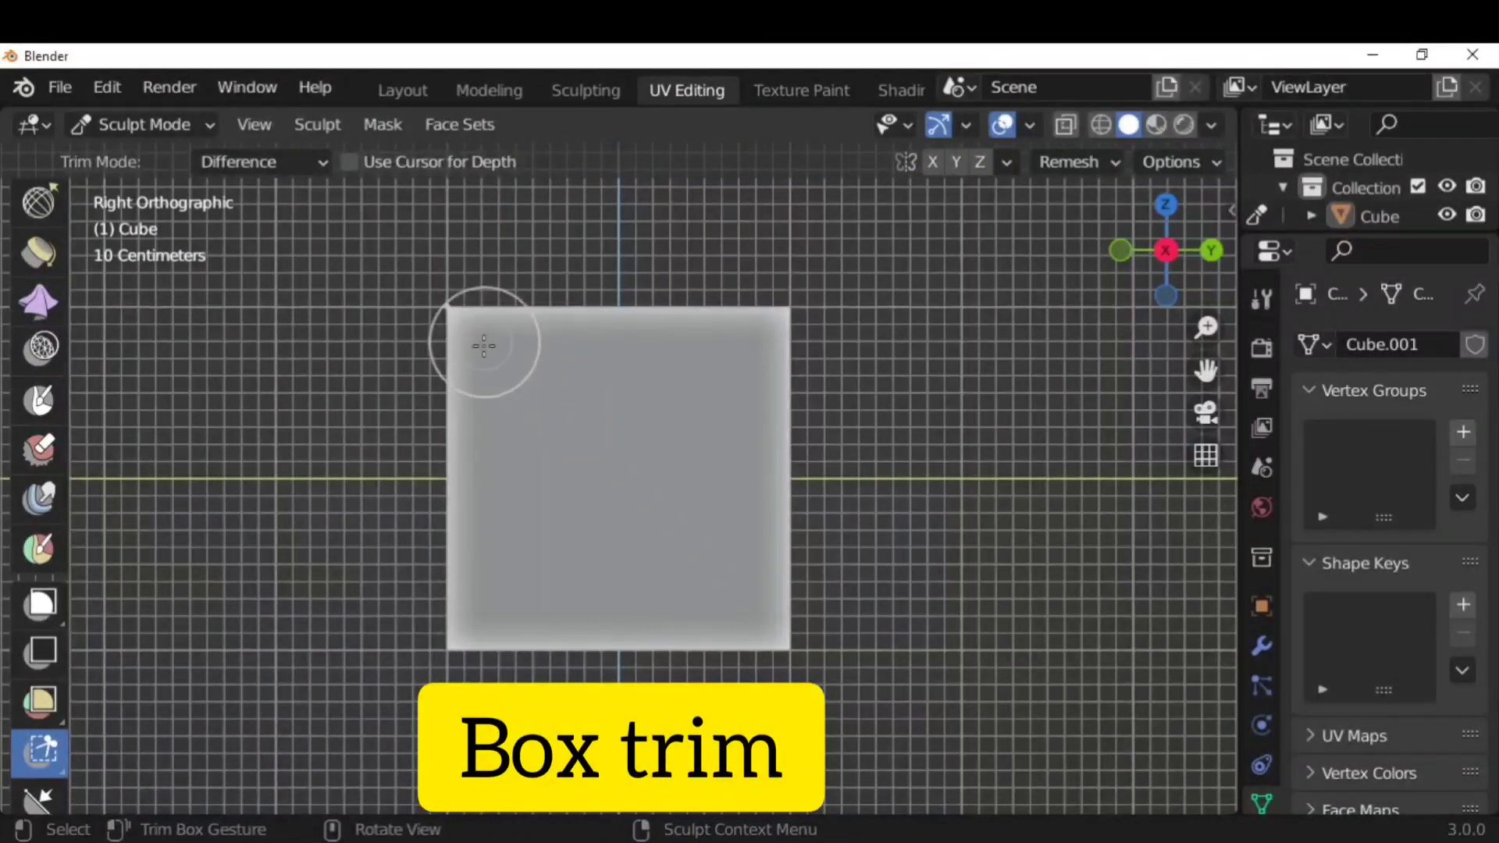
left_click_drag(484, 345, 533, 402)
left_click_drag(625, 362, 687, 450)
left_click_drag(507, 488, 534, 532)
left_click_drag(673, 542, 740, 598)
Cut one rectangular hole through the middle of the cube from the back orthographic view with Box Trim
middle_click_drag(944, 552, 840, 482)
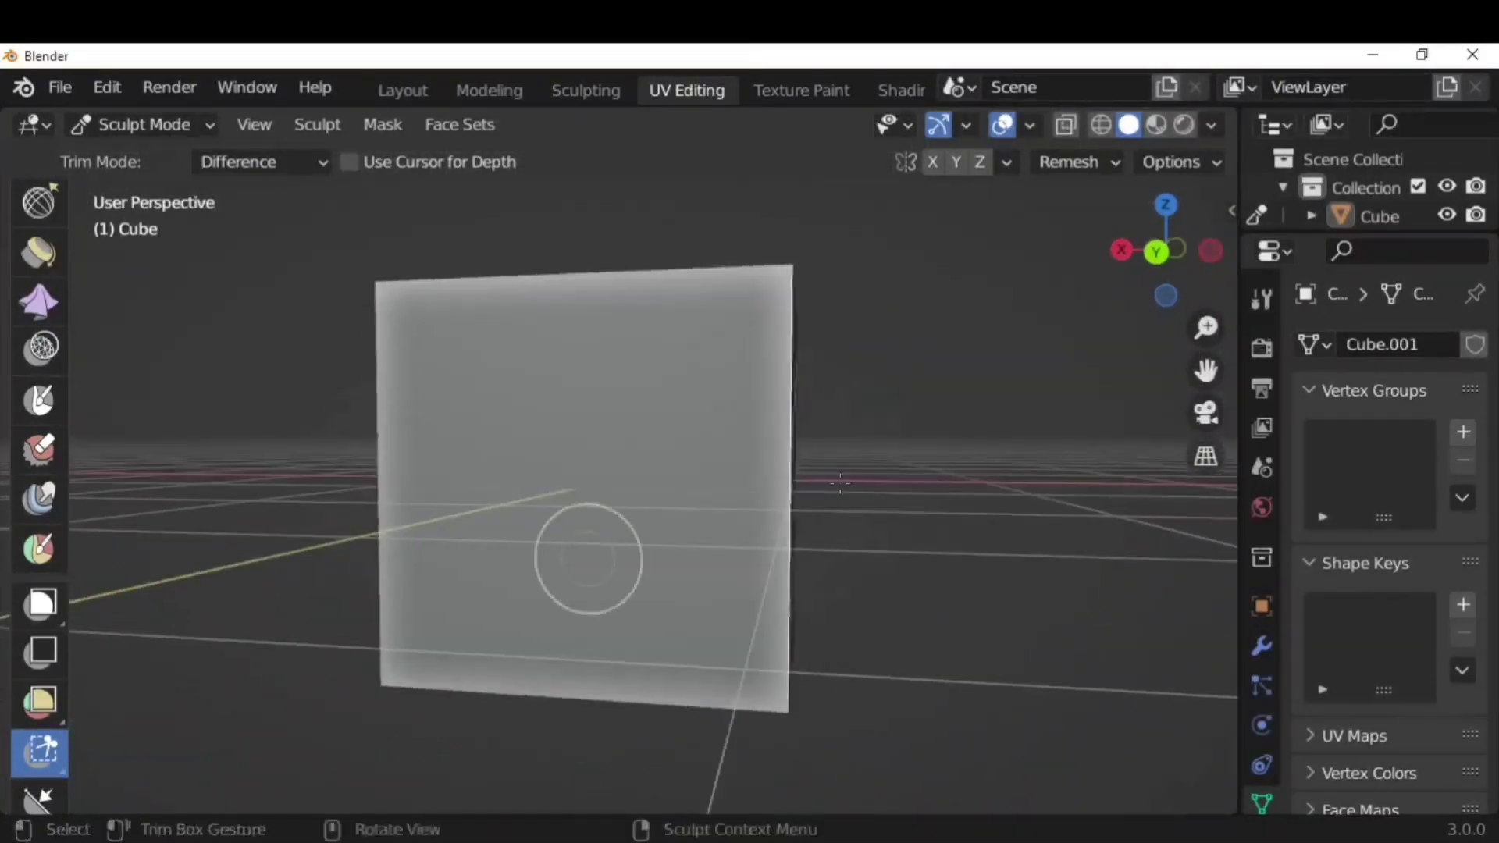
left_click(1156, 251)
left_click_drag(572, 411, 578, 471)
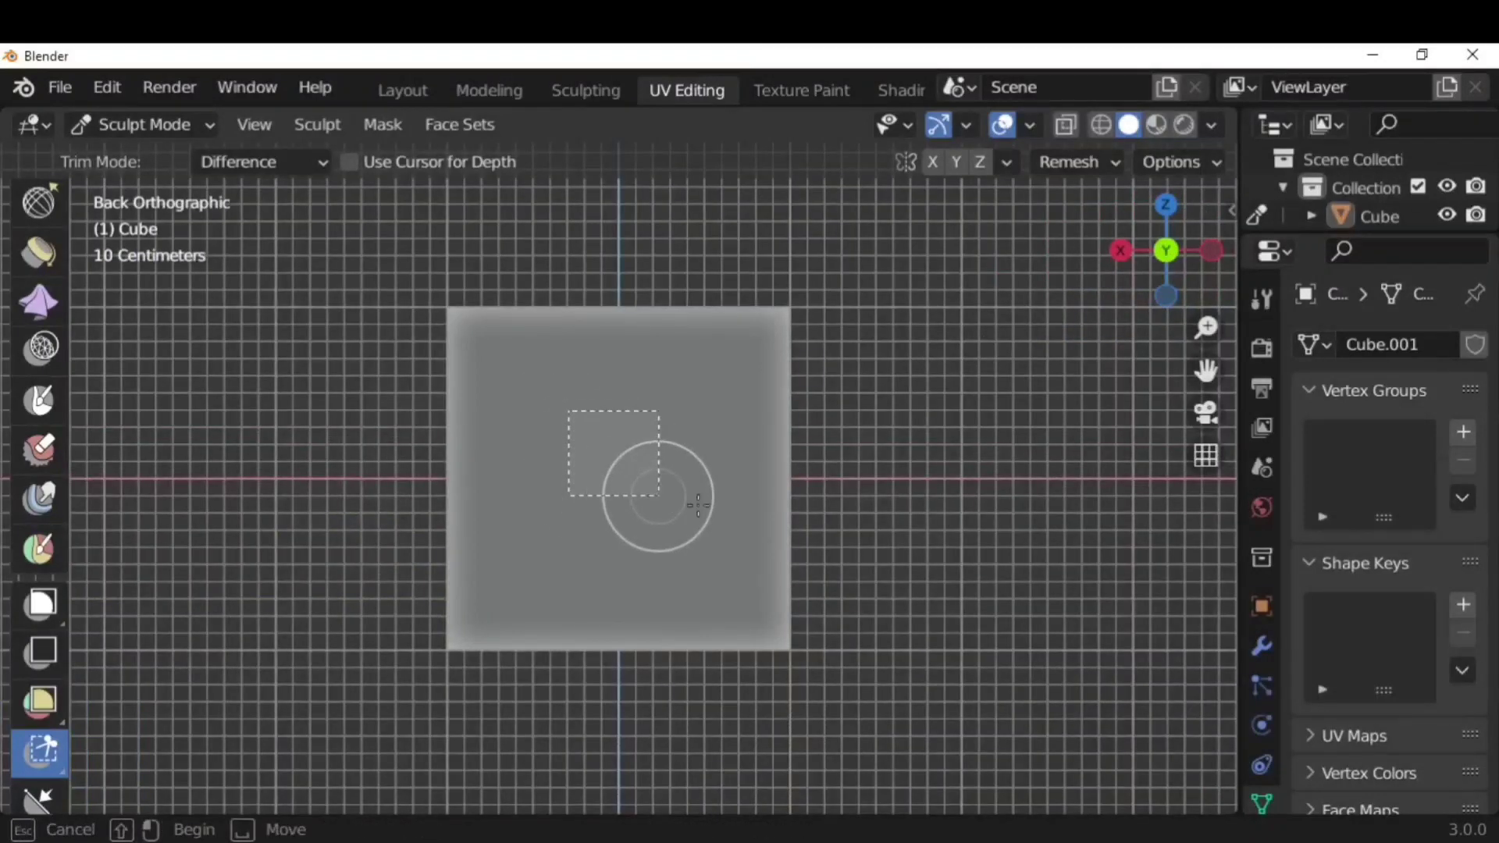
left_click_drag(698, 504, 698, 504)
middle_click_drag(937, 552, 617, 559)
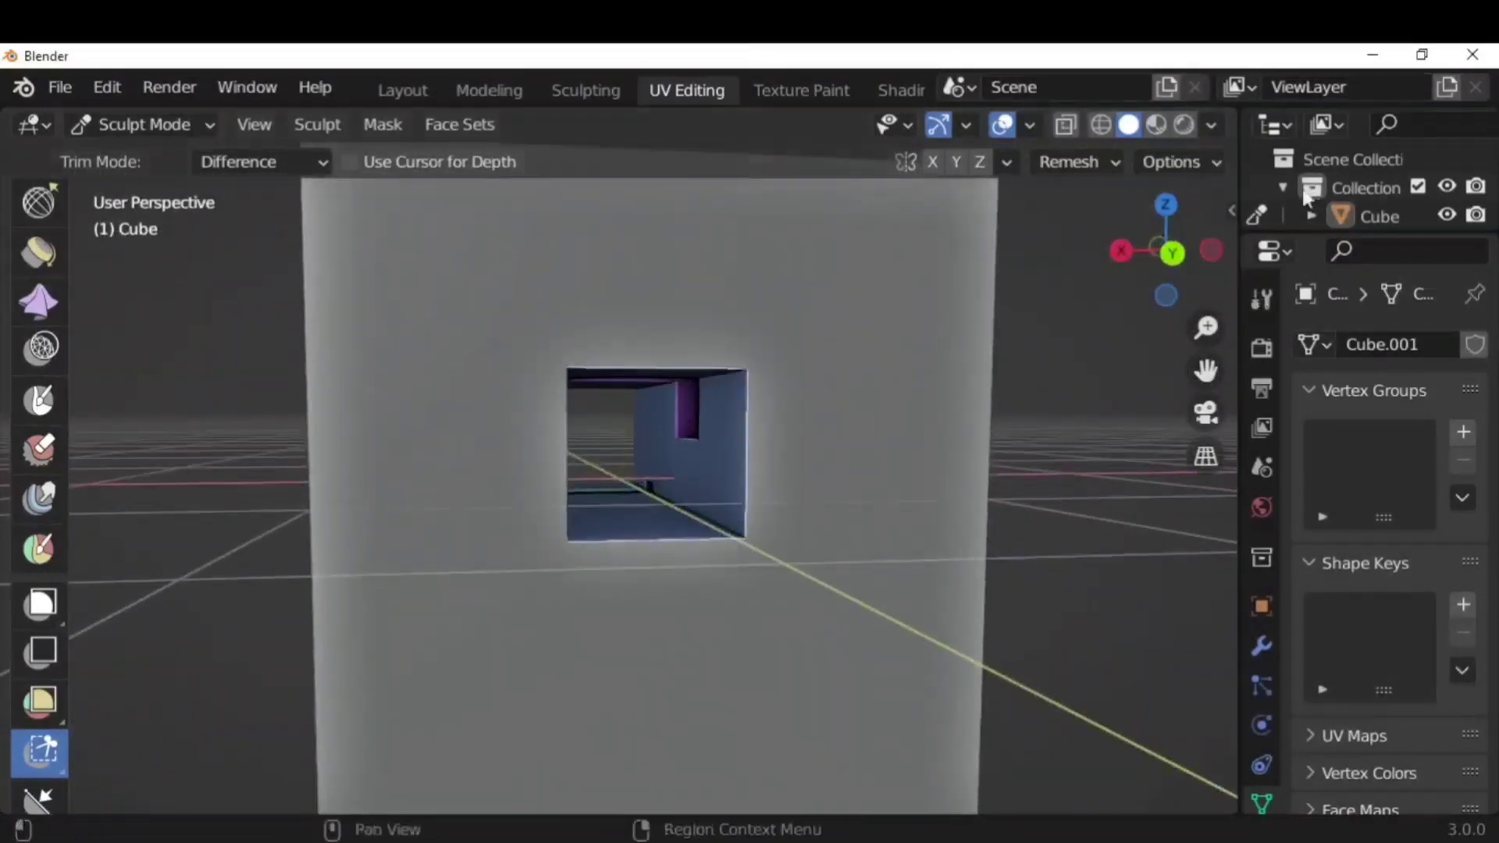
Cut a wavy freeform hole below the central rectangular opening from the back view with Lasso Trim
left_click(1172, 253)
left_click_drag(49, 755, 190, 748)
mouse_move(489, 548)
left_mouse_down()
mouse_move(445, 575)
mouse_move(487, 617)
left_mouse_up()
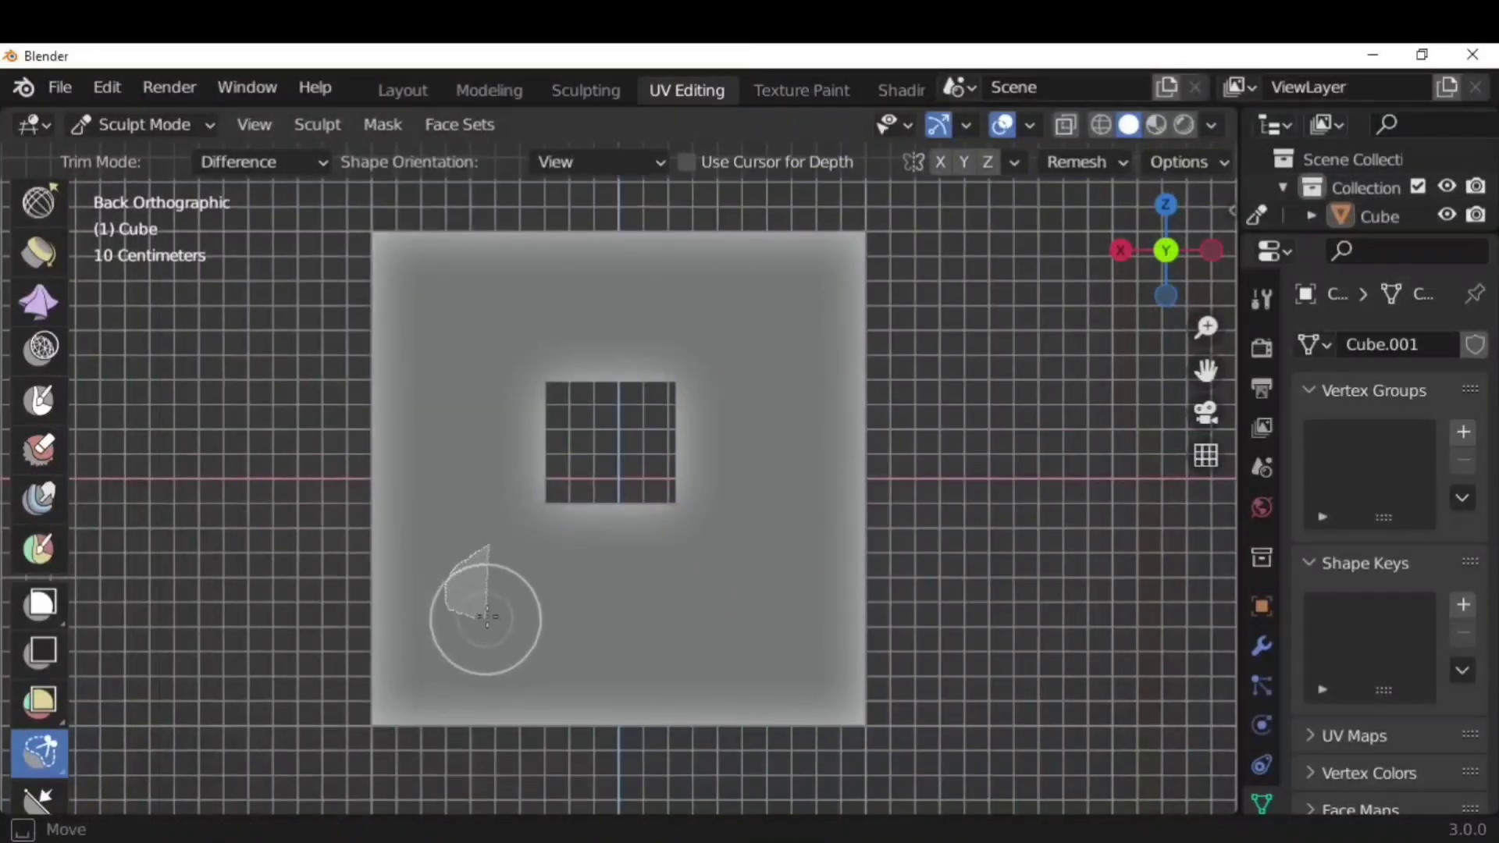
left_click_drag(659, 636, 626, 565)
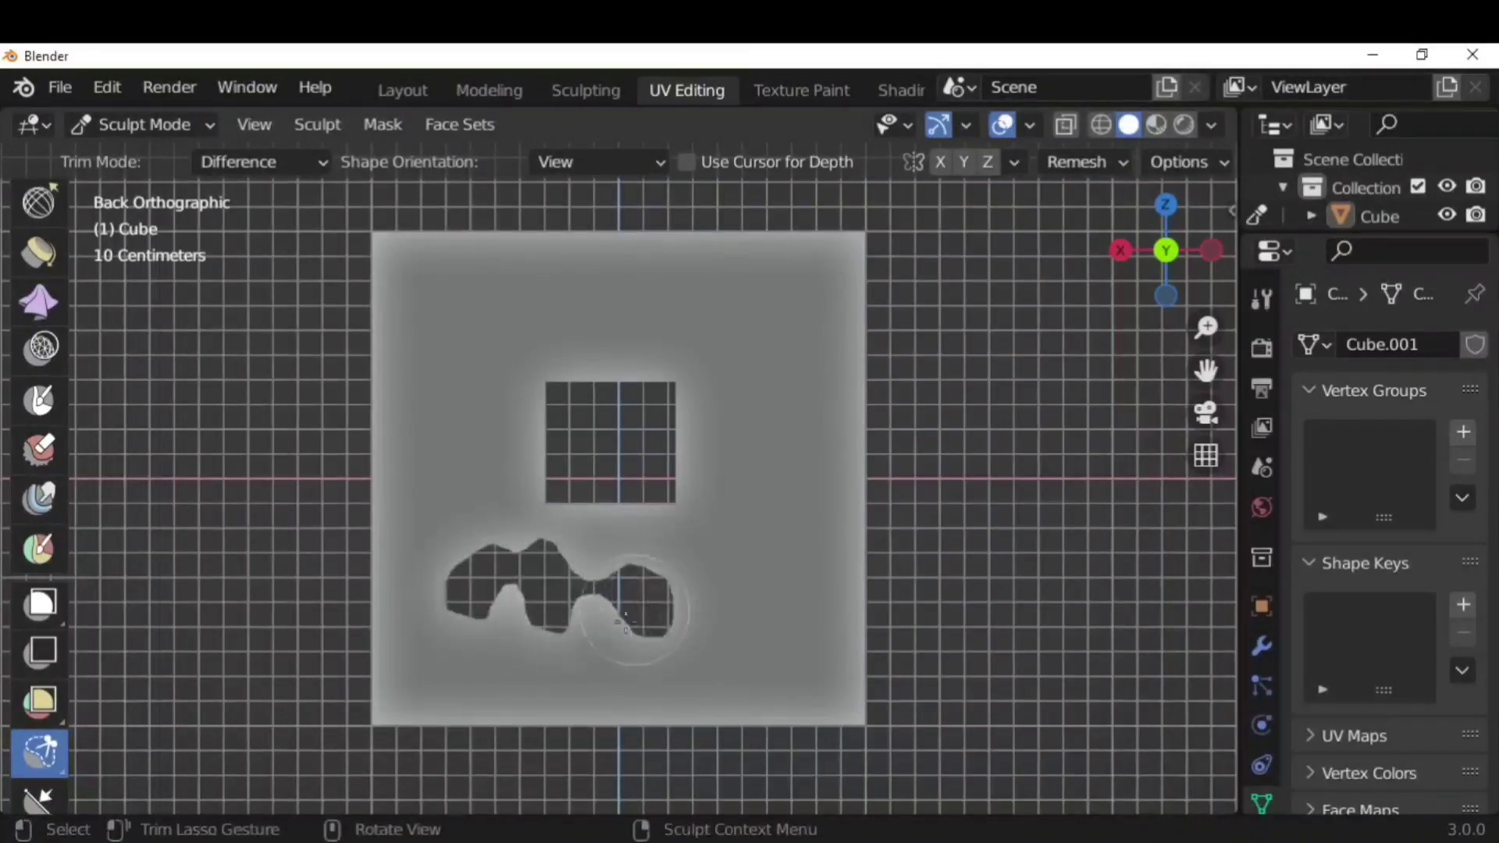
From the left orthographic view, cut a large rounded freeform hole around the smallest rectangular opening with Lasso Trim
mouse_move(631, 639)
middle_mouse_down()
mouse_move(725, 630)
mouse_move(484, 628)
mouse_move(773, 615)
middle_mouse_up()
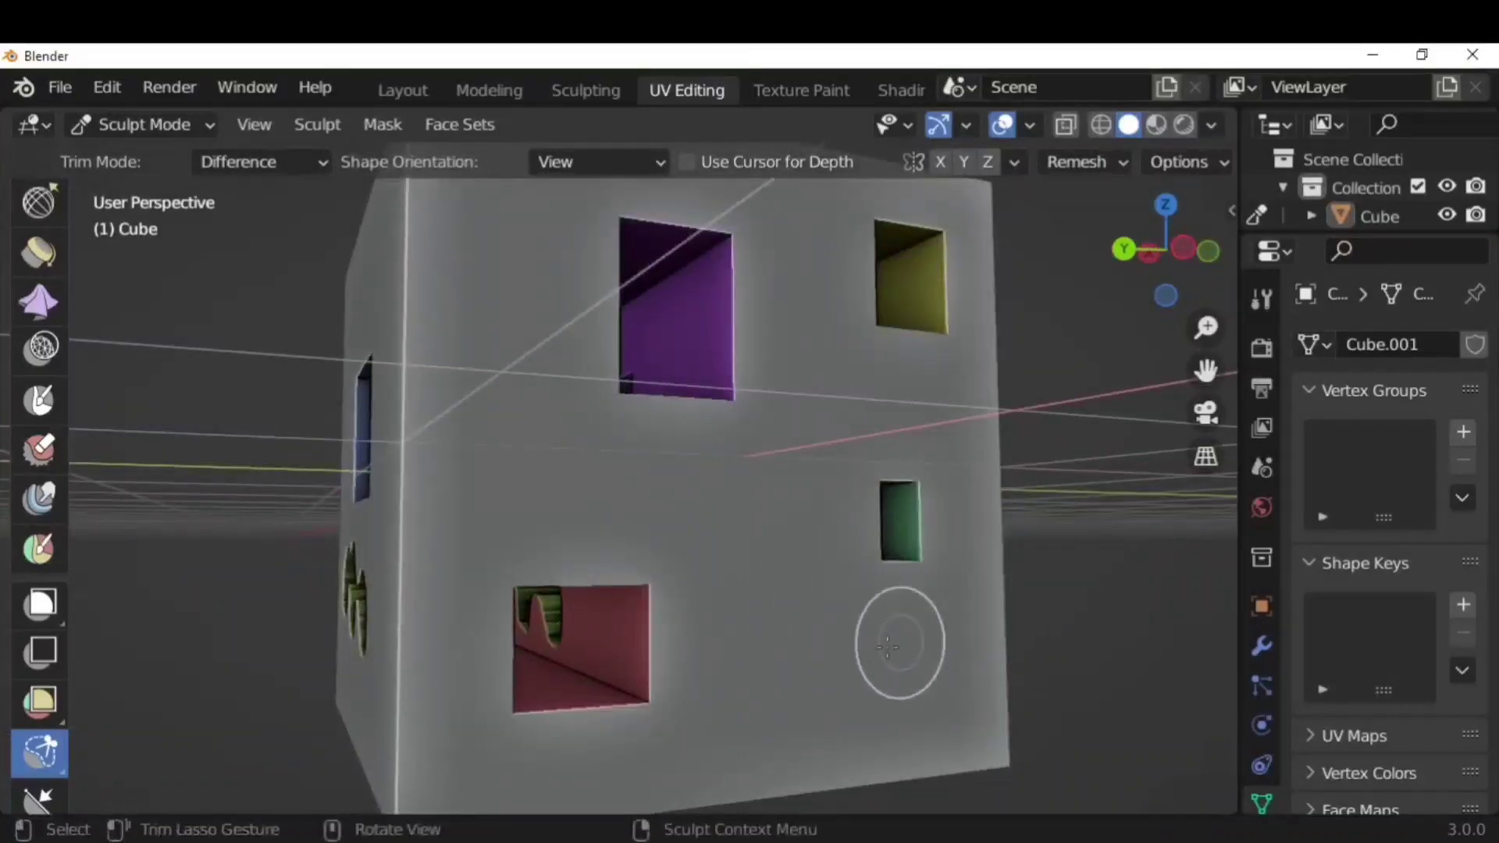
mouse_move(888, 647)
middle_mouse_down()
mouse_move(437, 653)
mouse_move(866, 606)
middle_mouse_up()
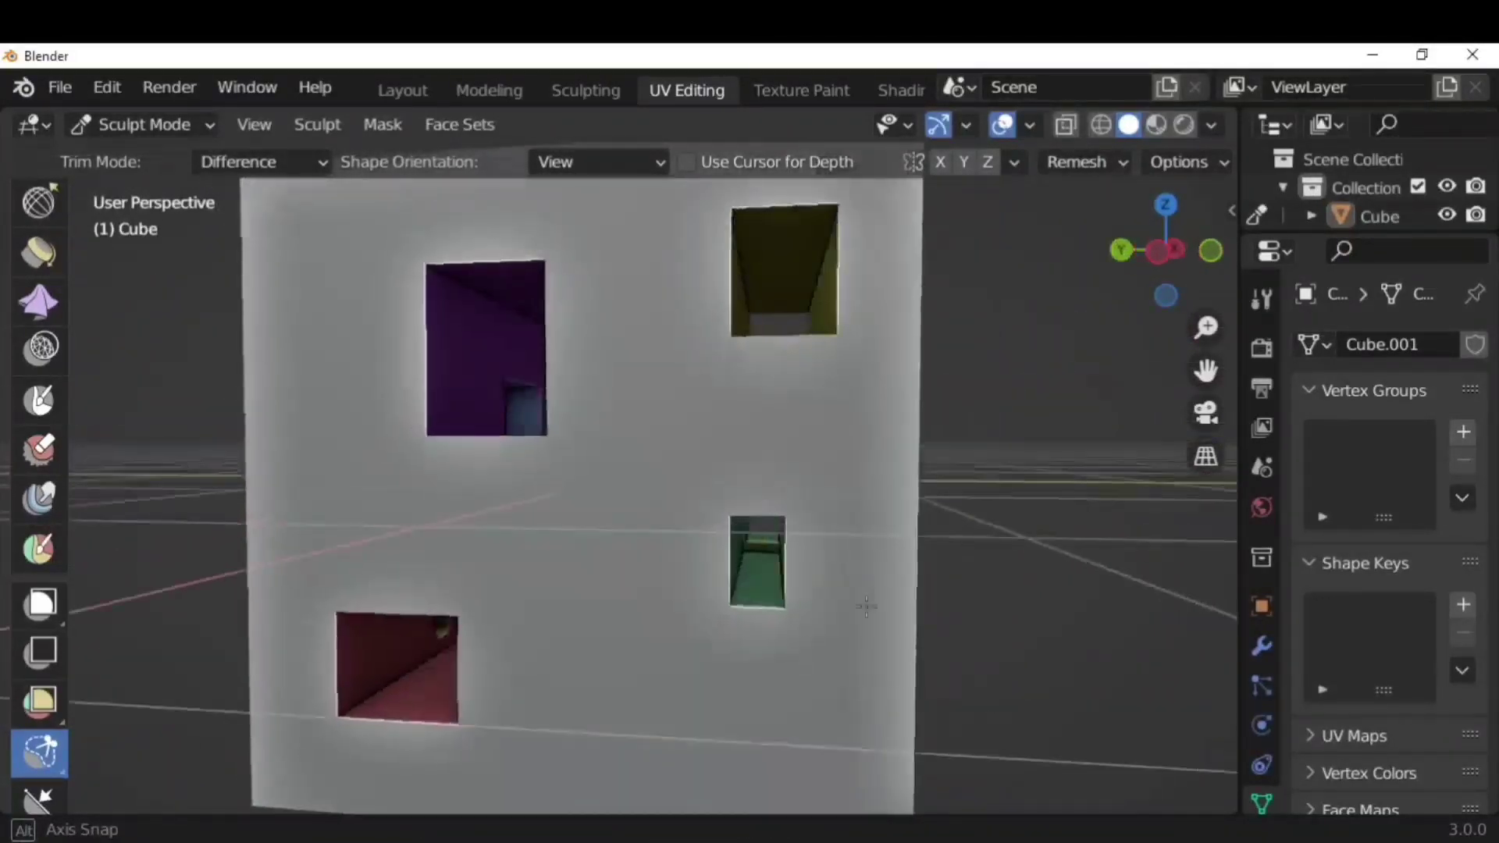
left_click(1165, 251)
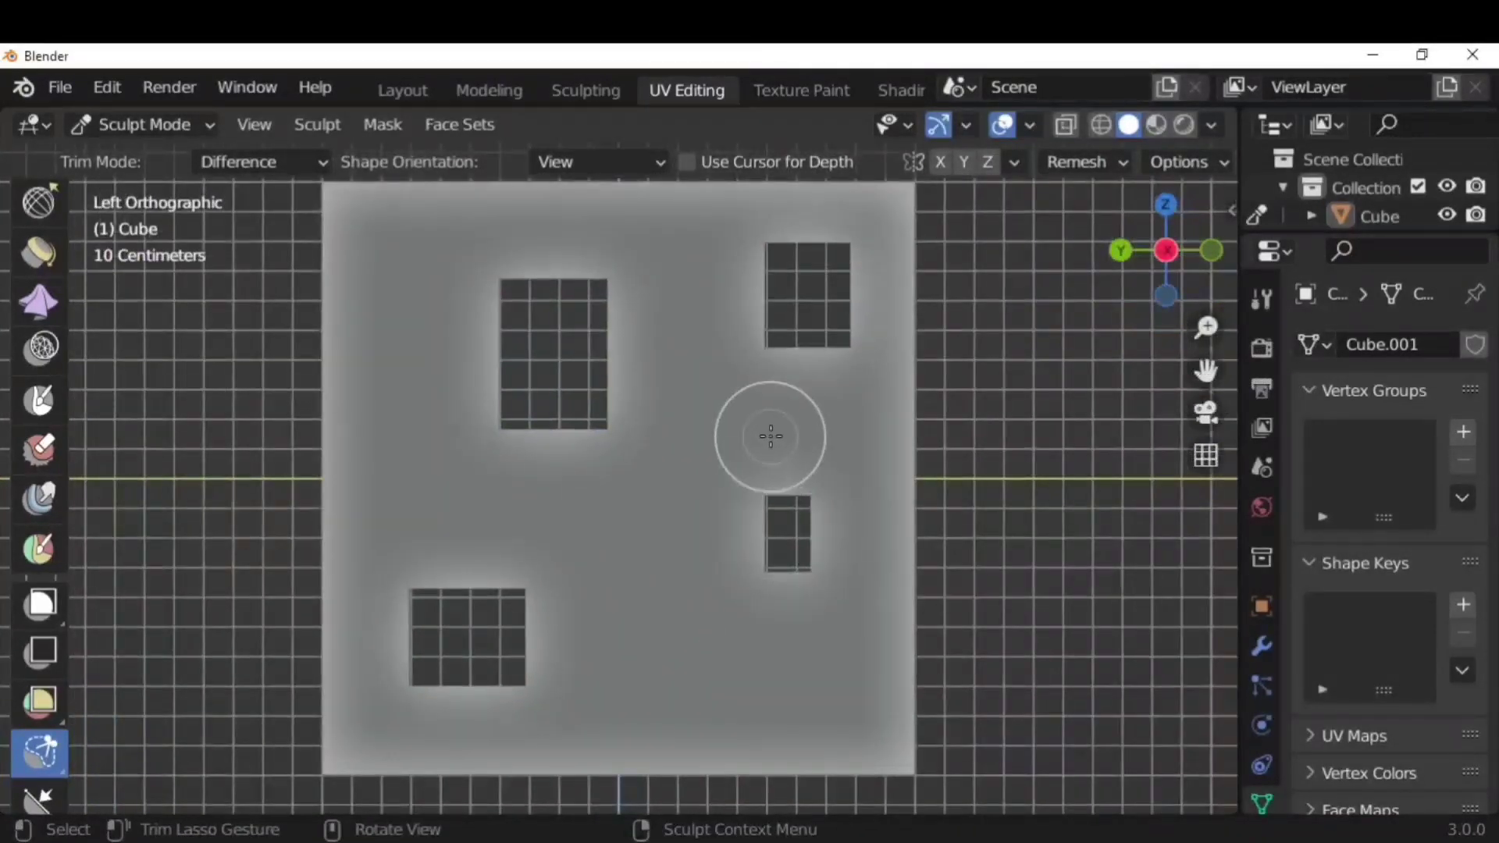
mouse_move(771, 436)
left_mouse_down()
mouse_move(700, 492)
mouse_move(843, 626)
mouse_move(785, 437)
left_mouse_up()
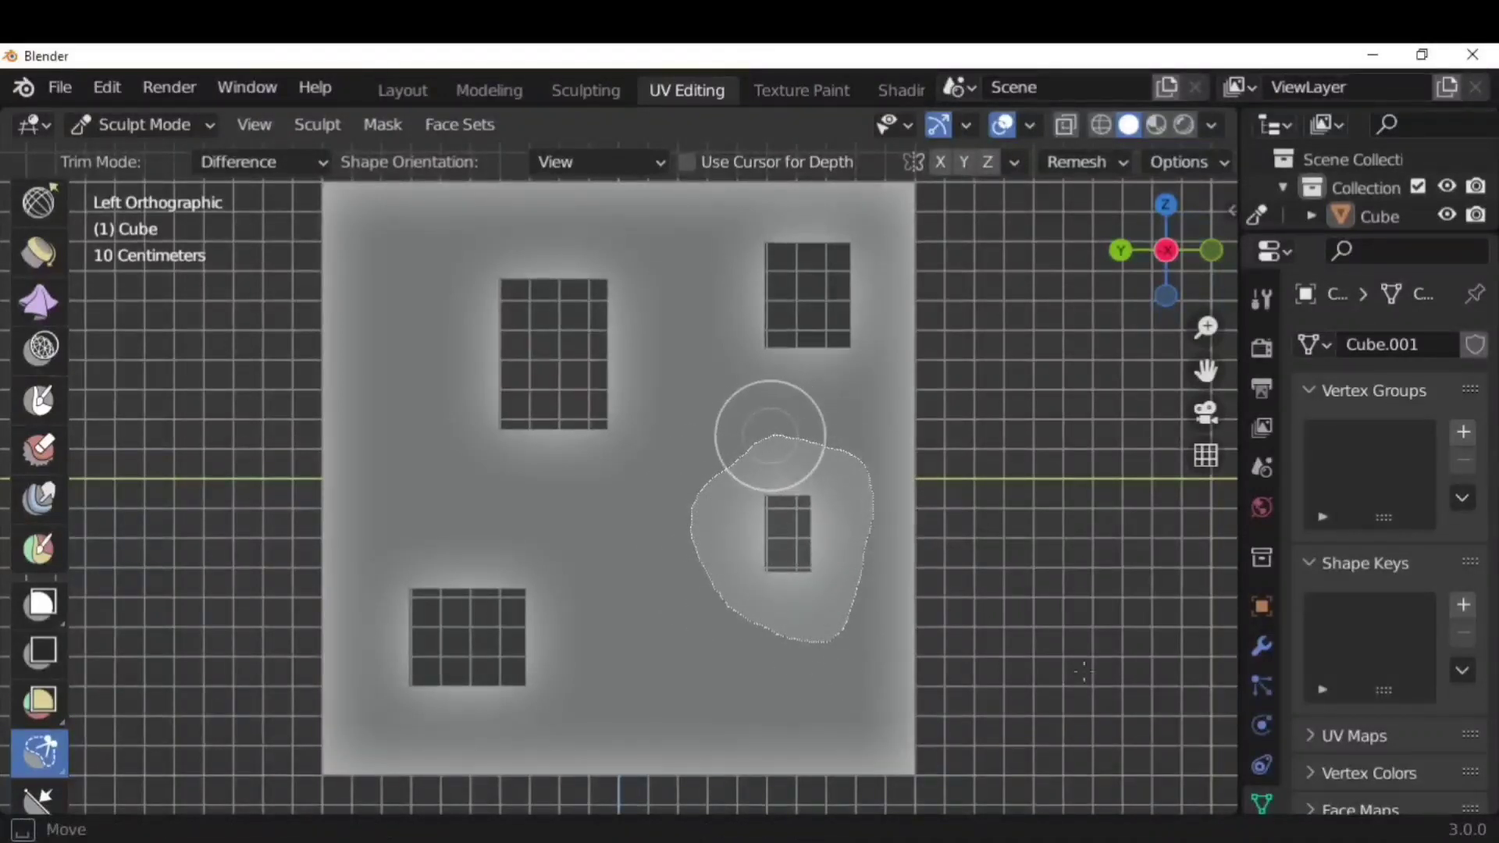
mouse_move(1054, 602)
middle_mouse_down()
mouse_move(1007, 622)
mouse_move(997, 612)
mouse_move(1048, 597)
mouse_move(475, 602)
mouse_move(702, 601)
mouse_move(777, 628)
middle_mouse_up()
scroll(624, 593, "down", 6)
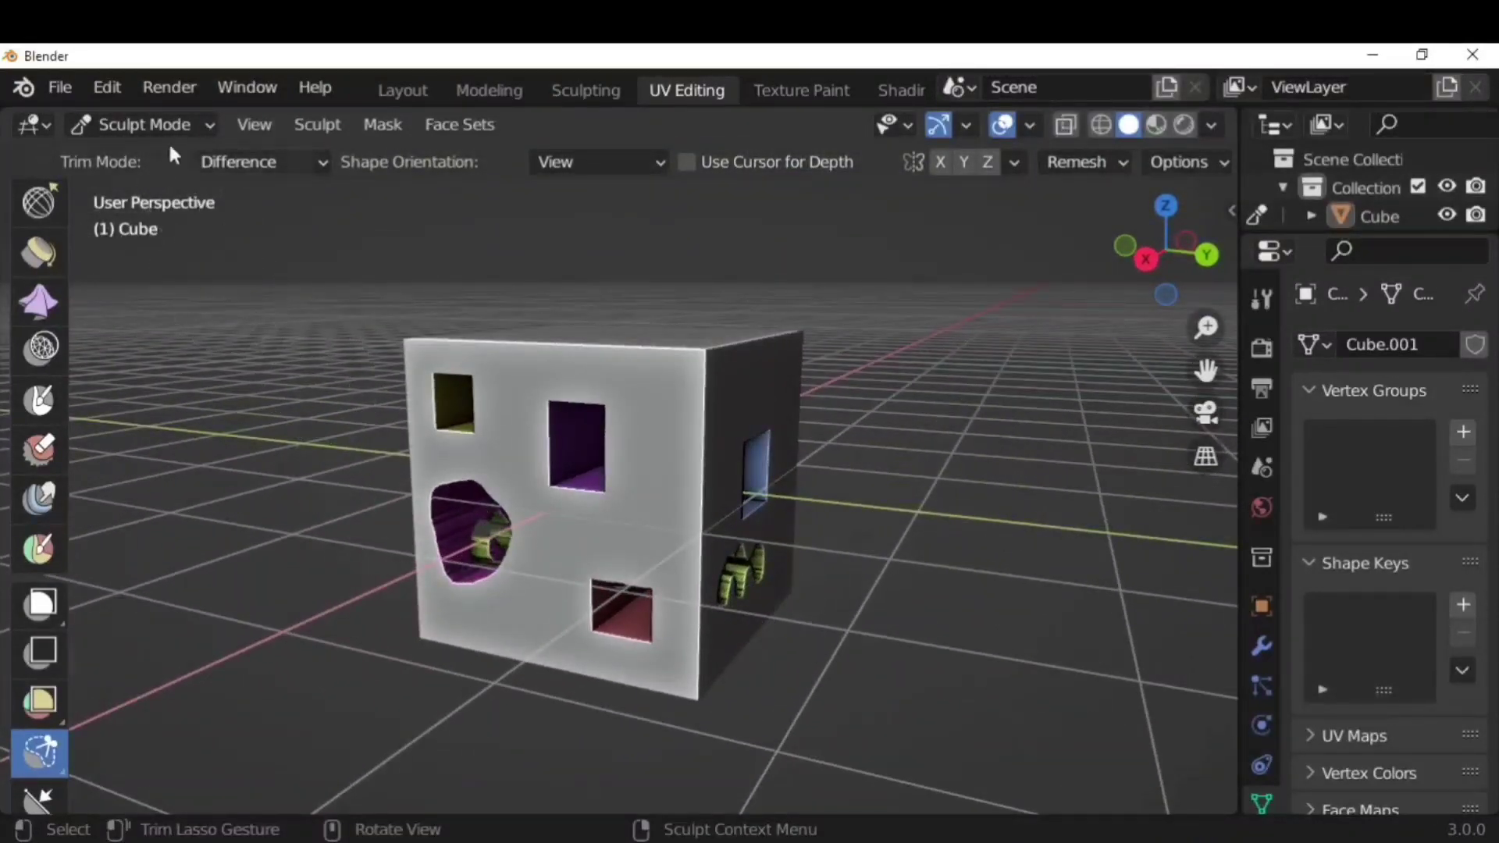
left_click_drag(39, 751, 134, 687)
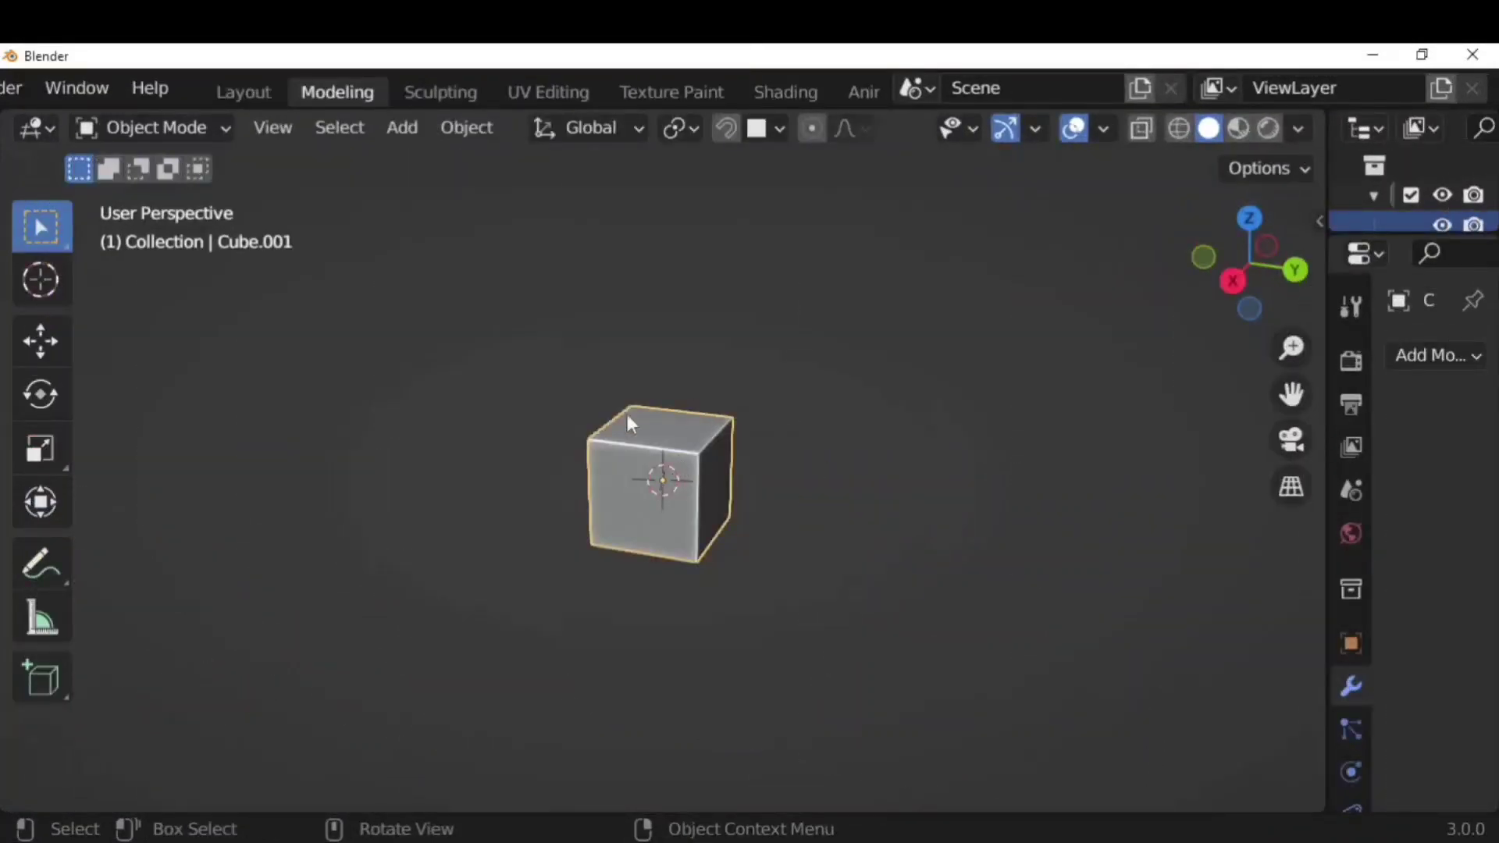
In Edit Mode, extrude the whole cube with Spin, using 10 steps over 360°
key("Tab")
left_click(577, 136)
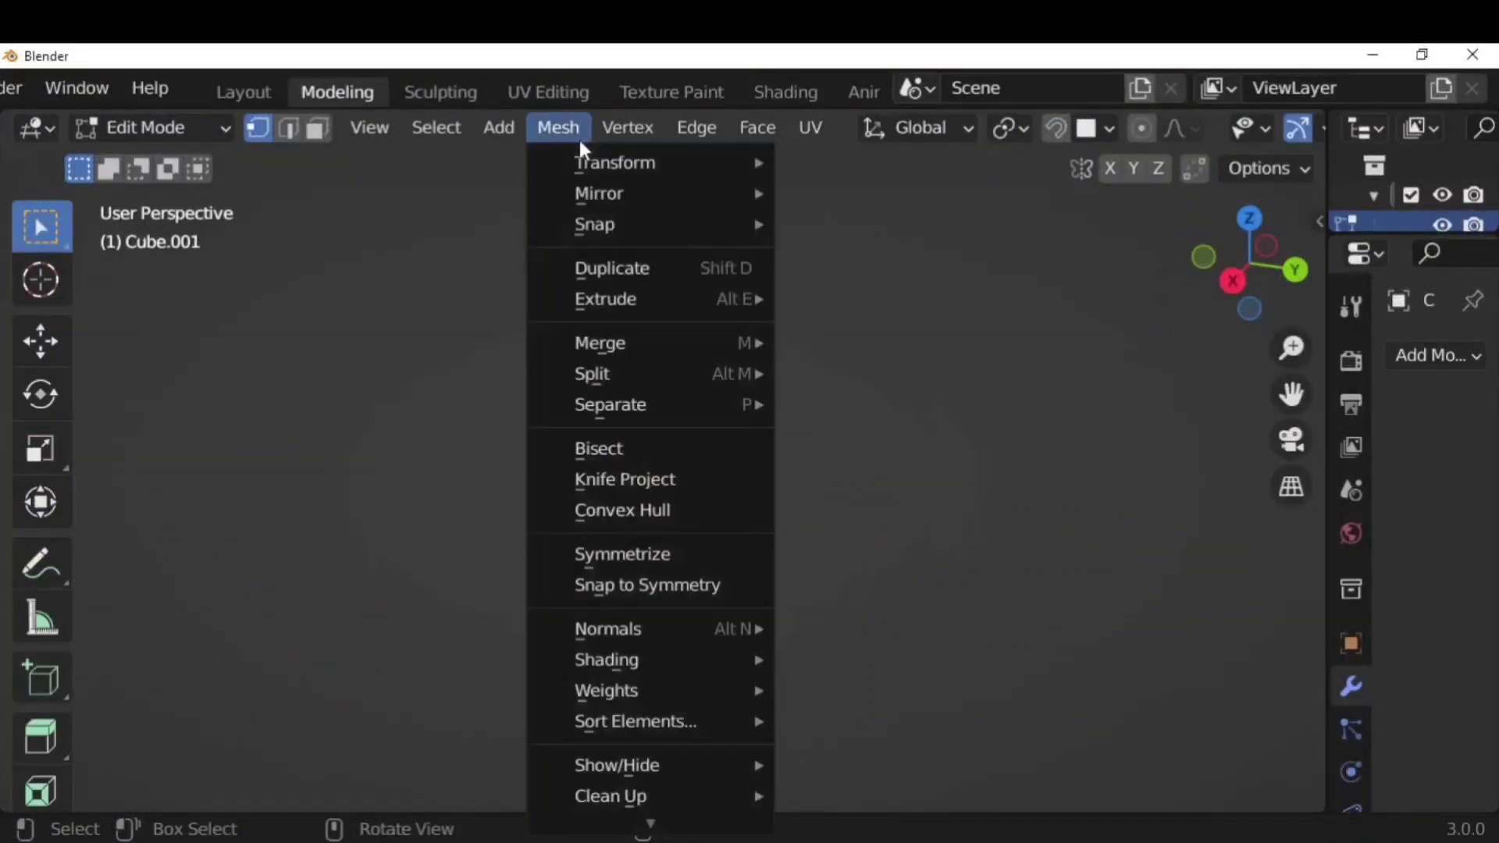
mouse_move(622, 308)
left_click(837, 523)
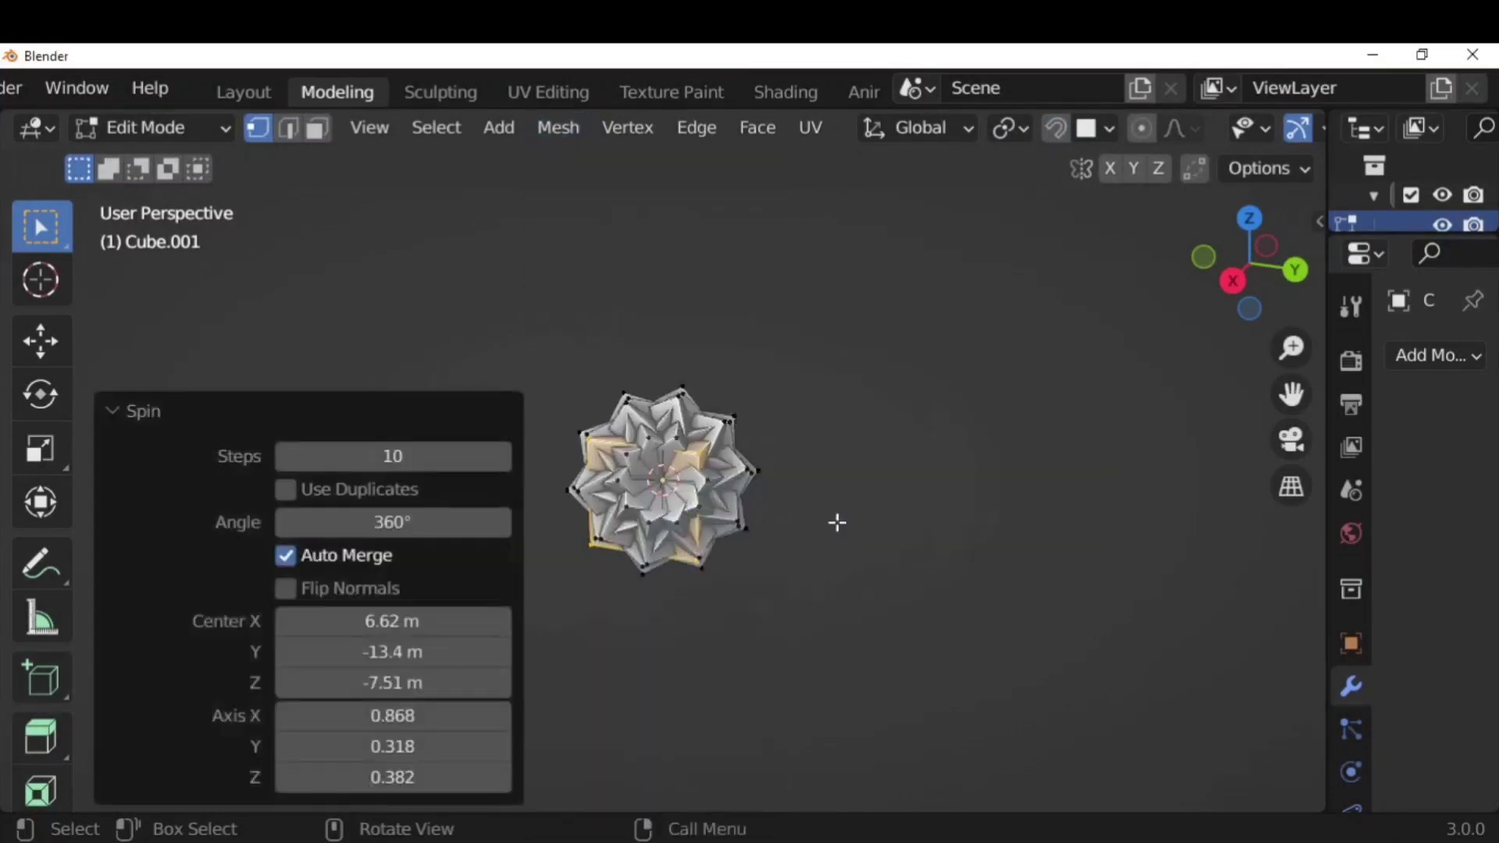
middle_click_drag(757, 469, 1042, 499)
Set the number of spin steps to 5 and view the shape from another angle
left_click(371, 451)
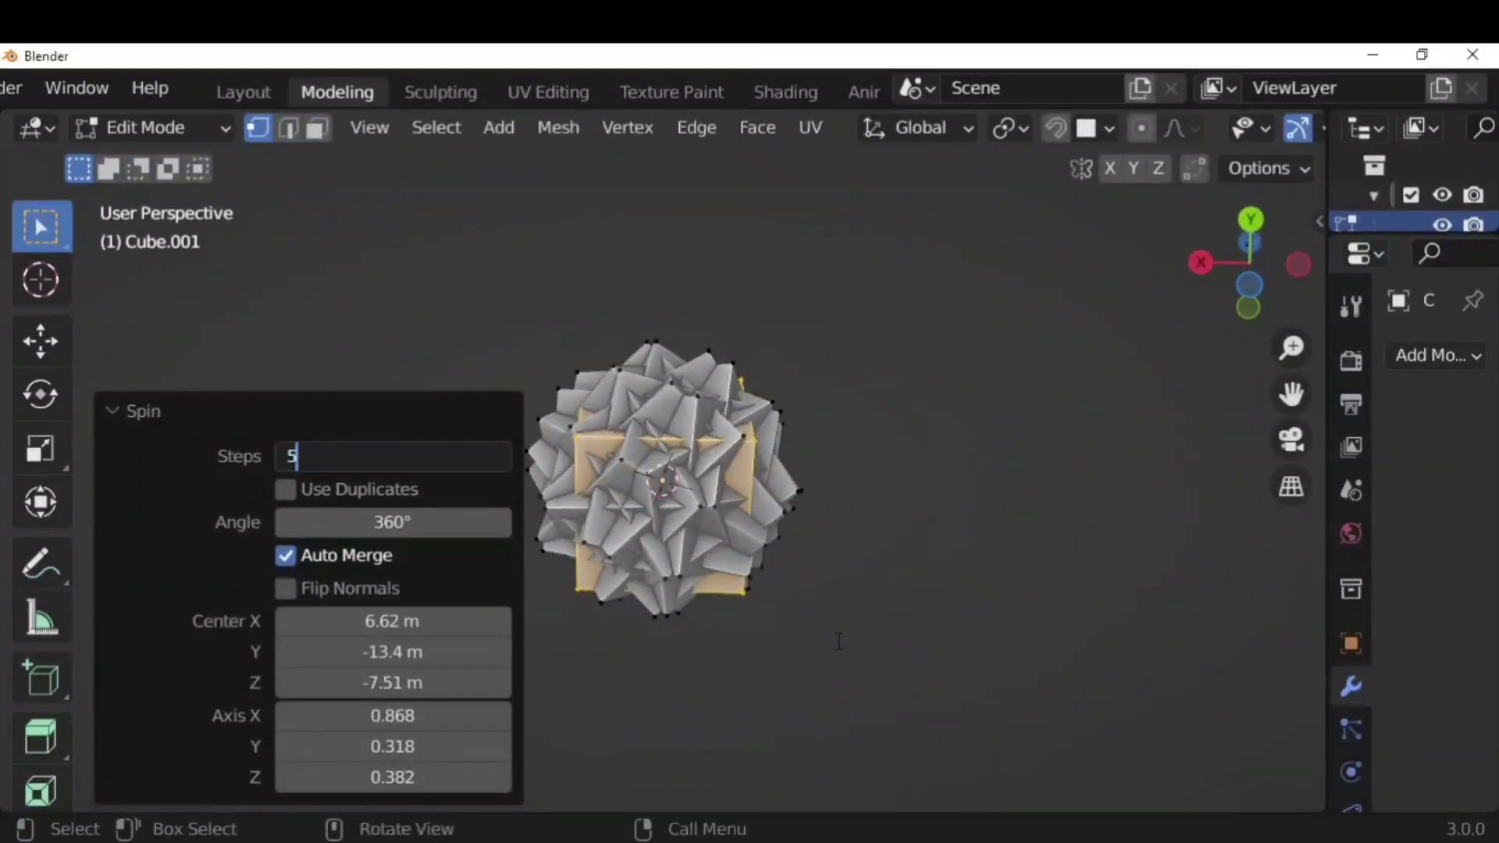
type("5")
key("Return")
middle_click_drag(837, 640, 1102, 666)
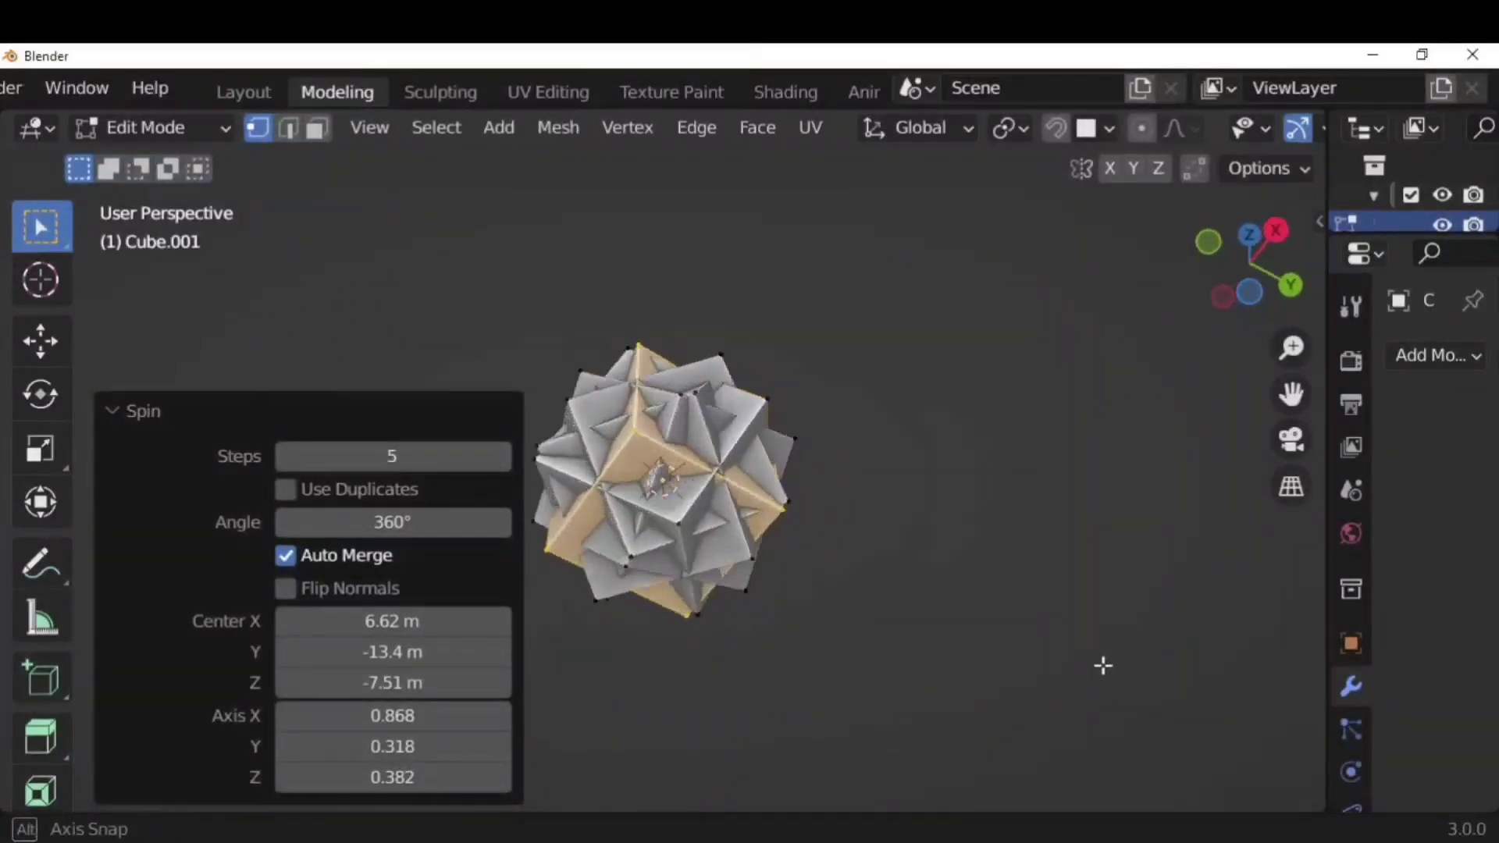
Set the number of spin steps to 25 and inspect the denser shape
left_click(371, 456)
type("25")
key("Return")
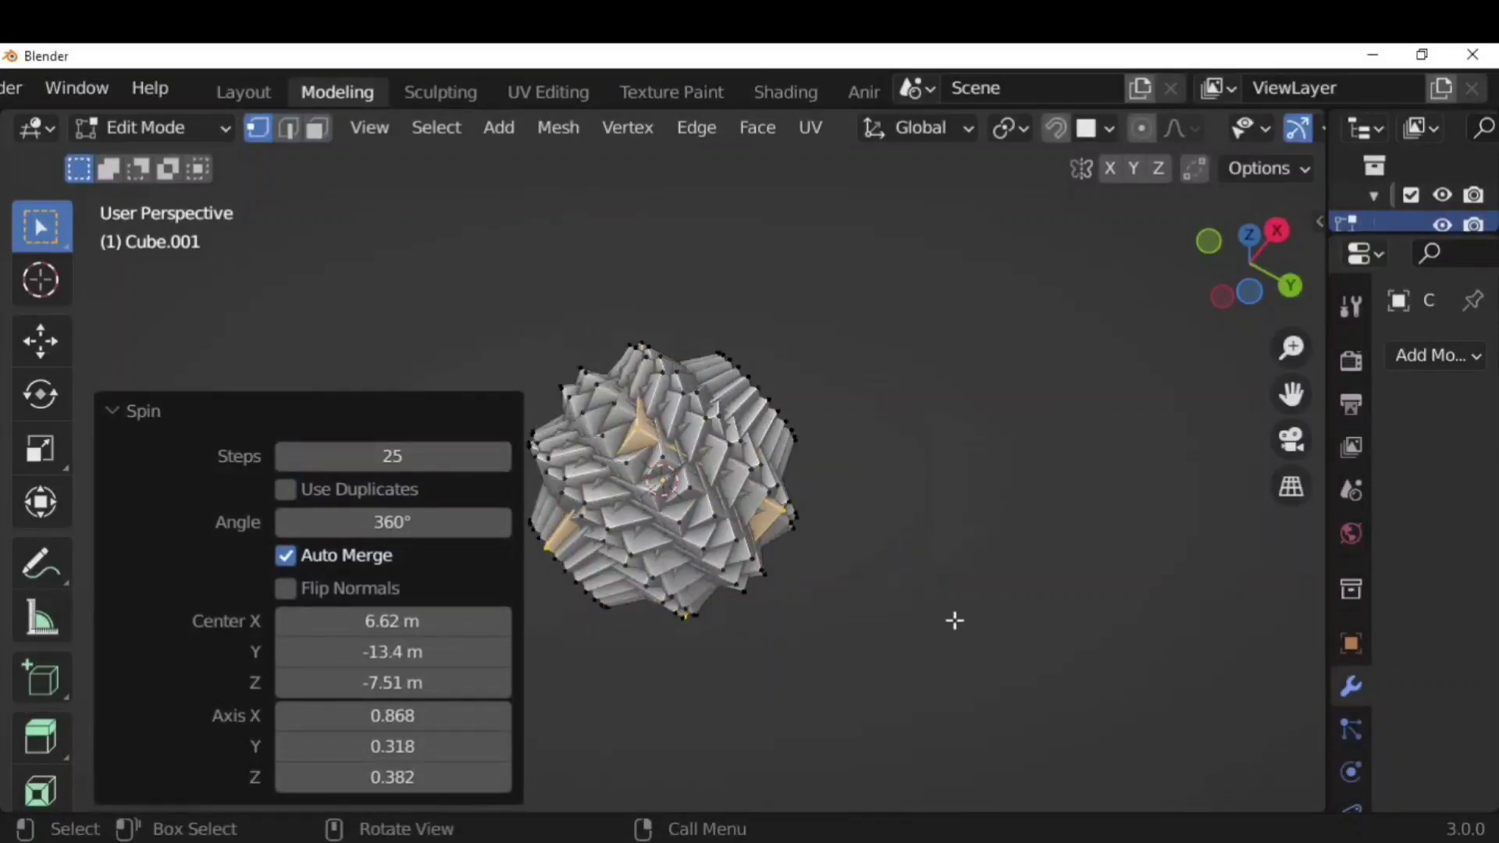
middle_click_drag(955, 620, 1028, 555)
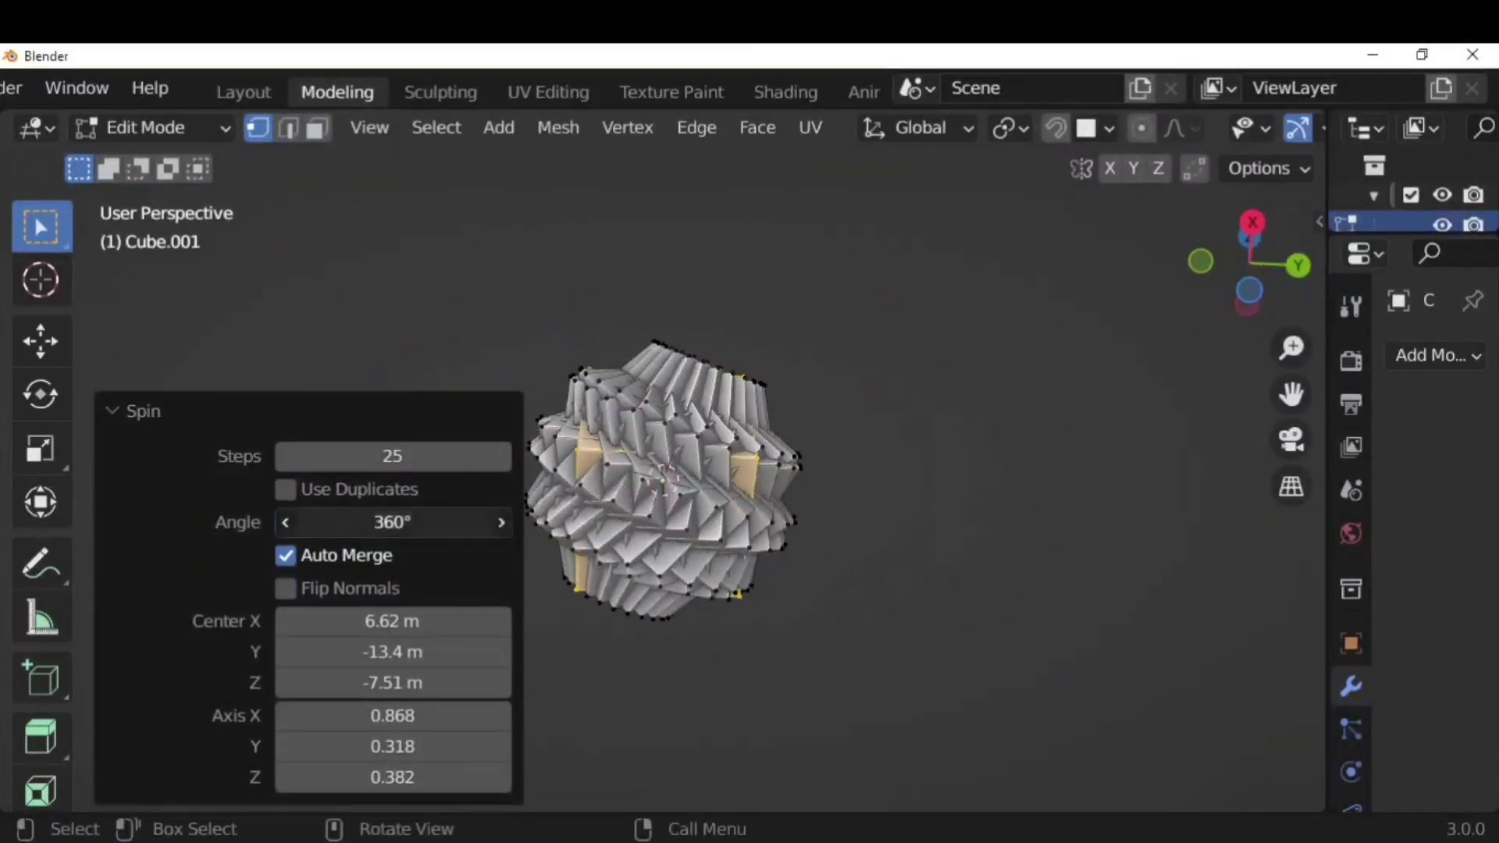
Set the spin angle to 180° and the number of steps to 10
type("180")
key("Return")
middle_click_drag(930, 659, 420, 471)
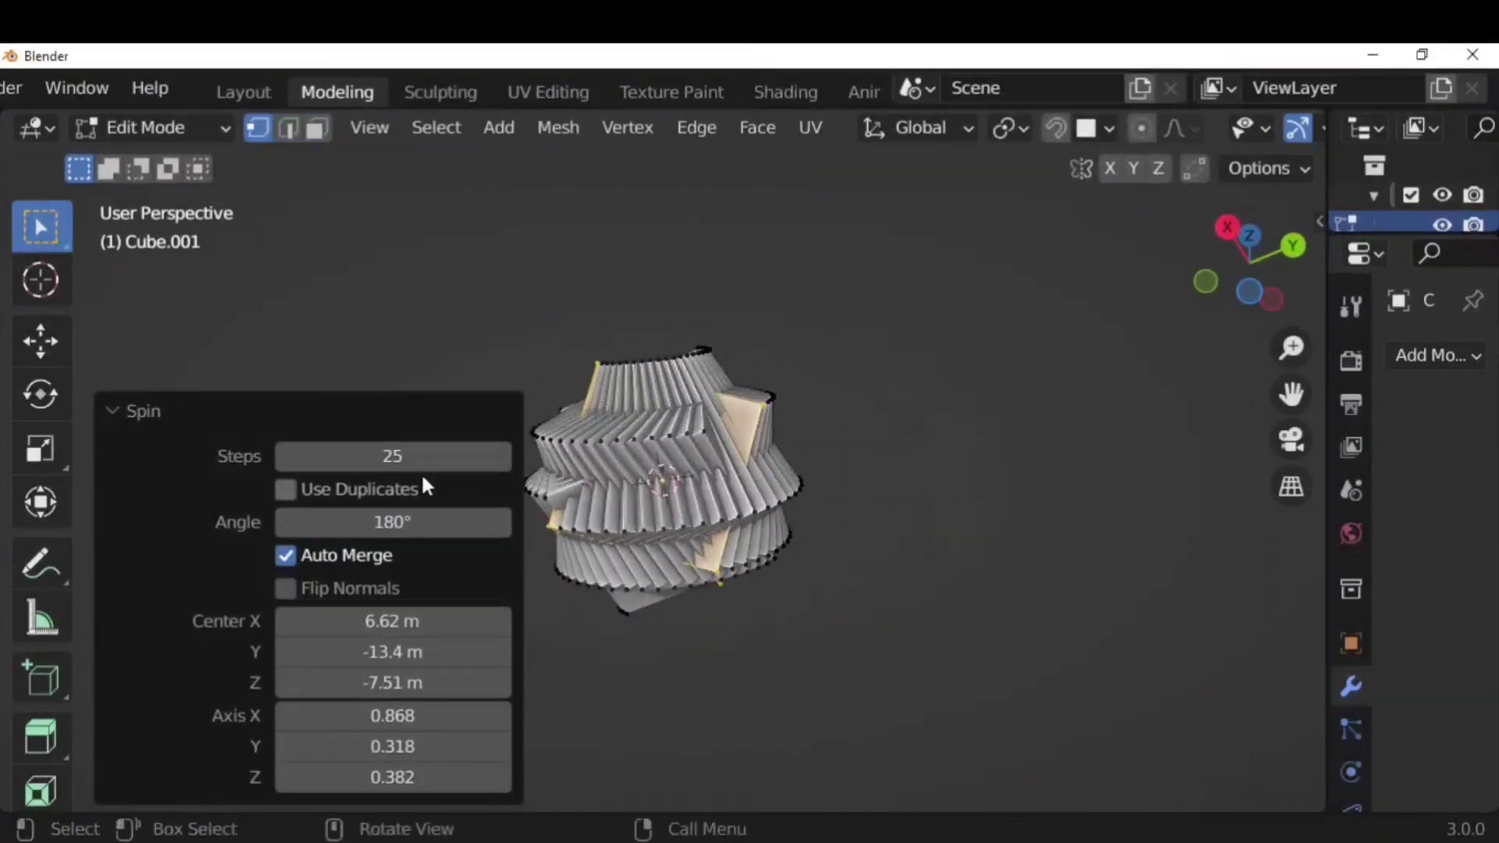
left_click(420, 459)
key("Return")
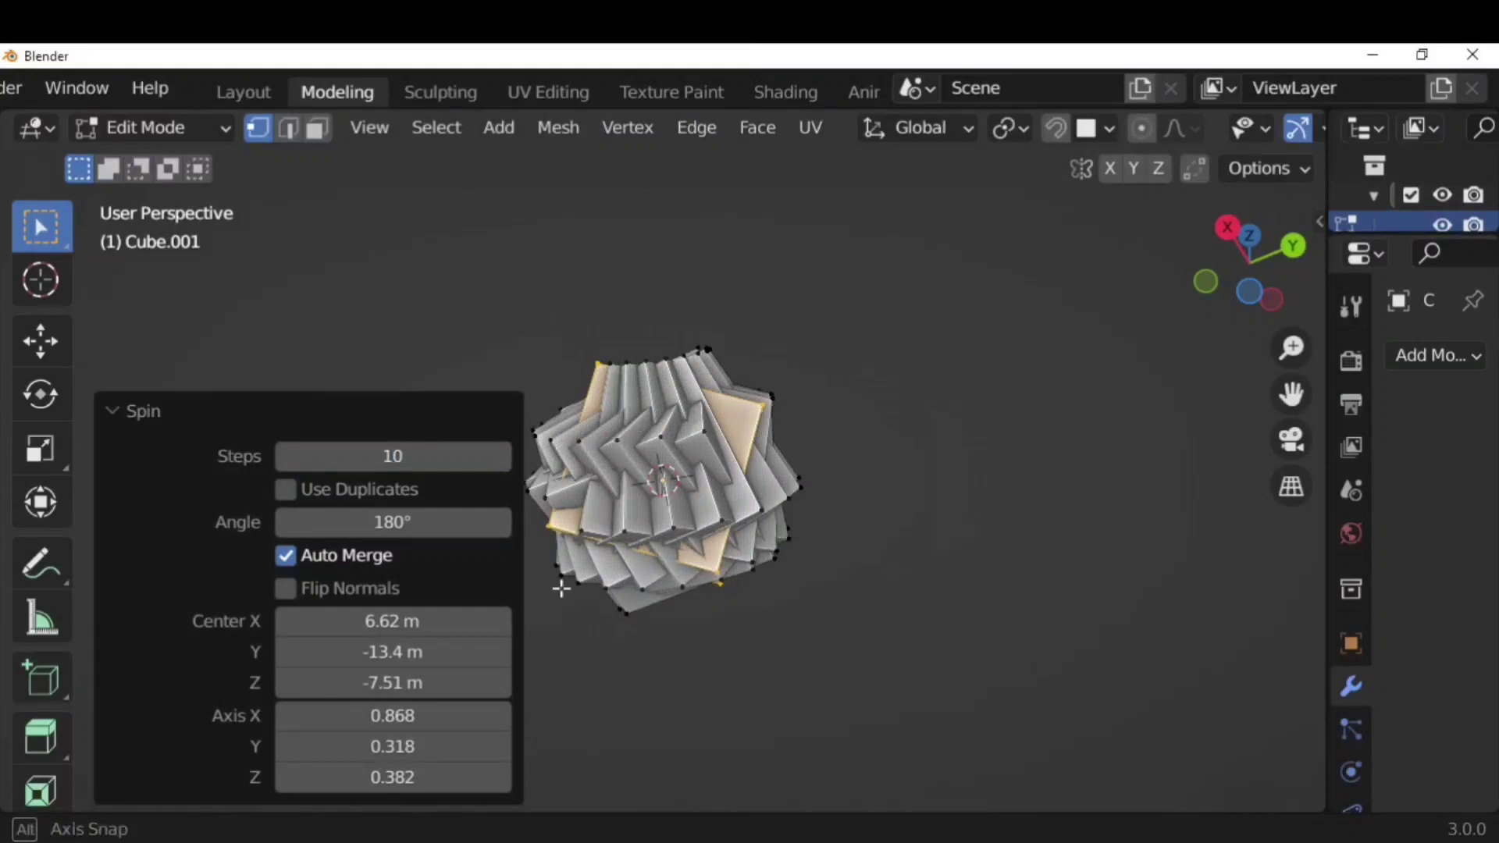
middle_click_drag(559, 585, 1111, 512)
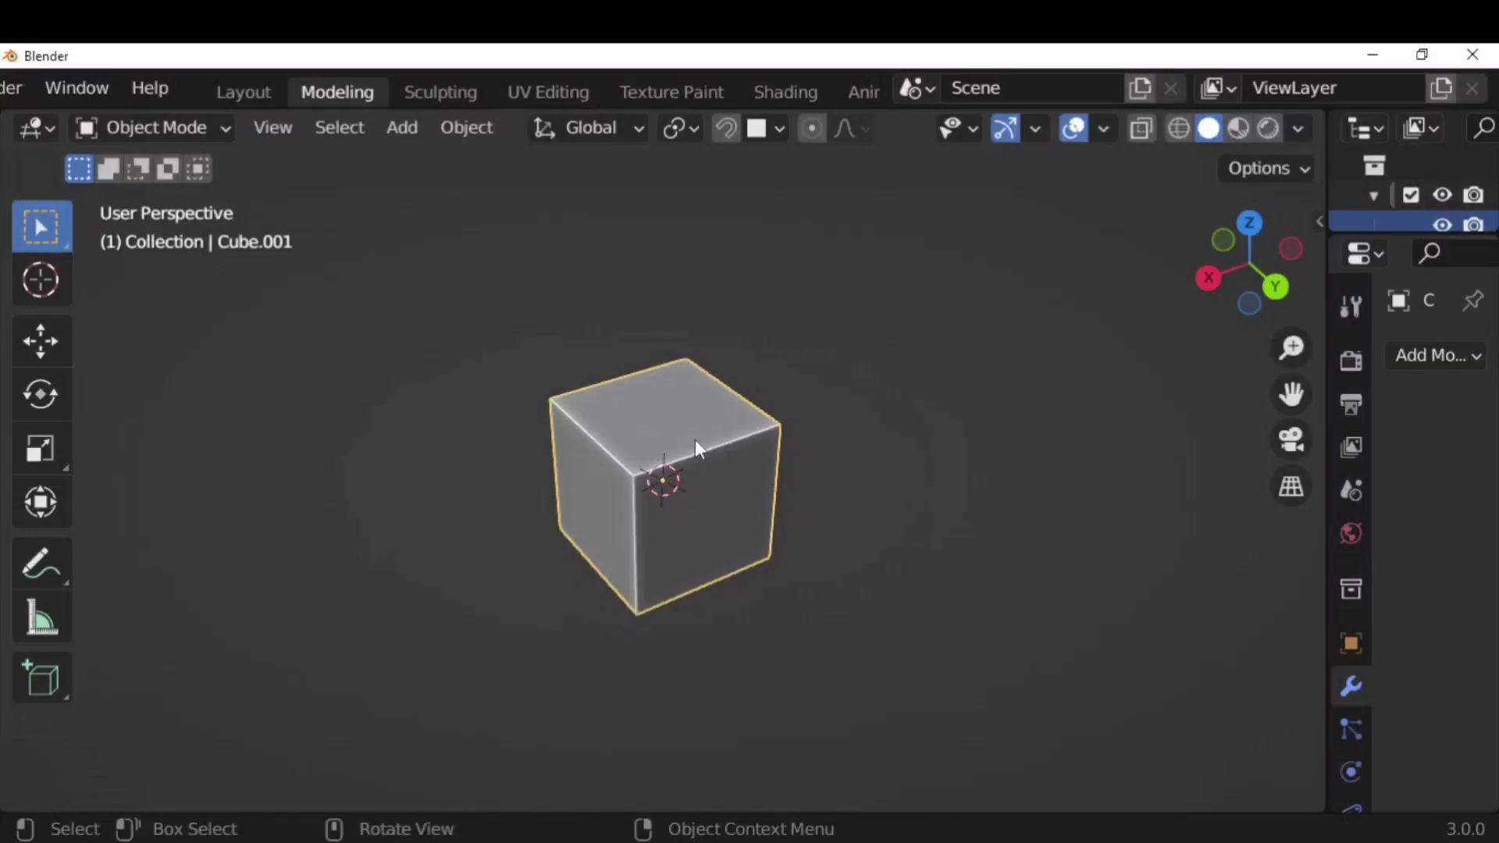
Move the cube sideways away from the 3D cursor
key("g")
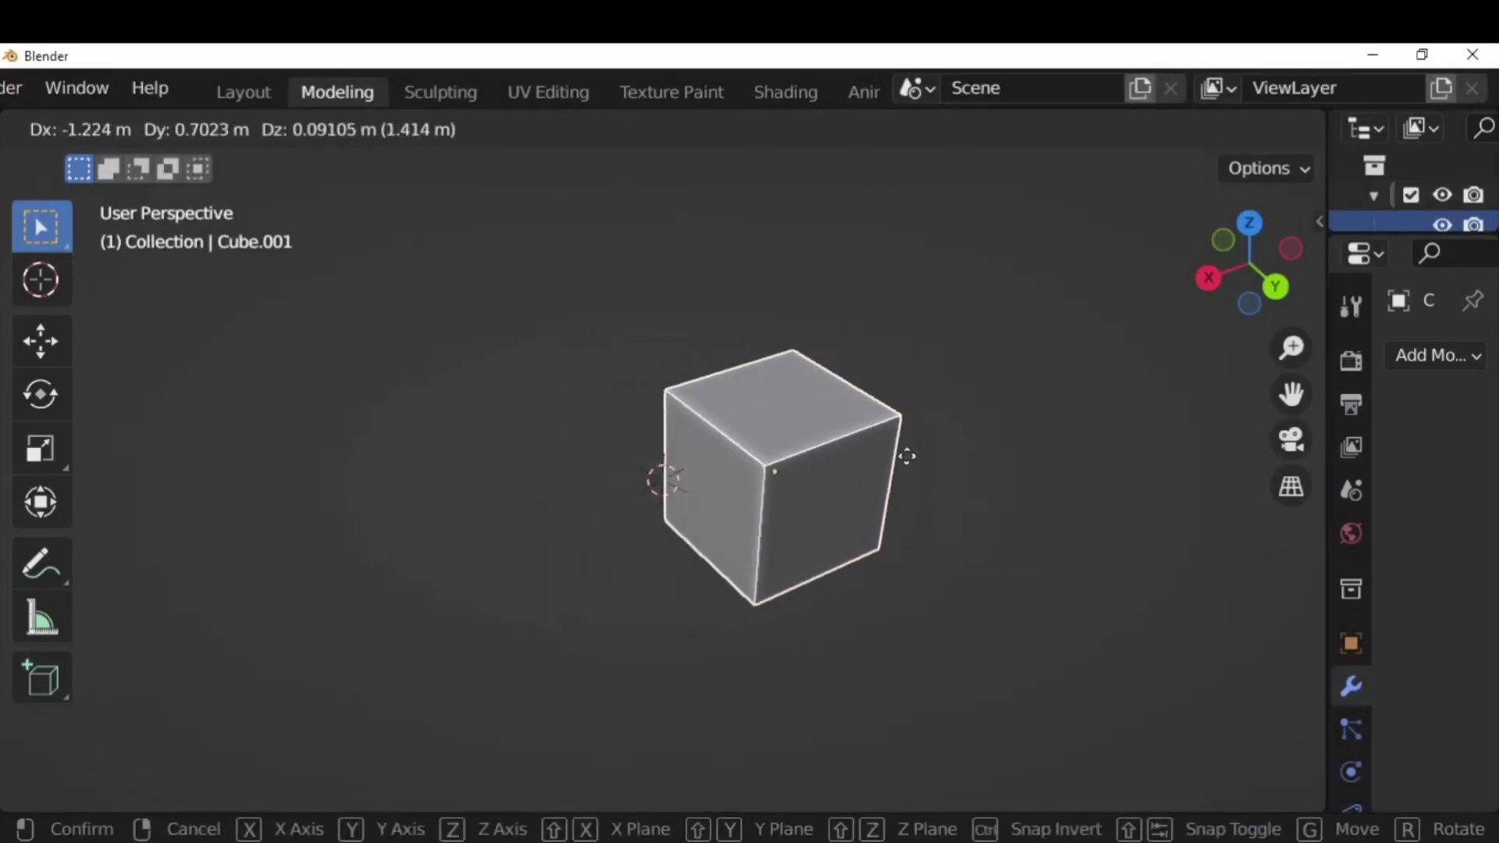
left_click(1198, 473)
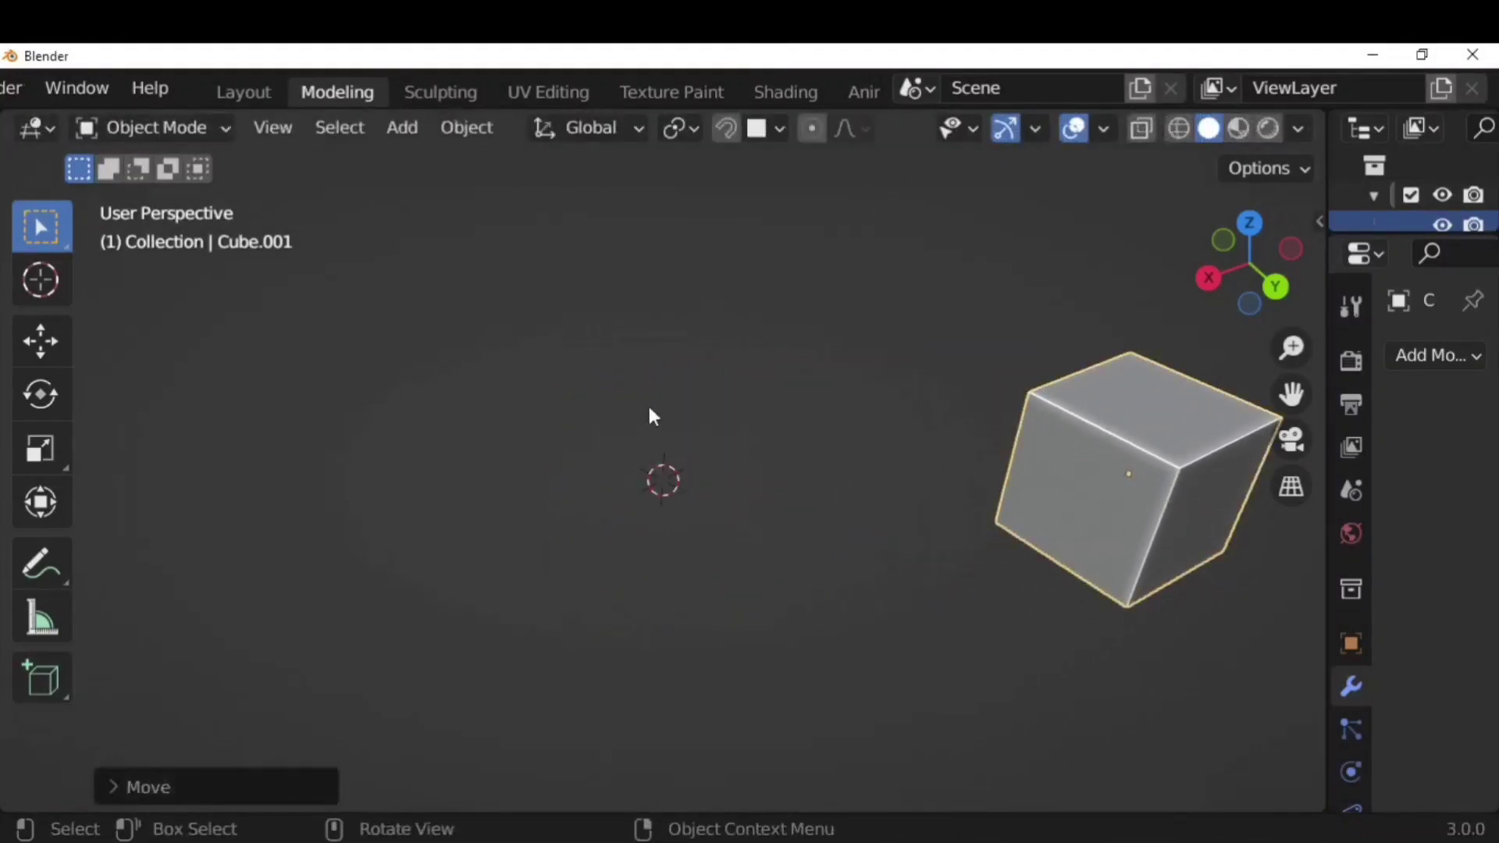
middle_click_drag(851, 634, 630, 570, "shift")
scroll(719, 650, "down", 5)
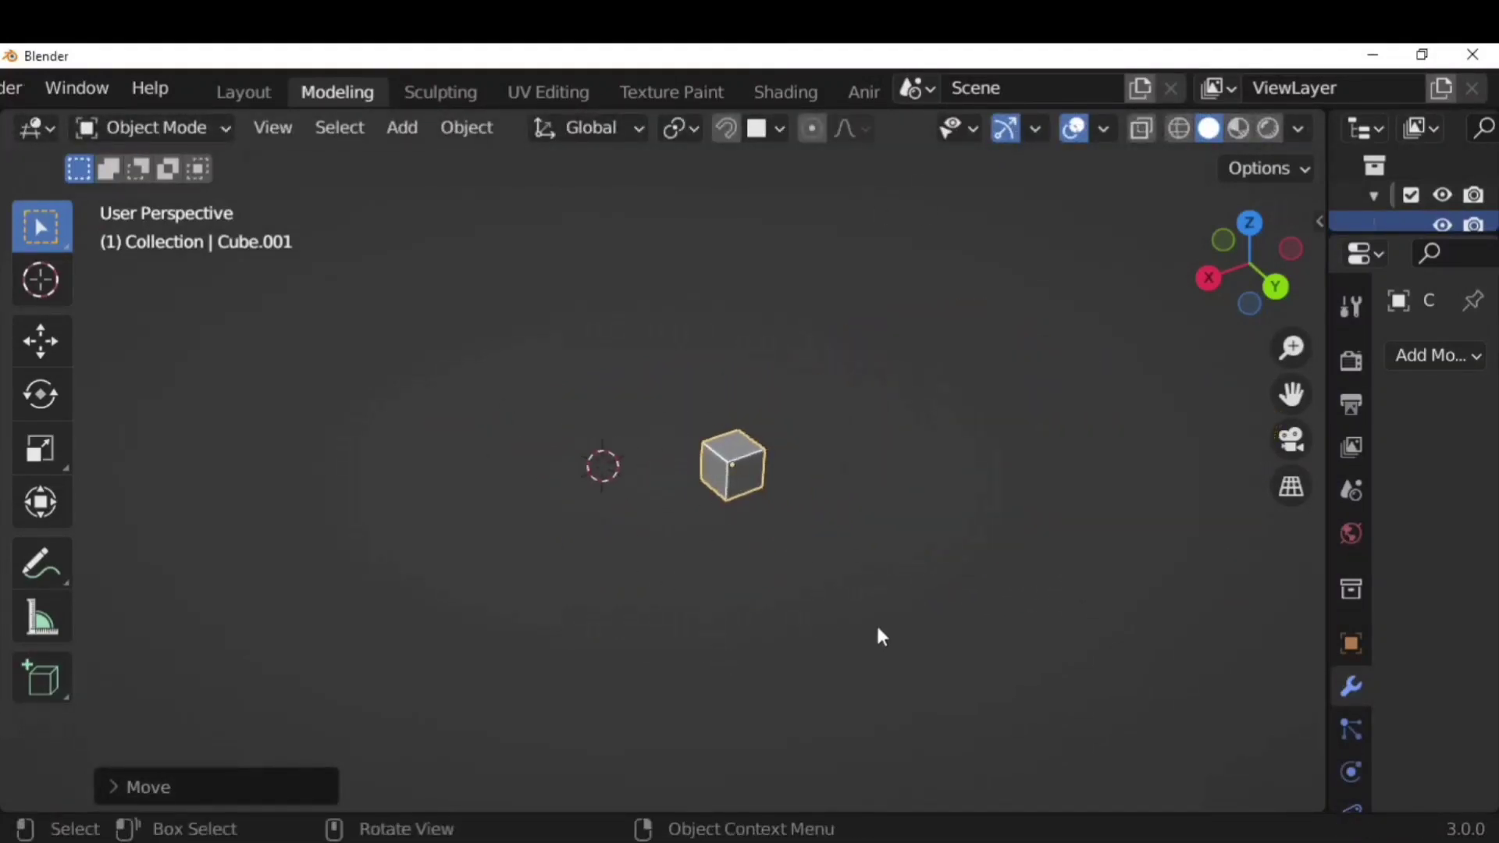
In Edit Mode, extrude the whole cube around the 3D cursor with Spin, using 10 steps over 360°
key("Tab")
left_click(558, 127)
mouse_move(655, 299)
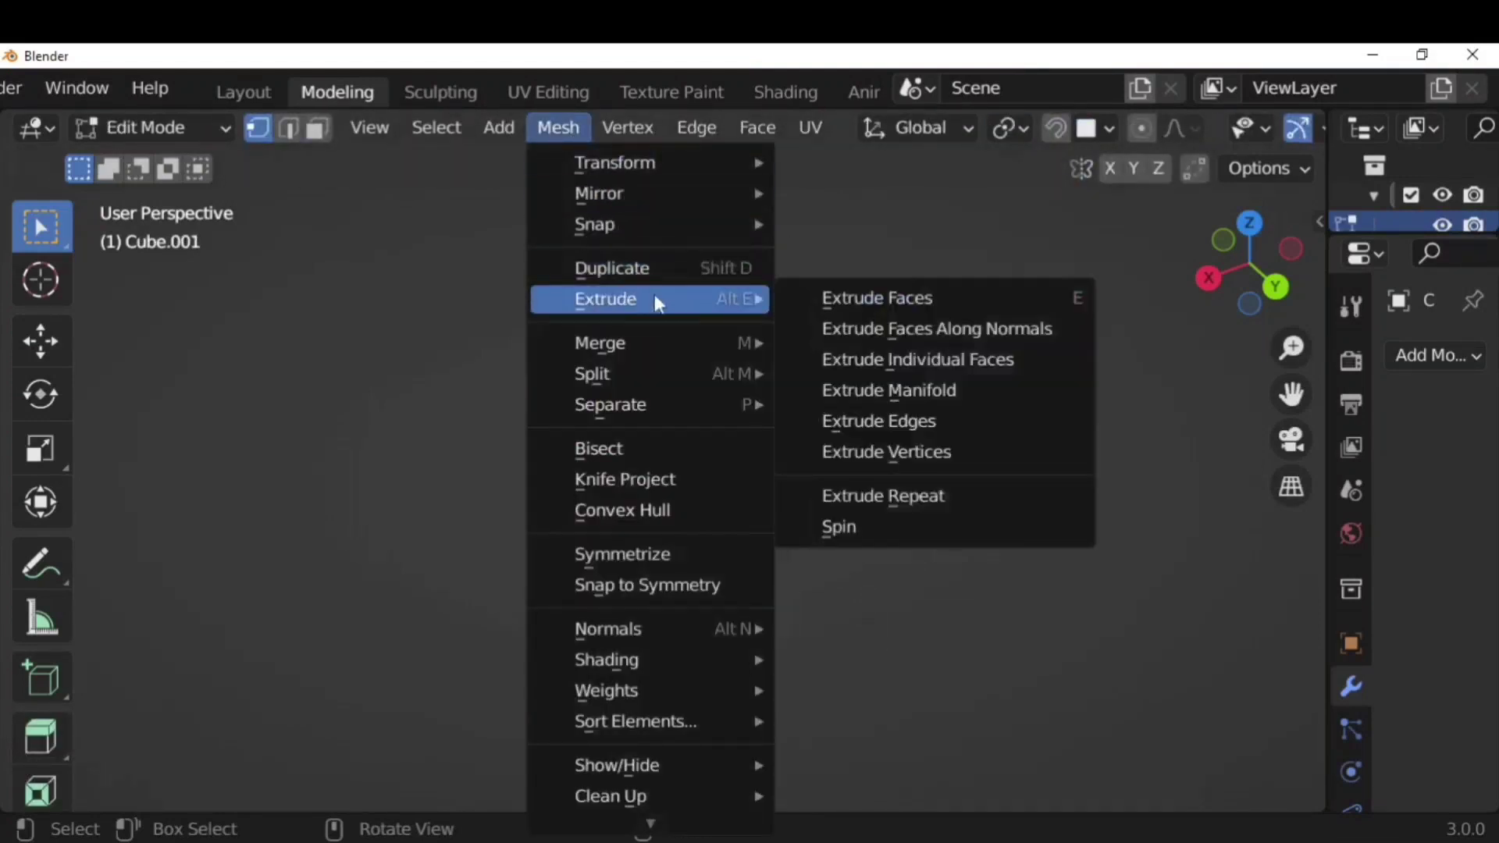
left_click(893, 527)
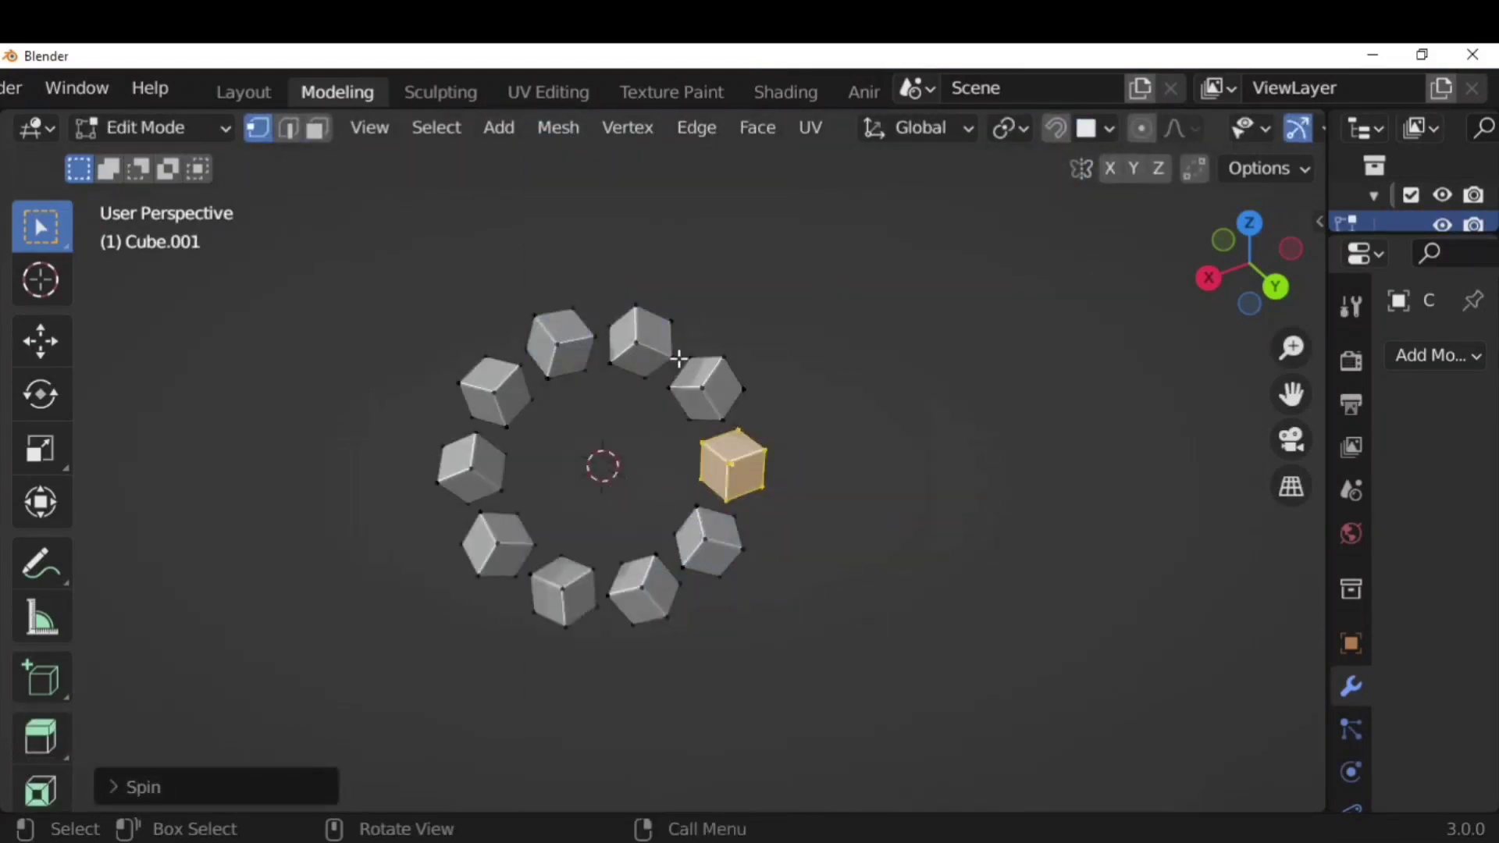
Set the number of spin steps to 50 and inspect the dense ring
left_click(144, 788)
left_click(390, 456)
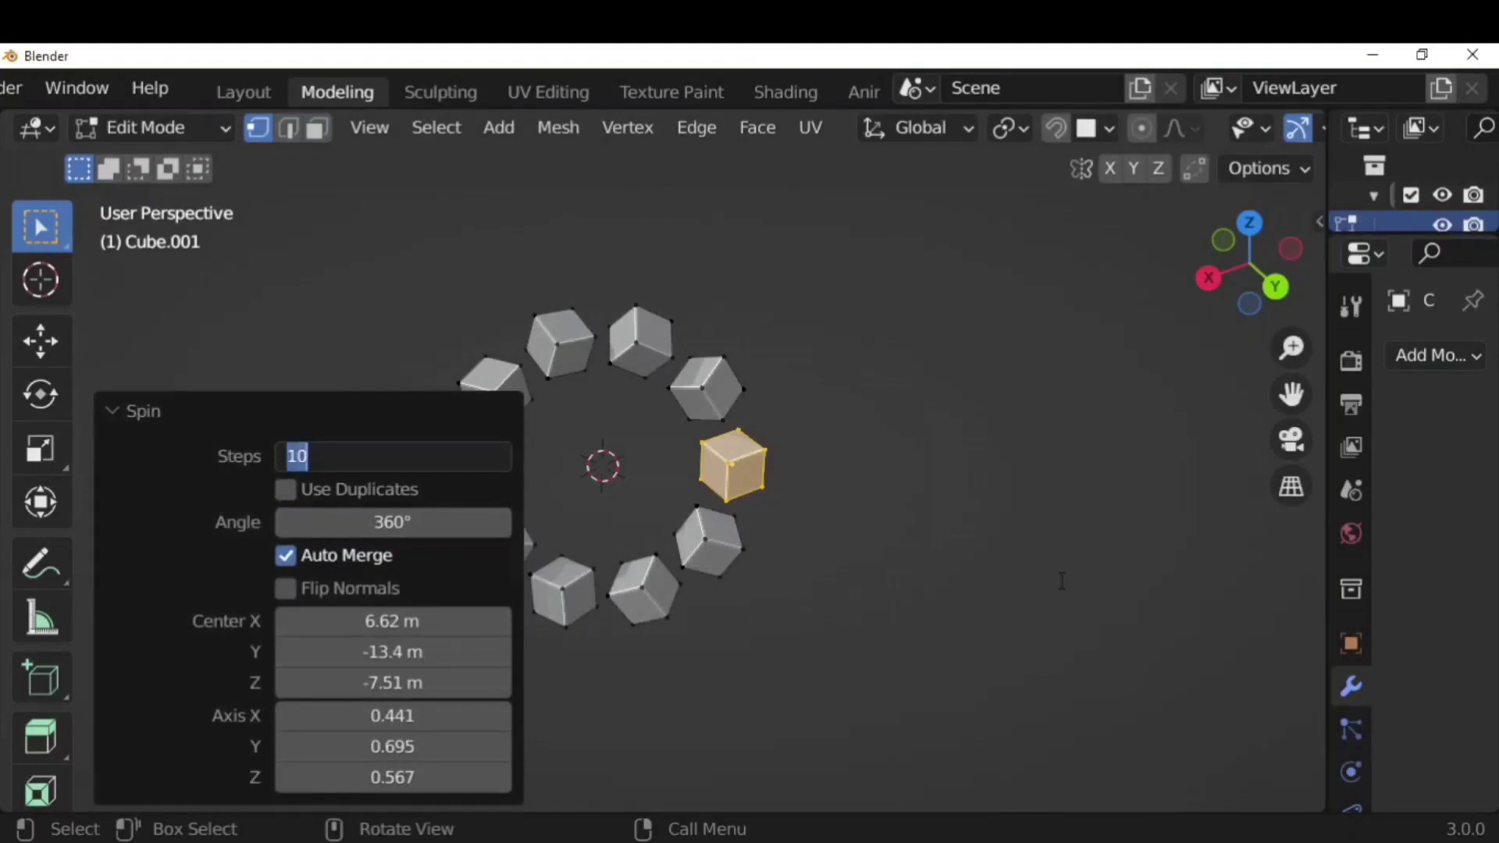
key("Return")
scroll(894, 569, "down", 1)
middle_click_drag(953, 577, 1181, 590, "shift")
left_click(456, 470)
key("Return")
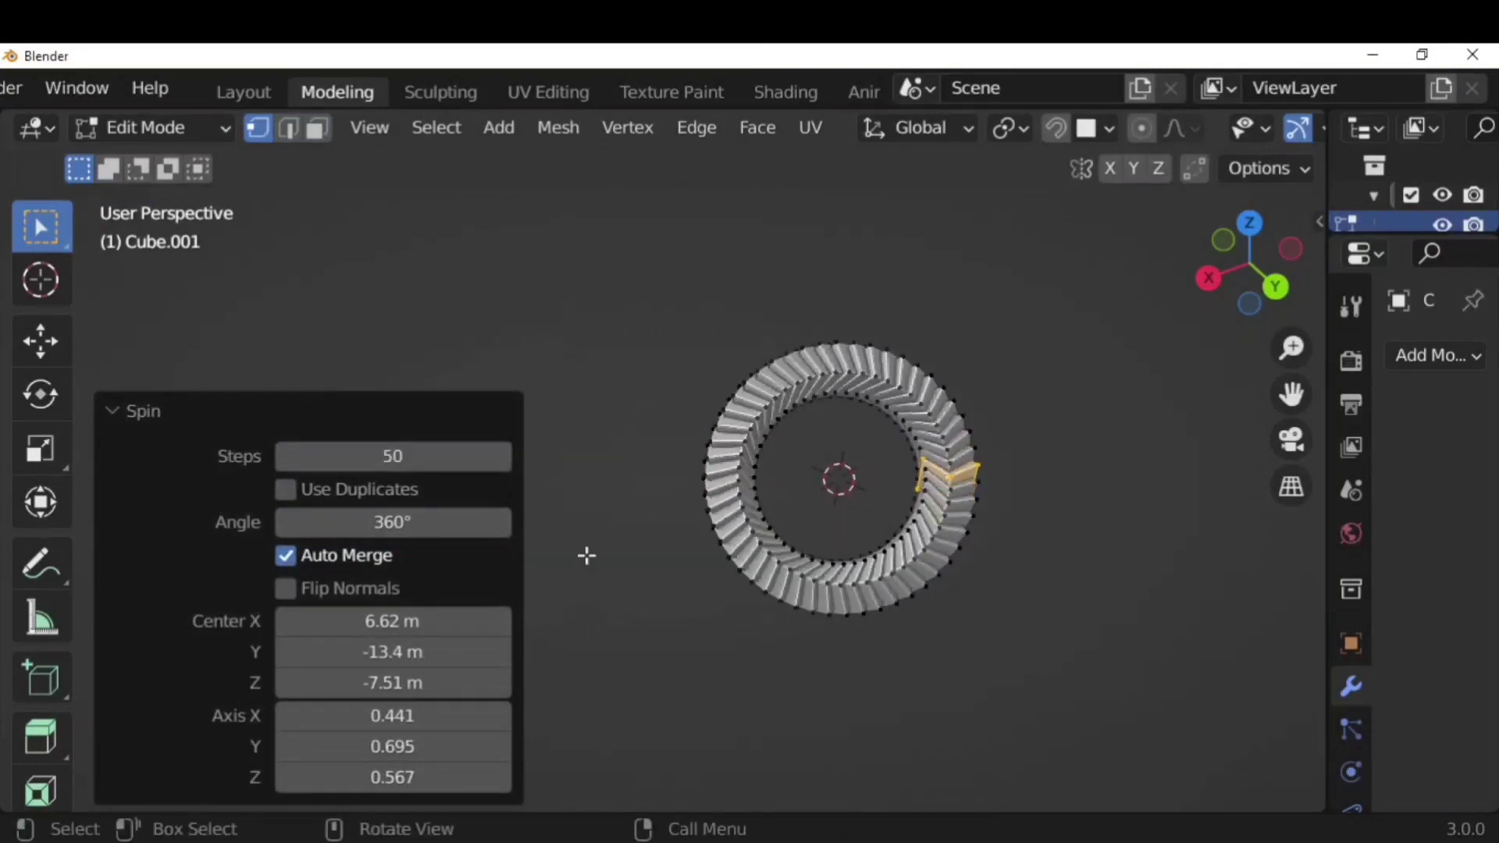
middle_click_drag(738, 474, 530, 438)
Set the spin angle to 180° and examine the half ring
left_click(451, 521)
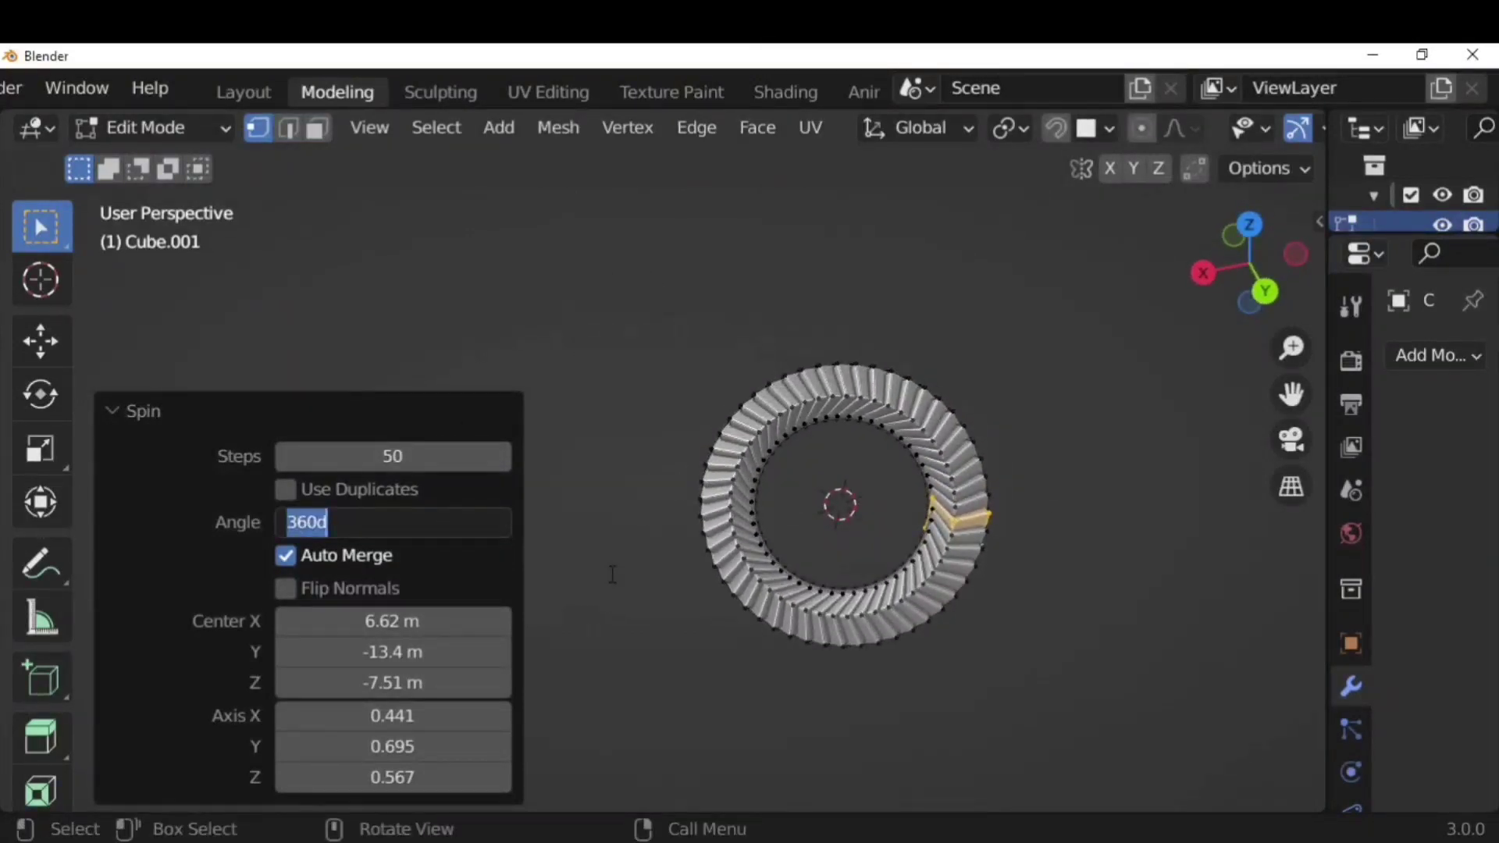
key("Return")
scroll(910, 519, "up", 3)
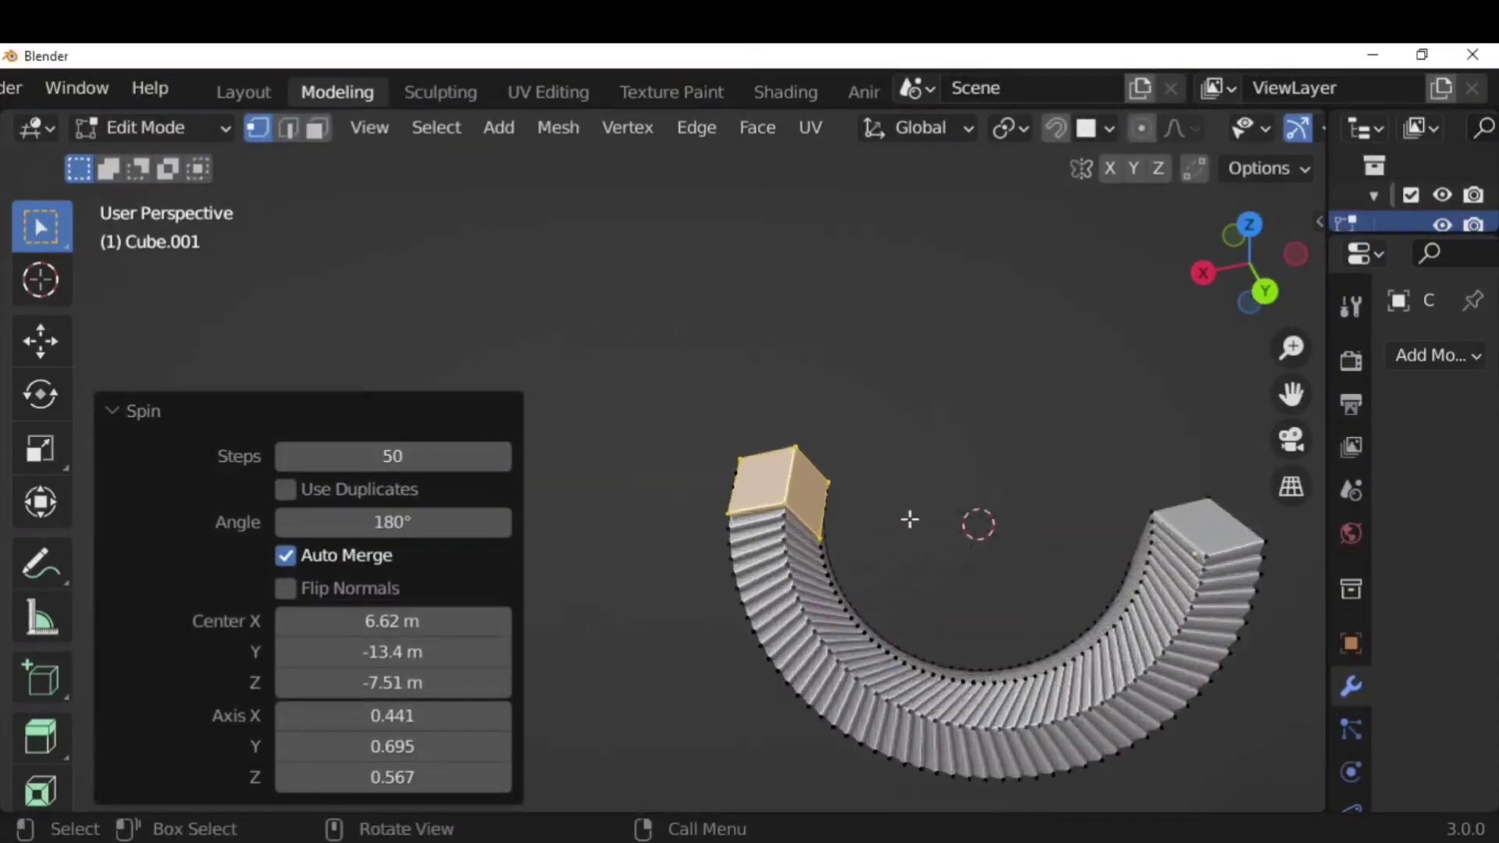
middle_click_drag(1208, 609, 1148, 547)
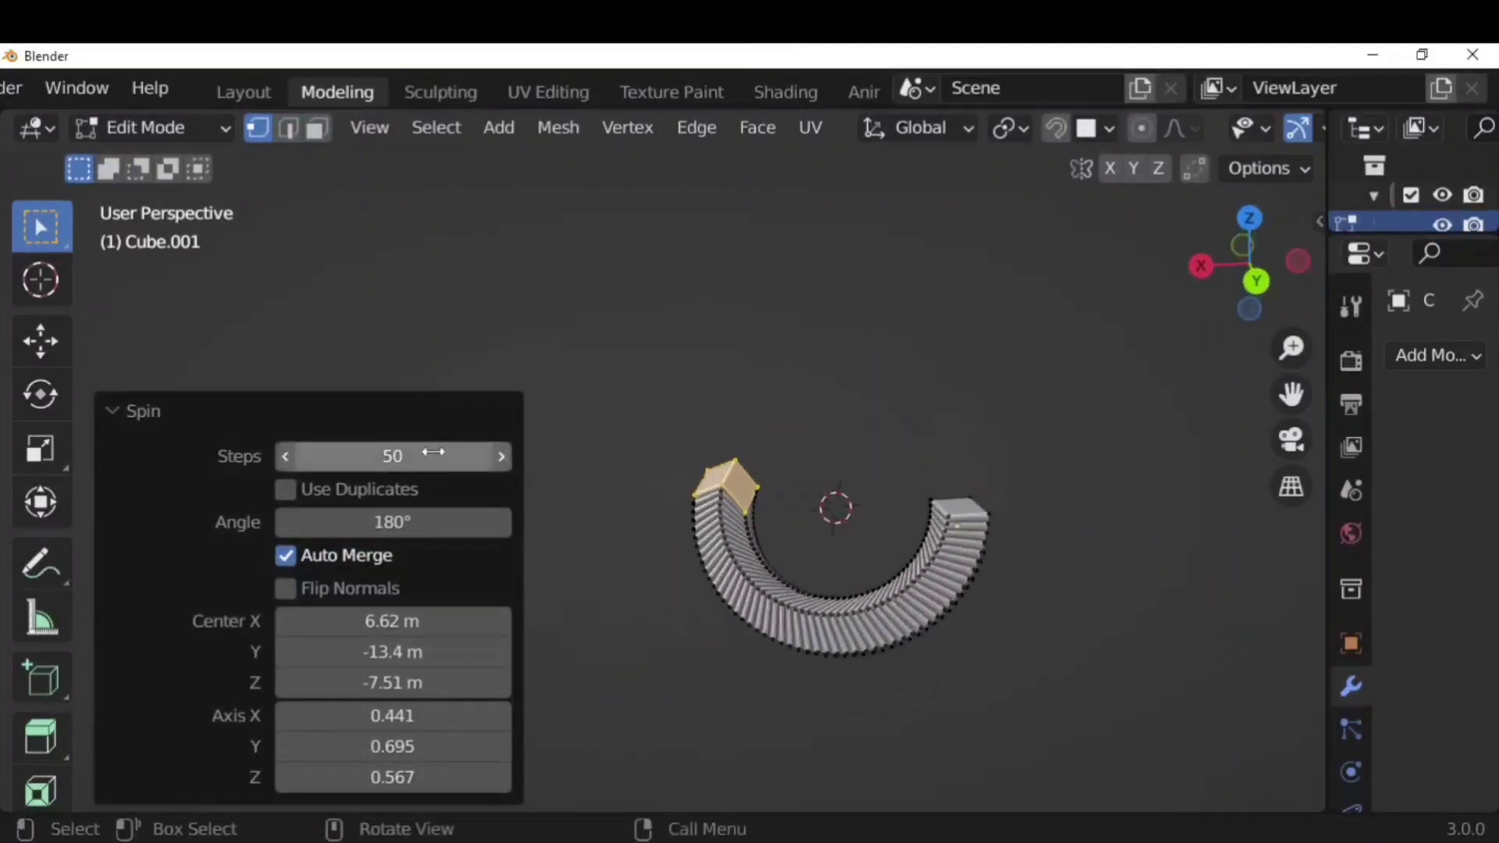
Set the number of spin steps to 10 and the angle to 360°
left_click(393, 456)
type("10")
key("Return")
middle_click_drag(967, 538, 1004, 548)
left_click(336, 522)
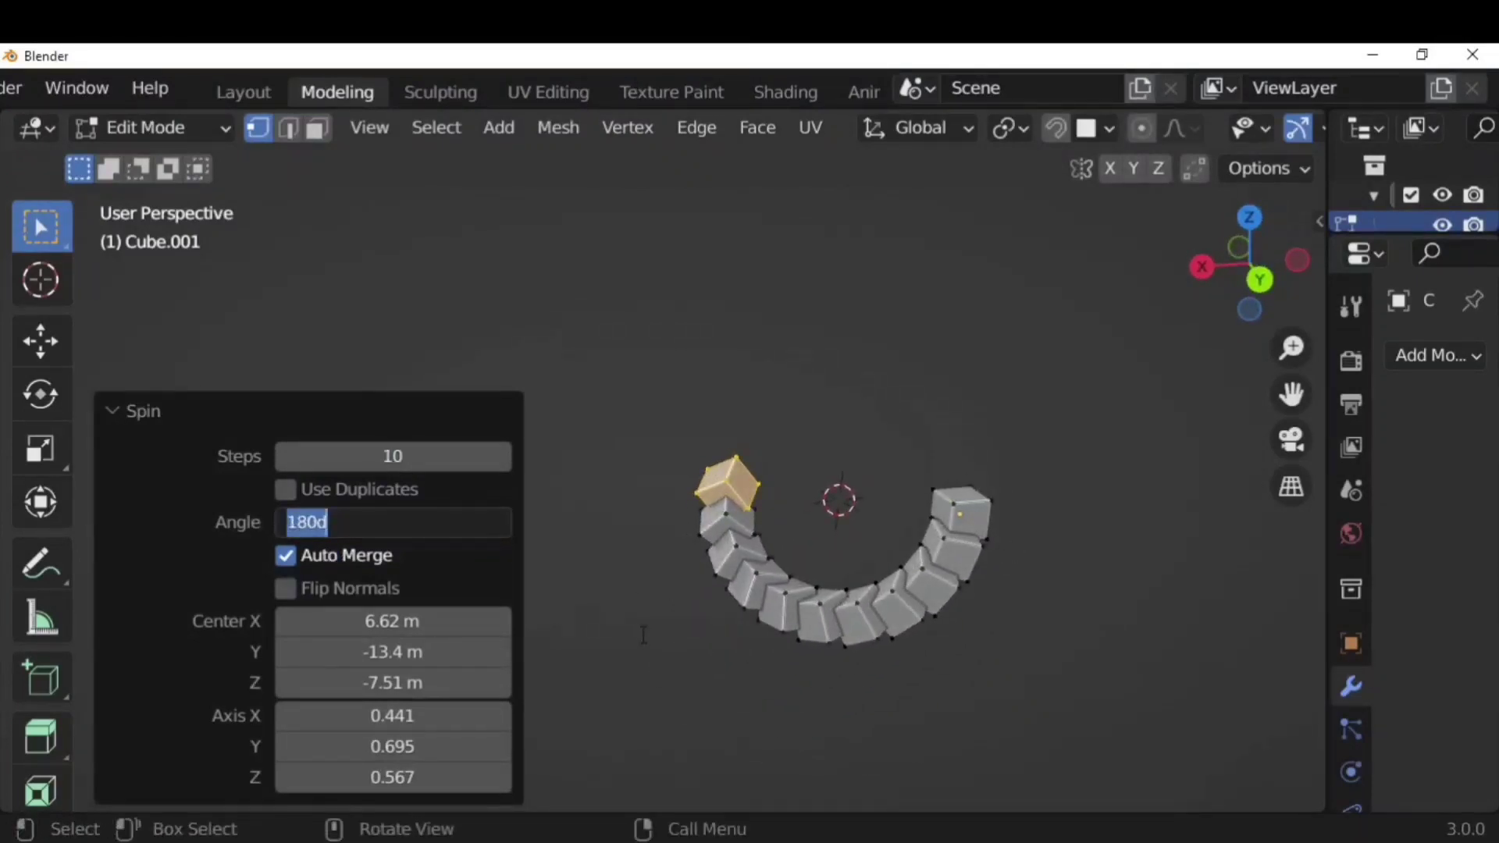
type("360")
key("Return")
Set the spin angle to 270° and the number of steps to 50
left_click(422, 525)
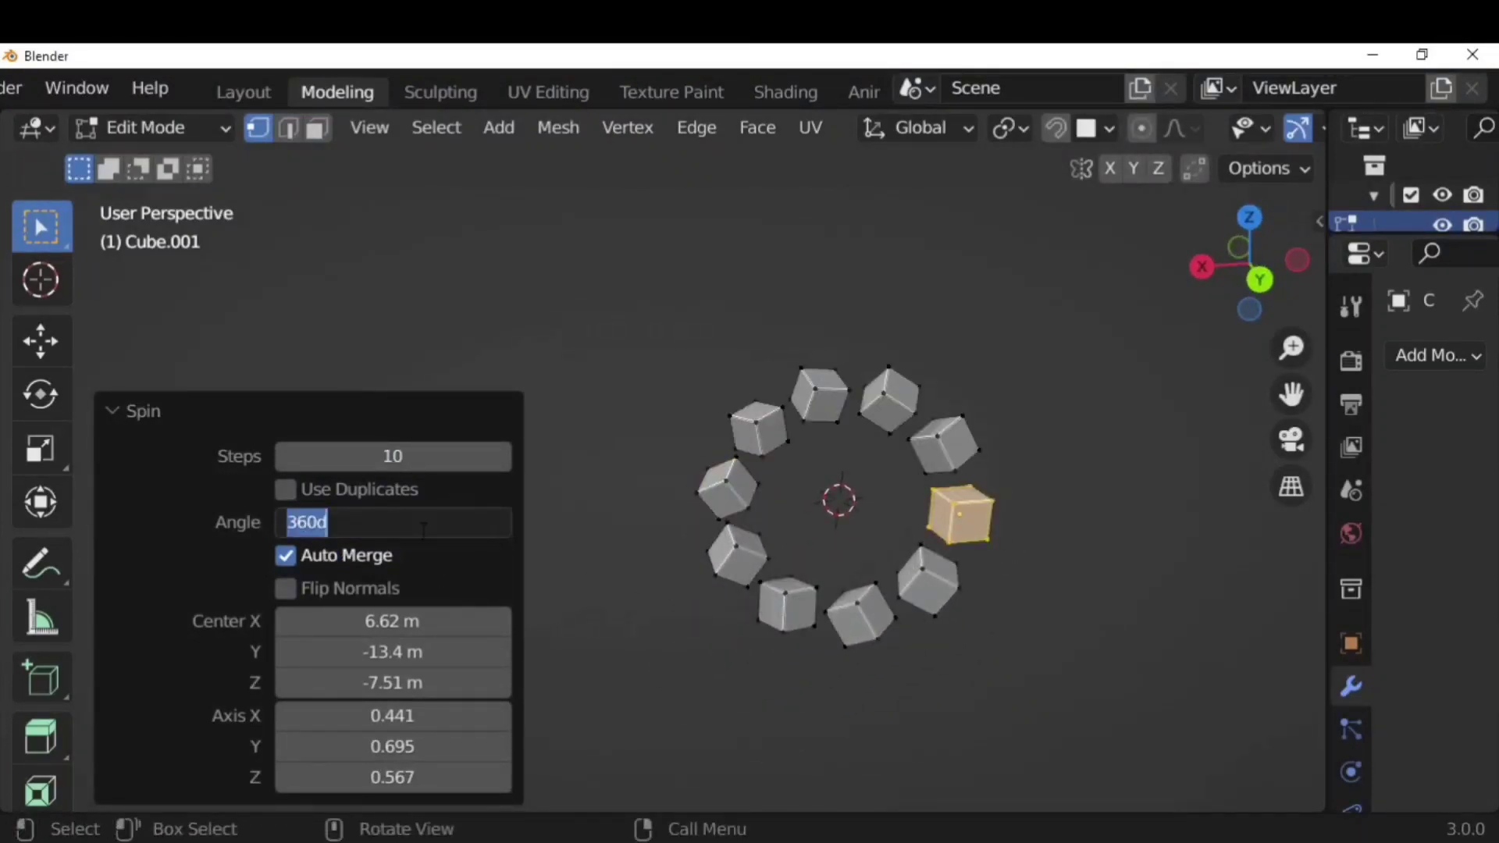
type("270")
key("Return")
left_click(383, 454)
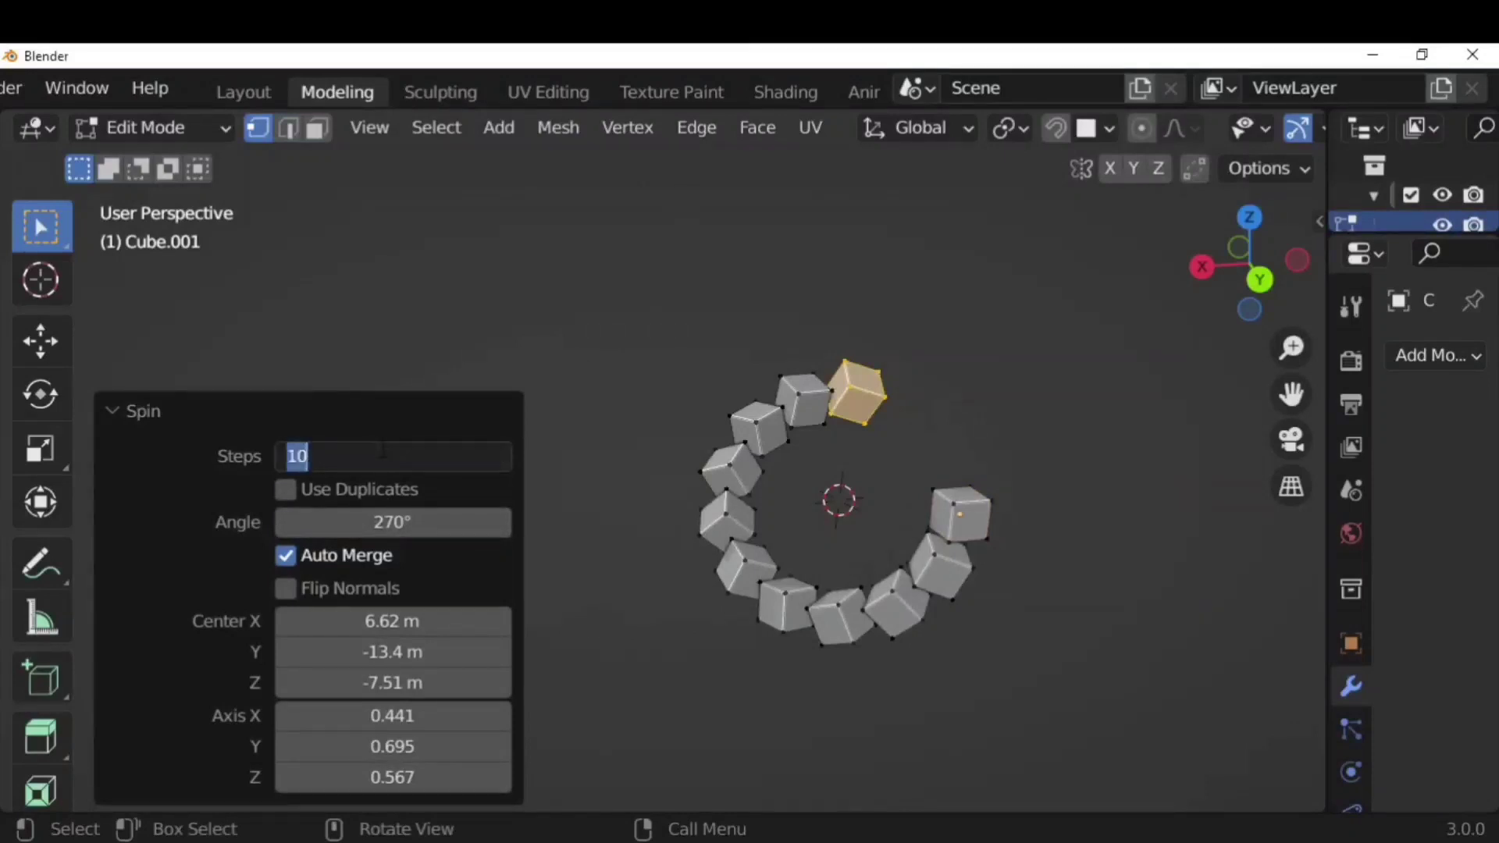
type("50")
key("Return")
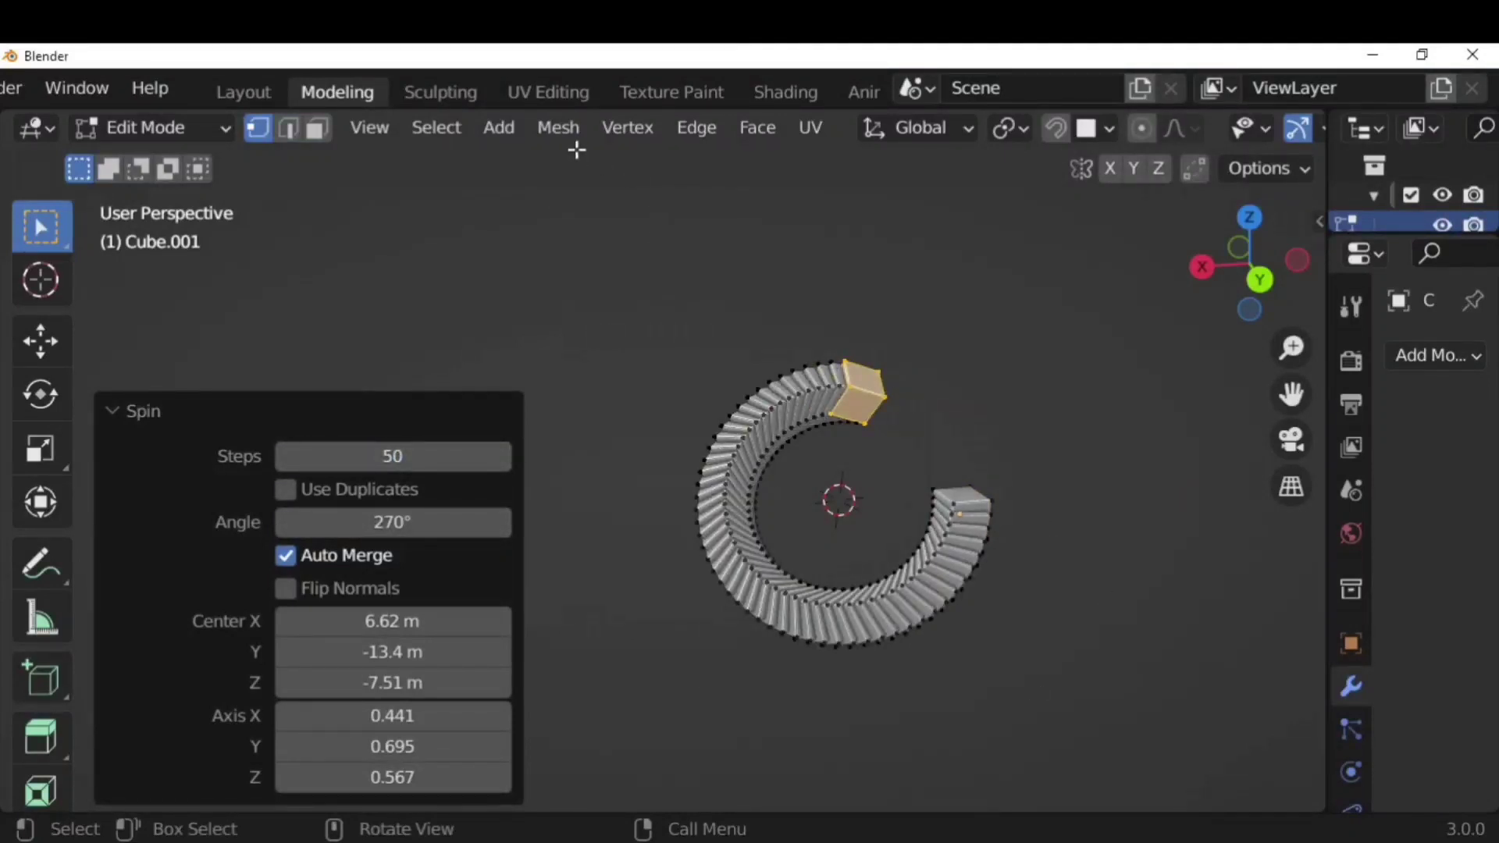
Collapse the Spin settings and inspect the 270° shape up close
scroll(51, 742, "down", 10)
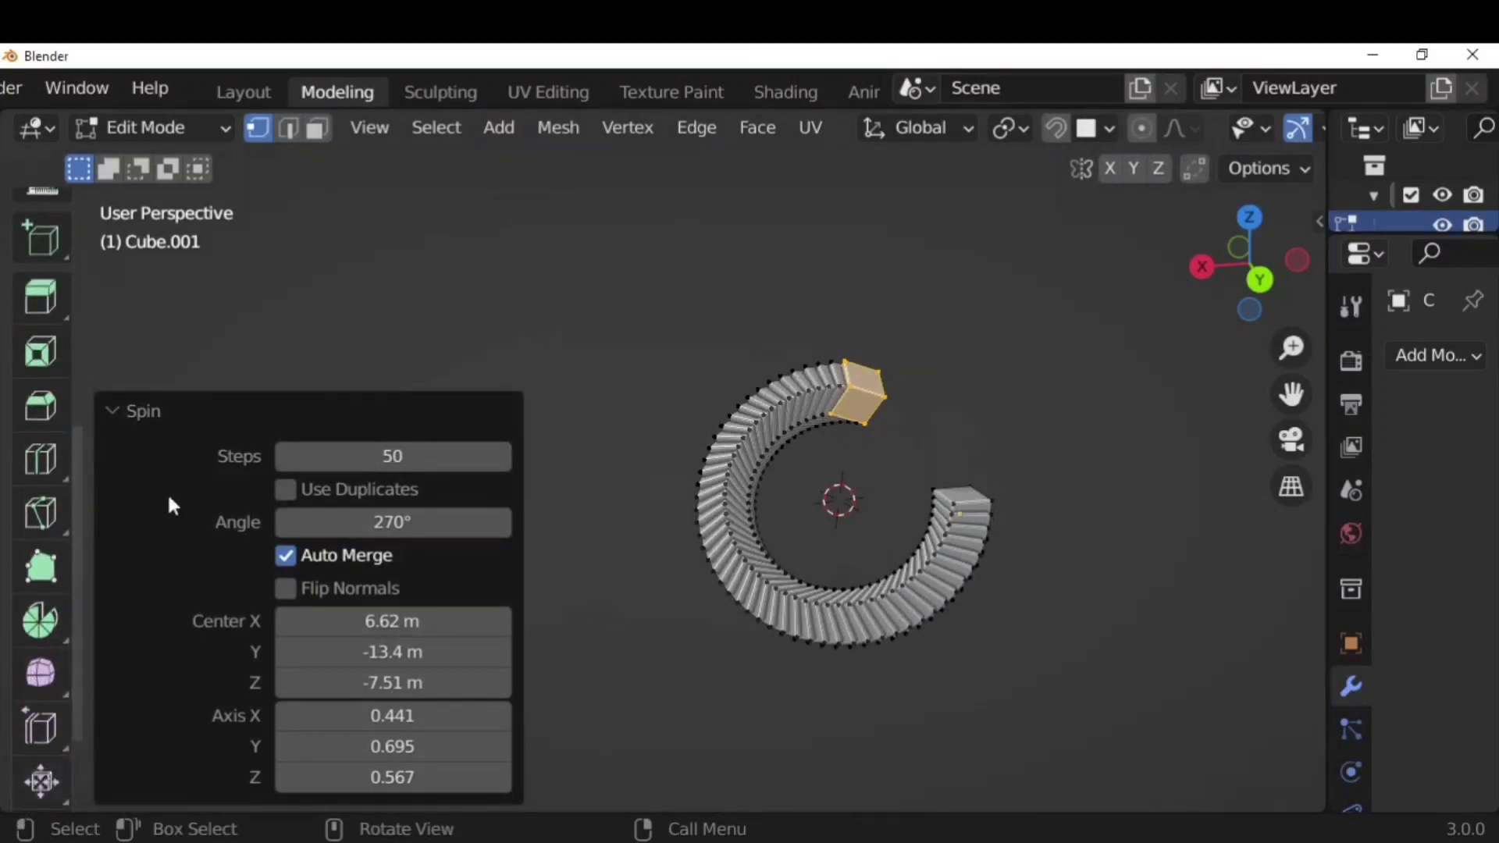
left_click(125, 410)
scroll(45, 766, "down", 3)
scroll(919, 444, "up", 1)
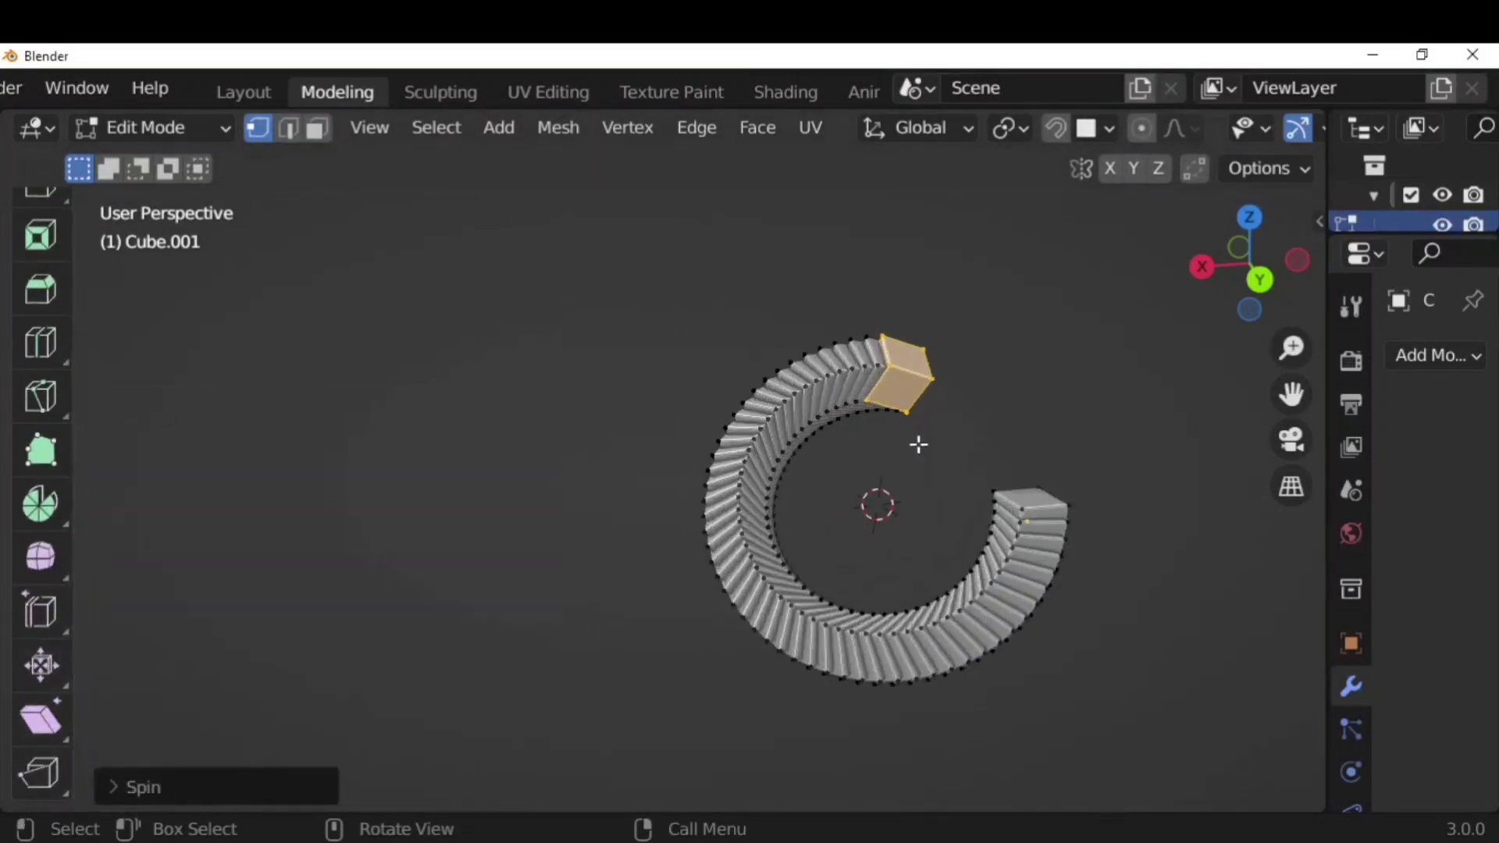
scroll(814, 574, "up", 1)
middle_click_drag(919, 548, 558, 502, "shift")
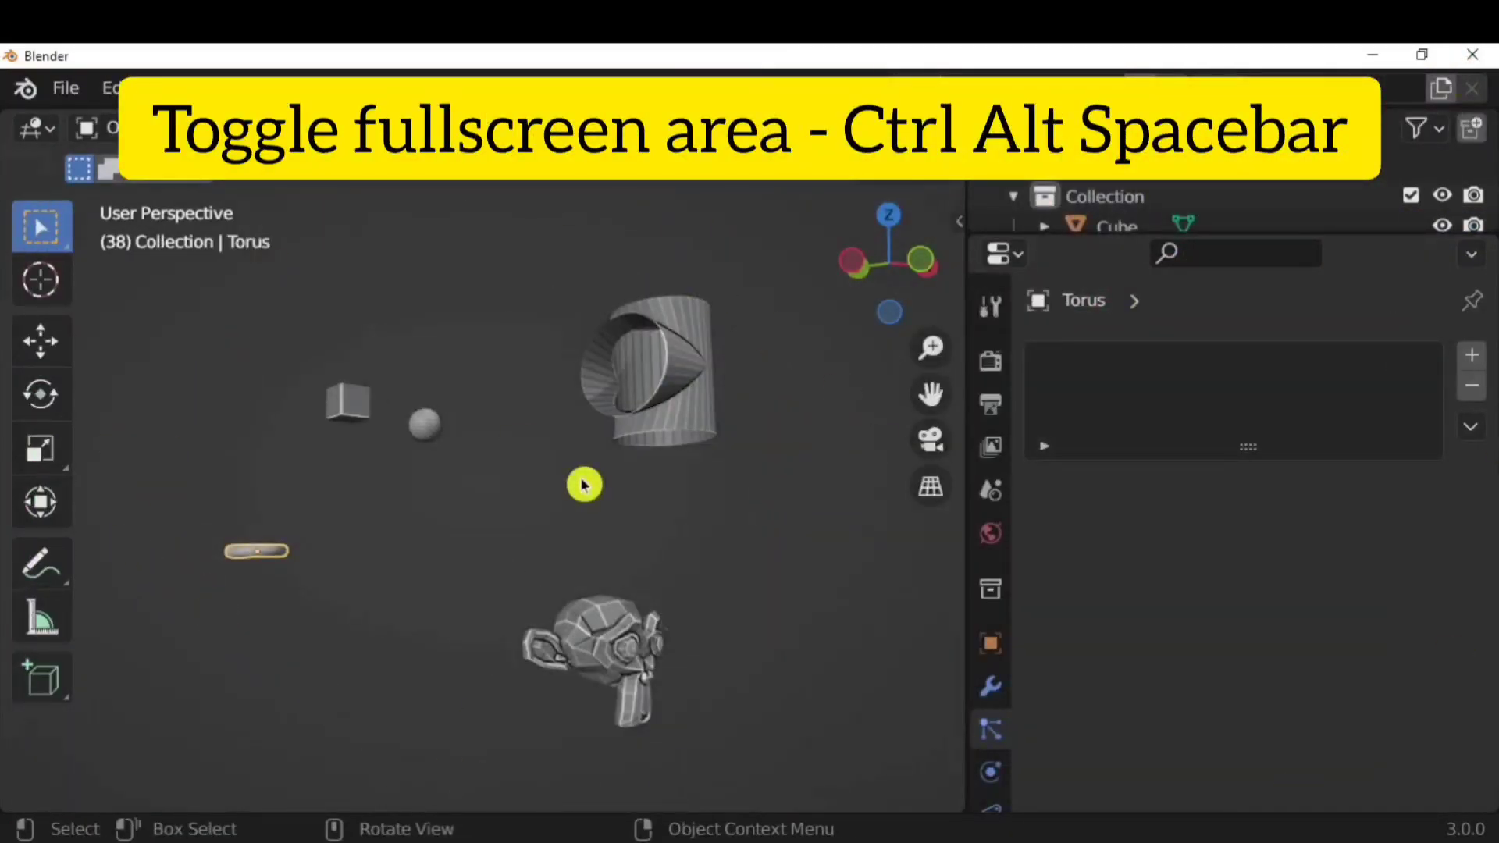
Switch the 3D viewport with the torus, monkey head and cylinders to the fullscreen area
key("ctrl+alt+space")
scroll(780, 367, "down", 3)
mouse_move(693, 461)
middle_mouse_down()
mouse_move(1012, 520)
mouse_move(685, 468)
middle_mouse_up()
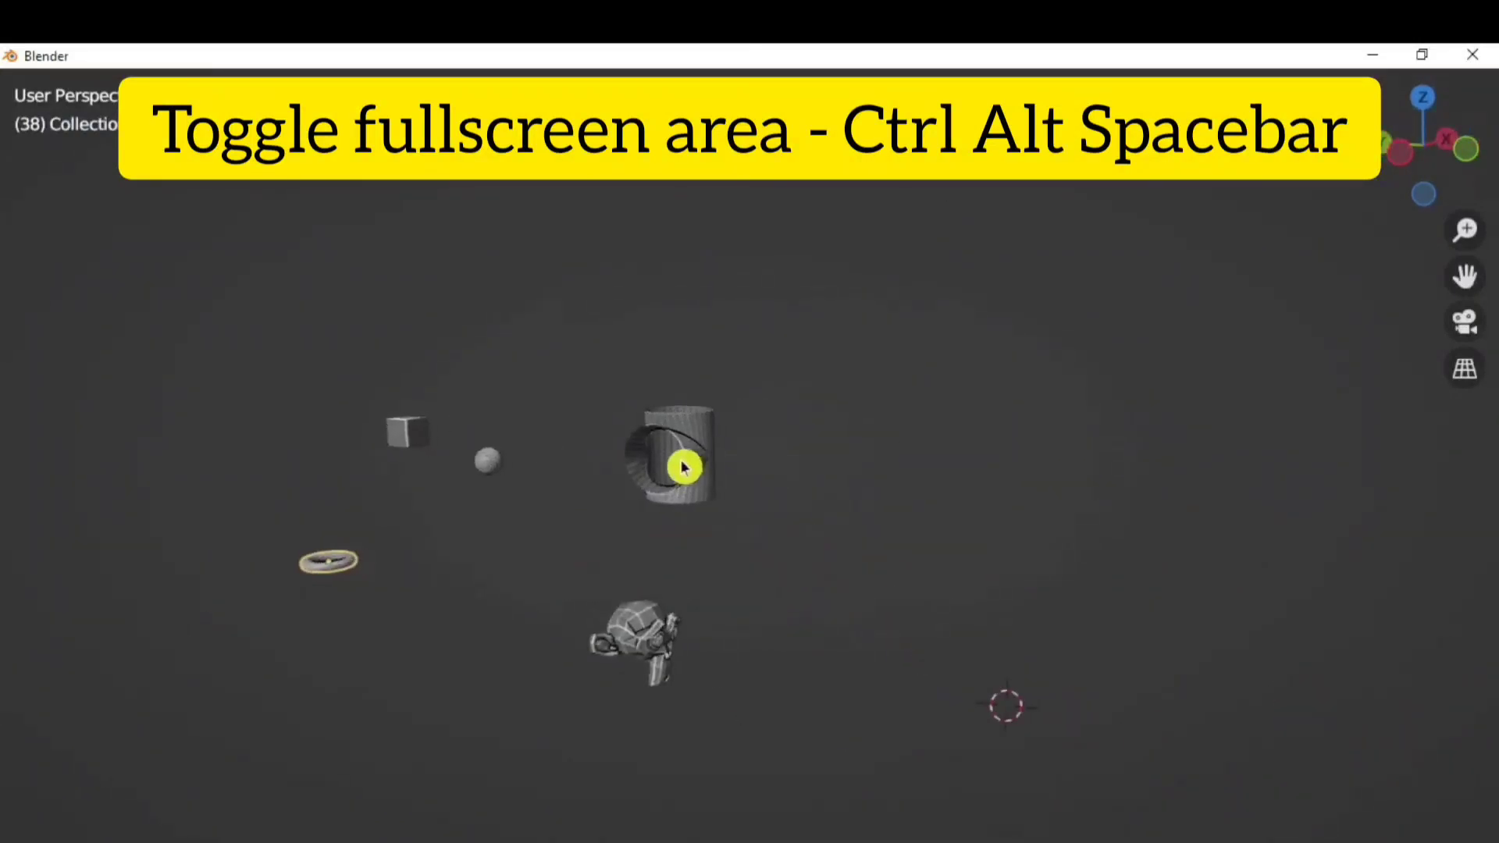
Extrude the selected face on top of the monkey head upward into a long column
left_click(653, 637)
scroll(780, 663, "up", 2)
left_click(702, 687)
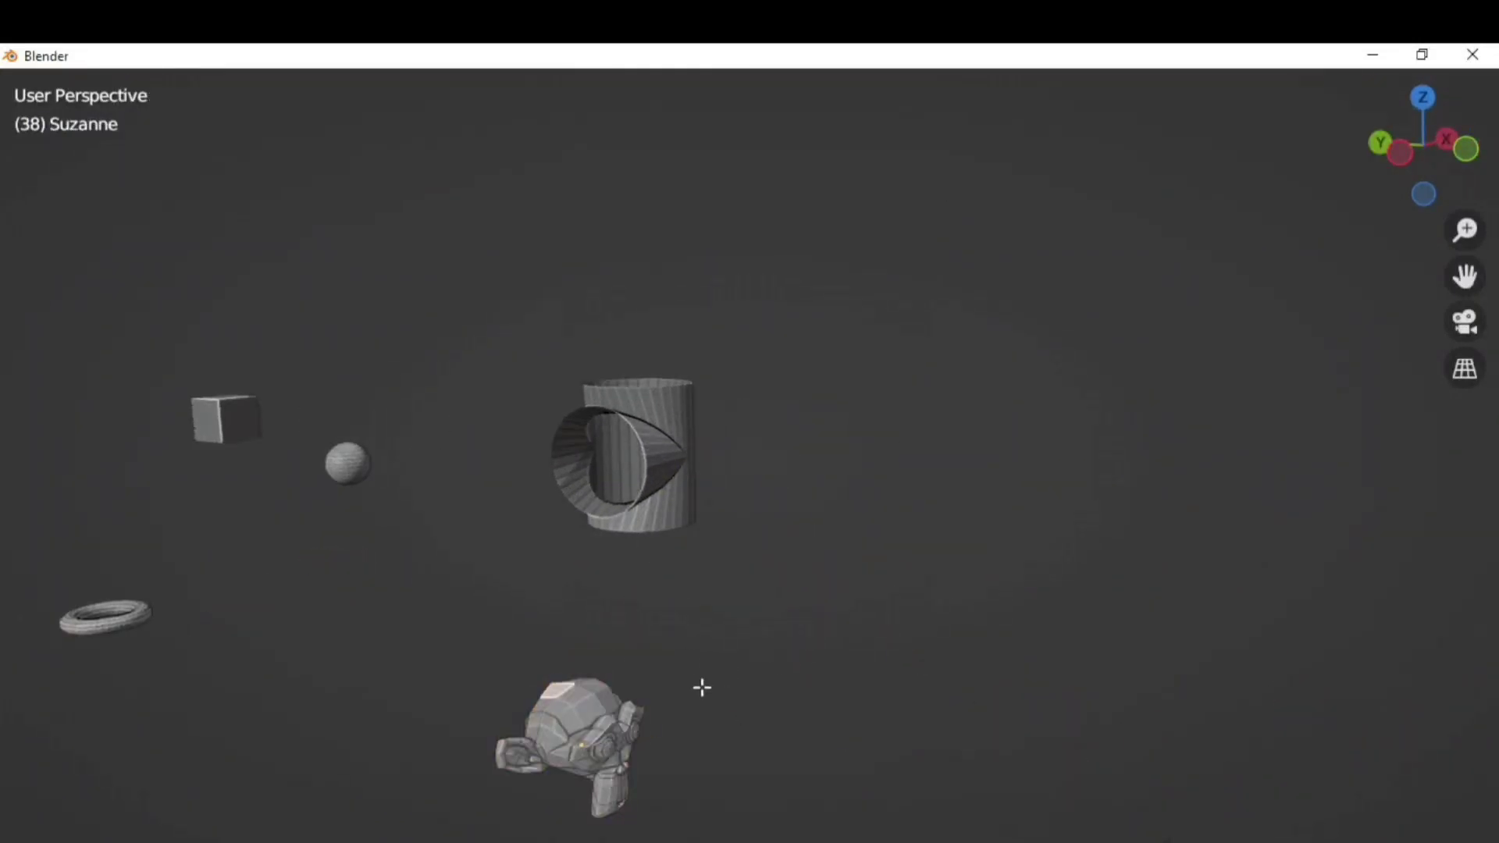
key("e")
left_click(619, 578)
scroll(750, 666, "down", 5)
middle_click_drag(649, 686, 915, 549, "shift")
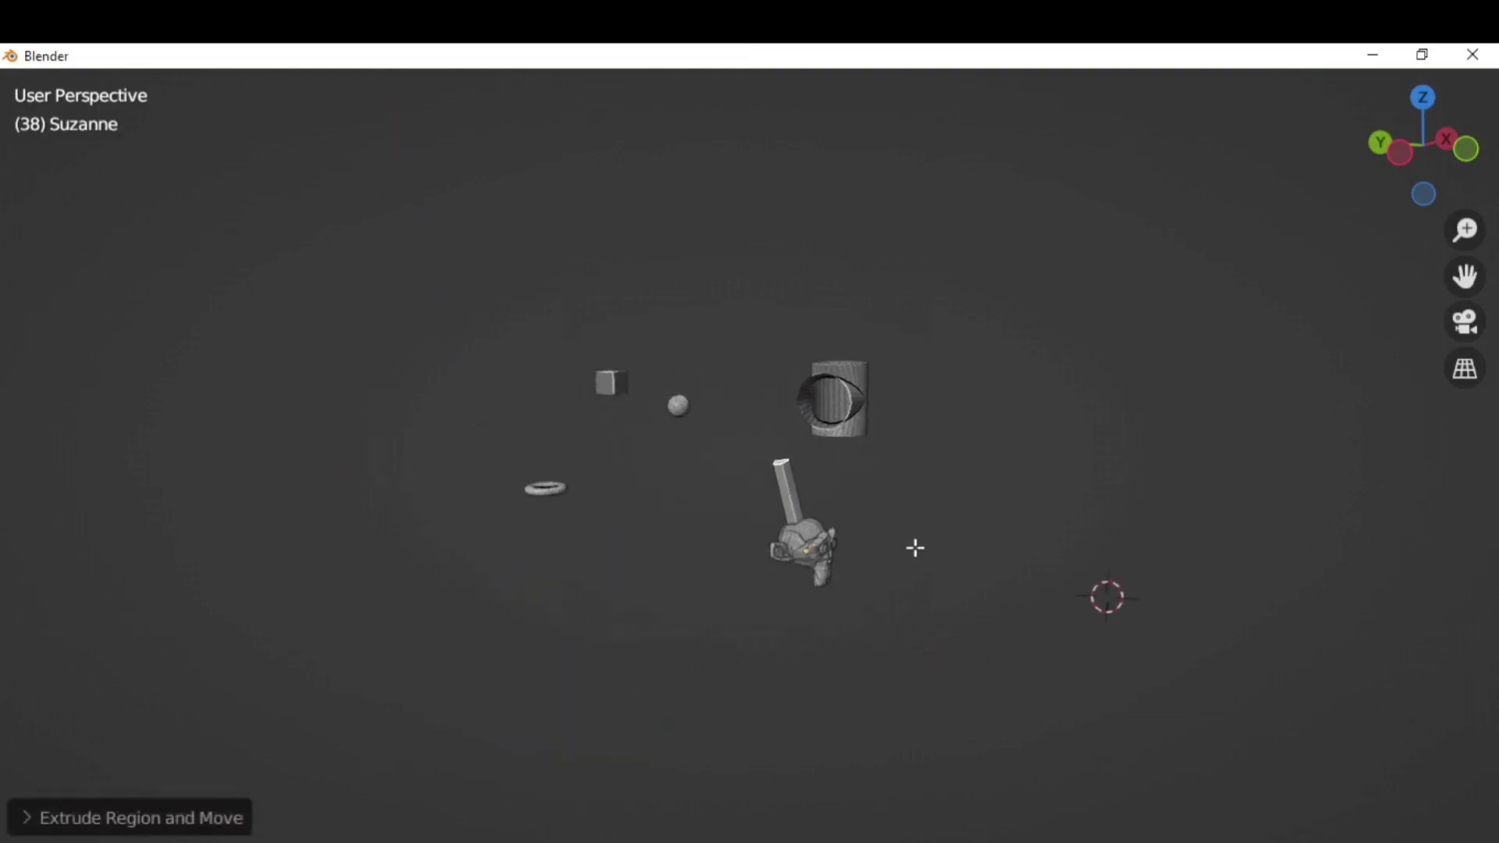
Inspect the extruded monkey head and return the viewport from fullscreen to the regular layout
scroll(915, 548, "up", 2)
middle_click_drag(1184, 476, 1112, 499)
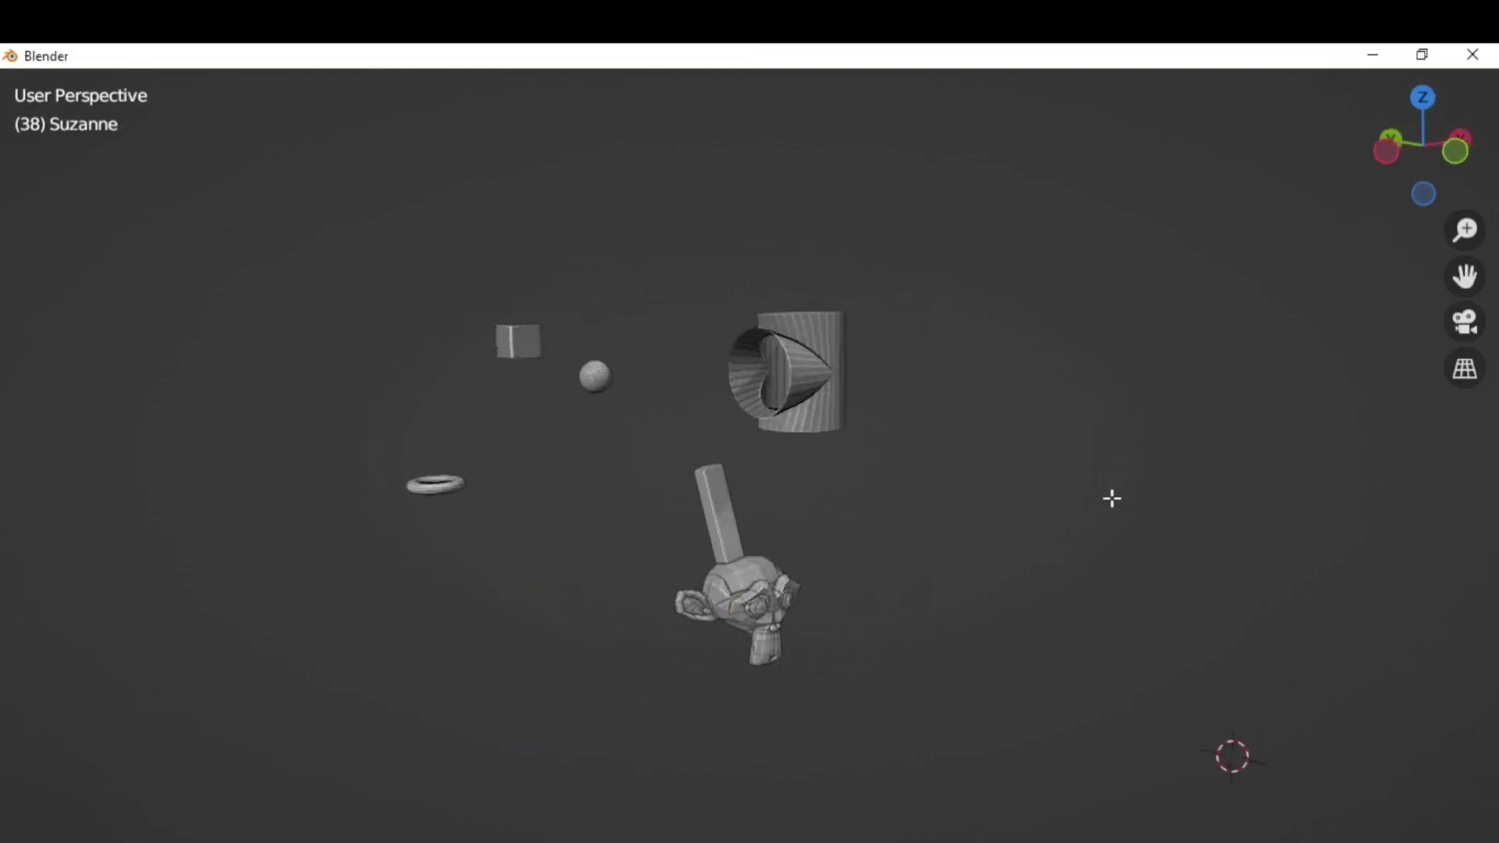
key("ctrl+alt+space")
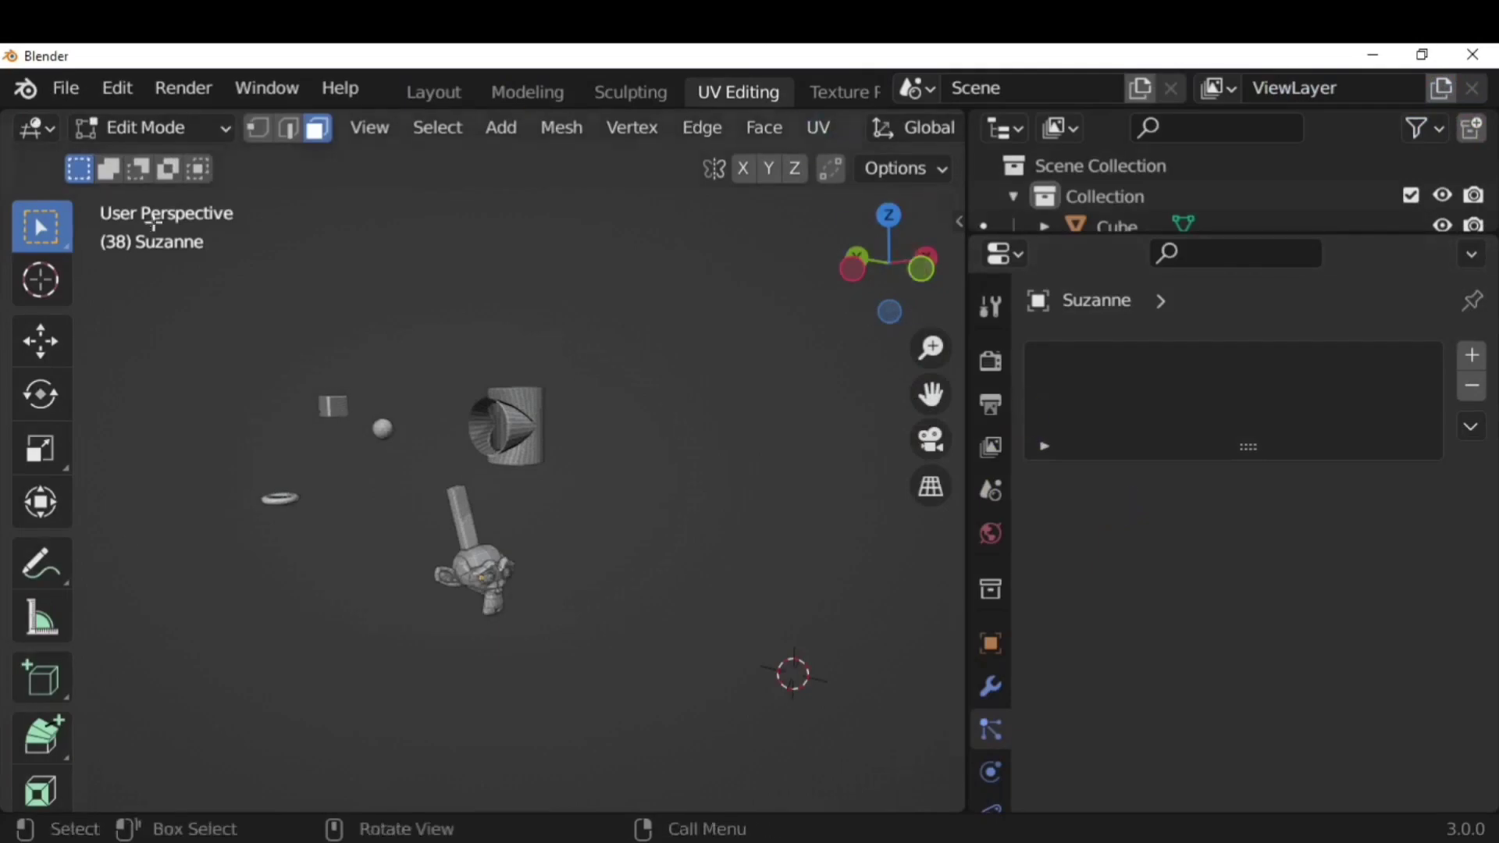
Toggle the 3D viewport to the fullscreen area once more and restore the regular layout
left_click(388, 146)
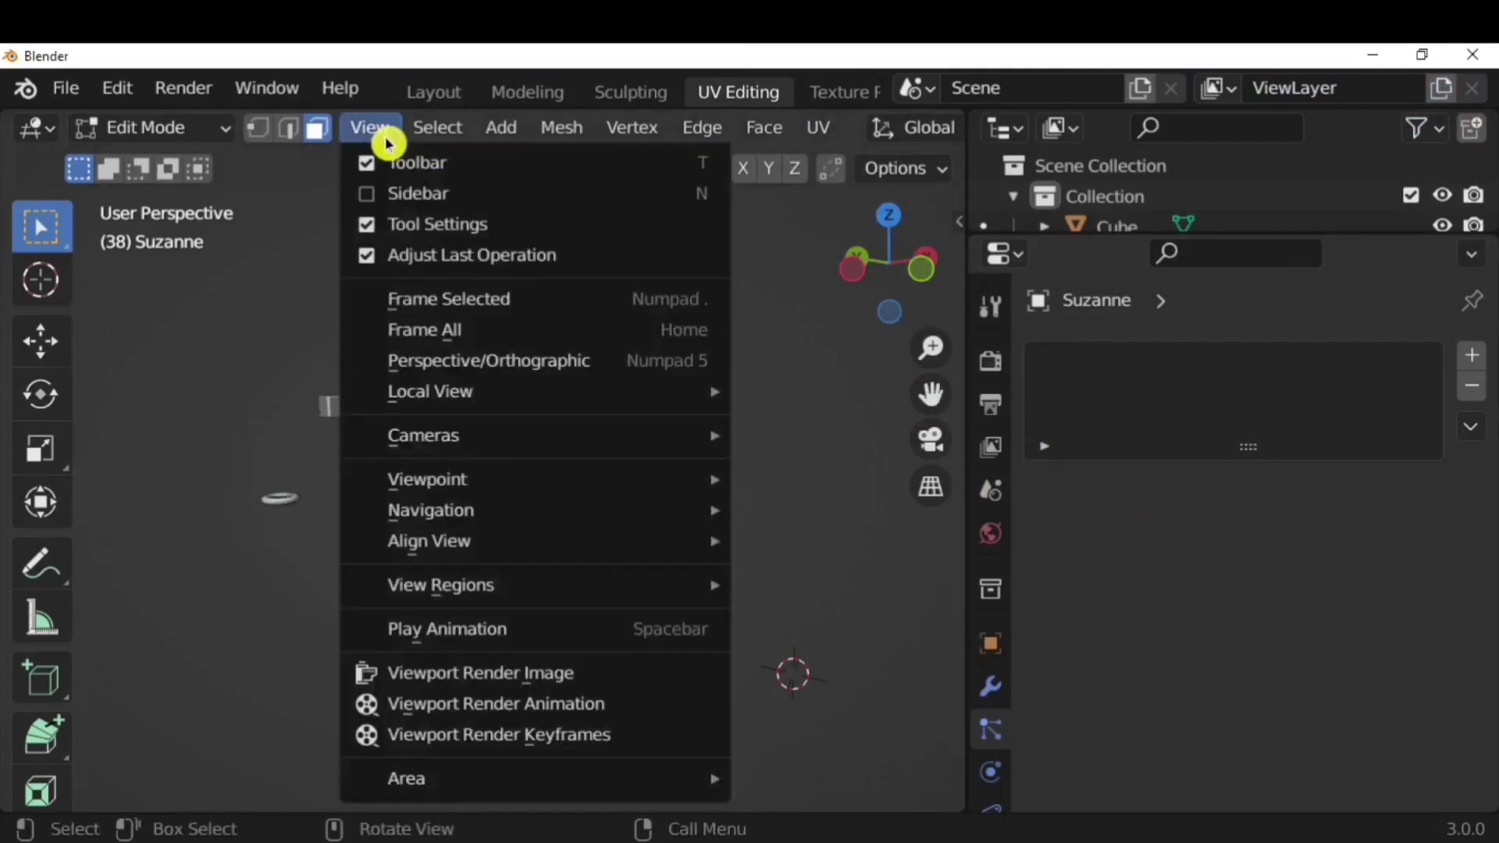
mouse_move(515, 777)
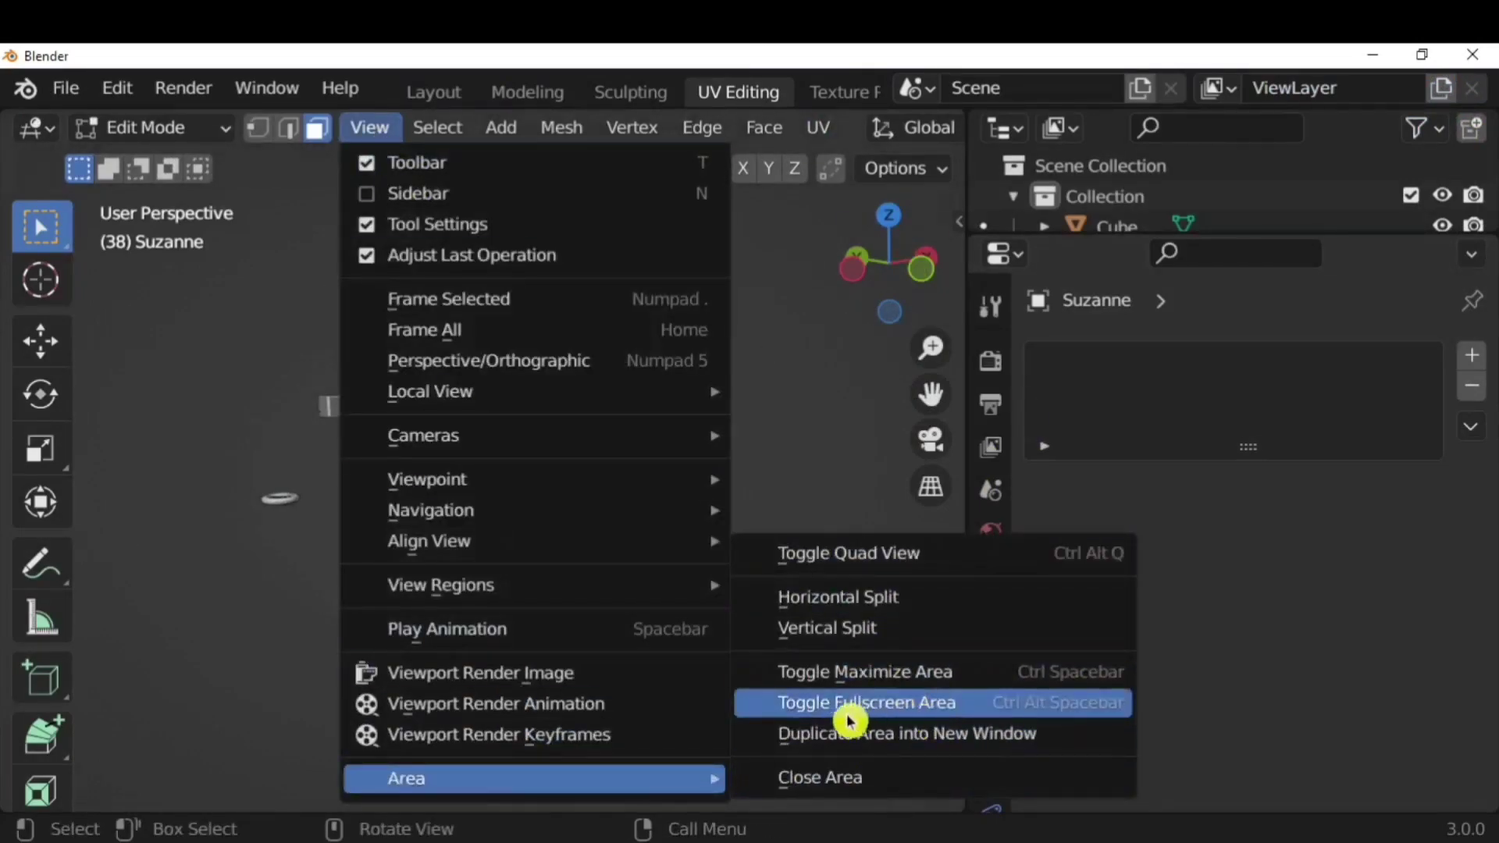
left_click(935, 714)
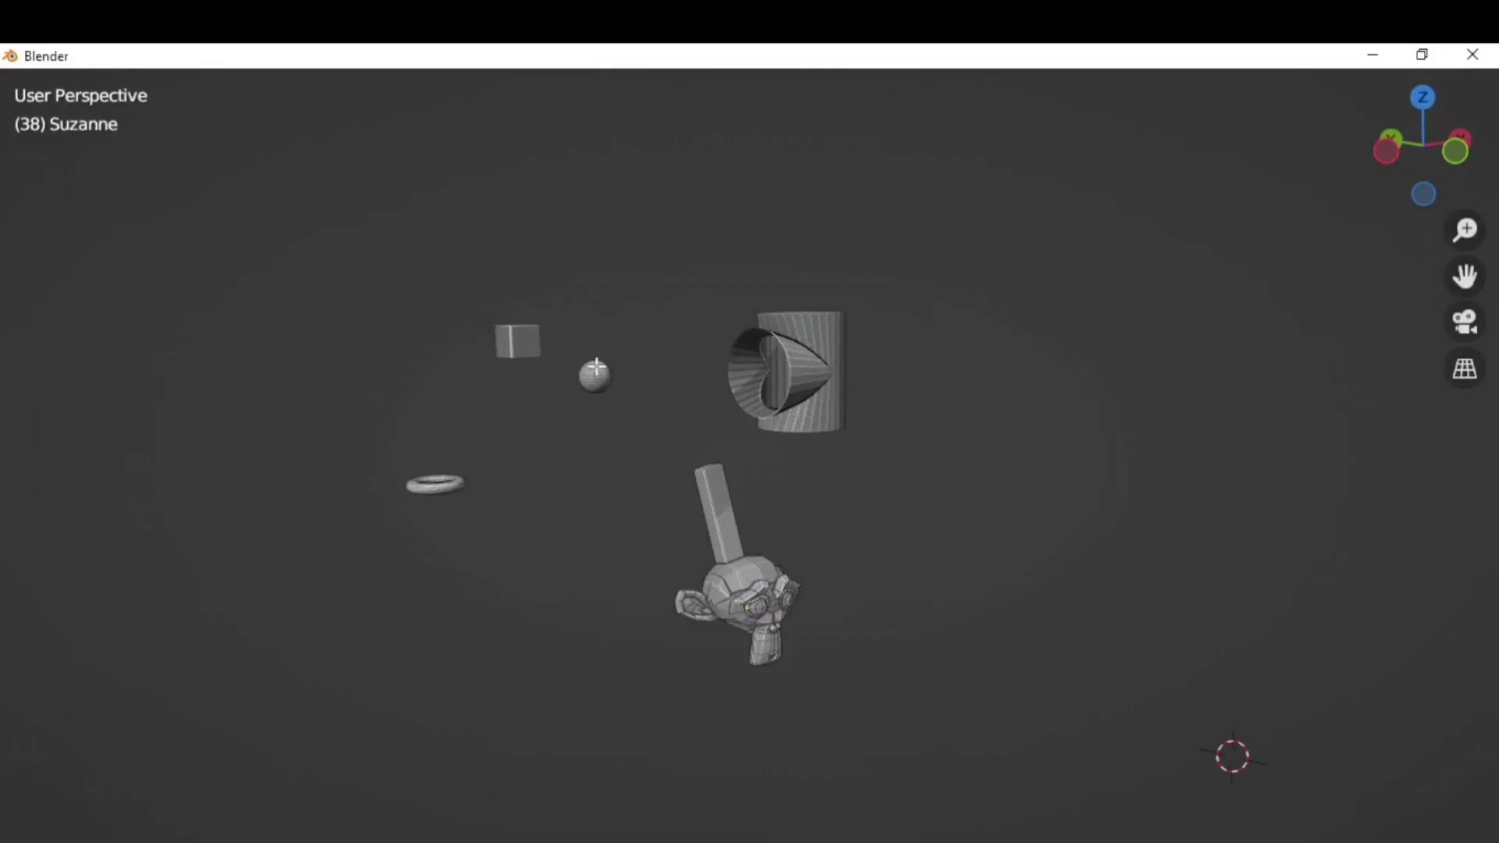
key("ctrl+alt+space")
scroll(621, 460, "up", 1)
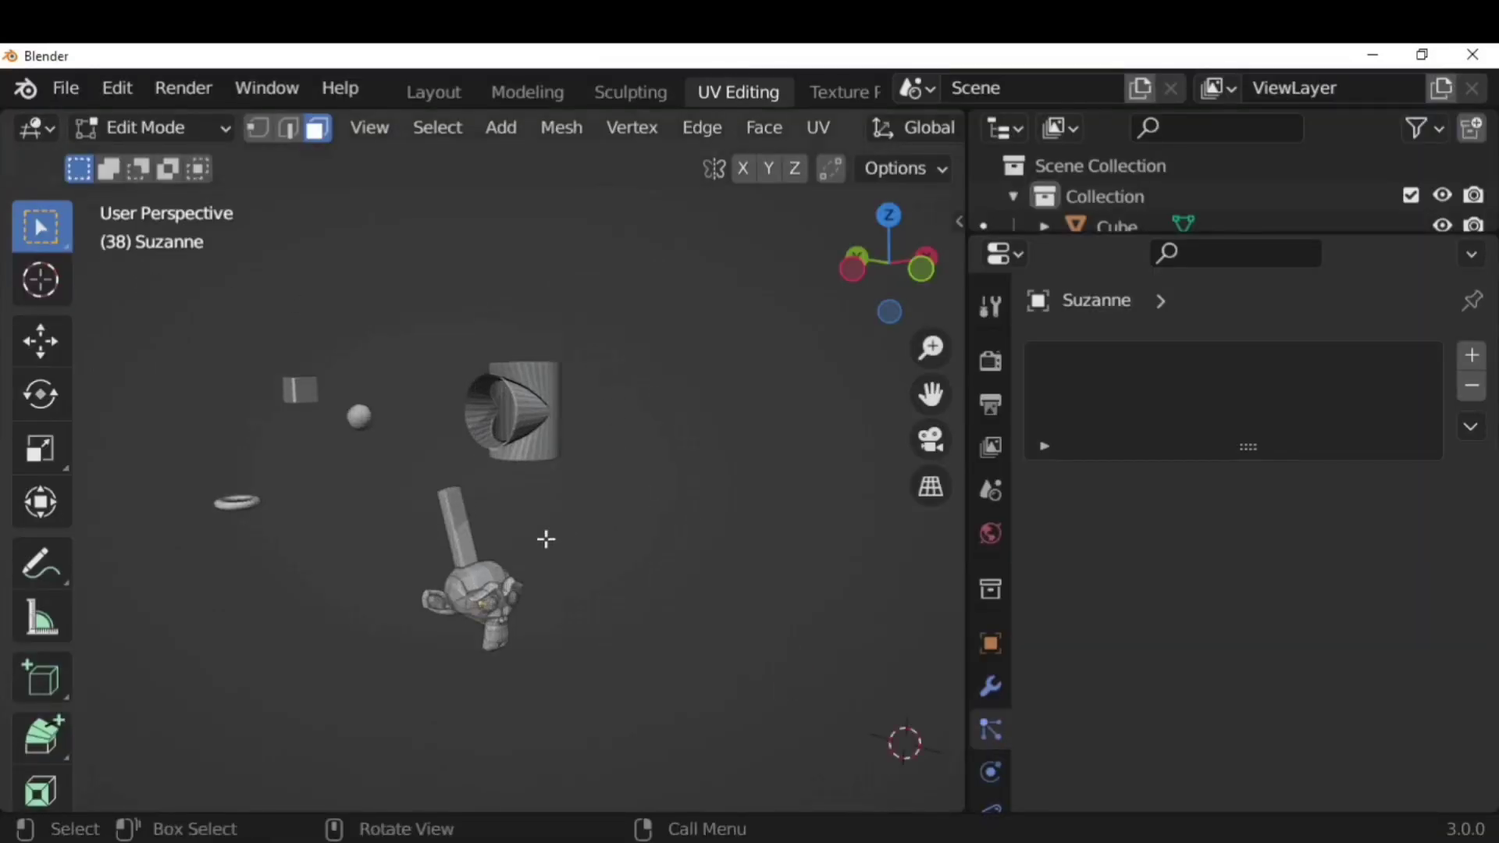
middle_click_drag(492, 570, 622, 570, "shift")
scroll(621, 567, "up", 1)
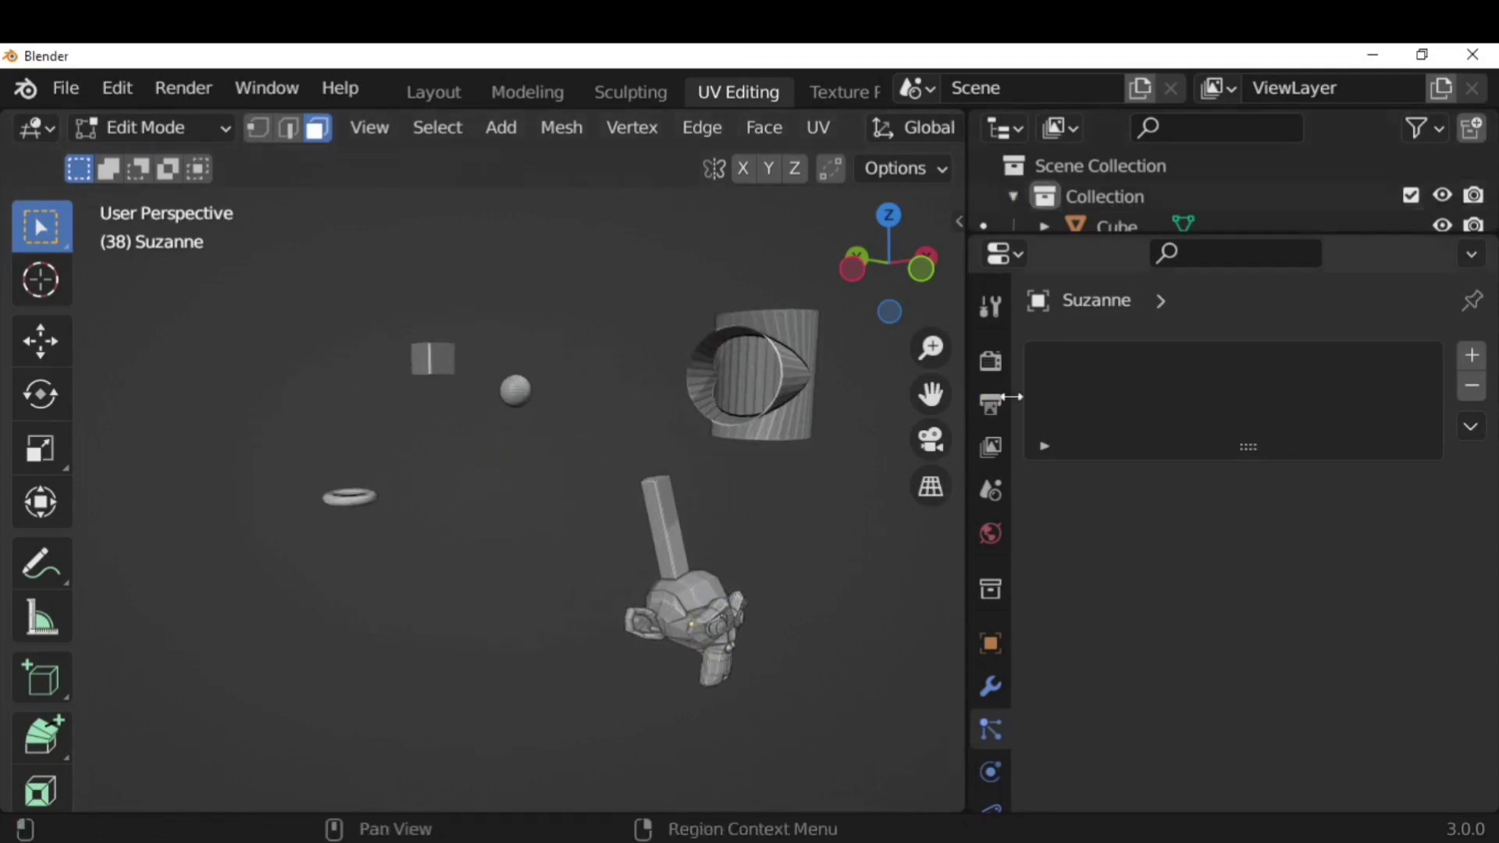